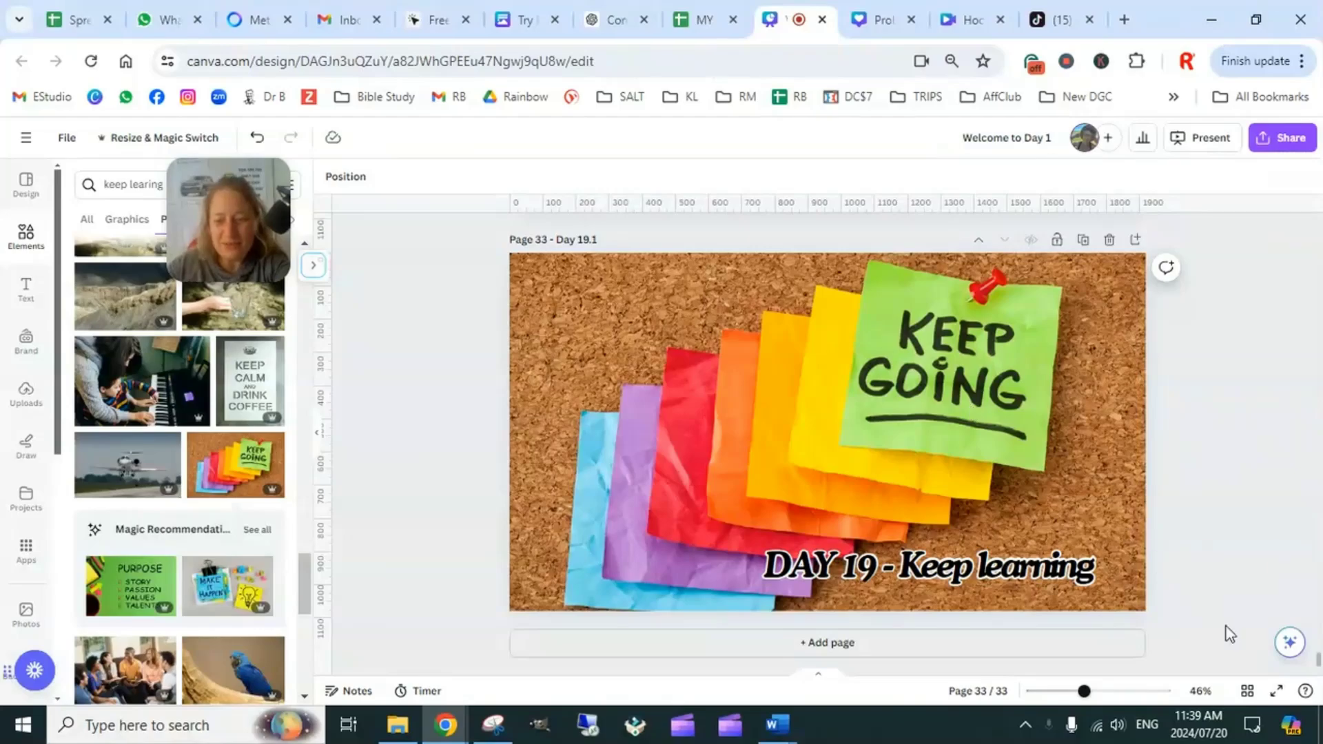
View the "DAY 19 - Keep learning" page full screen and return to the editor
{"action": "left_click", "coordinate": [1276, 690]}
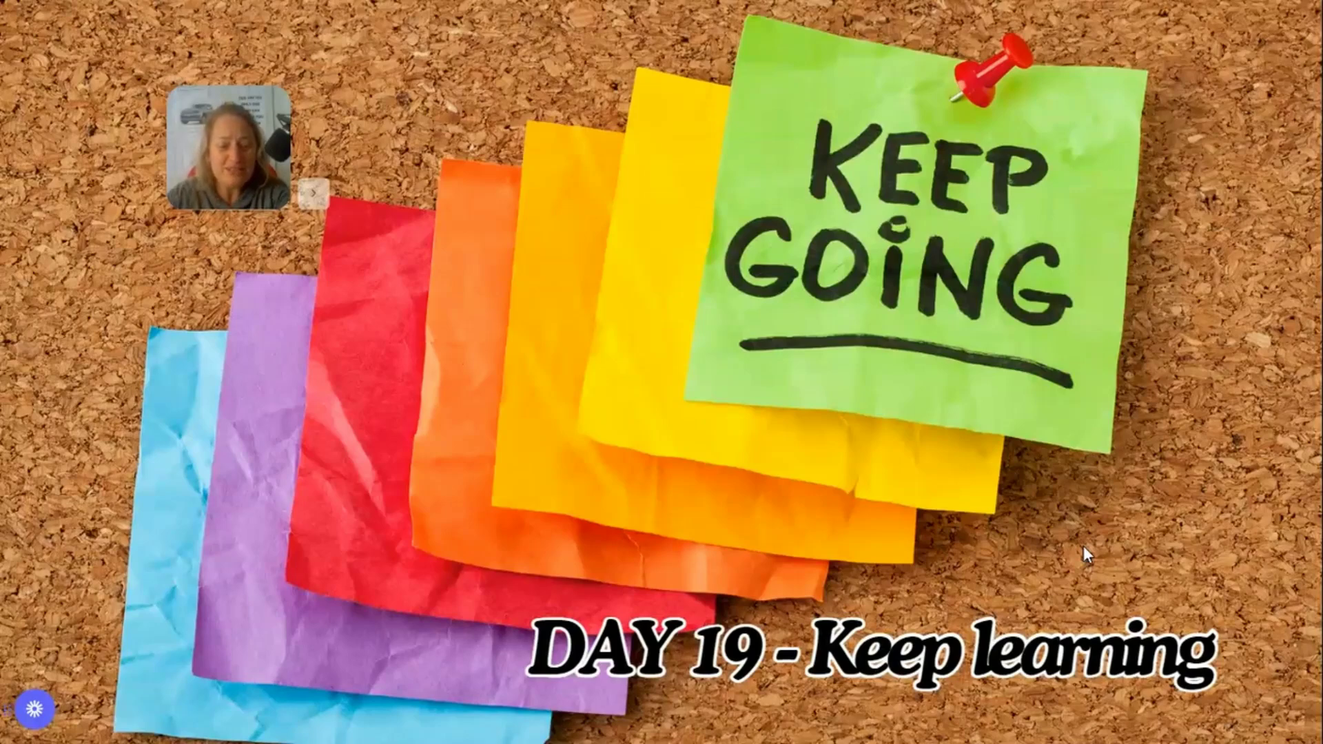
{"action": "key", "text": "Escape"}
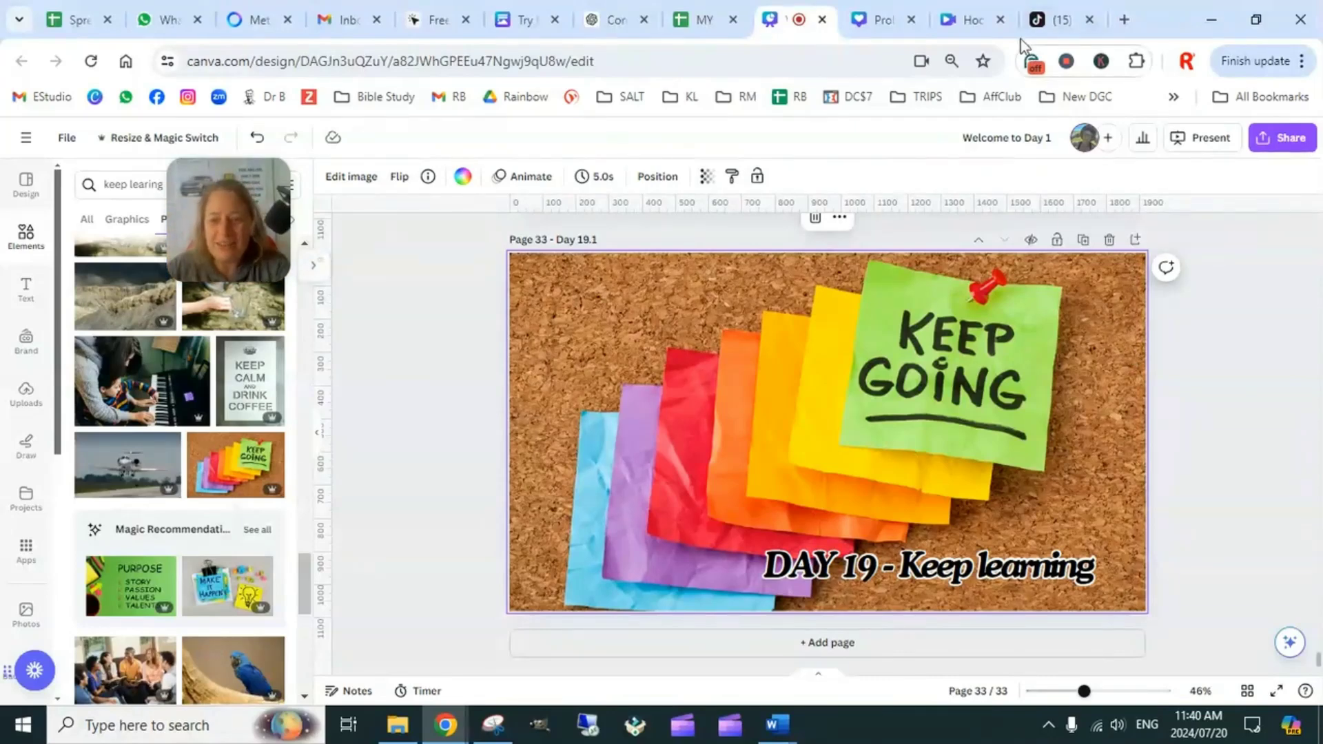
Switch to the Problem design and review its Problem, Solution and CTA text boxes
{"action": "left_click", "coordinate": [882, 20]}
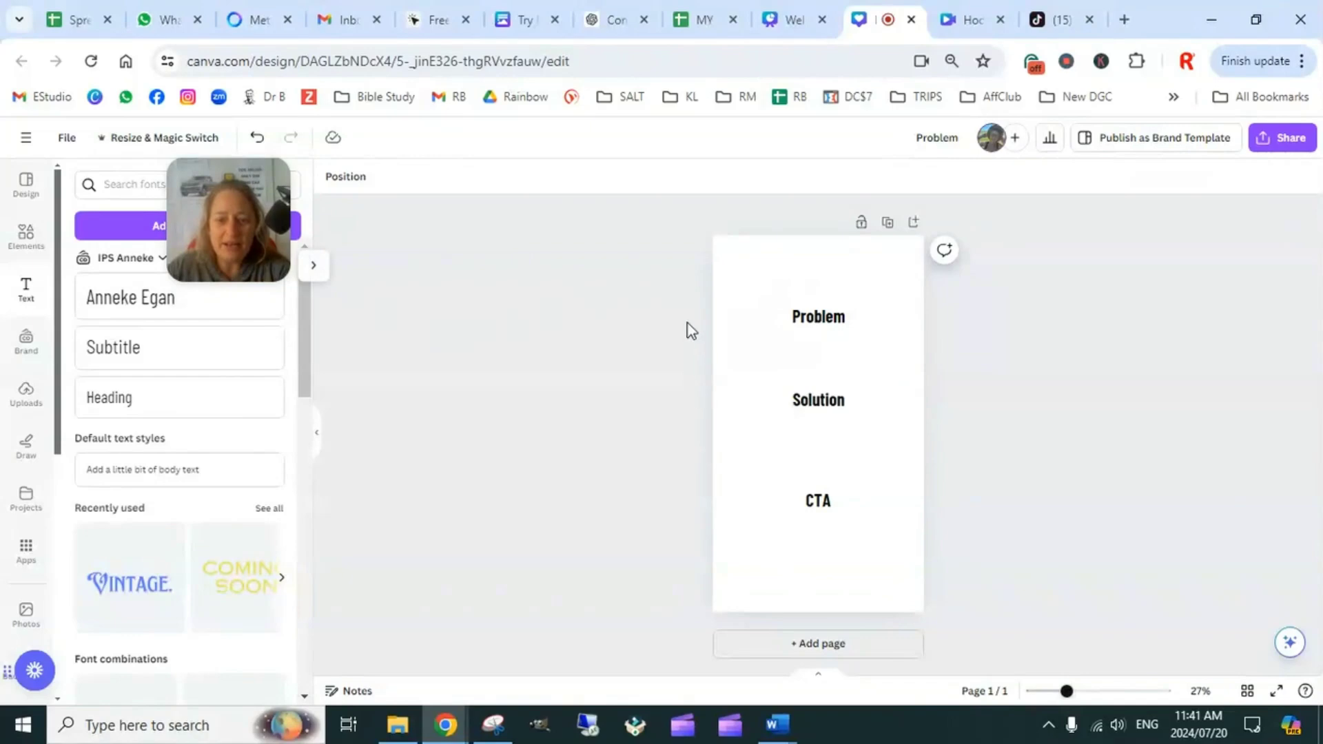
{"action": "left_click", "coordinate": [824, 324]}
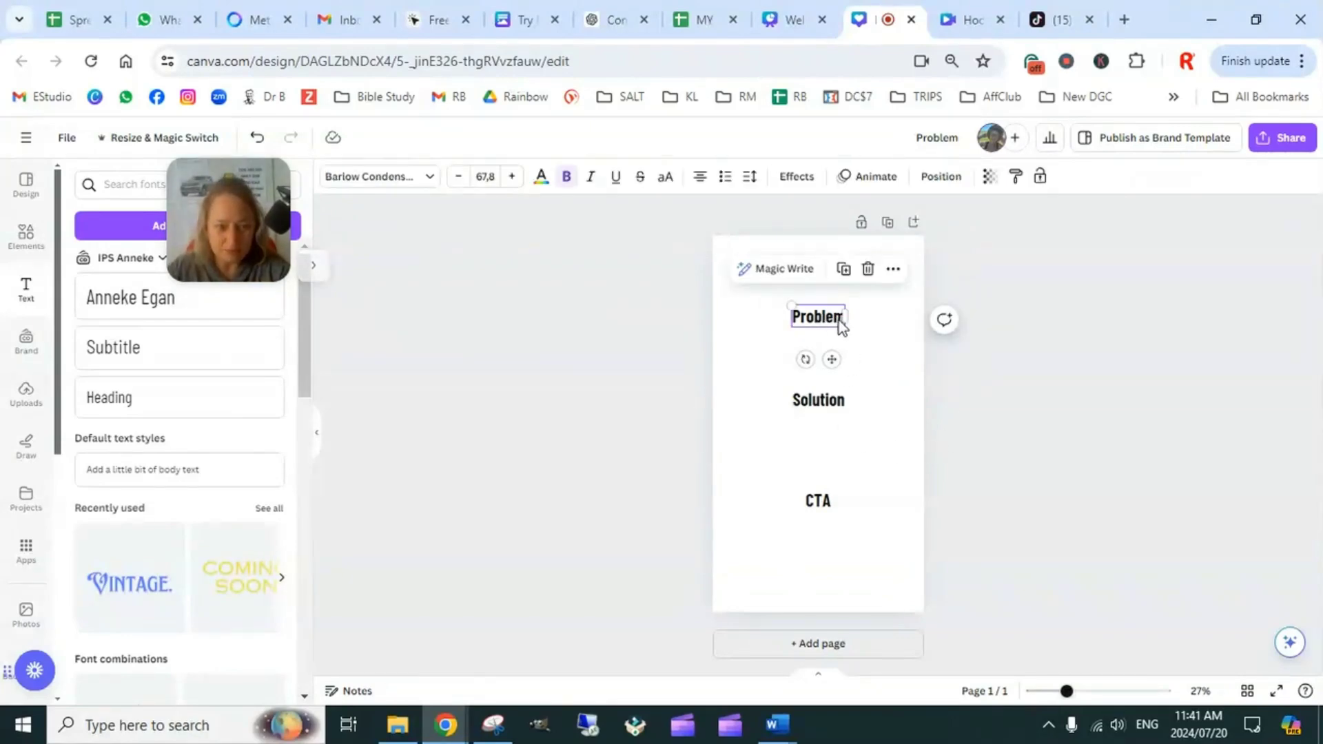
{"action": "left_click", "coordinate": [834, 410]}
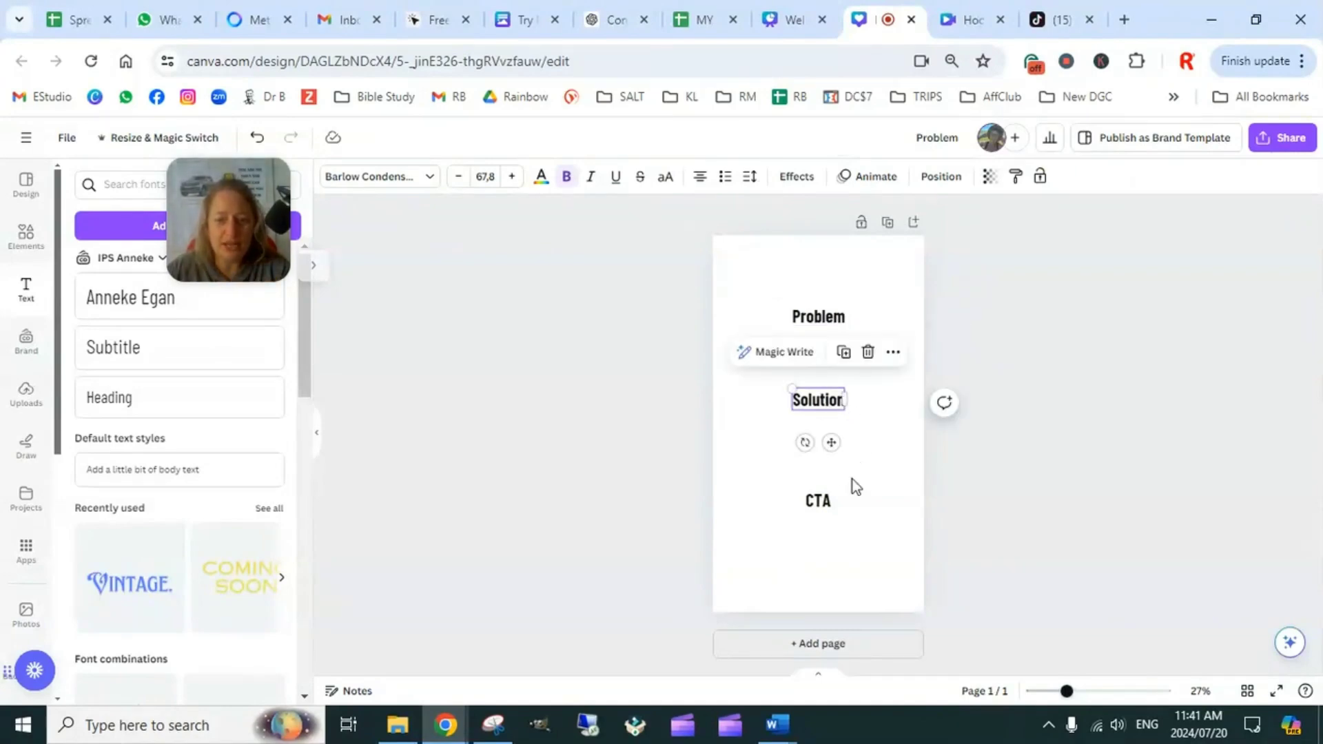
{"action": "left_click", "coordinate": [821, 503]}
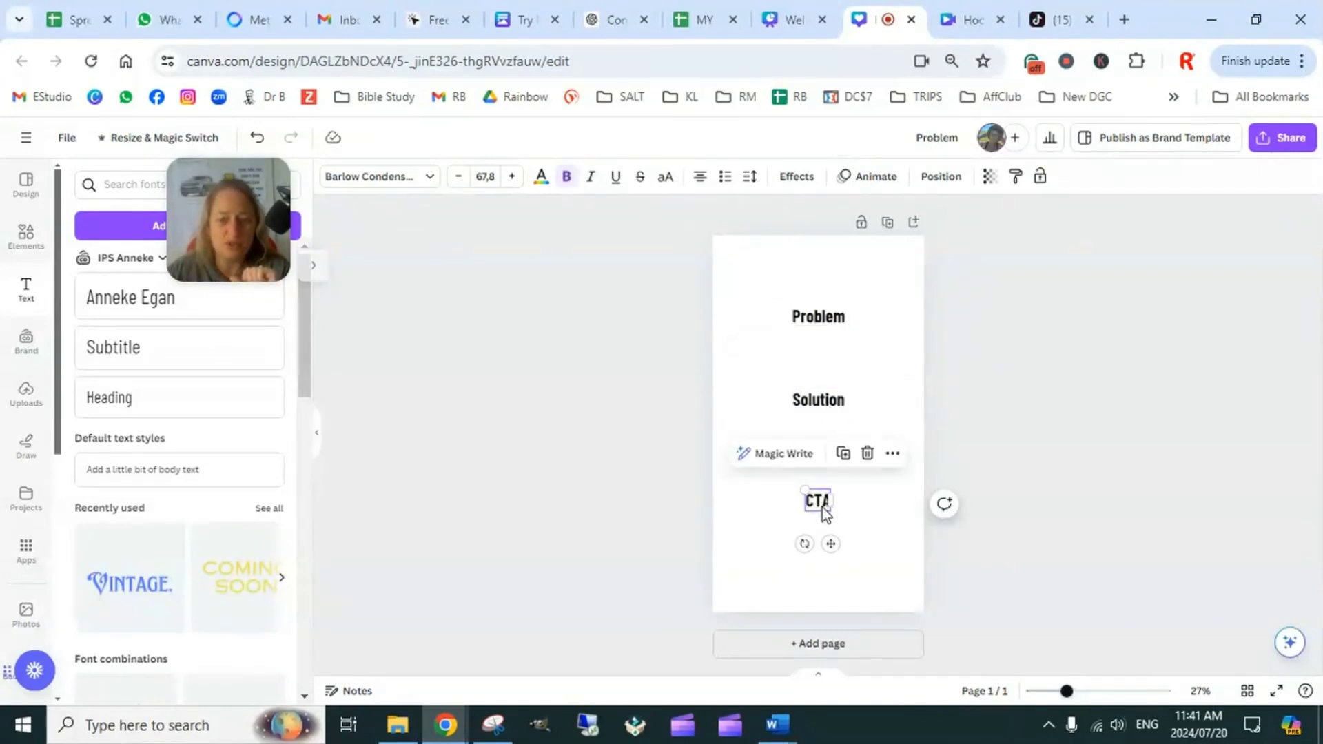
Switch to the Google Sheets content file and review the Problem, Solution and Call to Action headers in the 150 Content sheet
{"action": "left_click", "coordinate": [701, 23]}
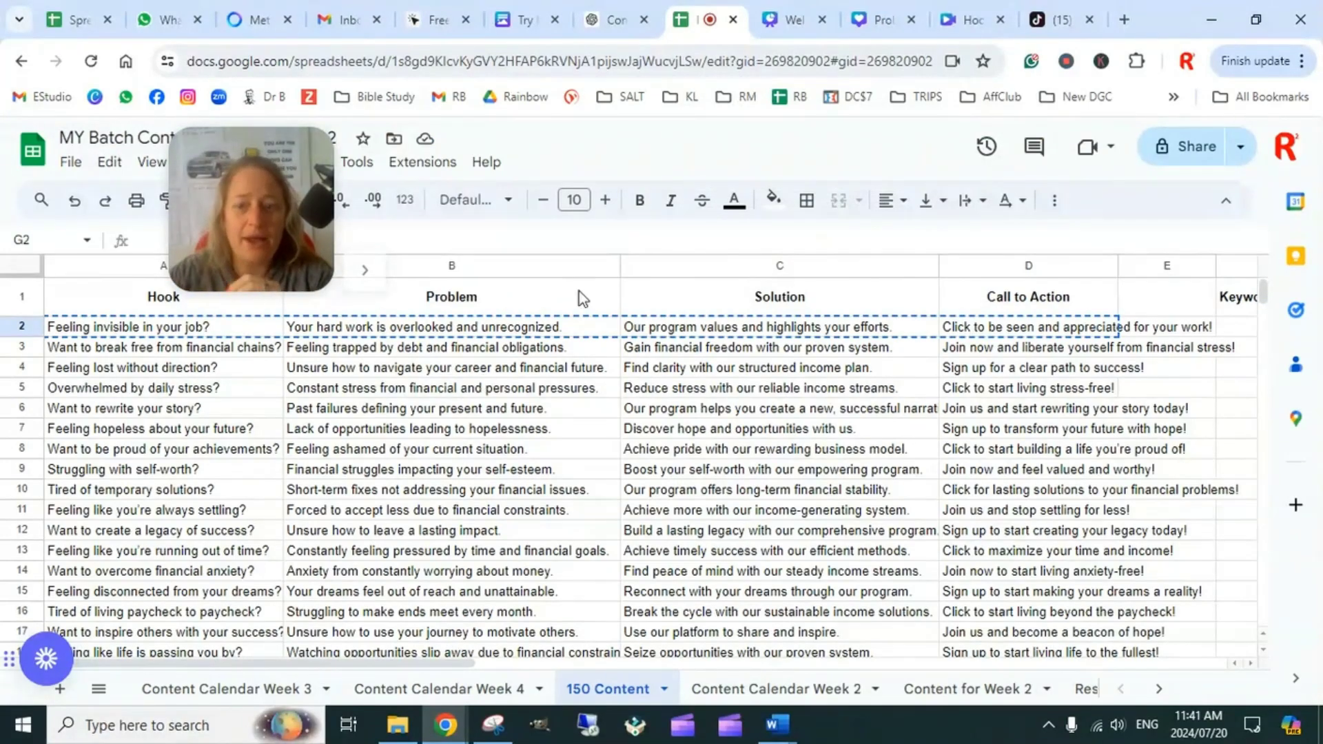
{"action": "left_click", "coordinate": [514, 297]}
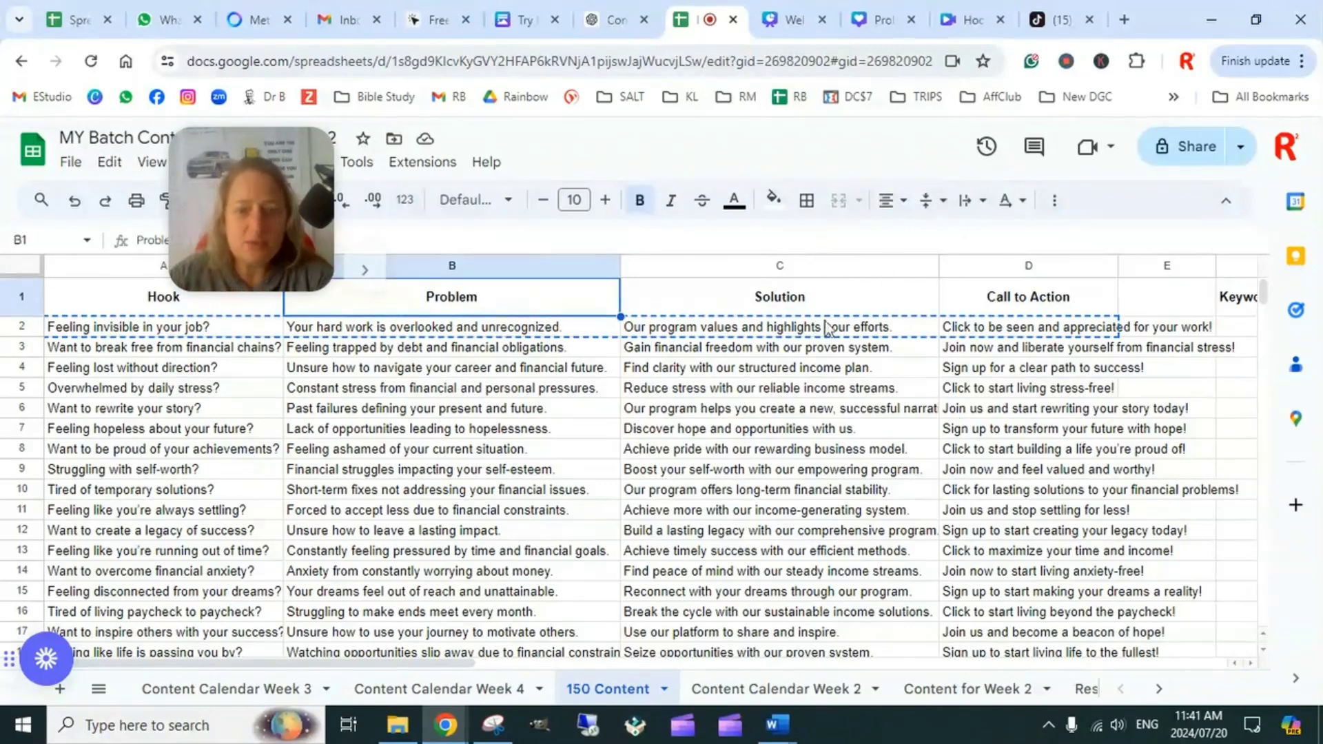
{"action": "left_click", "coordinate": [841, 302]}
{"action": "left_click", "coordinate": [1029, 297]}
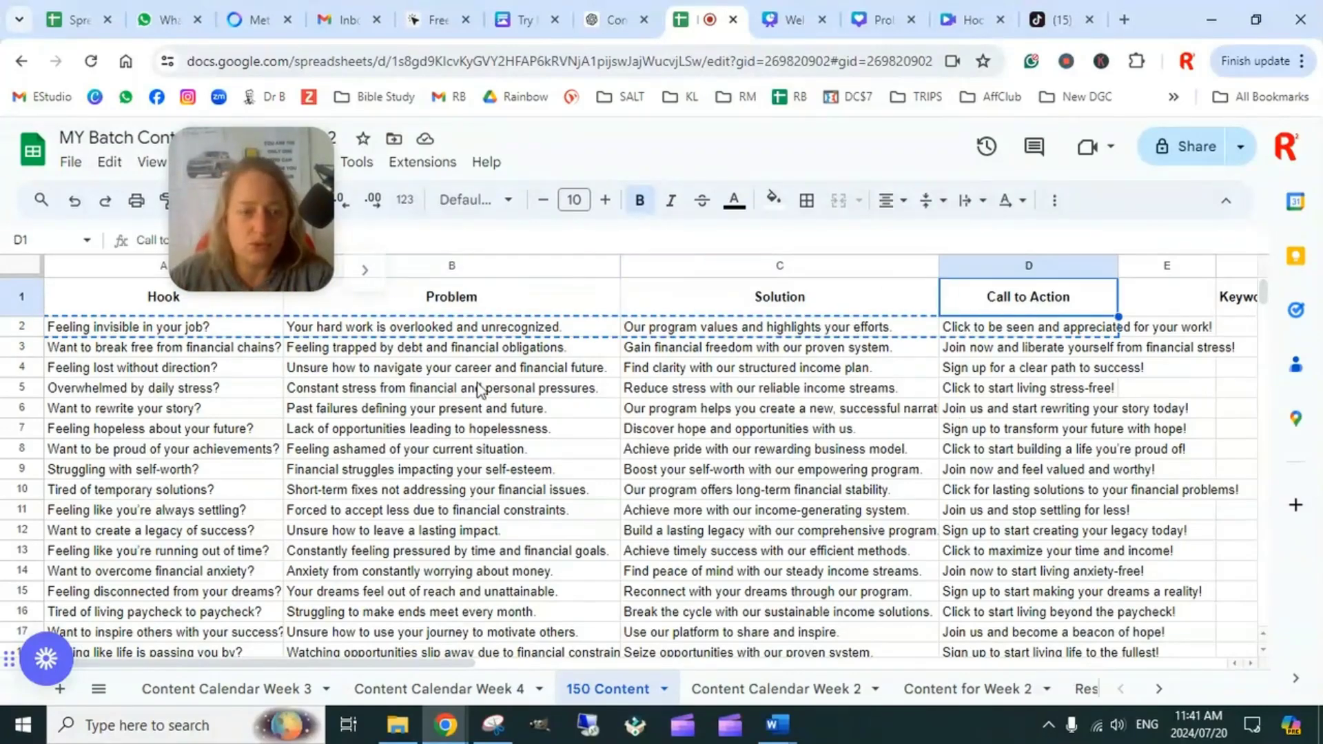
Open the Hook design in Canva and zoom out to 25% to view the whole page
{"action": "left_click", "coordinate": [796, 20]}
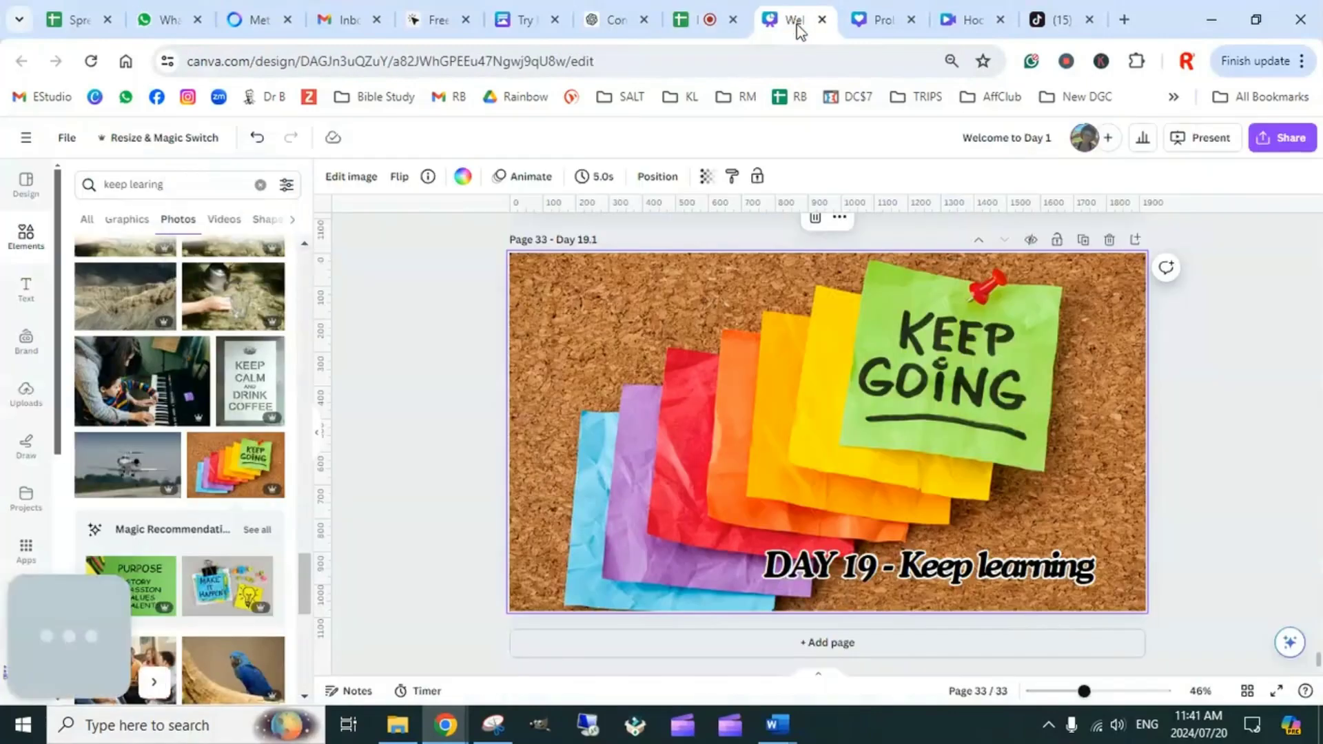
{"action": "left_click", "coordinate": [977, 18]}
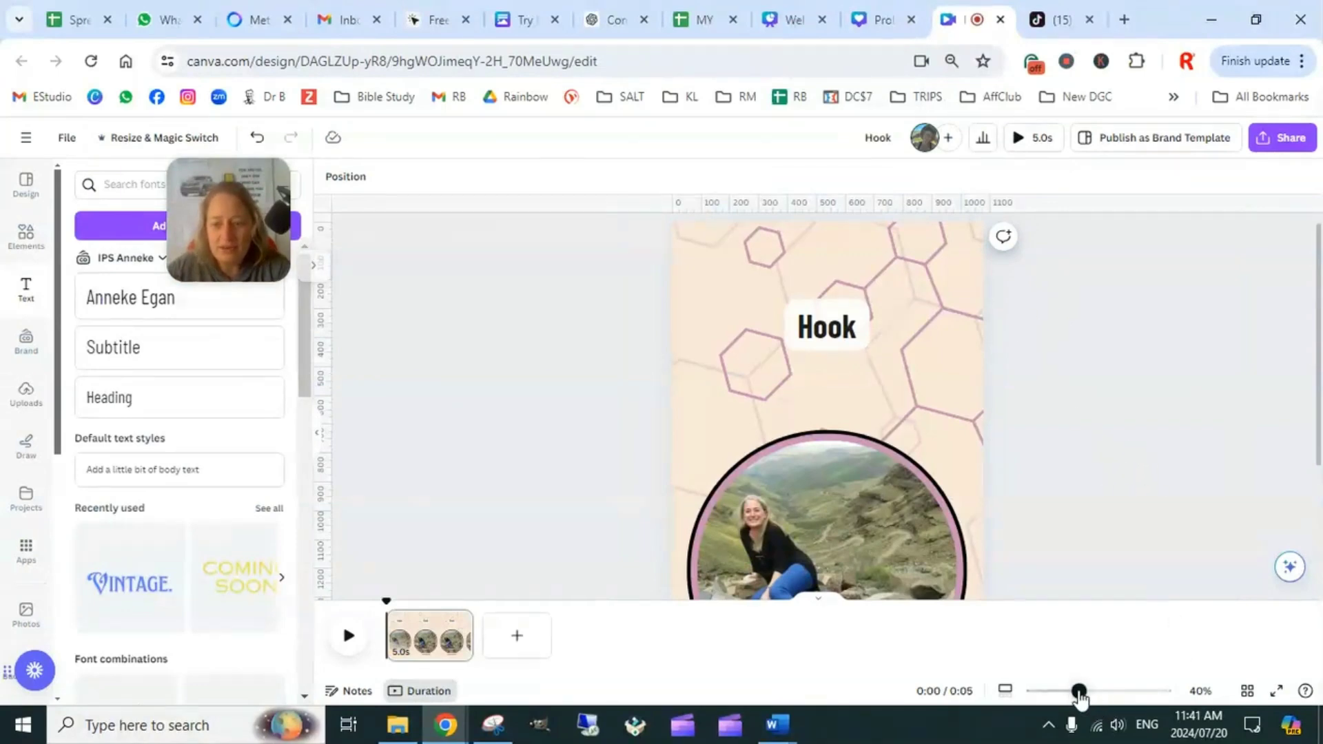
{"action": "left_click_drag", "start_coordinate": [1080, 691], "coordinate": [1064, 694]}
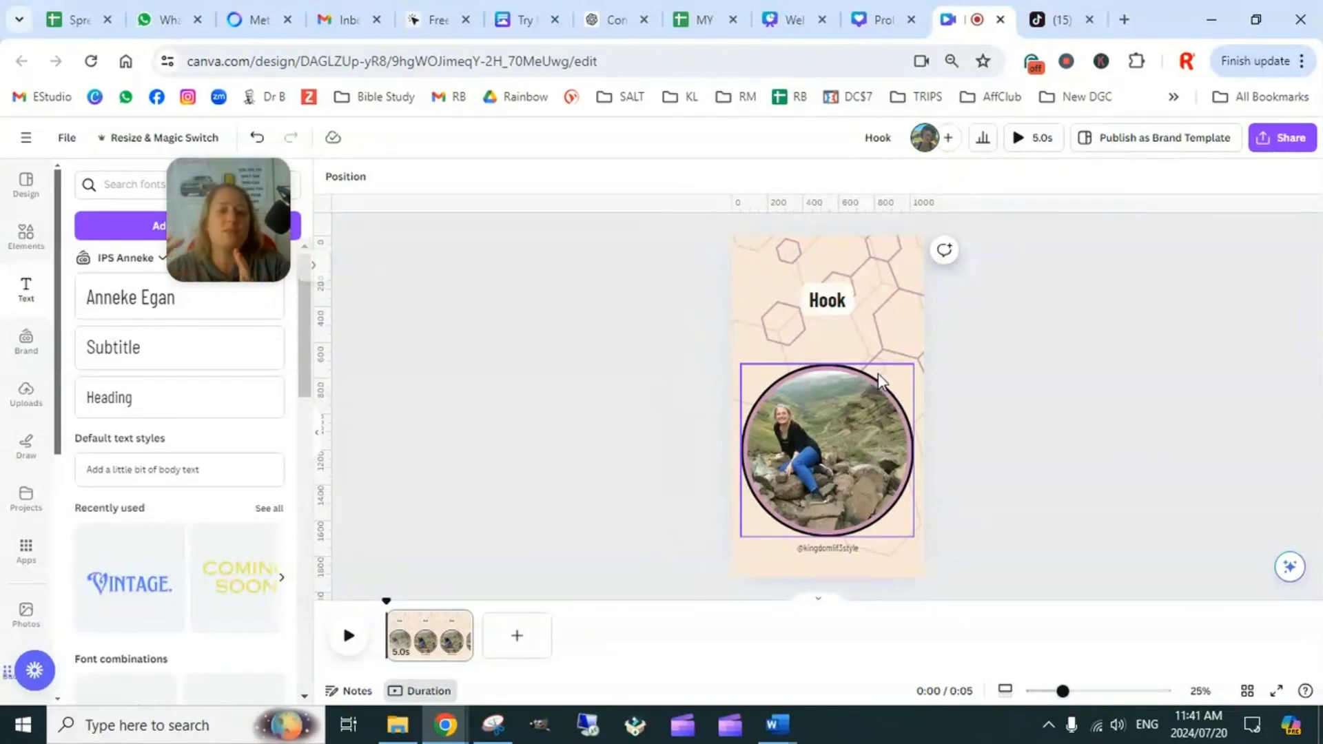
Switch to the TikTok profile and look through its posted videos for examples of the hook and problem layouts
{"action": "left_click", "coordinate": [1069, 19]}
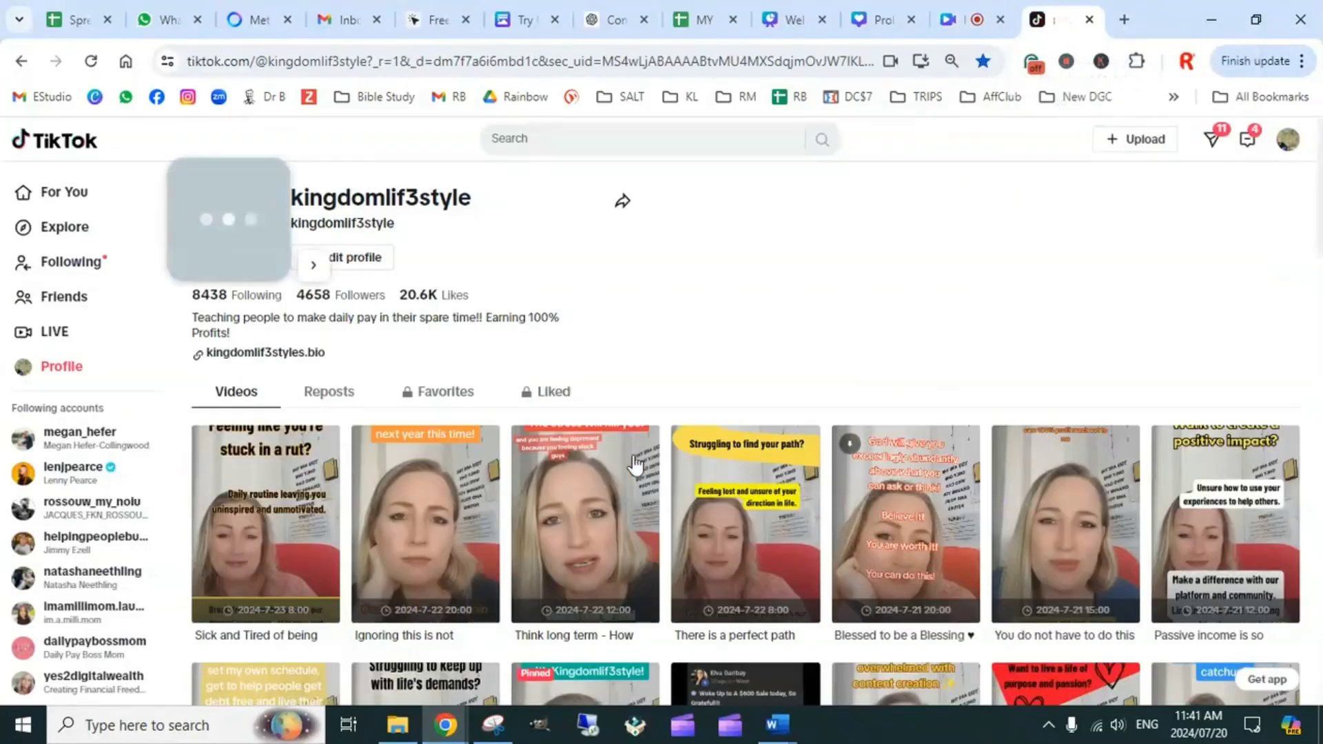
{"action": "scroll", "coordinate": [749, 450], "scroll_direction": "down", "scroll_amount": 10}
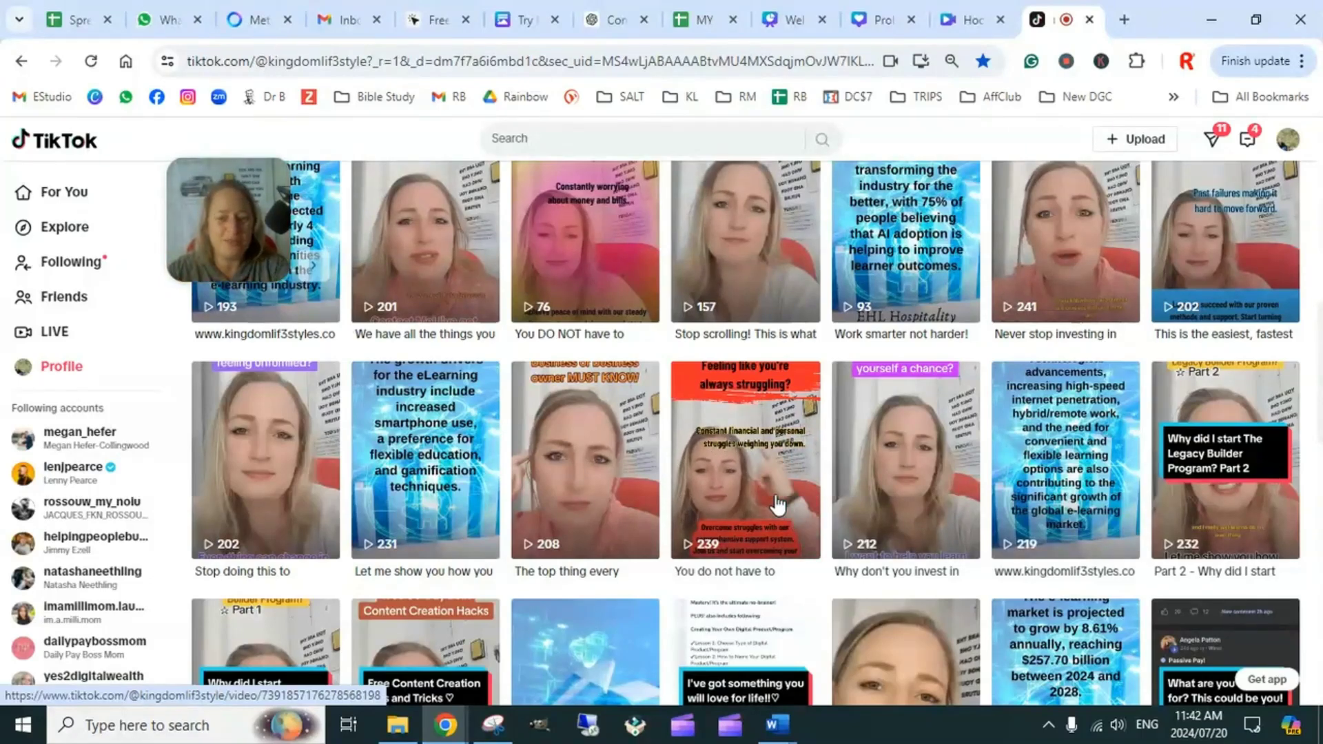
{"action": "scroll", "coordinate": [1011, 374], "scroll_direction": "up", "scroll_amount": 10}
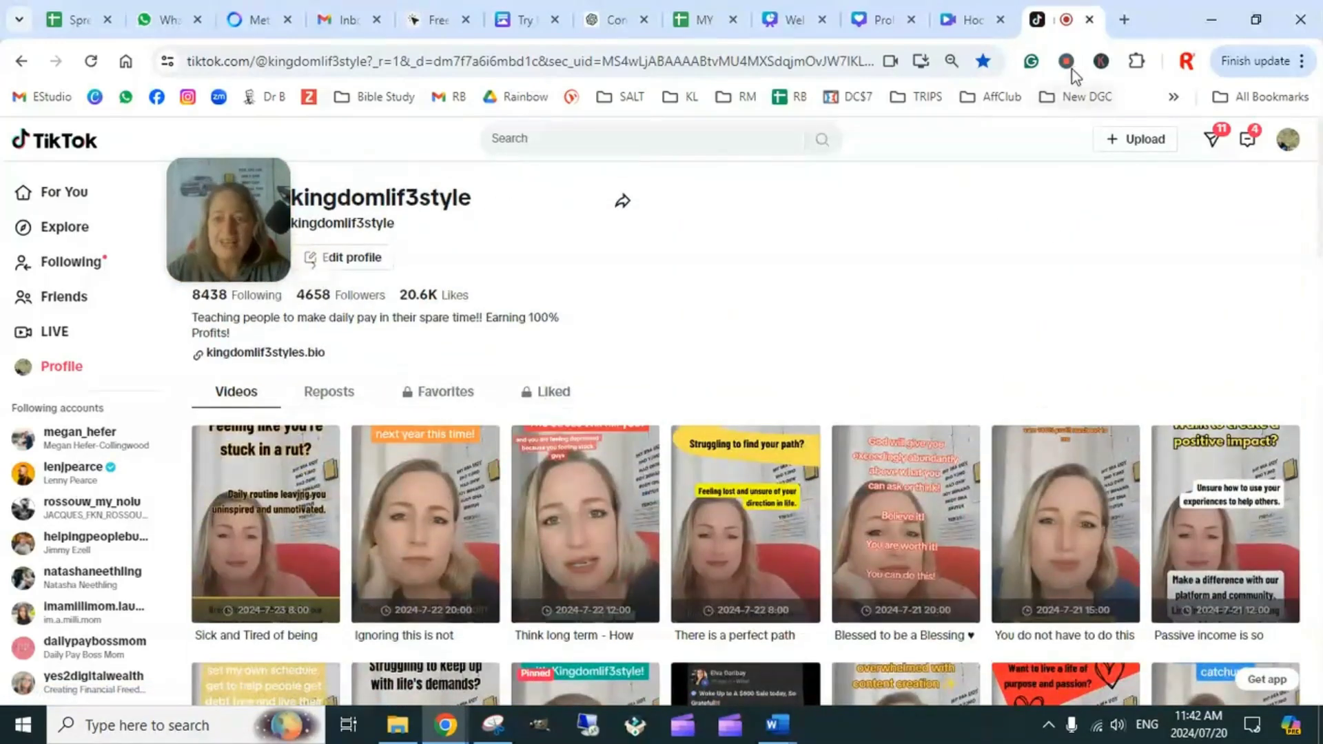
Return to Canva and review the Hook design and the Problem design, leaving nothing selected on the Problem page
{"action": "left_click", "coordinate": [971, 19]}
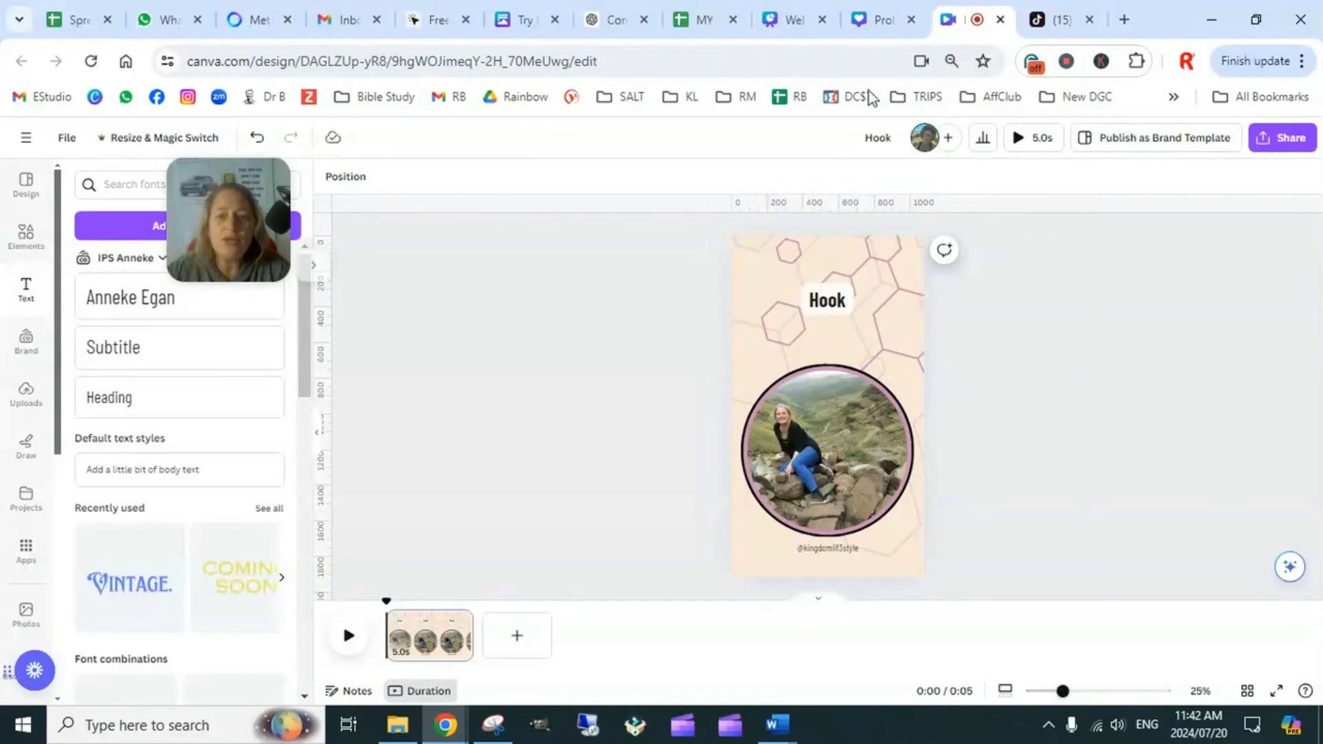
{"action": "left_click", "coordinate": [869, 19]}
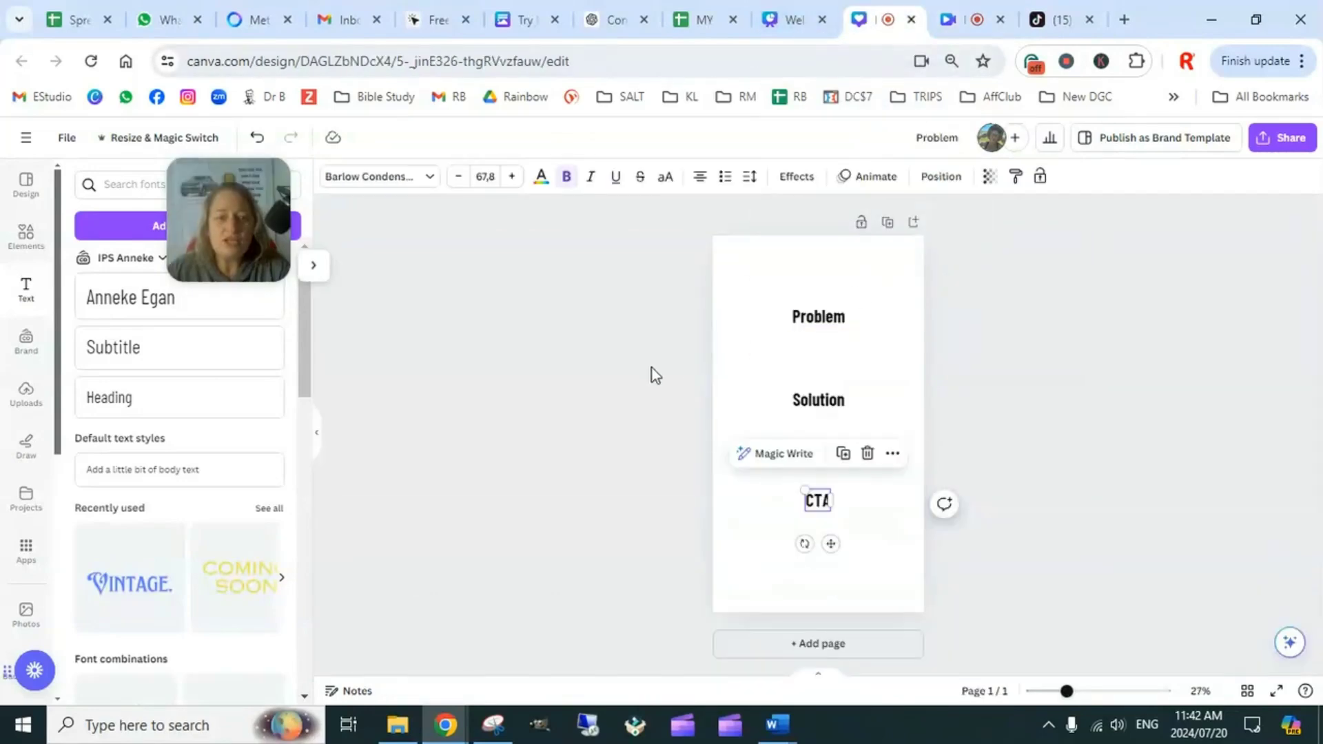
{"action": "left_click", "coordinate": [999, 402]}
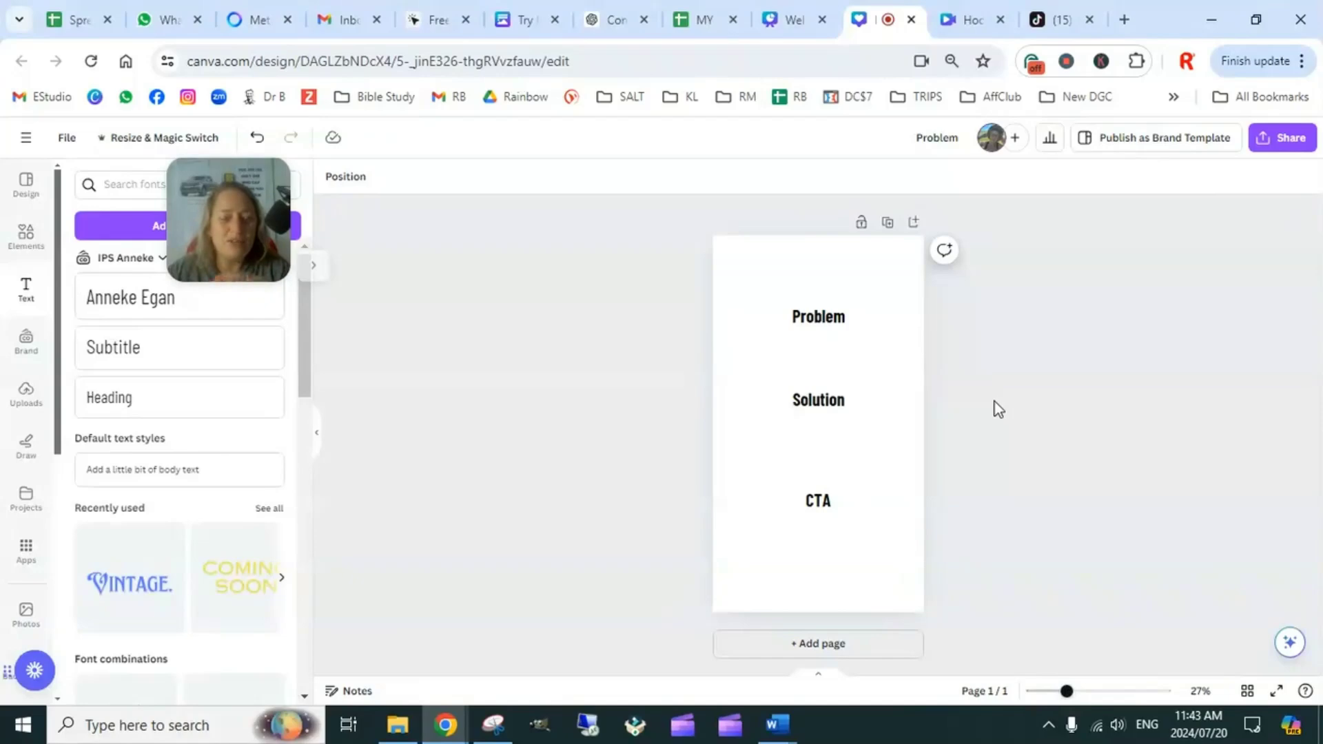
In the 150 Content sheet, copy the Problem, Solution and Call to Action columns from the headers through row 9 (B1:D9)
{"action": "left_click", "coordinate": [704, 19]}
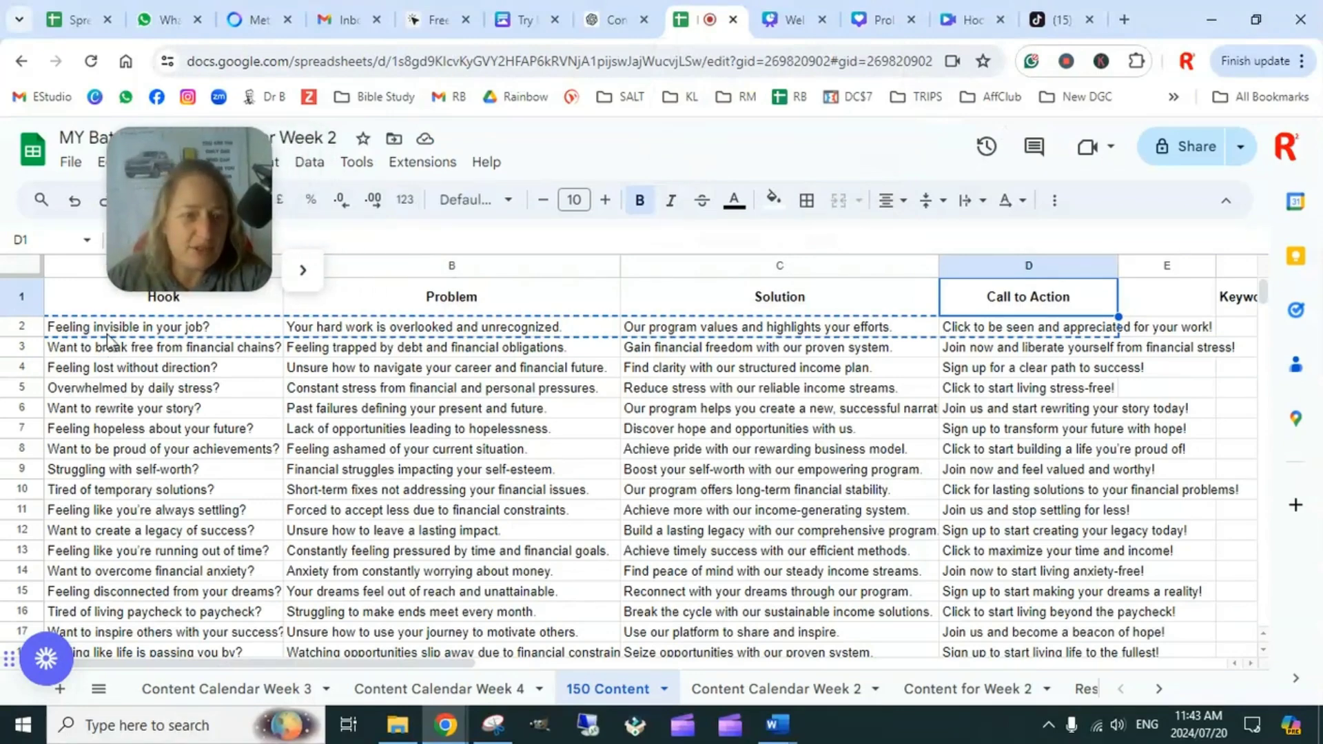
{"action": "left_click_drag", "start_coordinate": [165, 307], "coordinate": [428, 303]}
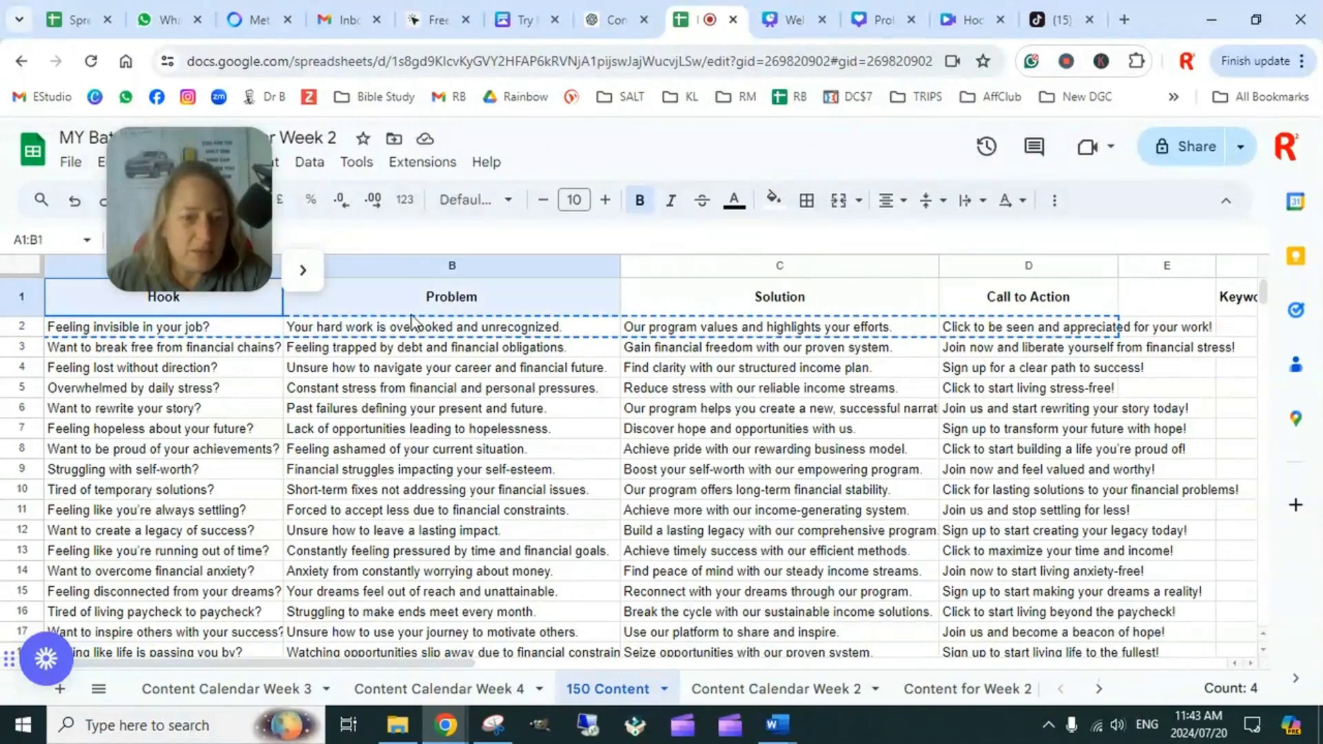
{"action": "left_click", "coordinate": [528, 300]}
{"action": "left_click", "coordinate": [713, 295]}
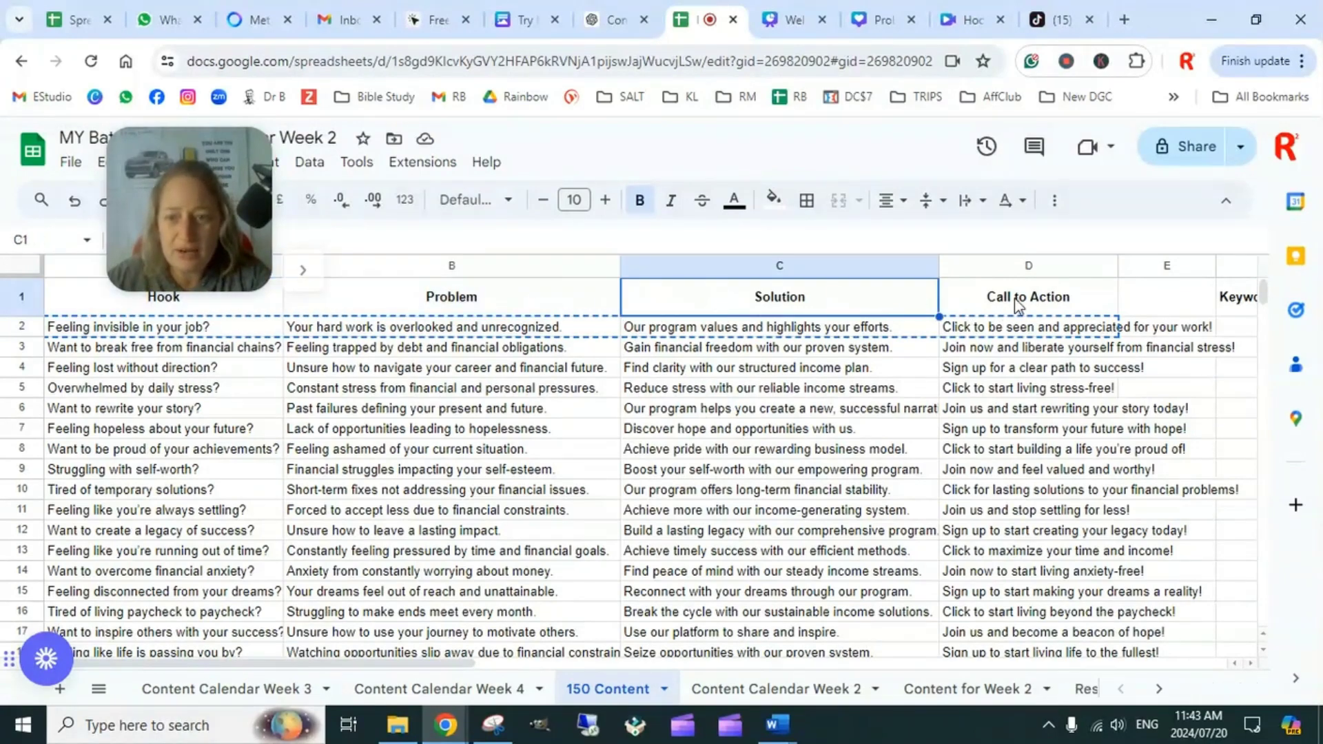
{"action": "left_click_drag", "start_coordinate": [448, 301], "coordinate": [1004, 460]}
{"action": "key", "text": "ctrl+c"}
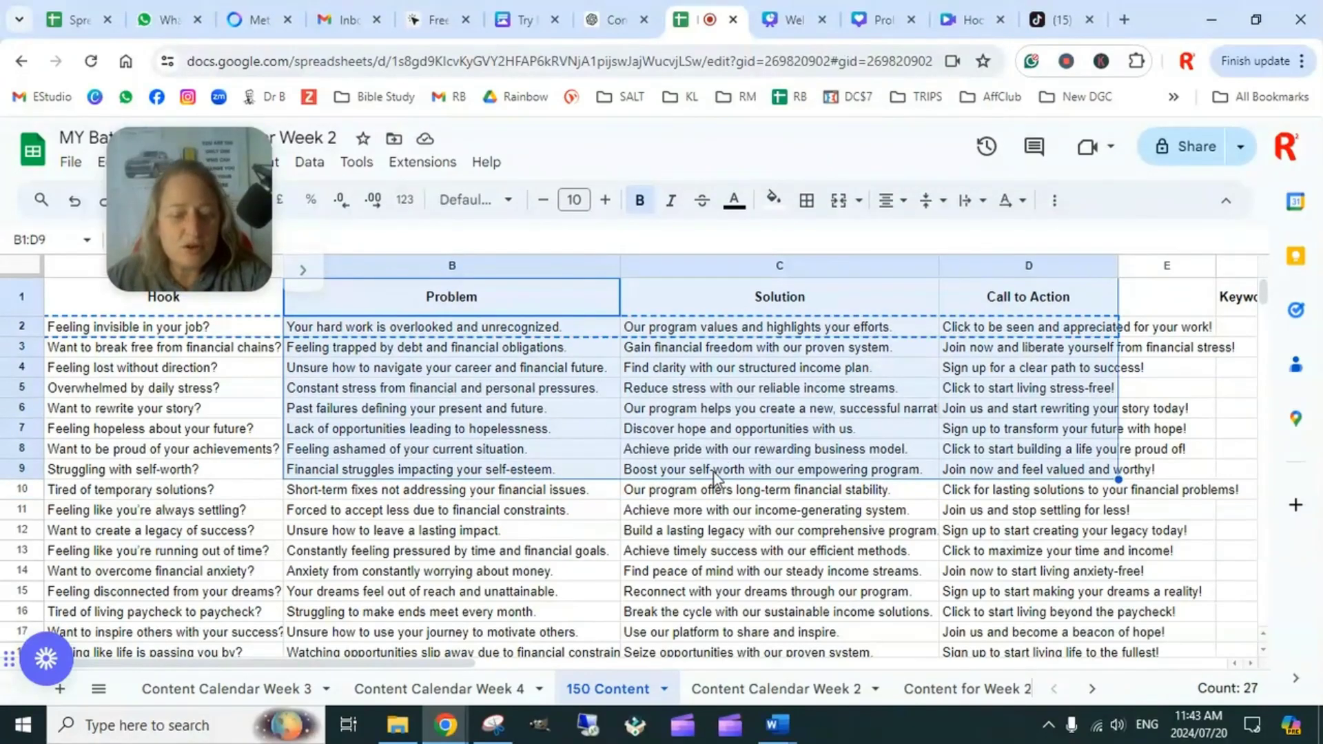
Return to the Problem design in Canva and start Bulk create with manual data entry
{"action": "left_click", "coordinate": [882, 15]}
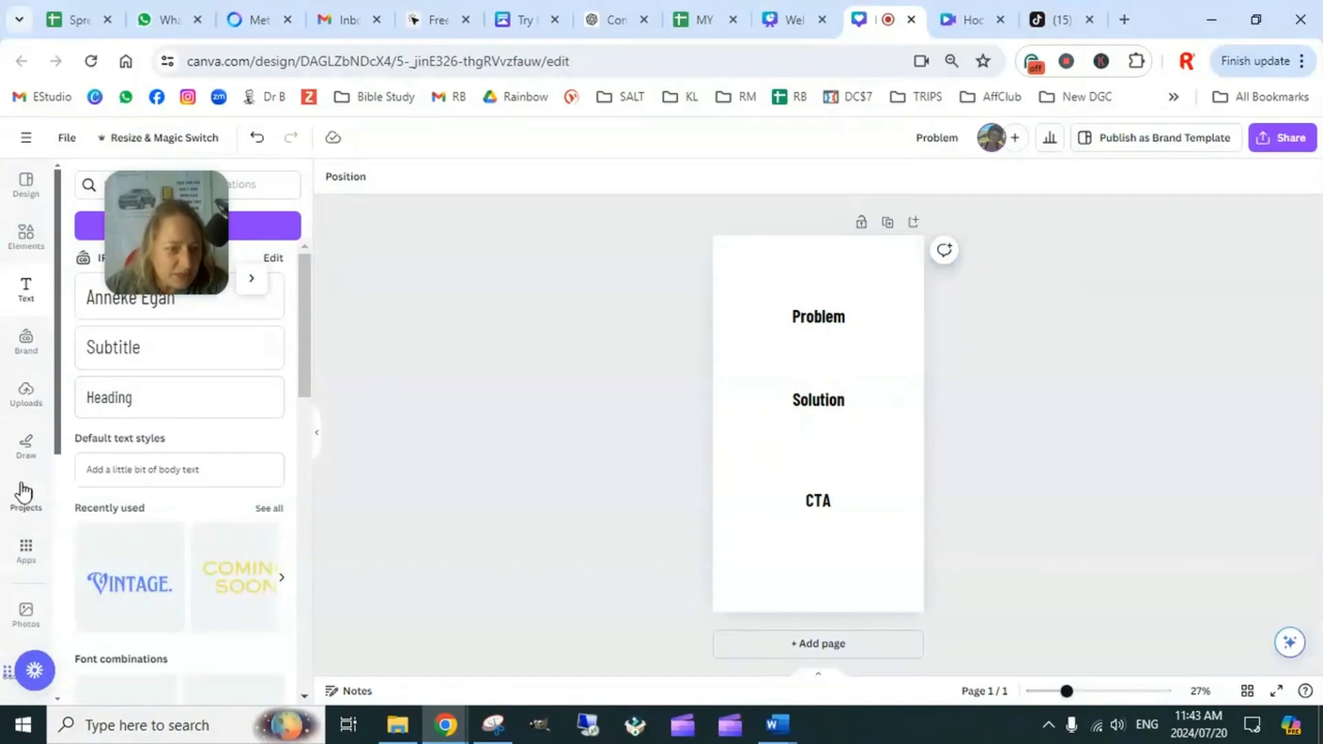
{"action": "scroll", "coordinate": [29, 481], "scroll_direction": "down", "scroll_amount": 3}
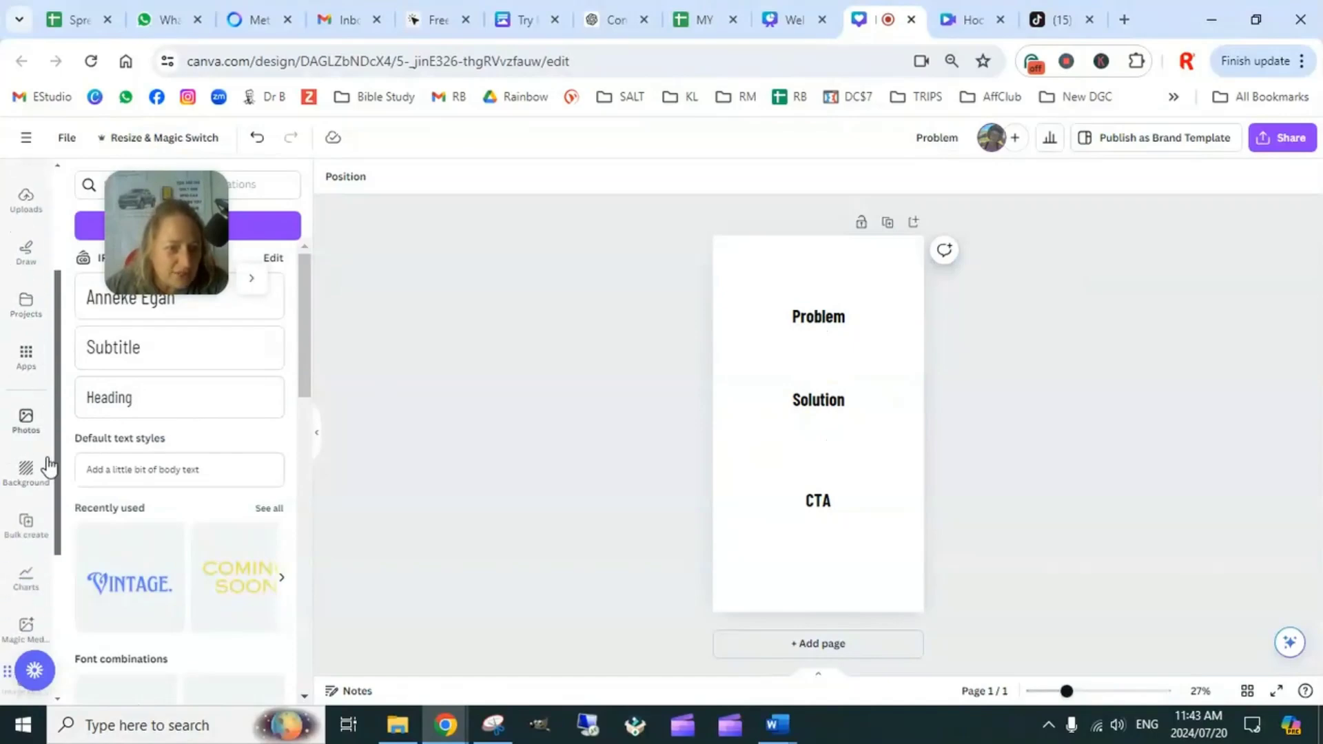
{"action": "scroll", "coordinate": [28, 469], "scroll_direction": "down", "scroll_amount": 2}
{"action": "left_click", "coordinate": [26, 425]}
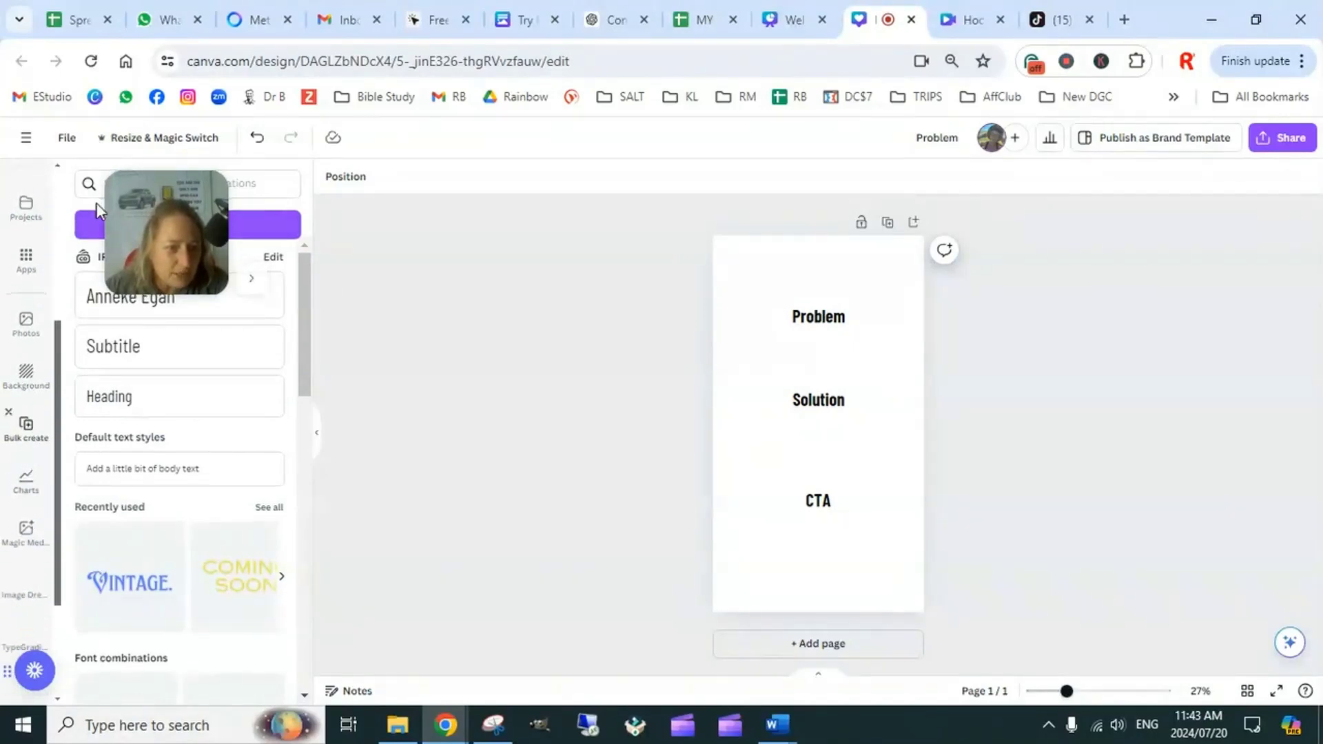
{"action": "left_click_drag", "start_coordinate": [225, 242], "coordinate": [1261, 441]}
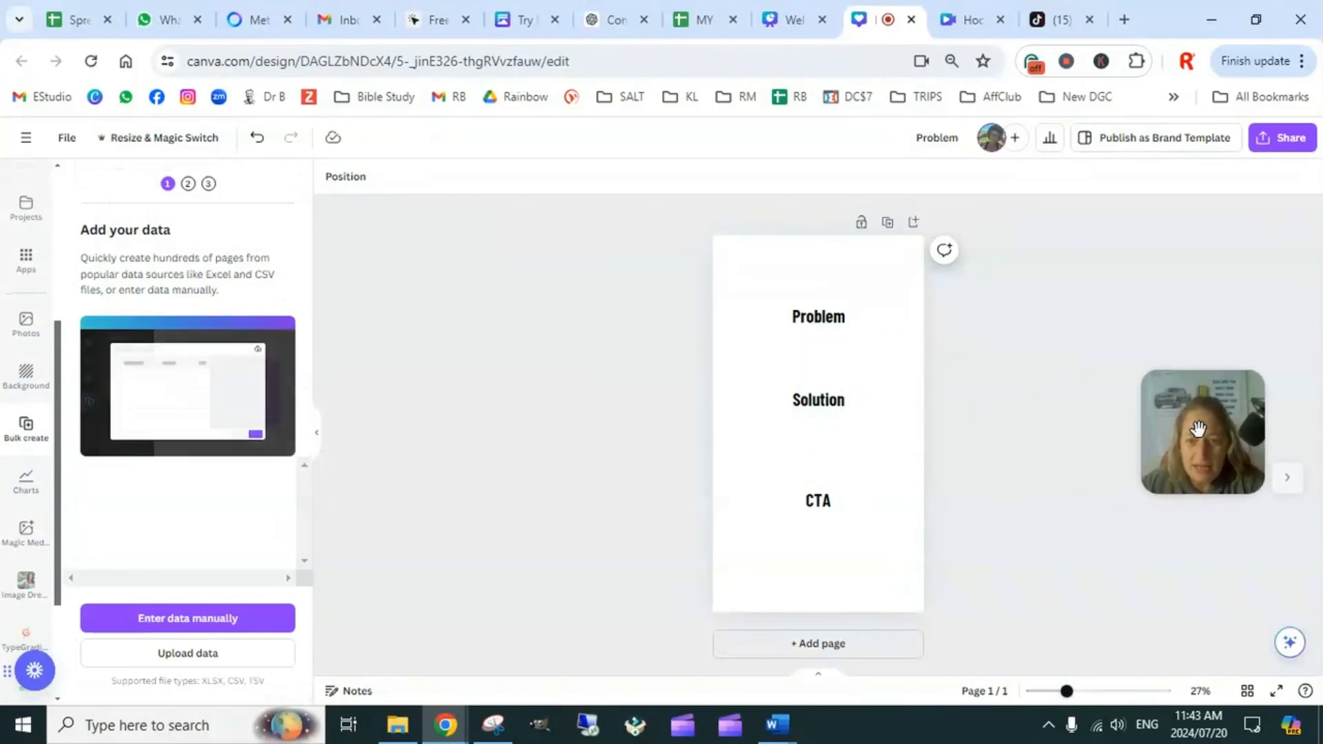
{"action": "left_click", "coordinate": [182, 627]}
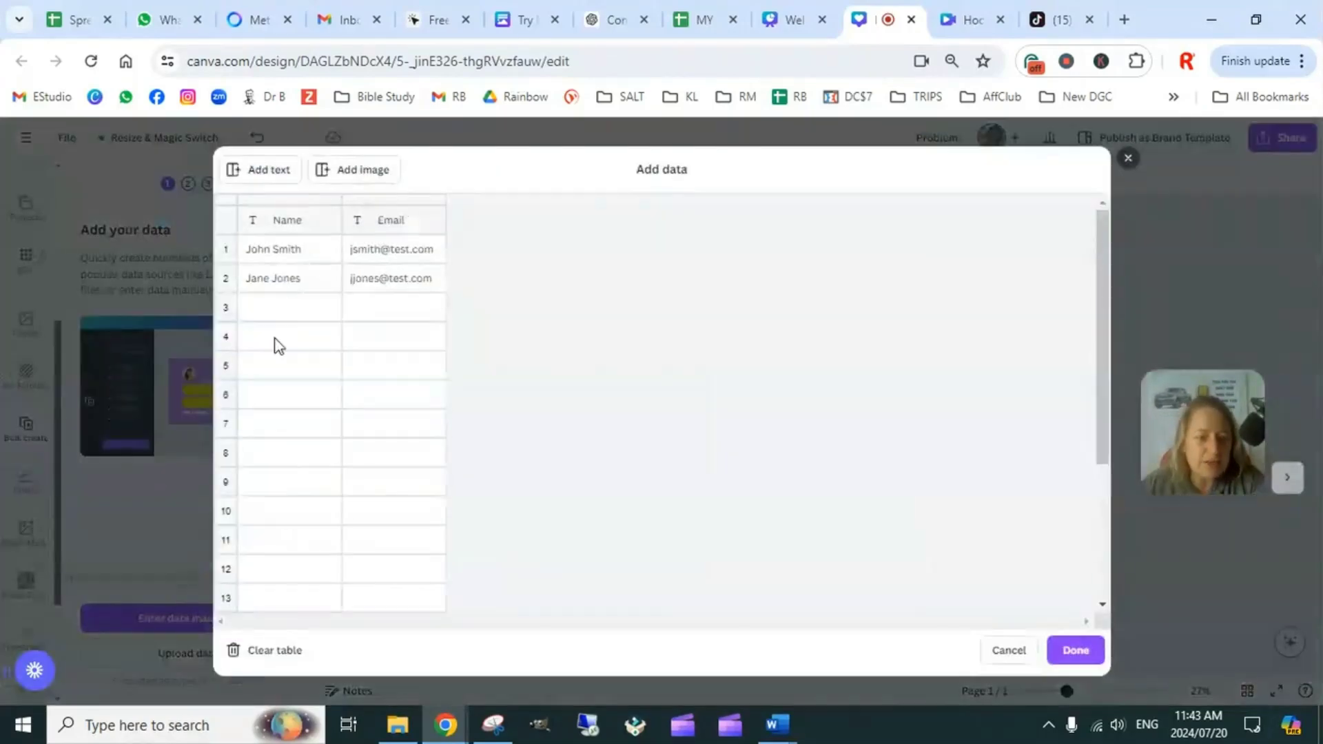
Replace the sample Name and Email data with the copied Problem, Solution and Call to Action rows and confirm the table
{"action": "left_click", "coordinate": [286, 225]}
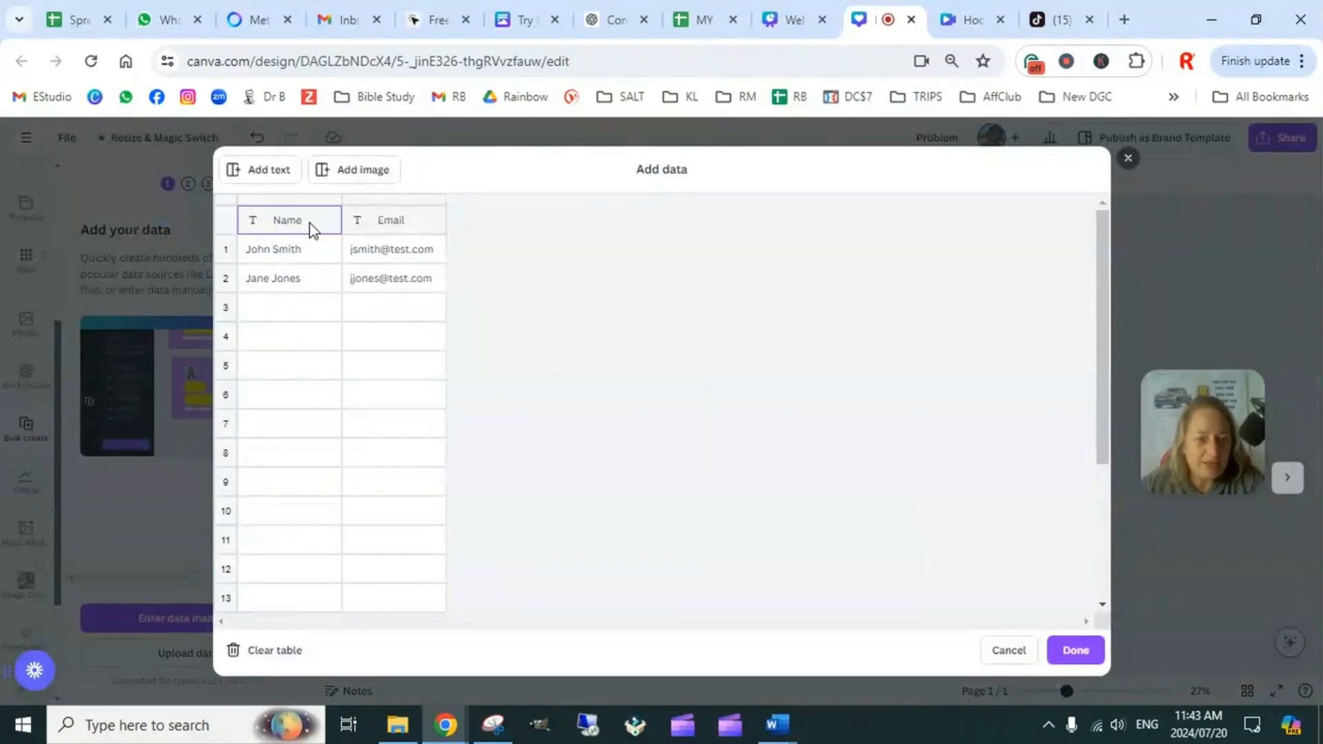
{"action": "key", "text": "ctrl+v"}
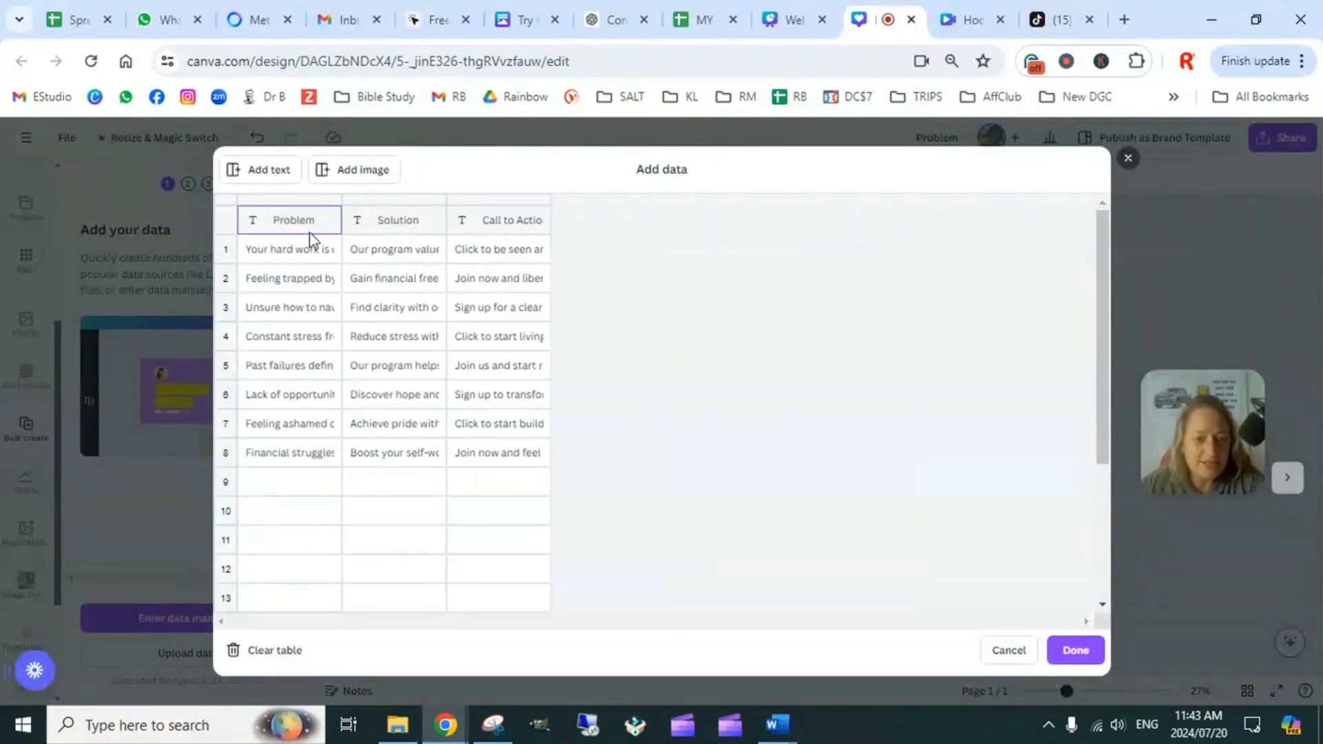
{"action": "left_click", "coordinate": [1075, 650]}
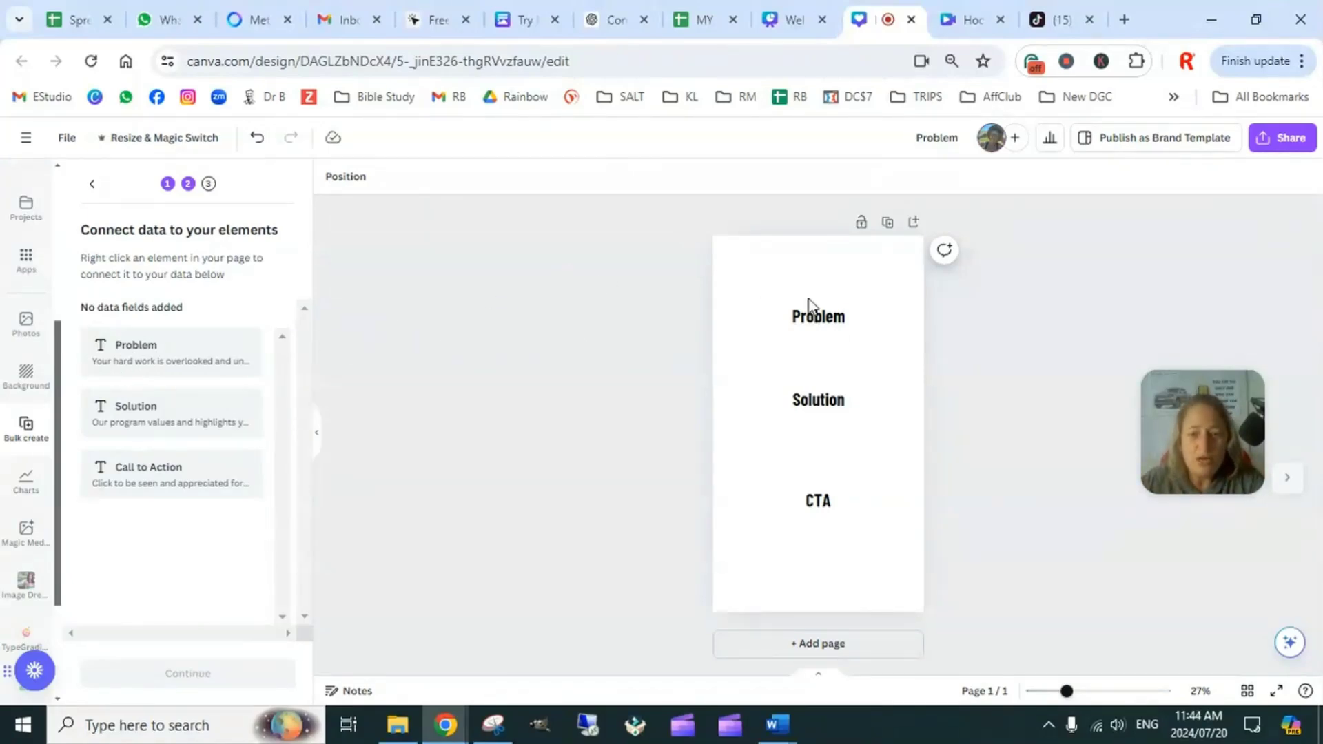
Check the Problem, Solution and CTA text boxes against the imported data fields
{"action": "left_click", "coordinate": [825, 327]}
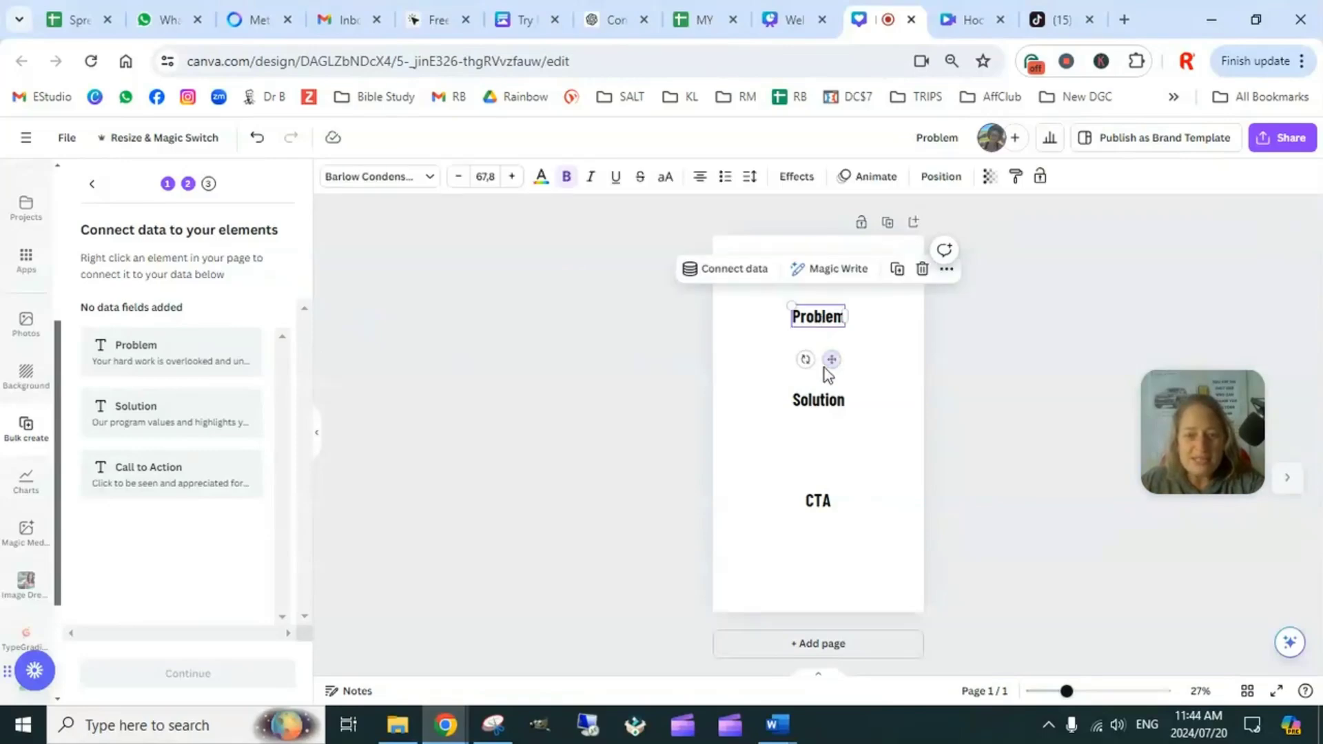
{"action": "left_click", "coordinate": [823, 401]}
{"action": "left_click", "coordinate": [820, 503]}
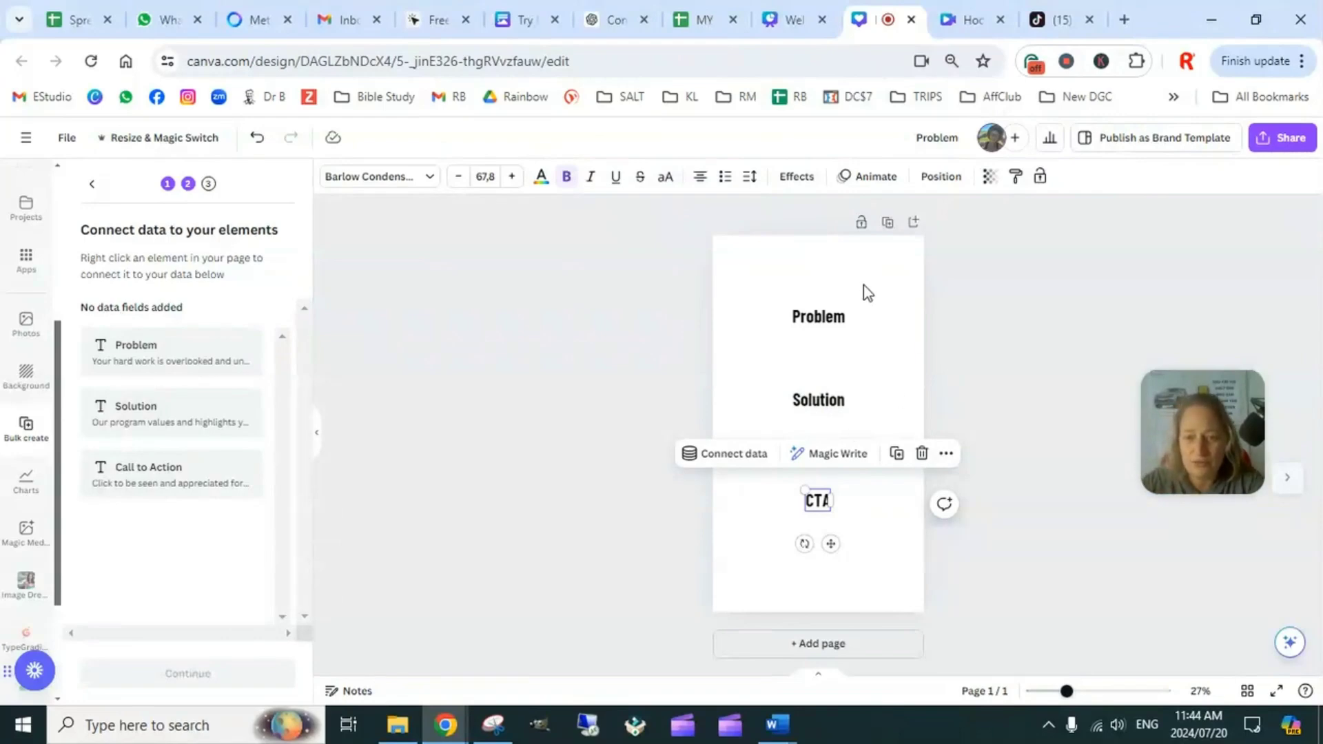
{"action": "left_click", "coordinate": [667, 297]}
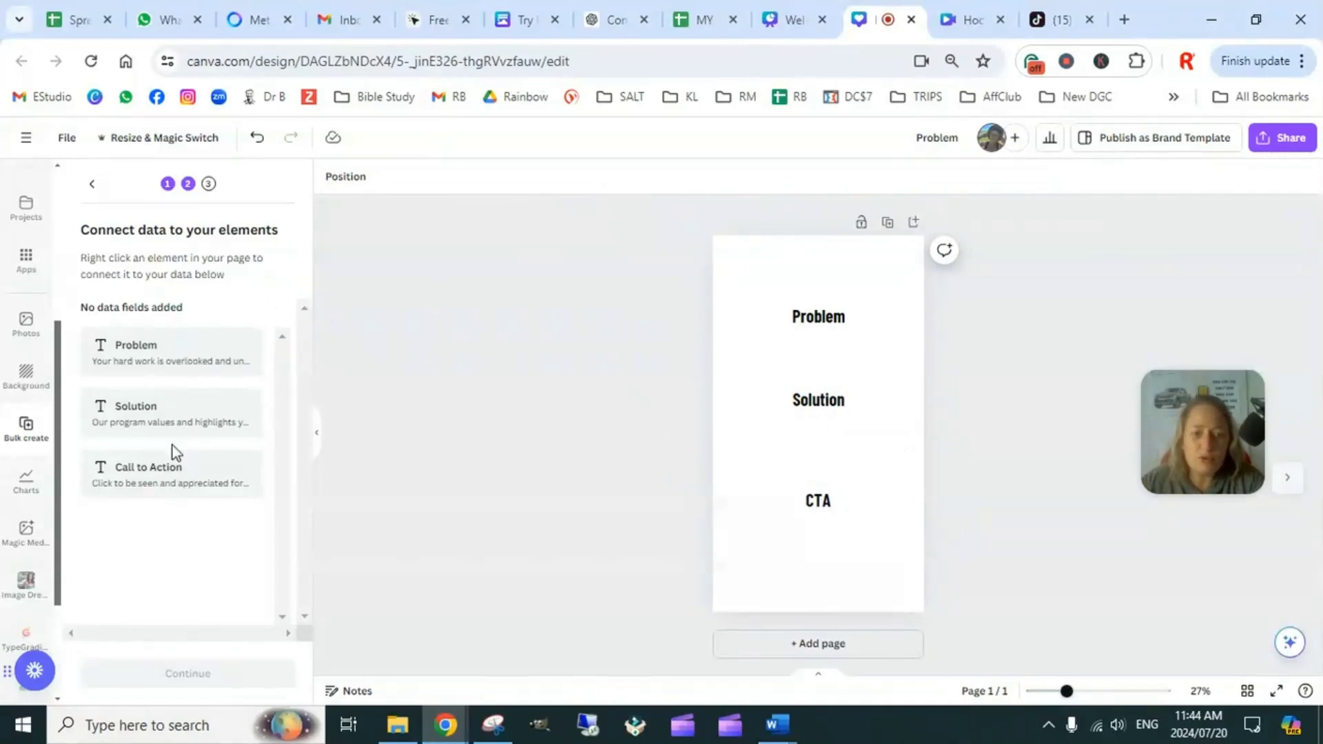
Connect the Problem text box to the Problem data field and the Solution text box to the Solution field
{"action": "left_click", "coordinate": [826, 322]}
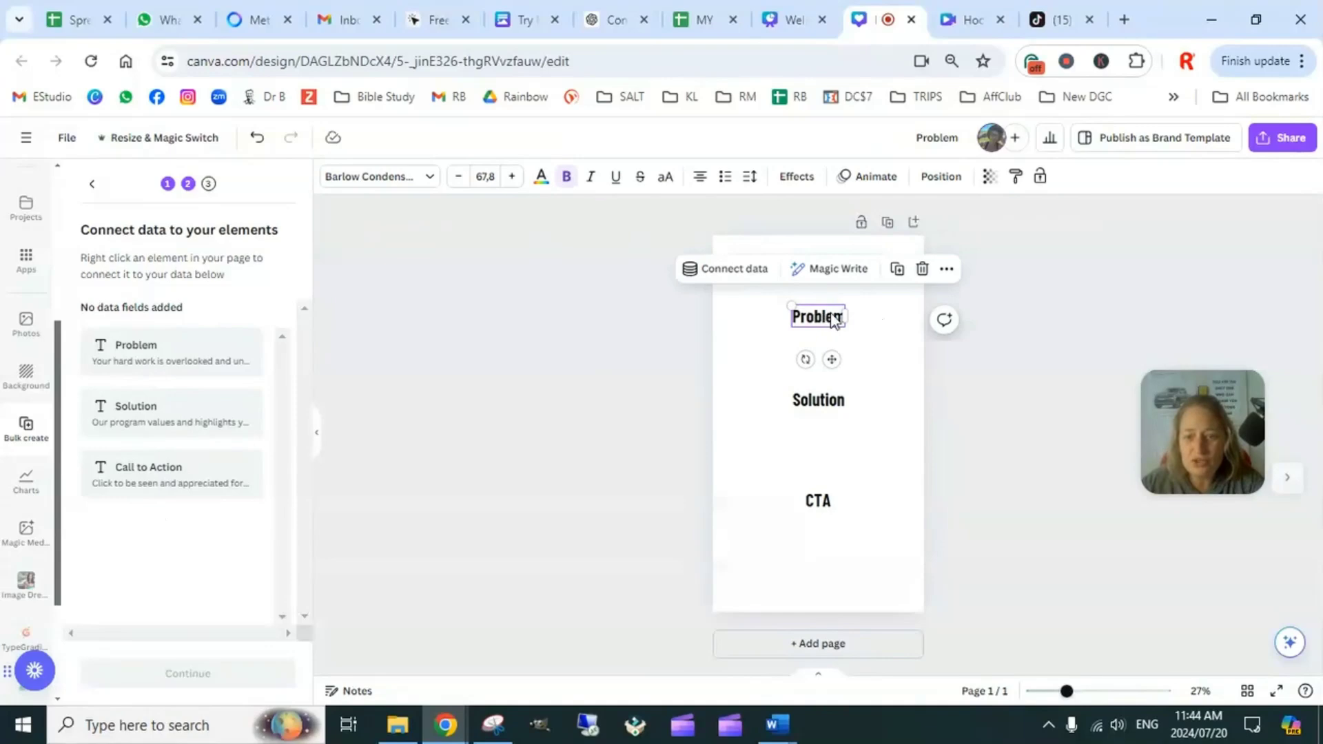
{"action": "left_click", "coordinate": [736, 272]}
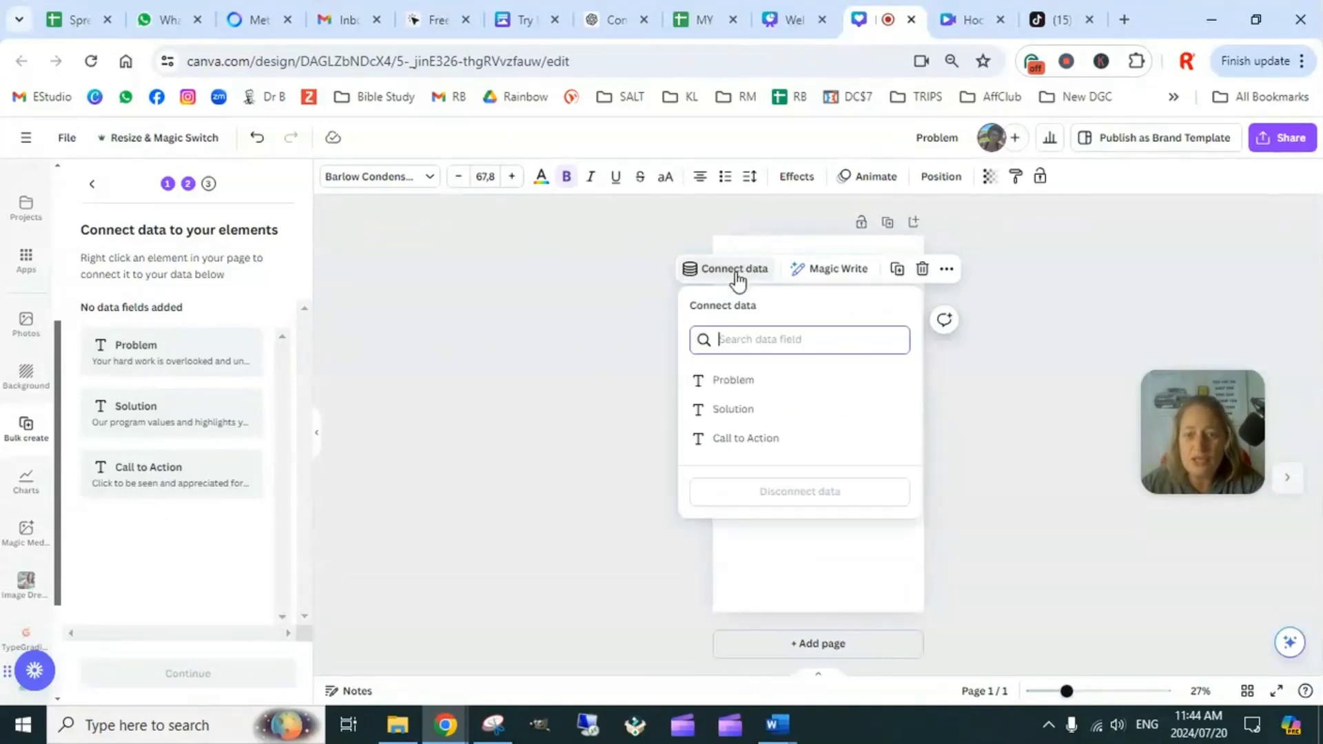
{"action": "left_click", "coordinate": [755, 394]}
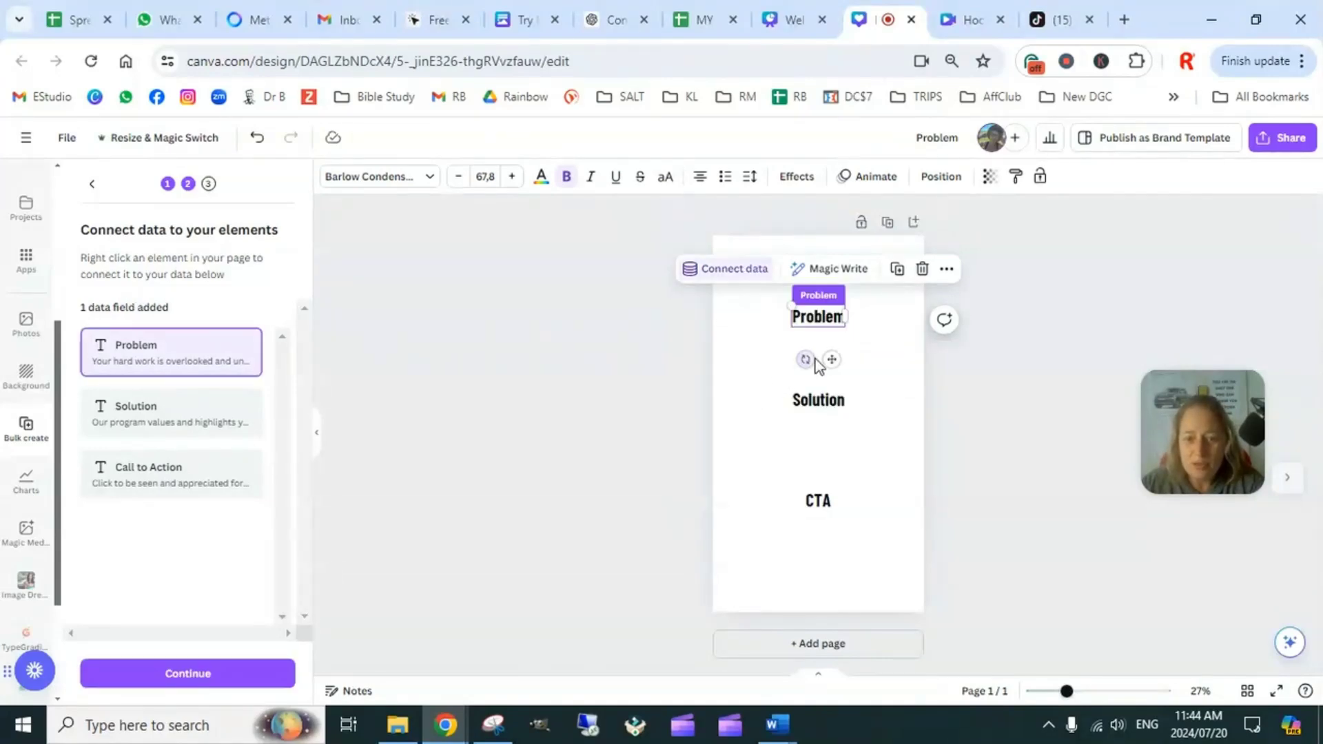
{"action": "left_click", "coordinate": [832, 416]}
{"action": "left_click", "coordinate": [736, 351]}
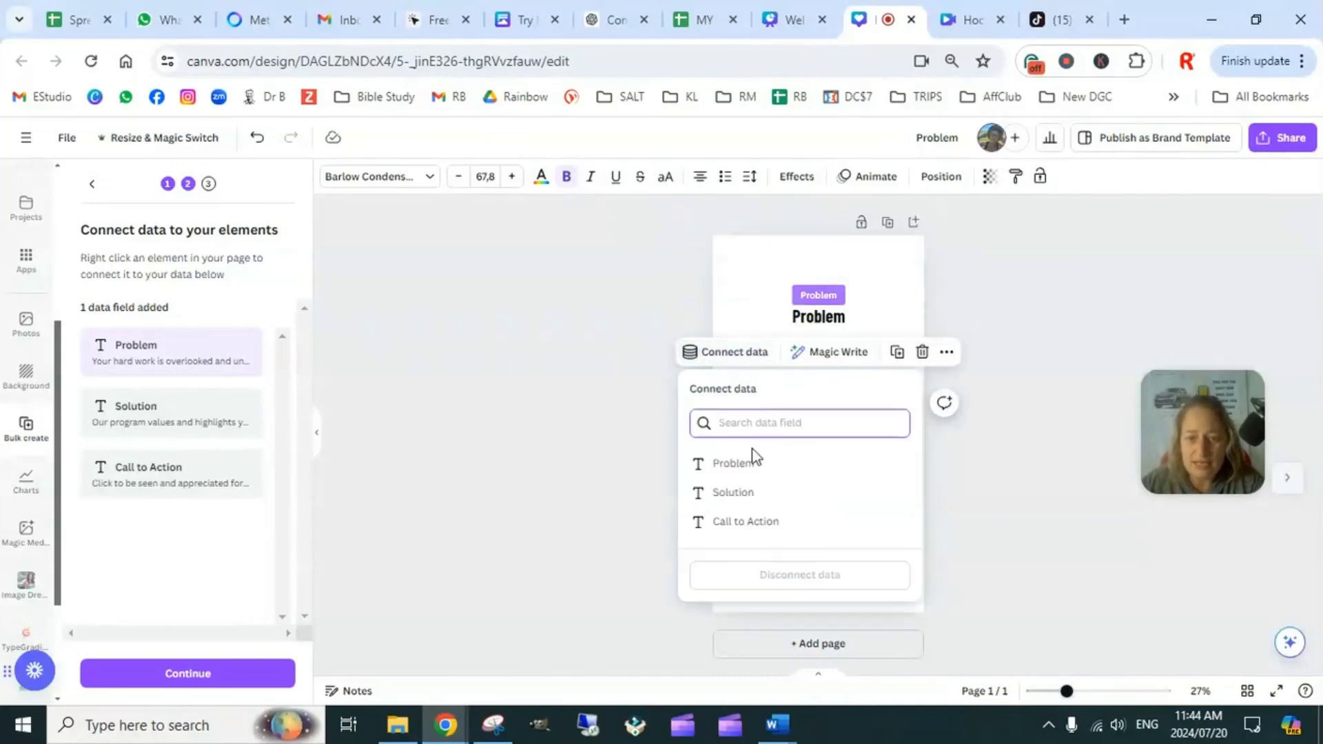
{"action": "left_click", "coordinate": [734, 492]}
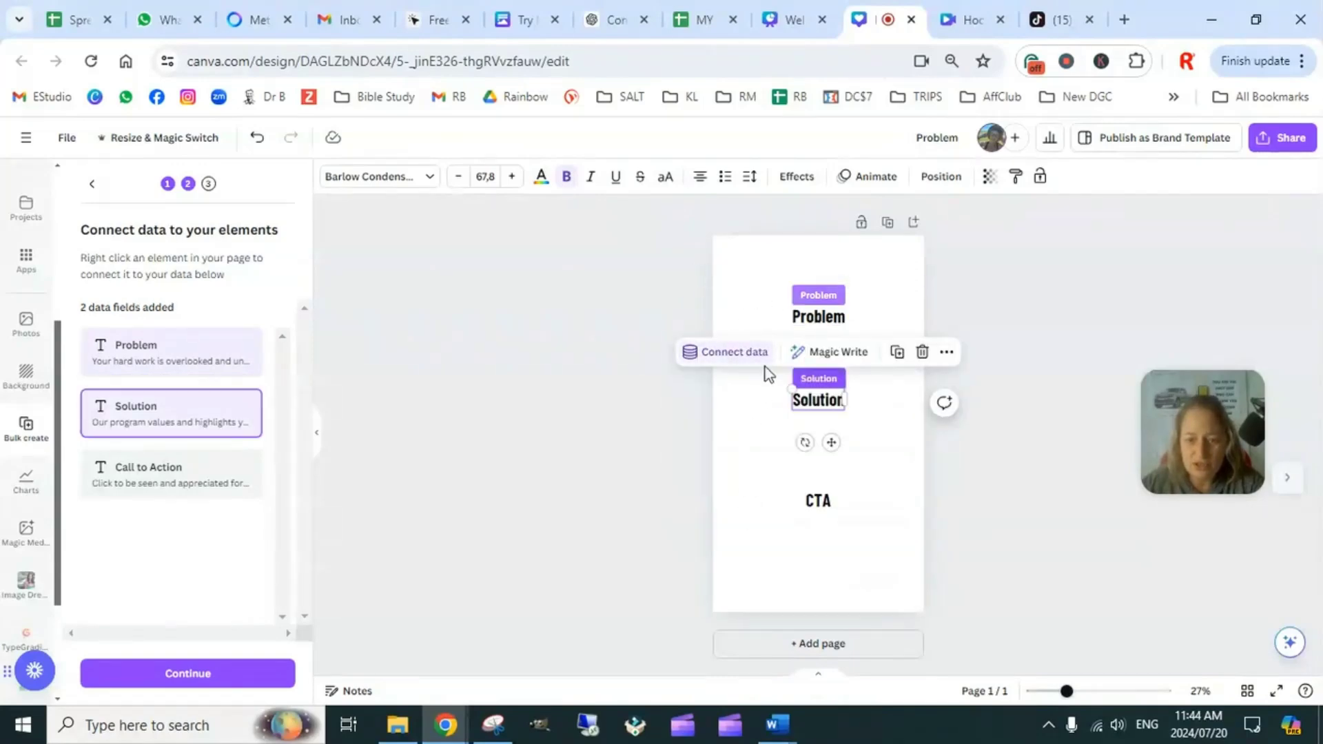
Connect the CTA text box to the Call to Action data field and generate the 8 designs from all data rows
{"action": "left_click", "coordinate": [818, 503]}
{"action": "left_click", "coordinate": [735, 456]}
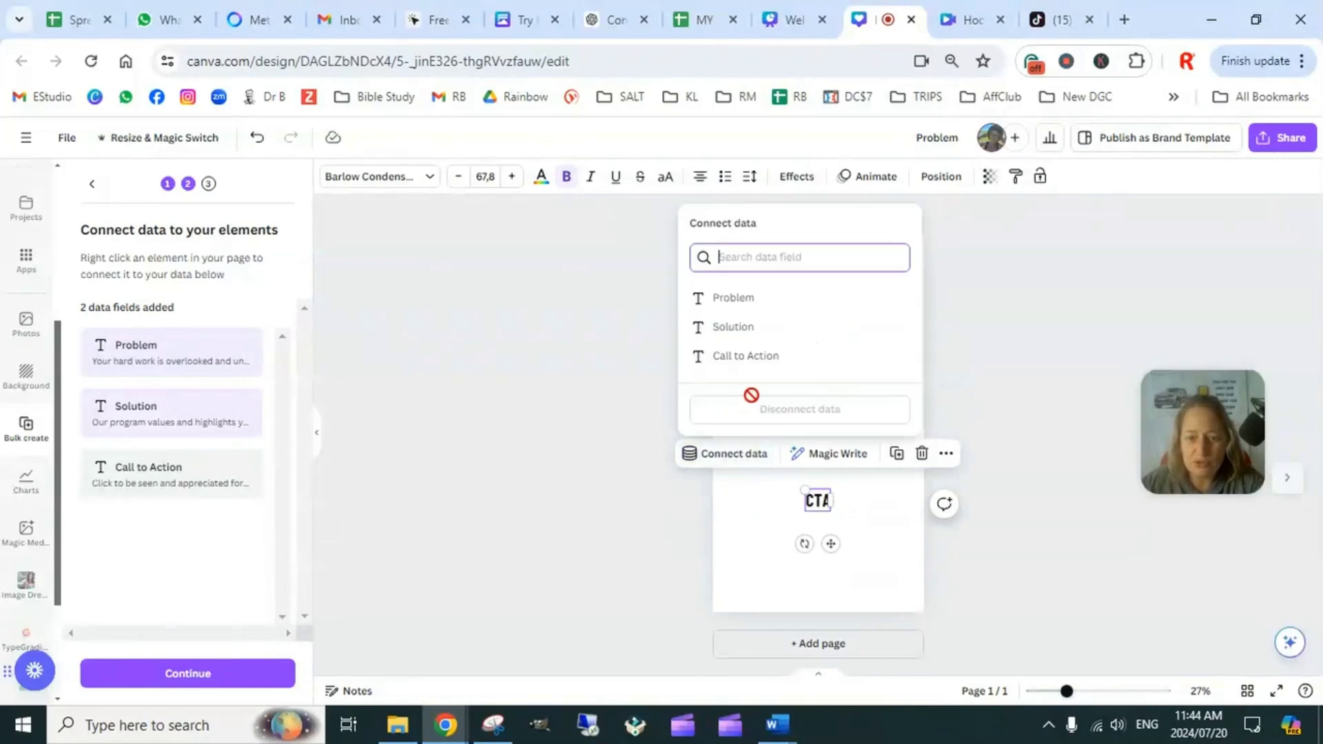
{"action": "left_click", "coordinate": [747, 356]}
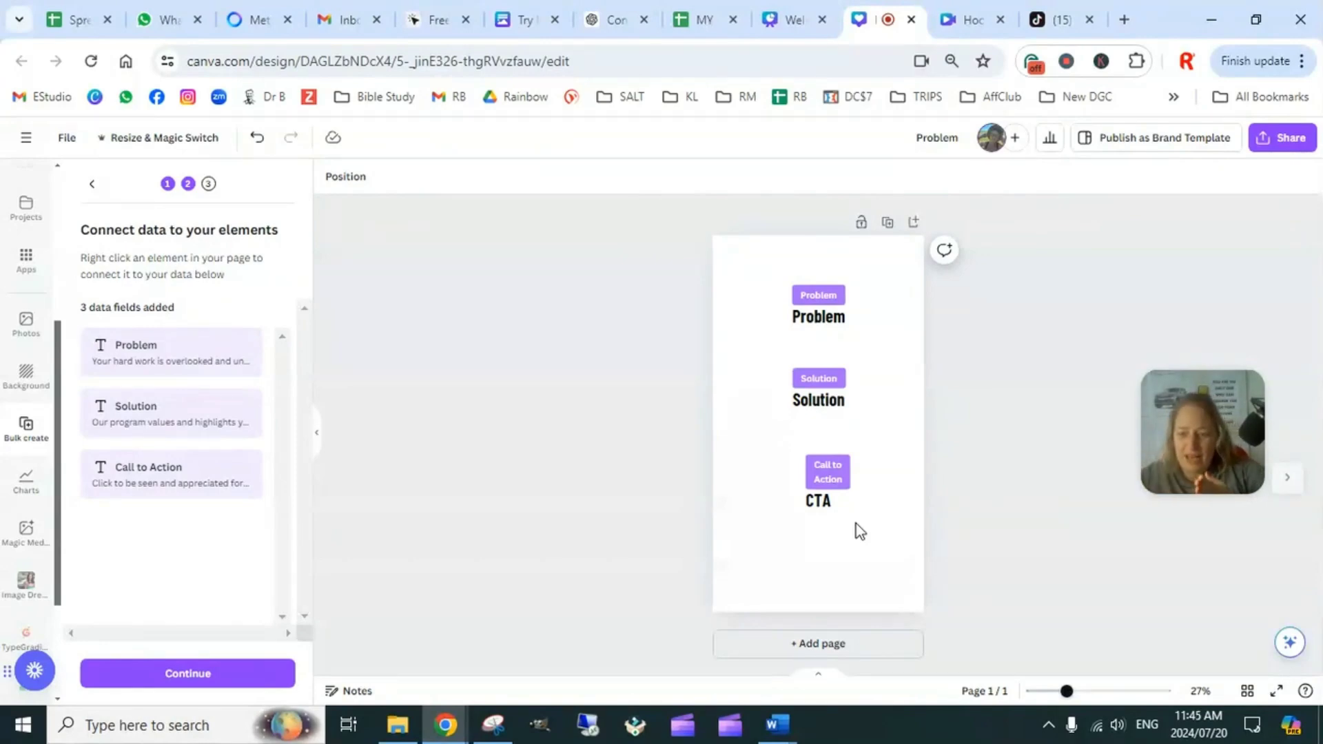
{"action": "left_click", "coordinate": [200, 677]}
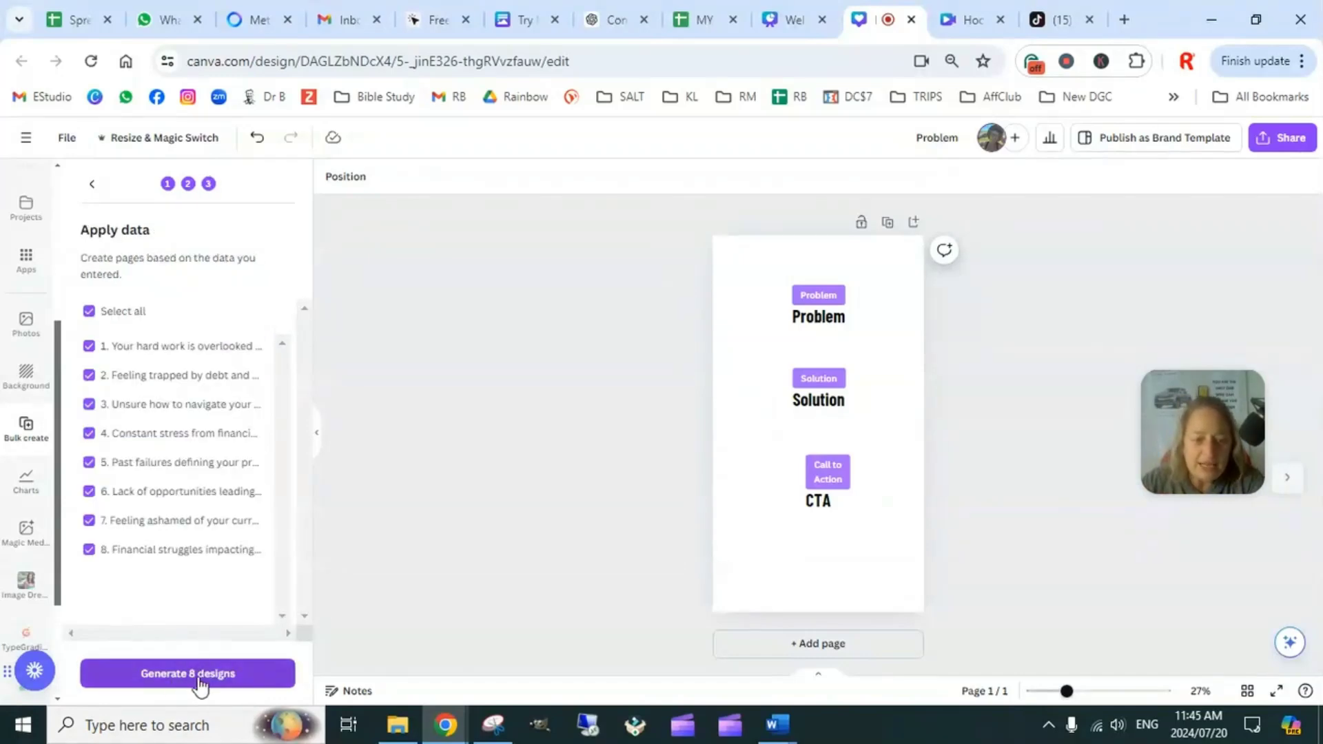
{"action": "left_click", "coordinate": [193, 676]}
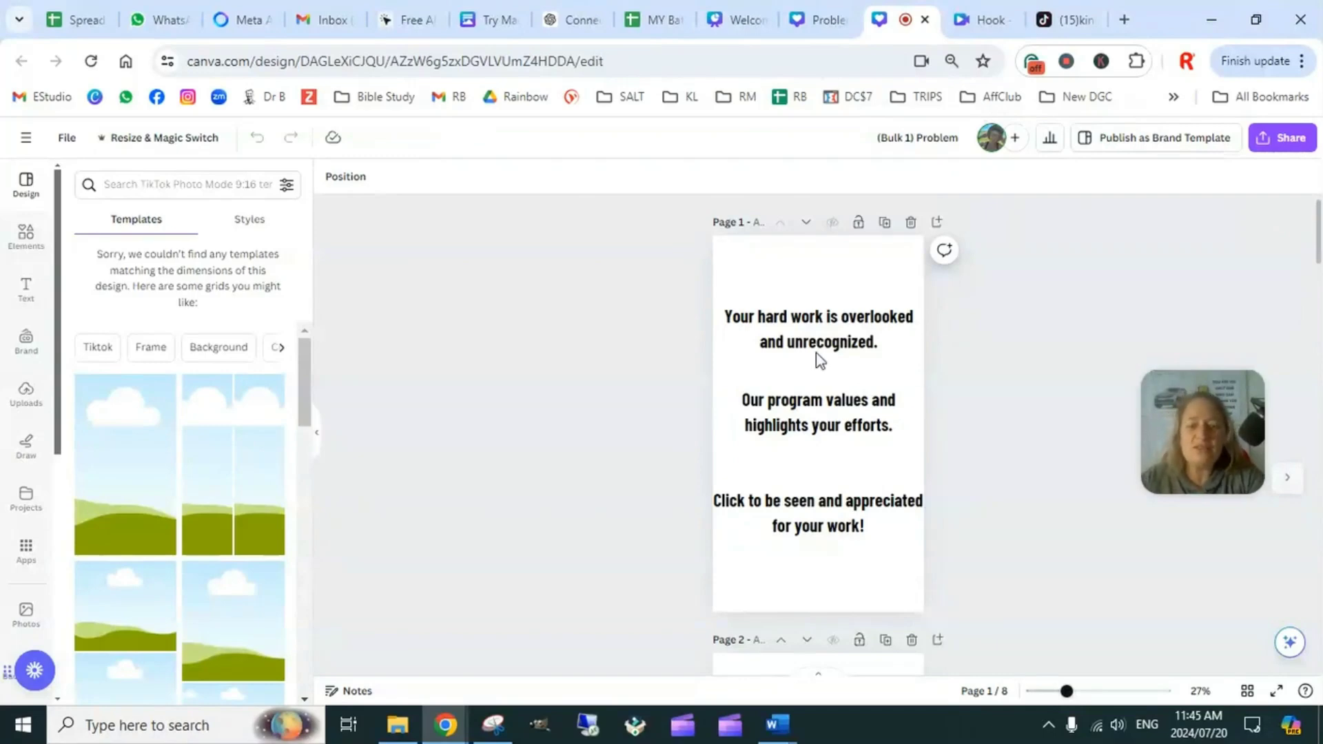
Review the generated pages and examine the problem, solution and call-to-action text boxes on page 1
{"action": "left_click", "coordinate": [844, 339]}
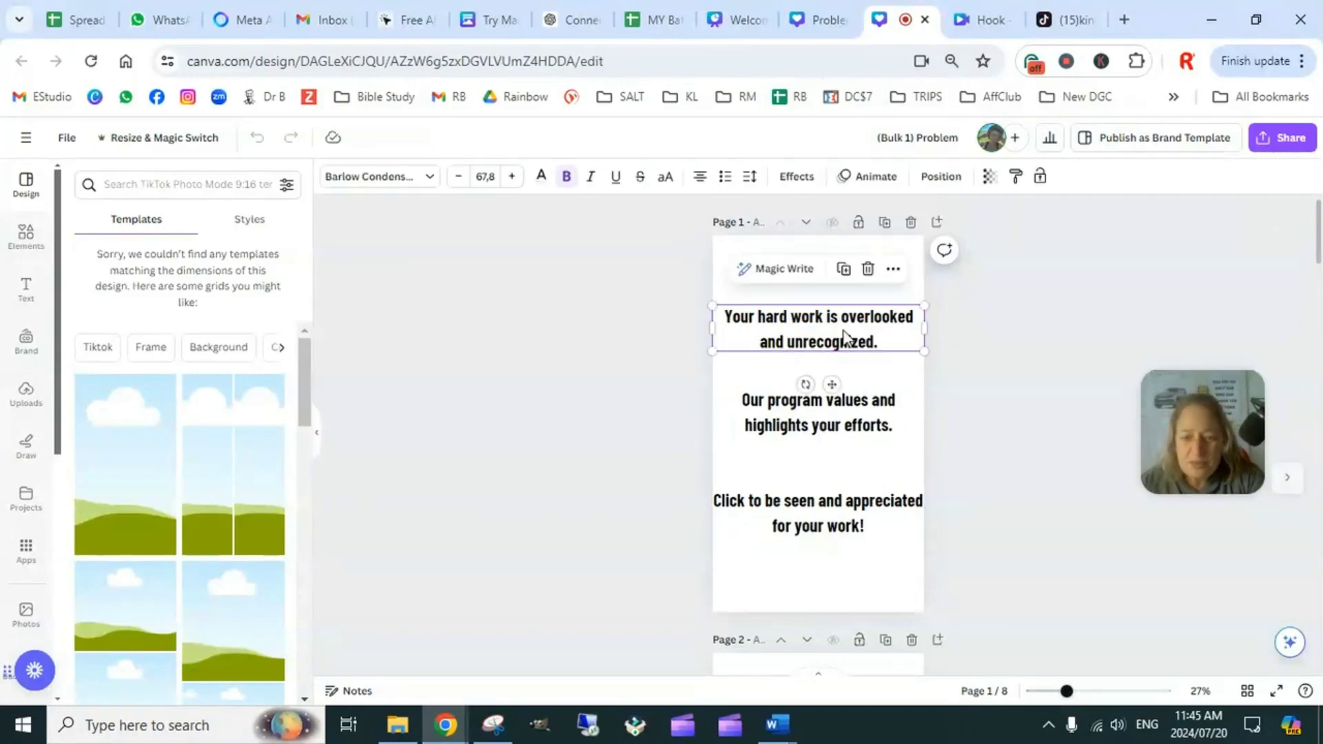
{"action": "scroll", "coordinate": [989, 435], "scroll_direction": "down", "scroll_amount": 15}
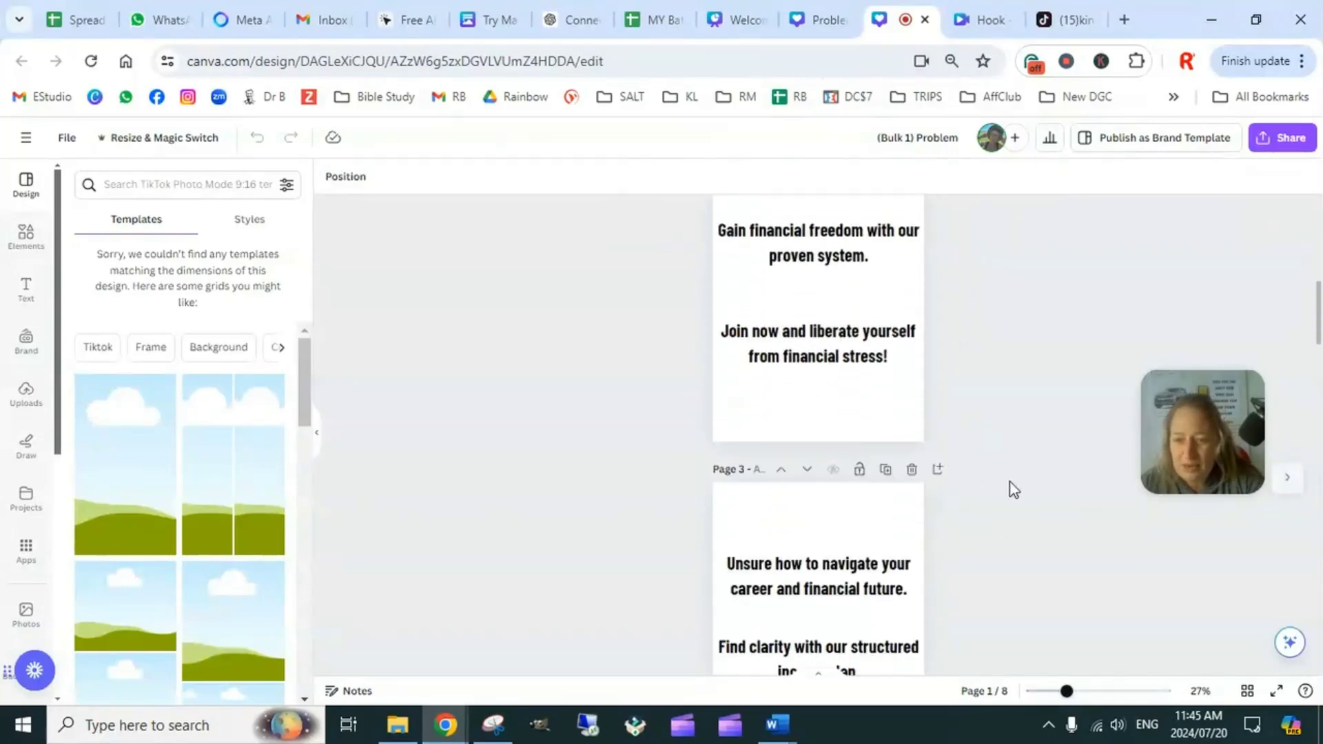
{"action": "scroll", "coordinate": [990, 495], "scroll_direction": "up", "scroll_amount": 15}
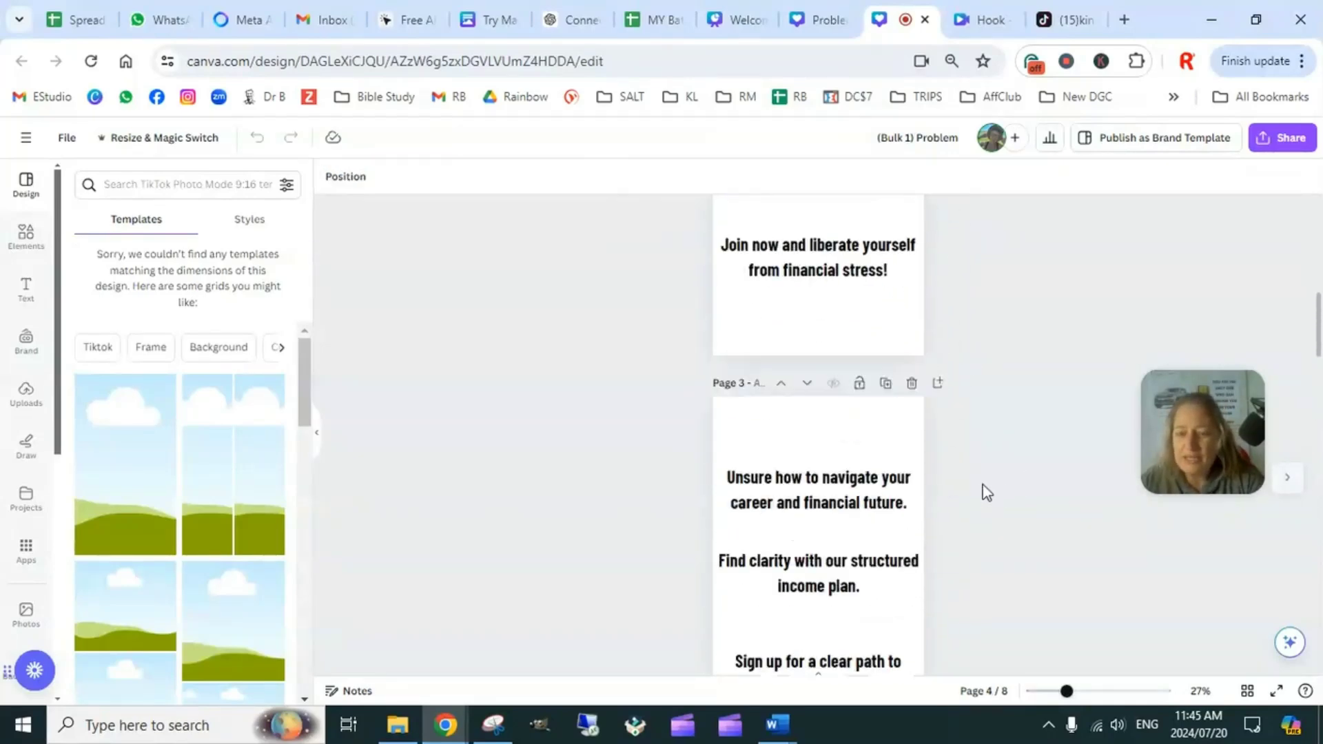
{"action": "scroll", "coordinate": [954, 439], "scroll_direction": "up", "scroll_amount": 1}
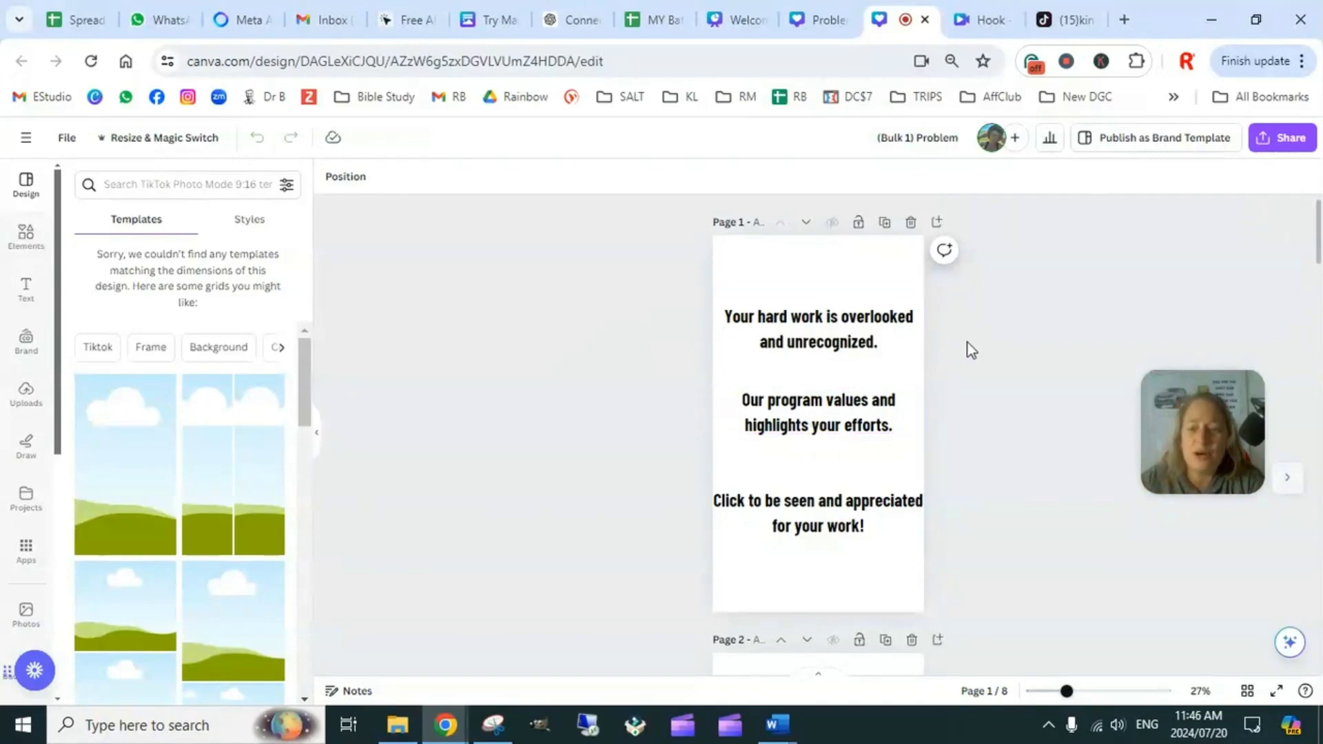
{"action": "left_click", "coordinate": [779, 339]}
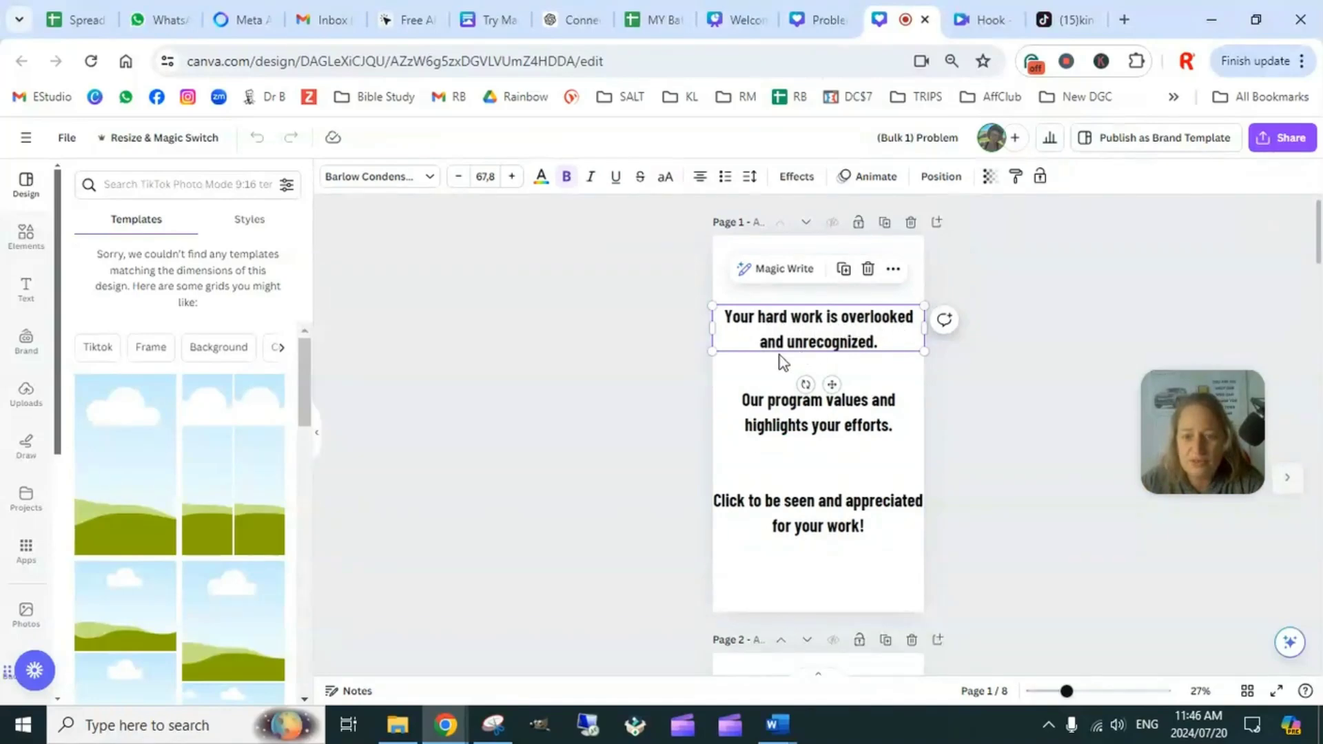
{"action": "left_click", "coordinate": [851, 426]}
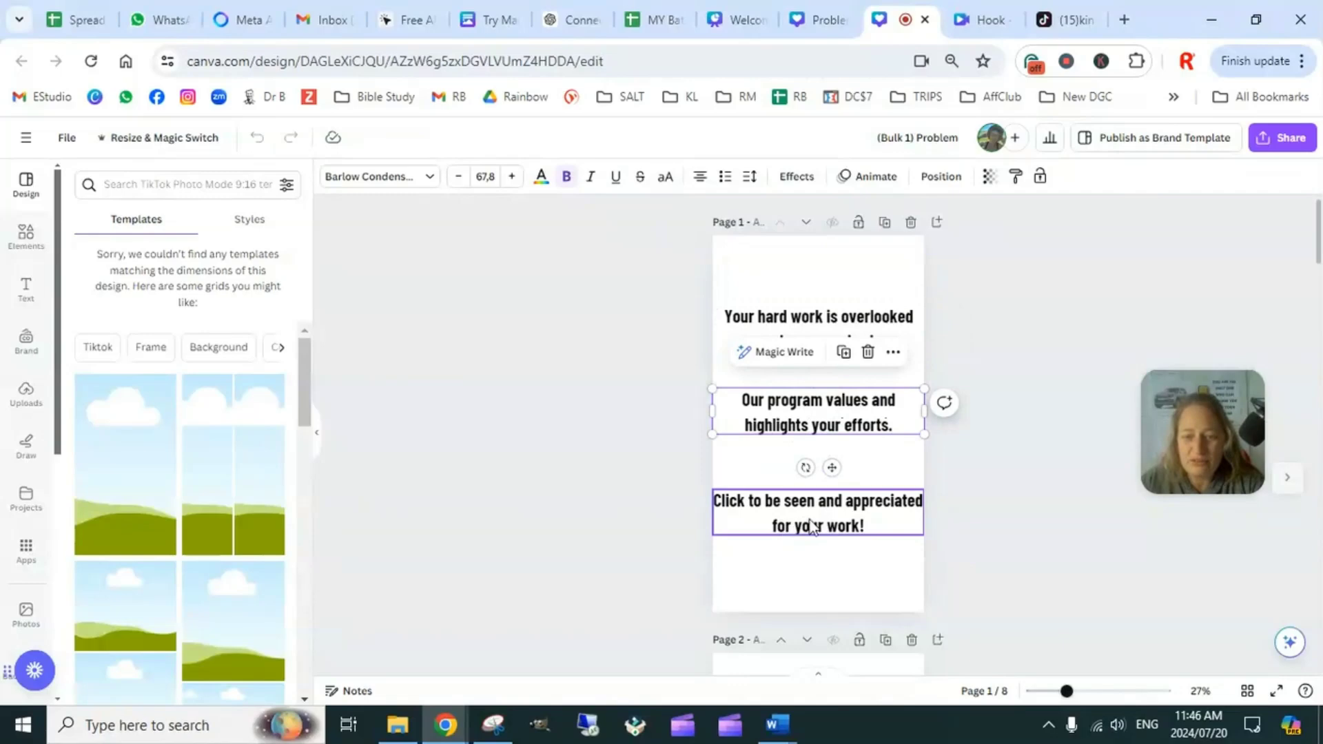
{"action": "left_click", "coordinate": [858, 525]}
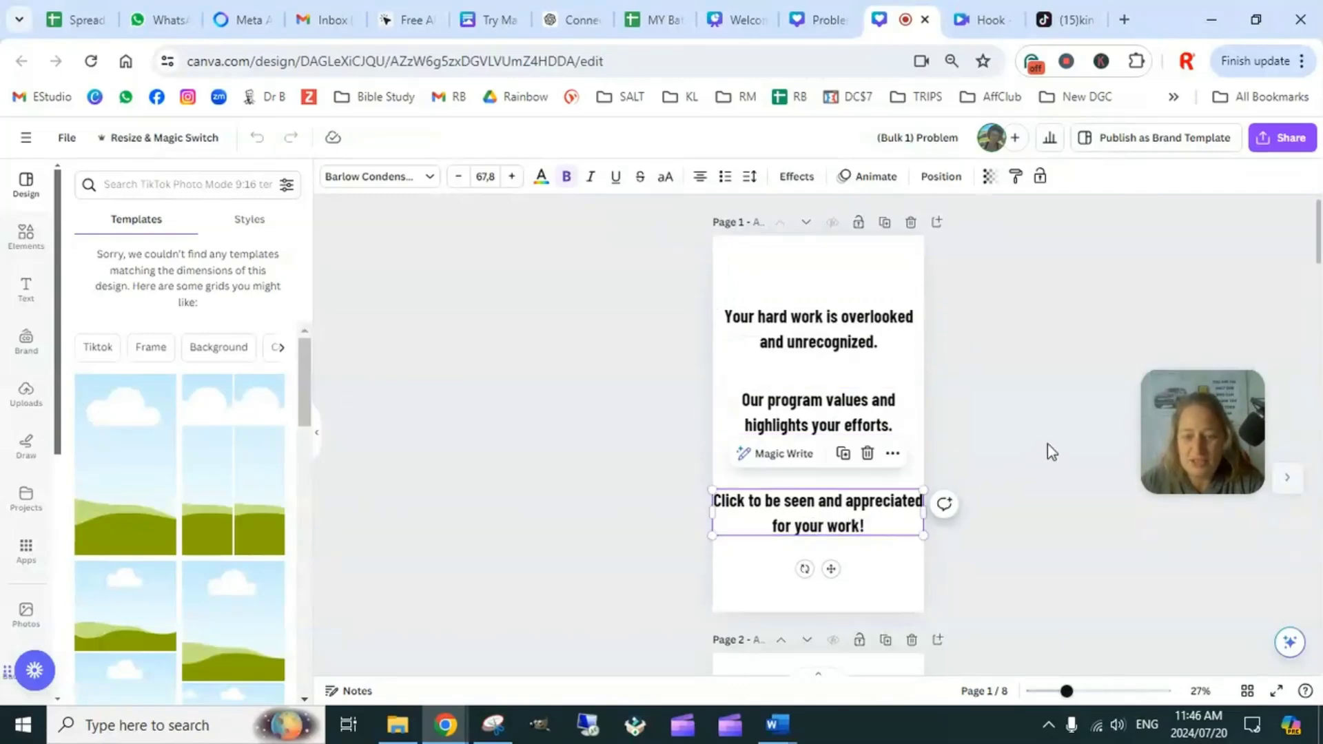
{"action": "left_click", "coordinate": [783, 506]}
{"action": "left_click", "coordinate": [787, 503]}
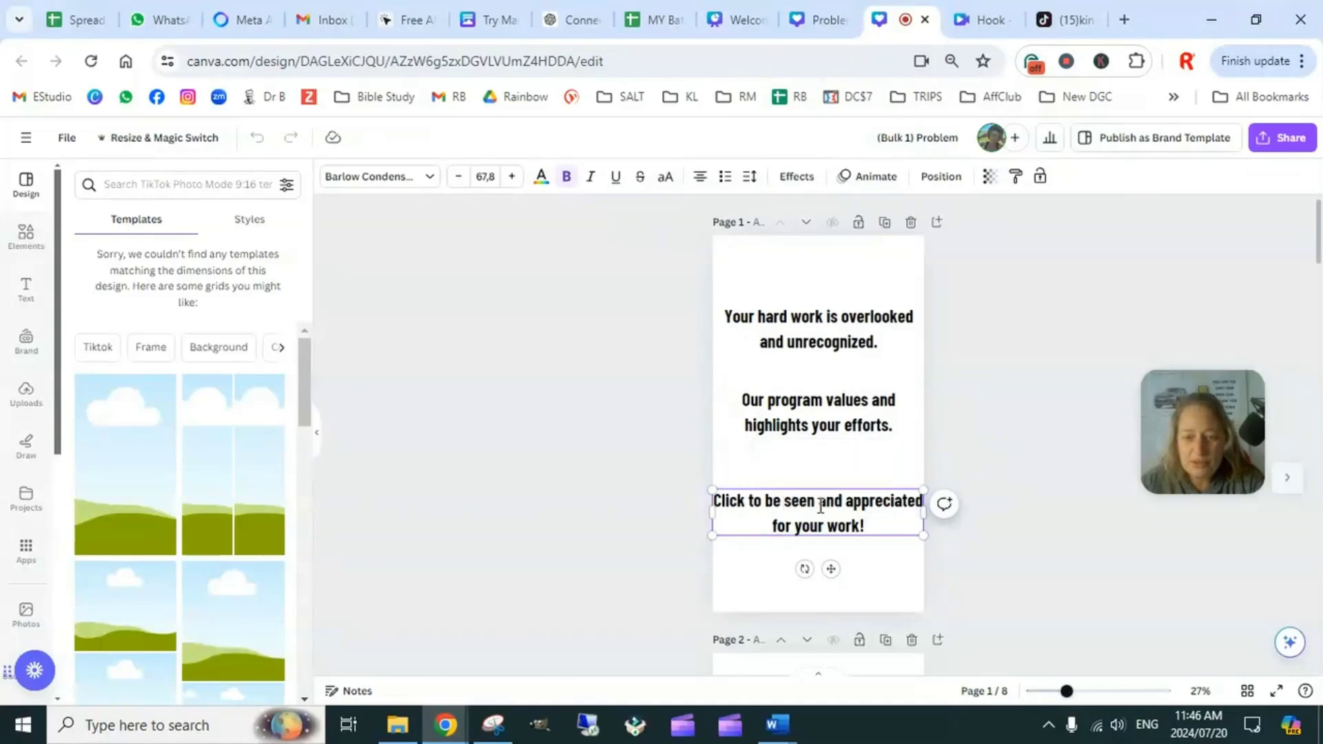
{"action": "left_click", "coordinate": [985, 448]}
Try rewording page 1's call-to-action text with Magic Write's More fun and Rewrite options
{"action": "left_click", "coordinate": [870, 507]}
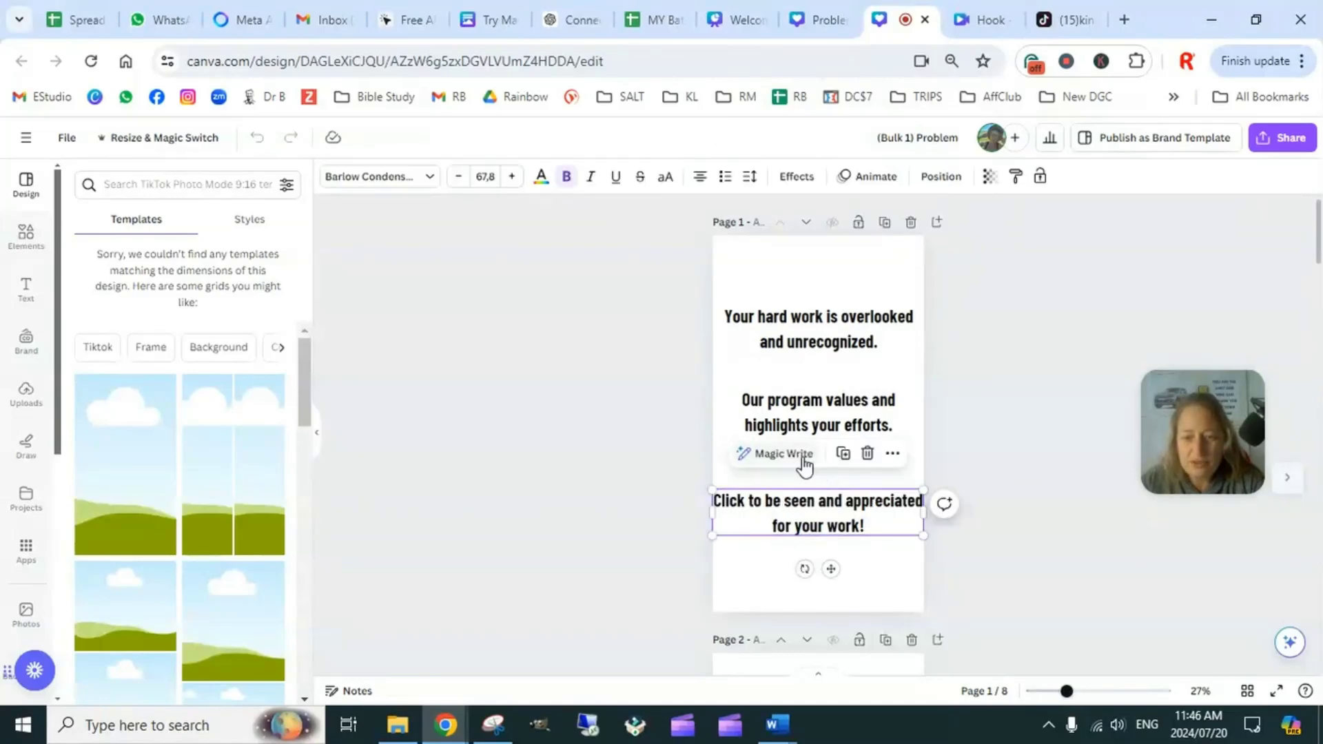
{"action": "left_click", "coordinate": [802, 459]}
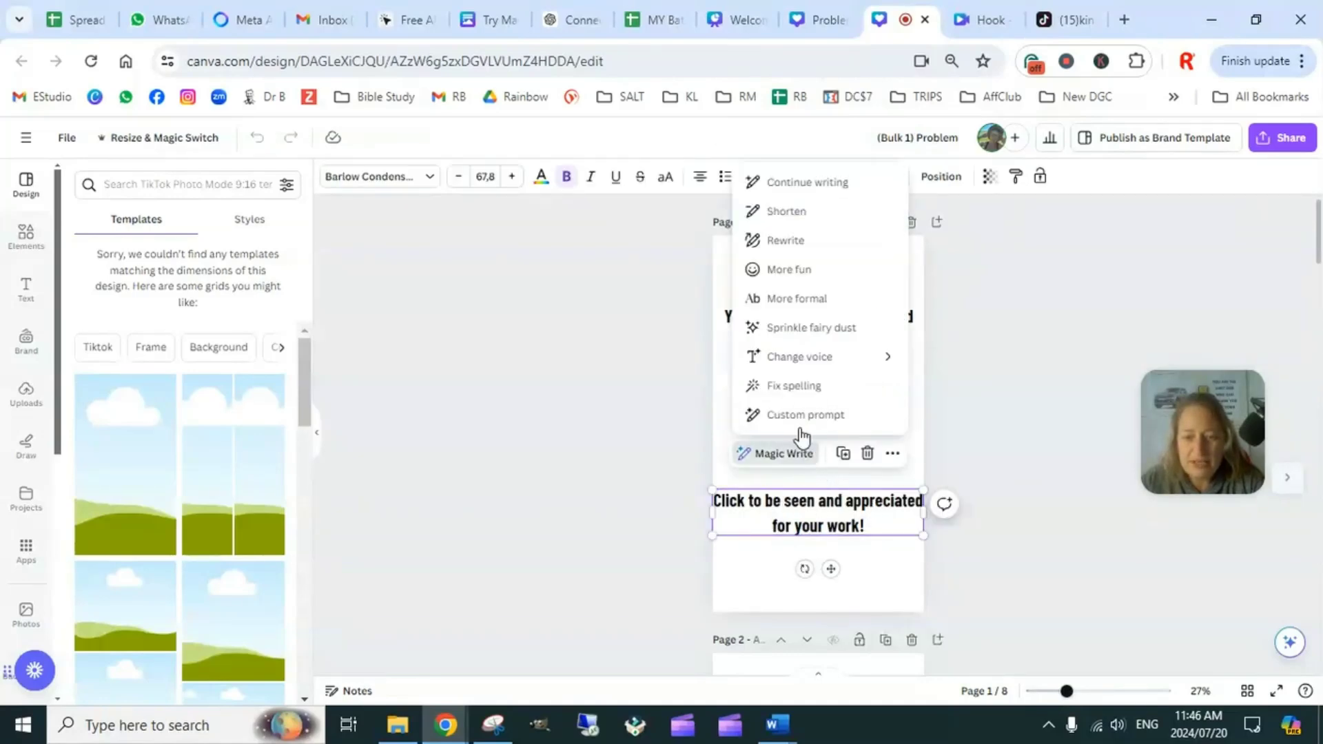
{"action": "left_click", "coordinate": [797, 271]}
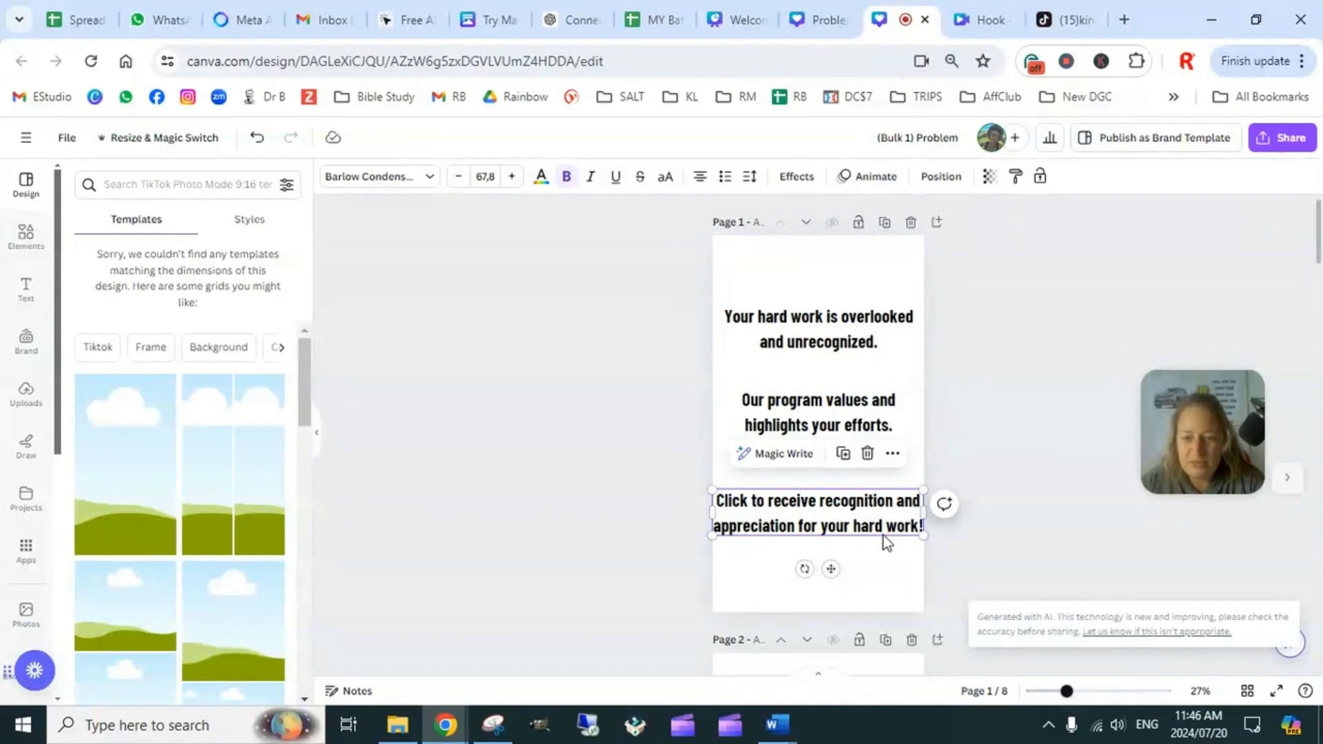
{"action": "left_click", "coordinate": [799, 456]}
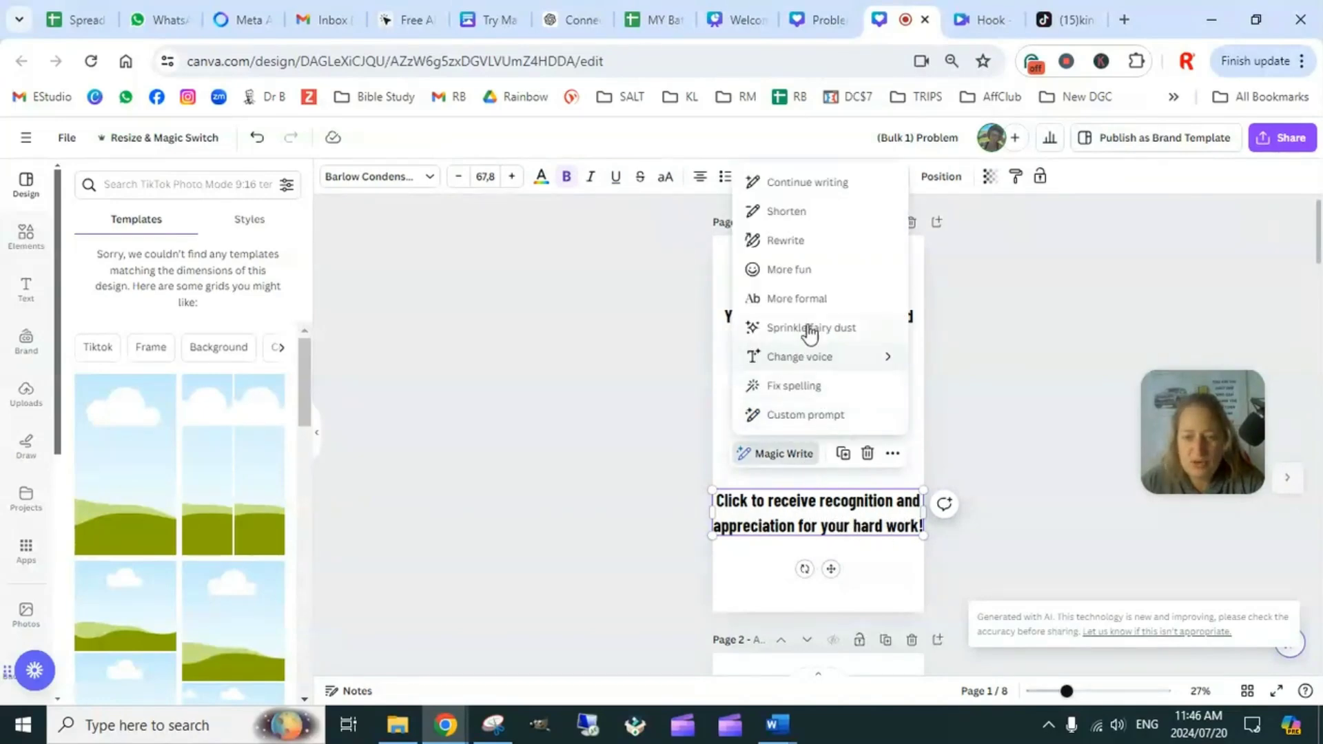
{"action": "left_click", "coordinate": [789, 245]}
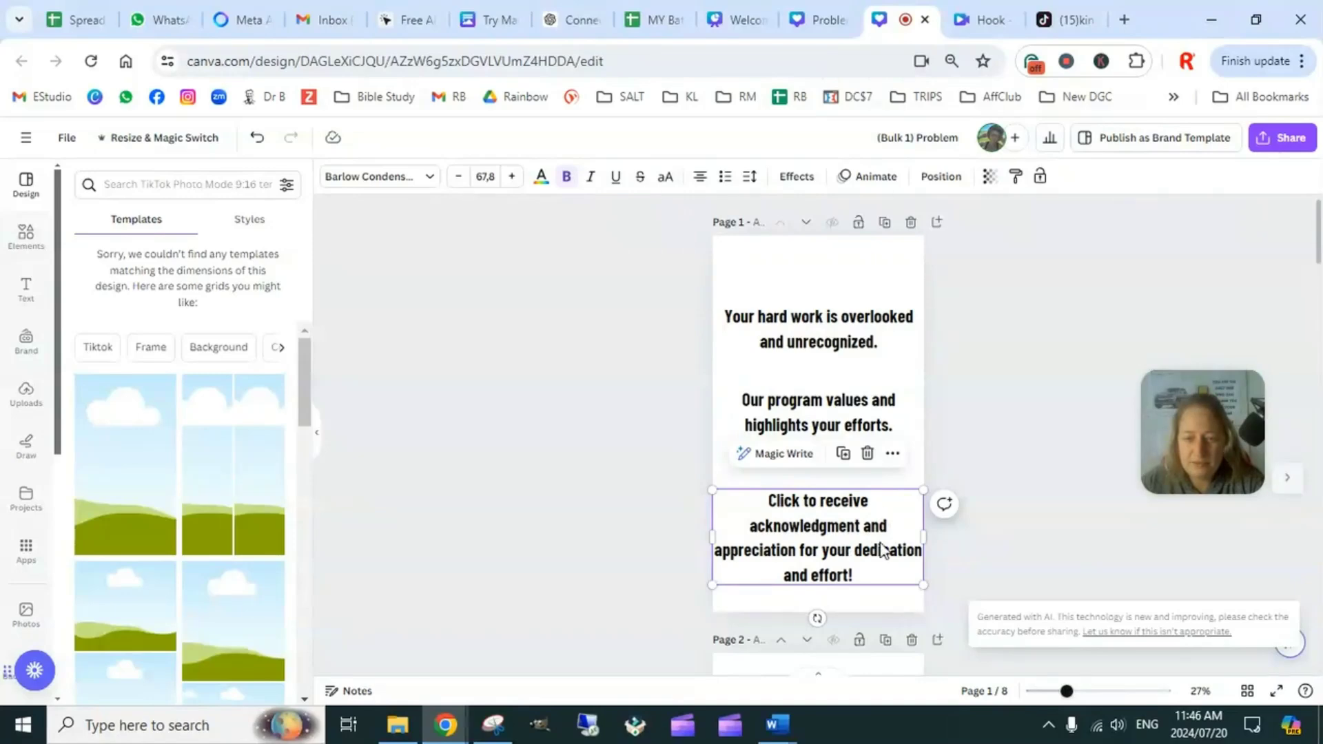
Replace page 1's call-to-action text with "Start today and build an empire where you create purpose for life"
{"action": "double_click", "coordinate": [840, 533]}
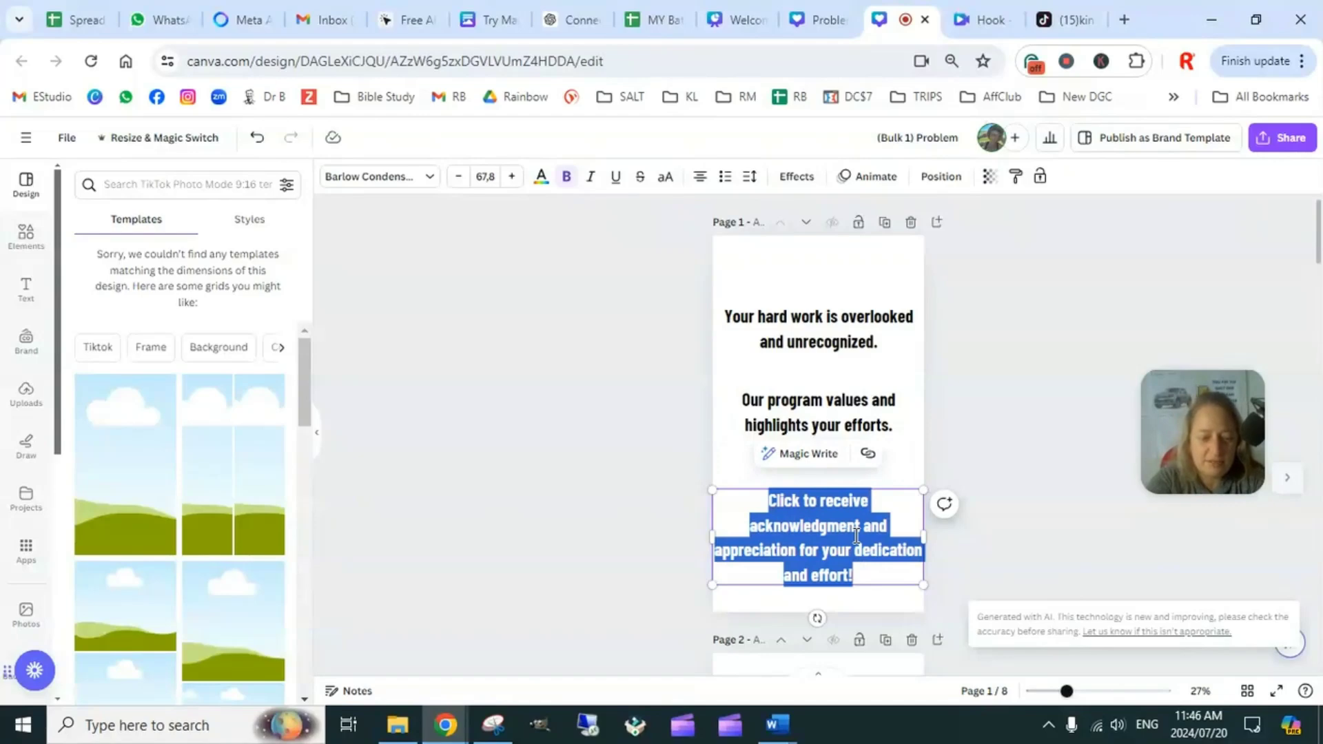
{"action": "type", "text": "Start tod"}
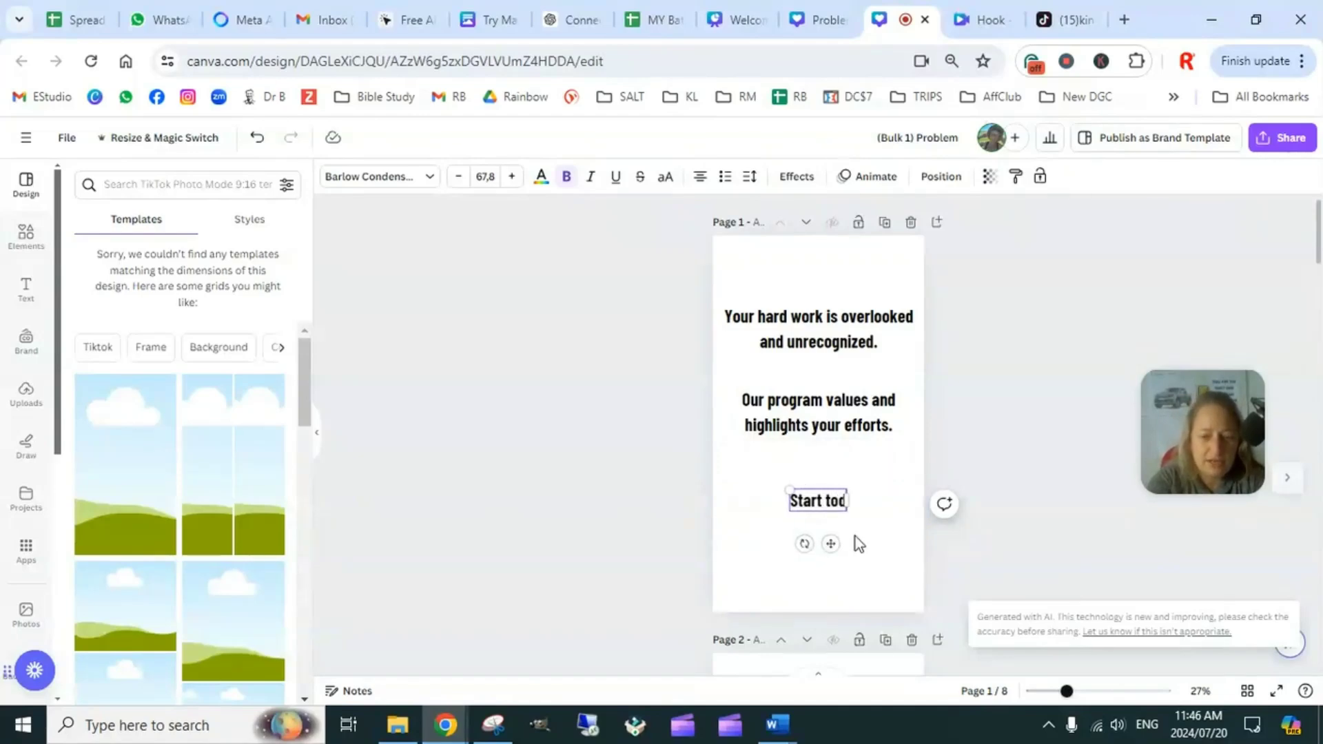
{"action": "type", "text": "ay and"}
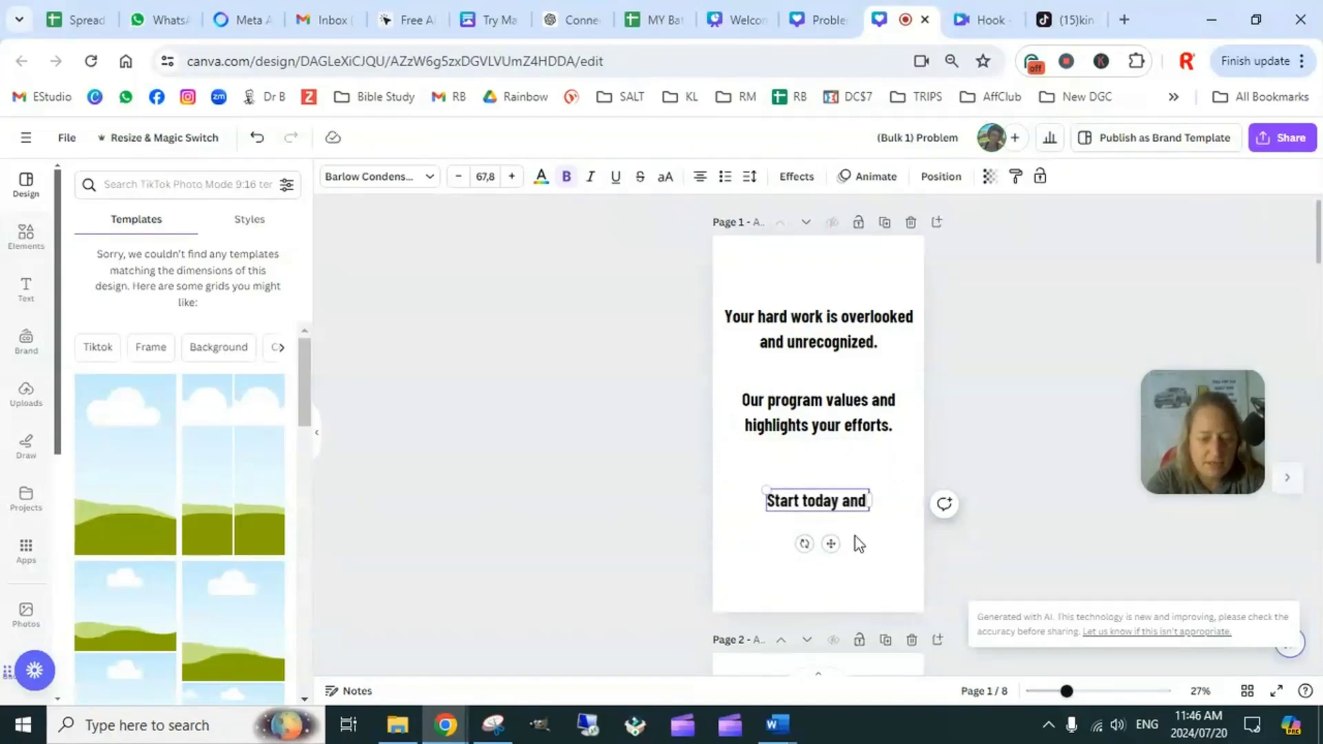
{"action": "type", "text": " build"}
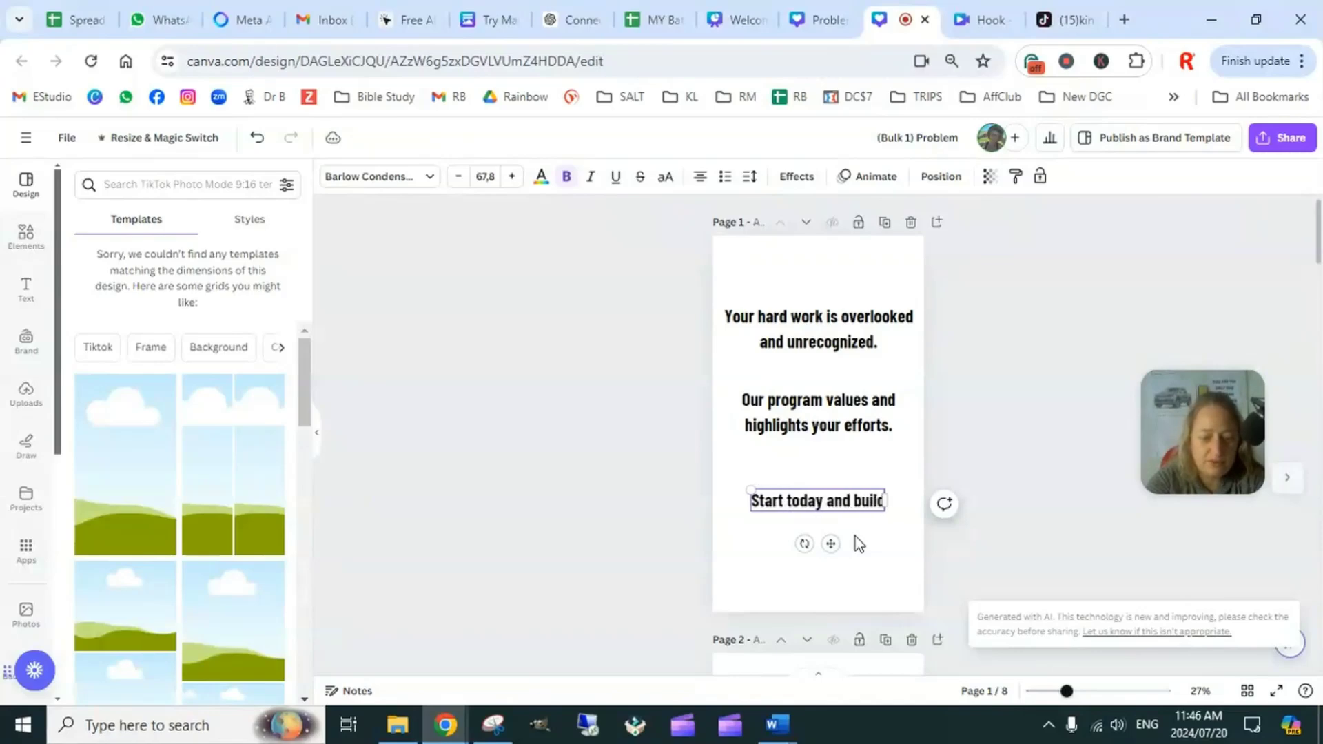
{"action": "type", "text": " an empire wher"}
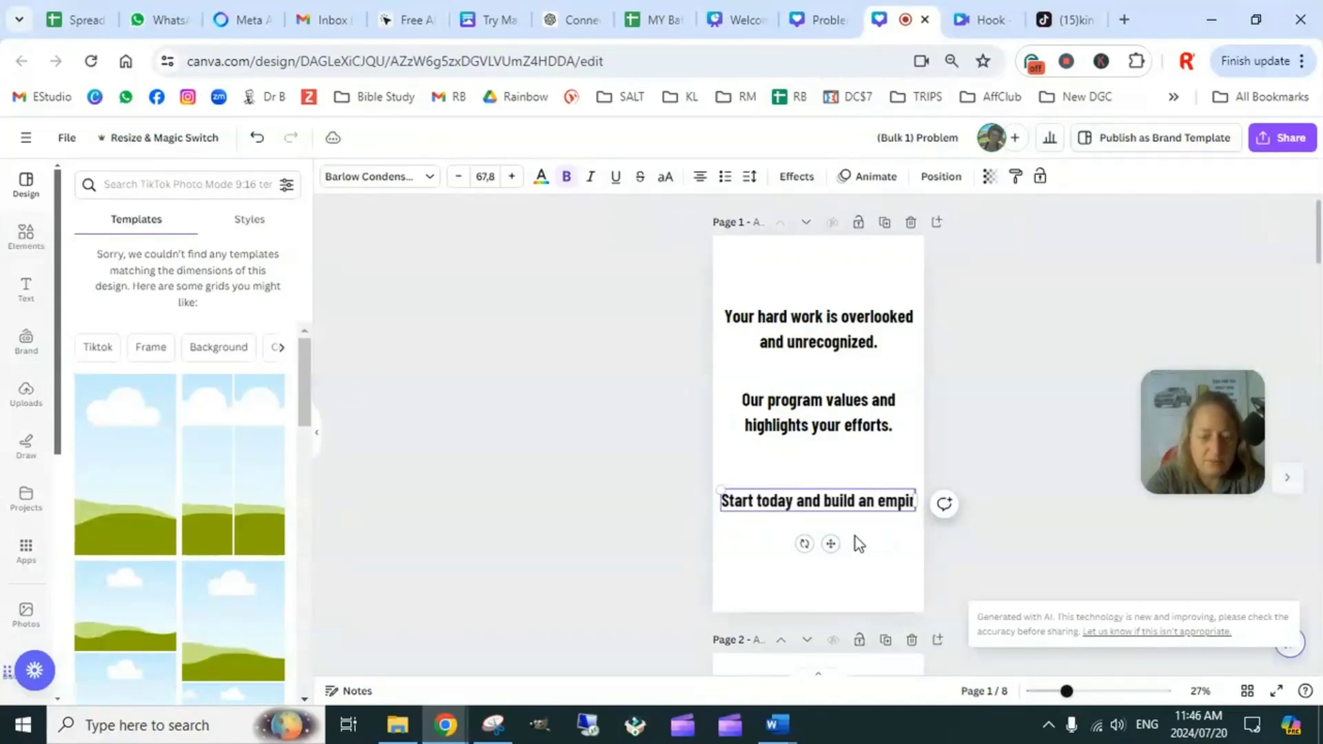
{"action": "type", "text": "e you "}
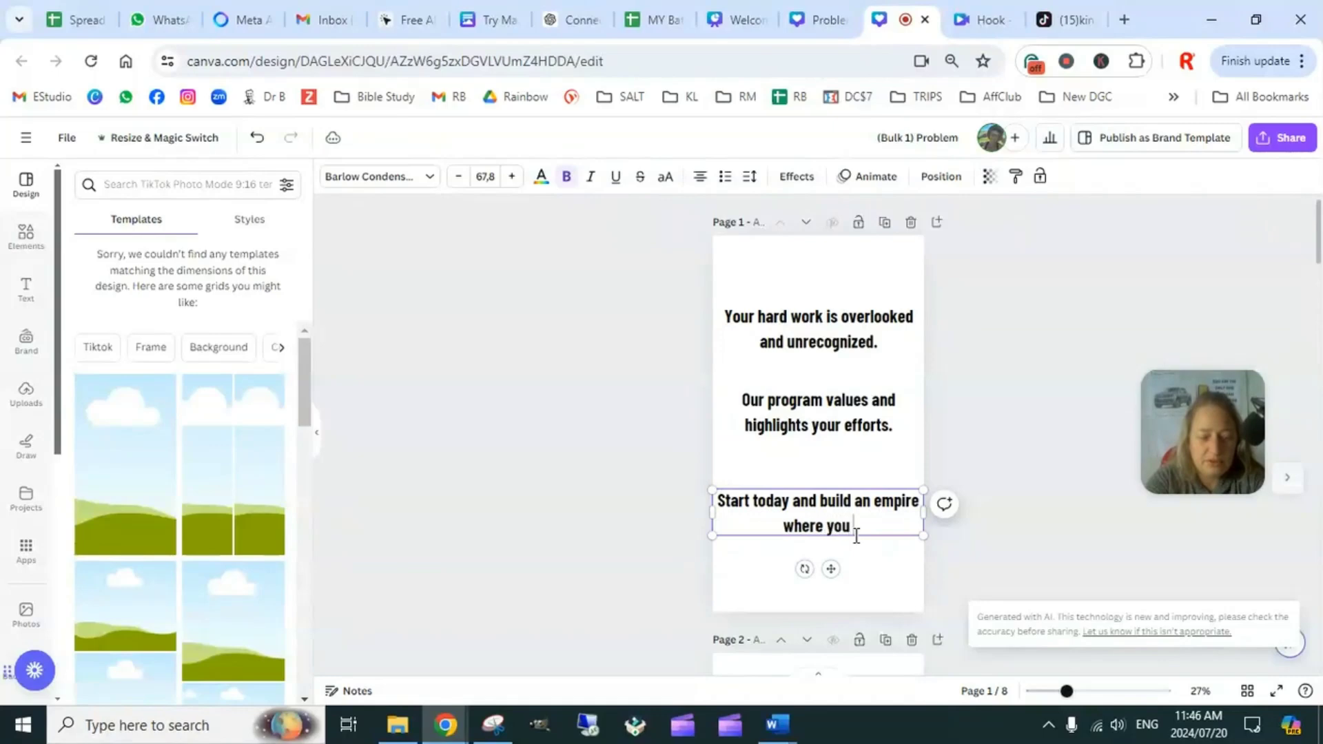
{"action": "type", "text": "cer"}
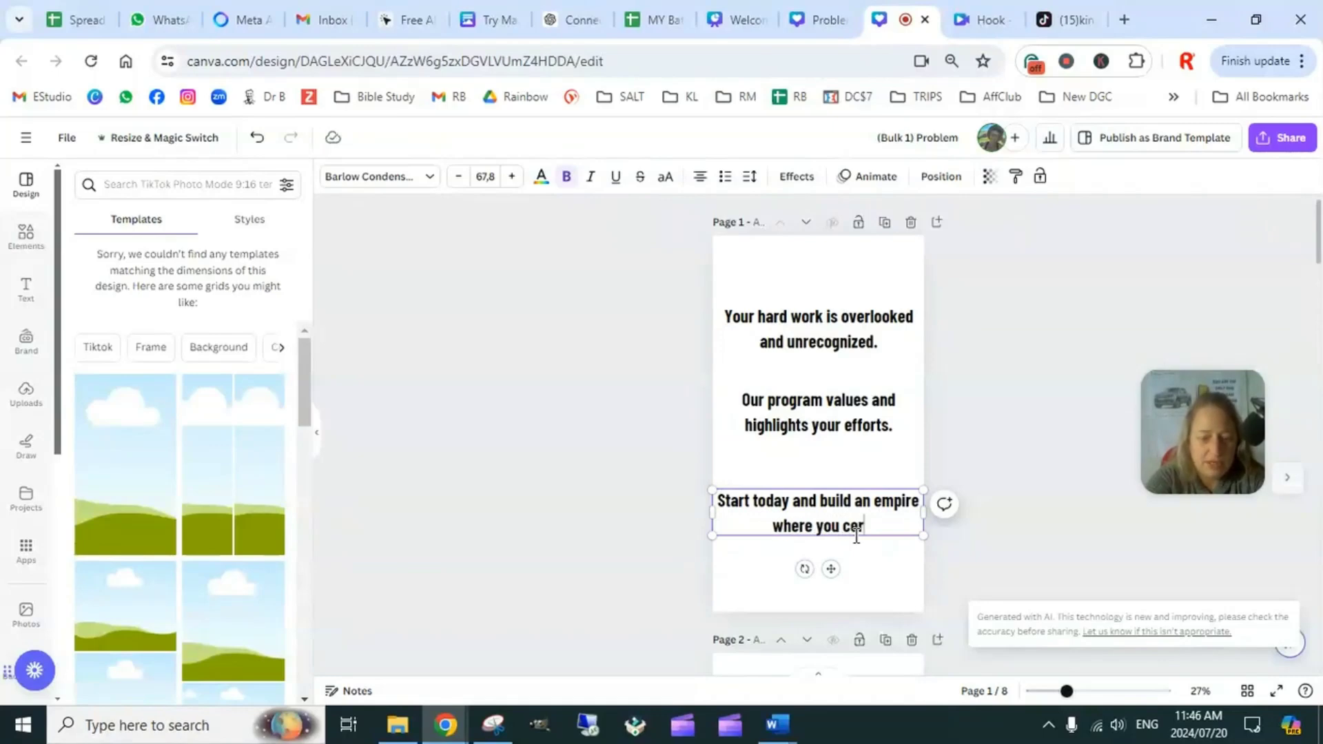
{"action": "key", "text": "BackSpace"}
{"action": "key", "text": "BackSpace"}
{"action": "type", "text": "re"}
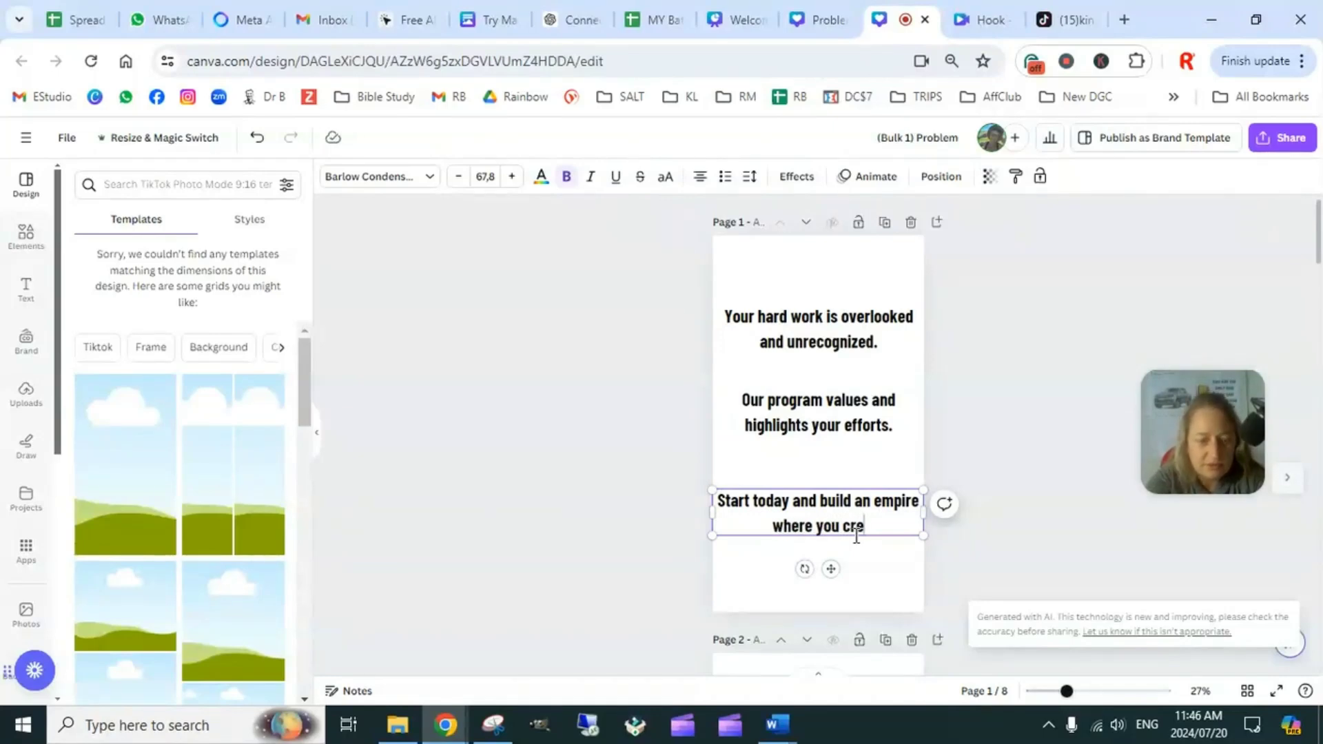
{"action": "type", "text": "ate p"}
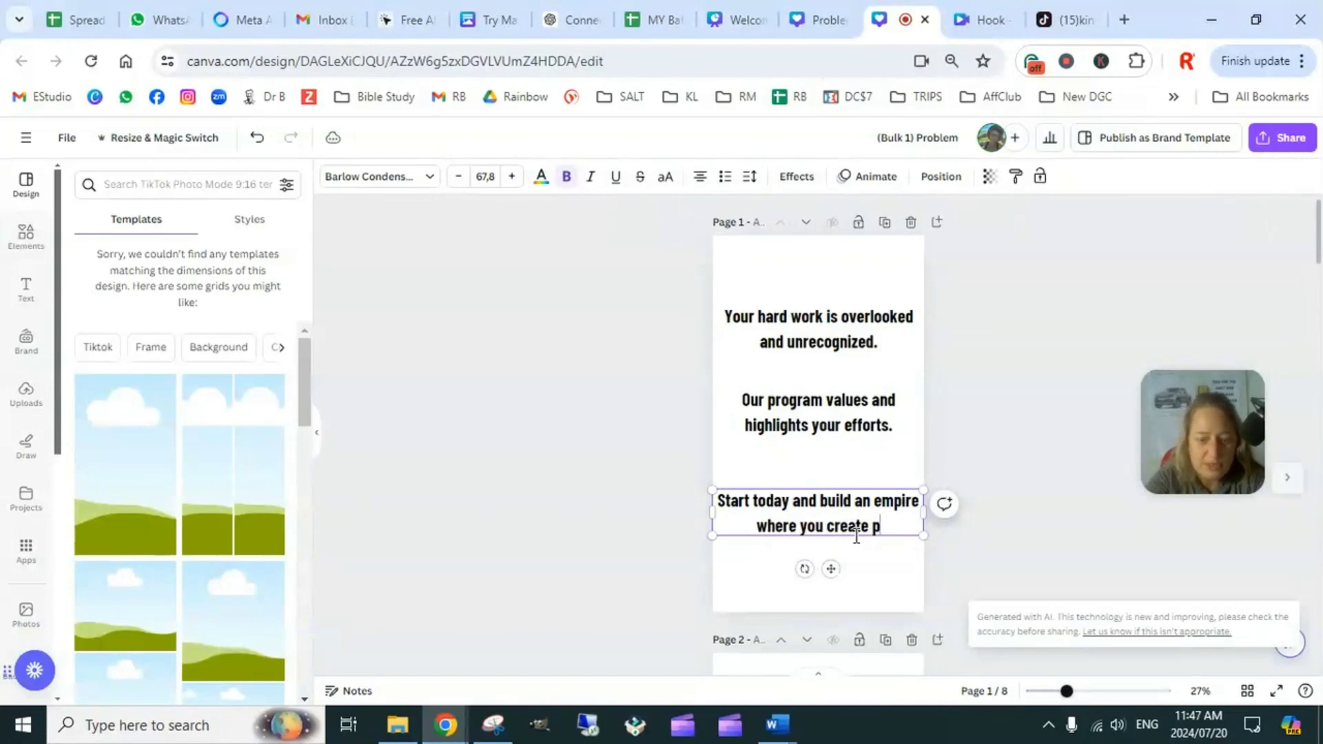
{"action": "type", "text": "urpose"}
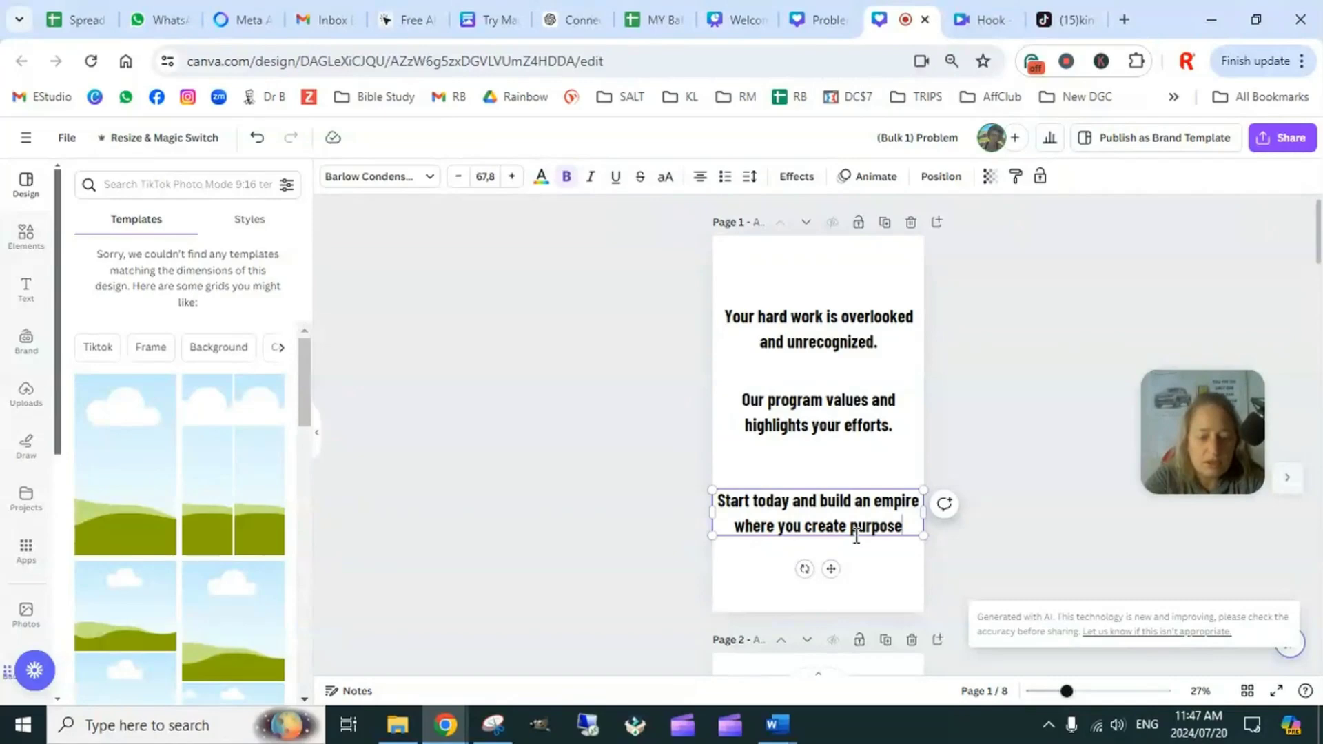
{"action": "type", "text": " for li"}
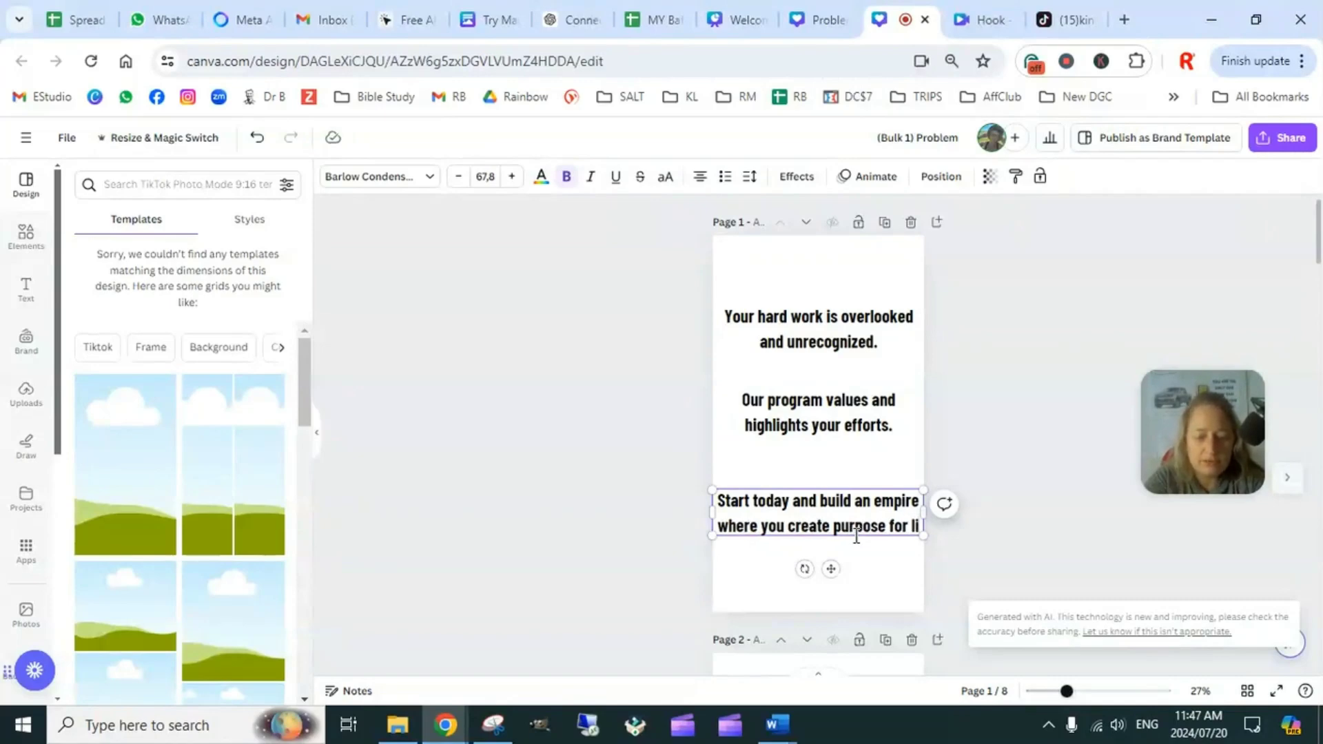
{"action": "type", "text": "fe"}
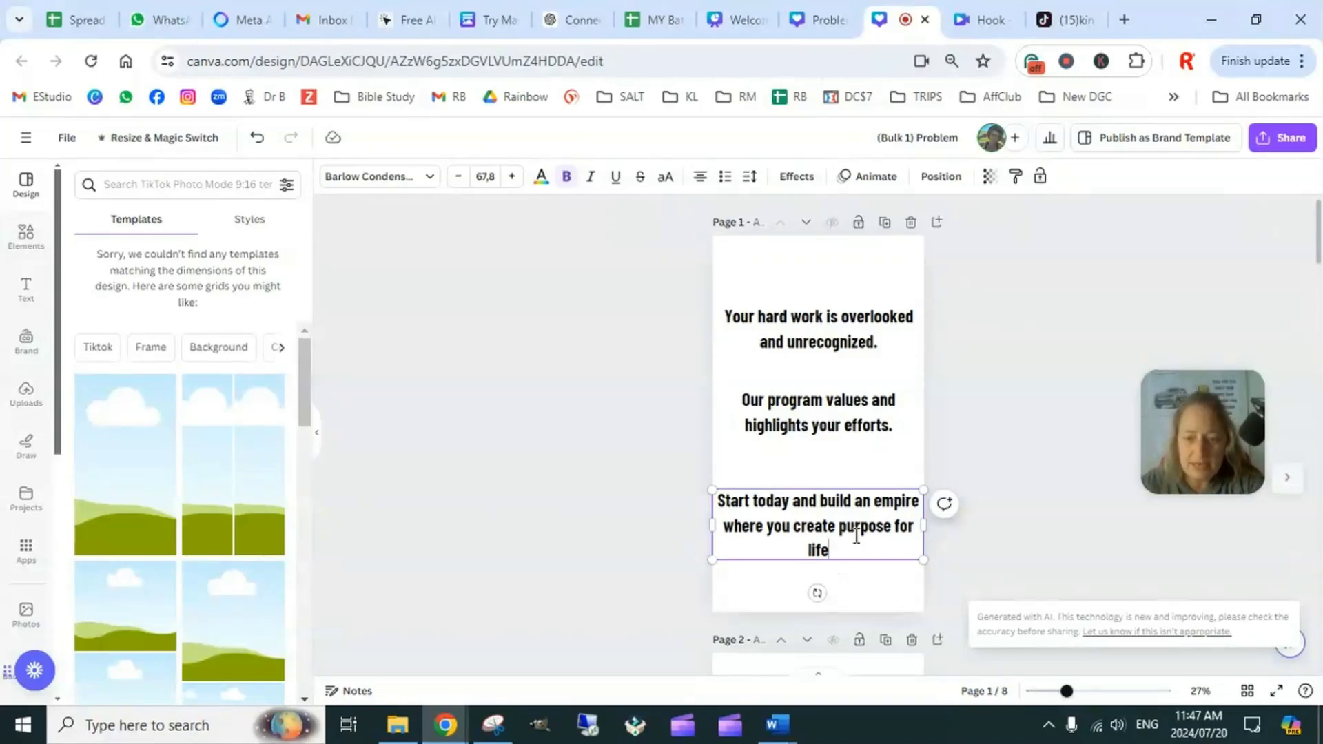
{"action": "left_click", "coordinate": [990, 462]}
{"action": "left_click", "coordinate": [915, 531]}
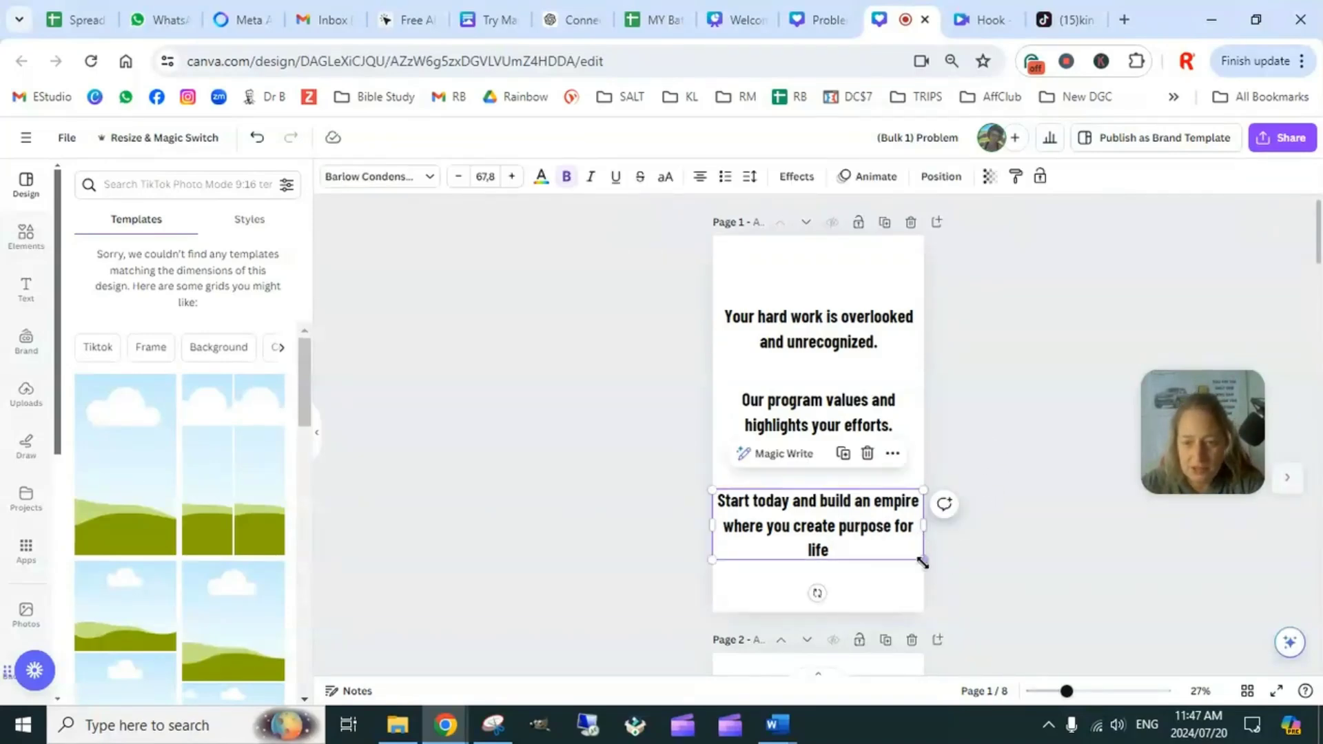
Shrink page 1's call-to-action text to font size 54.4 and centre it horizontally on the page
{"action": "left_click_drag", "start_coordinate": [922, 560], "coordinate": [879, 543]}
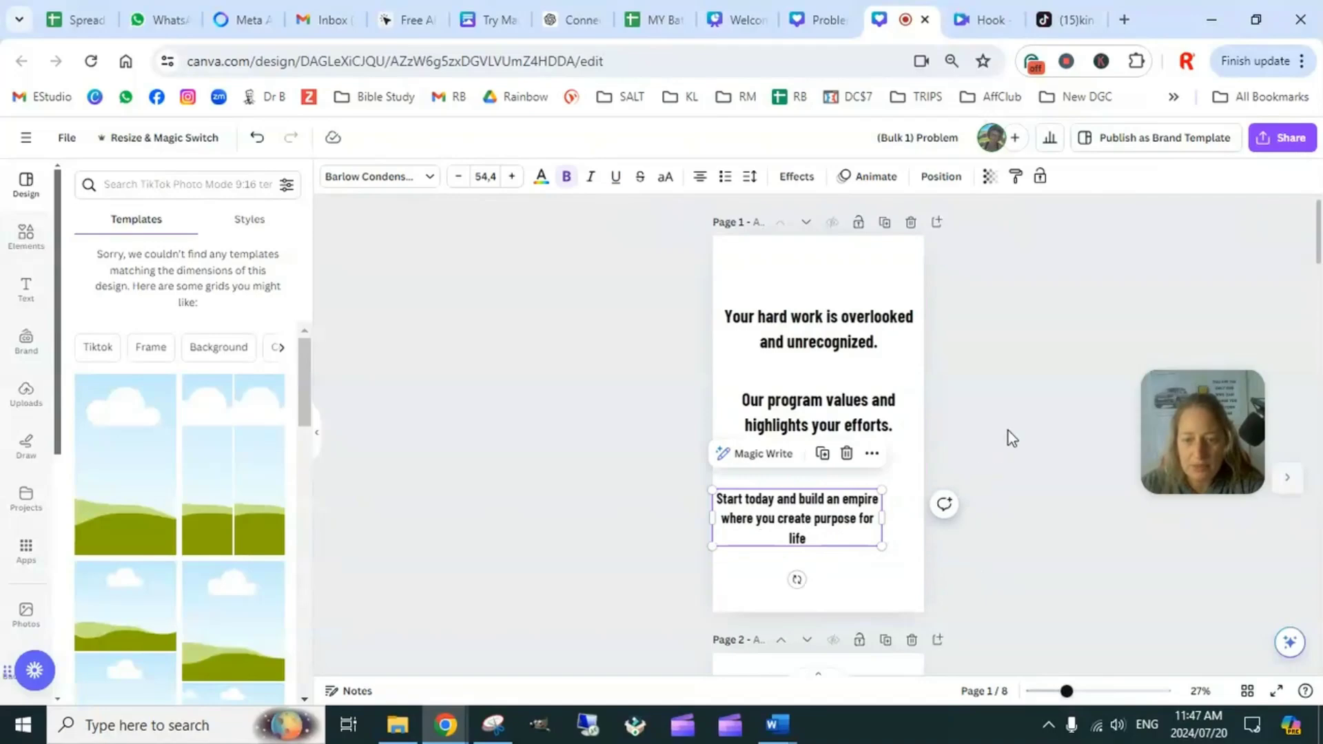
{"action": "left_click", "coordinate": [1007, 437]}
{"action": "left_click", "coordinate": [849, 510]}
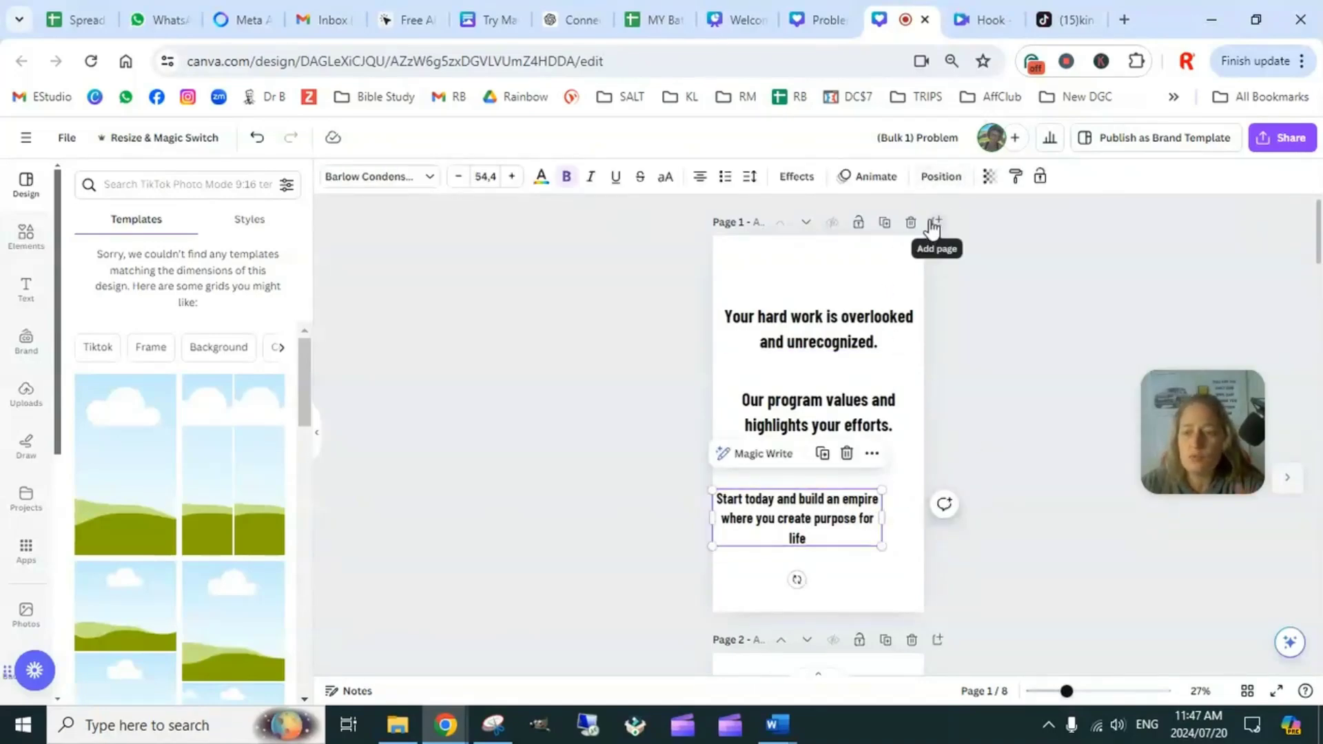
{"action": "left_click", "coordinate": [940, 178]}
{"action": "left_click", "coordinate": [238, 339]}
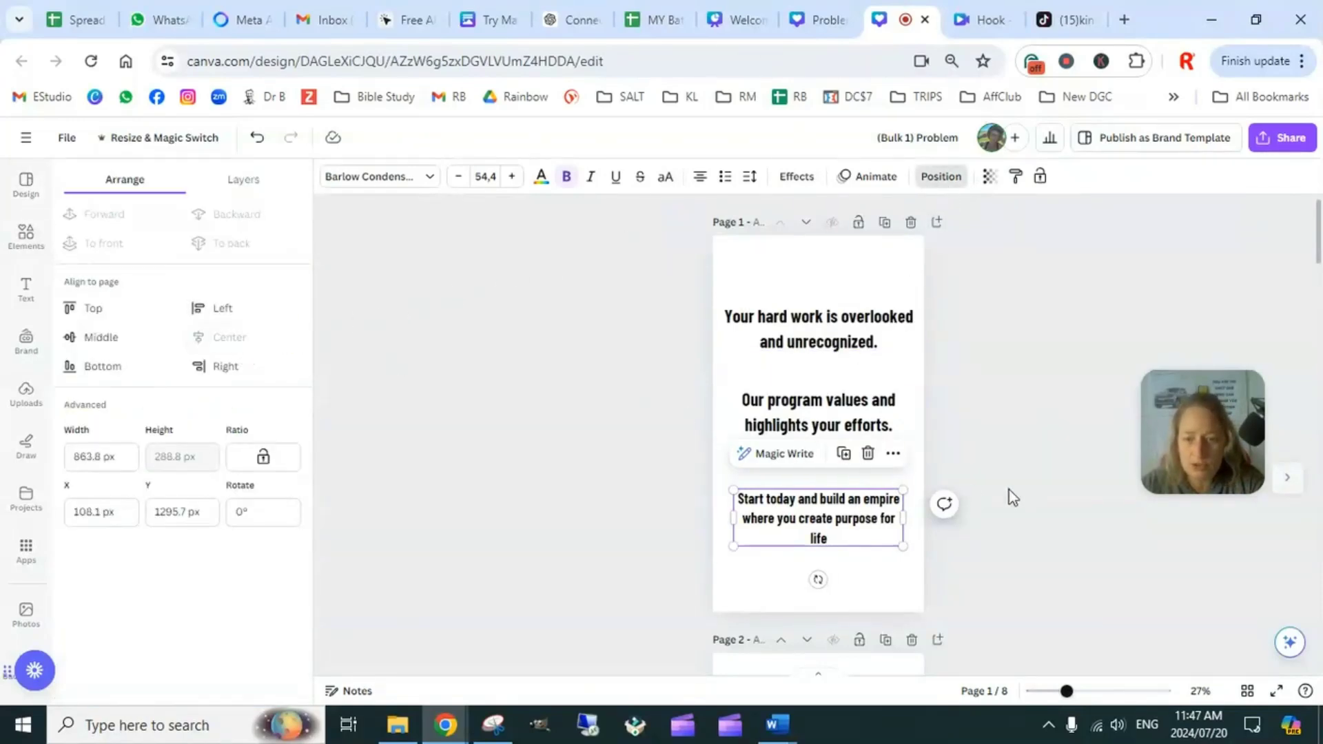
{"action": "left_click", "coordinate": [1032, 419]}
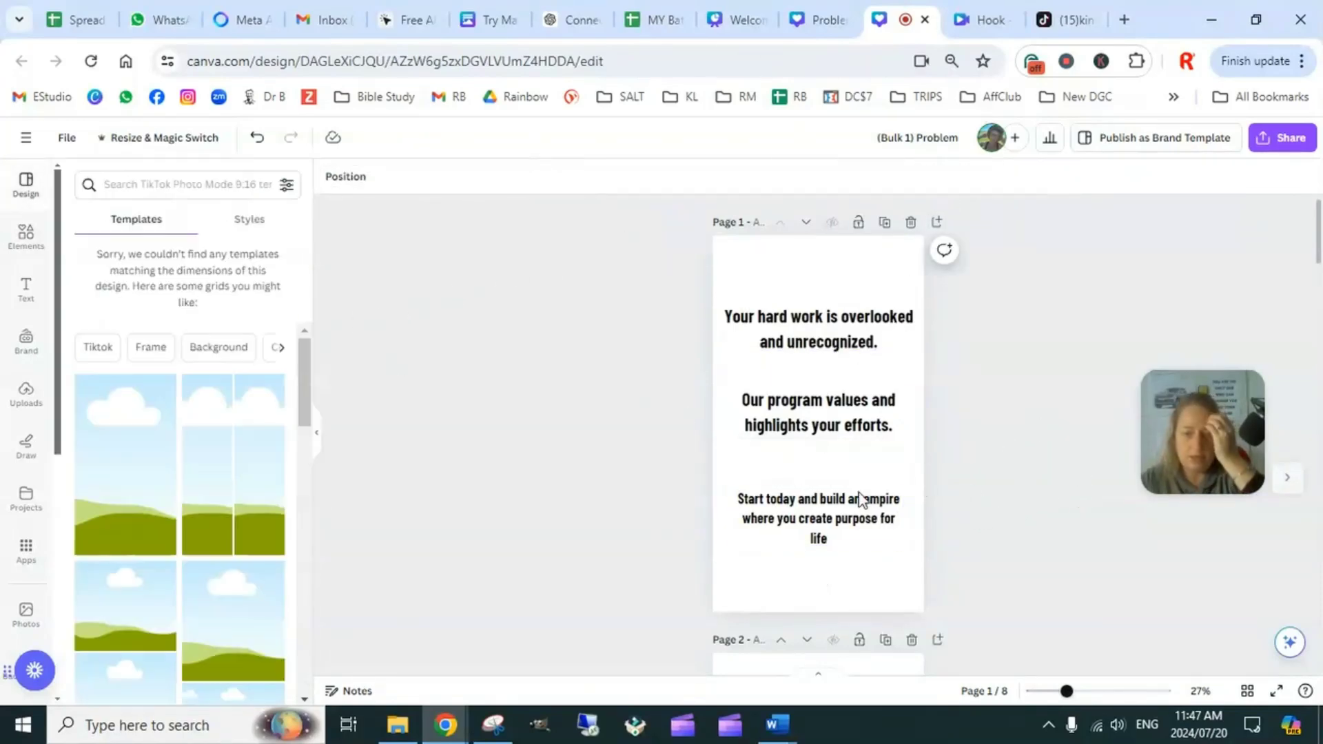
Reduce the call-to-action text's font size on page 1 to 53.4
{"action": "left_click", "coordinate": [816, 526]}
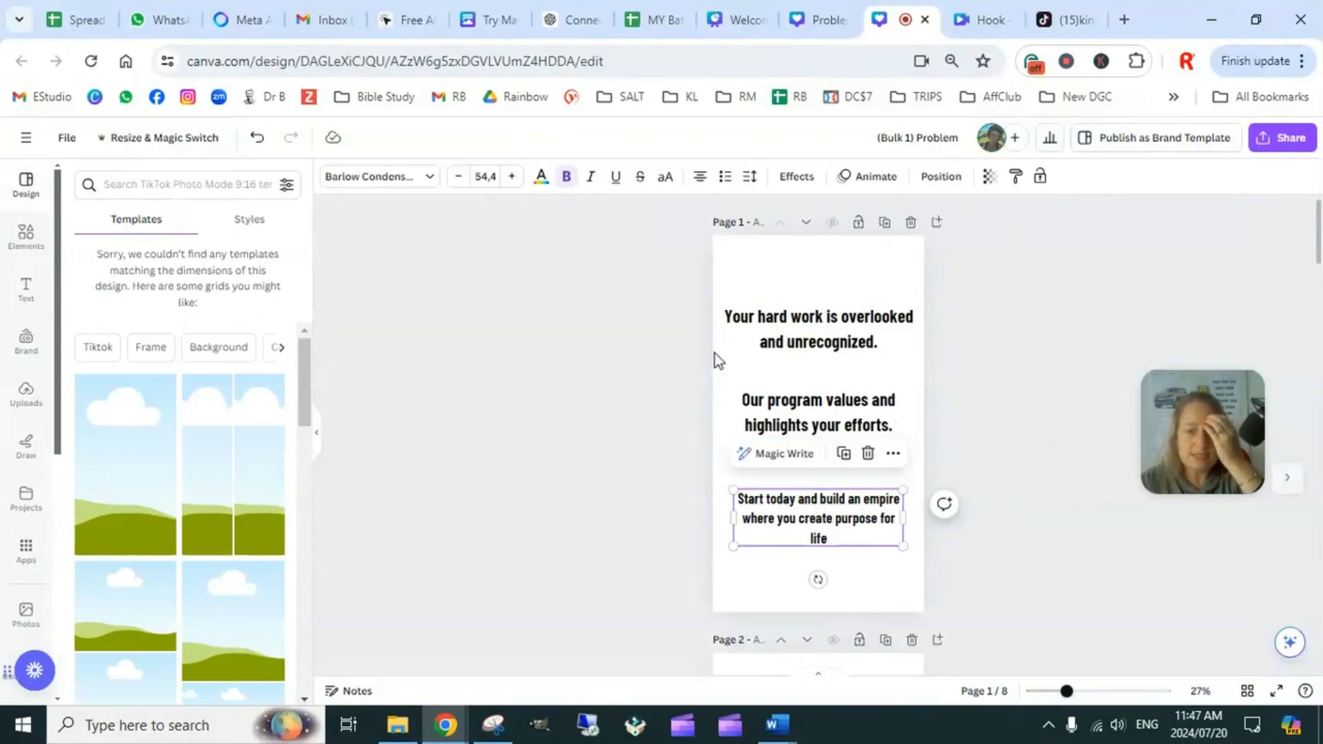
{"action": "left_click", "coordinate": [457, 181]}
{"action": "left_click", "coordinate": [1020, 473]}
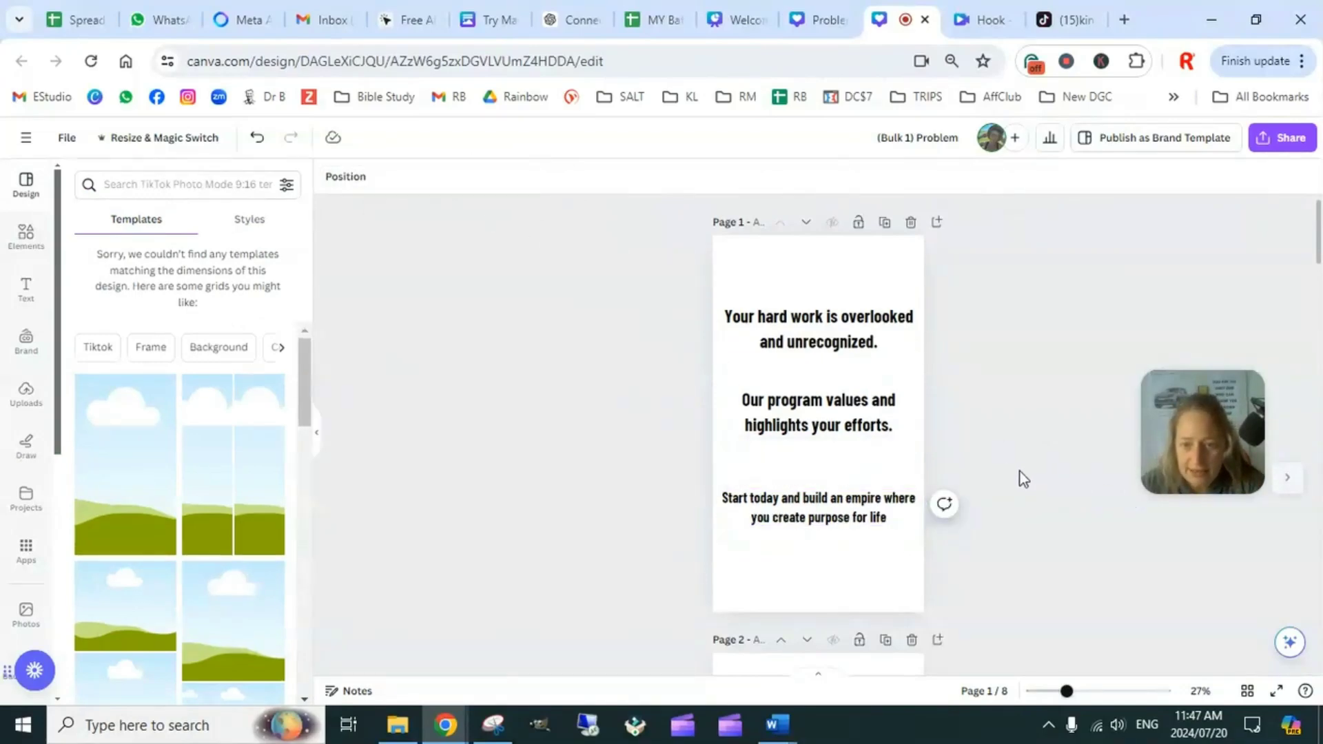
Narrow the call-to-action box to fit its two lines and move it lower on page 1, centred horizontally
{"action": "left_click", "coordinate": [915, 510]}
{"action": "left_click_drag", "start_coordinate": [925, 507], "coordinate": [894, 505]}
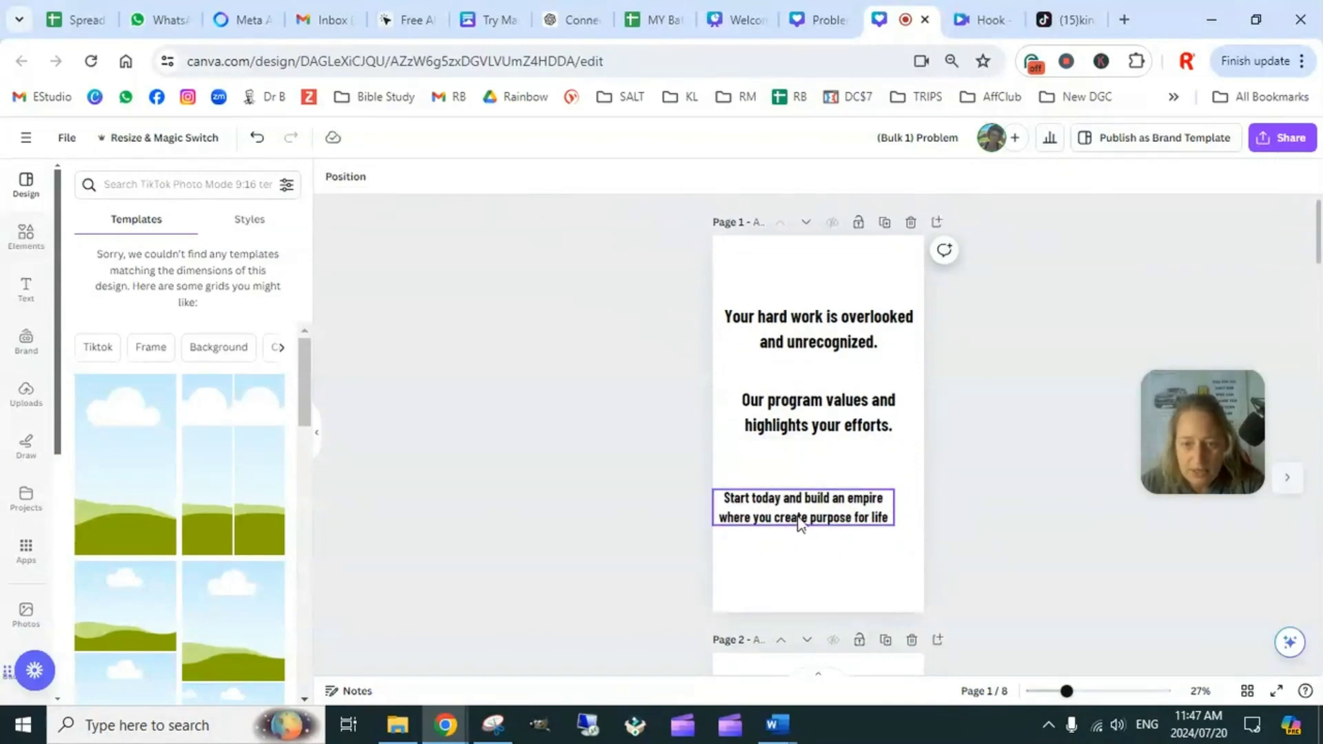
{"action": "left_click_drag", "start_coordinate": [804, 526], "coordinate": [819, 563]}
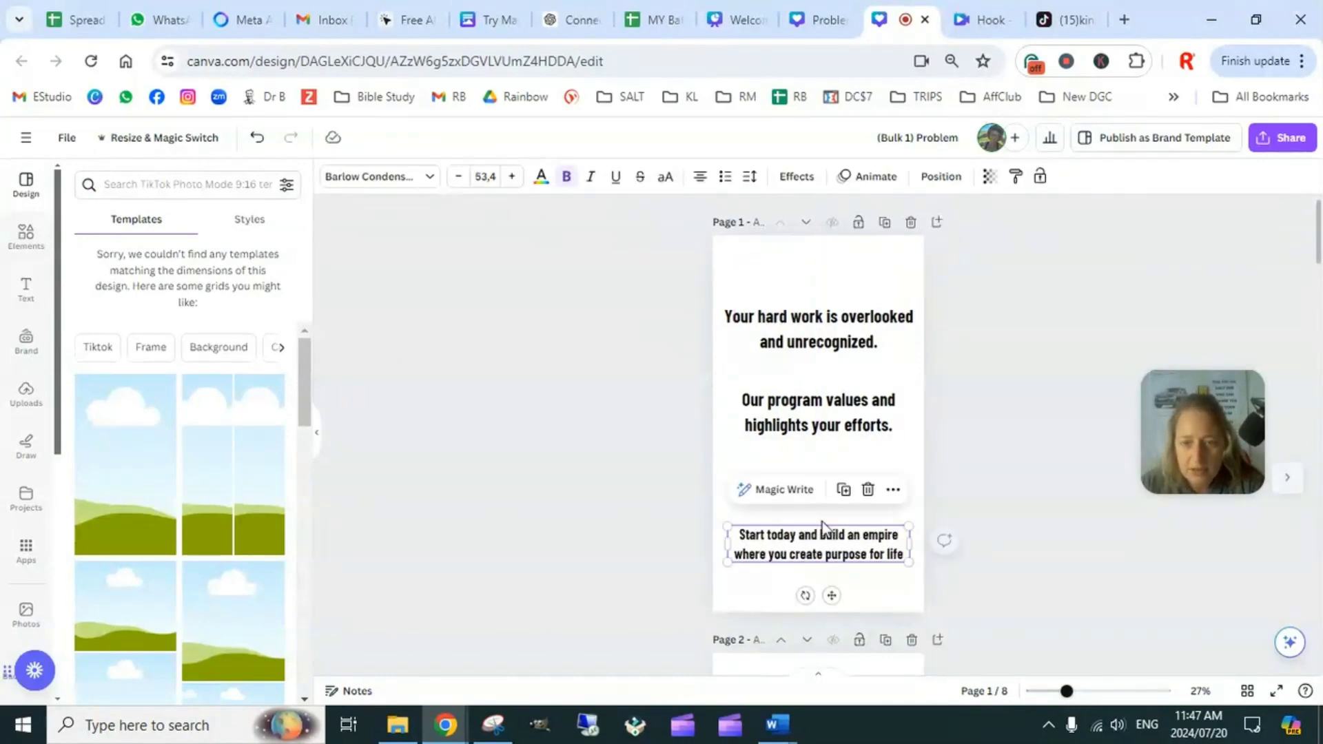
{"action": "left_click", "coordinate": [999, 352]}
Replace "Your" at the start of page 1's problem text with "Feeling like all of your"
{"action": "left_click", "coordinate": [874, 344]}
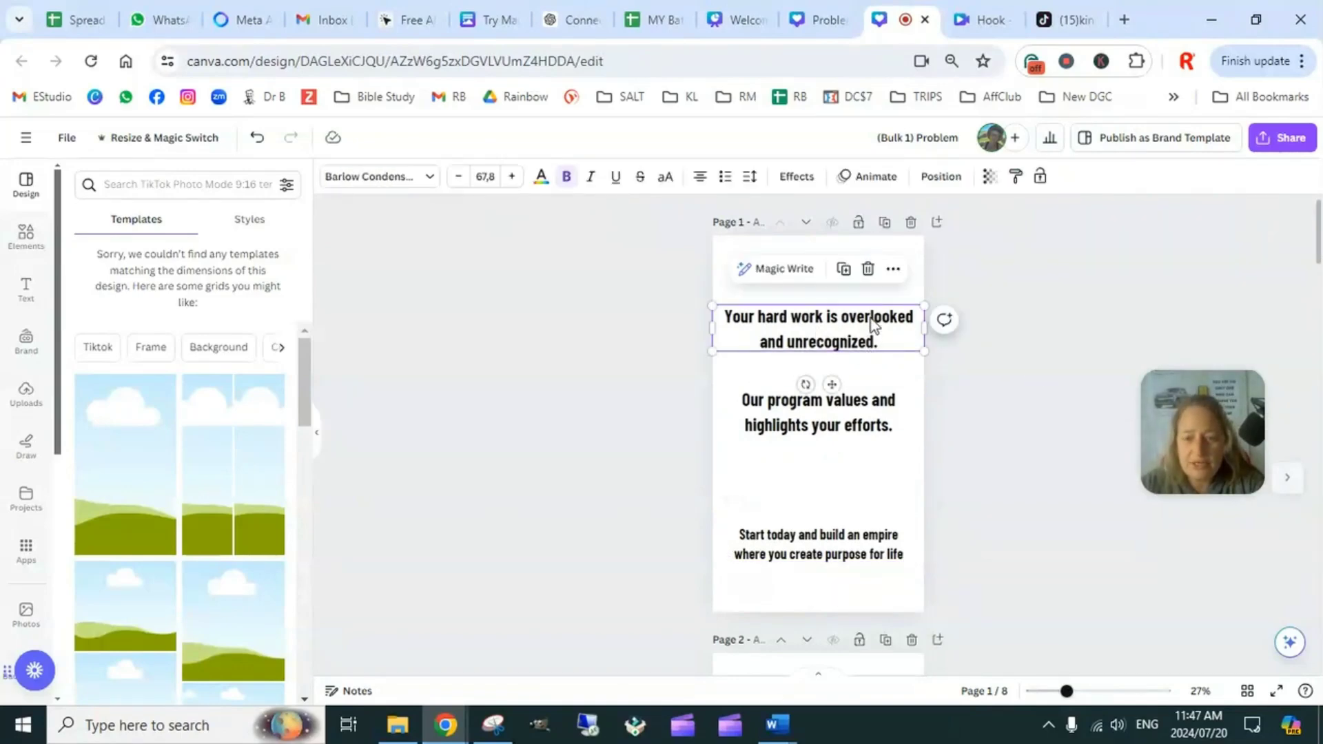
{"action": "left_click", "coordinate": [758, 320]}
{"action": "left_click", "coordinate": [759, 319]}
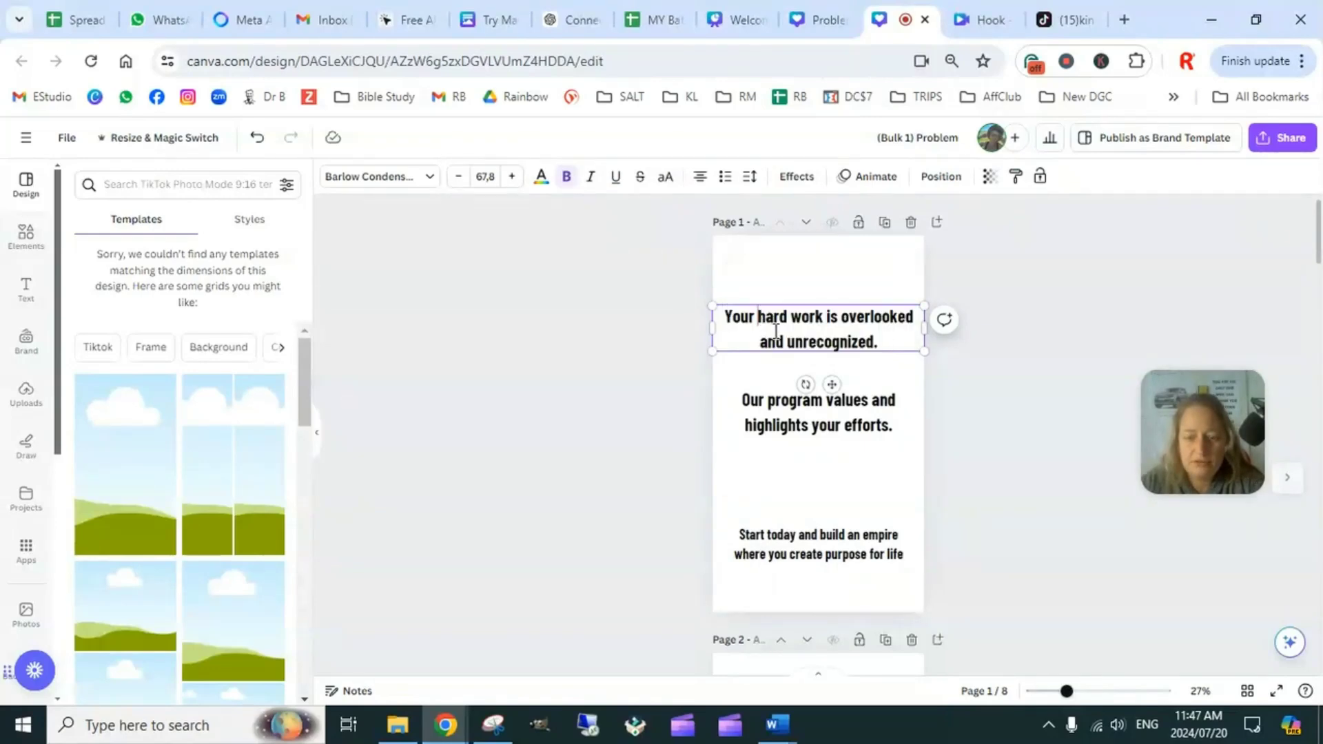
{"action": "key", "text": "BackSpace"}
{"action": "key", "text": "BackSpace"}
{"action": "key", "text": "BackSpace"}
{"action": "key", "text": "BackSpace"}
{"action": "key", "text": "BackSpace"}
{"action": "type", "text": "Feel"}
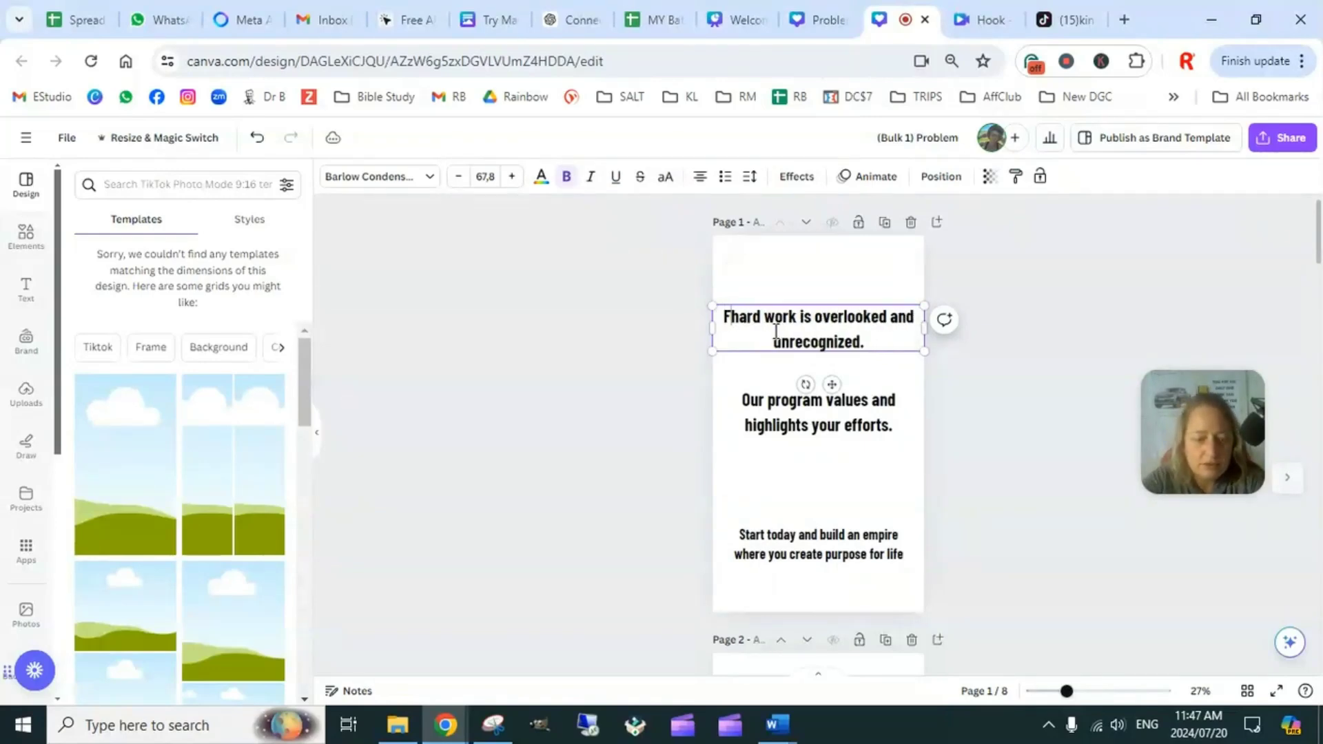
{"action": "type", "text": "ing like"}
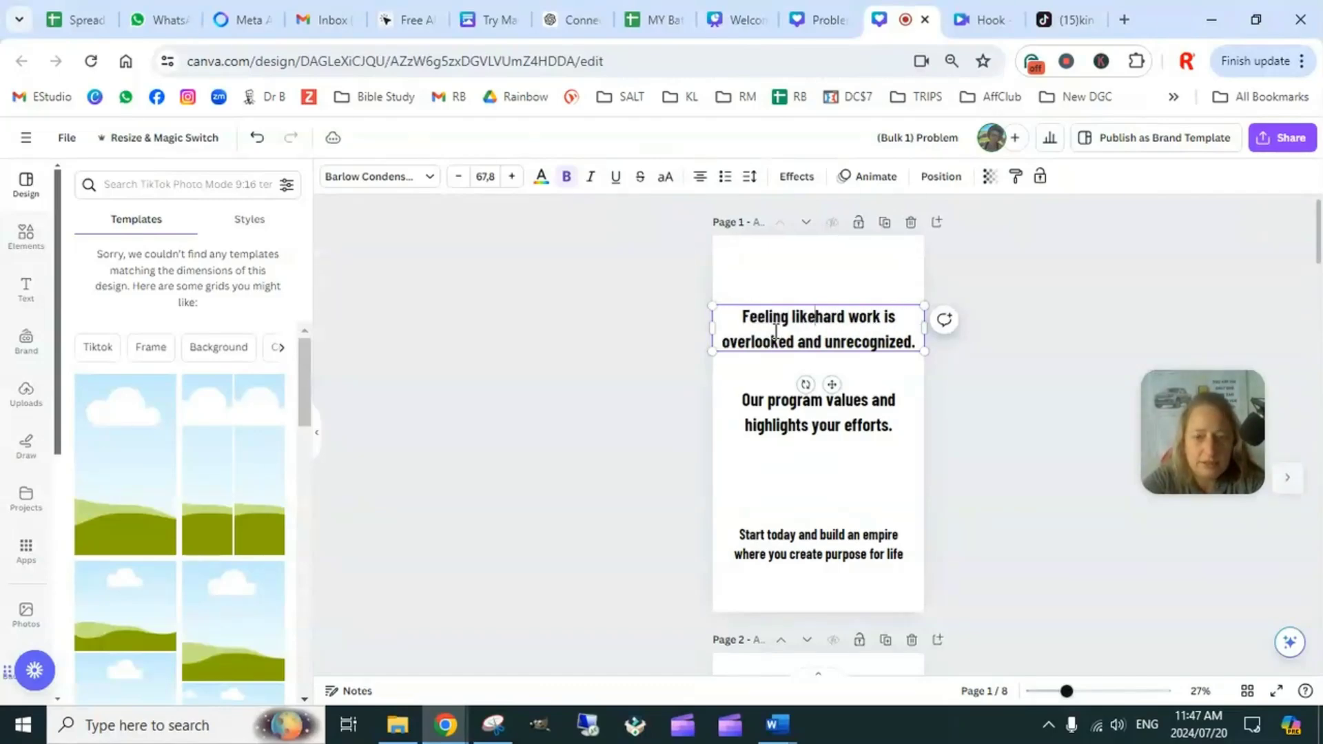
{"action": "type", "text": " all of "}
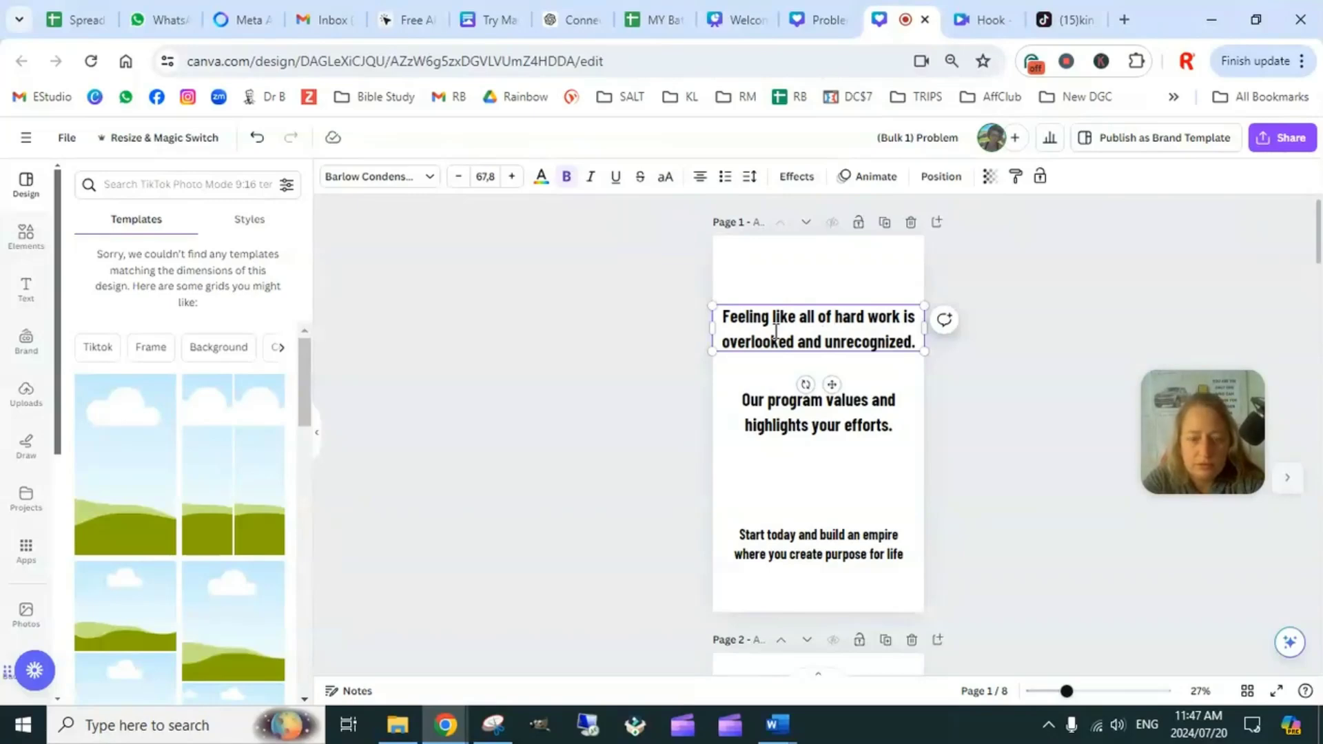
{"action": "type", "text": "your"}
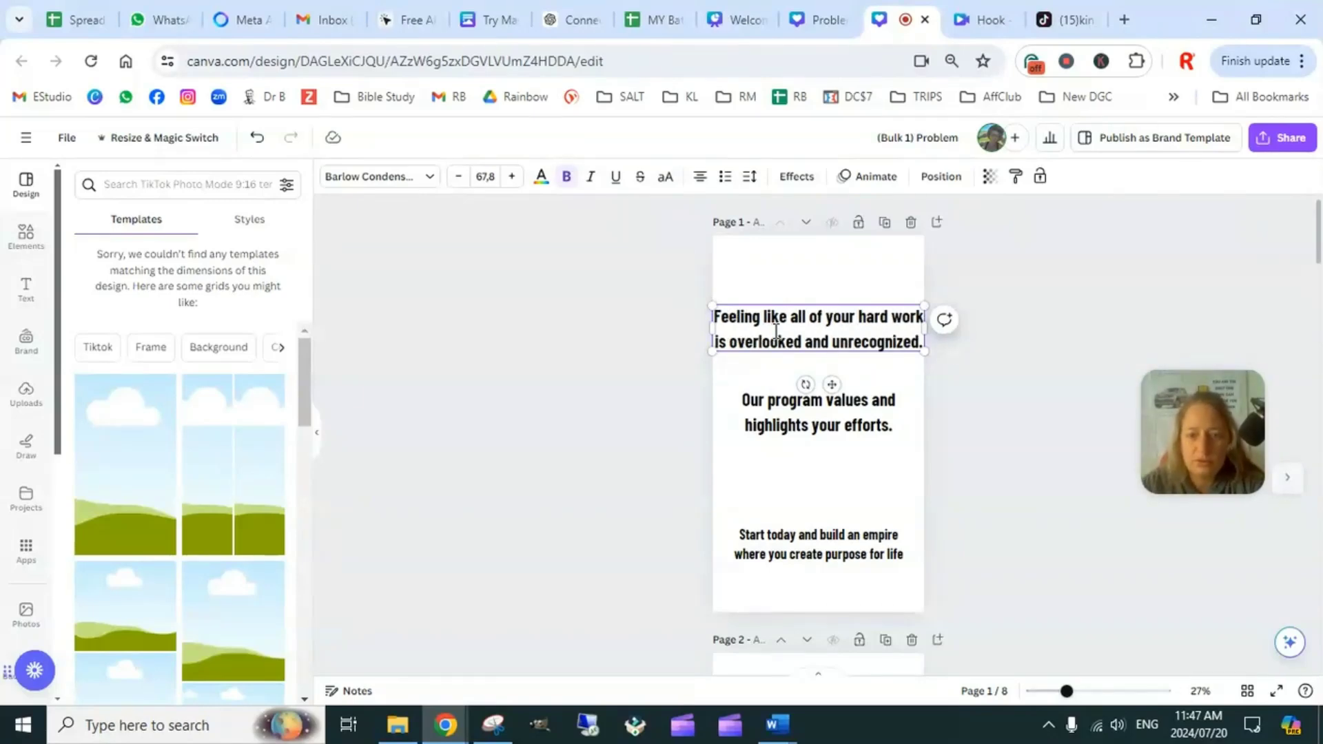
{"action": "left_click", "coordinate": [957, 324]}
Change the full stop at the end of page 1's problem text to a question mark
{"action": "left_click", "coordinate": [872, 337]}
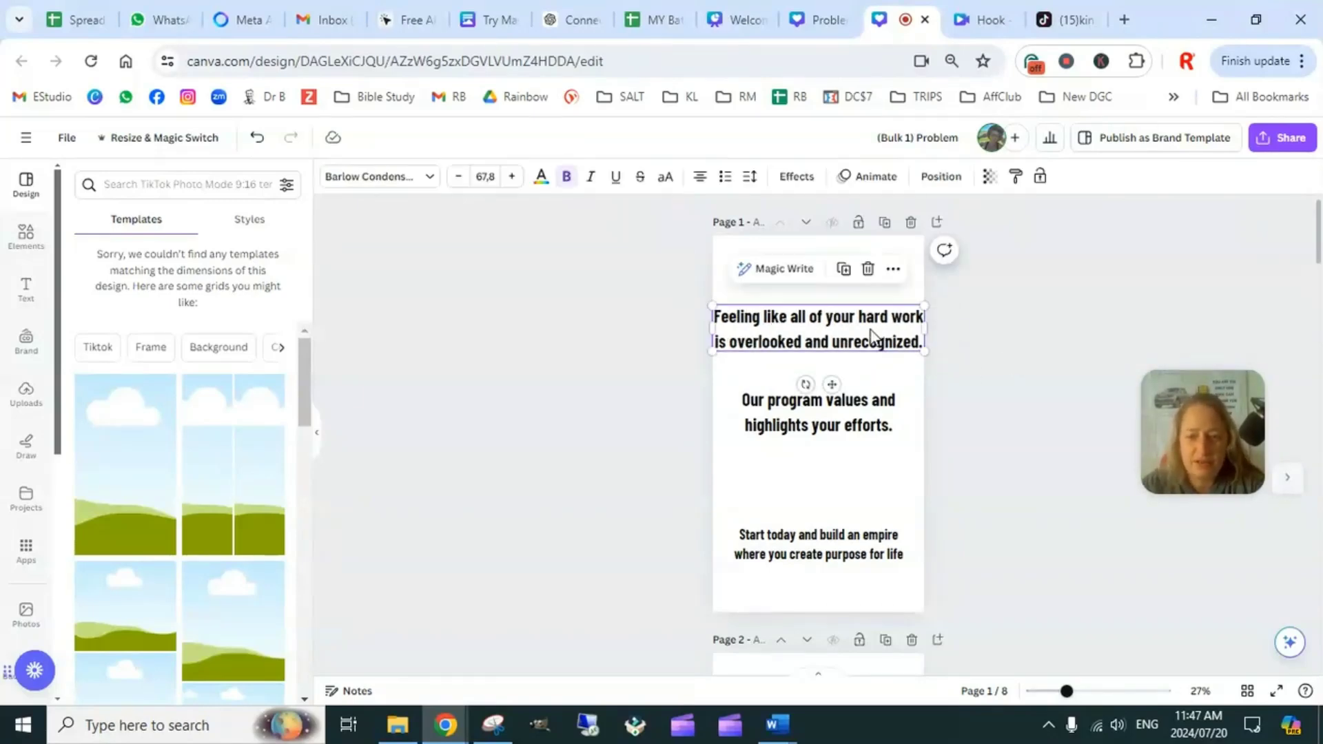
{"action": "left_click", "coordinate": [919, 344]}
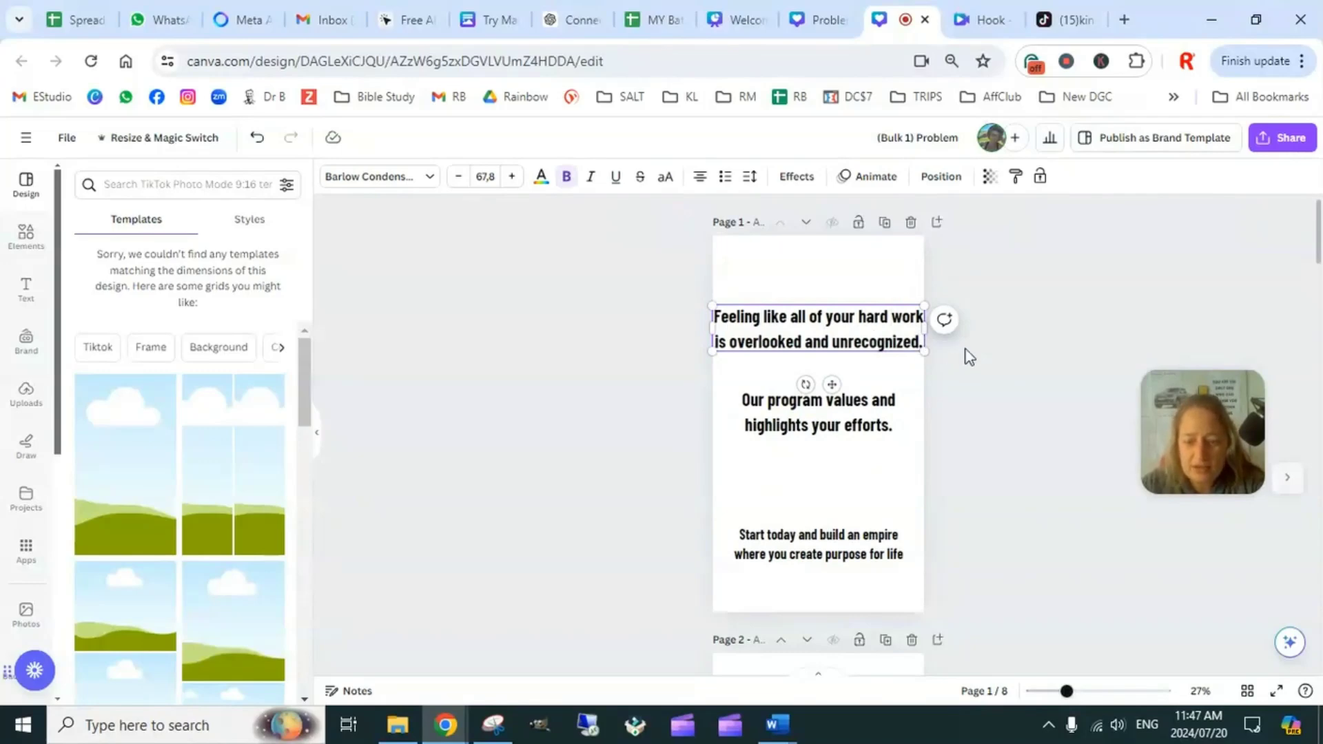
{"action": "key", "text": "BackSpace"}
{"action": "type", "text": "?"}
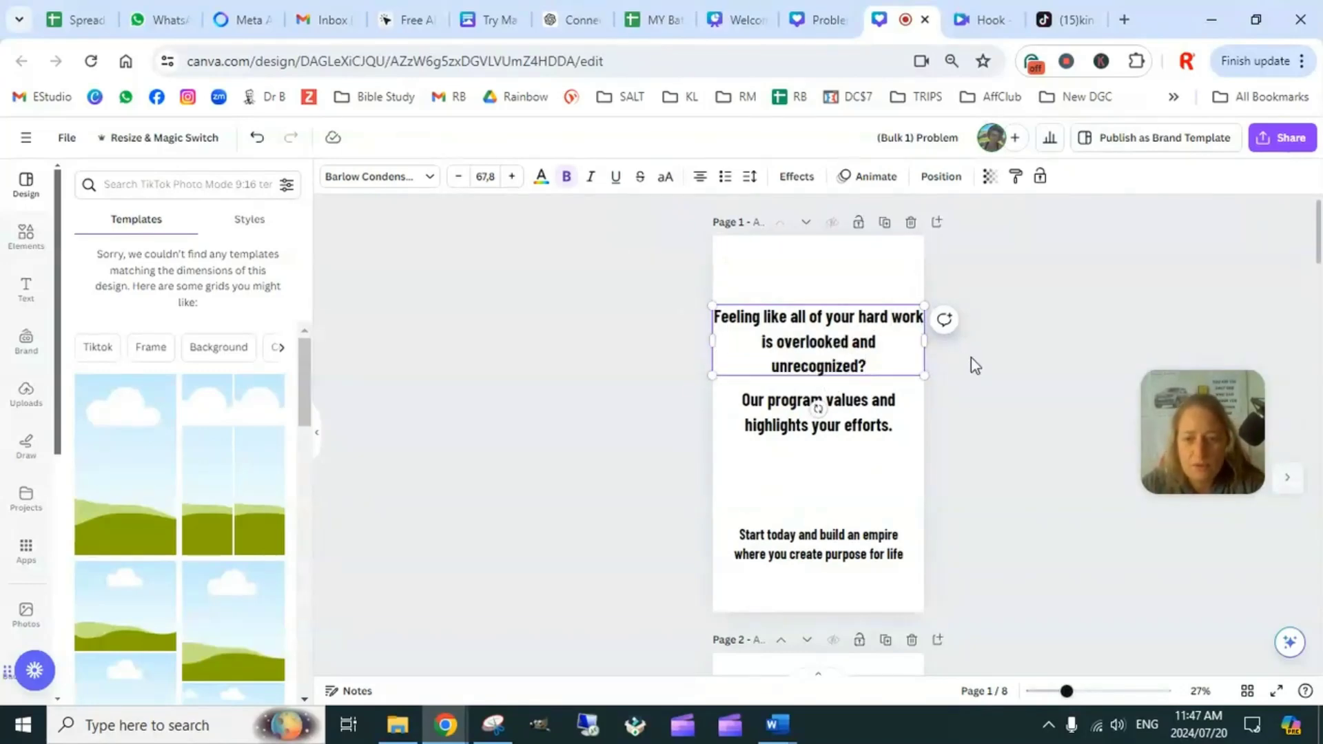
{"action": "left_click", "coordinate": [973, 363]}
Shrink page 1's problem text to font size 53.2 and move it higher on the page, roughly centred horizontally
{"action": "left_click", "coordinate": [881, 331]}
{"action": "left_click", "coordinate": [924, 373]}
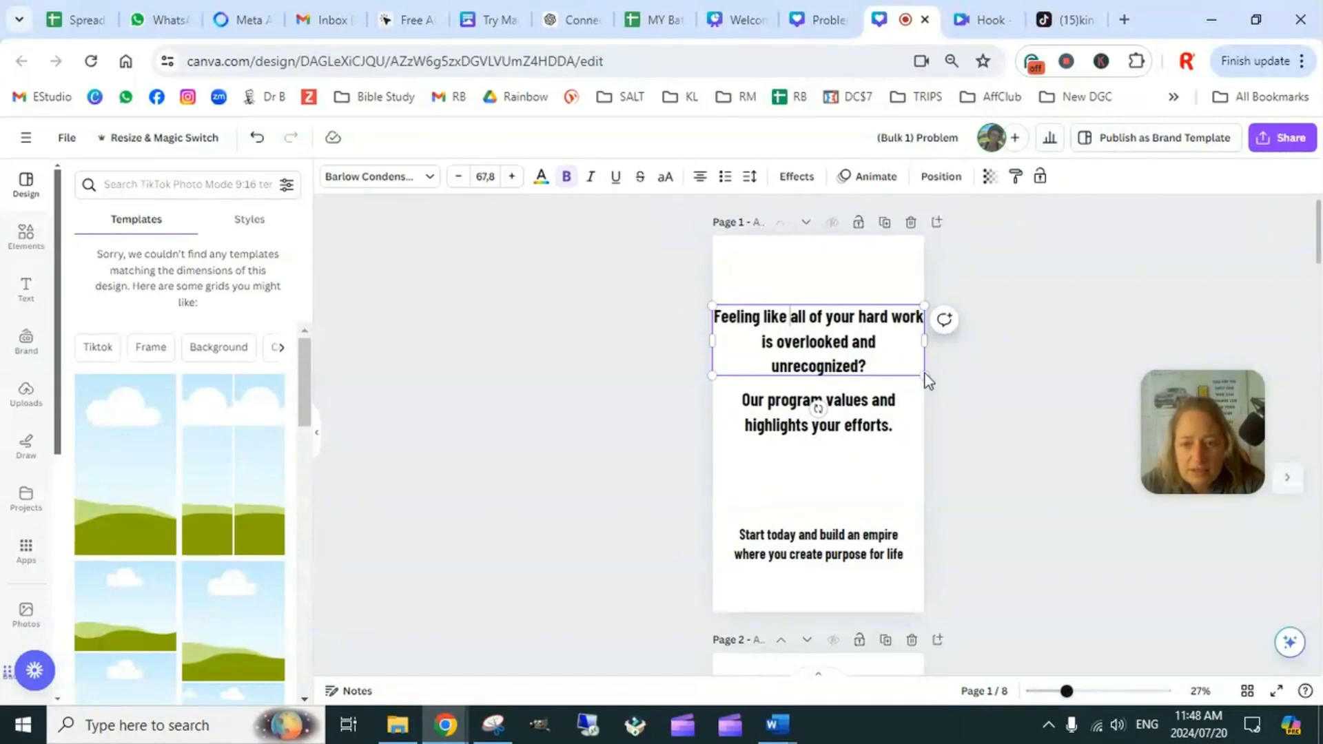
{"action": "left_click_drag", "start_coordinate": [925, 375], "coordinate": [879, 361]}
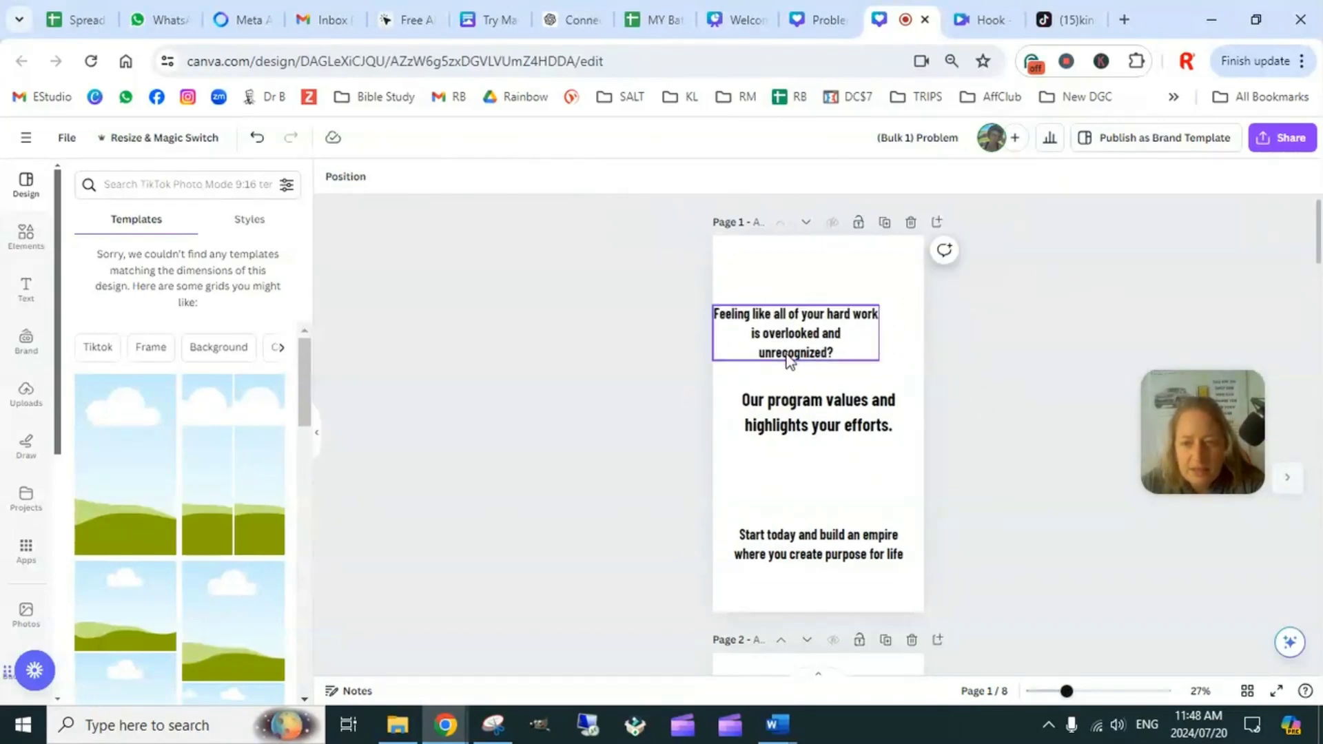
{"action": "left_click_drag", "start_coordinate": [787, 352], "coordinate": [812, 321]}
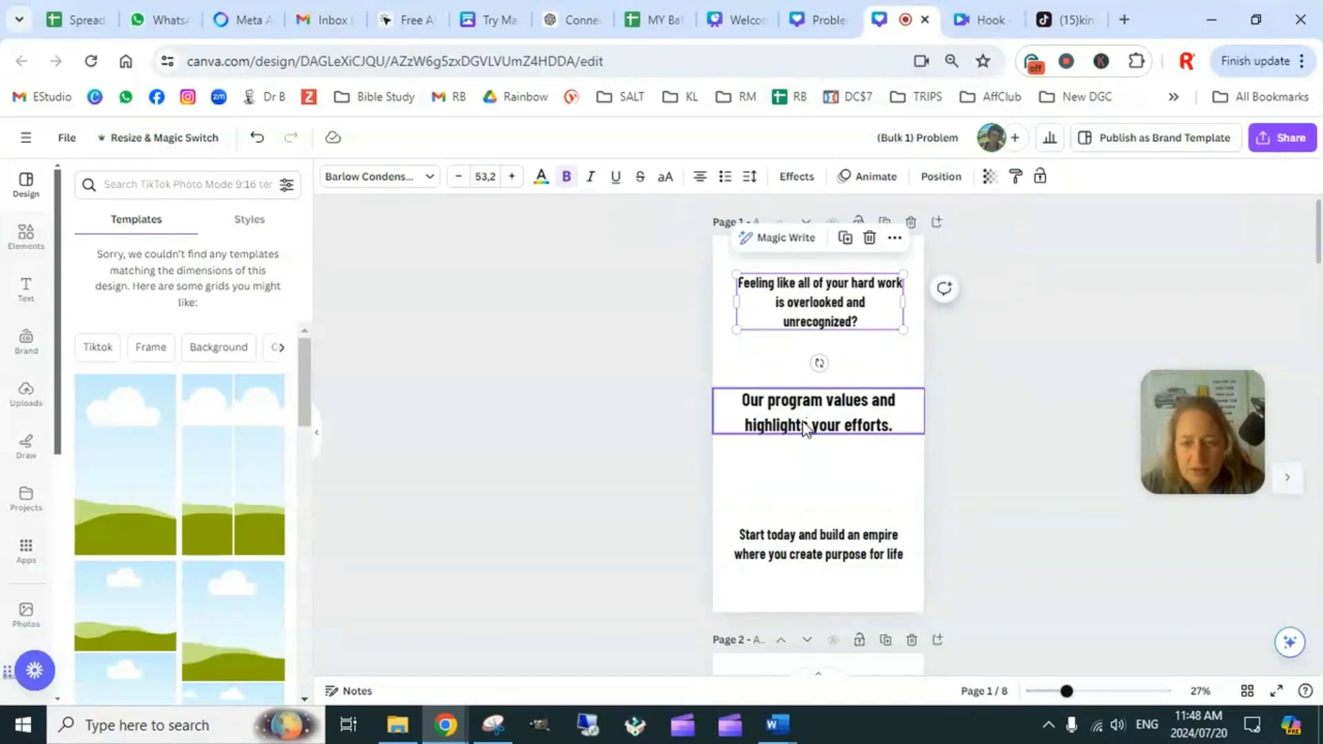
Reword page 1's solution text with Magic Write's Rewrite option
{"action": "left_click", "coordinate": [820, 421]}
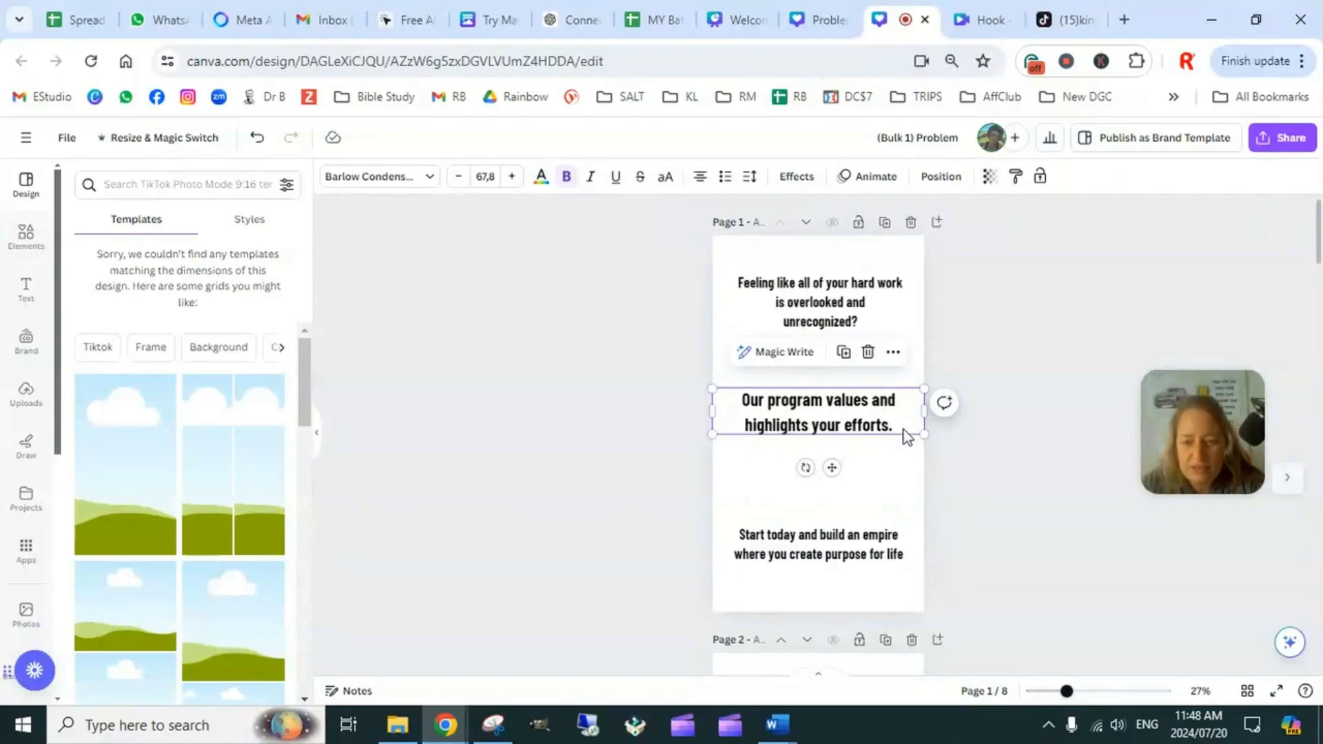
{"action": "double_click", "coordinate": [827, 401]}
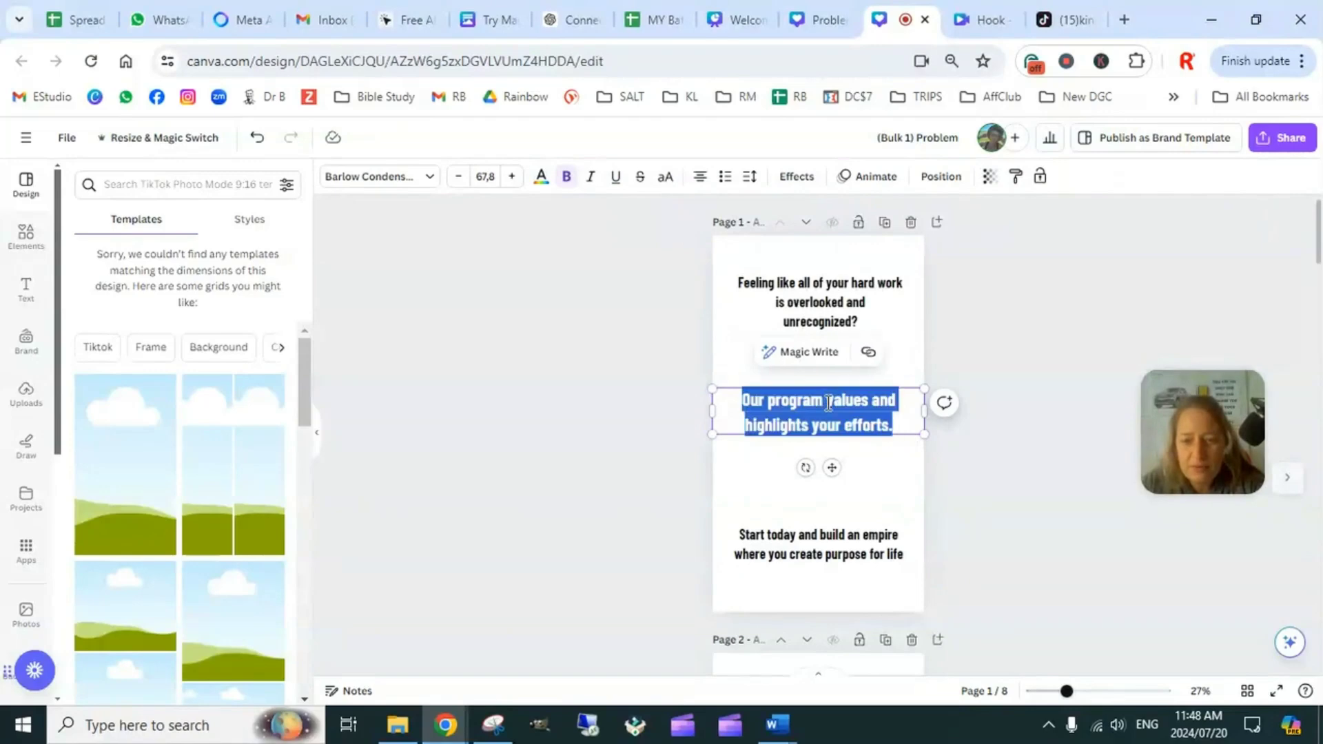
{"action": "left_click", "coordinate": [827, 401]}
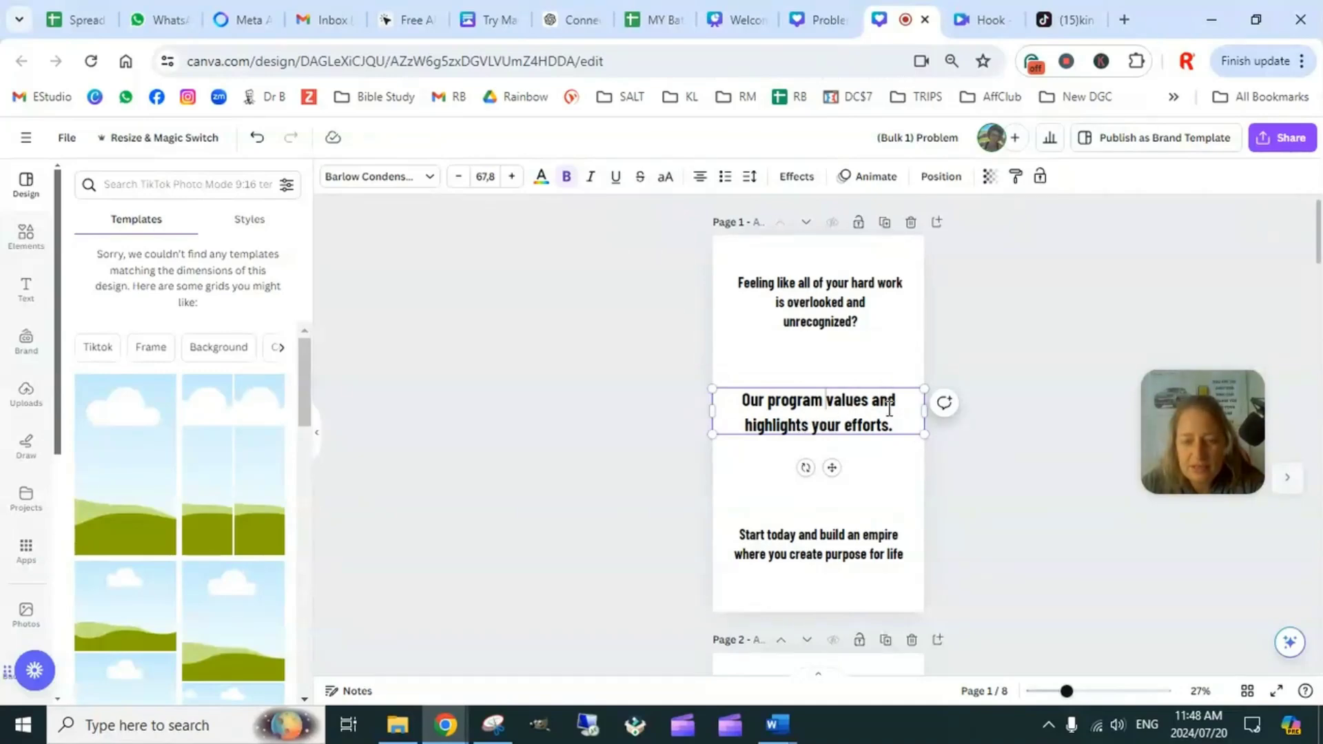
{"action": "left_click", "coordinate": [990, 364]}
{"action": "left_click", "coordinate": [882, 422]}
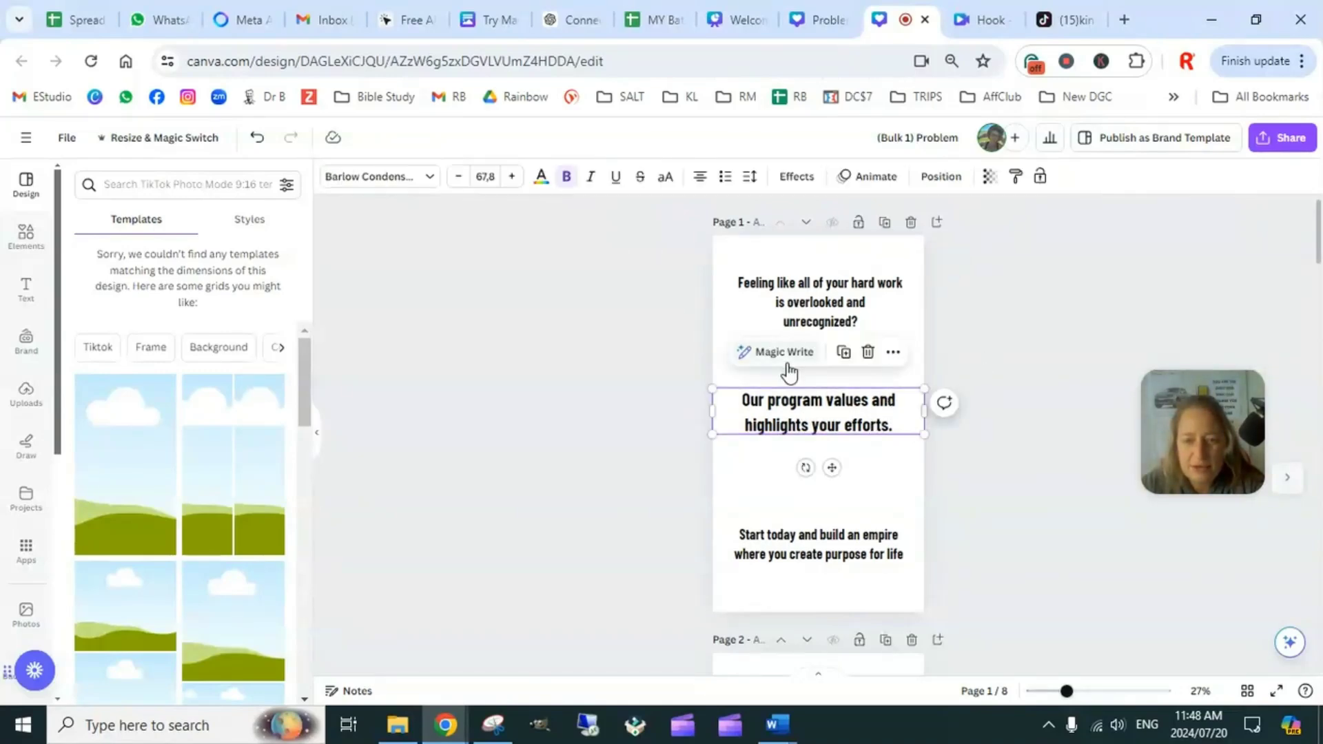
{"action": "left_click", "coordinate": [785, 357]}
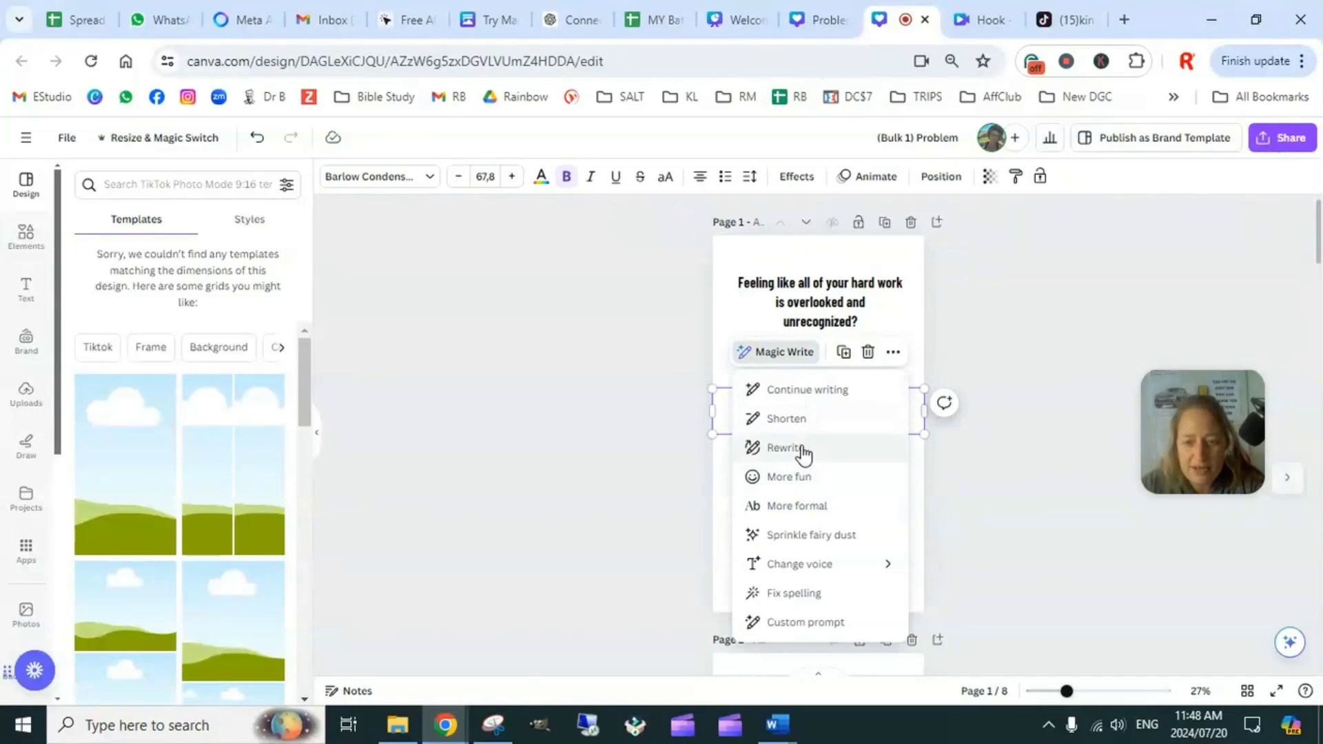
{"action": "left_click", "coordinate": [798, 451]}
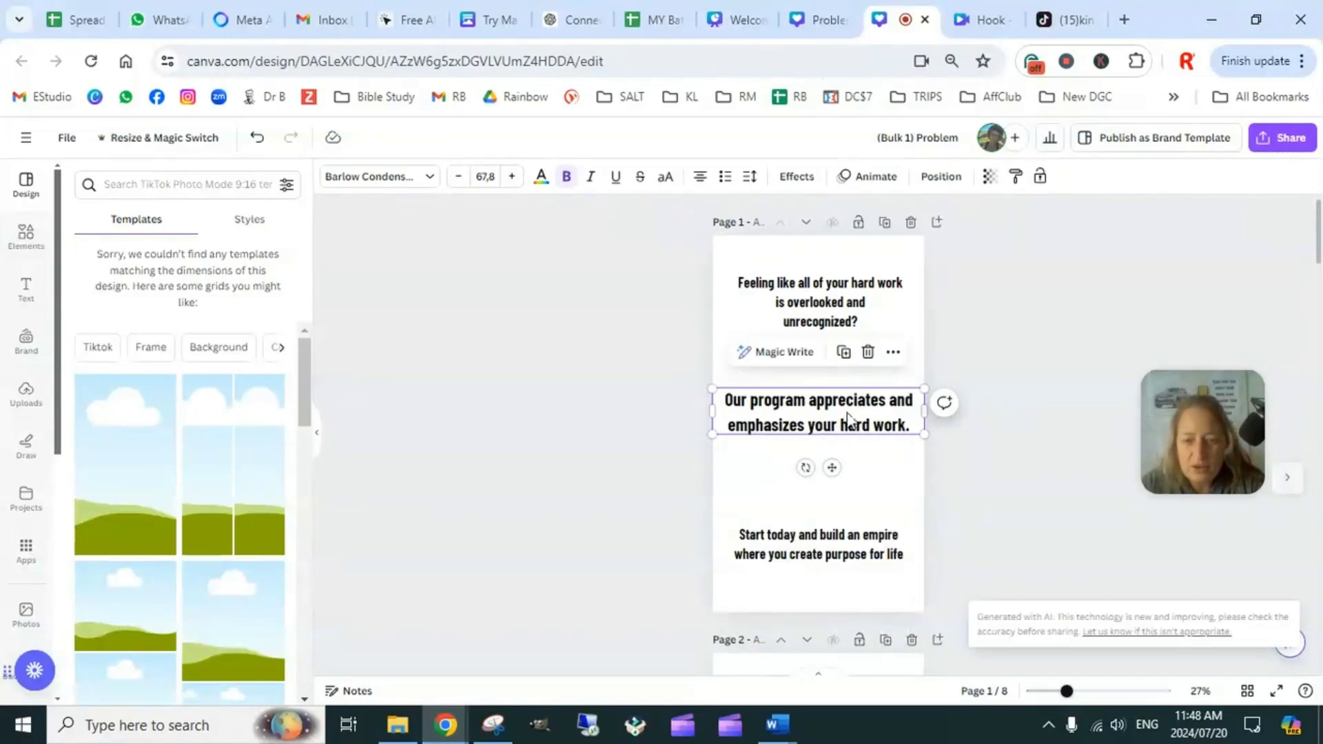
Replace the solution text's closing full stop with "and teaches you to earn while you learn and enables you to help others"
{"action": "left_click", "coordinate": [911, 430]}
{"action": "left_click", "coordinate": [910, 431]}
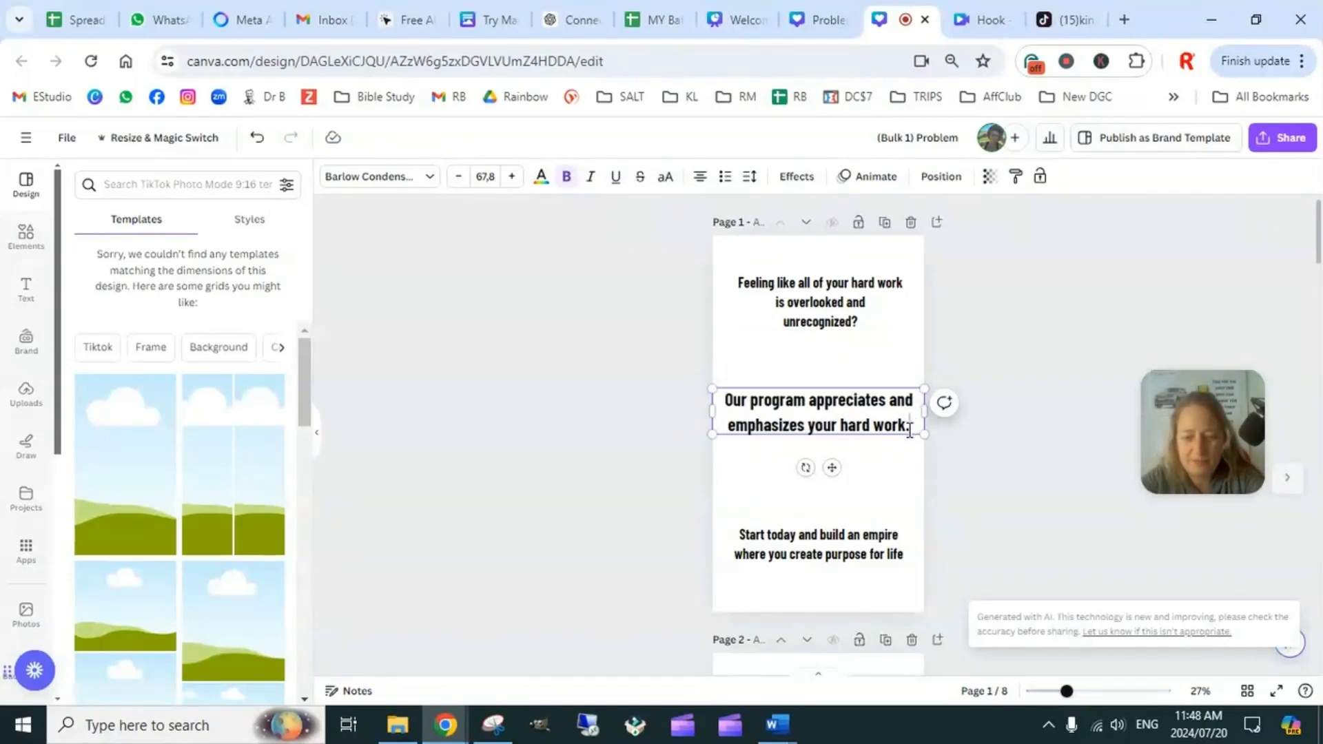
{"action": "key", "text": "BackSpace"}
{"action": "type", "text": "and"}
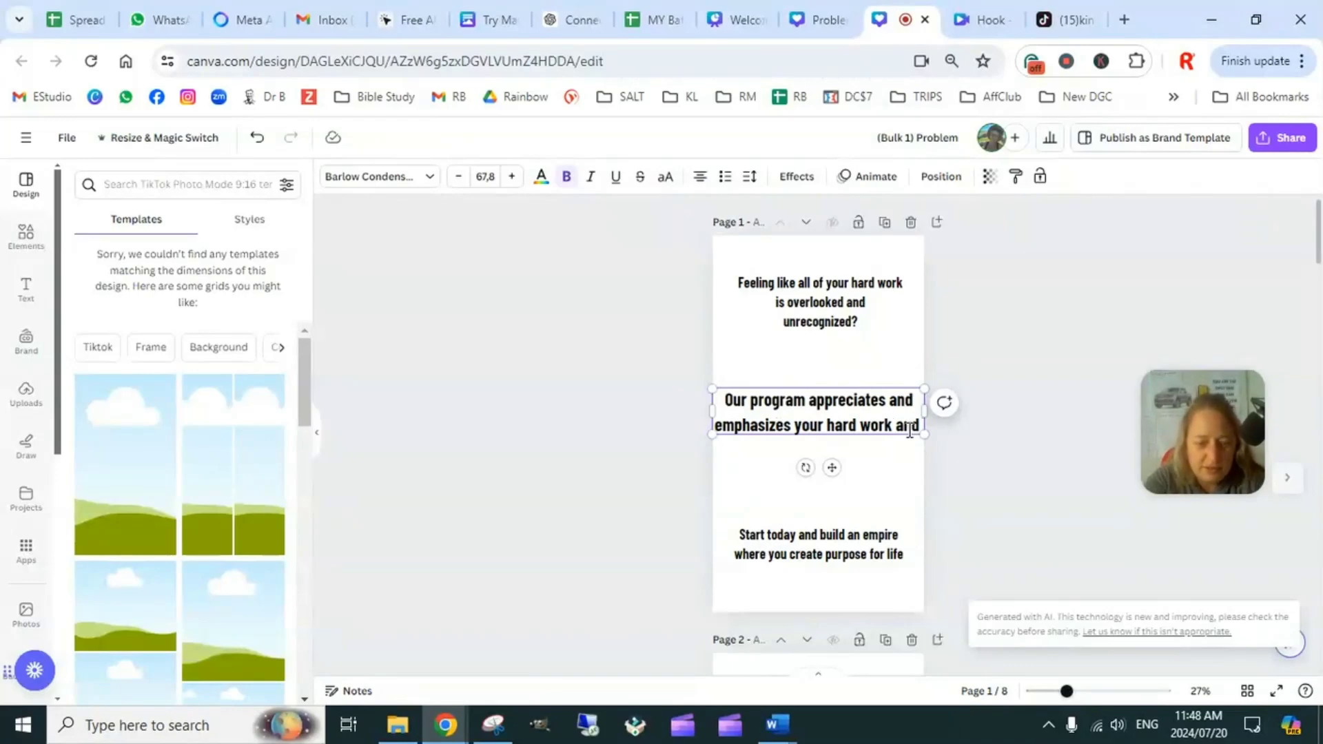
{"action": "type", "text": " teaches you "}
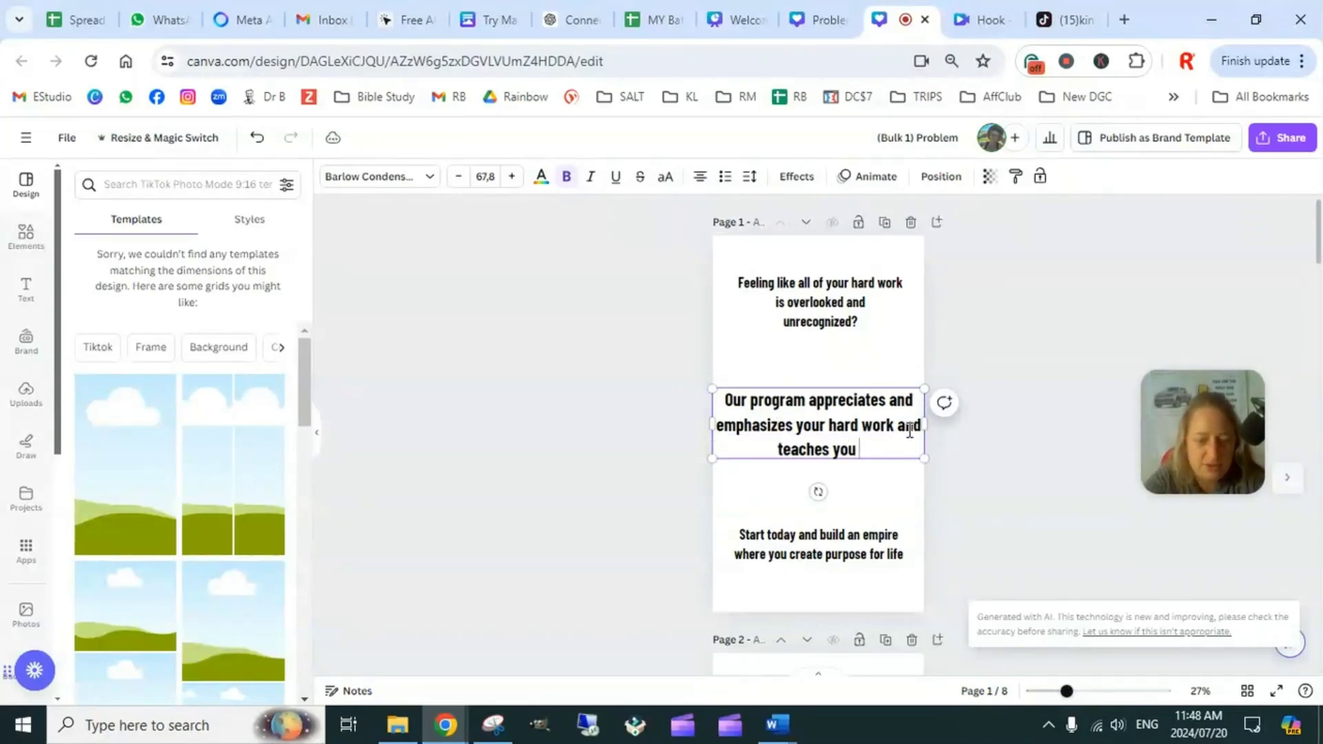
{"action": "type", "text": "to"}
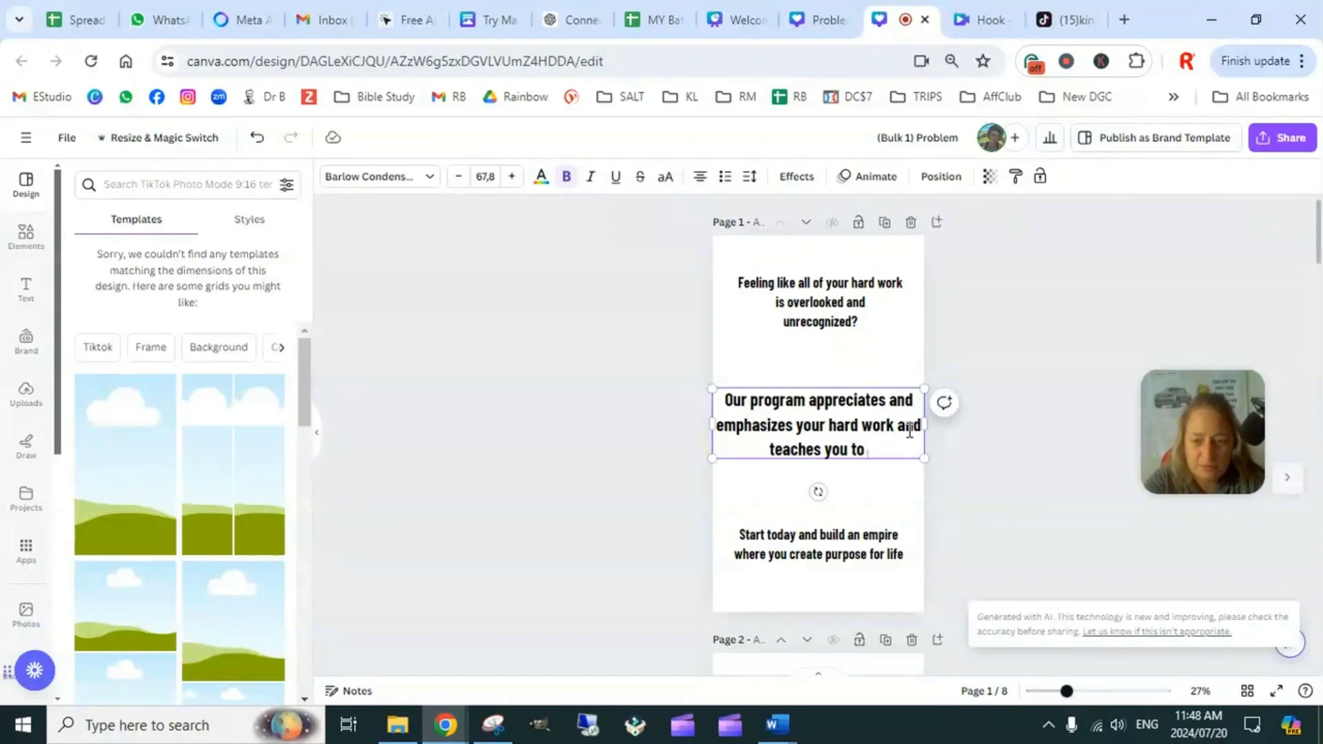
{"action": "type", "text": " earn whi"}
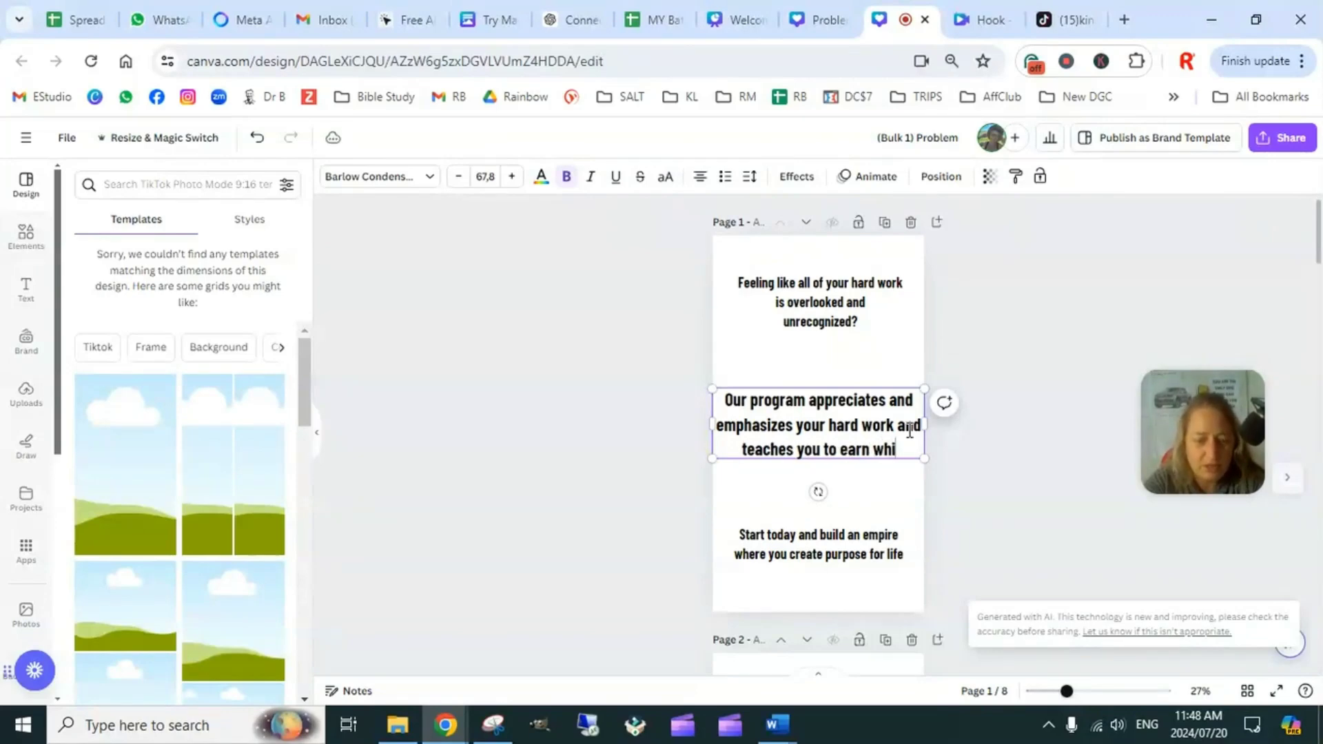
{"action": "type", "text": "le you learn"}
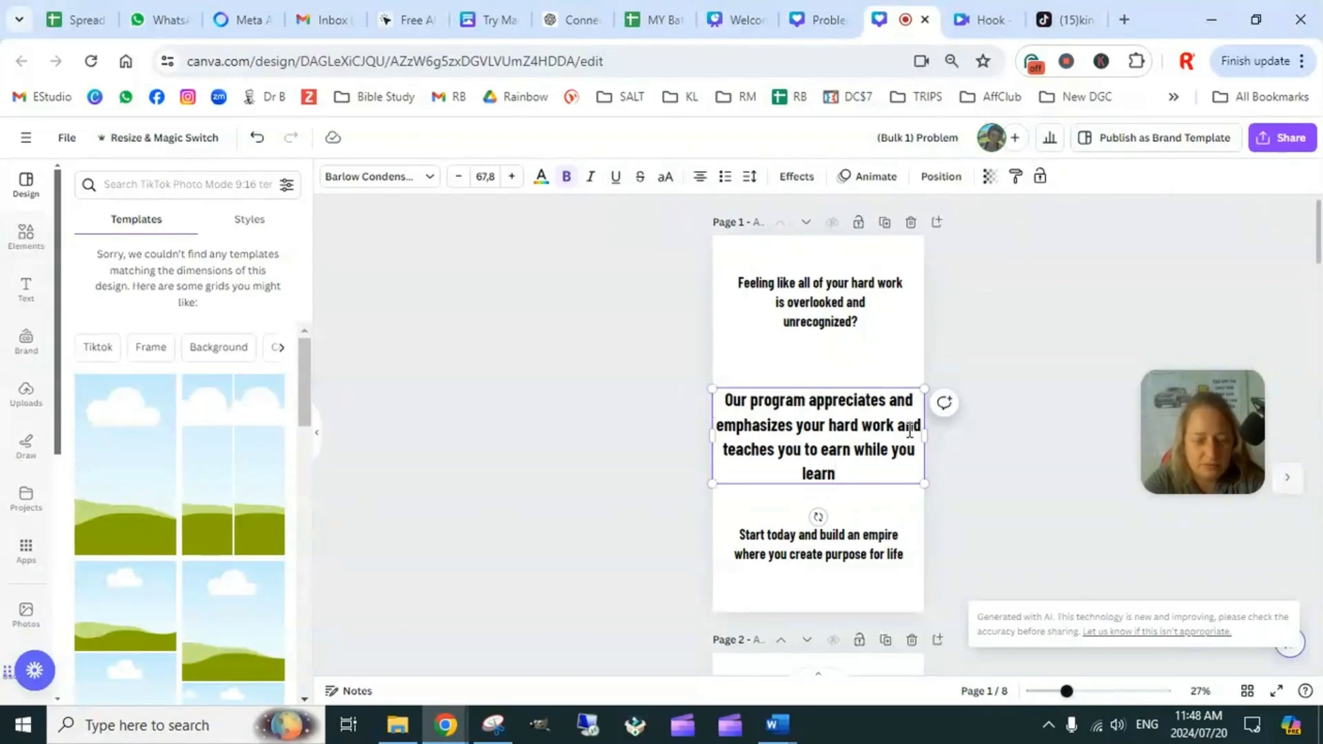
{"action": "type", "text": " and "}
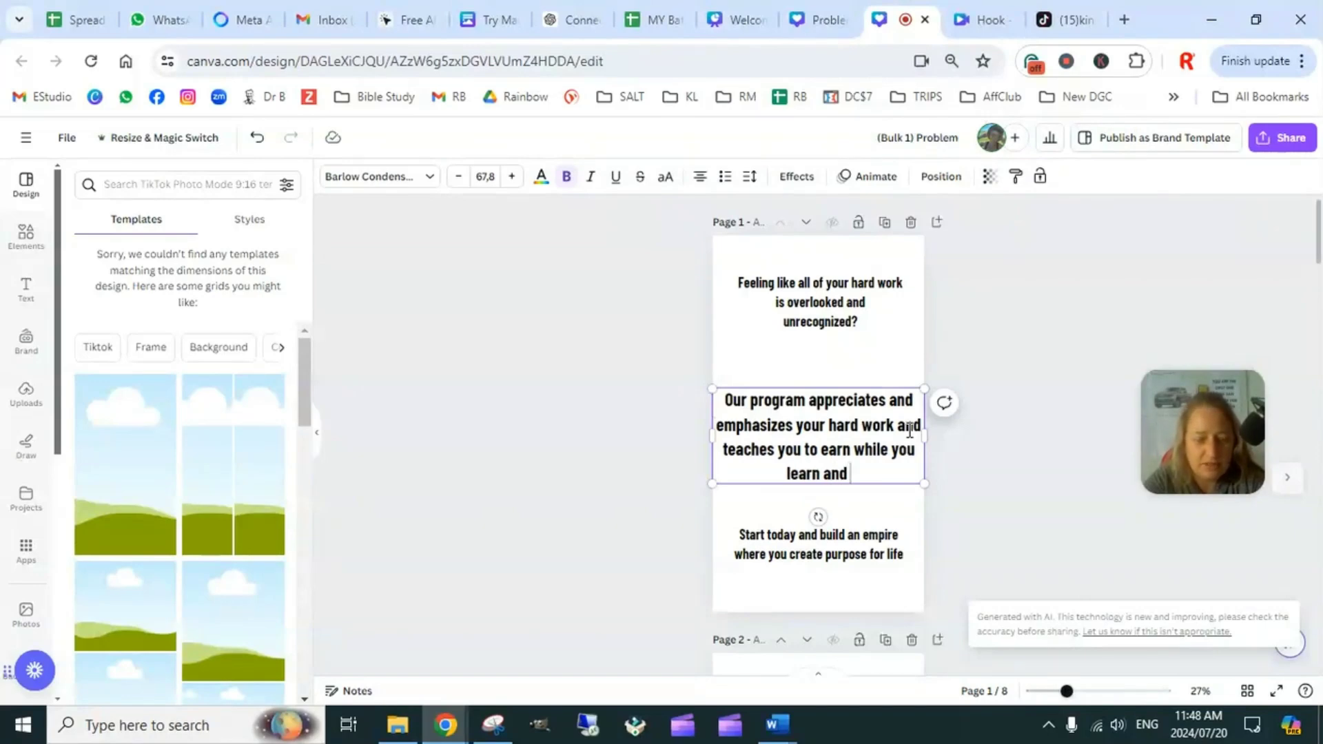
{"action": "type", "text": "enables you"}
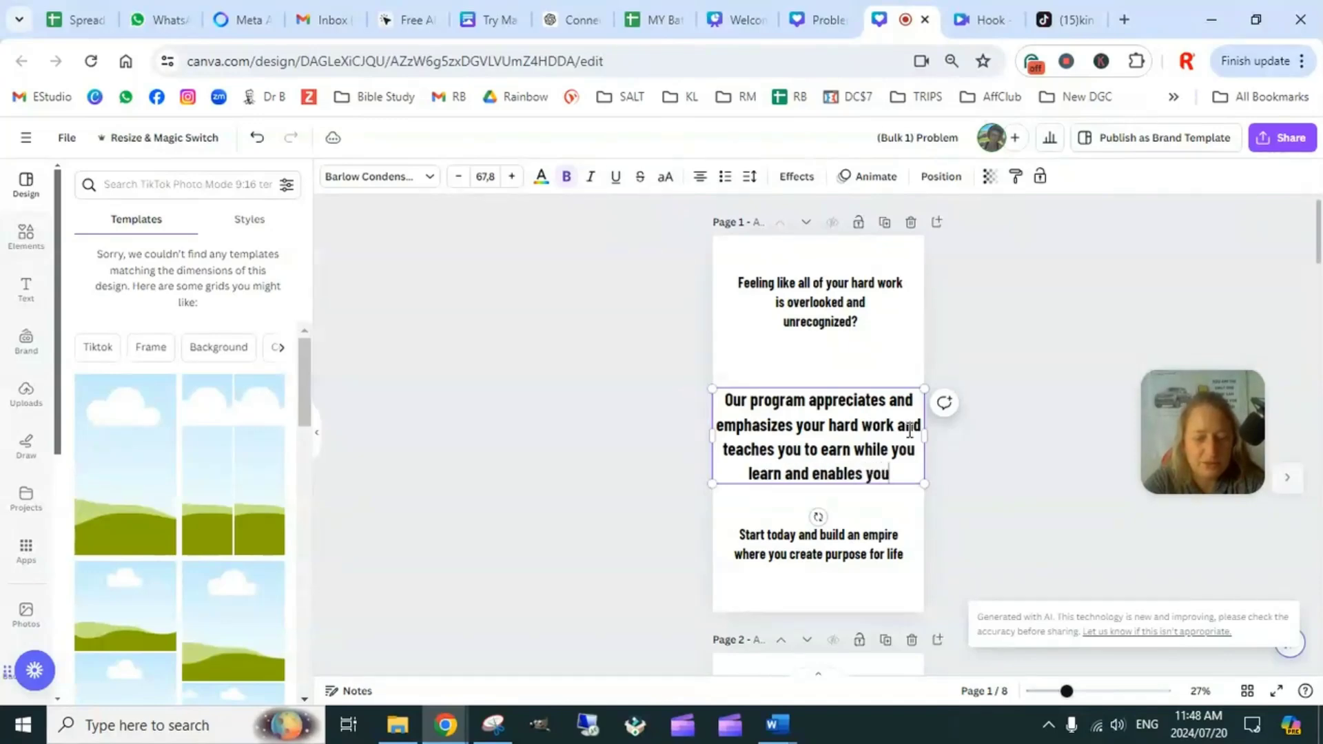
{"action": "type", "text": " to help others"}
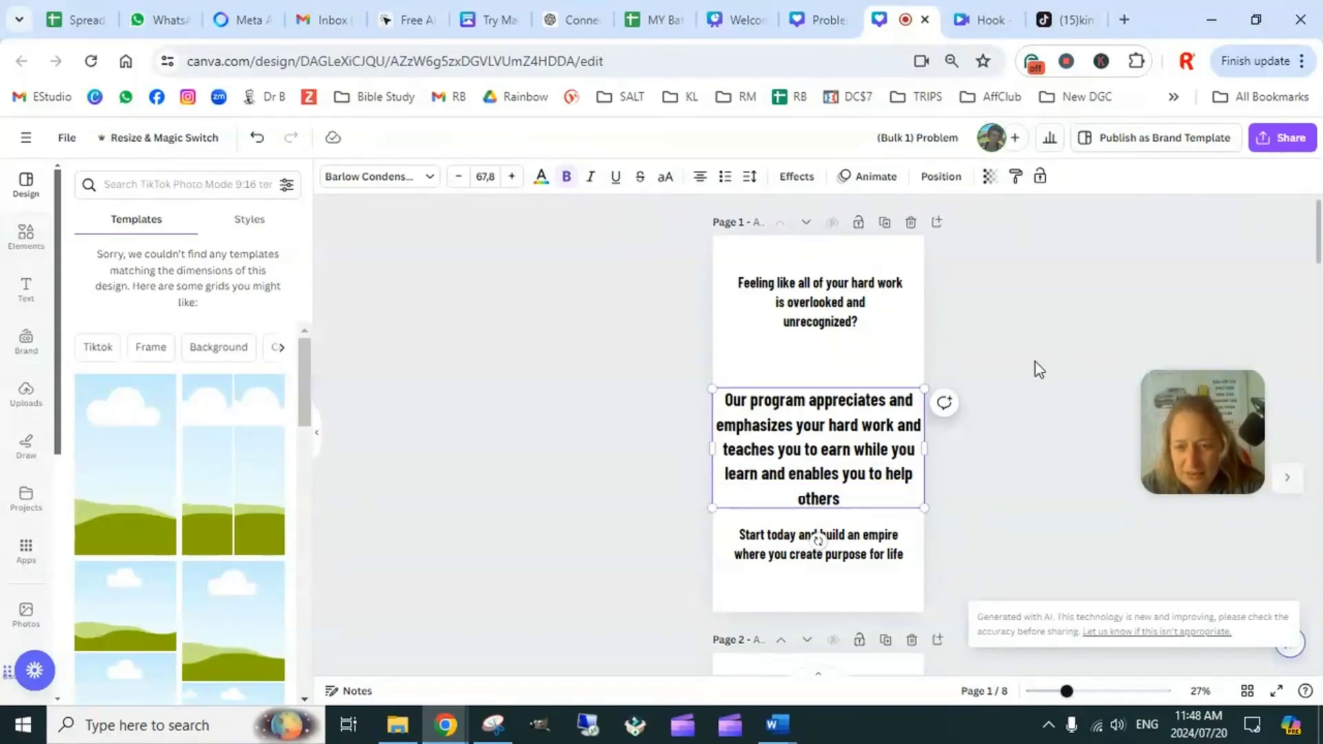
Shrink page 1's solution text and reposition it centred between the problem text and the call to action
{"action": "key", "text": "Escape"}
{"action": "left_click_drag", "start_coordinate": [925, 510], "coordinate": [874, 473]}
{"action": "left_click_drag", "start_coordinate": [826, 429], "coordinate": [855, 418]}
{"action": "left_click", "coordinate": [943, 416]}
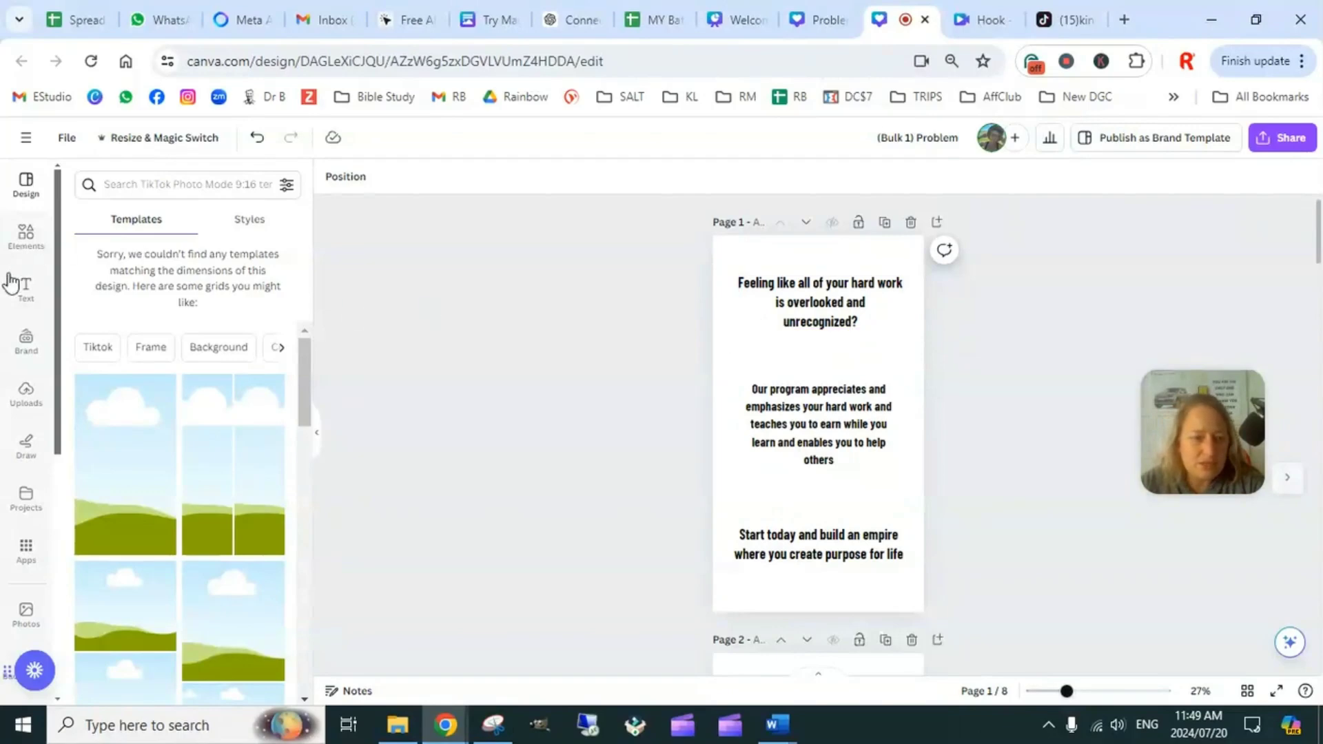
Add the first 15-second video from the uploaded videos to page 1 and mute its sound
{"action": "left_click", "coordinate": [25, 392]}
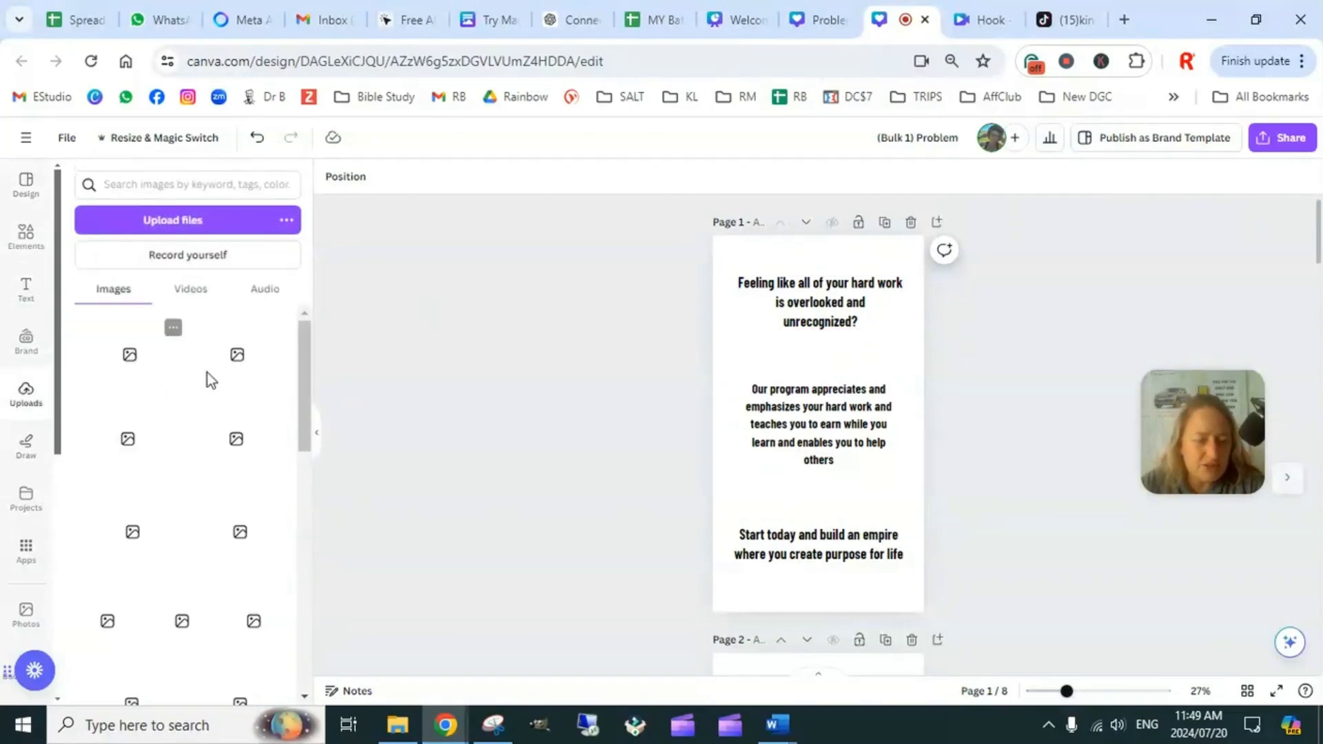
{"action": "left_click", "coordinate": [187, 292]}
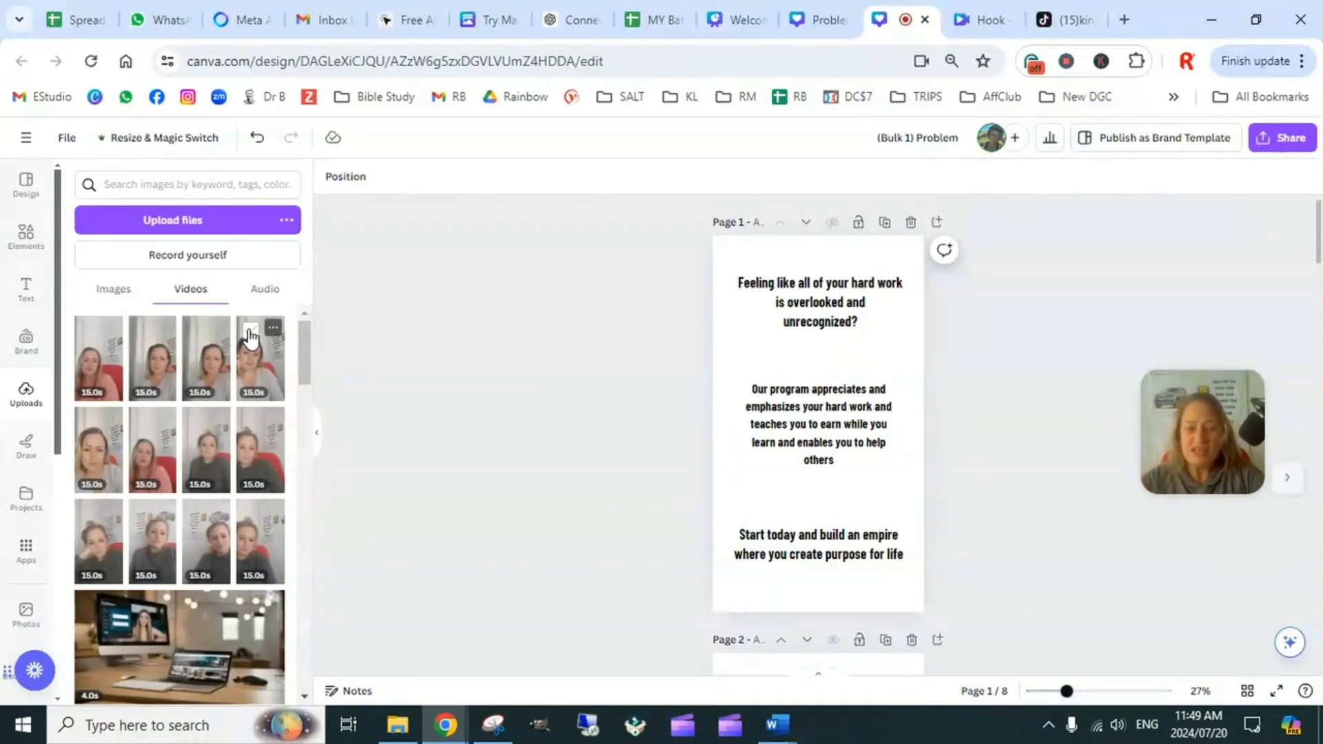
{"action": "left_click", "coordinate": [101, 378]}
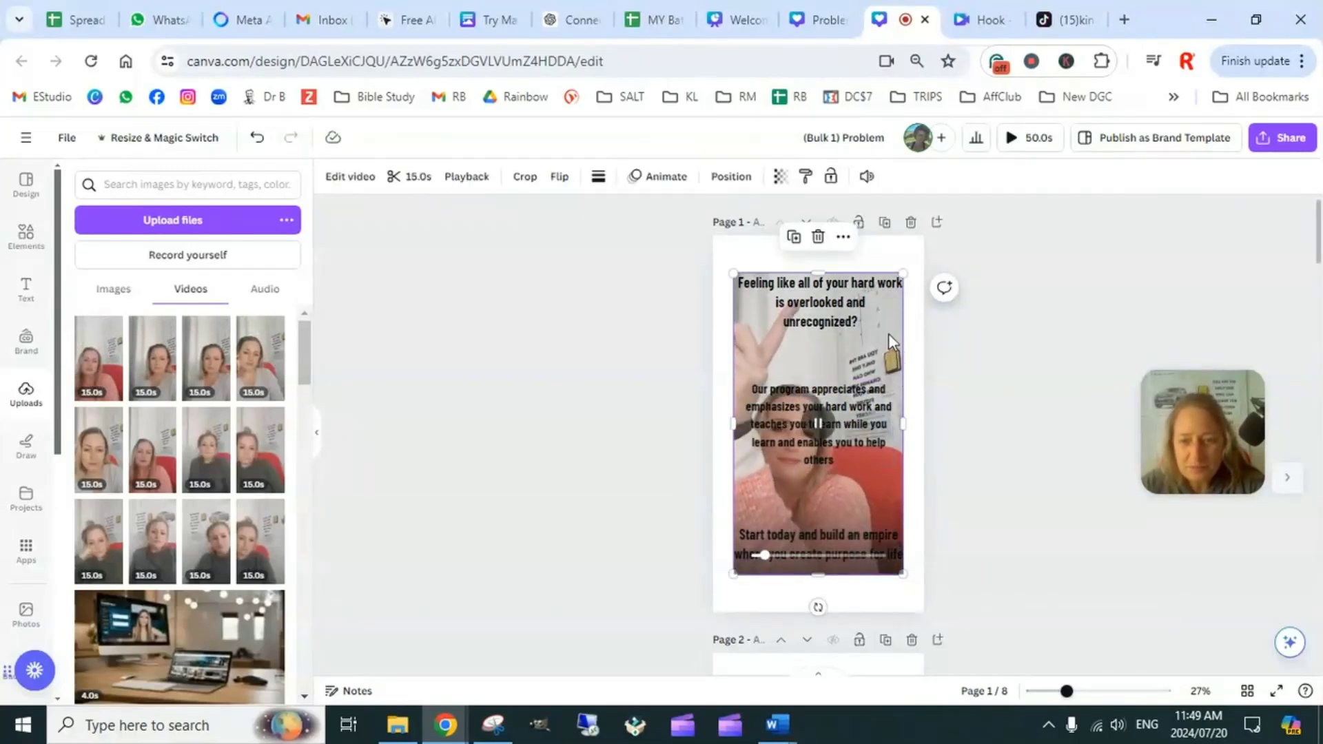
{"action": "left_click", "coordinate": [867, 176]}
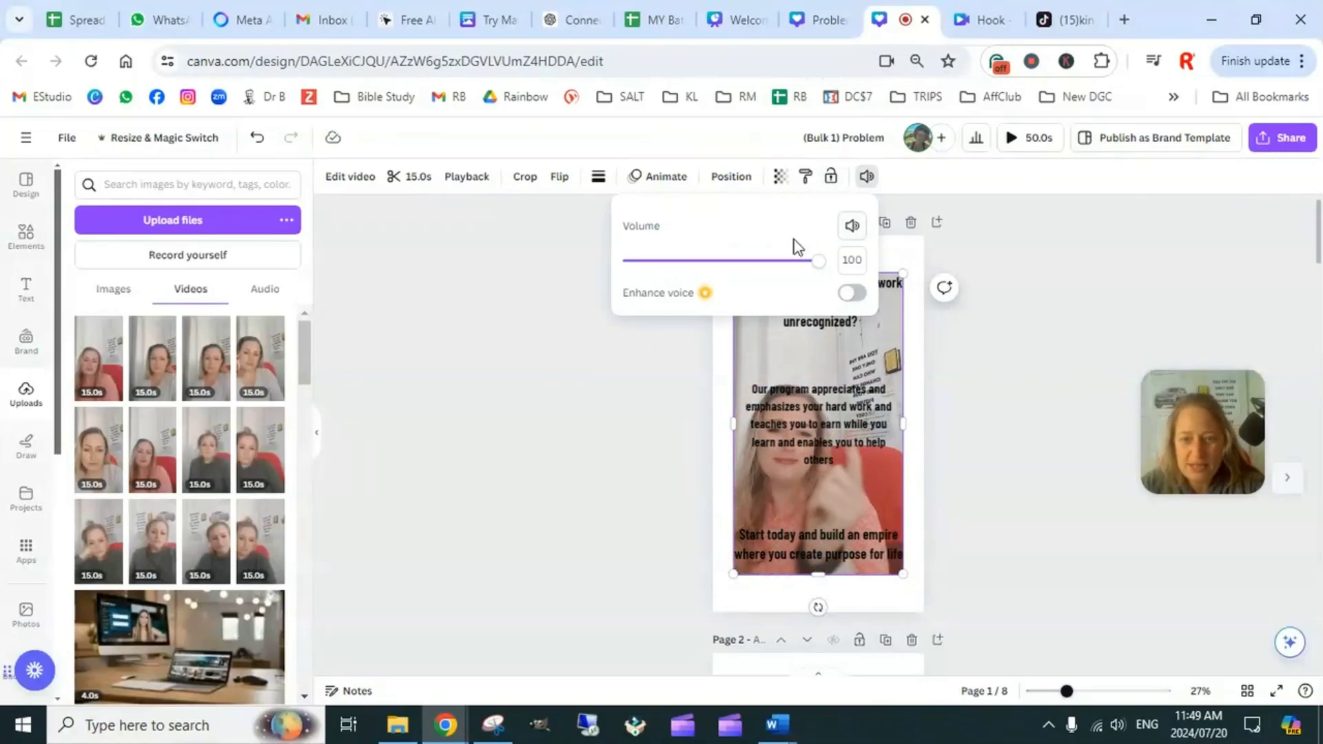
{"action": "left_click", "coordinate": [853, 231]}
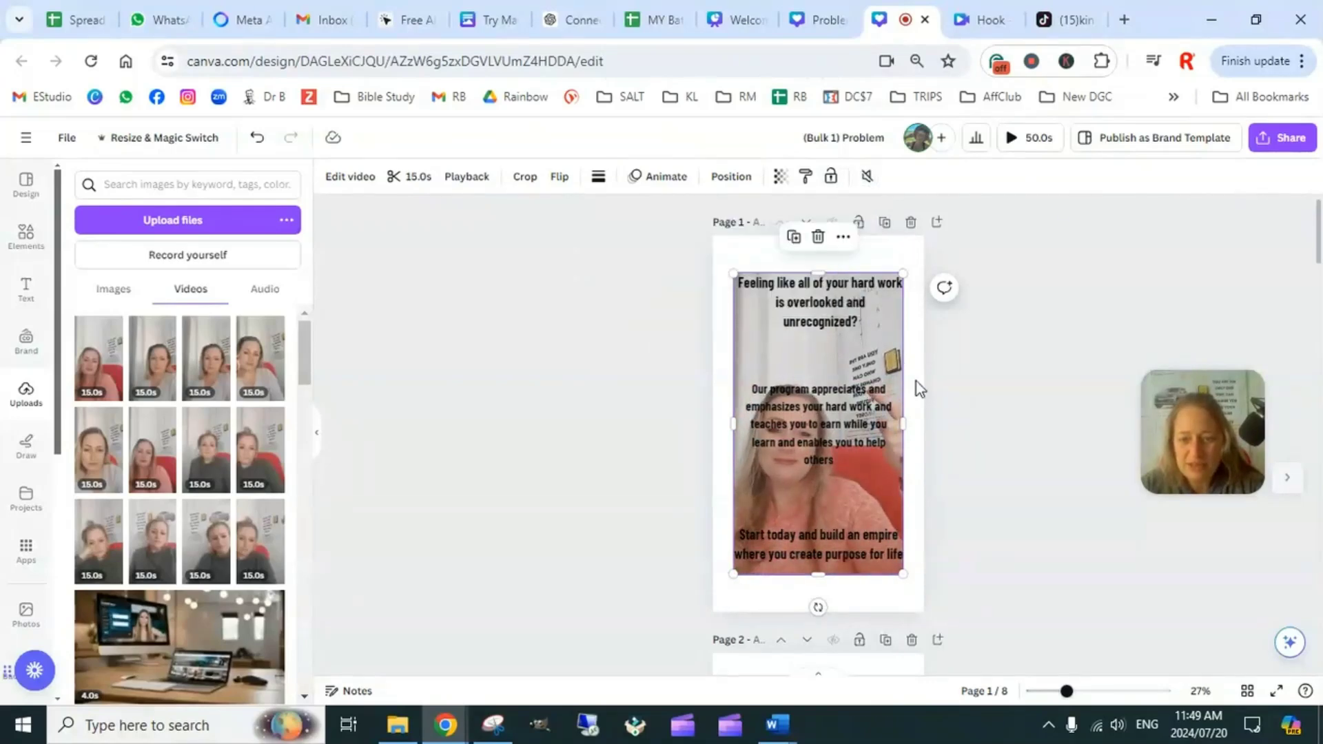
Replay the inserted video from its start and set it as page 1's background
{"action": "left_click", "coordinate": [818, 424]}
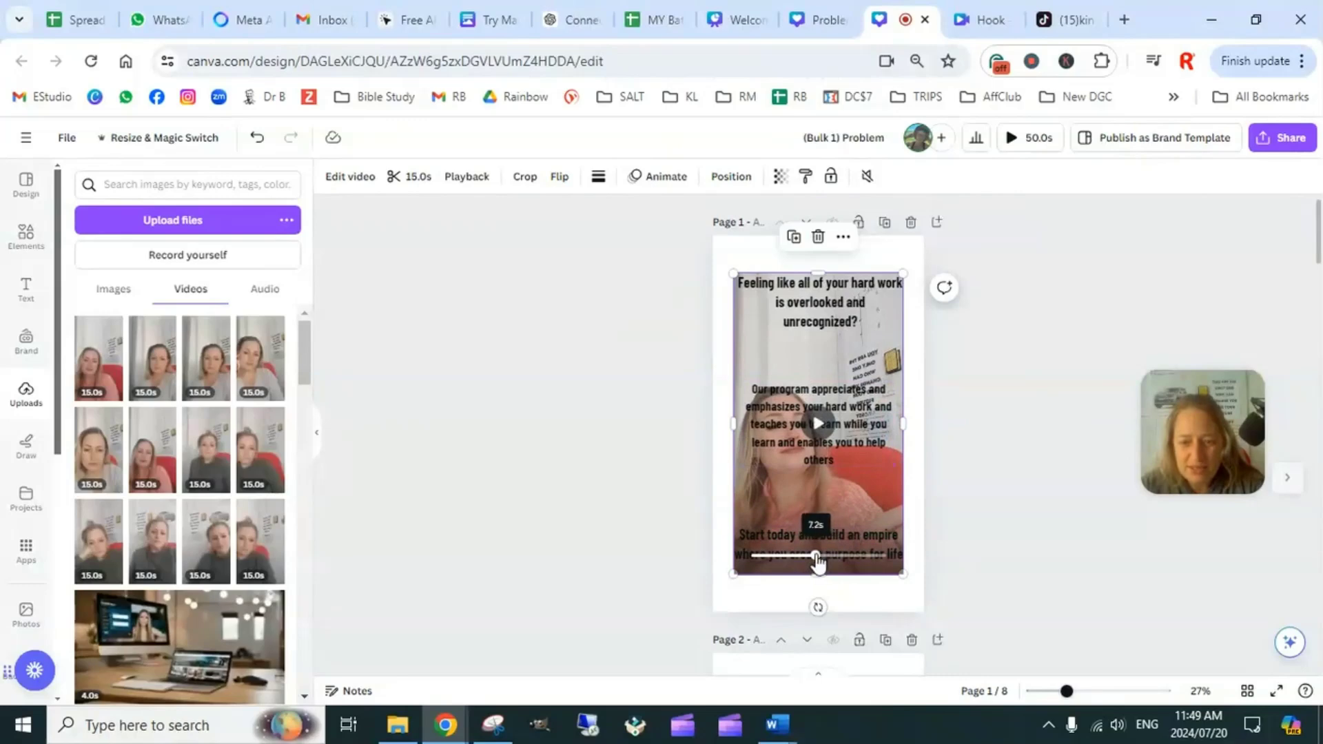
{"action": "left_click_drag", "start_coordinate": [819, 560], "coordinate": [734, 551]}
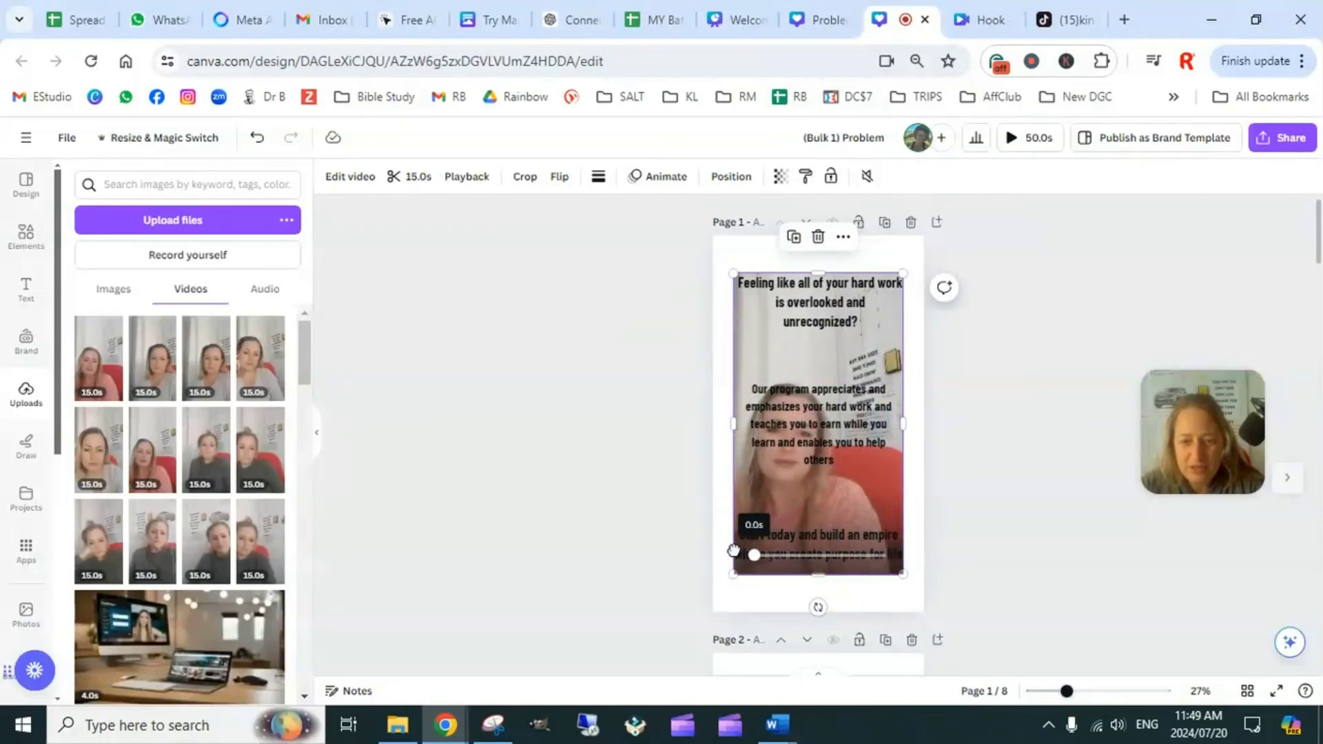
{"action": "left_click", "coordinate": [819, 424]}
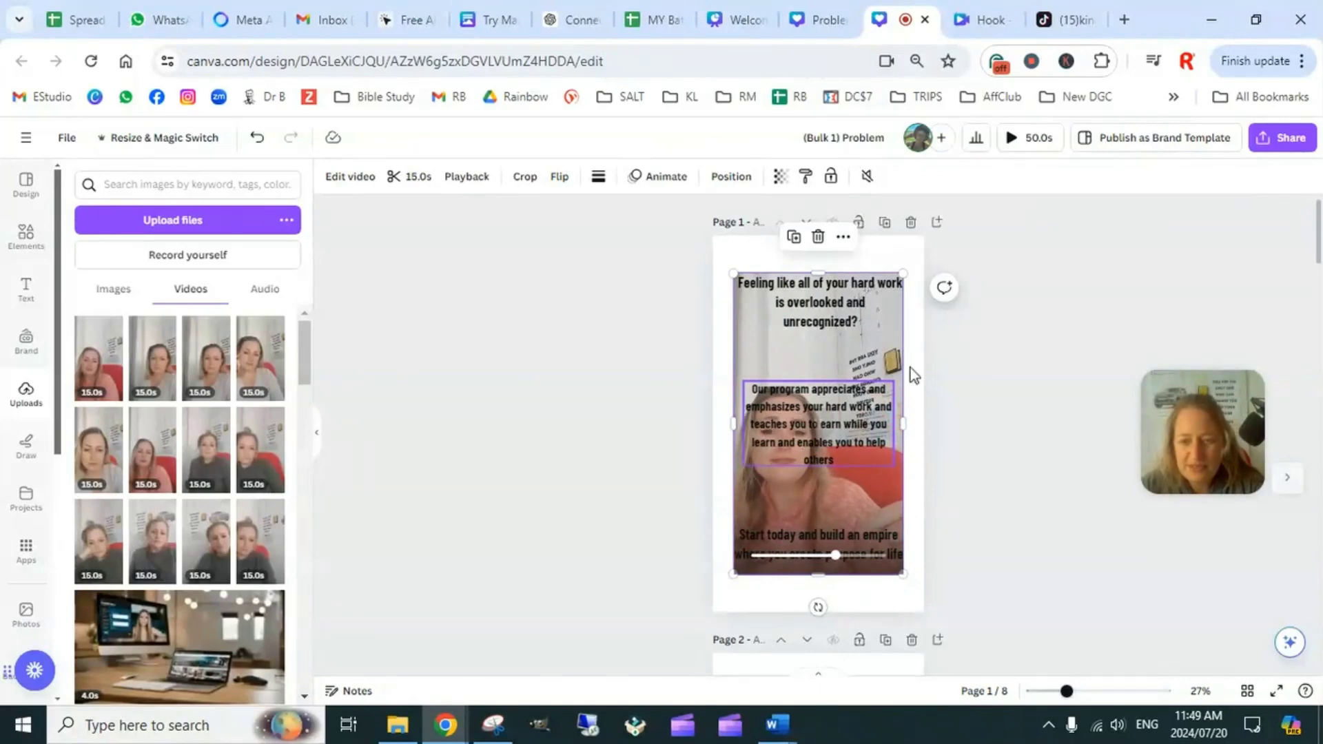
{"action": "right_click", "coordinate": [875, 359]}
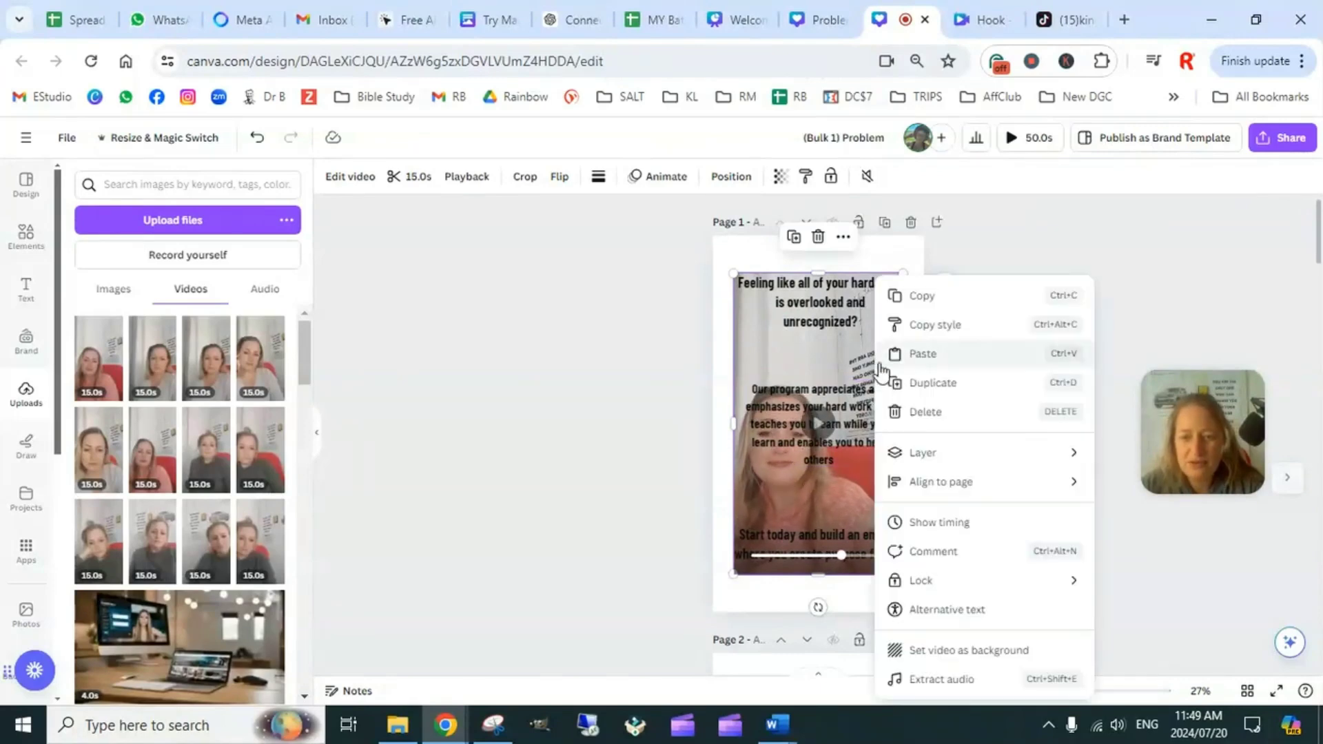
{"action": "left_click", "coordinate": [965, 651]}
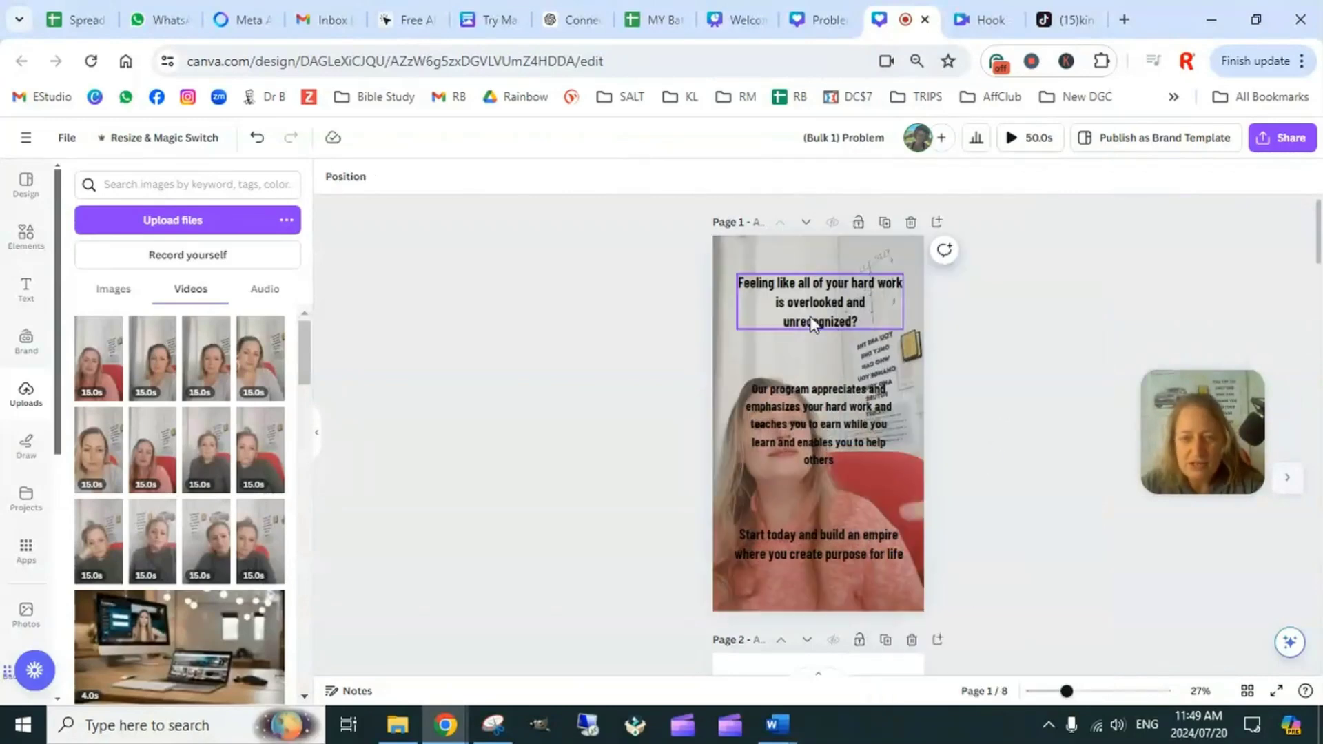
{"action": "left_click", "coordinate": [867, 303]}
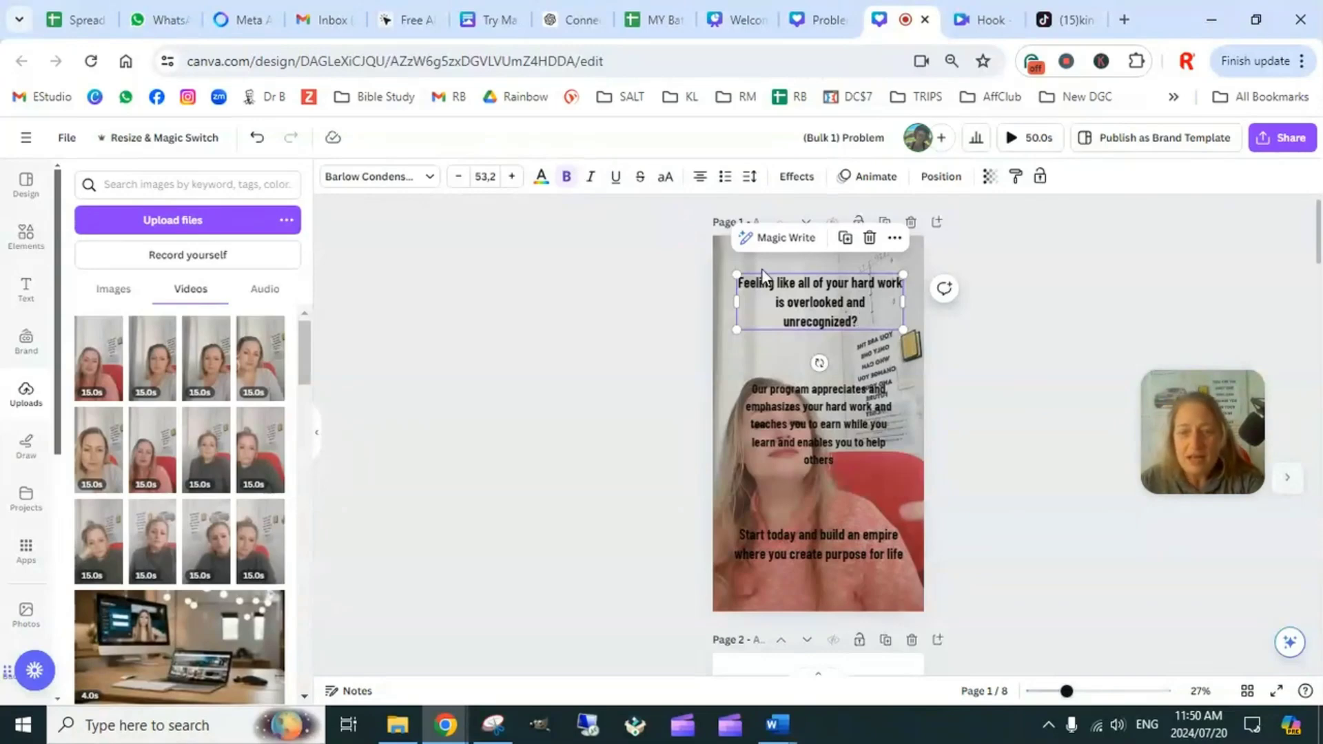
{"action": "left_click", "coordinate": [1041, 338]}
{"action": "left_click", "coordinate": [855, 322]}
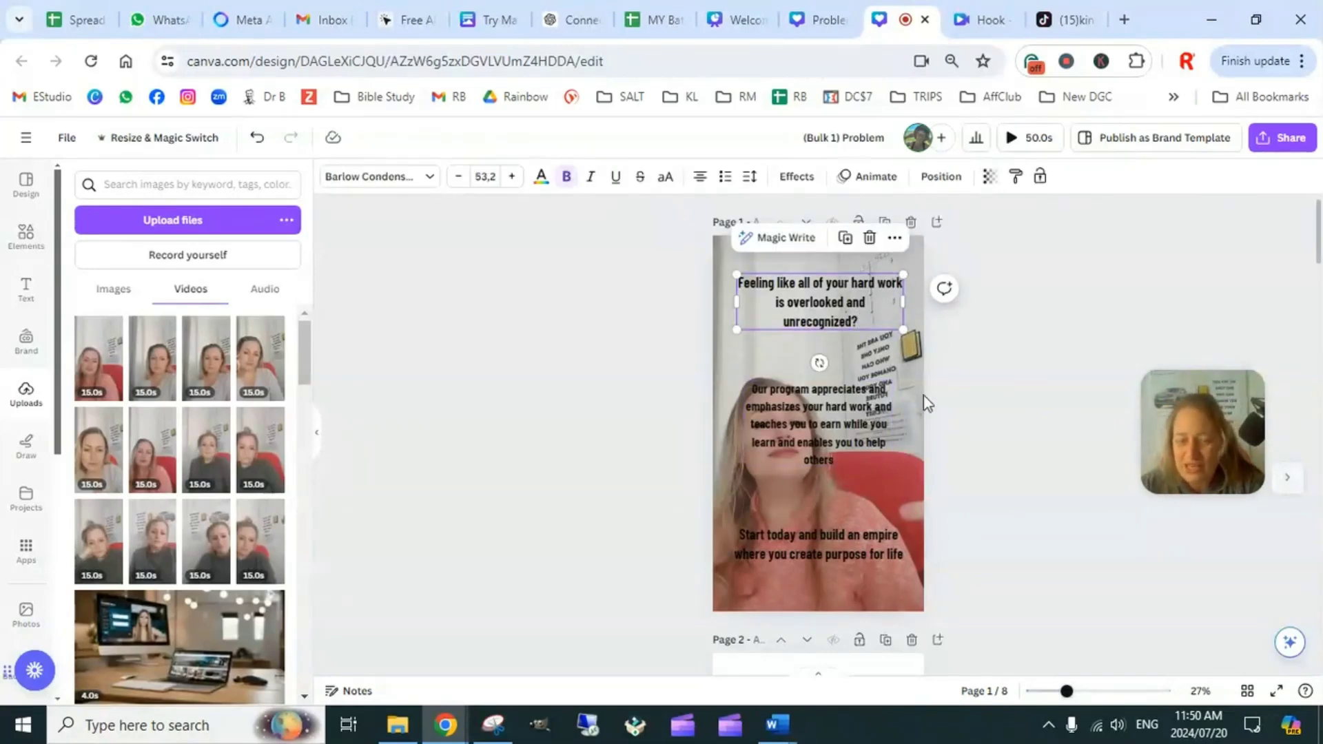
{"action": "left_click", "coordinate": [1002, 327]}
{"action": "left_click", "coordinate": [878, 300]}
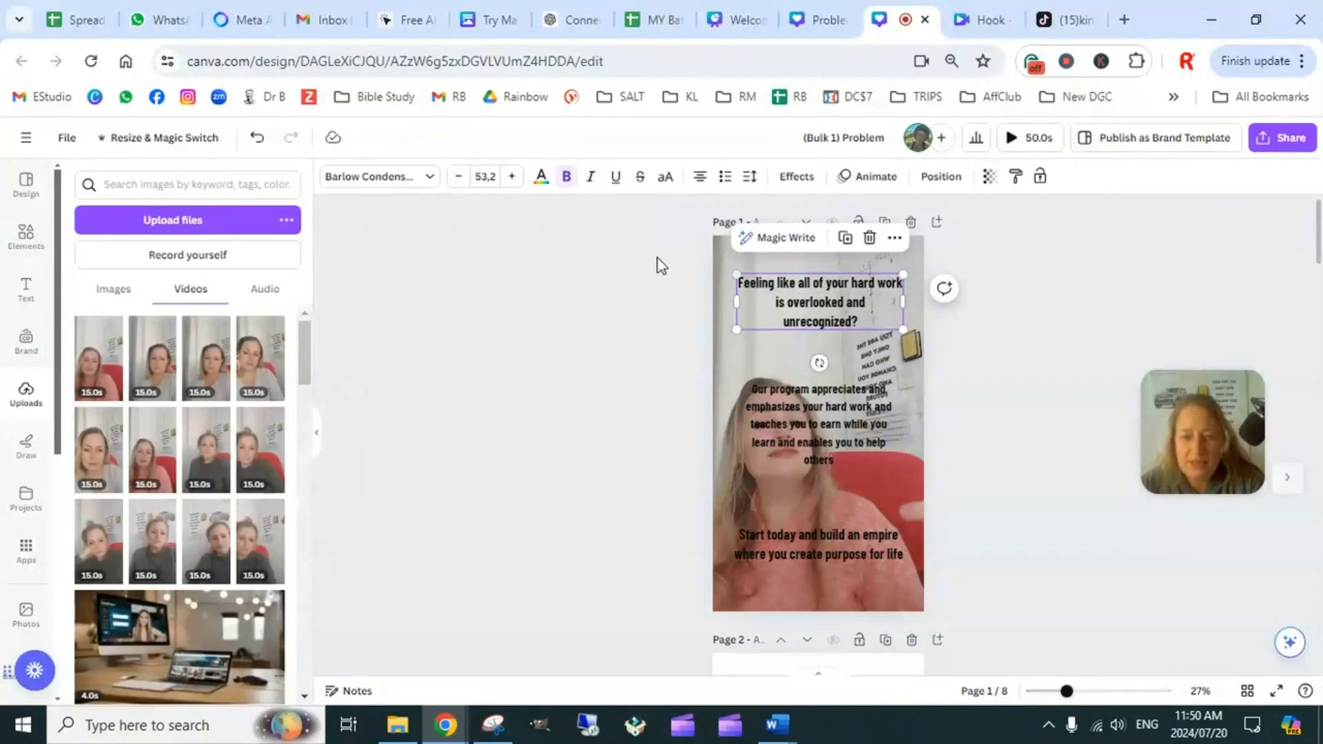
Add a ribbon banner shape with notched ends to page 1, enlarged and placed behind the problem text
{"action": "left_click", "coordinate": [23, 246]}
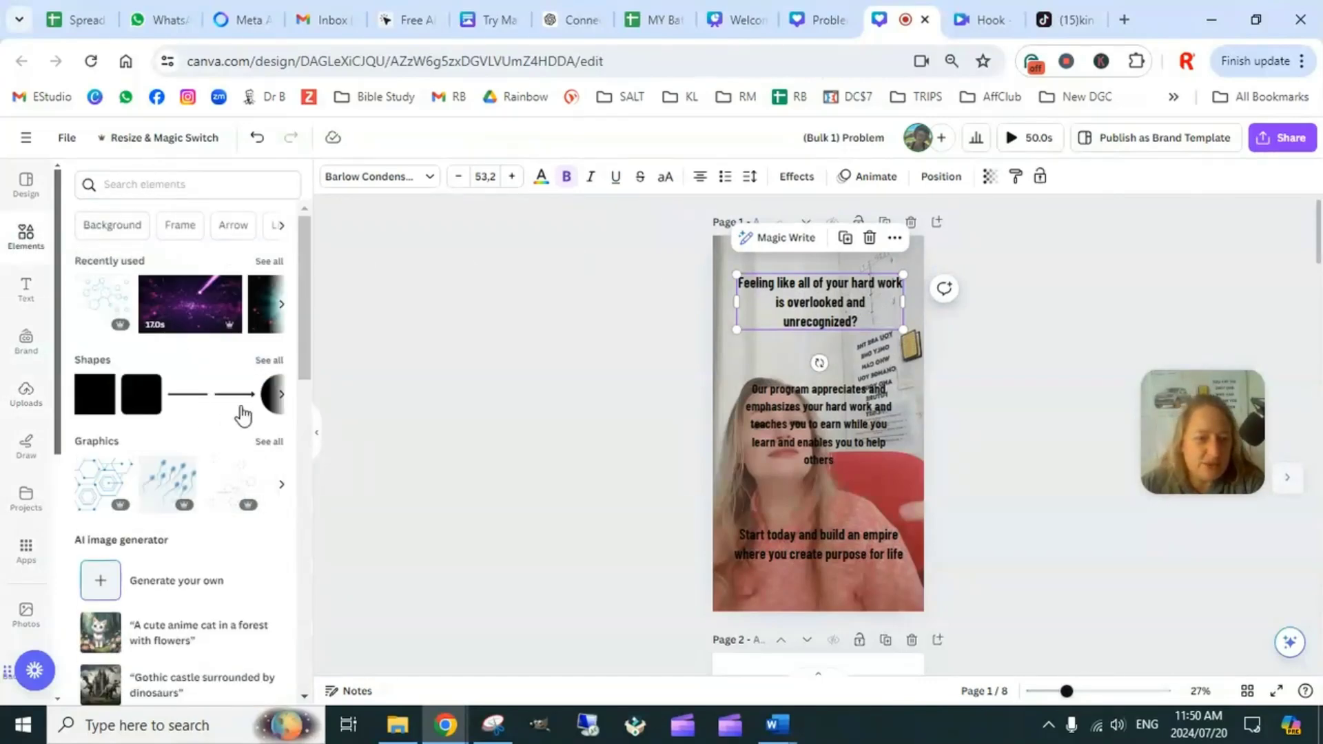
{"action": "left_click", "coordinate": [269, 364]}
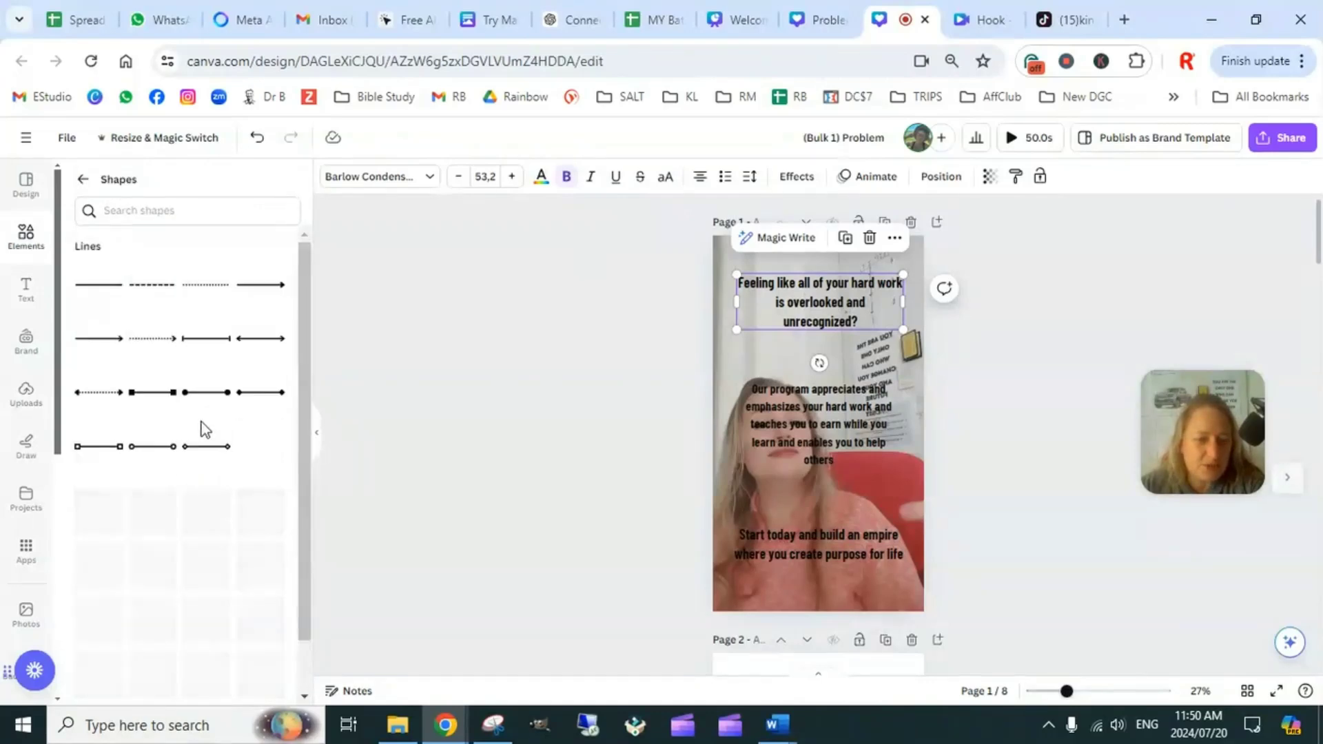
{"action": "scroll", "coordinate": [206, 482], "scroll_direction": "down", "scroll_amount": 3}
{"action": "scroll", "coordinate": [213, 491], "scroll_direction": "down", "scroll_amount": 3}
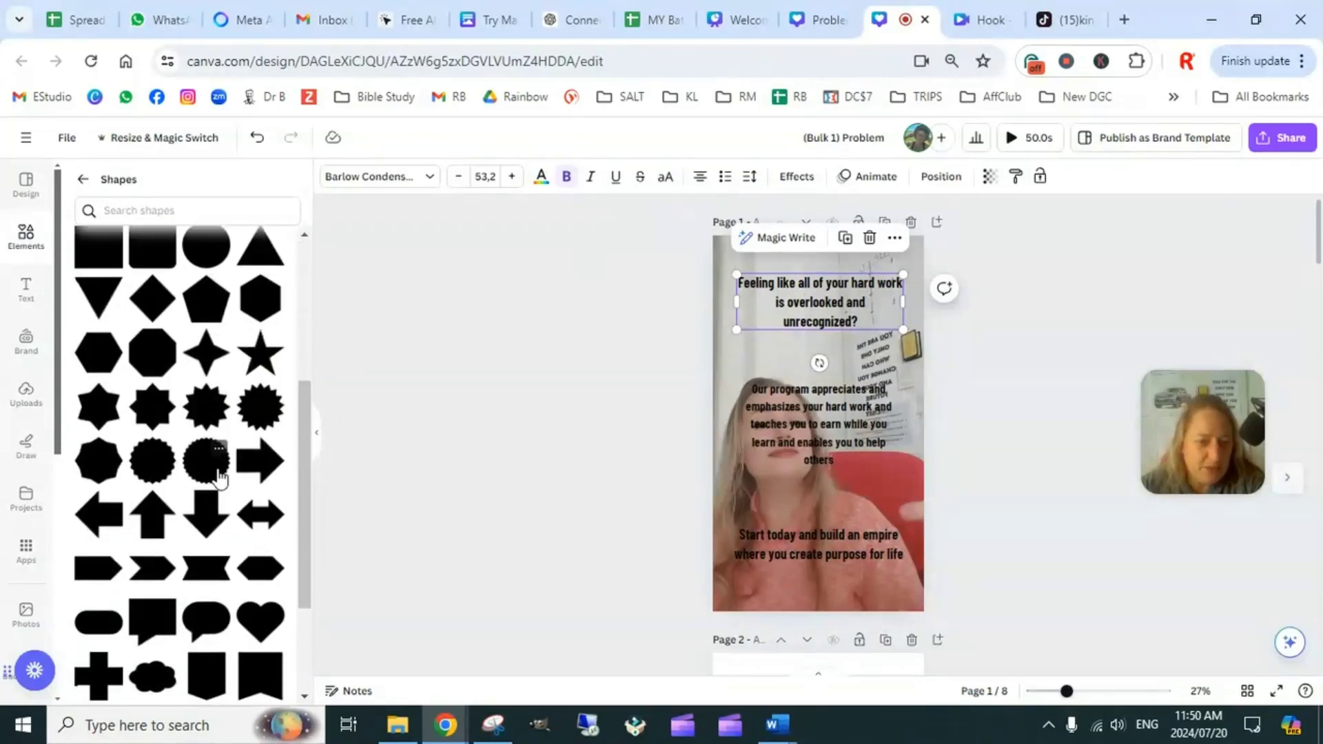
{"action": "scroll", "coordinate": [221, 487], "scroll_direction": "down", "scroll_amount": 1}
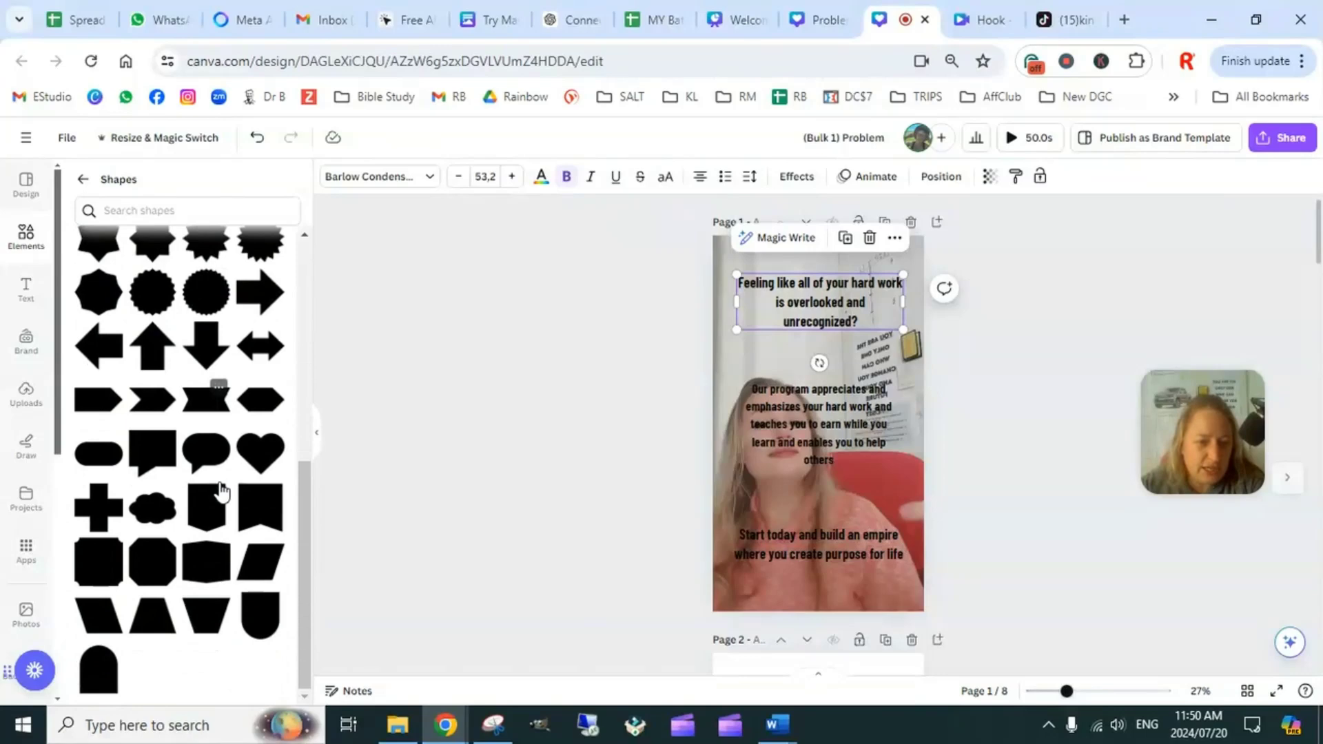
{"action": "left_click", "coordinate": [207, 399]}
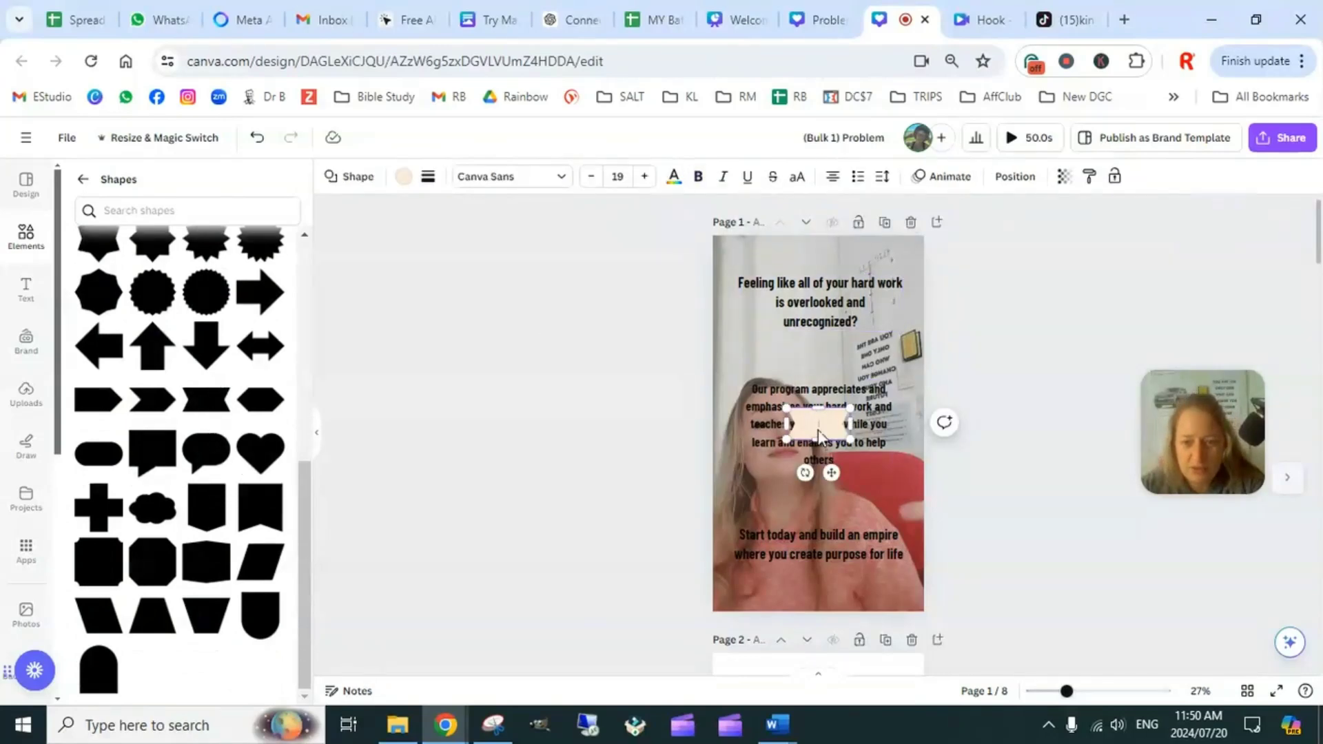
{"action": "left_click_drag", "start_coordinate": [819, 423], "coordinate": [902, 345]}
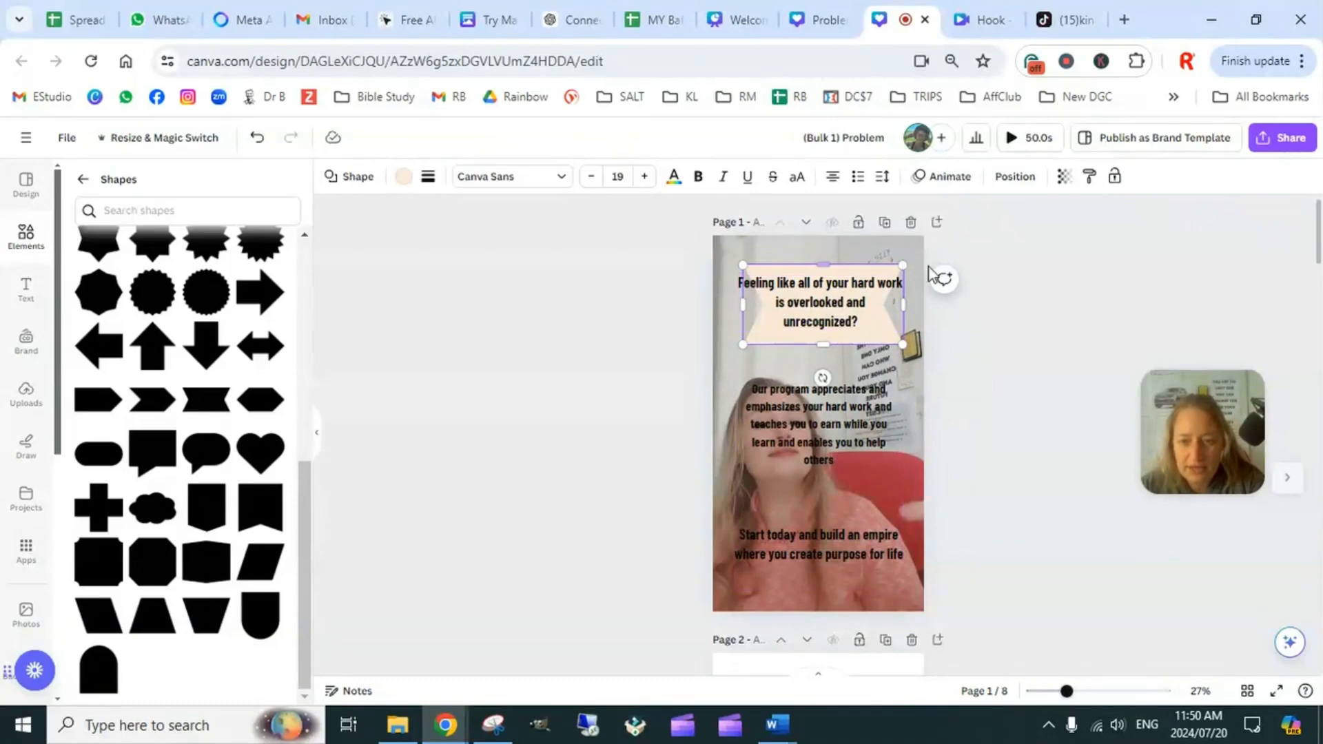
Enlarge the banner to about 1113 by 557 px, centre it horizontally on page 1 and move it slightly down
{"action": "left_click", "coordinate": [1014, 287]}
{"action": "left_click", "coordinate": [850, 276]}
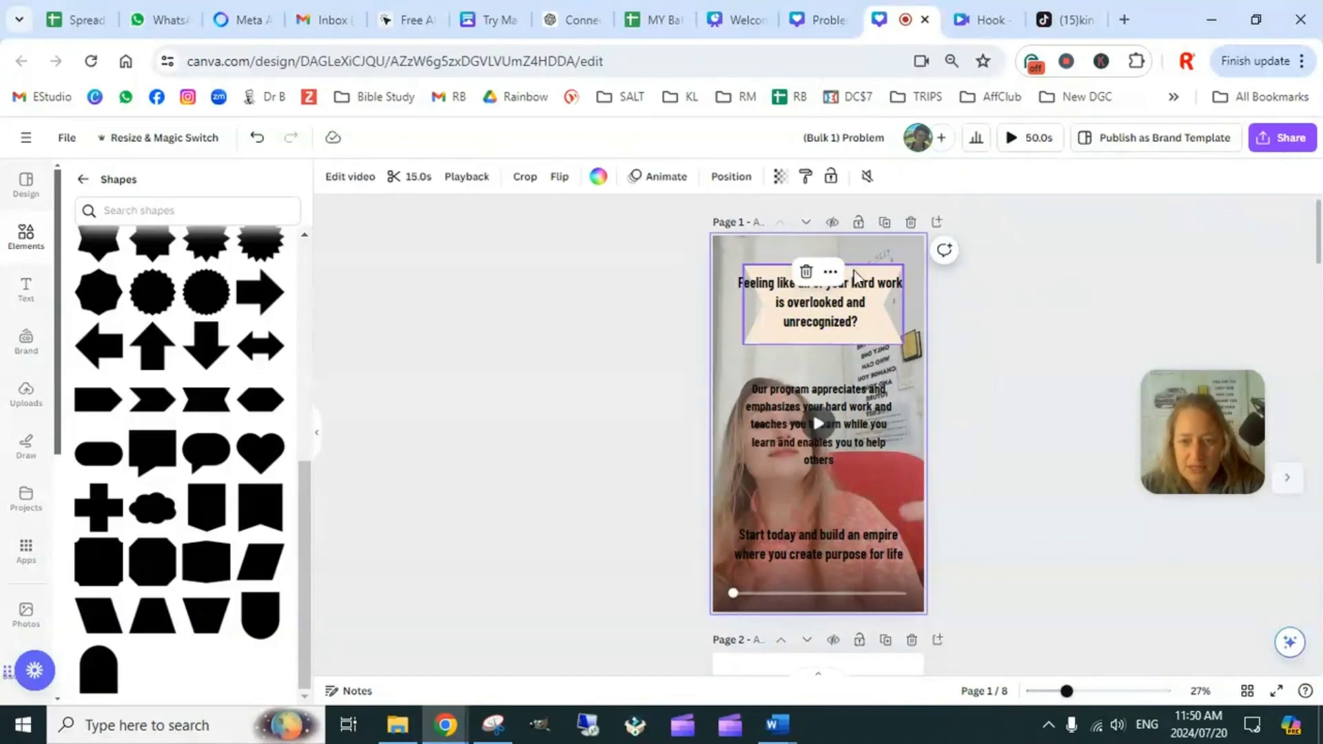
{"action": "left_click", "coordinate": [900, 273]}
{"action": "left_click_drag", "start_coordinate": [904, 265], "coordinate": [929, 254]}
{"action": "left_click_drag", "start_coordinate": [745, 256], "coordinate": [706, 237]}
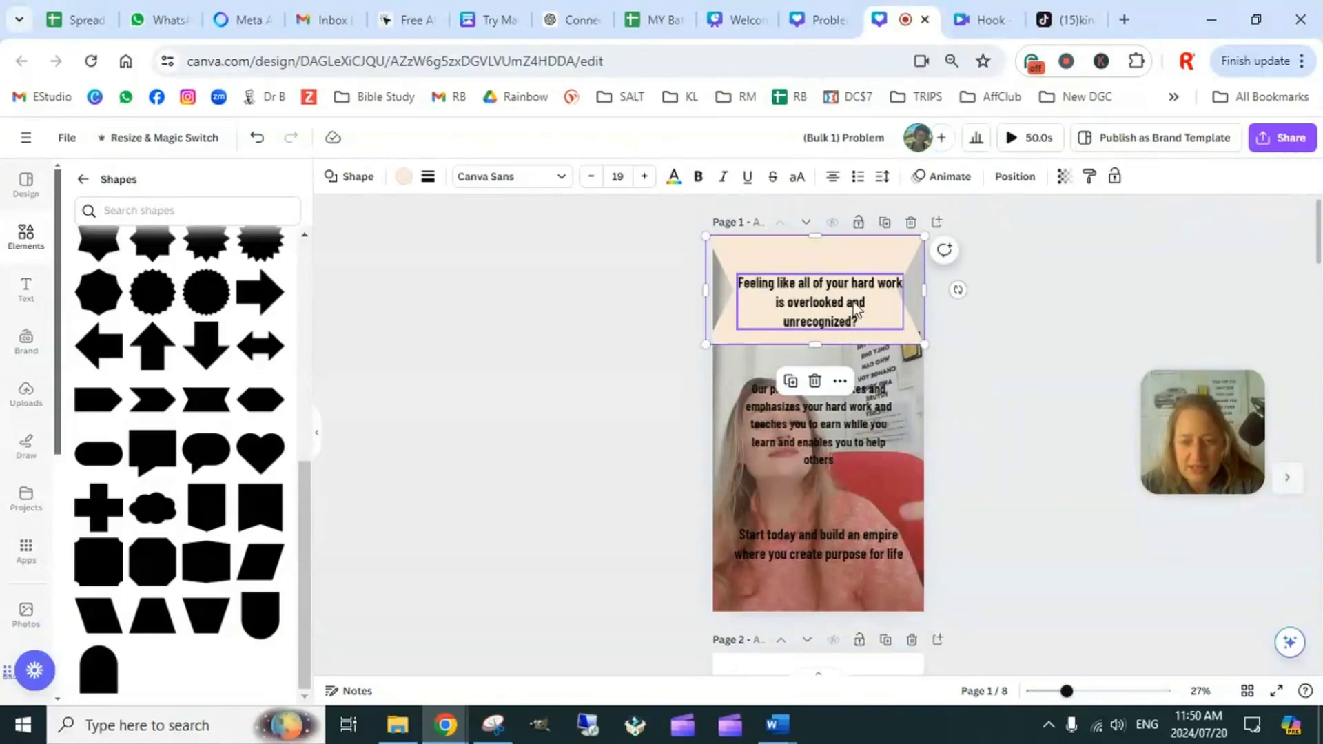
{"action": "left_click", "coordinate": [1022, 181]}
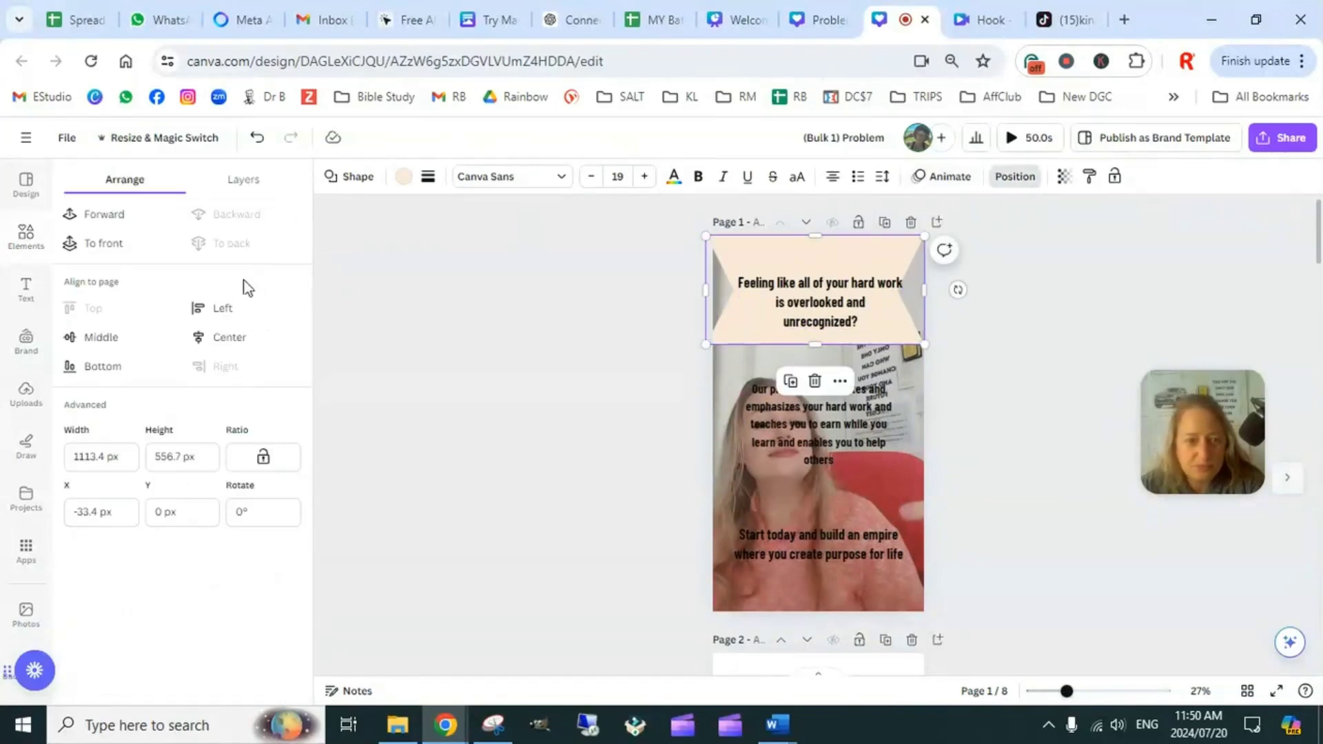
{"action": "left_click", "coordinate": [213, 337]}
{"action": "left_click", "coordinate": [1035, 328]}
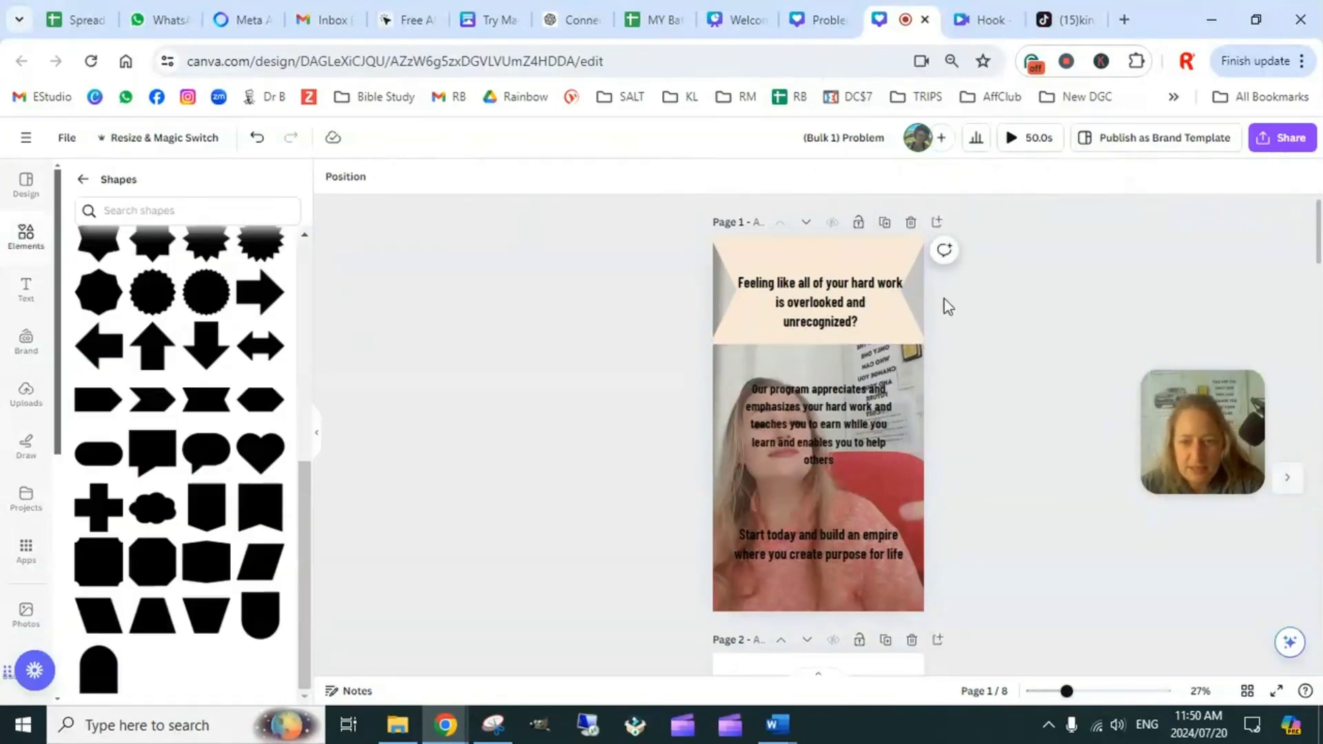
{"action": "left_click", "coordinate": [880, 270]}
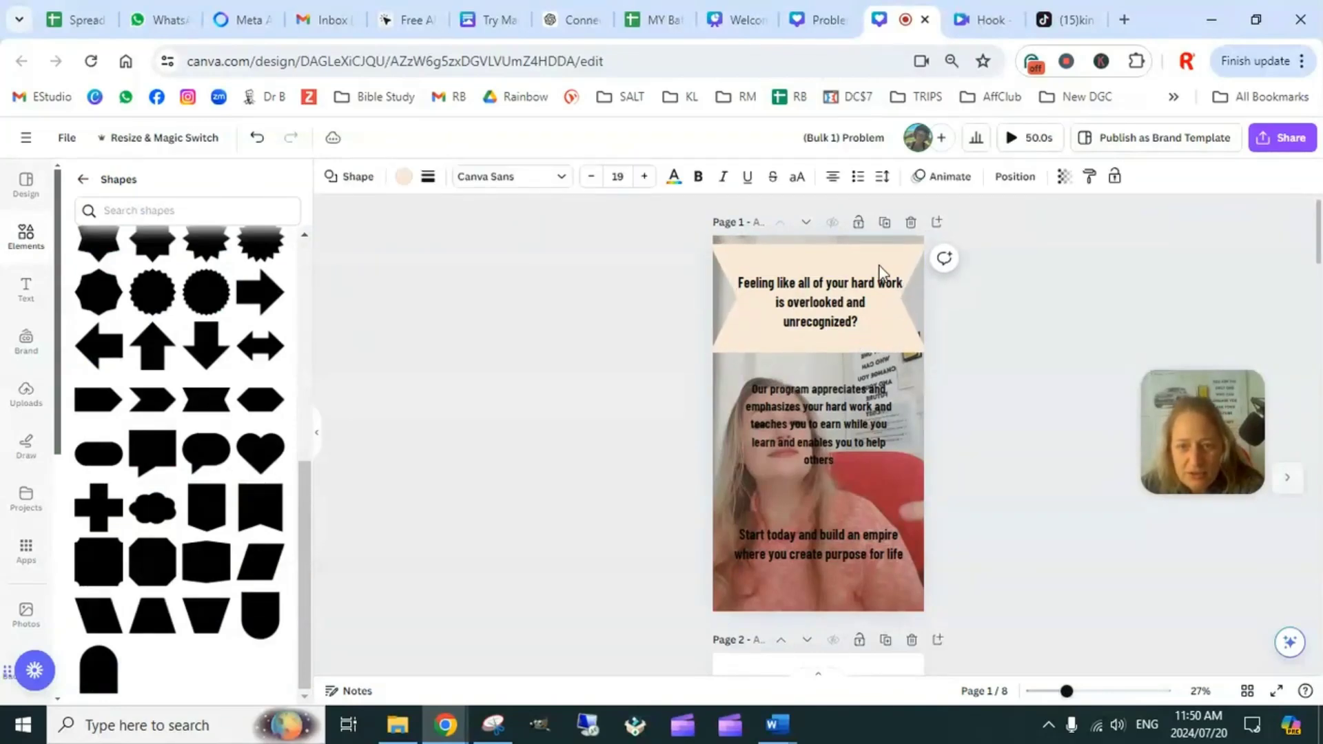
Narrow page 1's problem text box to about 799 px wide and centre it horizontally on the page
{"action": "left_click", "coordinate": [883, 298]}
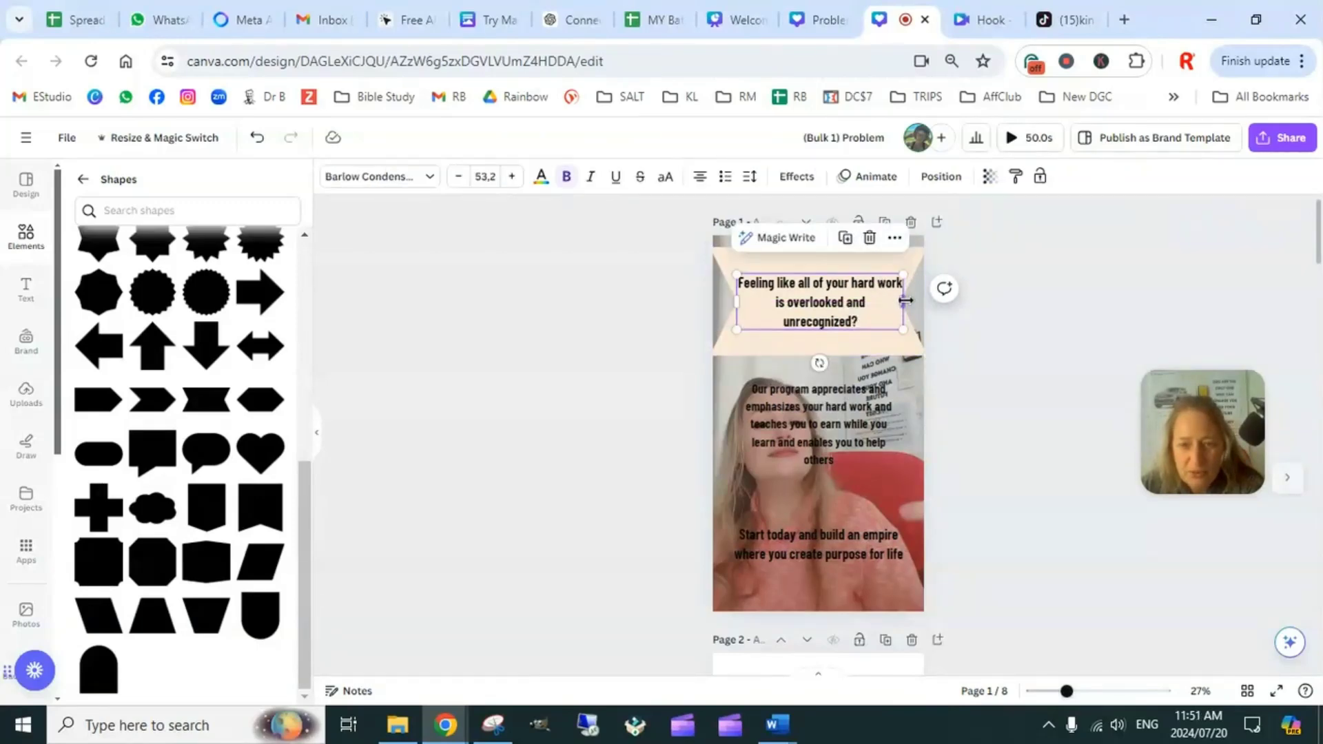
{"action": "left_click_drag", "start_coordinate": [902, 301], "coordinate": [895, 300]}
{"action": "left_click", "coordinate": [942, 176]}
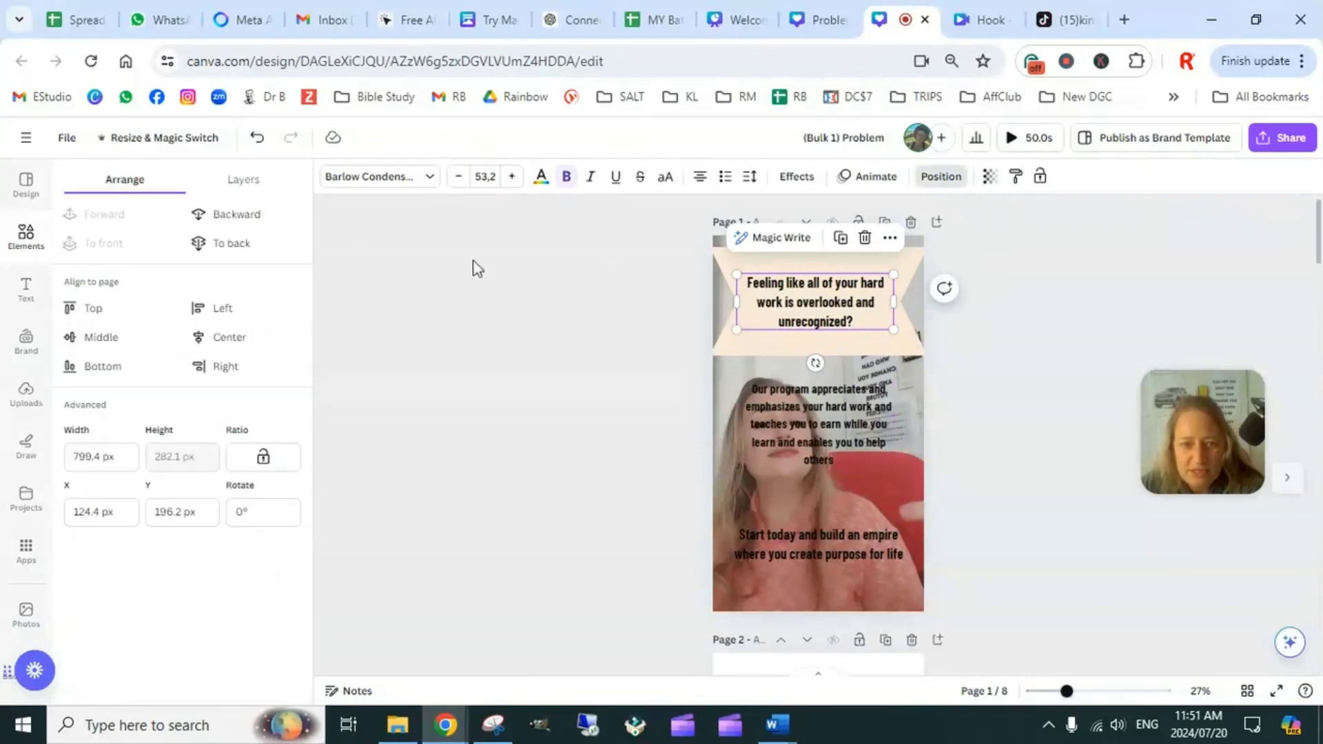
{"action": "left_click", "coordinate": [220, 345]}
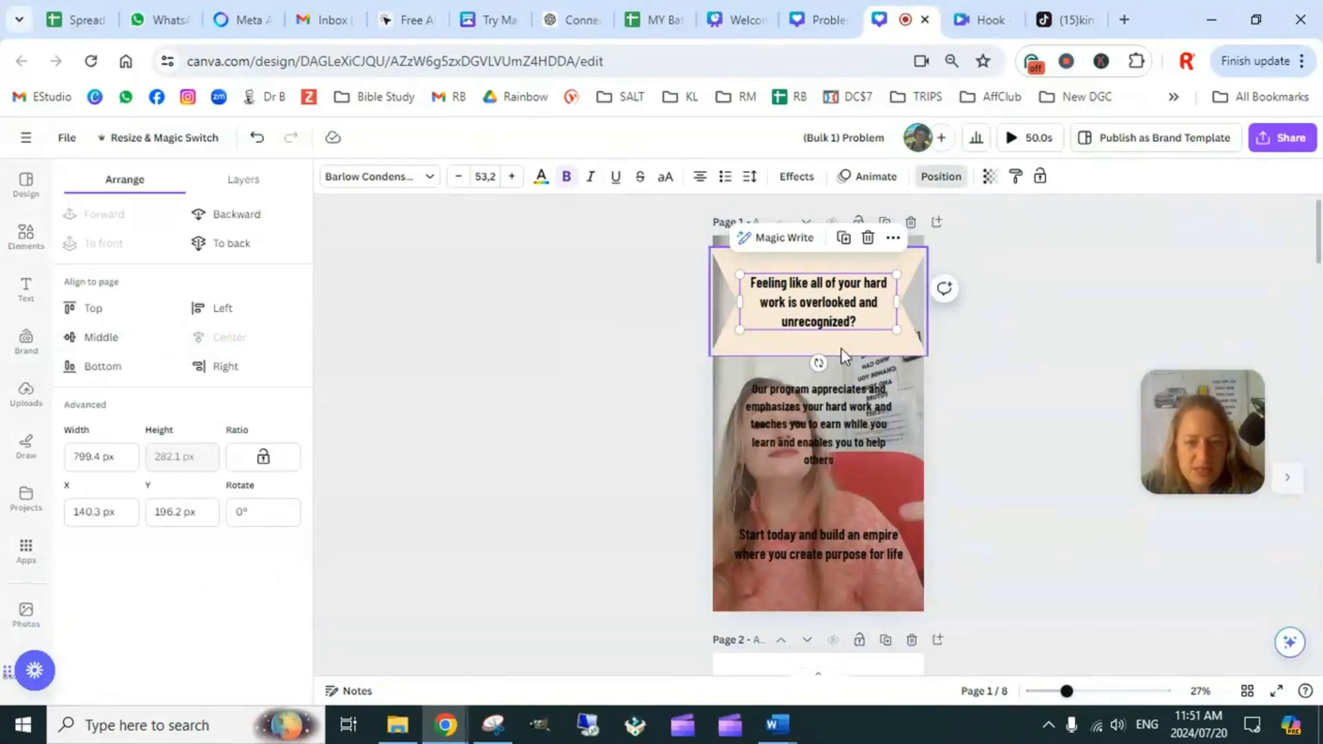
{"action": "left_click", "coordinate": [1040, 331]}
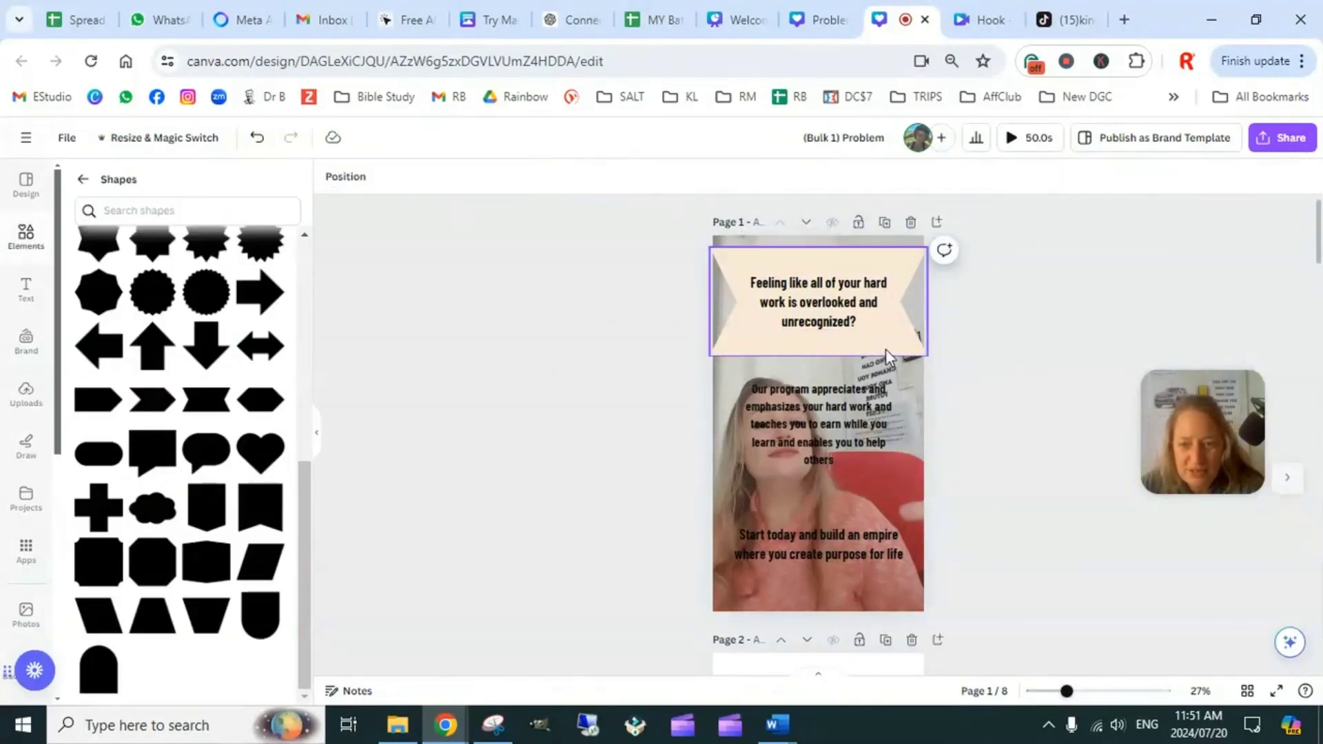
Reduce the banner's height from its lower and upper edges so it fits closely around the problem text
{"action": "left_click", "coordinate": [886, 349]}
{"action": "left_click_drag", "start_coordinate": [816, 359], "coordinate": [818, 335]}
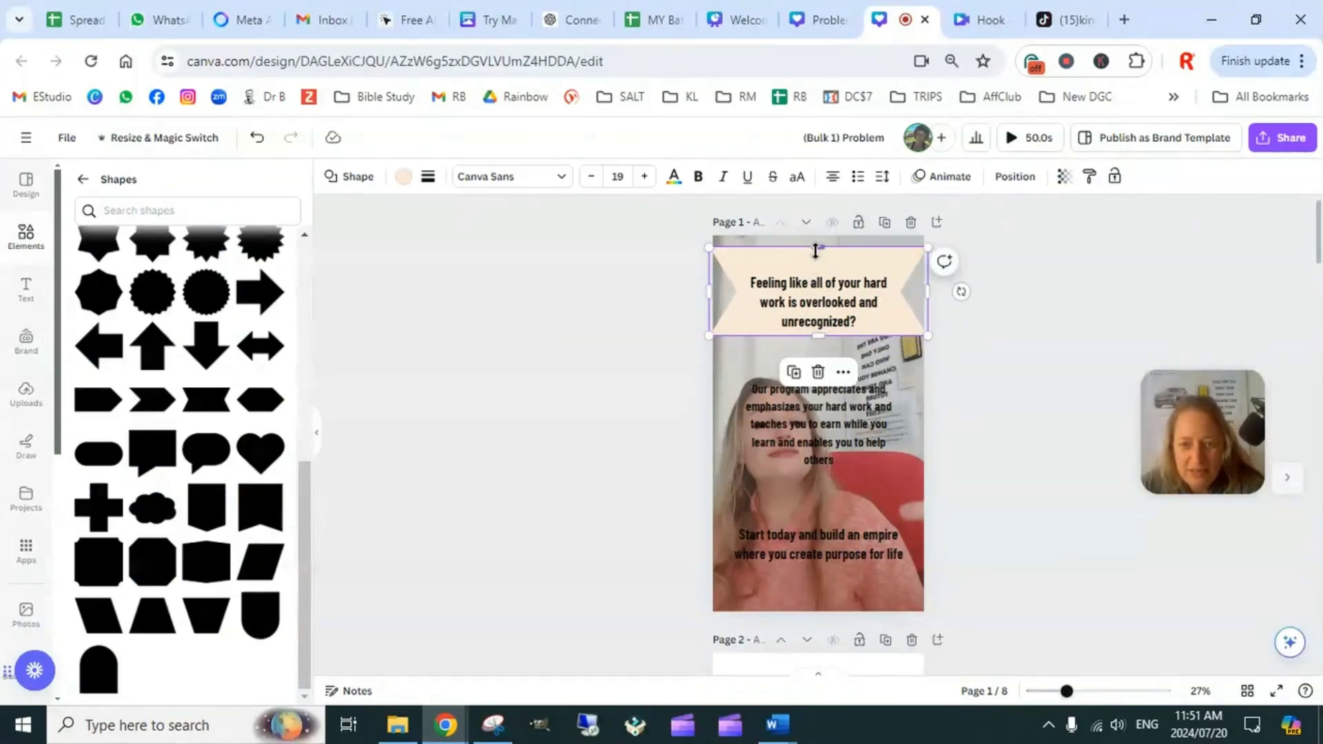
{"action": "left_click_drag", "start_coordinate": [815, 250], "coordinate": [818, 268]}
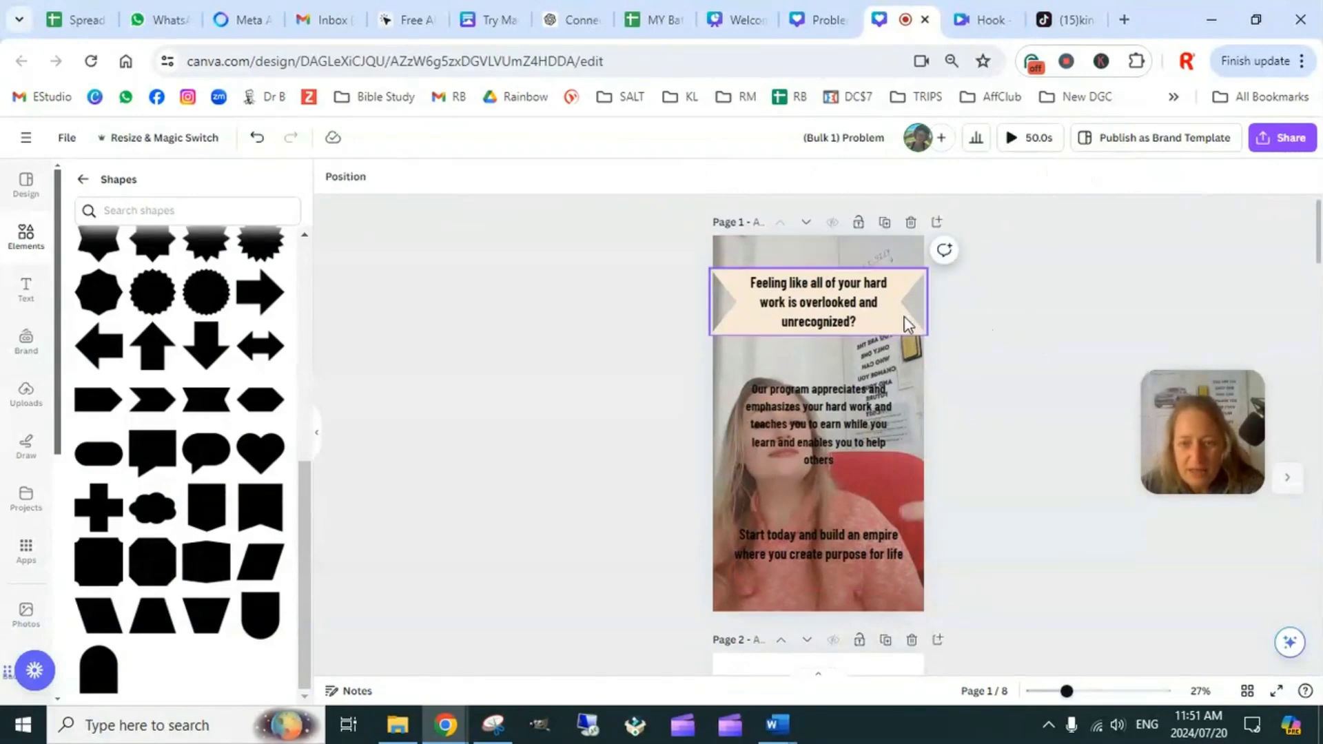
Add a Shadow effect to page 1's problem text, with shadow colour #A22F3E sampled from the red chair in the video
{"action": "left_click", "coordinate": [839, 304]}
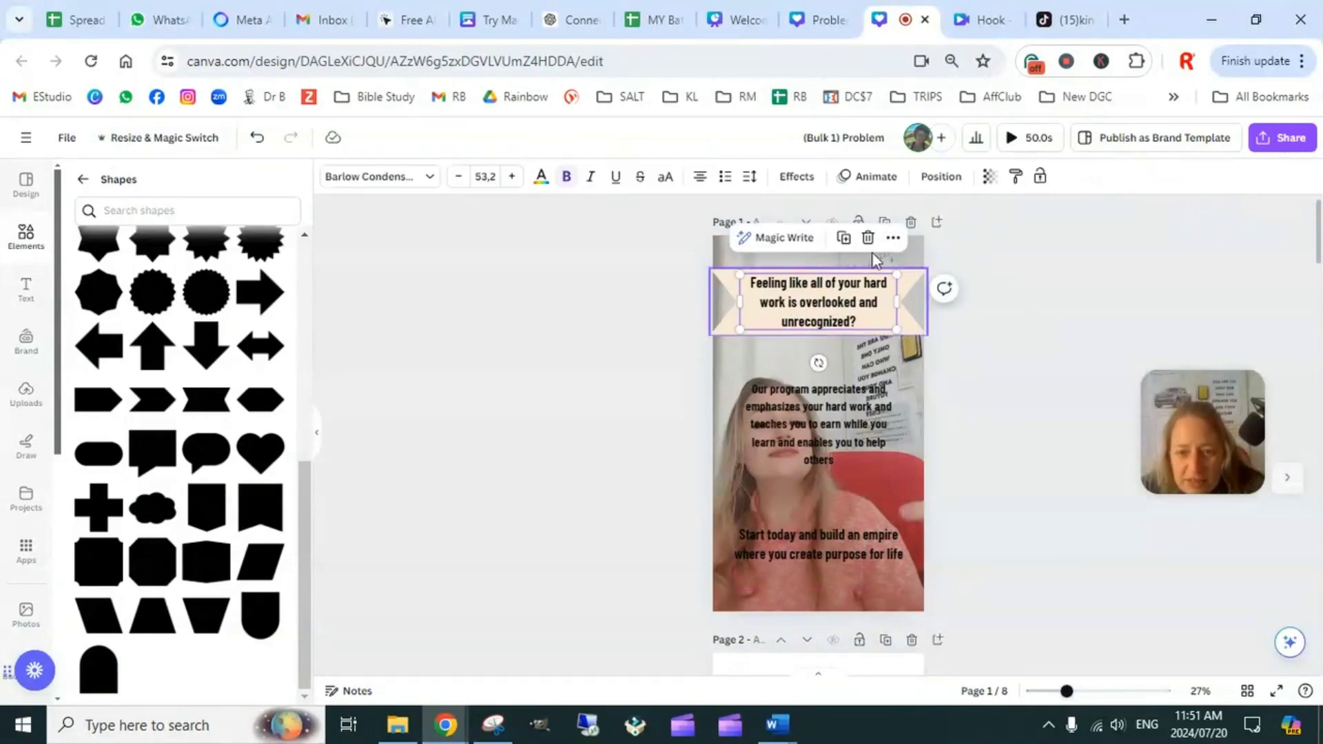
{"action": "left_click", "coordinate": [794, 185]}
{"action": "left_click", "coordinate": [172, 293]}
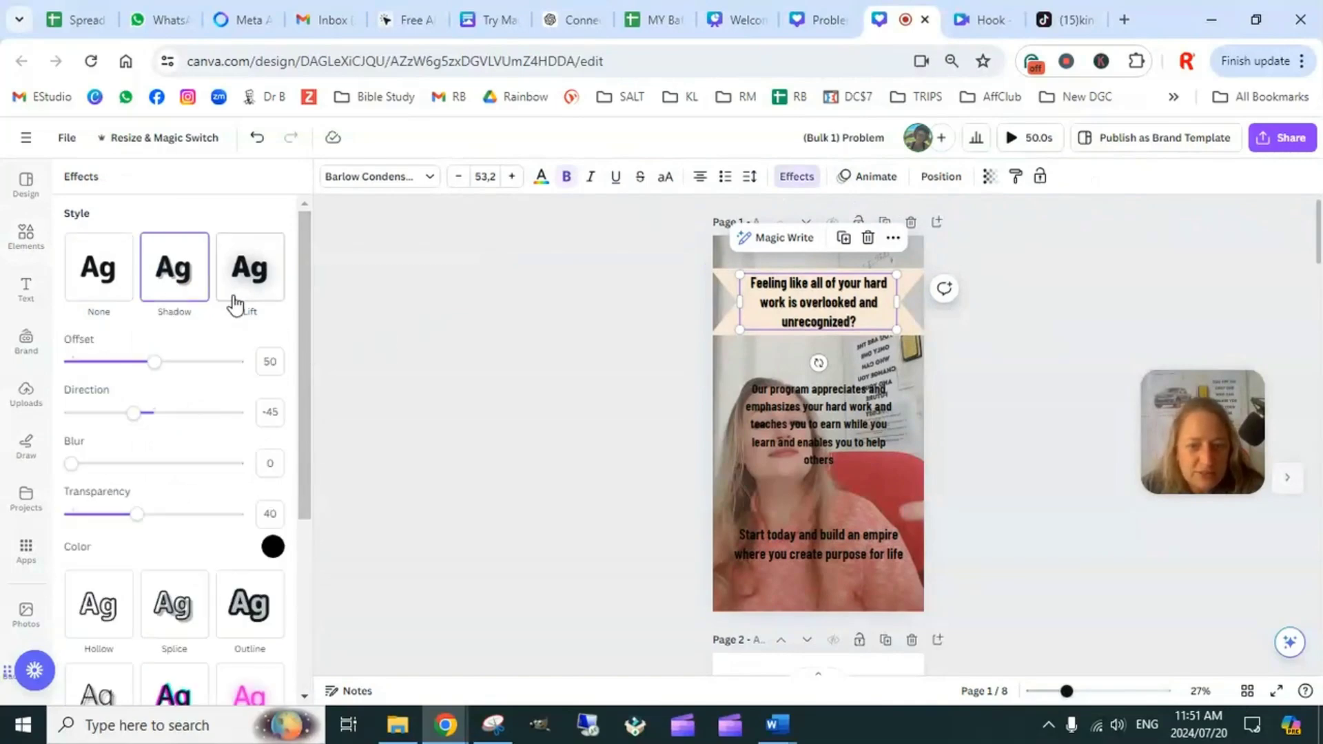
{"action": "left_click", "coordinate": [272, 548]}
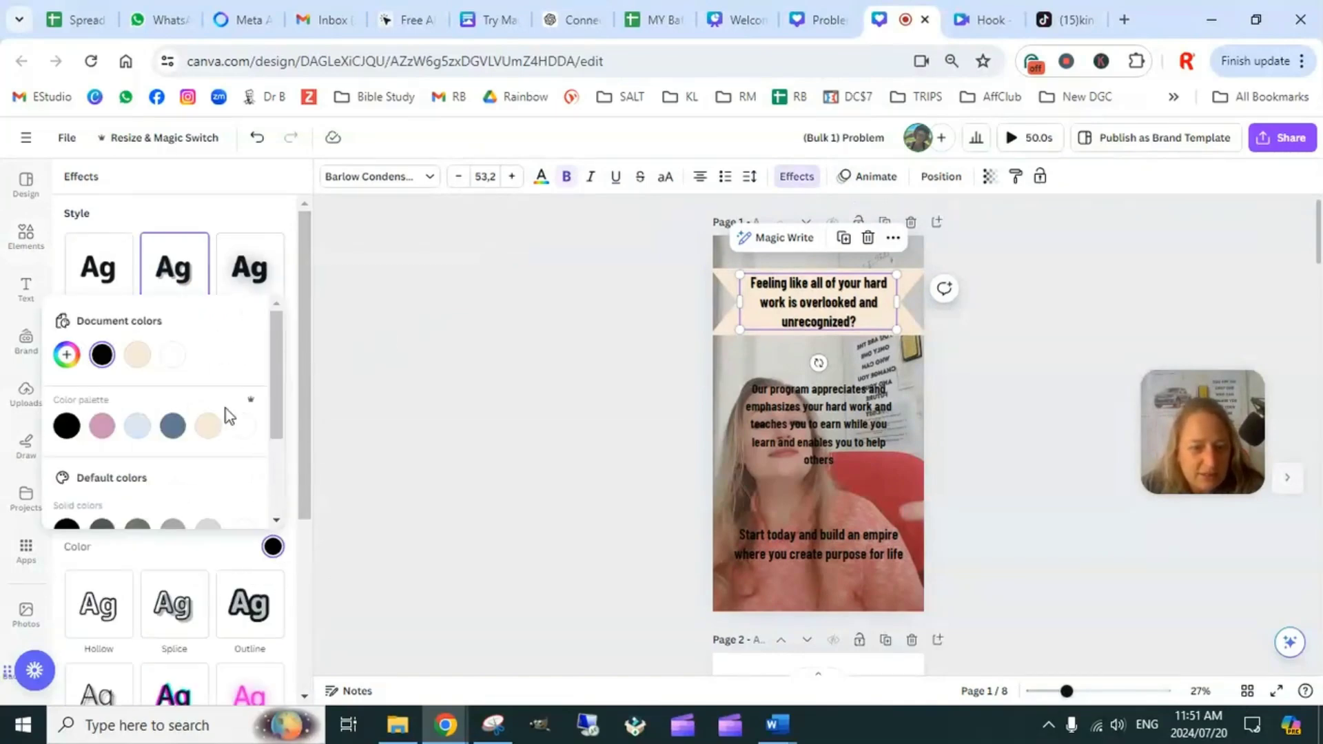
{"action": "scroll", "coordinate": [145, 413], "scroll_direction": "down", "scroll_amount": 3}
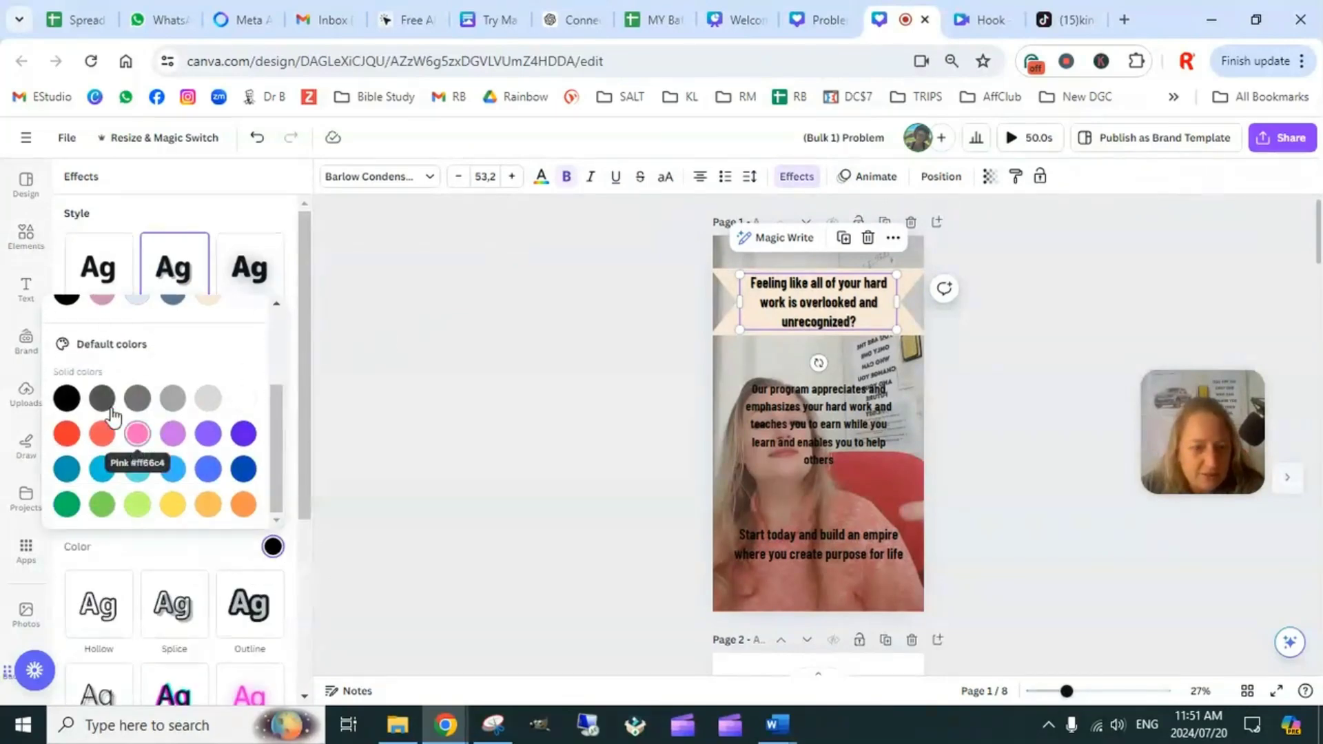
{"action": "scroll", "coordinate": [172, 452], "scroll_direction": "up", "scroll_amount": 3}
{"action": "left_click", "coordinate": [66, 355]}
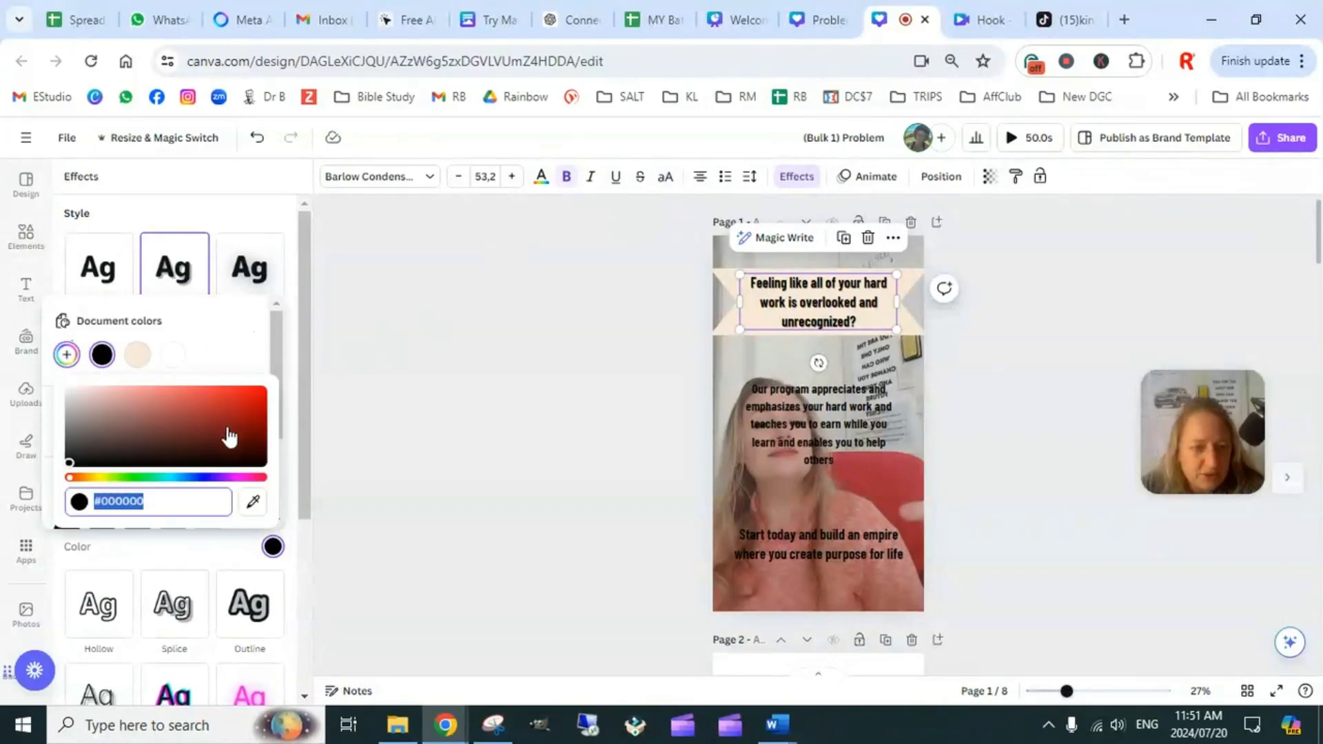
{"action": "left_click", "coordinate": [254, 503]}
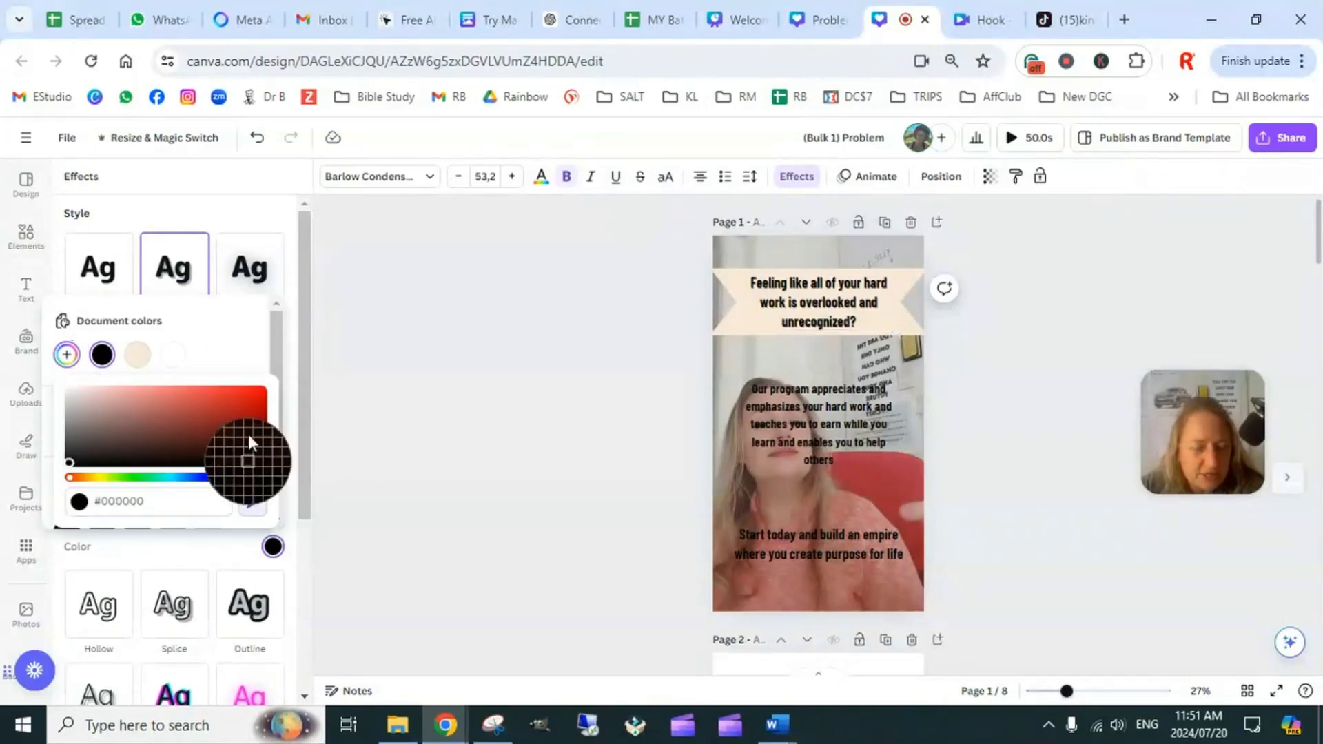
{"action": "left_click", "coordinate": [888, 484]}
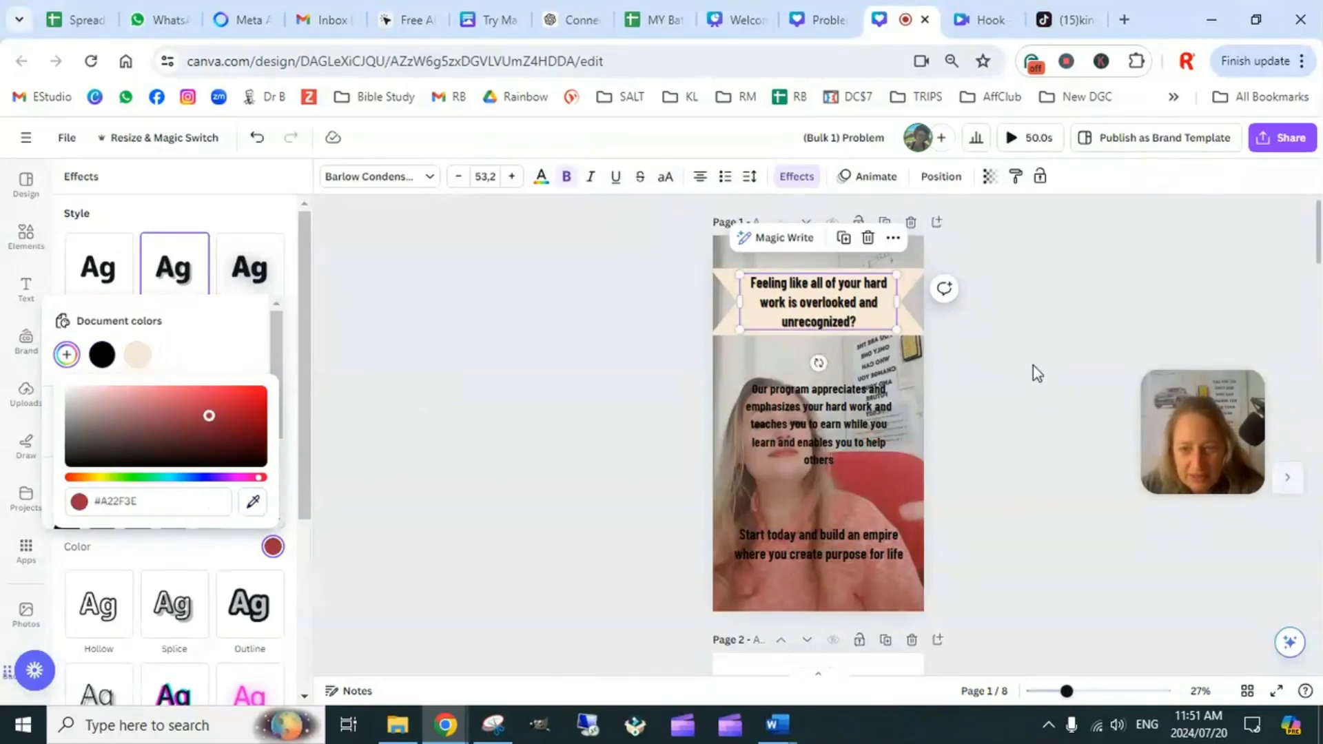
{"action": "left_click", "coordinate": [1040, 345]}
{"action": "left_click", "coordinate": [955, 275]}
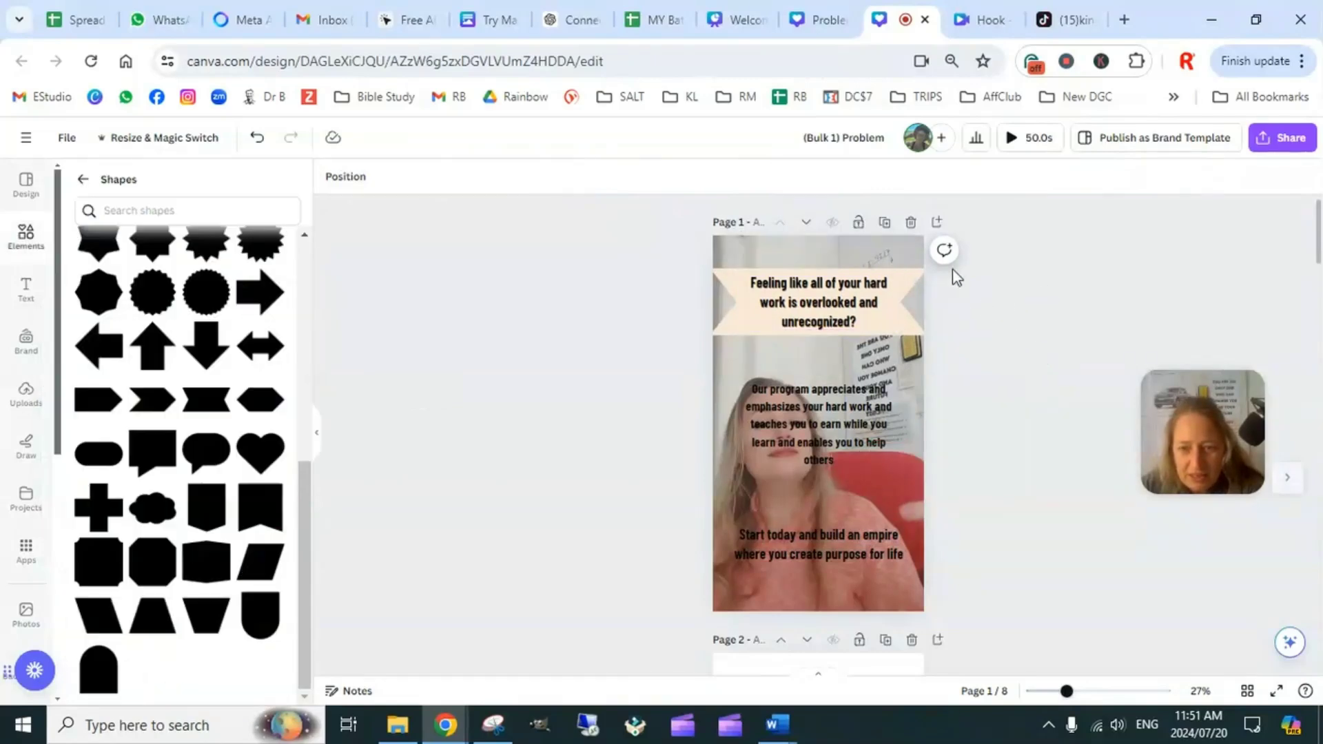
Recolour the banner behind the problem text with a brownish pink sampled from the sweater in the background video
{"action": "left_click", "coordinate": [913, 281]}
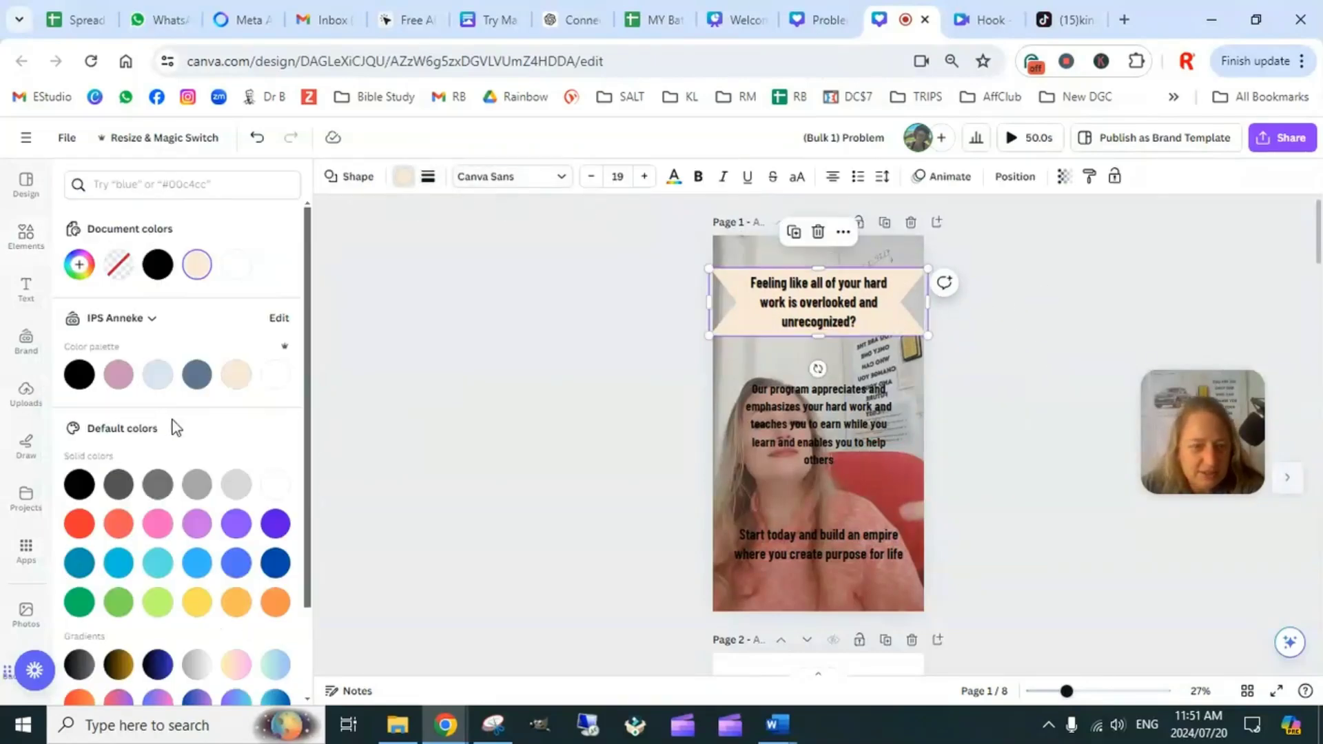
{"action": "left_click", "coordinate": [79, 264]}
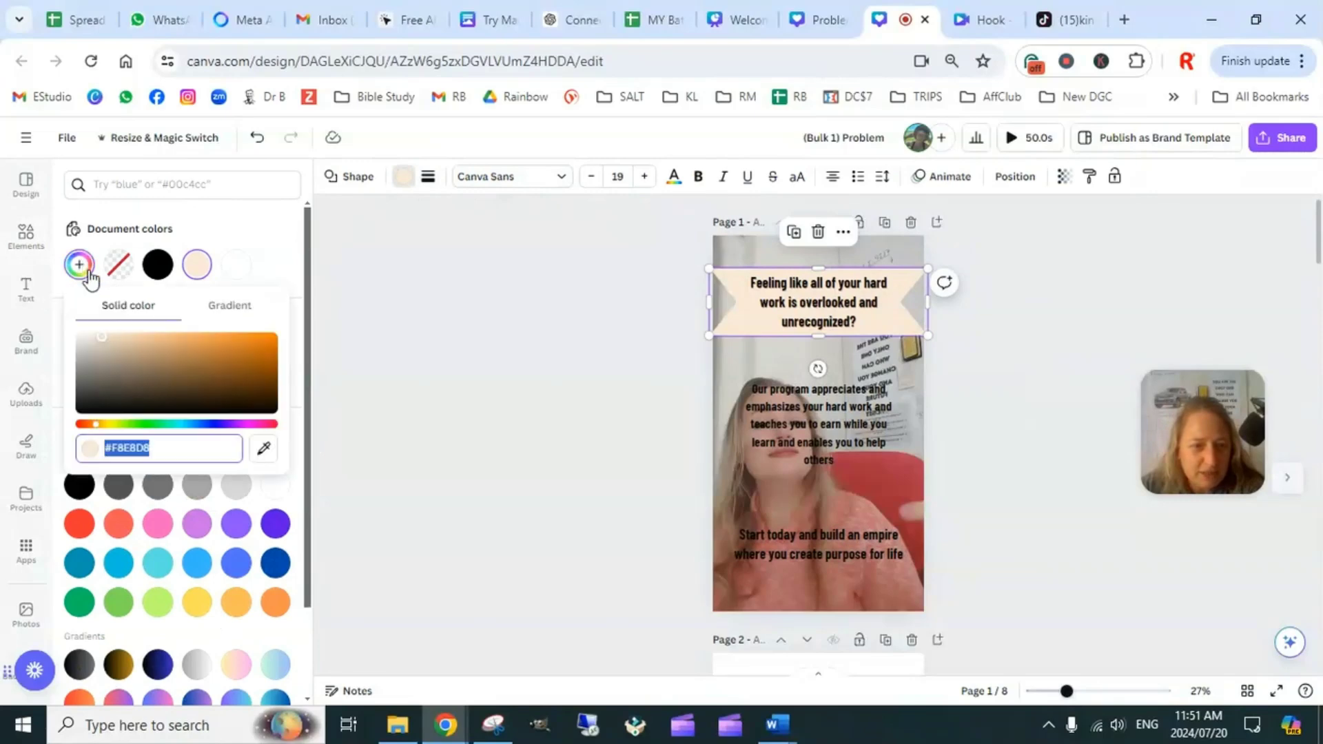
{"action": "left_click", "coordinate": [264, 455]}
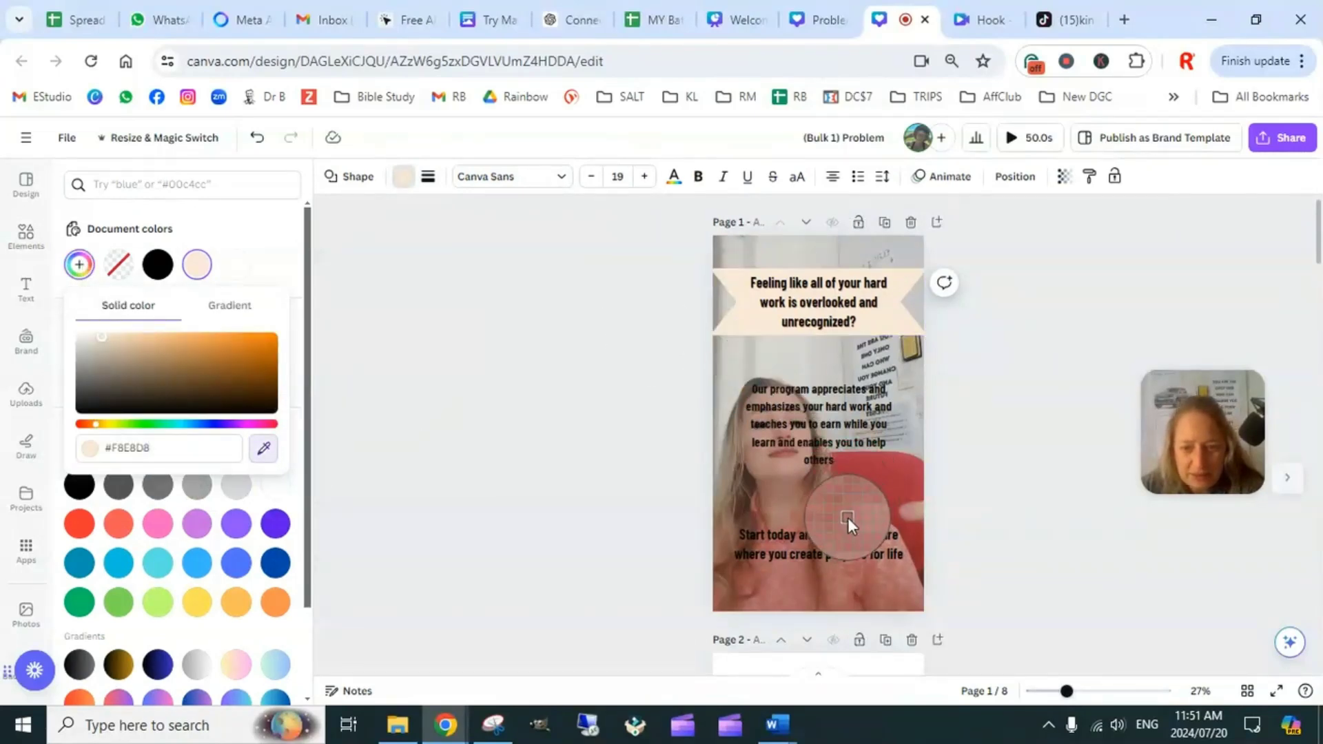
{"action": "left_click", "coordinate": [829, 588]}
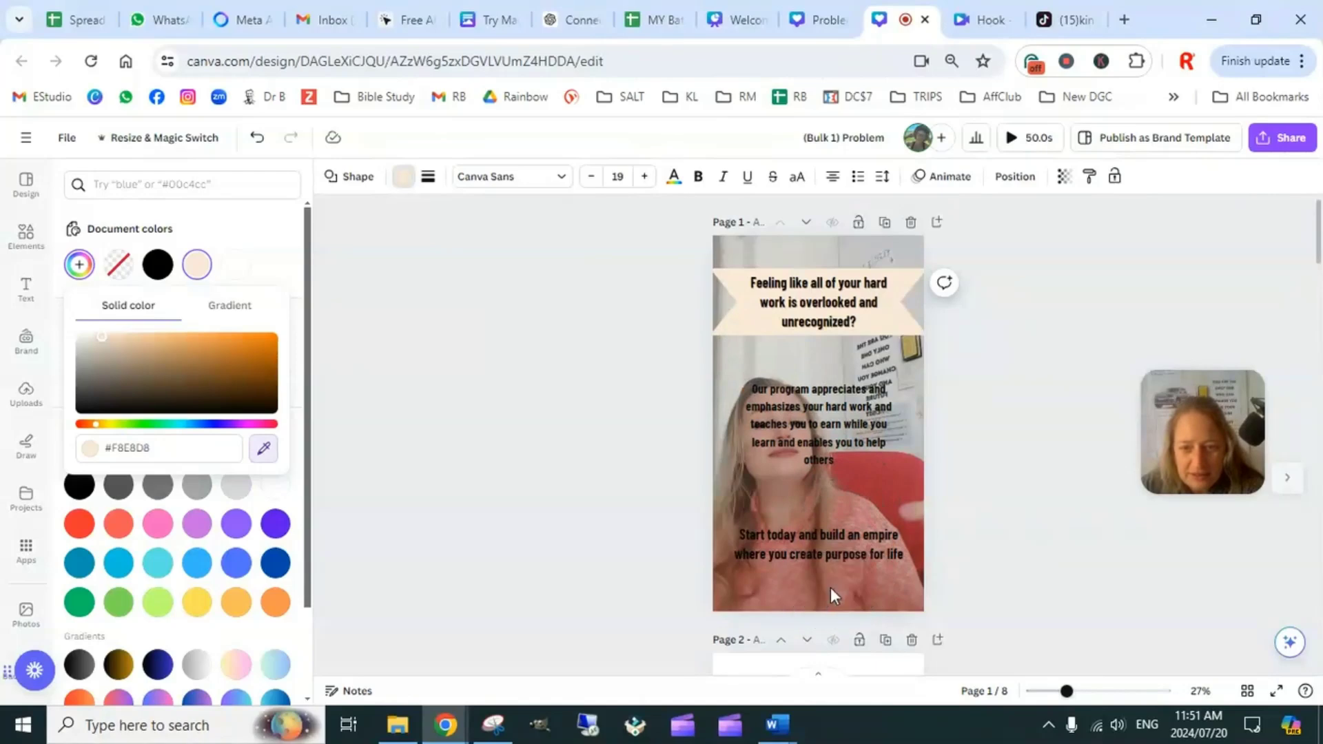
Change page 1's problem text colour to white
{"action": "left_click", "coordinate": [841, 303]}
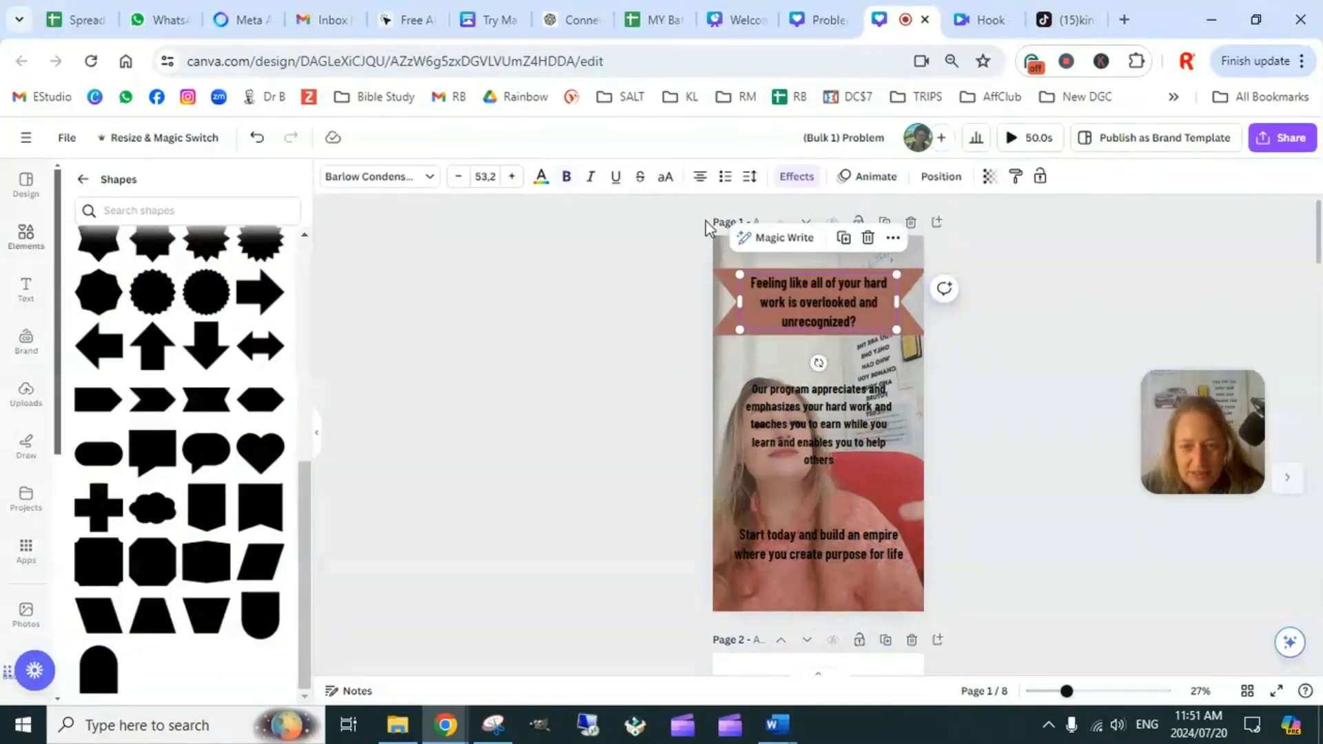
{"action": "left_click", "coordinate": [541, 177]}
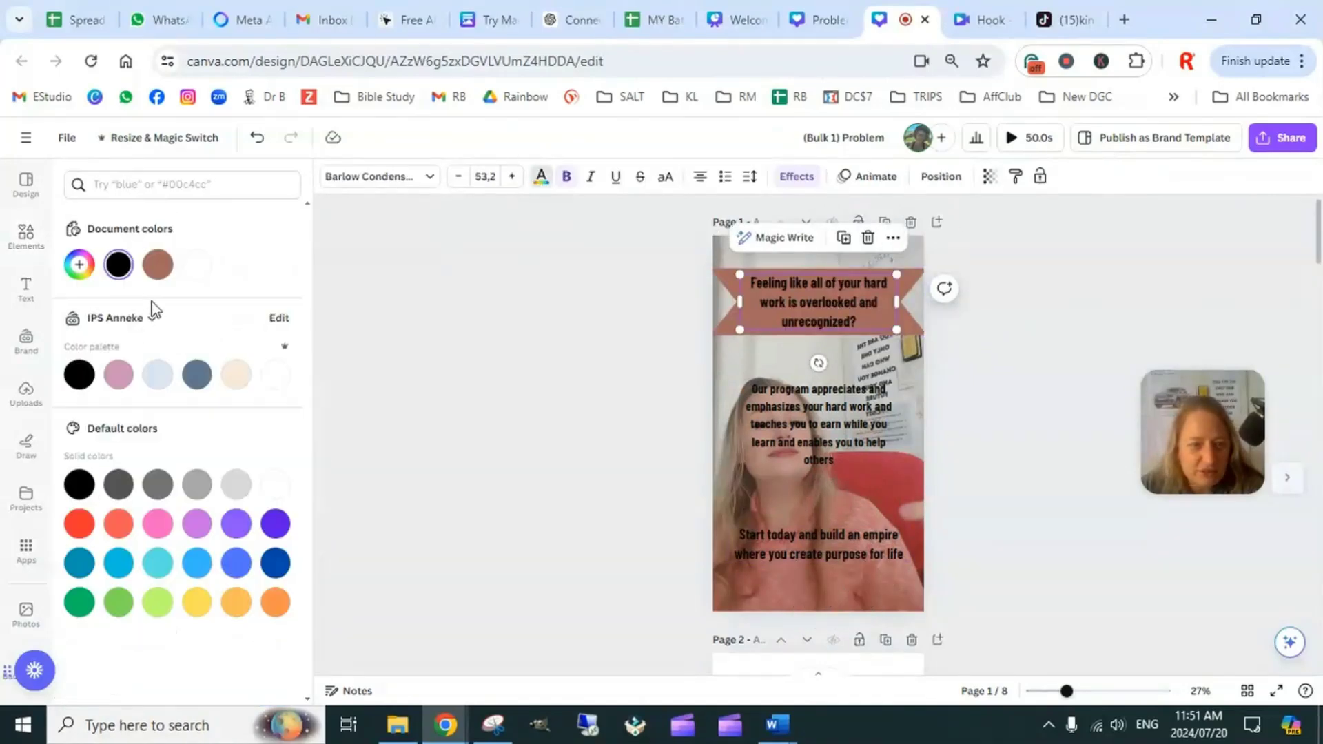
{"action": "left_click", "coordinate": [275, 377]}
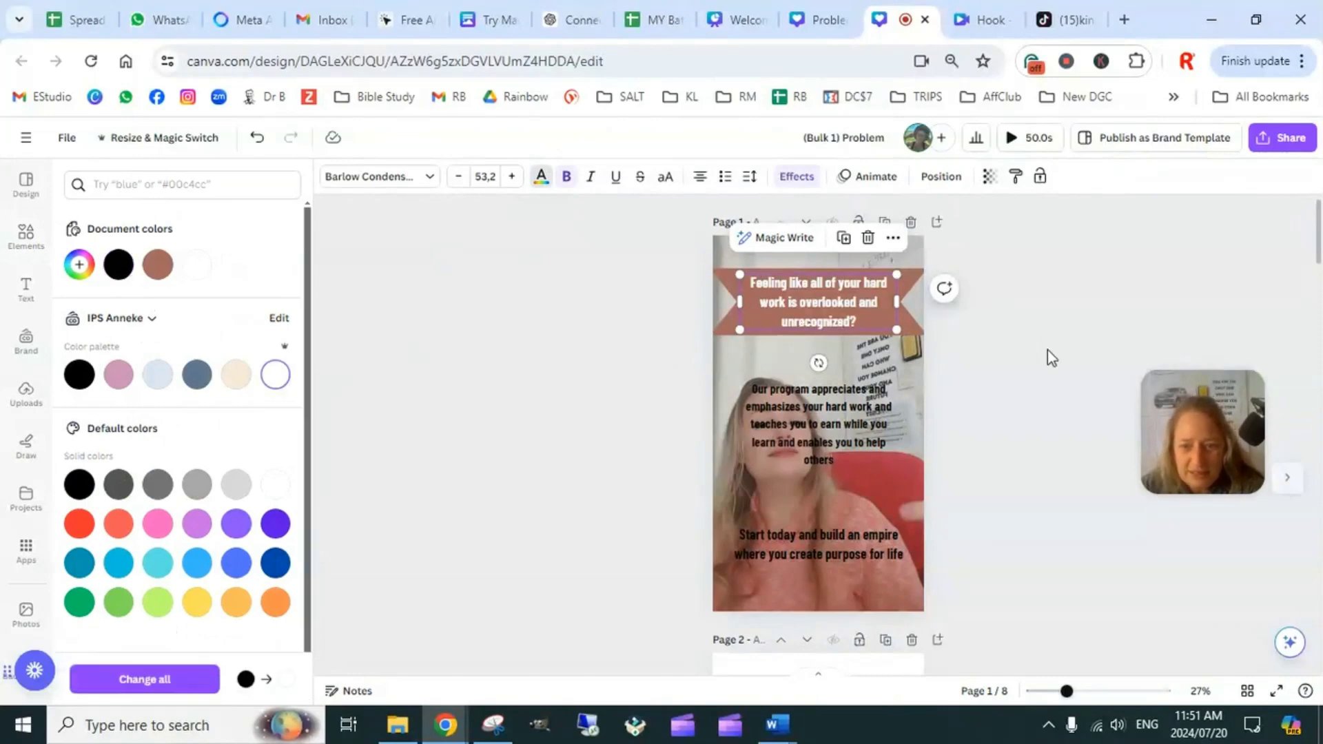
Set the problem text's shadow to black, with an offset of 68 and a direction of 48
{"action": "left_click", "coordinate": [797, 177]}
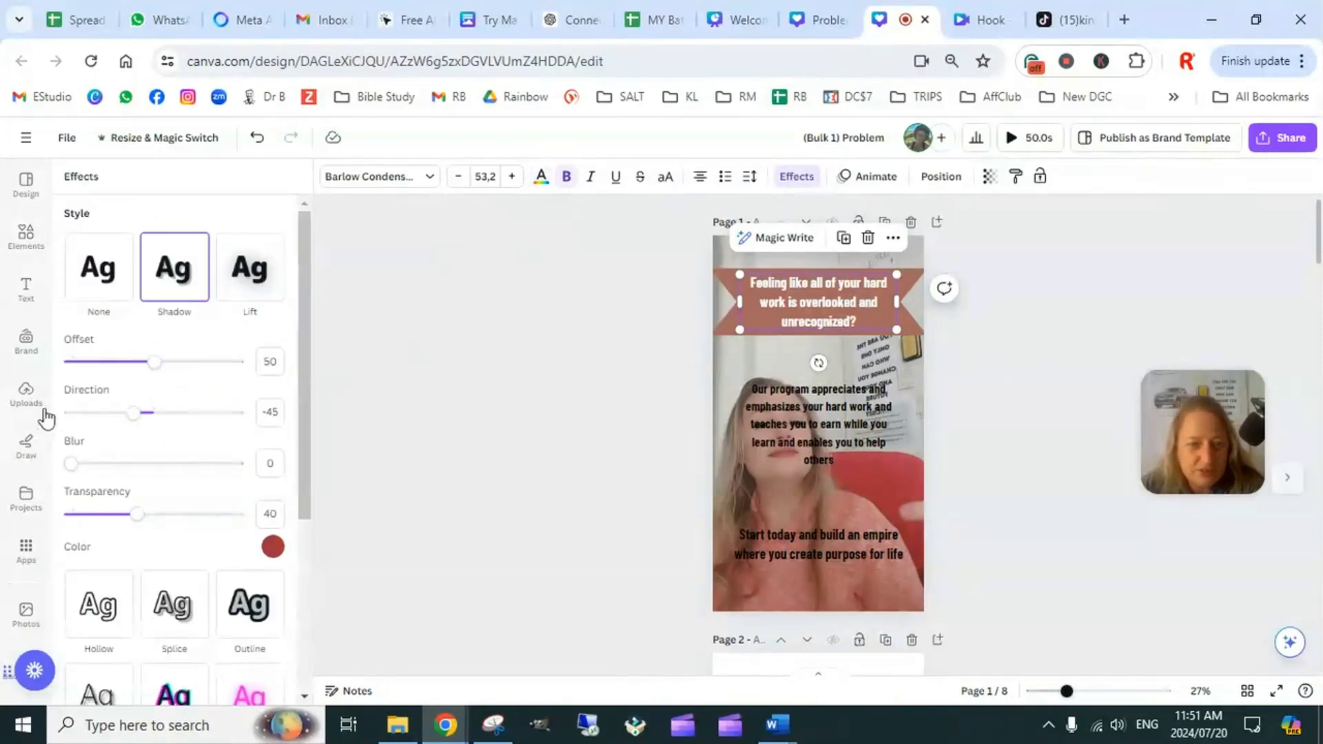
{"action": "left_click", "coordinate": [273, 546]}
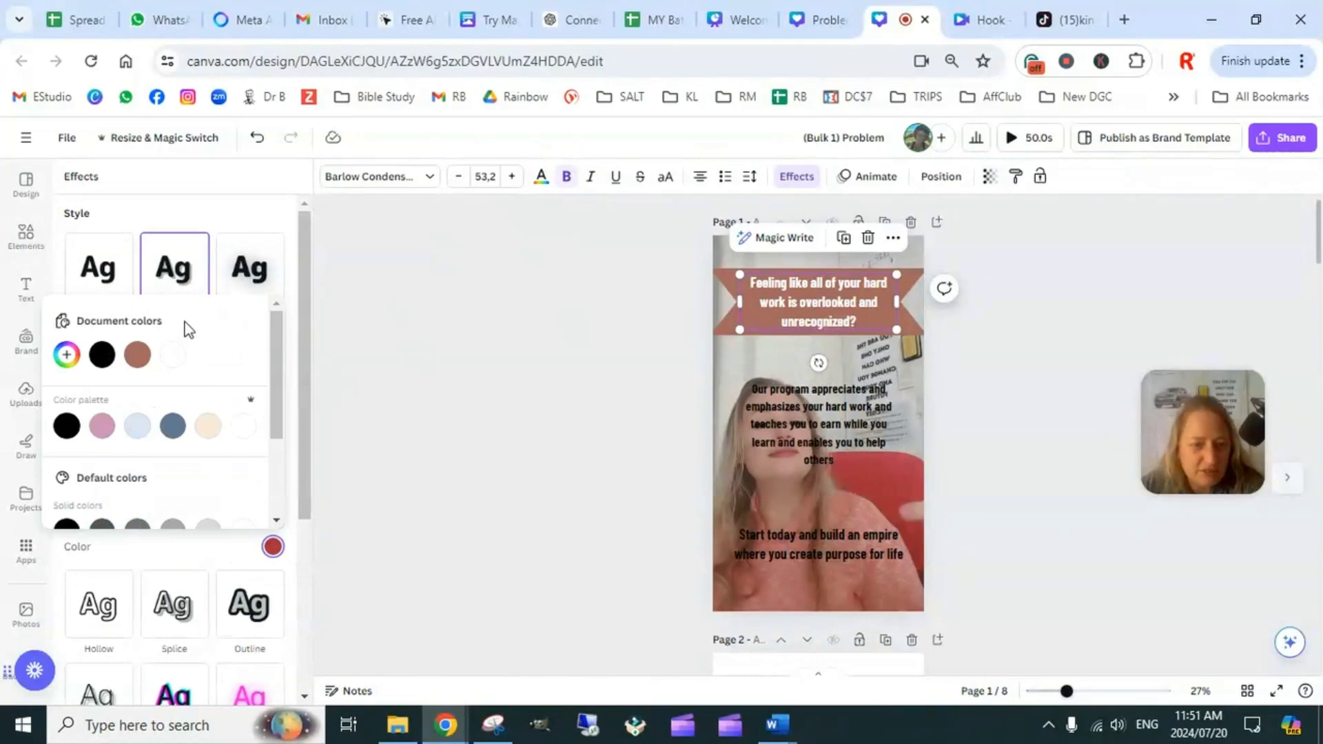
{"action": "left_click", "coordinate": [105, 356]}
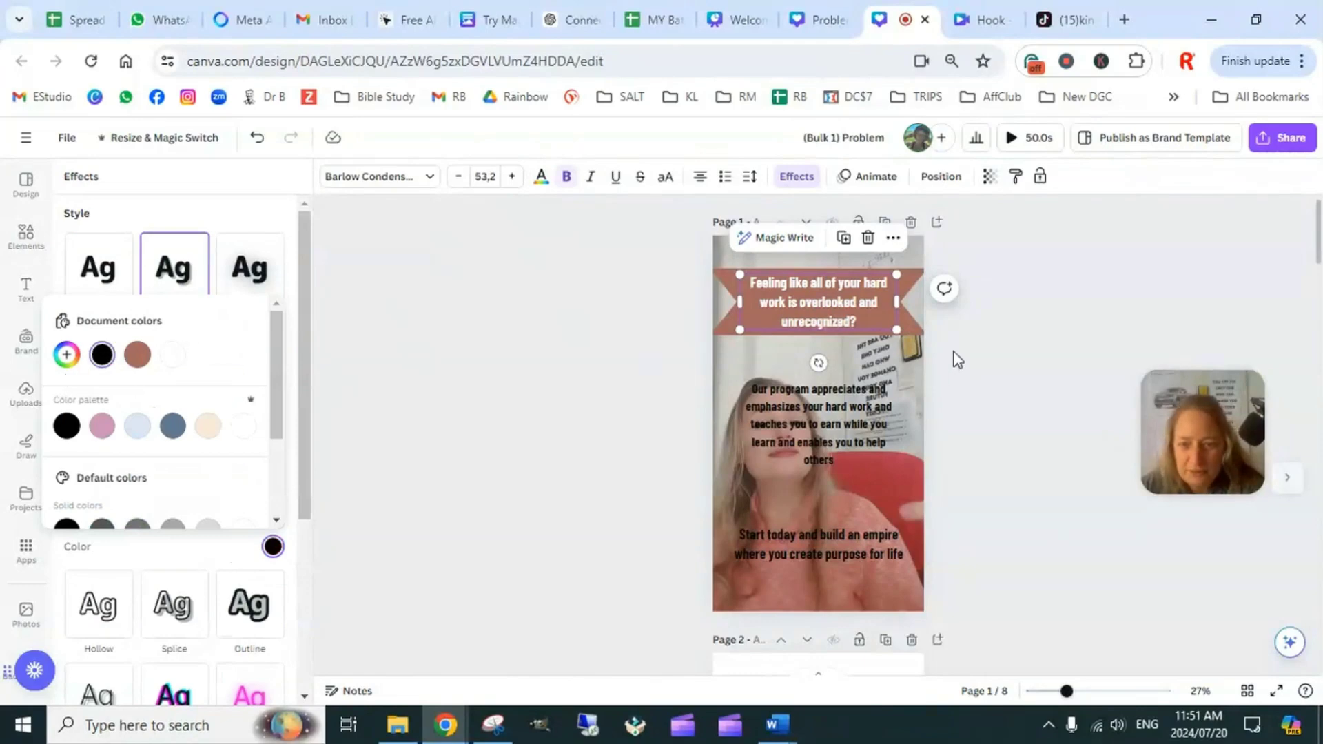
{"action": "scroll", "coordinate": [235, 414], "scroll_direction": "down", "scroll_amount": 2}
{"action": "left_click", "coordinate": [292, 434]}
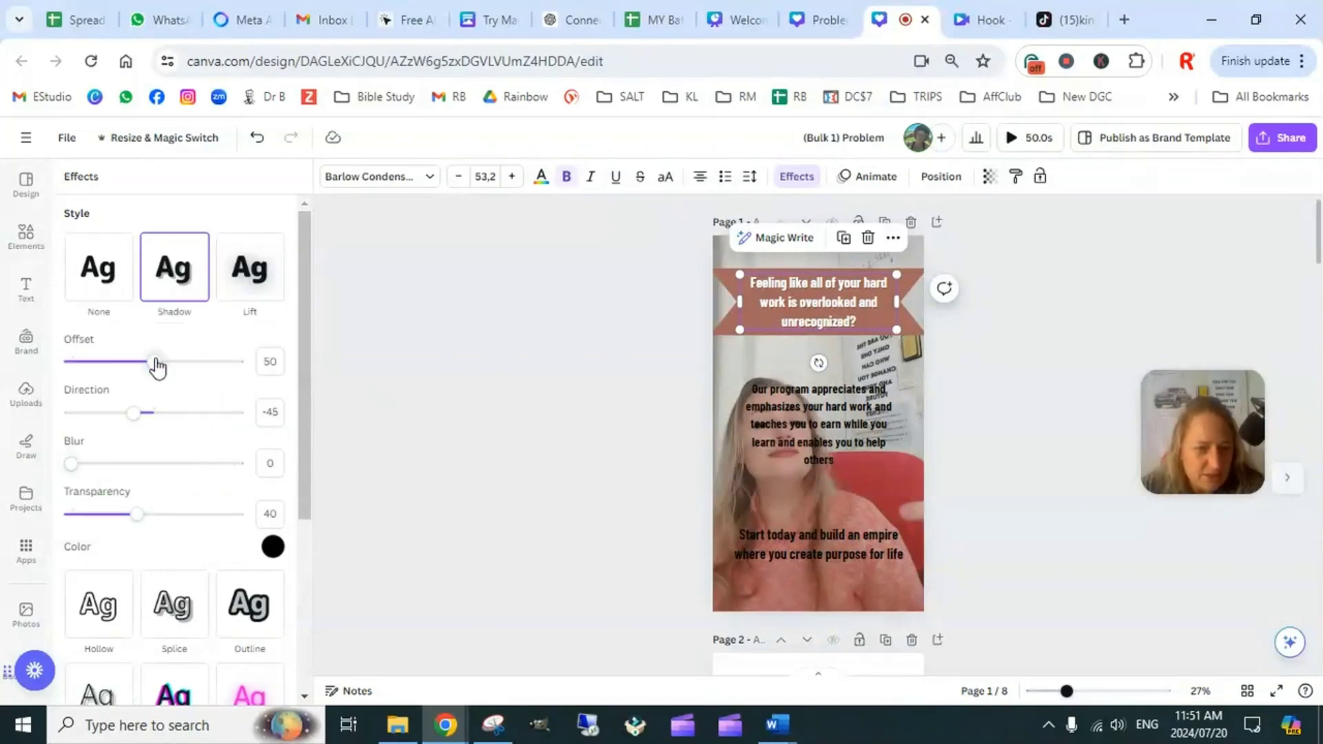
{"action": "left_click_drag", "start_coordinate": [157, 370], "coordinate": [185, 371]}
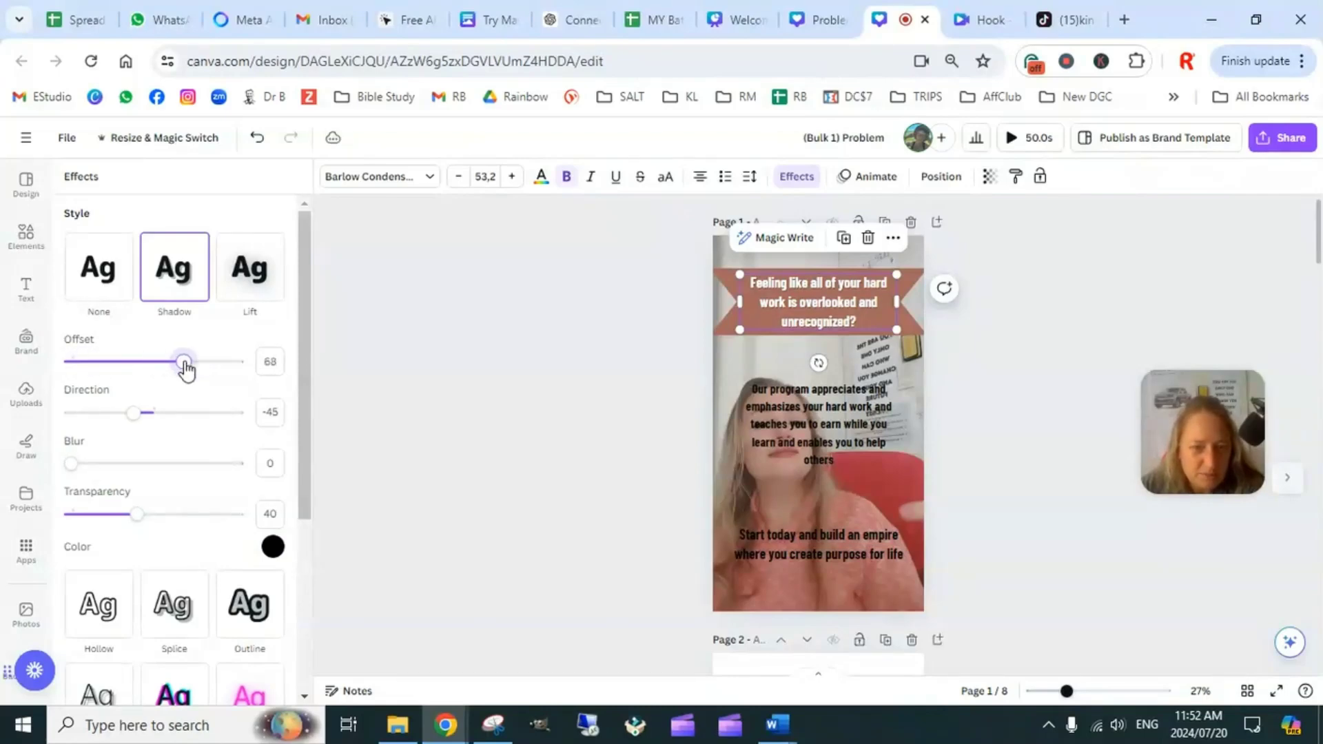
{"action": "left_click_drag", "start_coordinate": [136, 415], "coordinate": [179, 423]}
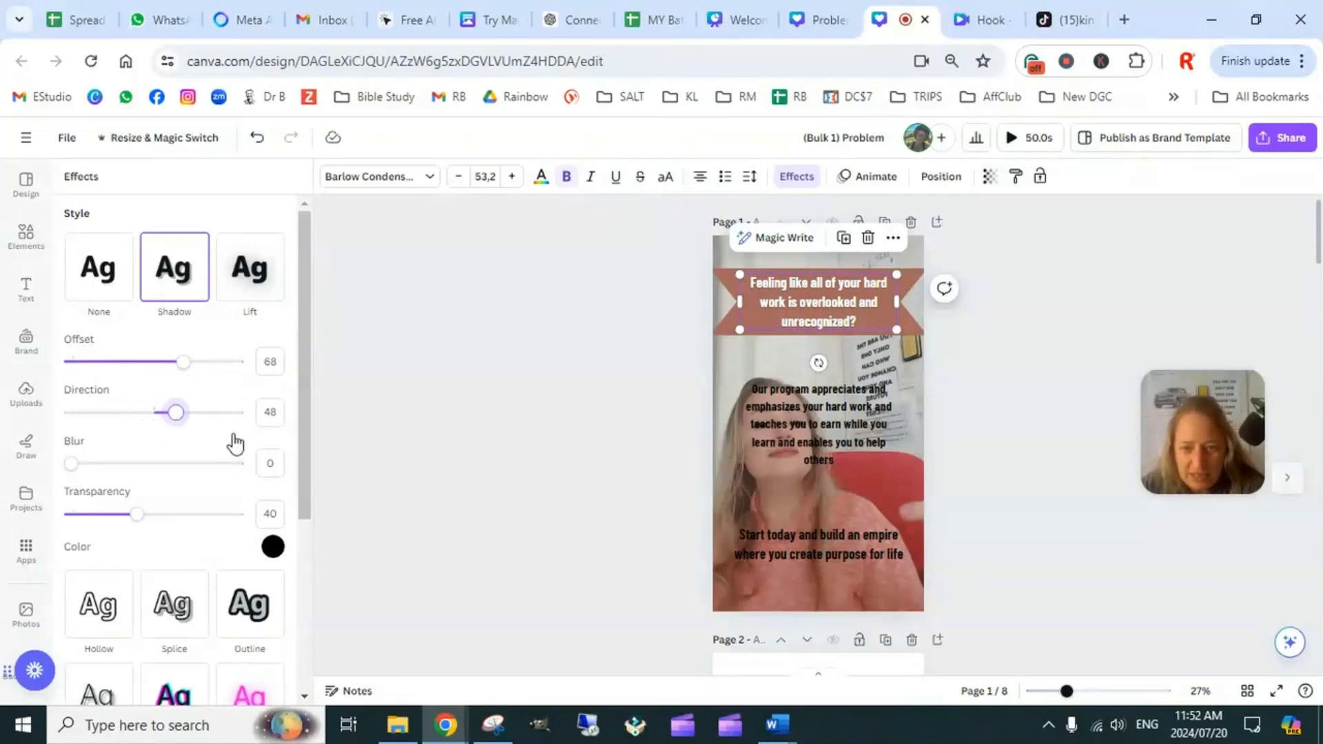
{"action": "left_click", "coordinate": [1021, 337]}
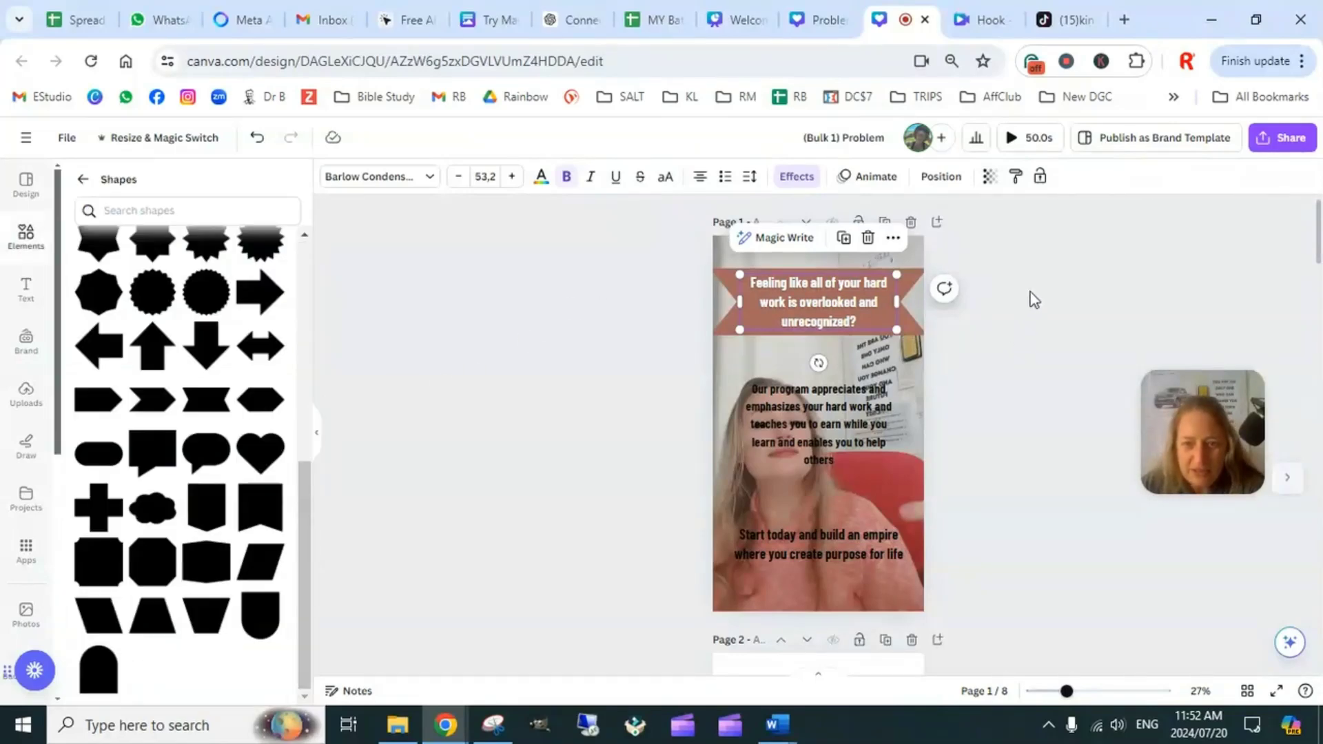
Apply the Breathe text animation to page 1's problem text
{"action": "left_click", "coordinate": [810, 308]}
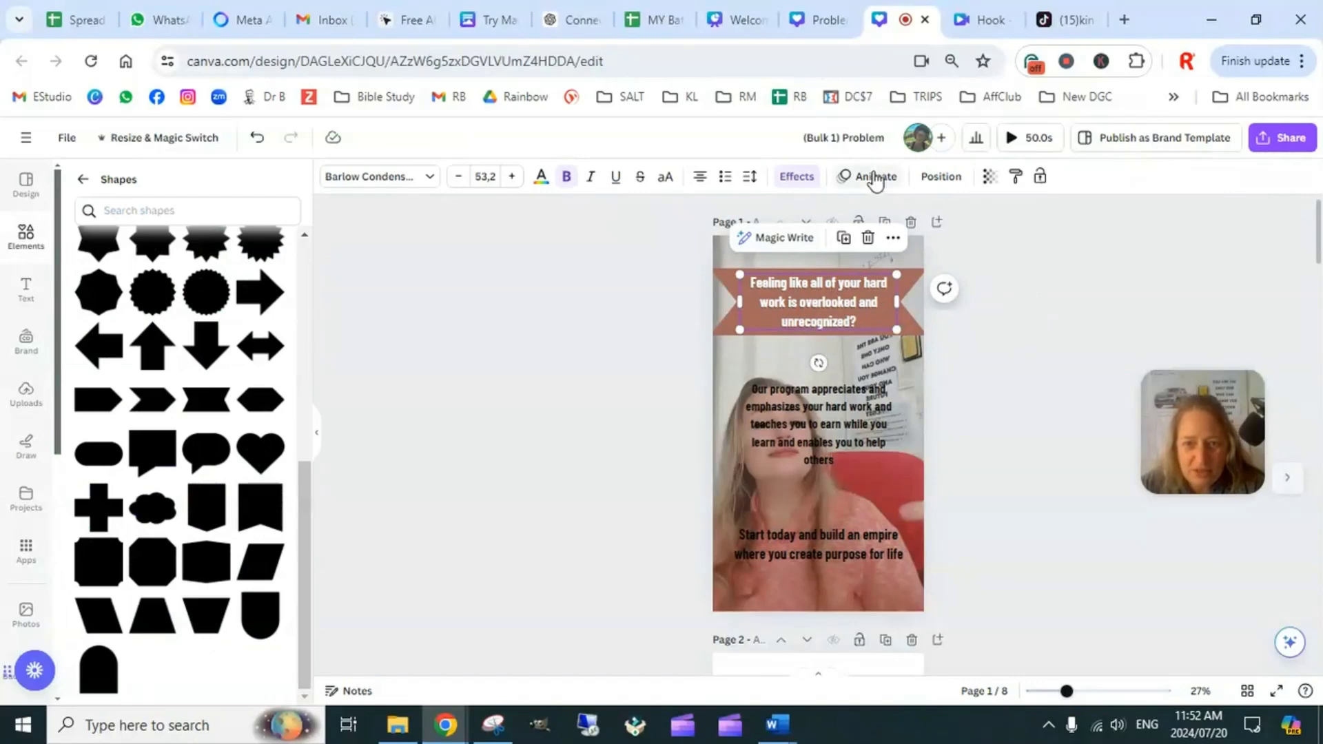
{"action": "left_click", "coordinate": [865, 176]}
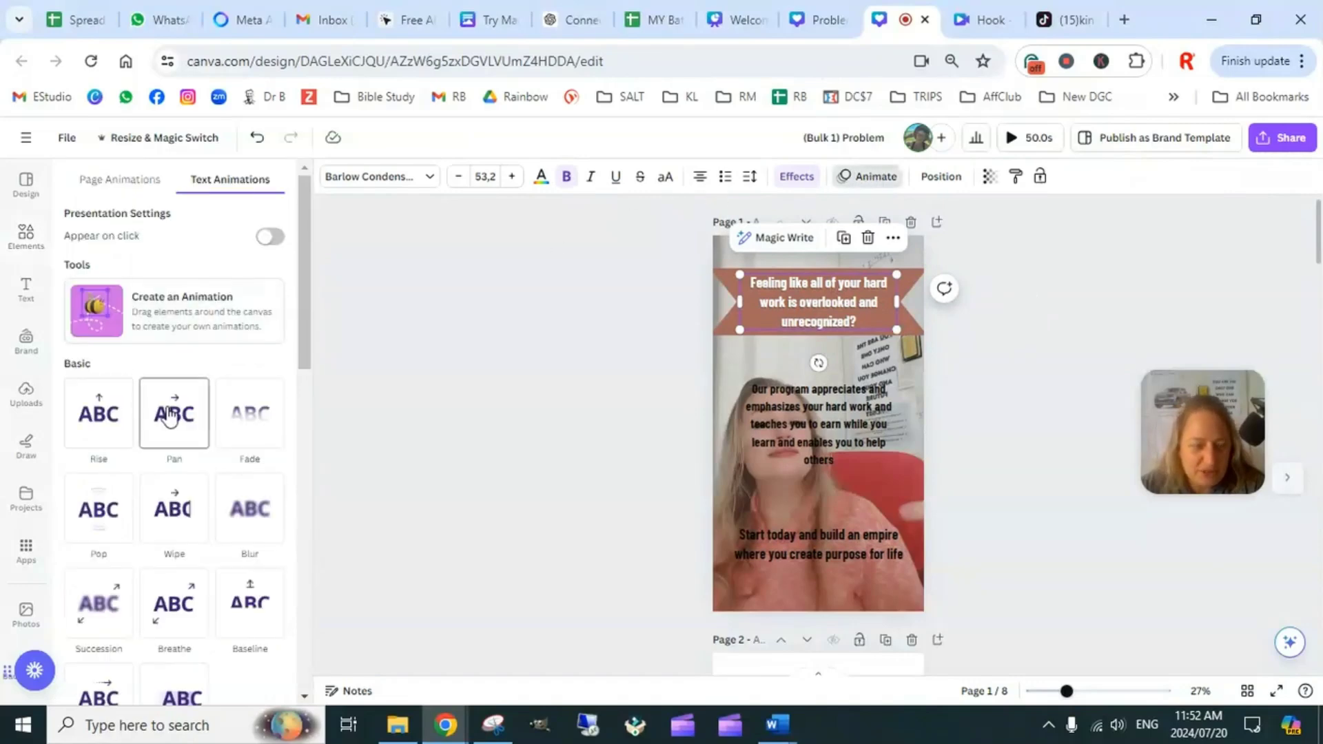
{"action": "left_click", "coordinate": [237, 403]}
{"action": "scroll", "coordinate": [231, 400], "scroll_direction": "down", "scroll_amount": 3}
{"action": "scroll", "coordinate": [231, 399], "scroll_direction": "down", "scroll_amount": 2}
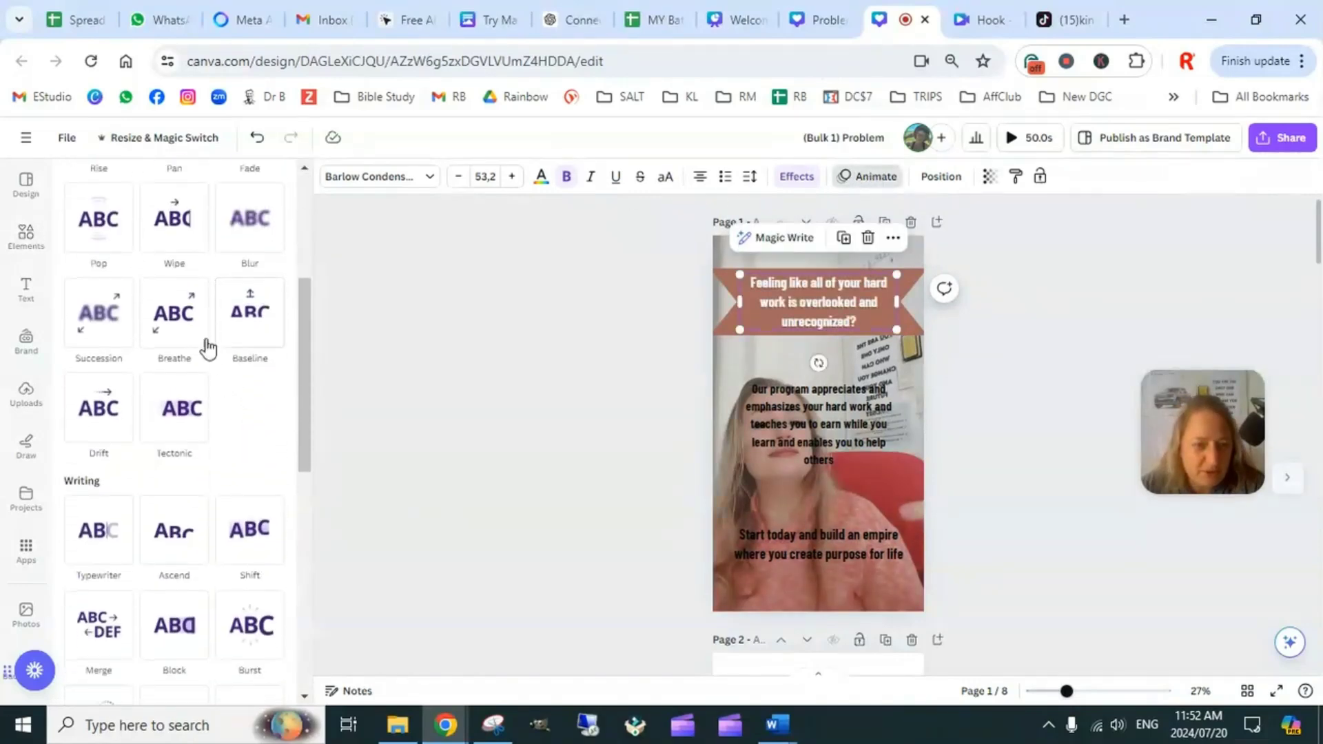
{"action": "left_click", "coordinate": [190, 329]}
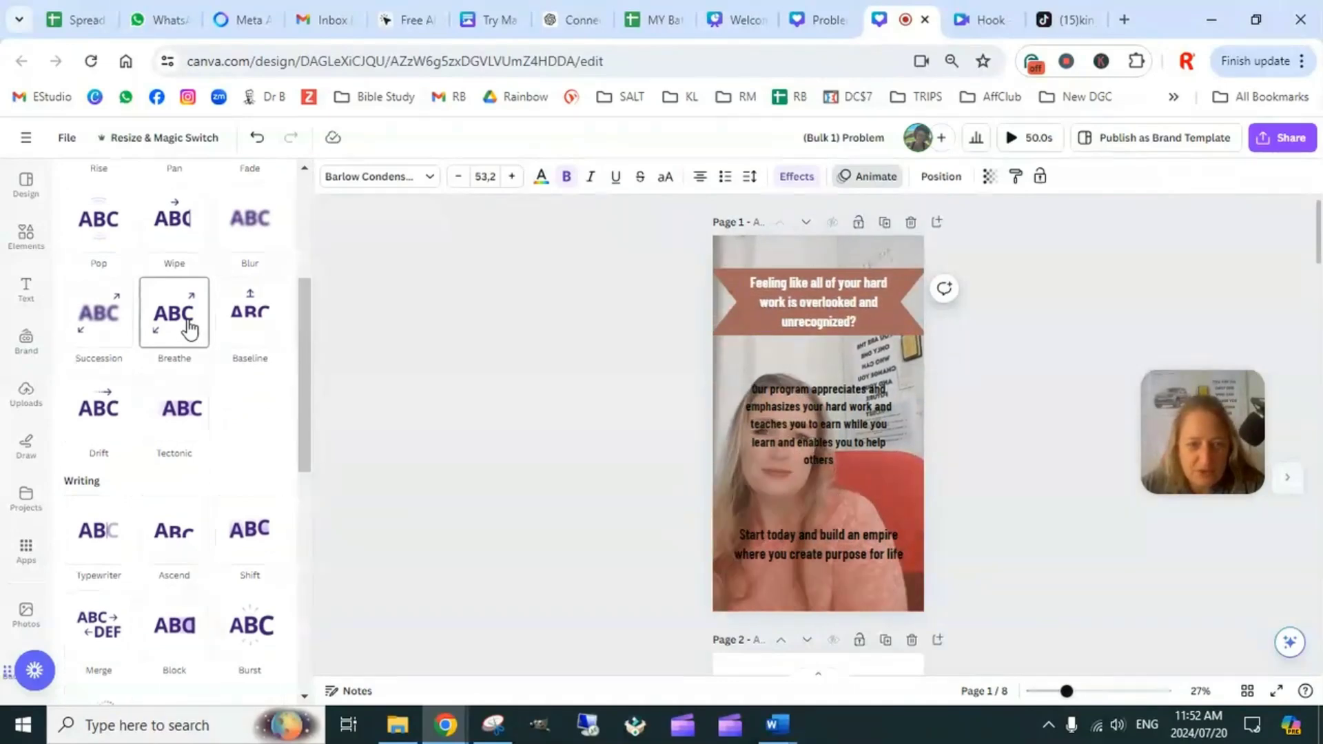
{"action": "left_click", "coordinate": [190, 329]}
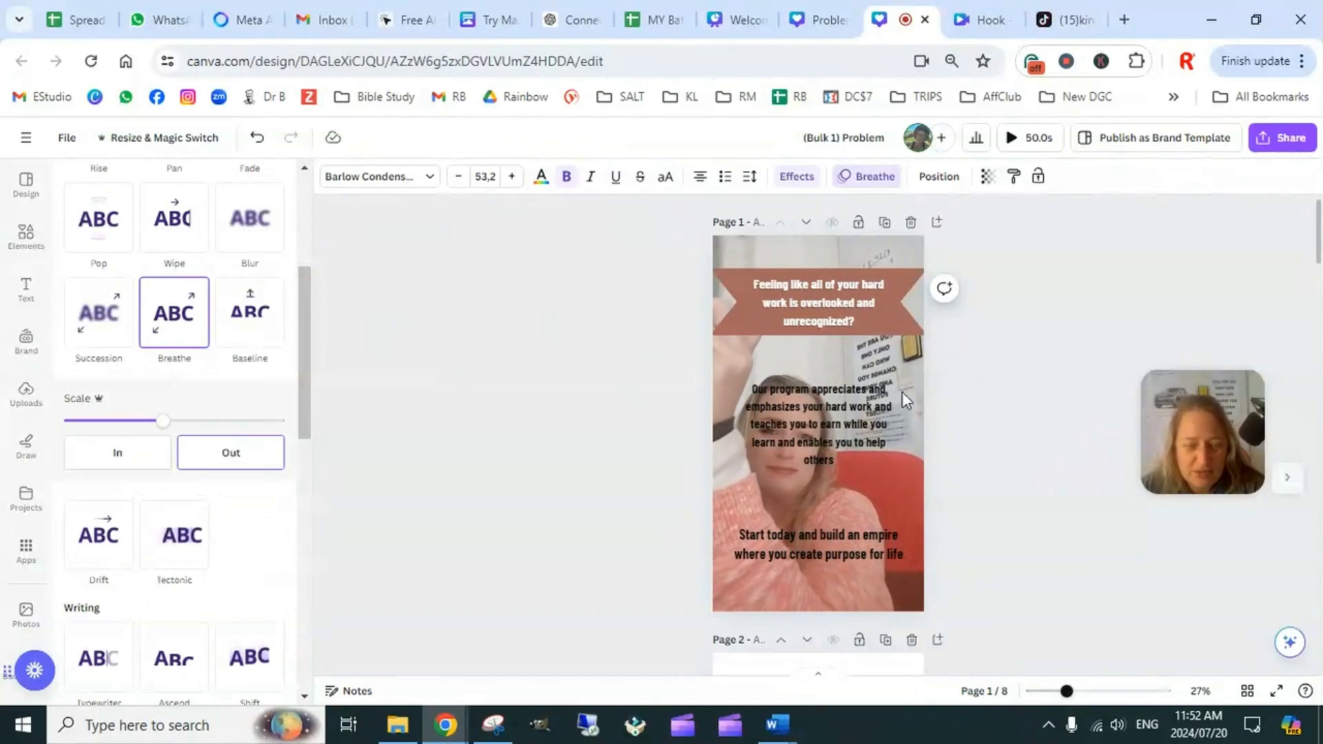
Narrow page 1's solution text box so it wraps onto eight lines and place it beside the woman's face
{"action": "left_click", "coordinate": [848, 424]}
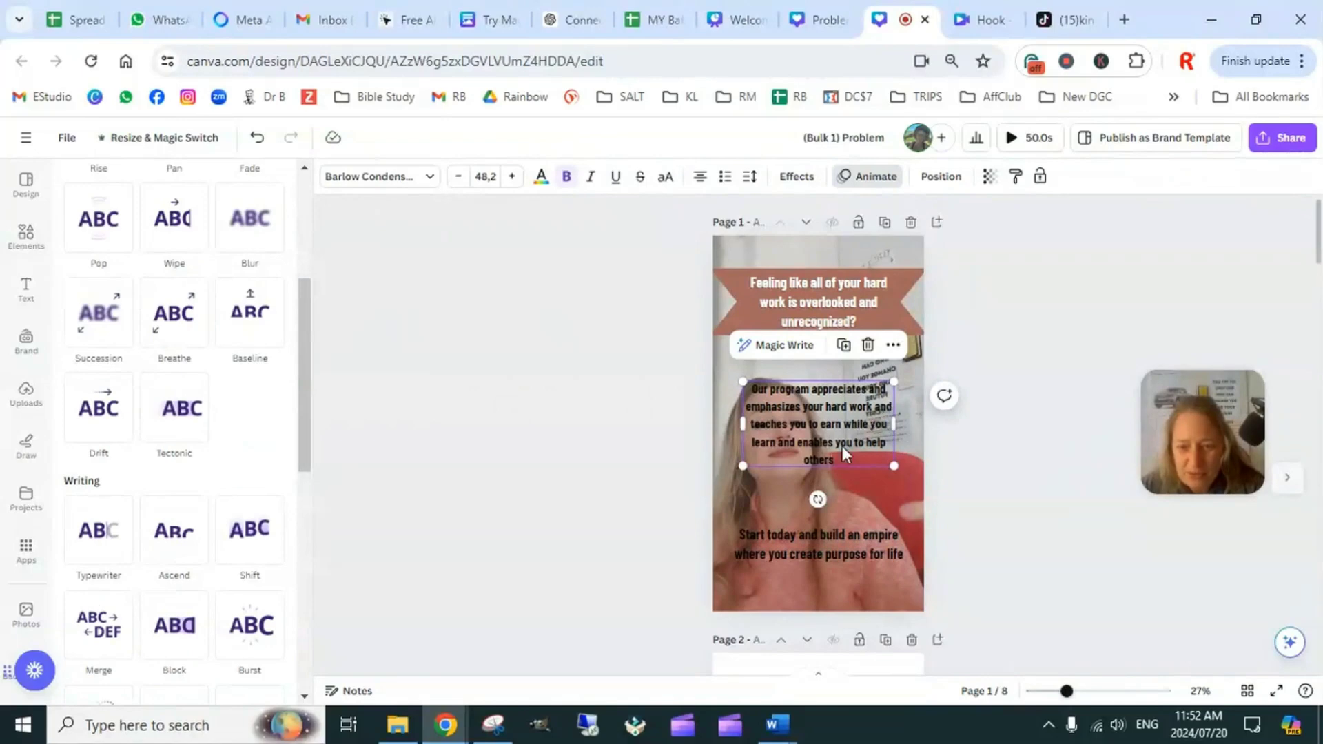
{"action": "left_click_drag", "start_coordinate": [743, 424], "coordinate": [866, 424]}
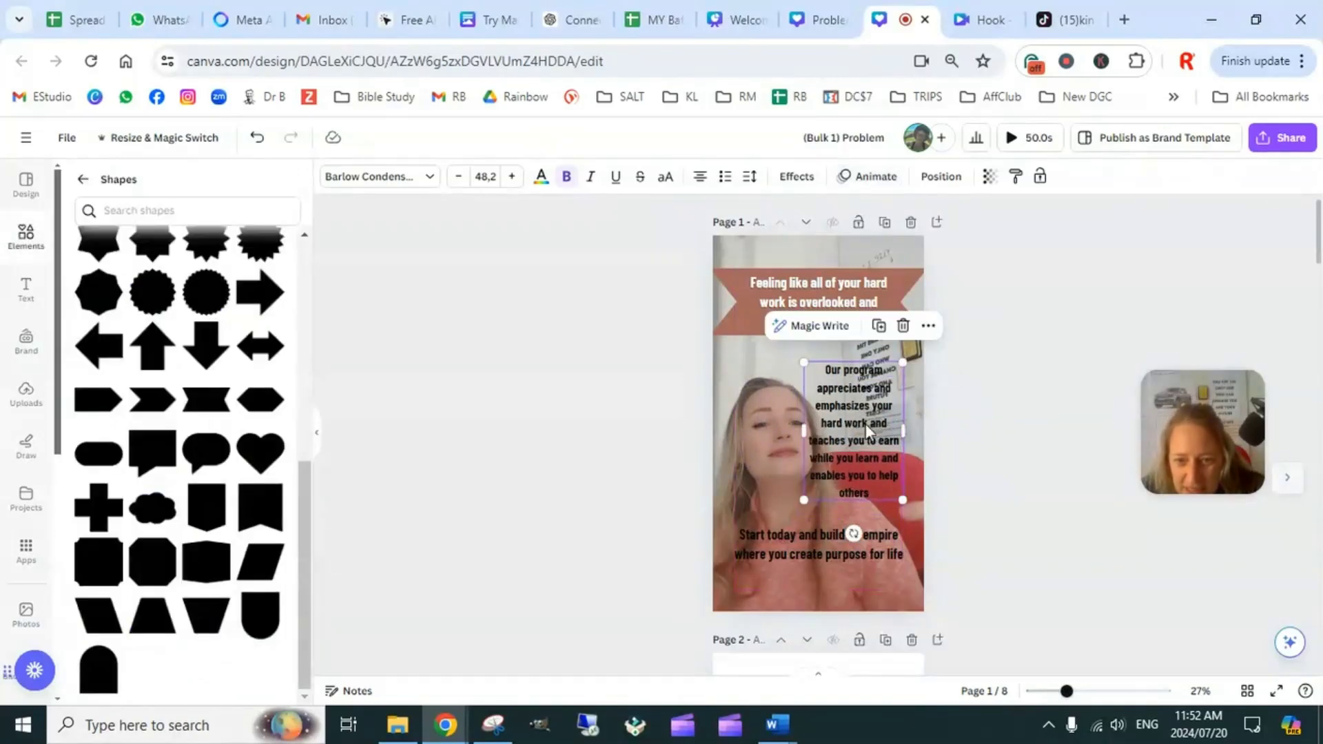
Apply the Outline effect to page 1's solution text in the default pink #ff66c4
{"action": "left_click", "coordinate": [791, 178]}
{"action": "left_click", "coordinate": [248, 361]}
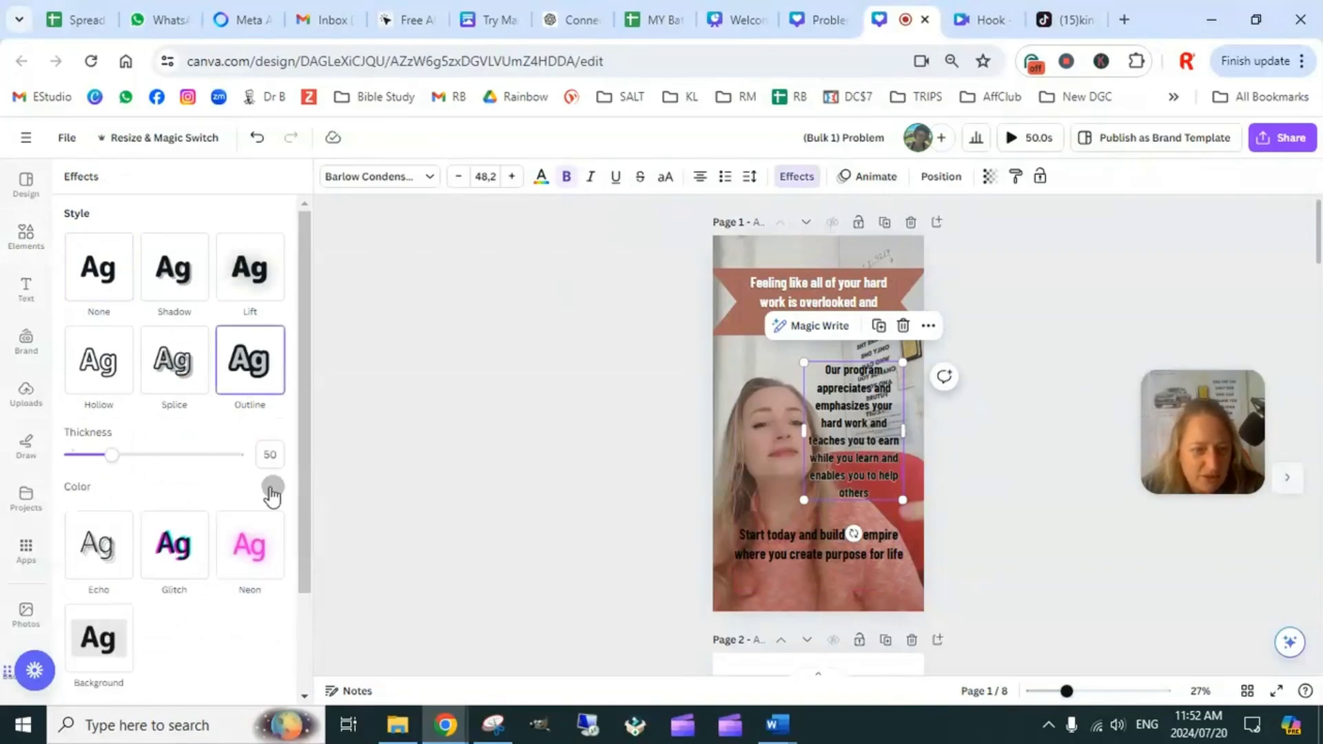
{"action": "left_click", "coordinate": [272, 487]}
{"action": "left_click", "coordinate": [137, 294]}
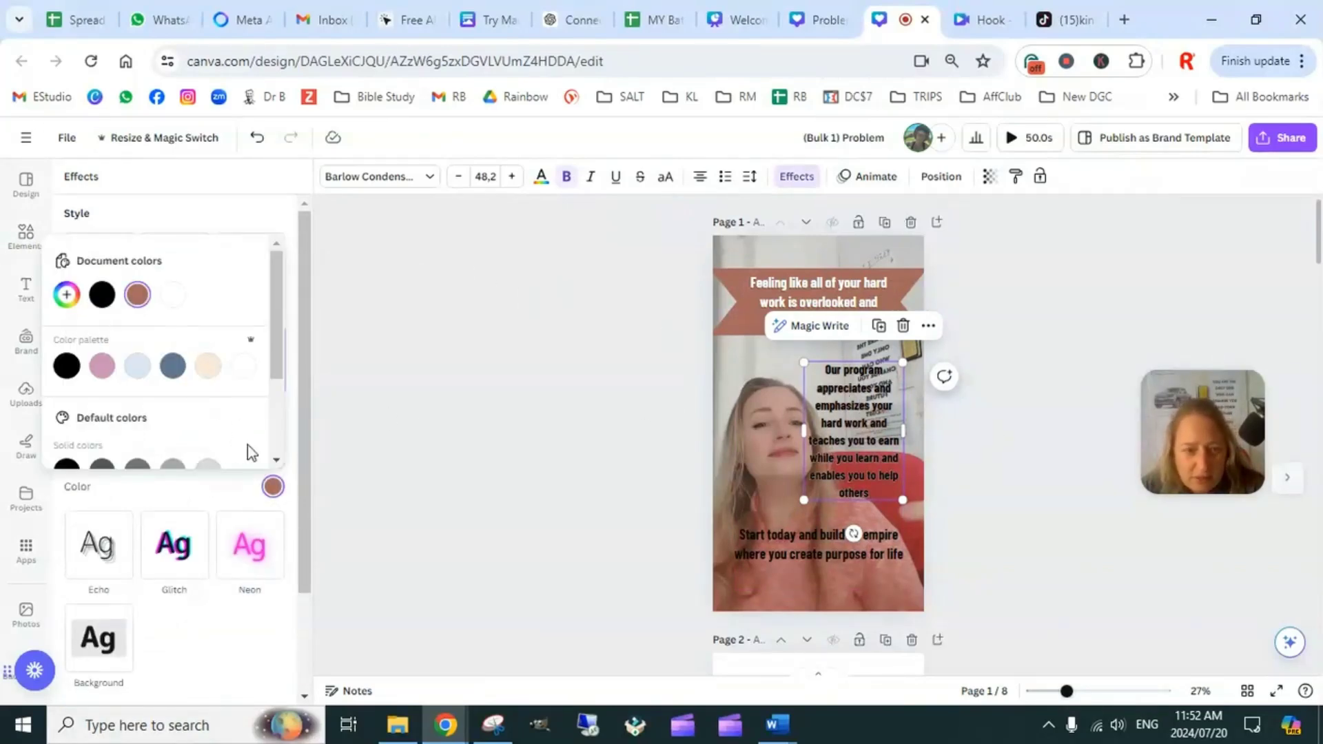
{"action": "scroll", "coordinate": [165, 386], "scroll_direction": "down", "scroll_amount": 2}
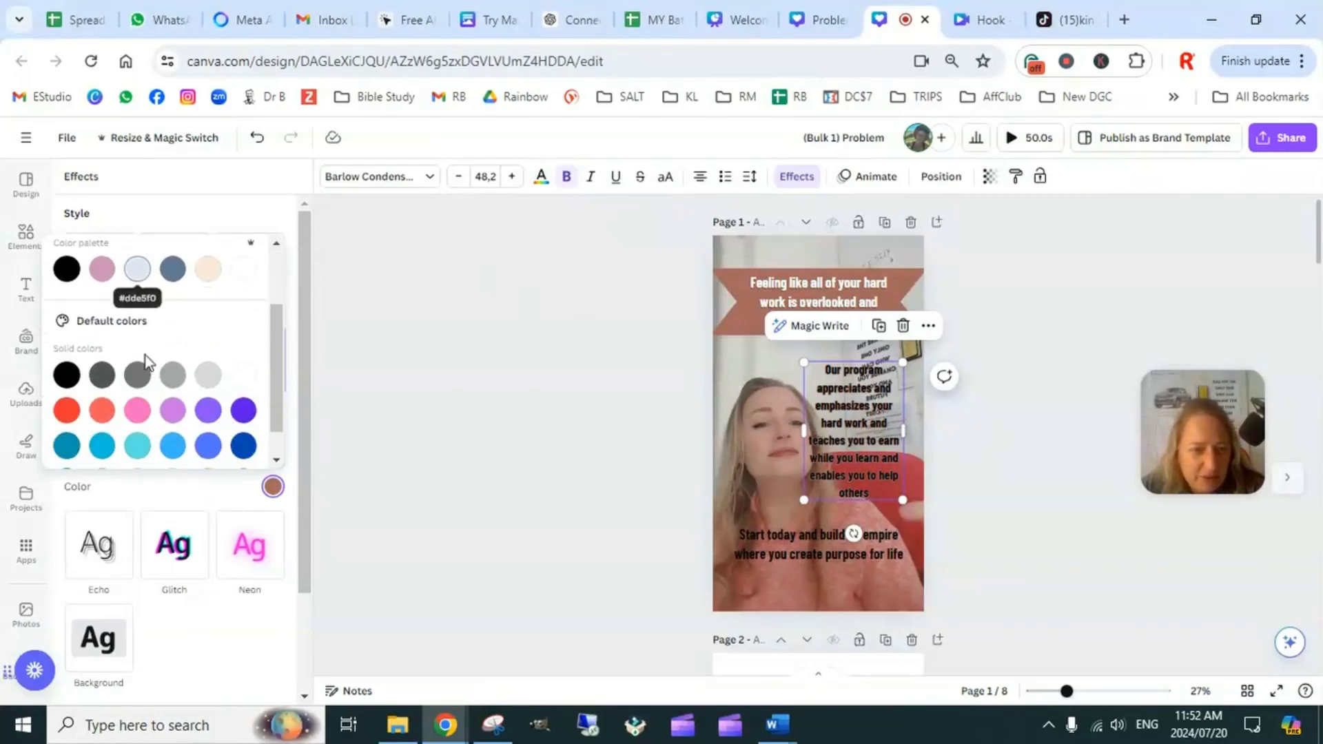
{"action": "left_click", "coordinate": [137, 413]}
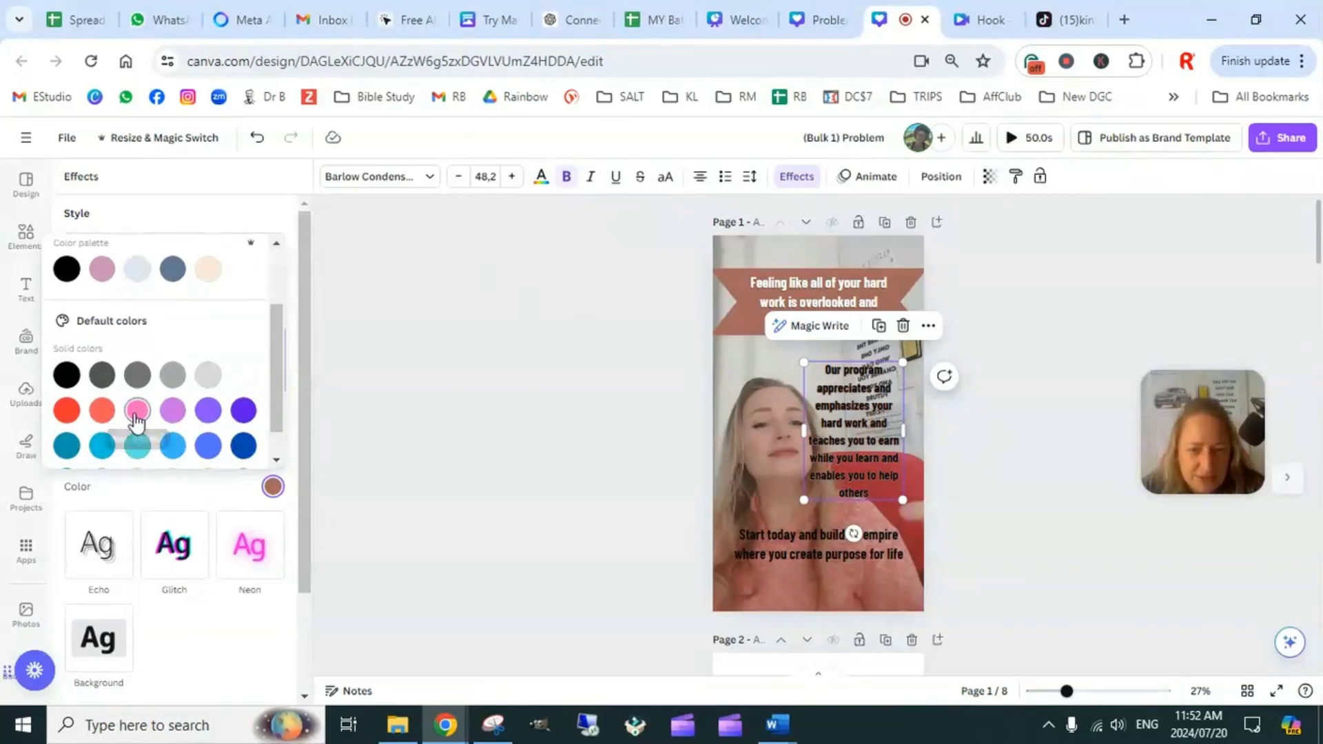
{"action": "left_click", "coordinate": [1065, 382]}
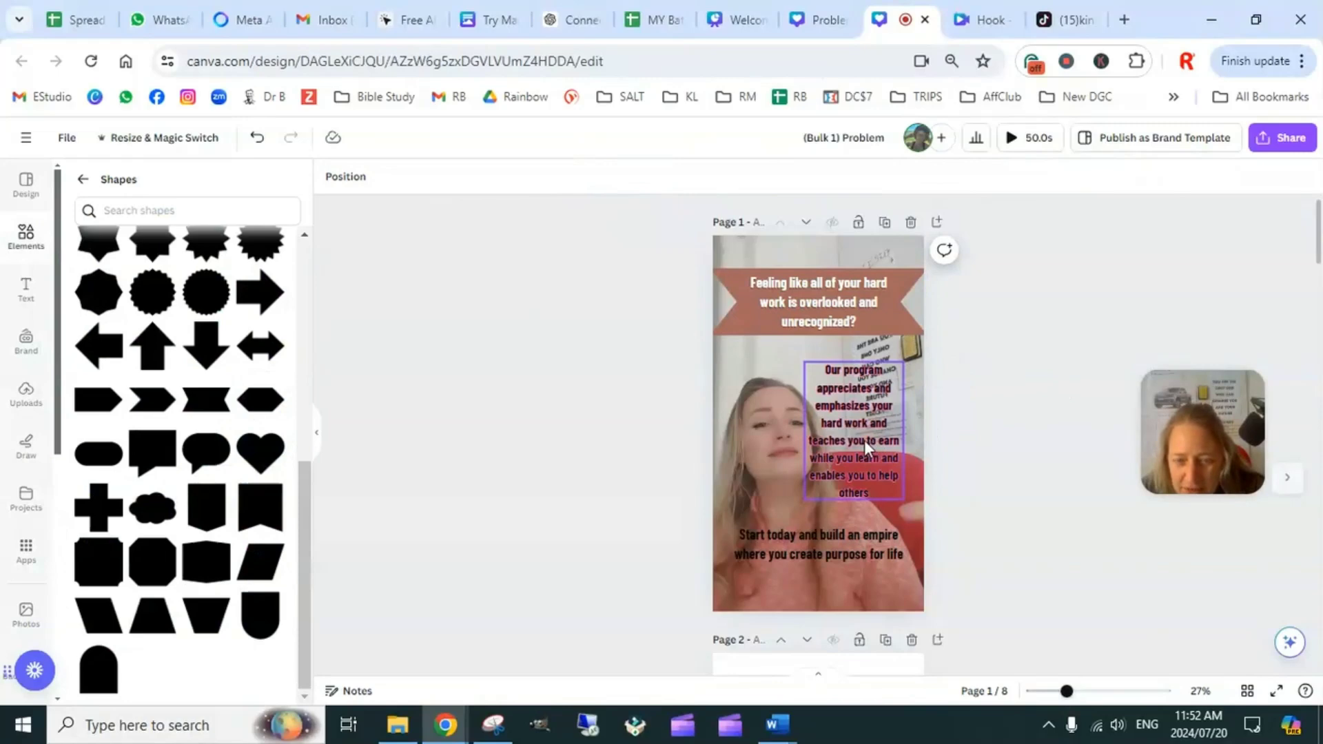
Play page 1's background video to check the text placement against it
{"action": "left_click", "coordinate": [791, 421]}
{"action": "left_click", "coordinate": [814, 425]}
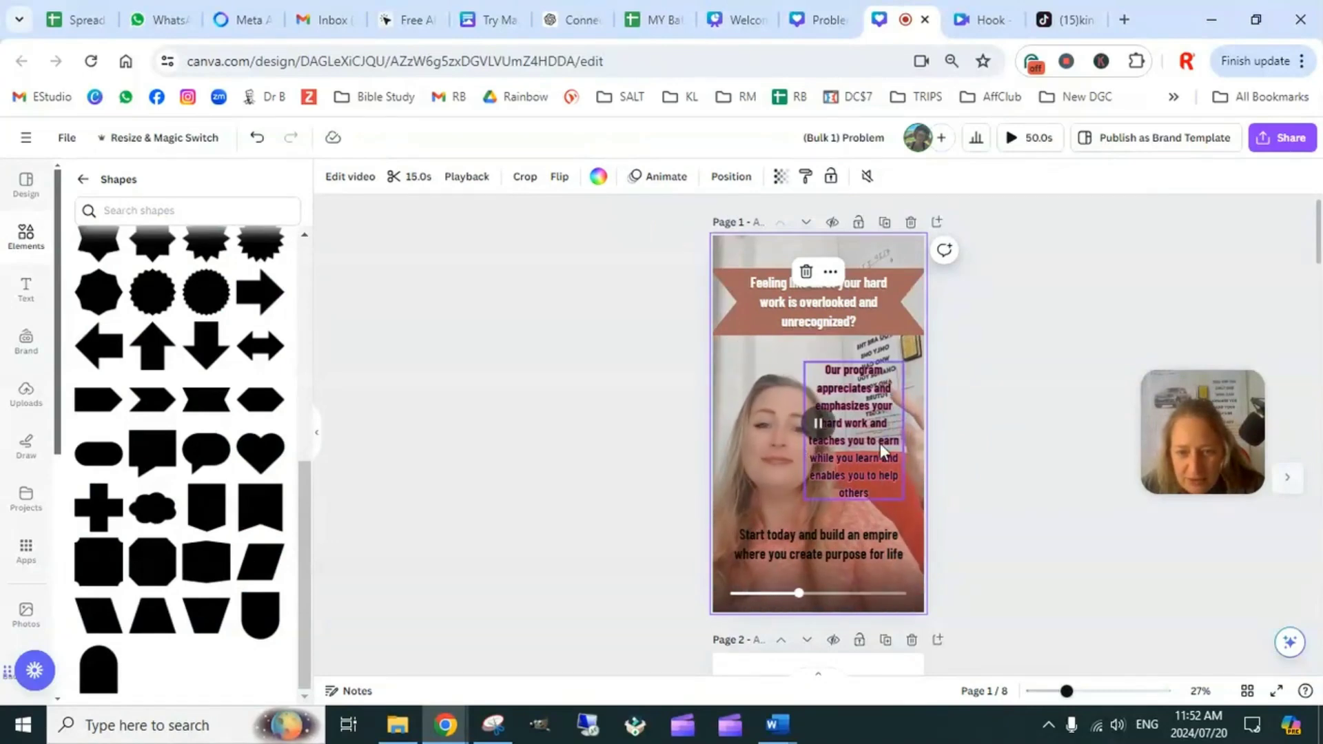
Right-align page 1's solution text and move the text box slightly higher beside the woman's face
{"action": "left_click", "coordinate": [868, 431]}
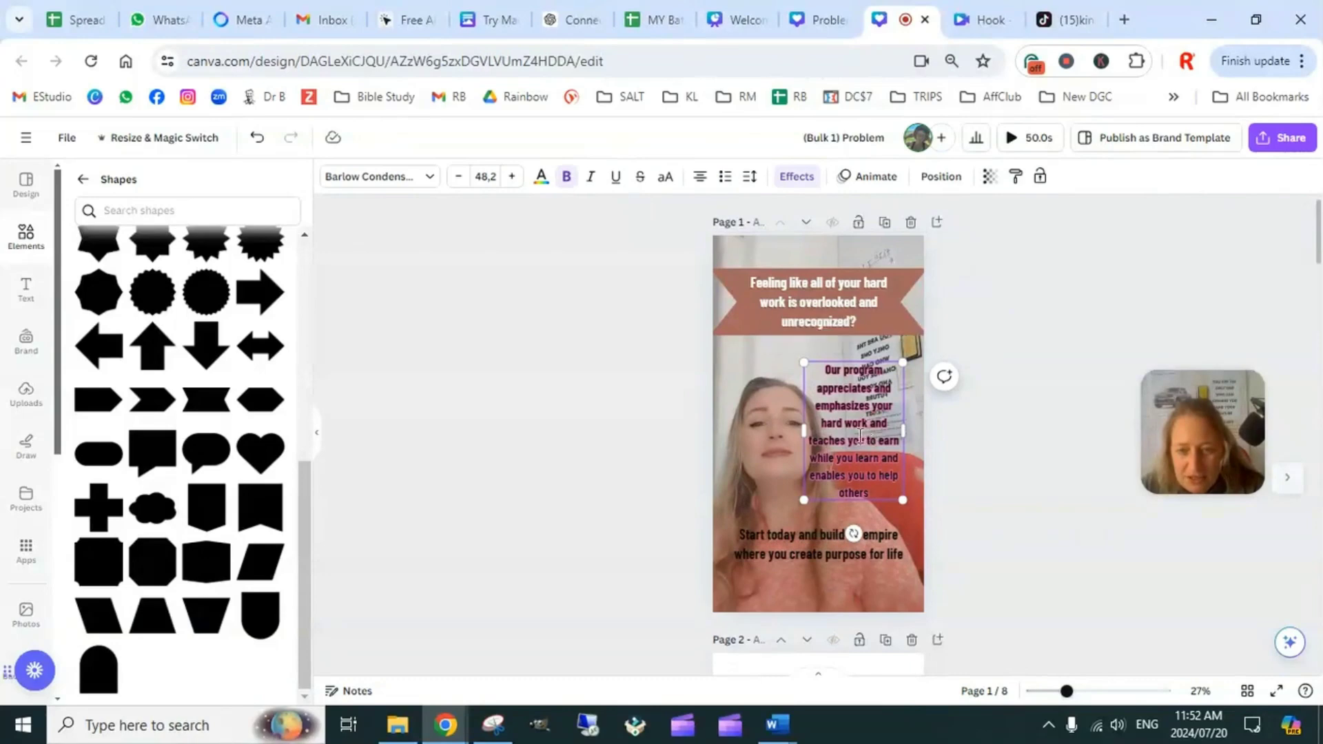
{"action": "left_click", "coordinate": [866, 416]}
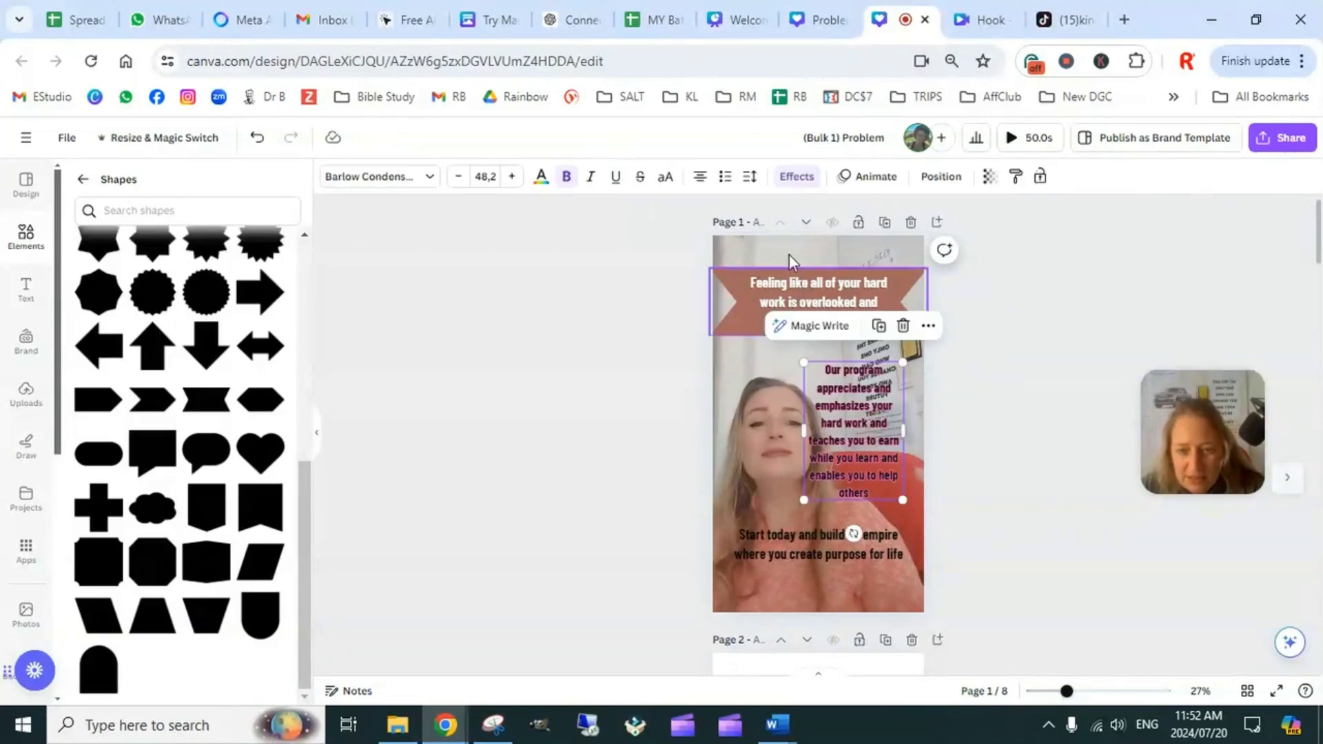
{"action": "left_click", "coordinate": [698, 178]}
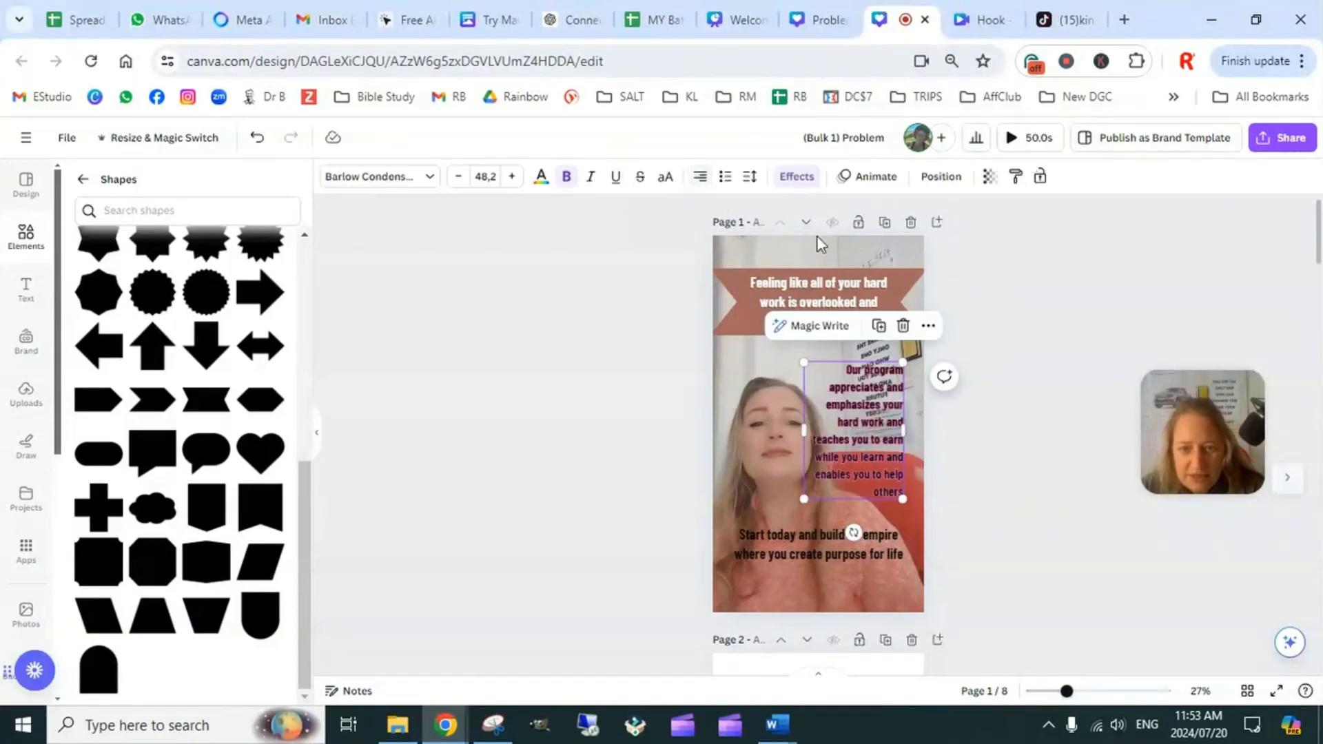
{"action": "left_click_drag", "start_coordinate": [891, 434], "coordinate": [892, 426]}
{"action": "left_click", "coordinate": [992, 443]}
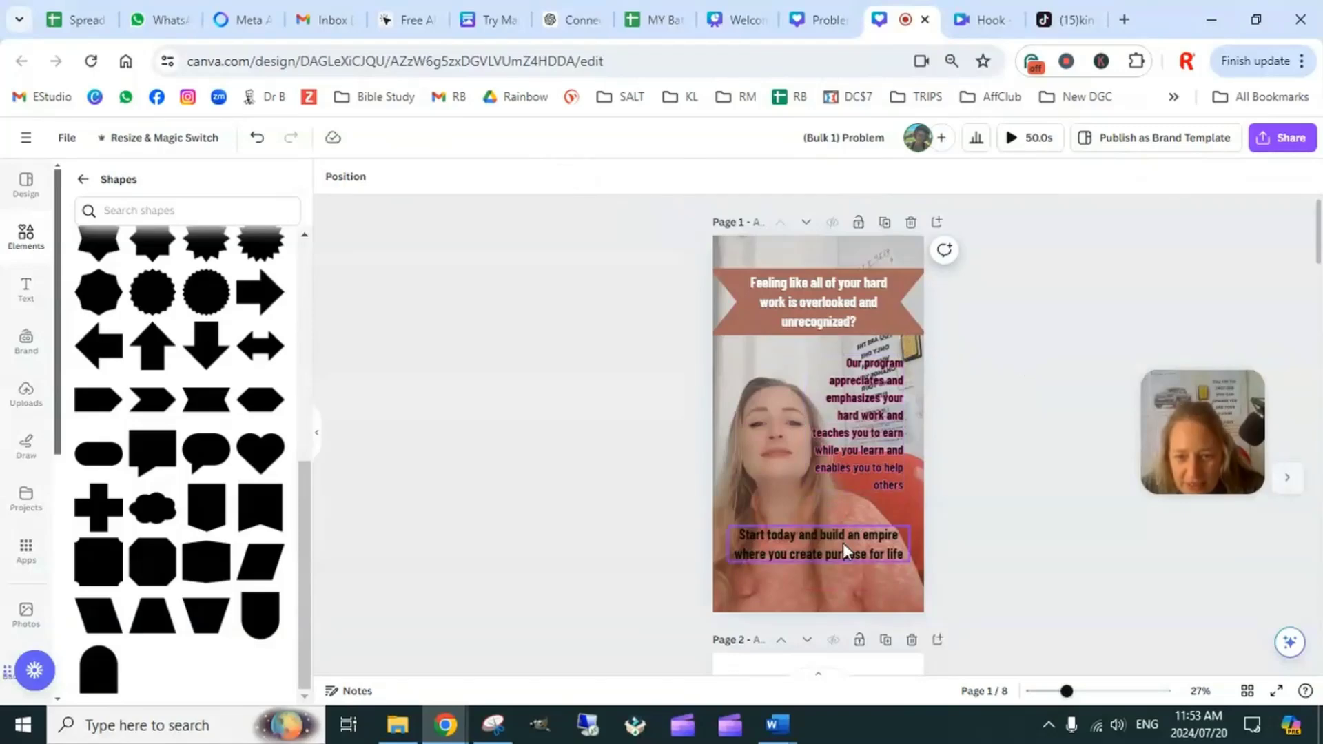
Nudge page 1's call-to-action text down, closer to the page's lower edge
{"action": "left_click", "coordinate": [792, 434]}
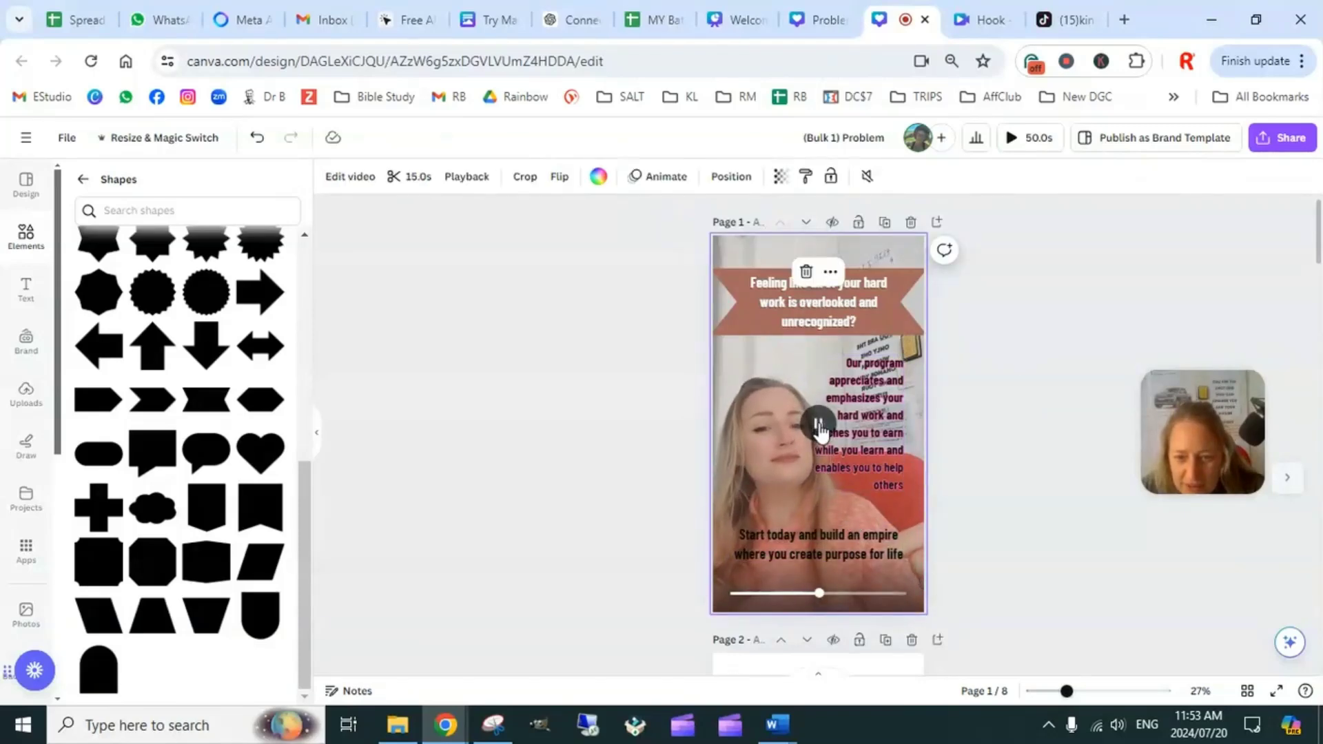
{"action": "left_click", "coordinate": [976, 562]}
{"action": "left_click", "coordinate": [895, 548]}
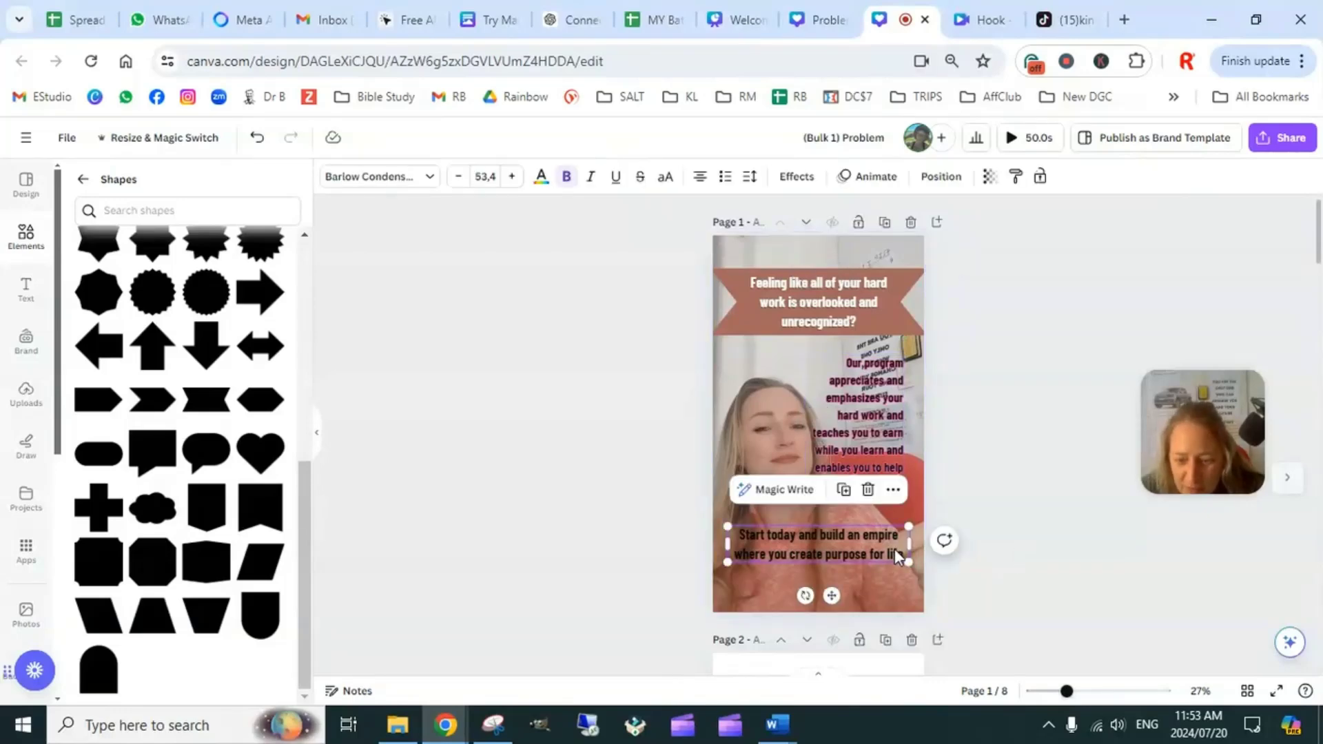
{"action": "key", "text": "Down"}
{"action": "key", "text": "Down"}
{"action": "key", "text": "Down"}
{"action": "key", "text": "Down"}
{"action": "key", "text": "Down"}
{"action": "key", "text": "Down"}
{"action": "key", "text": "Down"}
{"action": "key", "text": "Down"}
{"action": "key", "text": "Down"}
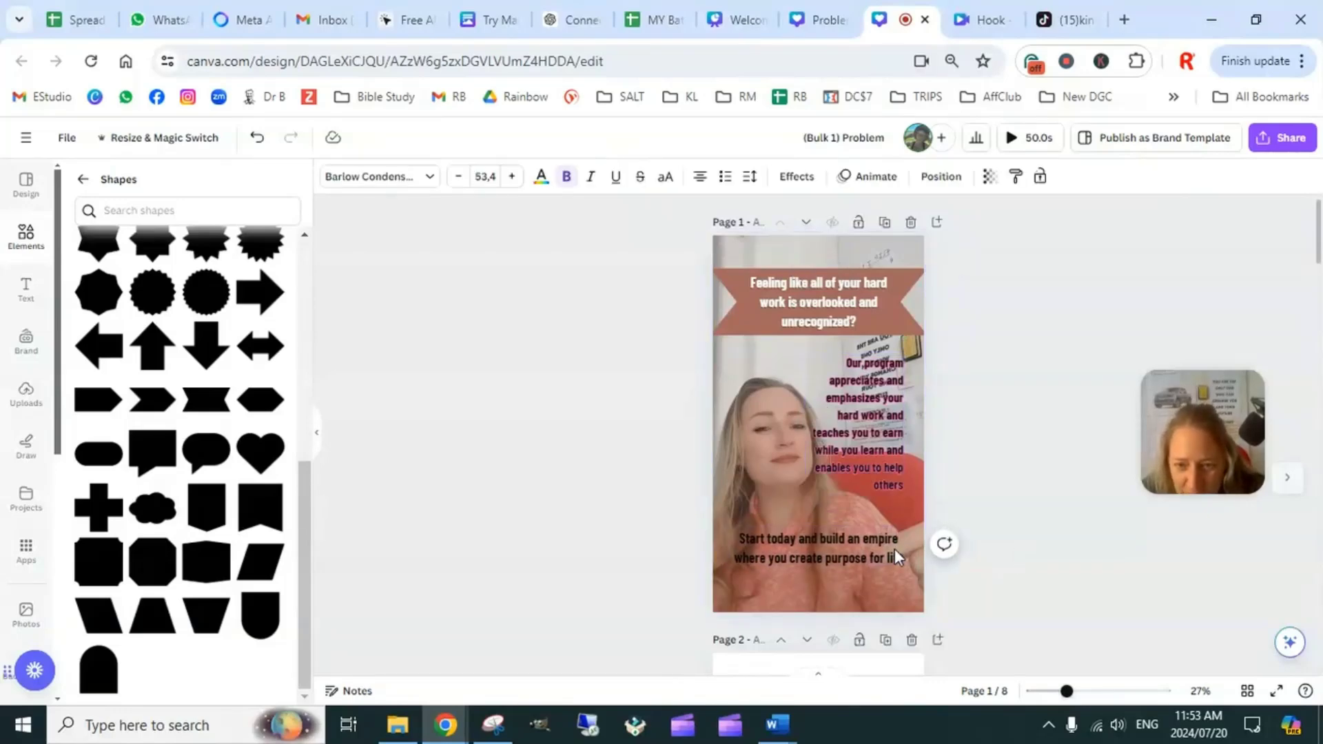
{"action": "key", "text": "Down"}
{"action": "key", "text": "Down"}
{"action": "key", "text": "Down"}
{"action": "key", "text": "Down"}
{"action": "key", "text": "Down"}
{"action": "key", "text": "Down"}
{"action": "key", "text": "Down"}
{"action": "key", "text": "Down"}
{"action": "key", "text": "Down"}
{"action": "key", "text": "Down"}
{"action": "key", "text": "Down"}
{"action": "key", "text": "Down"}
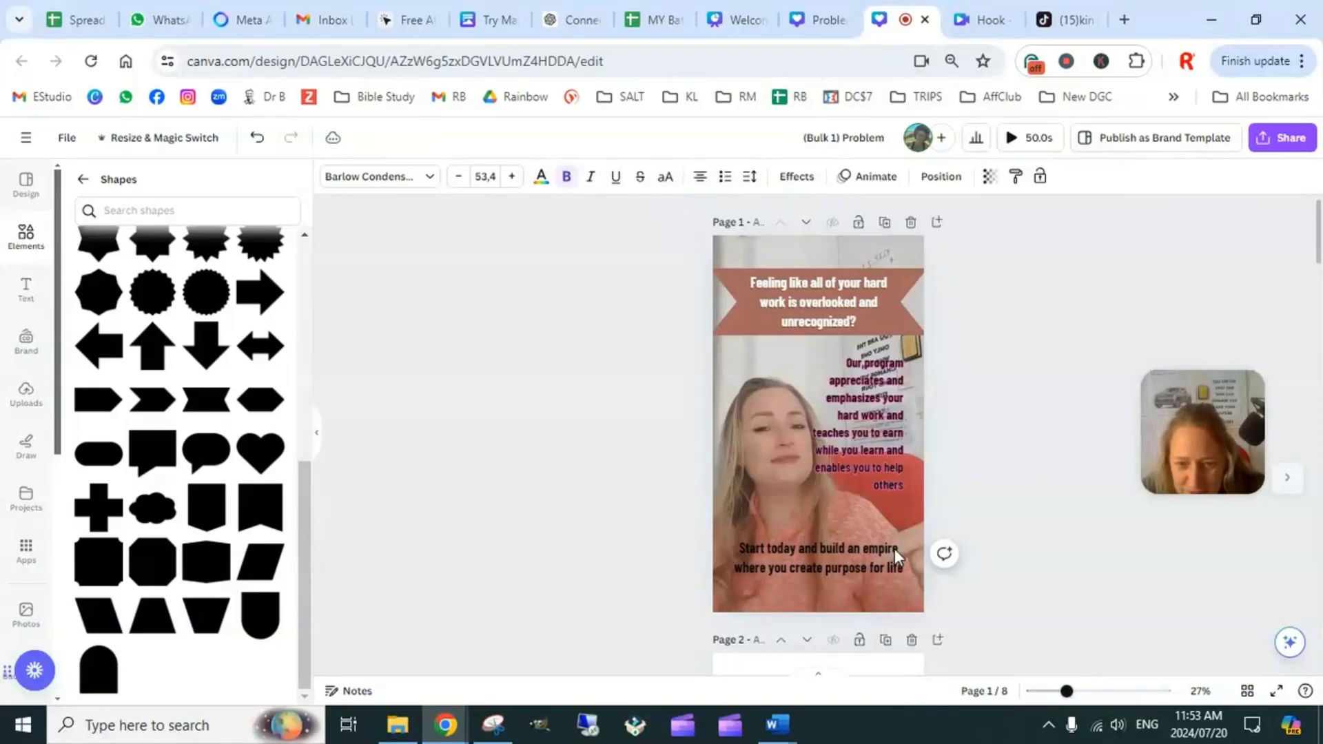
{"action": "key", "text": "Down"}
{"action": "key", "text": "Down"}
{"action": "key", "text": "Down"}
{"action": "key", "text": "Down"}
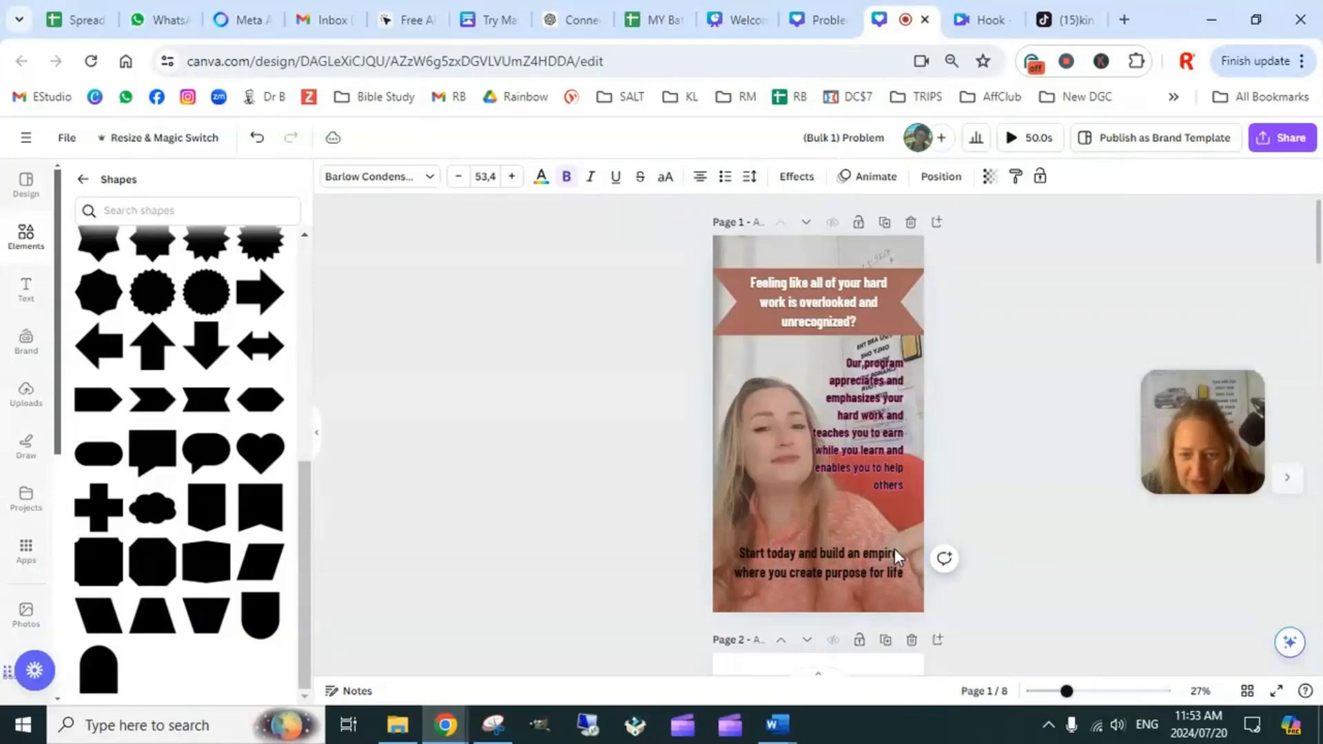
{"action": "left_click", "coordinate": [1044, 337]}
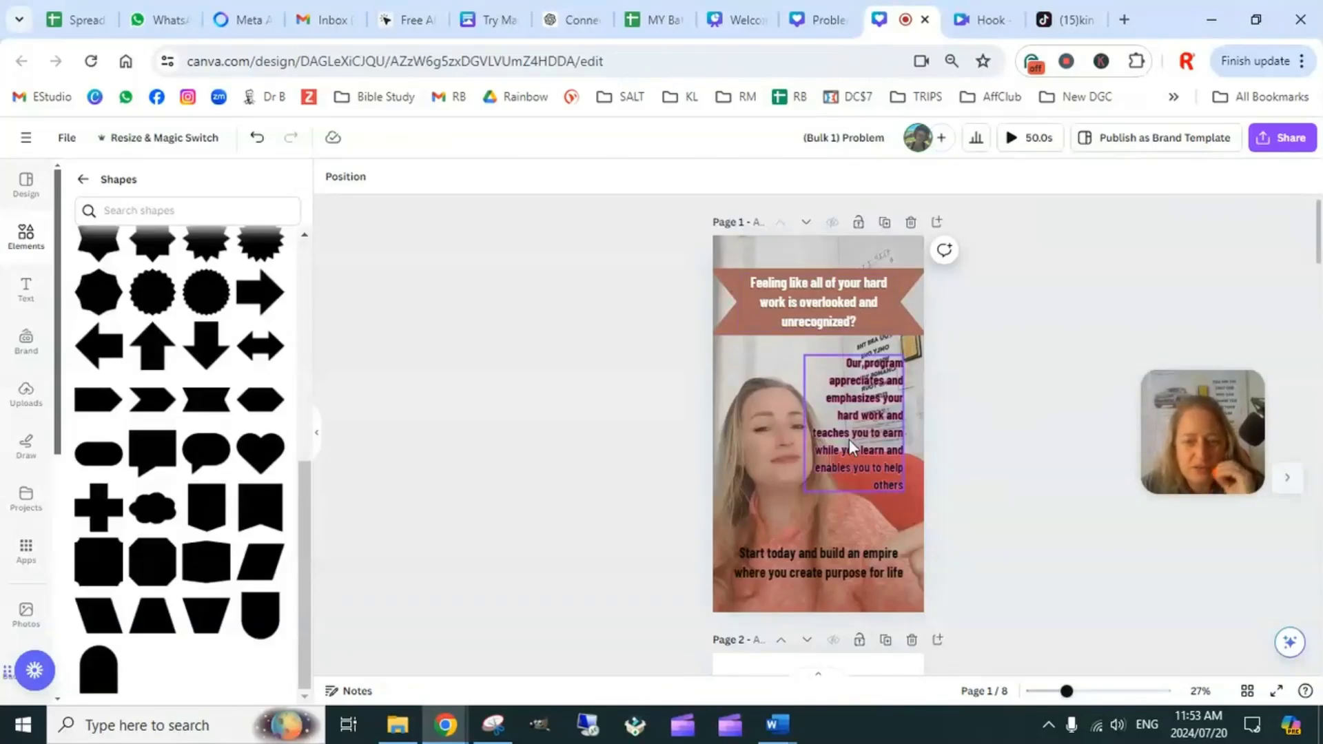
Recolour page 1's banner shape behind the problem text to the default solid pink
{"action": "left_click", "coordinate": [729, 325]}
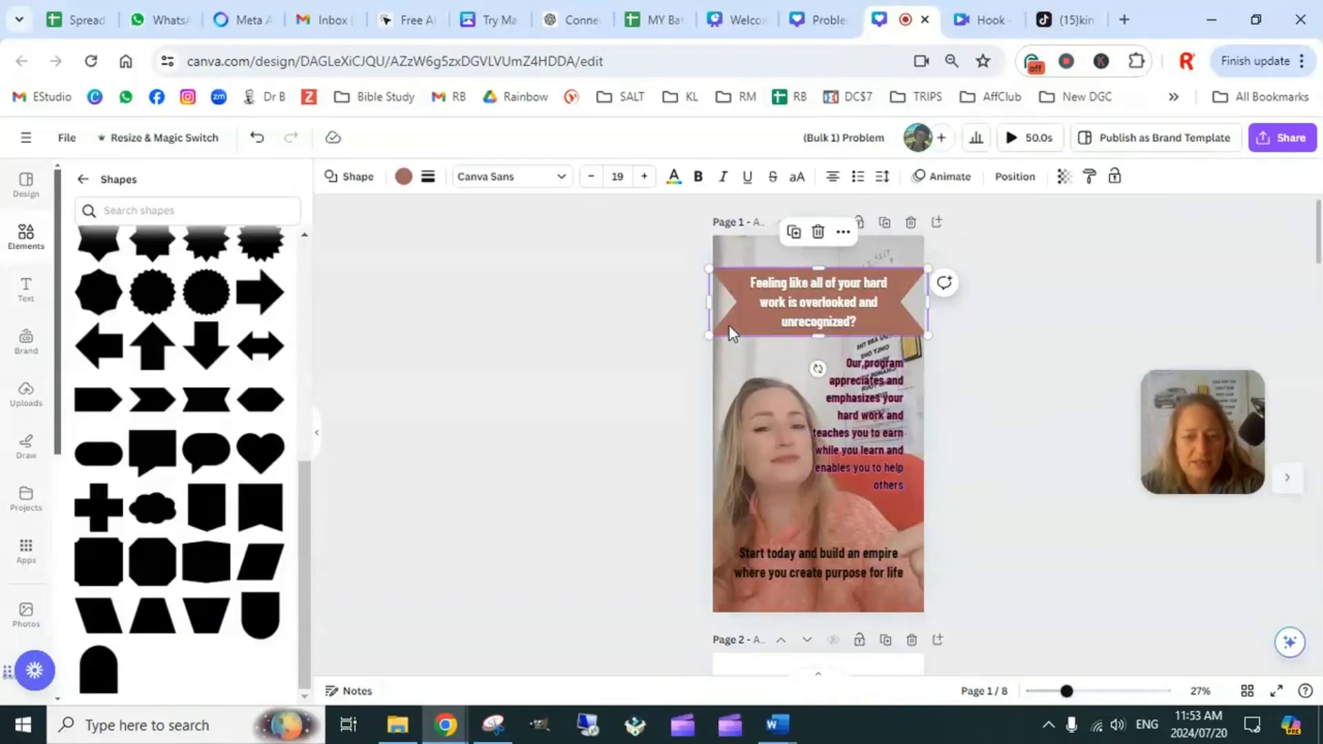
{"action": "left_click", "coordinate": [403, 178]}
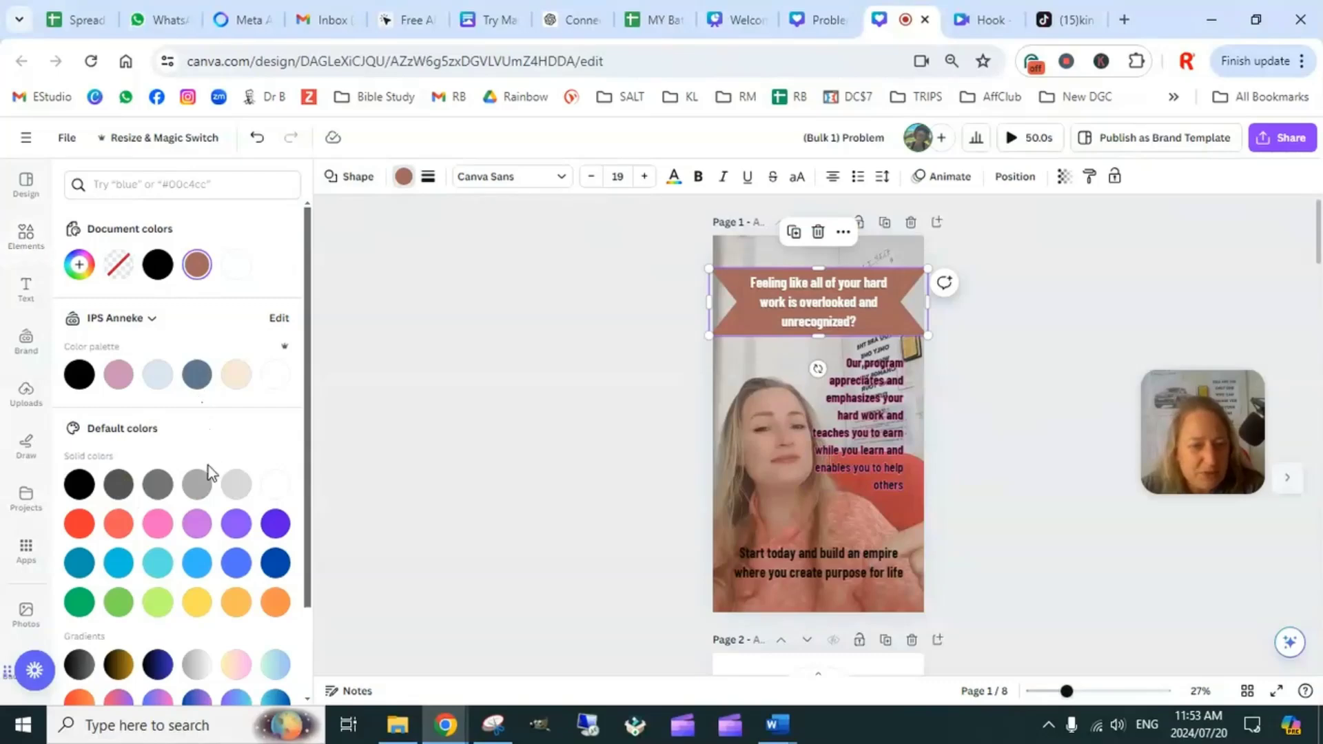
{"action": "scroll", "coordinate": [186, 448], "scroll_direction": "down", "scroll_amount": 2}
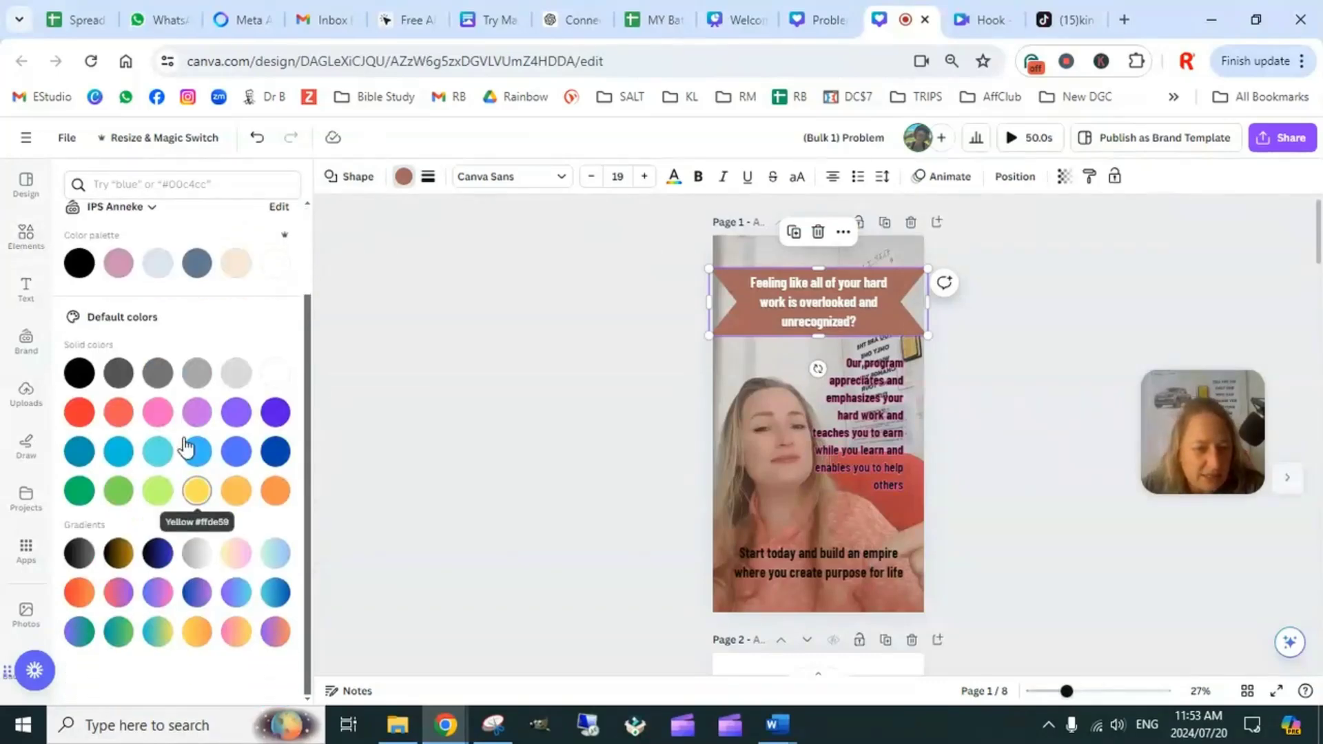
{"action": "left_click", "coordinate": [158, 415]}
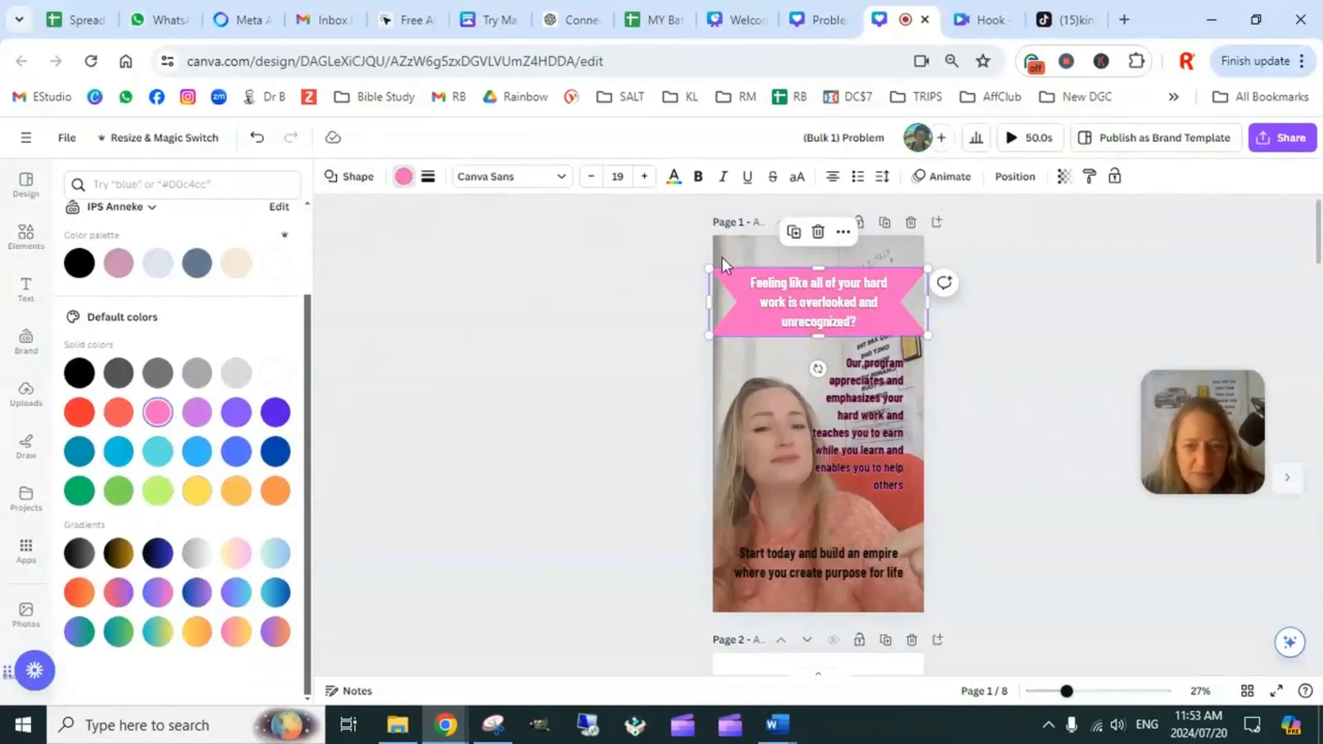
{"action": "left_click", "coordinate": [674, 177]}
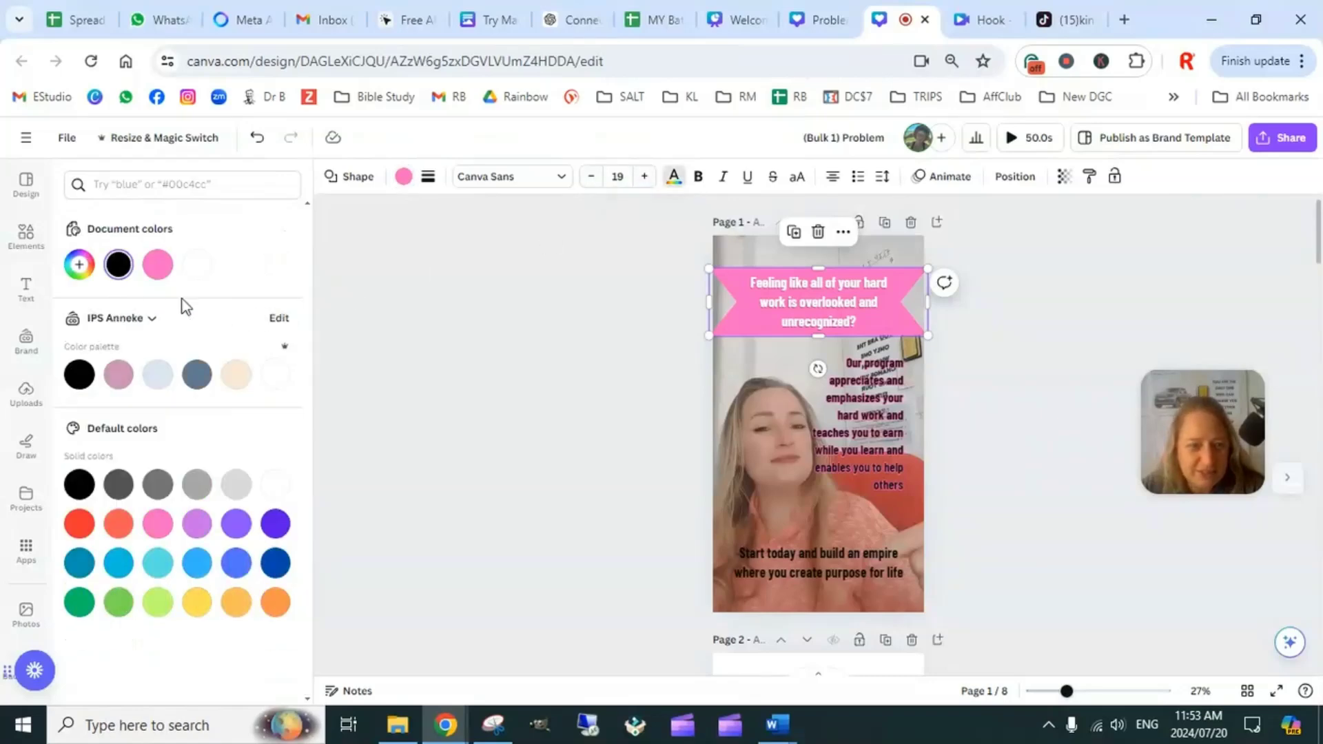
{"action": "left_click", "coordinate": [673, 186]}
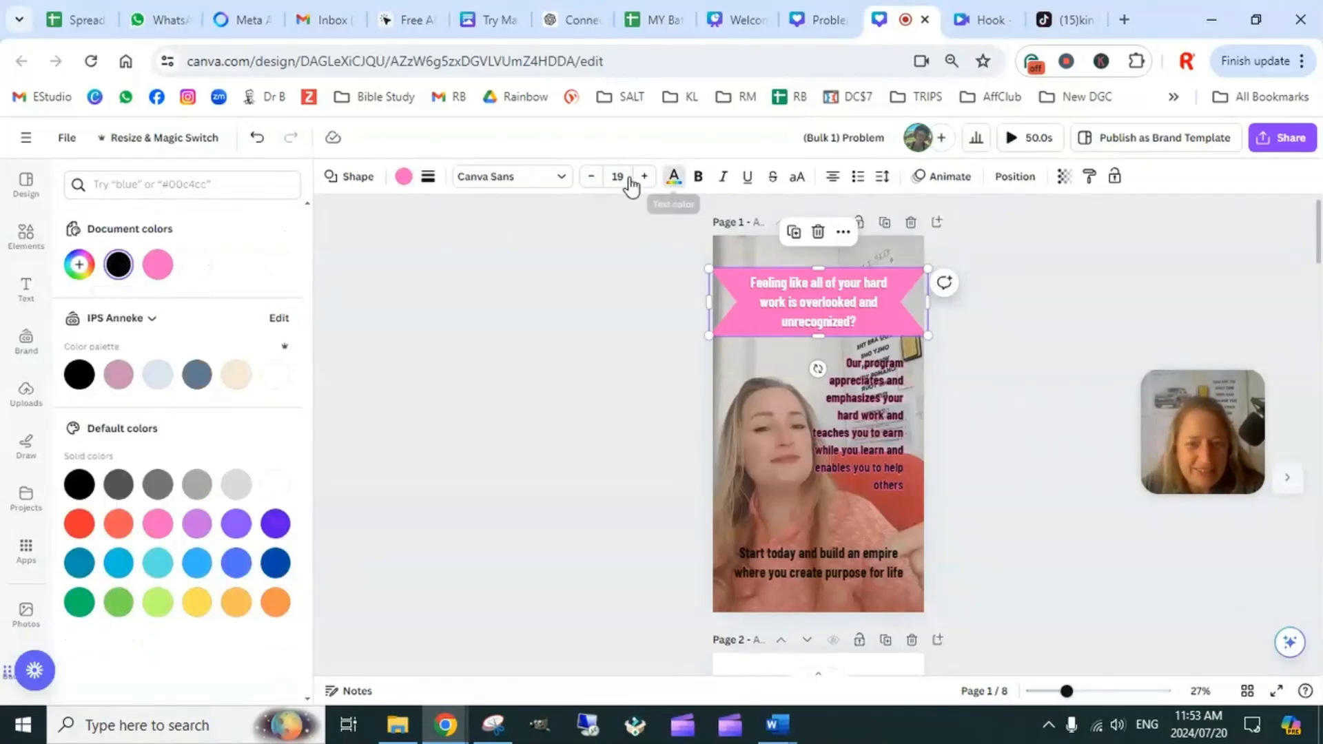
{"action": "left_click", "coordinate": [678, 186]}
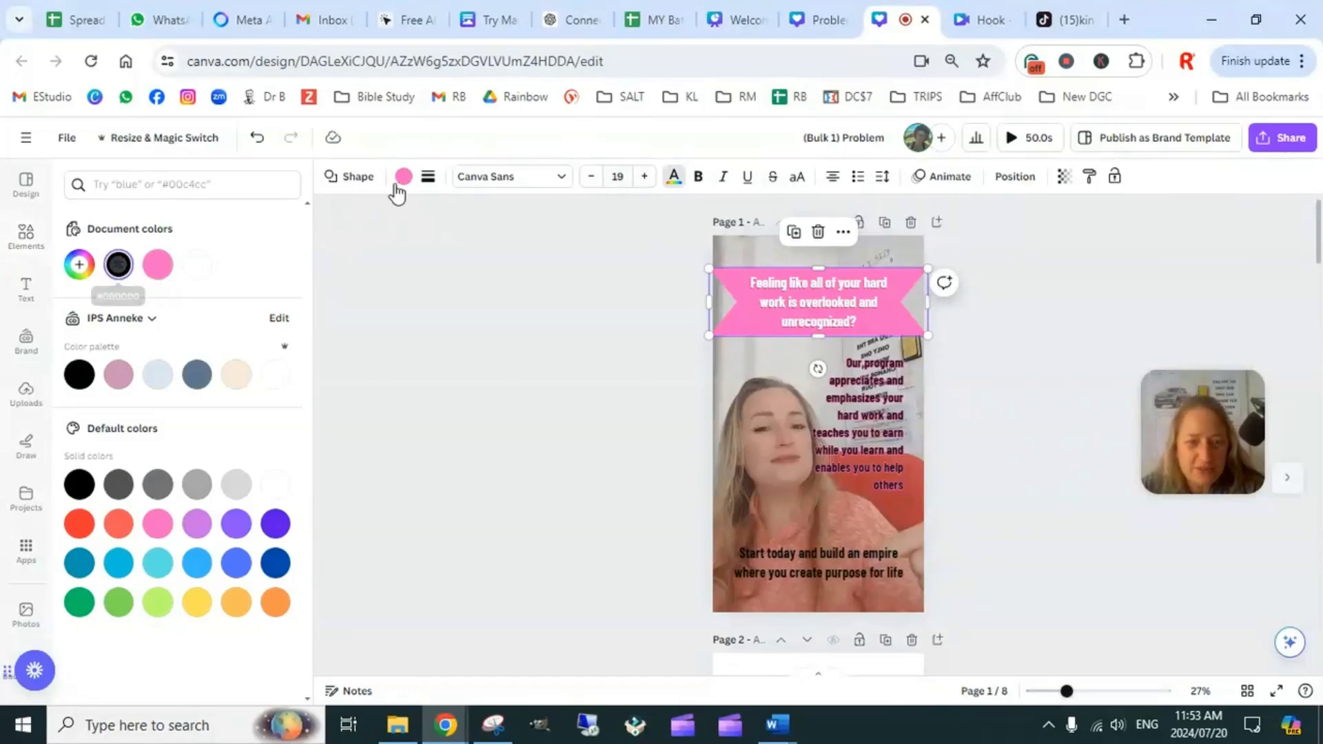
{"action": "left_click", "coordinate": [674, 177]}
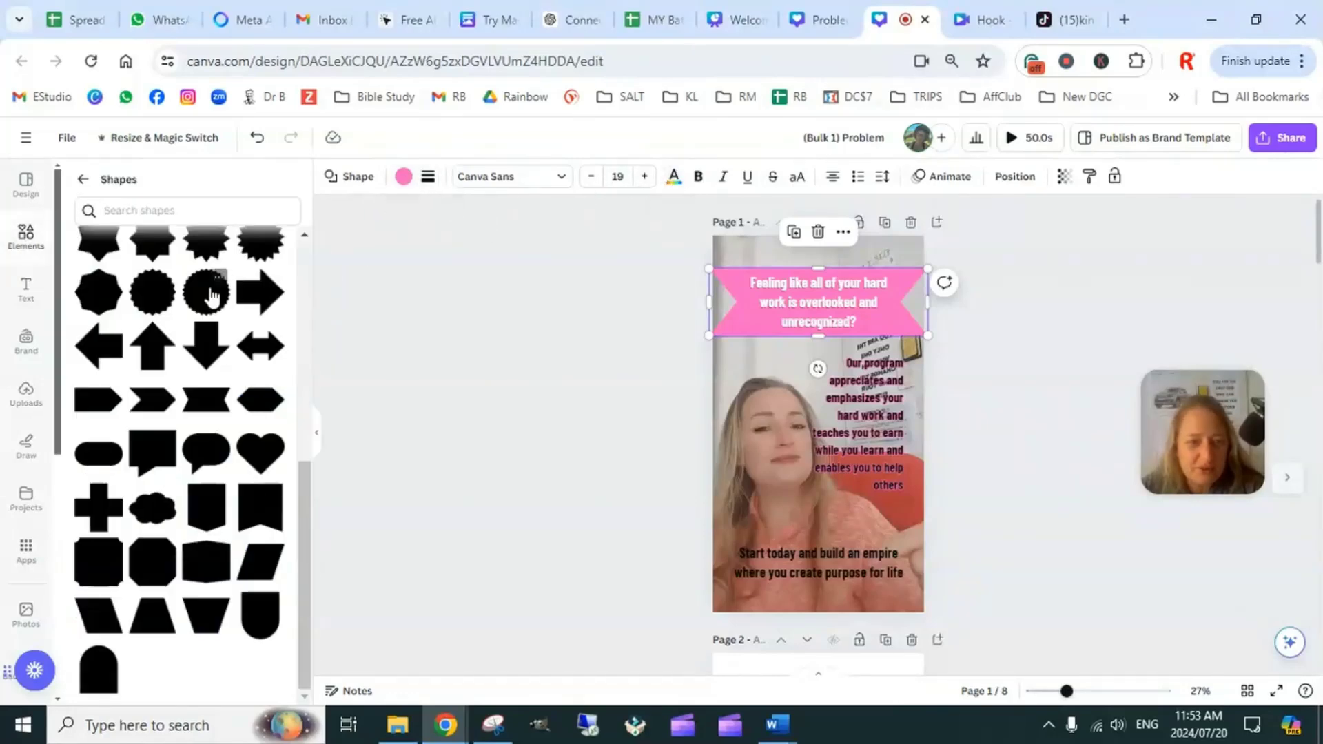
{"action": "left_click", "coordinate": [1023, 341]}
Change page 1's problem text on the banner to black
{"action": "left_click", "coordinate": [821, 302]}
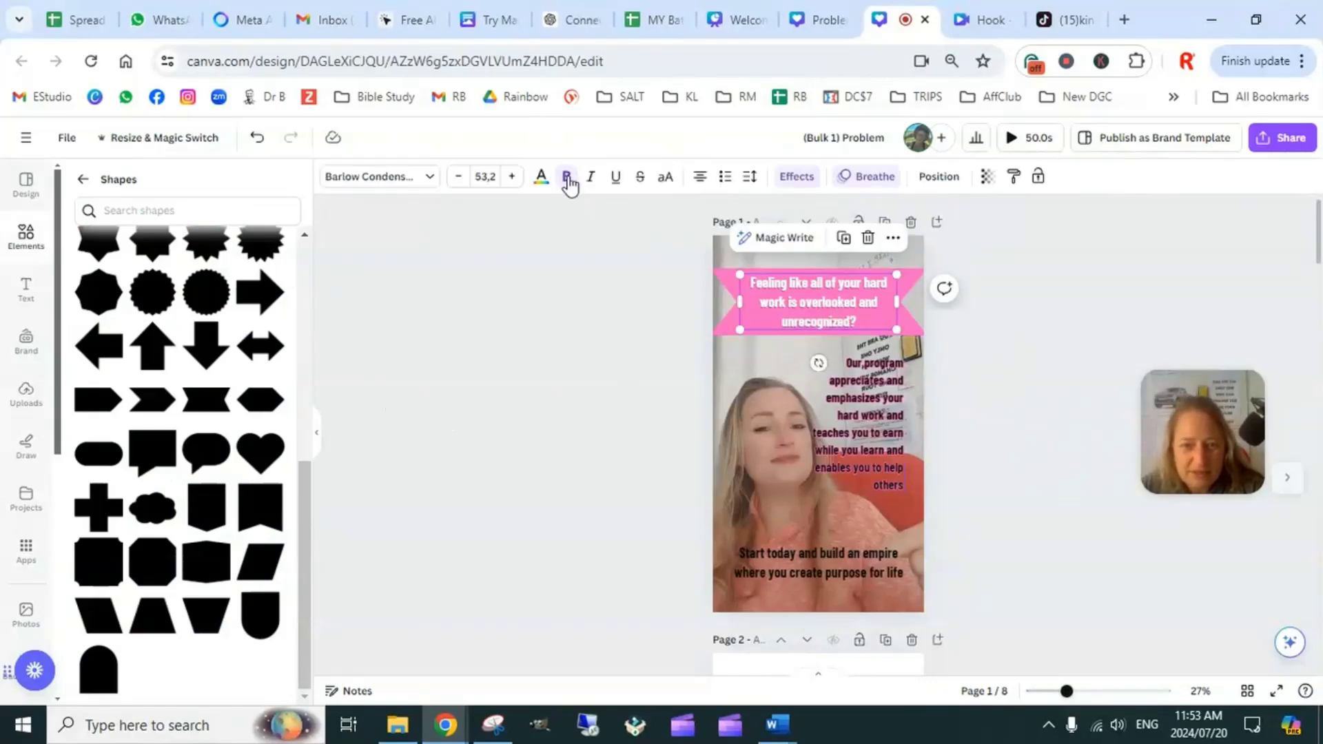
{"action": "left_click", "coordinate": [541, 178]}
{"action": "left_click", "coordinate": [119, 265]}
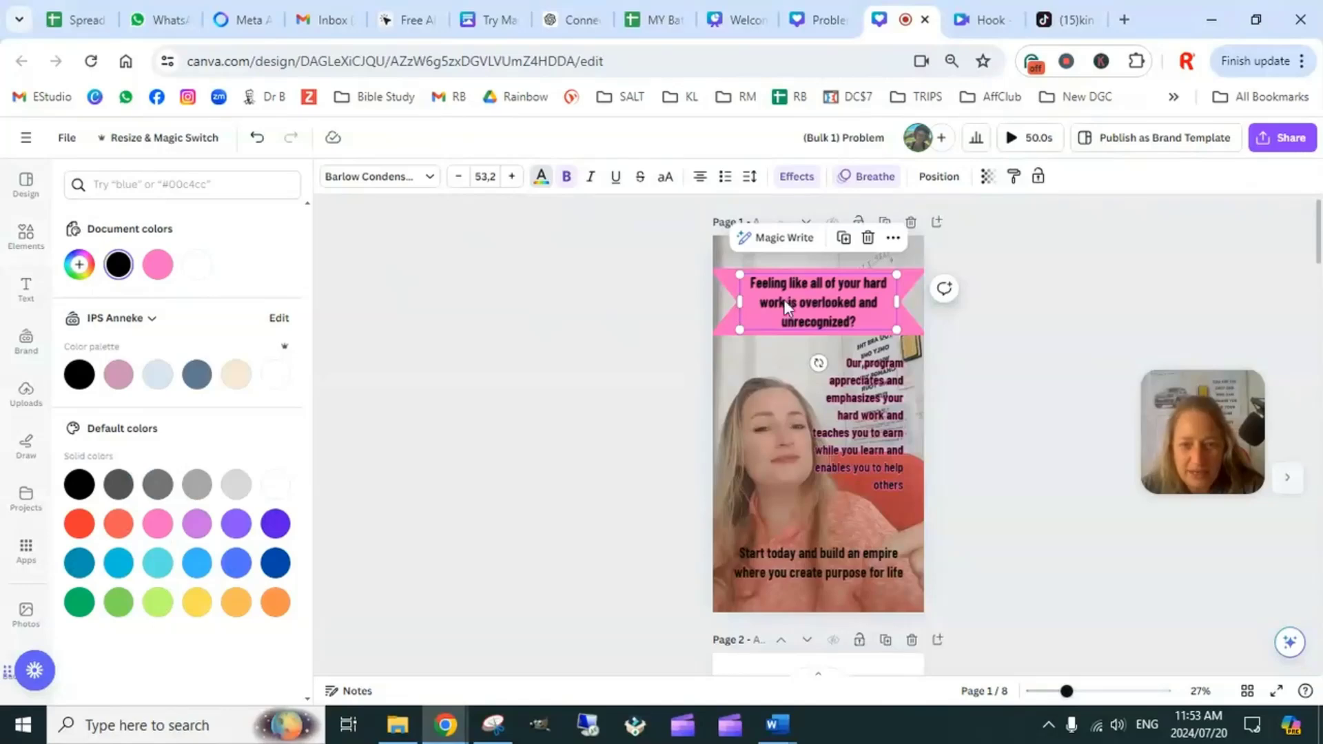
Set the shadow colour of page 1's problem text to the brand palette's cream
{"action": "left_click", "coordinate": [807, 177]}
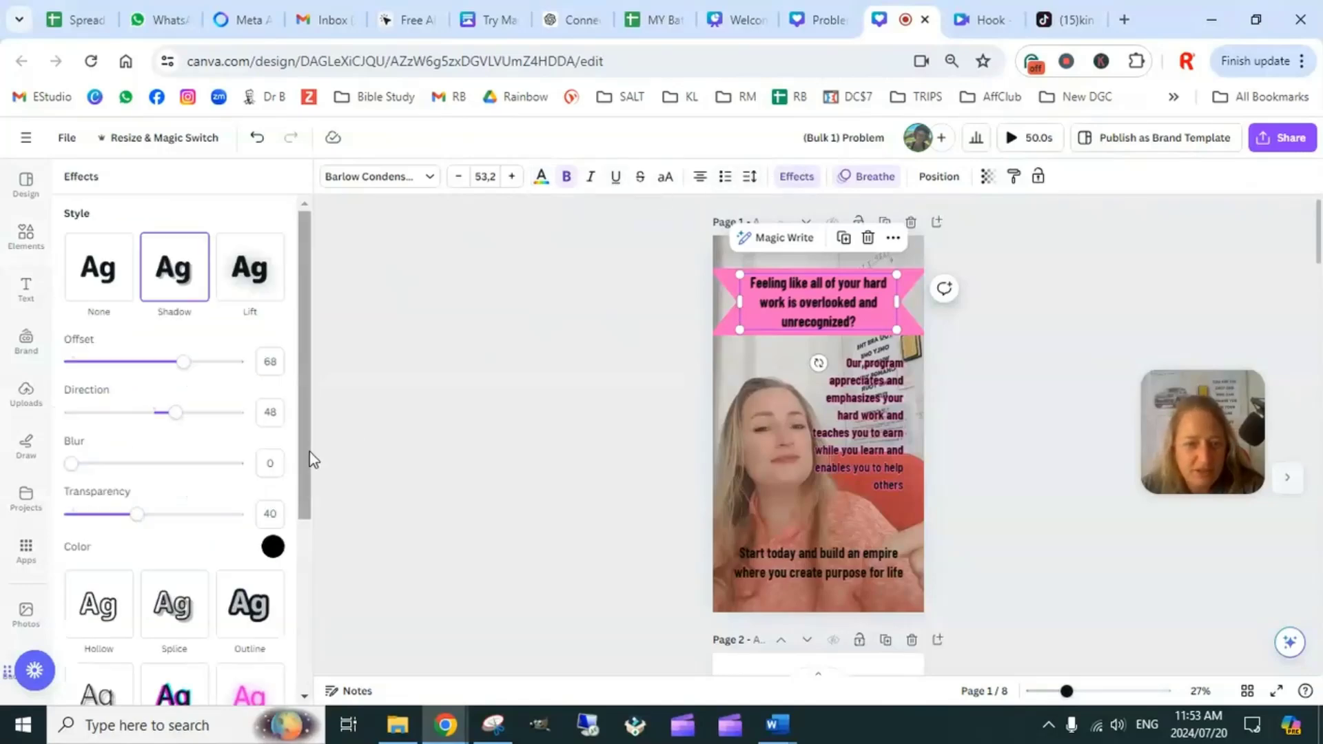
{"action": "left_click", "coordinate": [272, 546]}
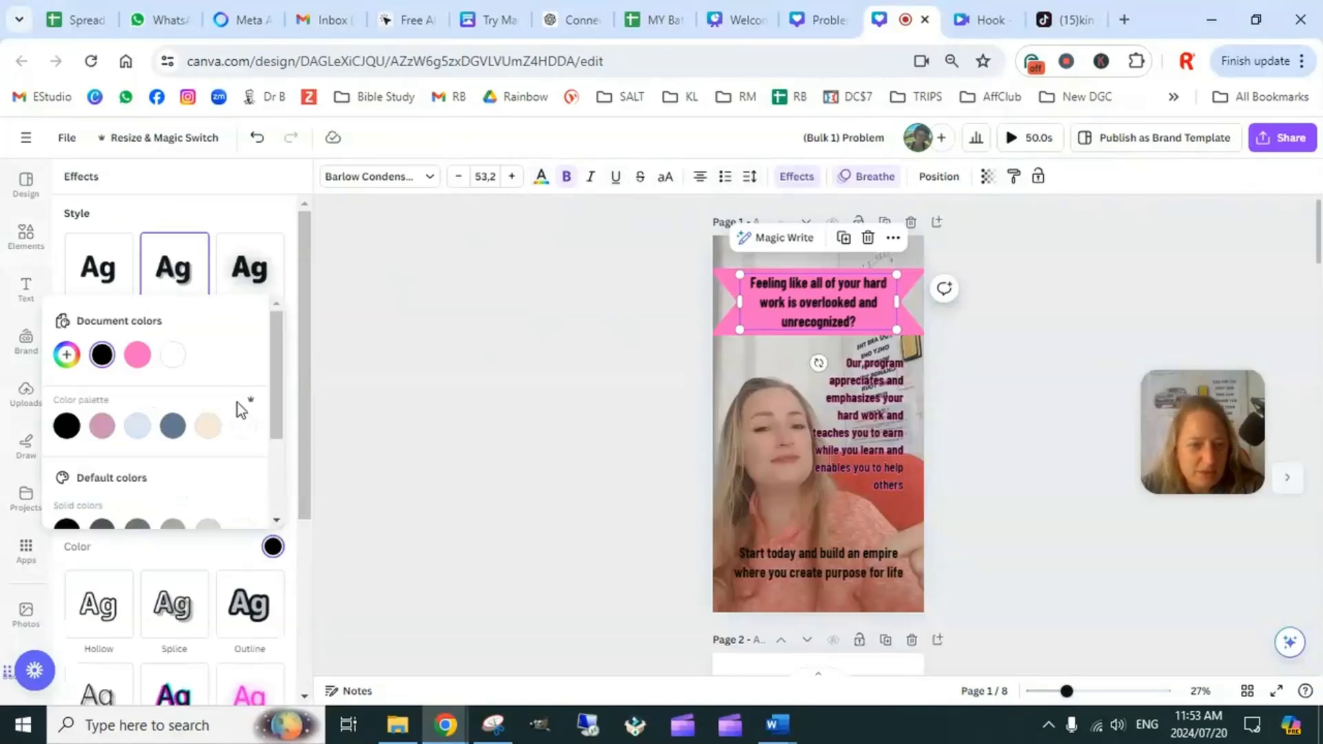
{"action": "left_click", "coordinate": [207, 429]}
{"action": "left_click", "coordinate": [1019, 388]}
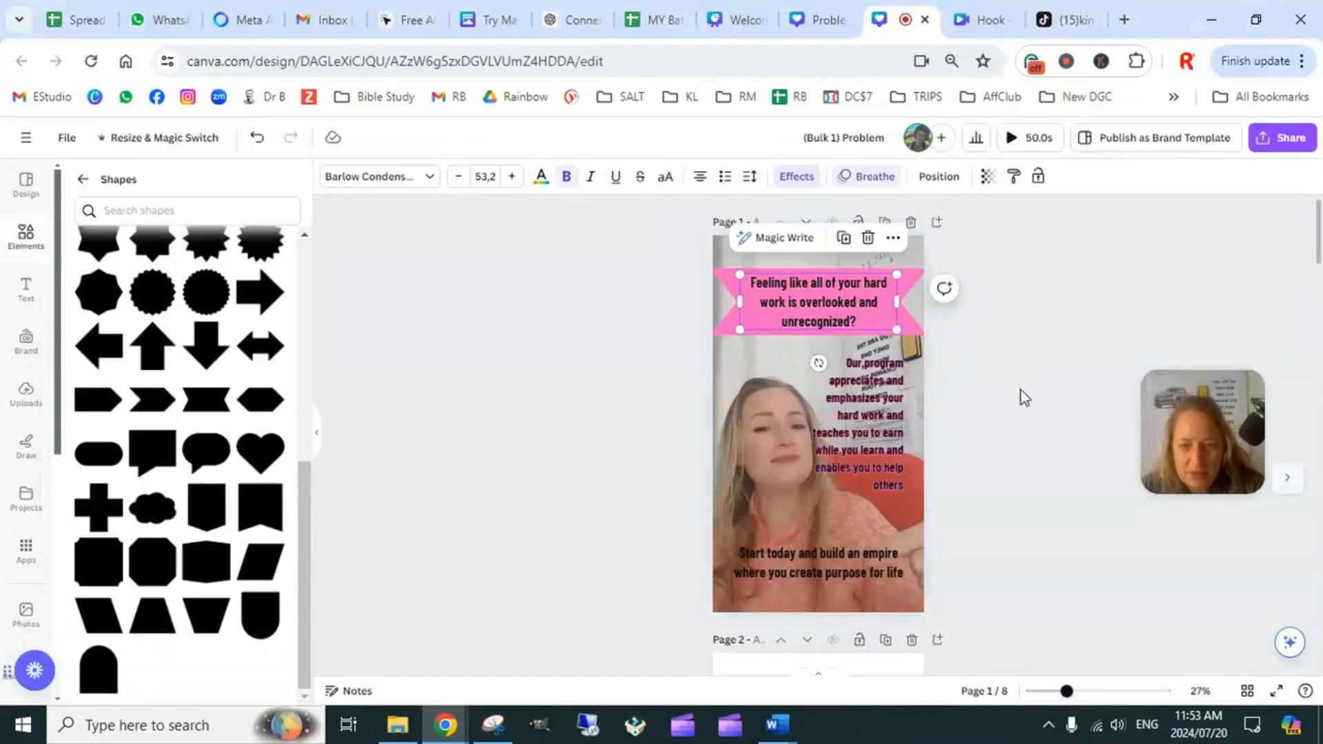
{"action": "left_click", "coordinate": [1023, 397]}
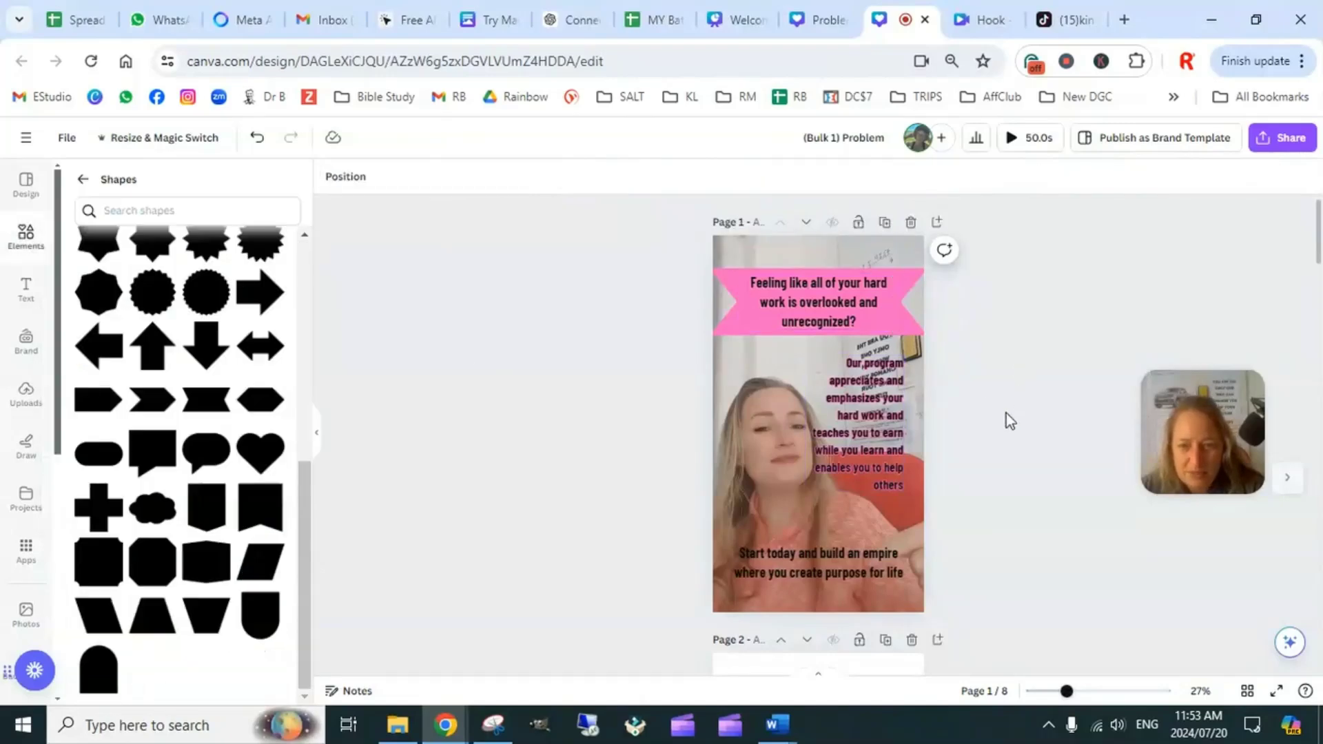
Replace the outline on page 1's solution text with the Background effect in the brand palette's cream
{"action": "left_click", "coordinate": [880, 427]}
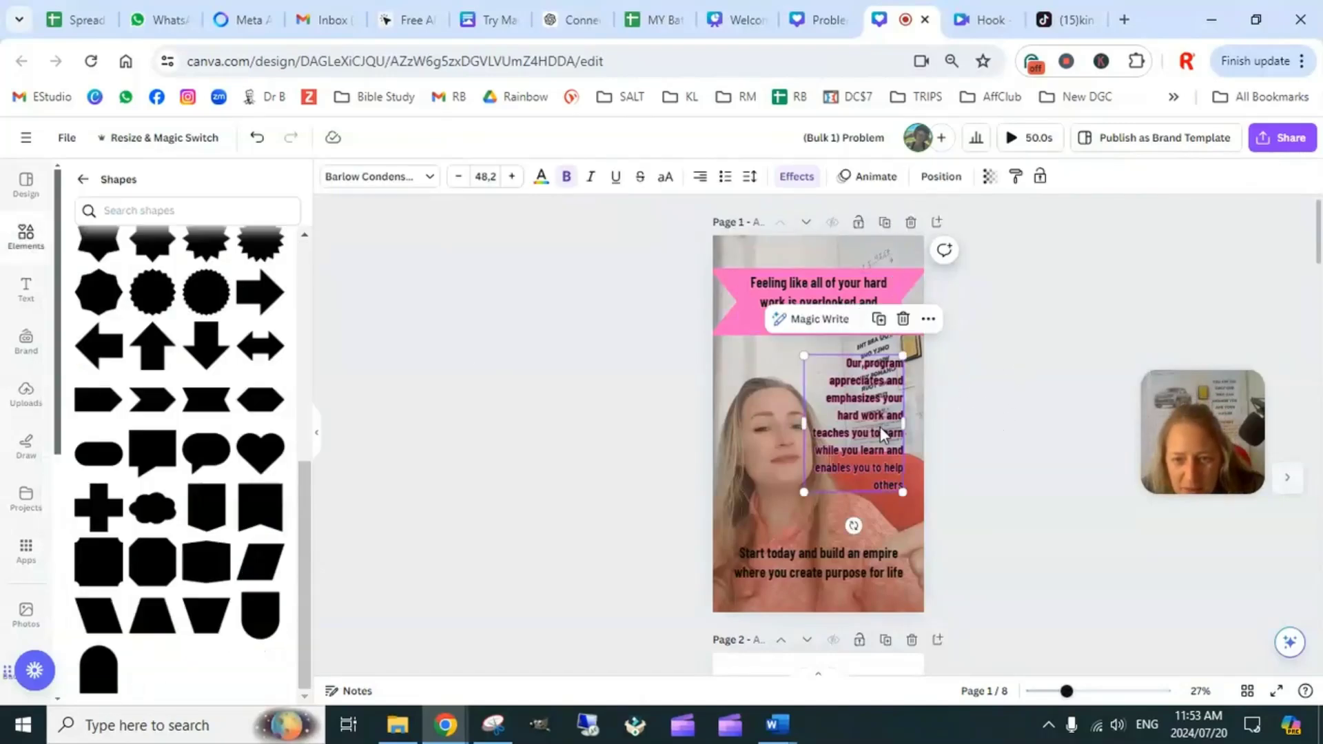
{"action": "left_click", "coordinate": [798, 177]}
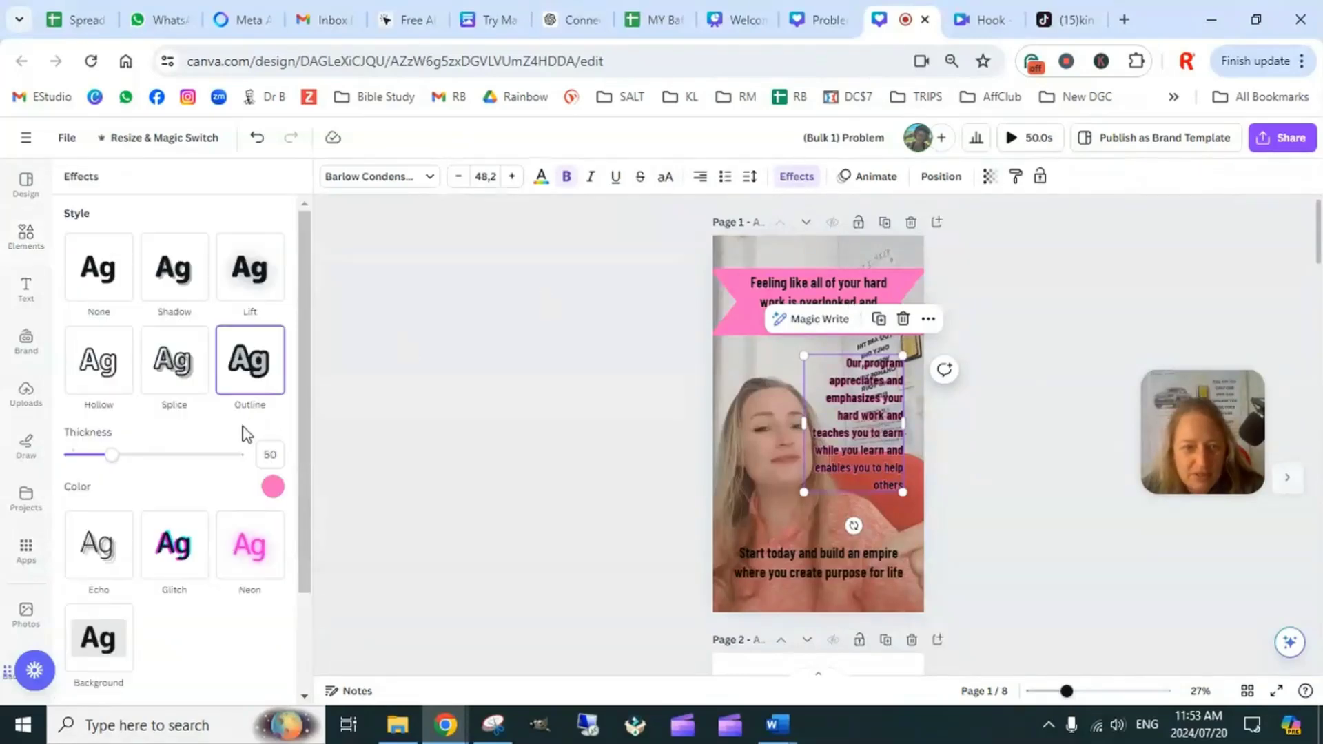
{"action": "scroll", "coordinate": [104, 523], "scroll_direction": "down", "scroll_amount": 2}
{"action": "left_click", "coordinate": [99, 543]}
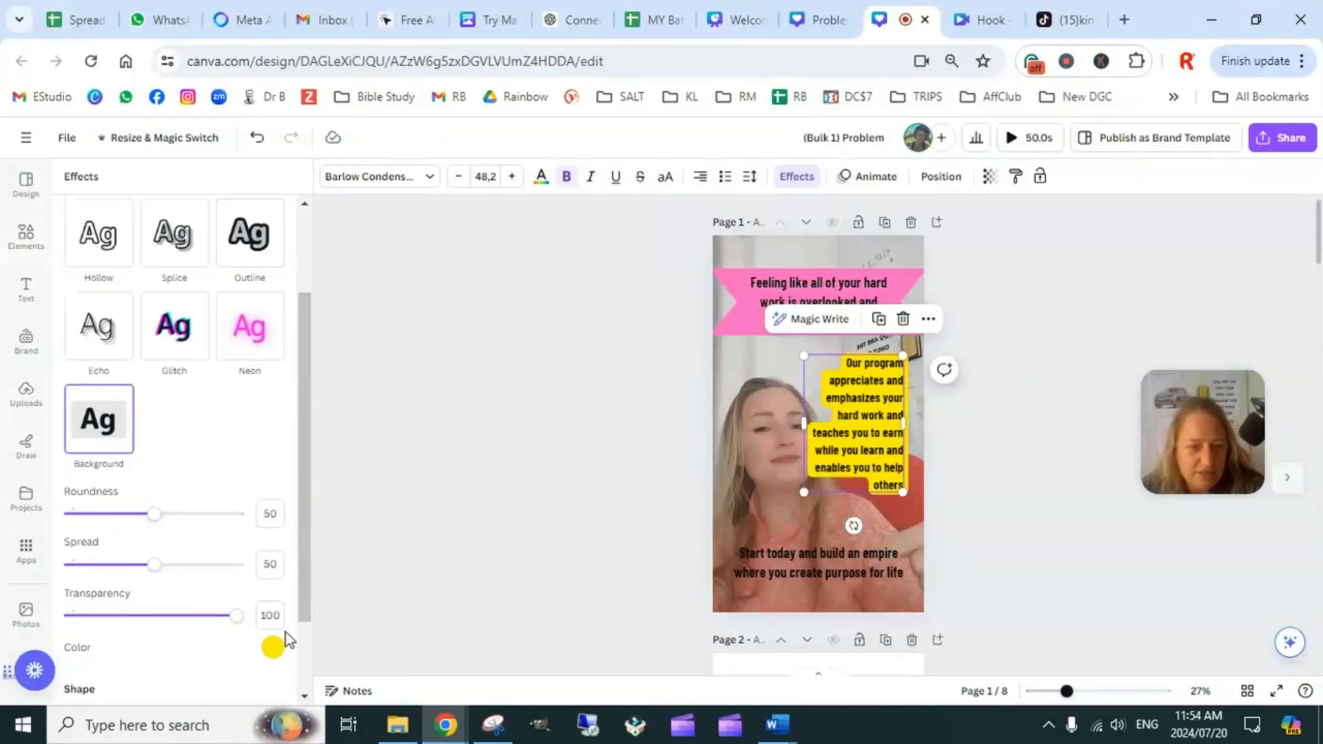
{"action": "left_click", "coordinate": [272, 647]}
{"action": "left_click", "coordinate": [208, 527]}
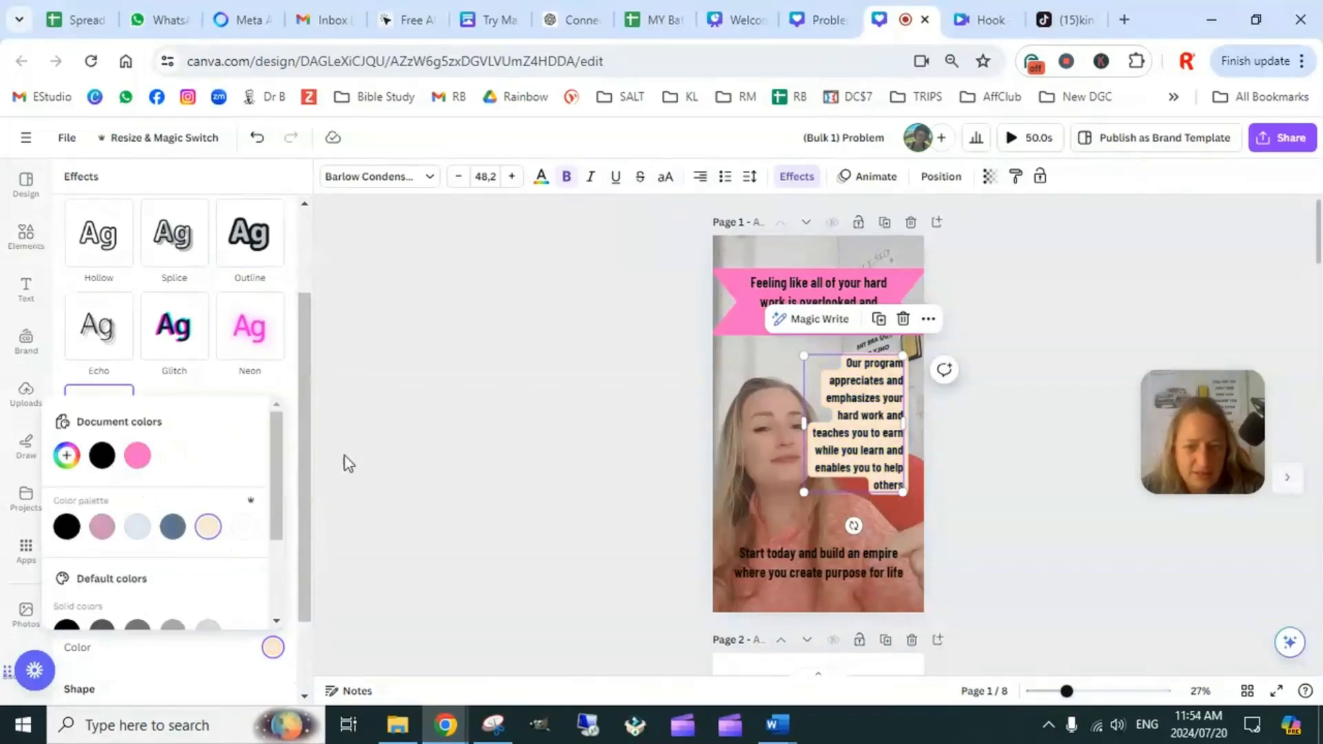
{"action": "left_click", "coordinate": [991, 449]}
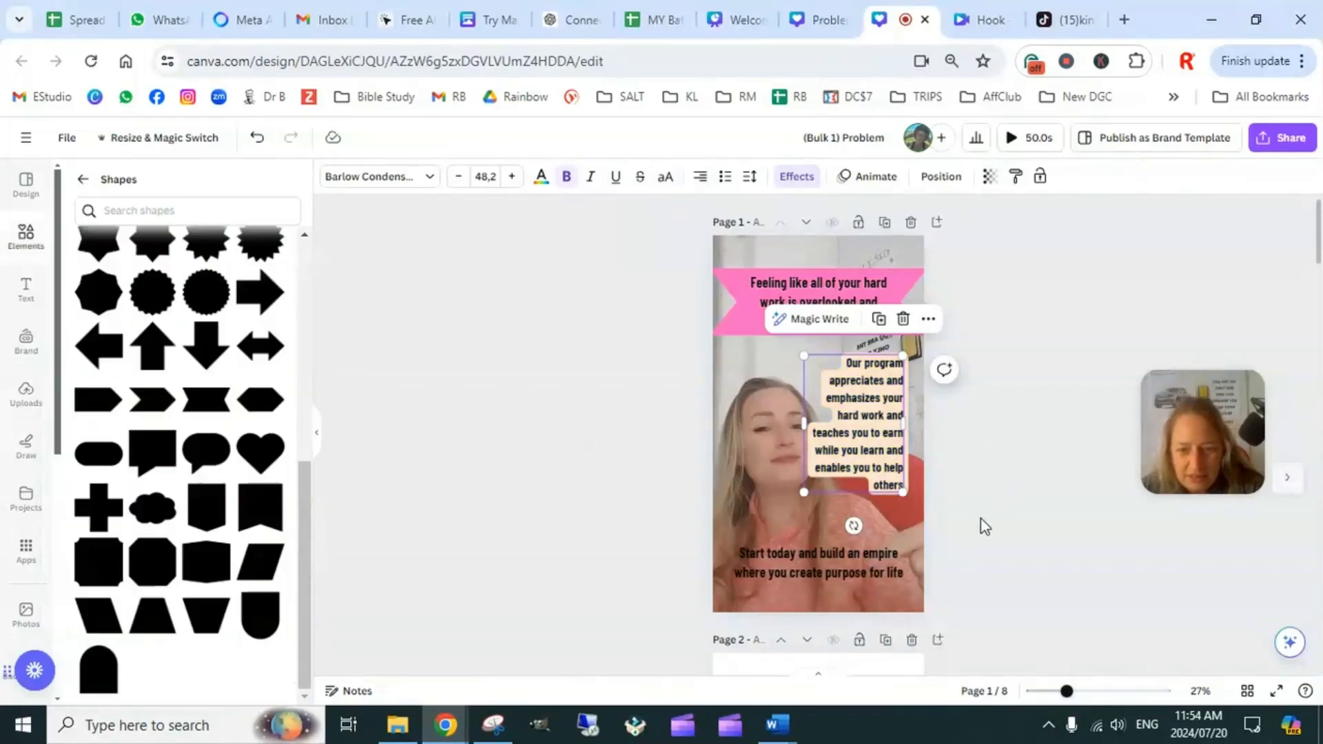
Apply the Background effect to page 1's call-to-action text in the banner's pink
{"action": "left_click", "coordinate": [842, 575]}
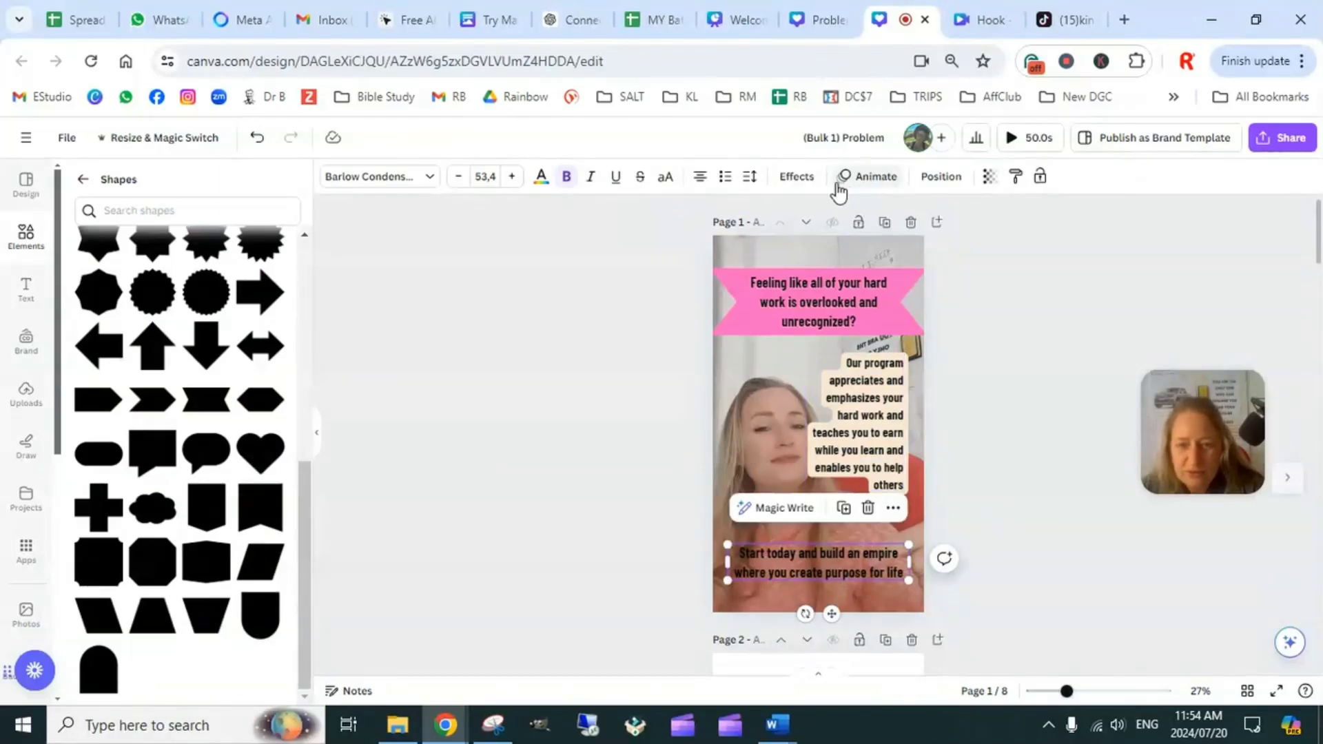
{"action": "left_click", "coordinate": [795, 177]}
{"action": "left_click", "coordinate": [105, 558]}
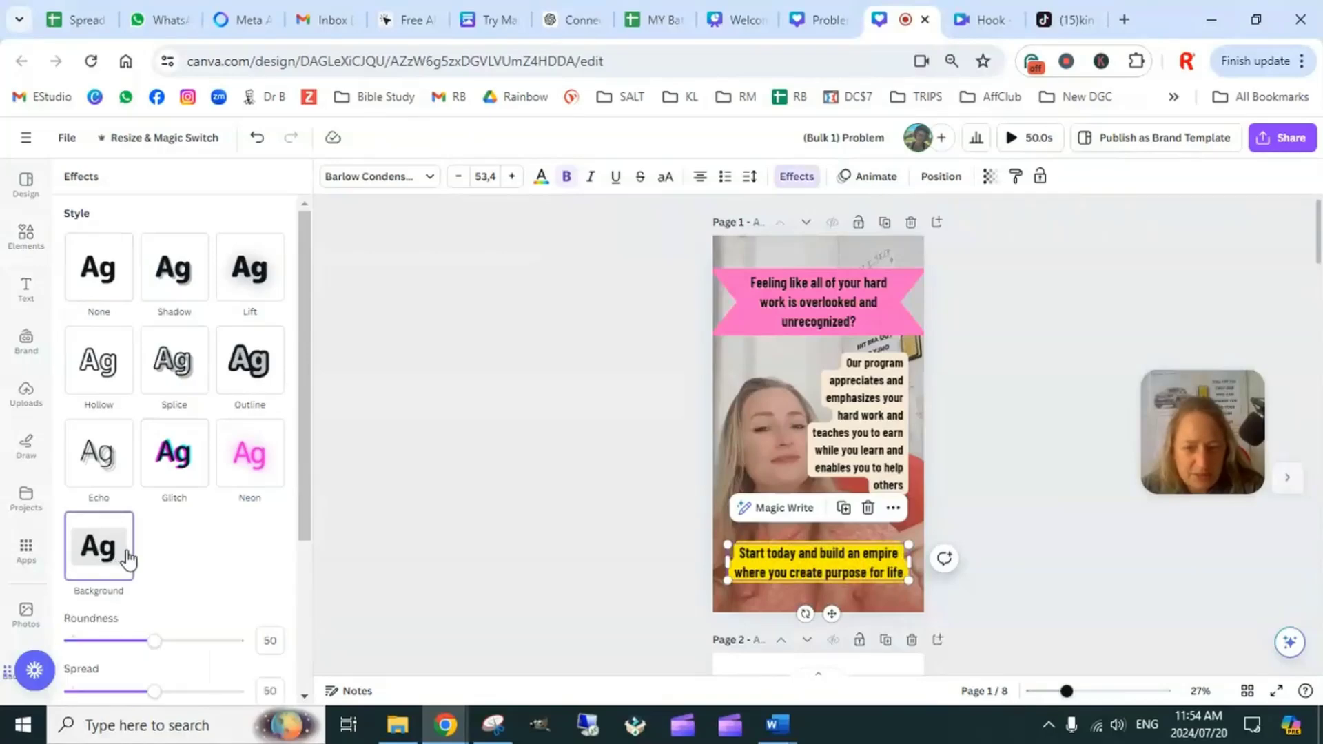
{"action": "scroll", "coordinate": [251, 650], "scroll_direction": "down", "scroll_amount": 3}
{"action": "left_click", "coordinate": [272, 582]}
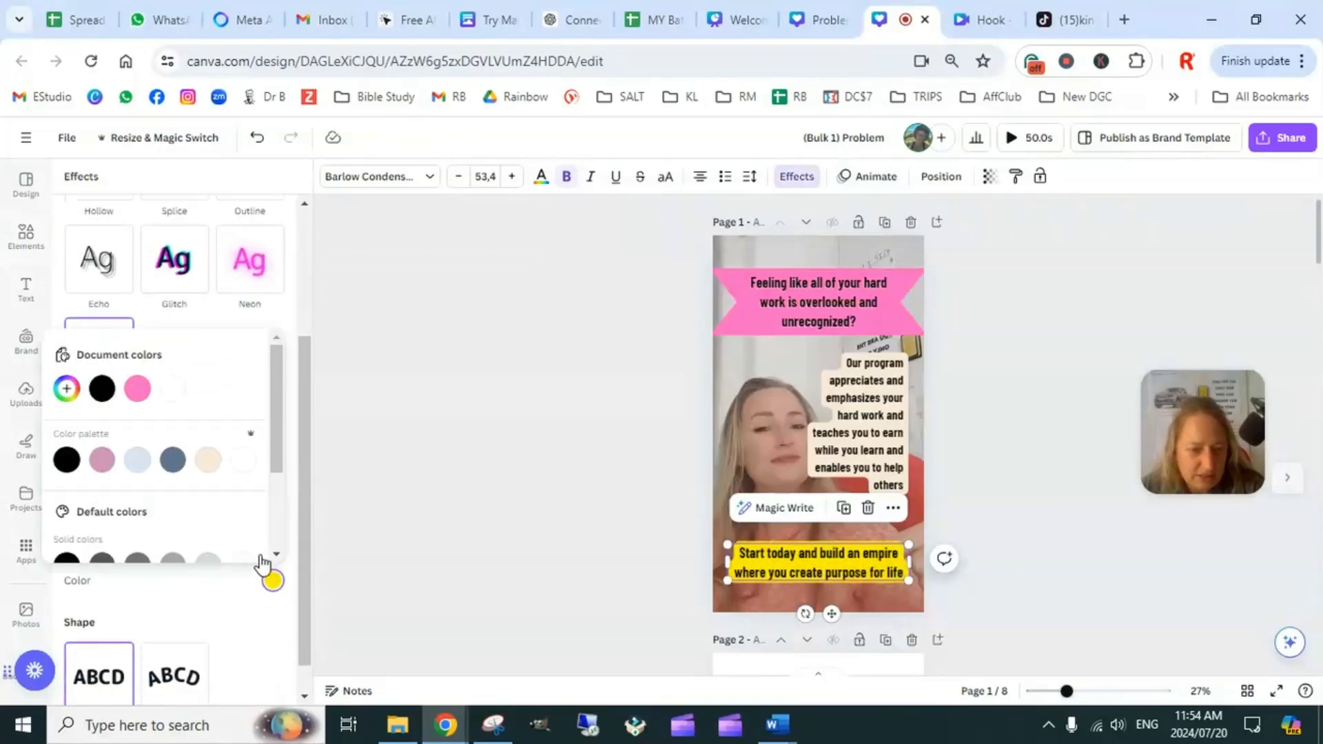
{"action": "left_click", "coordinate": [137, 389]}
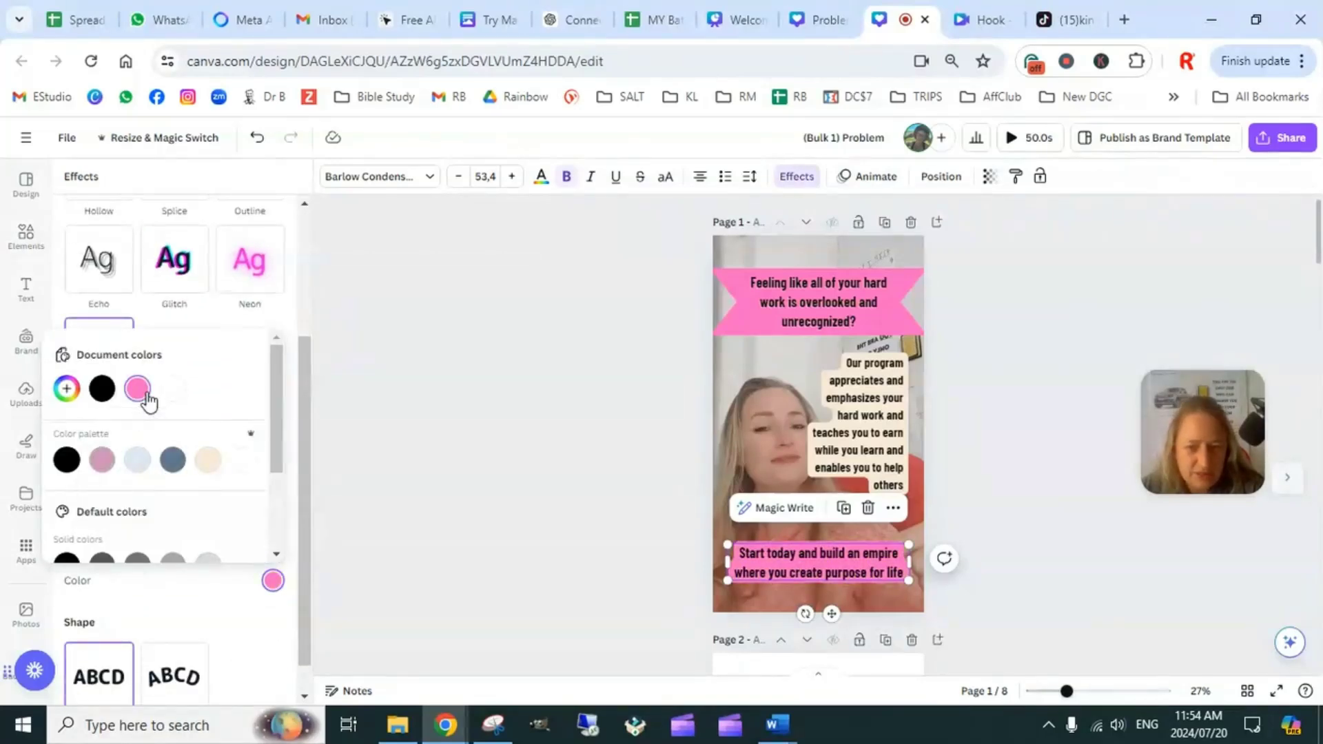
{"action": "left_click", "coordinate": [1053, 360]}
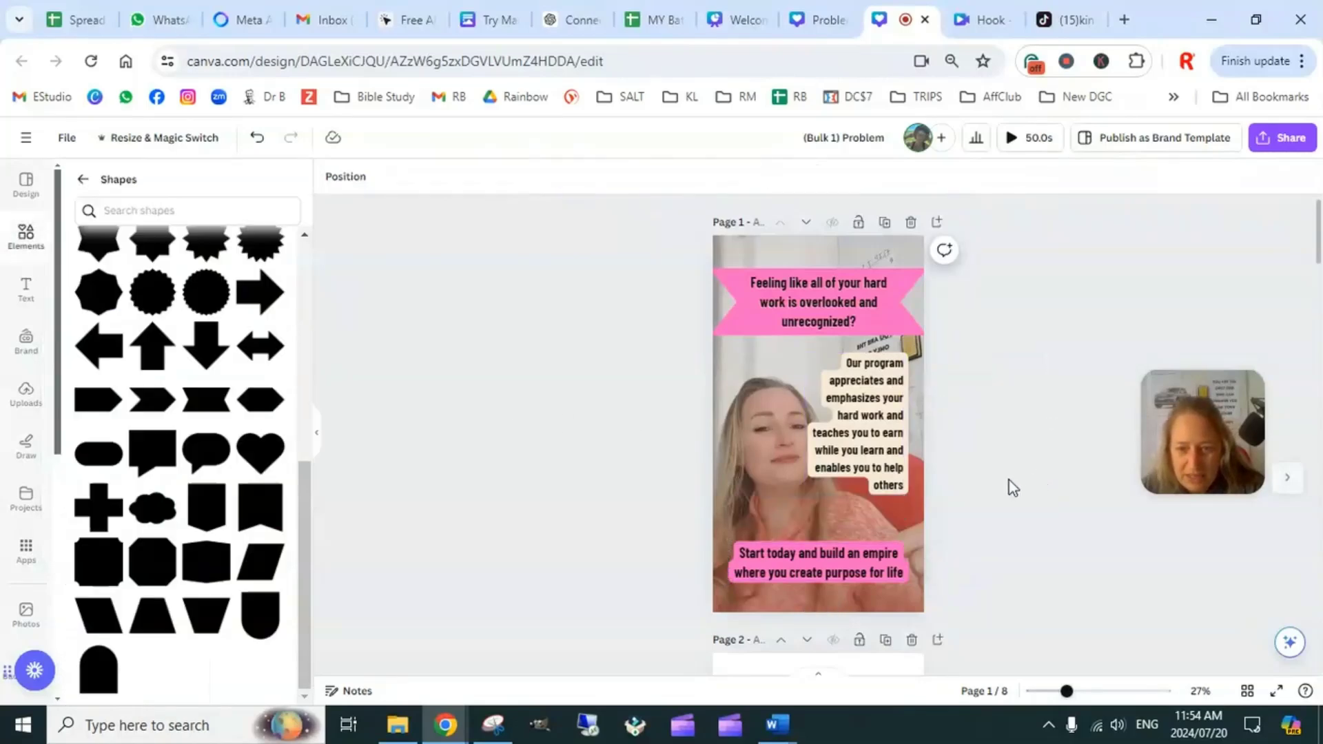
Preview page 1's background video and stretch the pink problem banner past both side edges of the page
{"action": "left_click", "coordinate": [742, 390]}
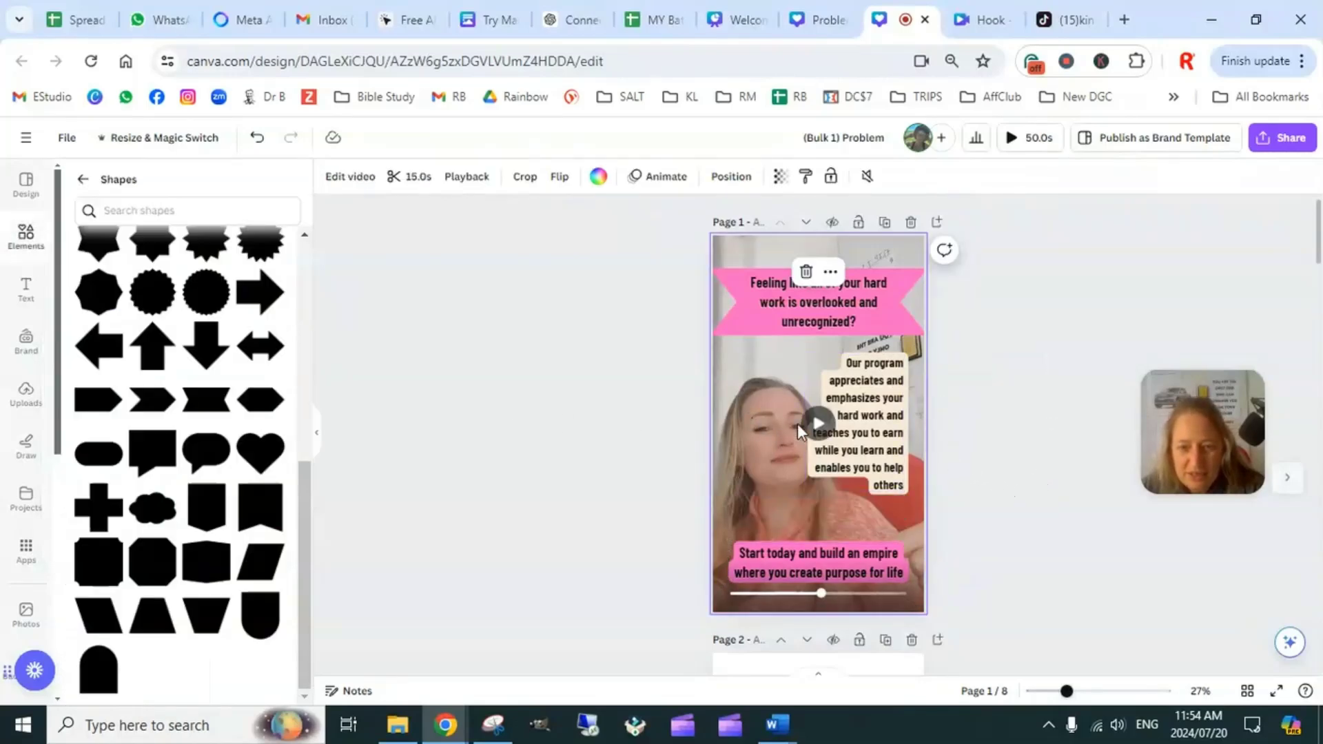
{"action": "left_click", "coordinate": [815, 432]}
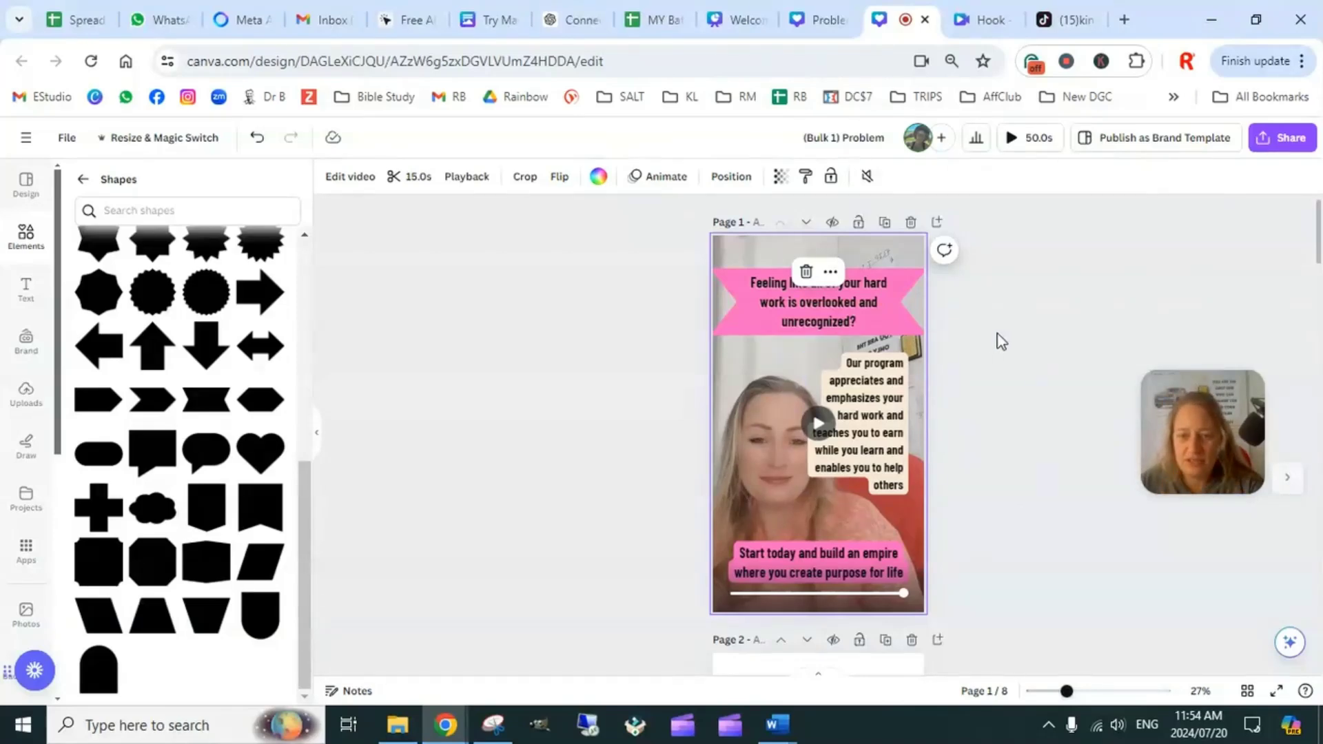
{"action": "left_click", "coordinate": [897, 313]}
{"action": "left_click", "coordinate": [910, 311]}
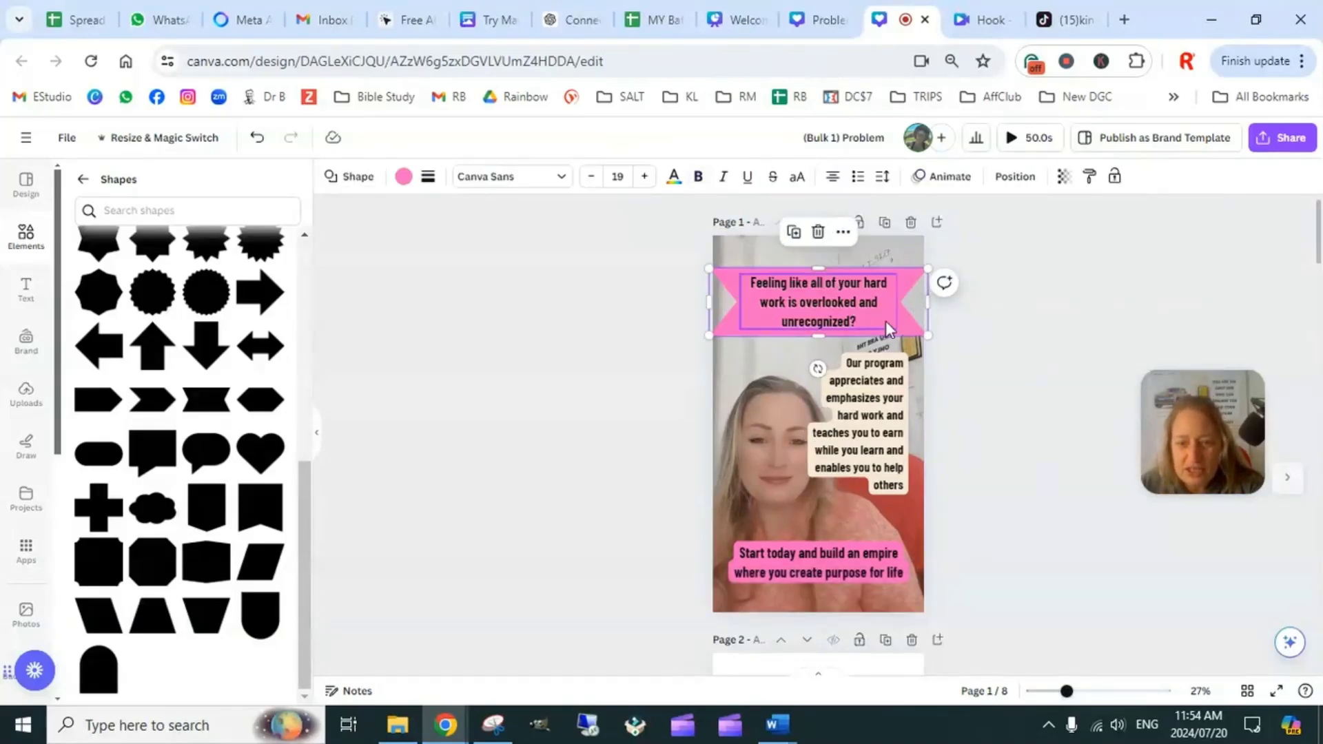
{"action": "left_click_drag", "start_coordinate": [931, 304], "coordinate": [958, 301]}
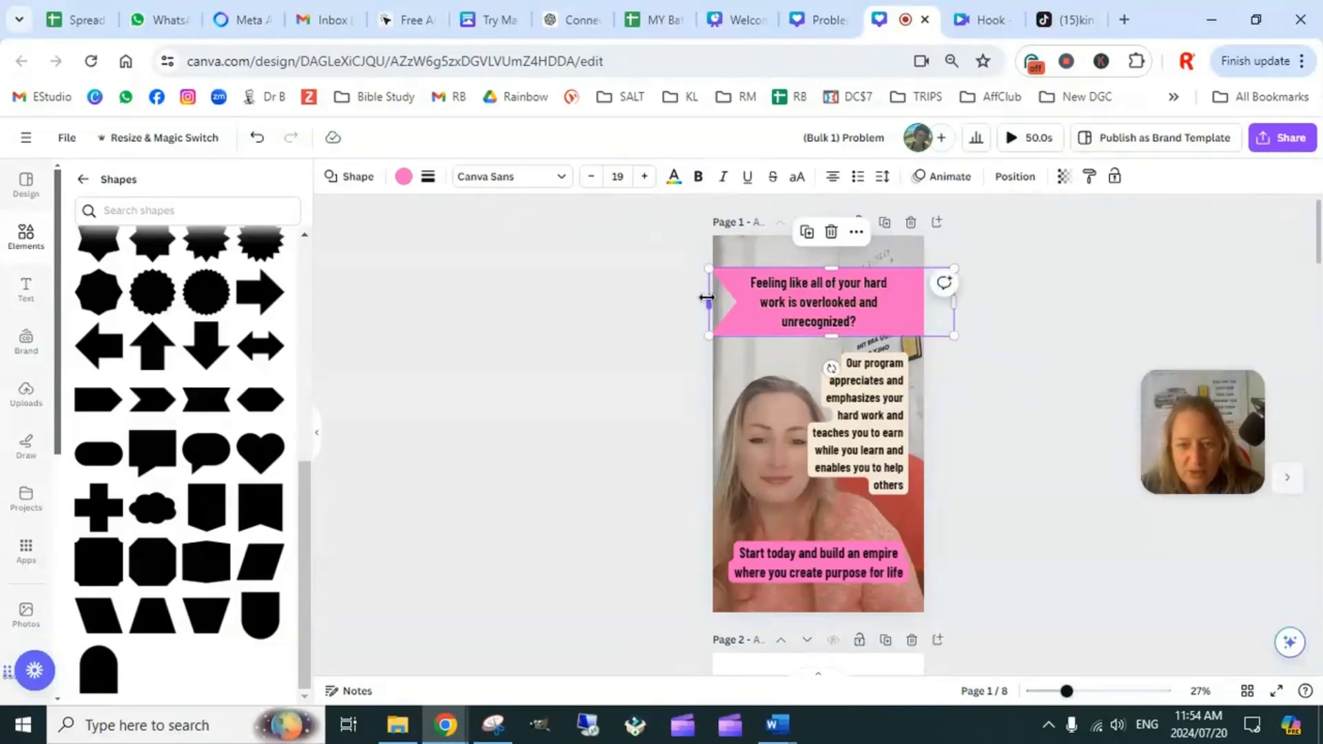
{"action": "left_click_drag", "start_coordinate": [708, 298], "coordinate": [680, 297]}
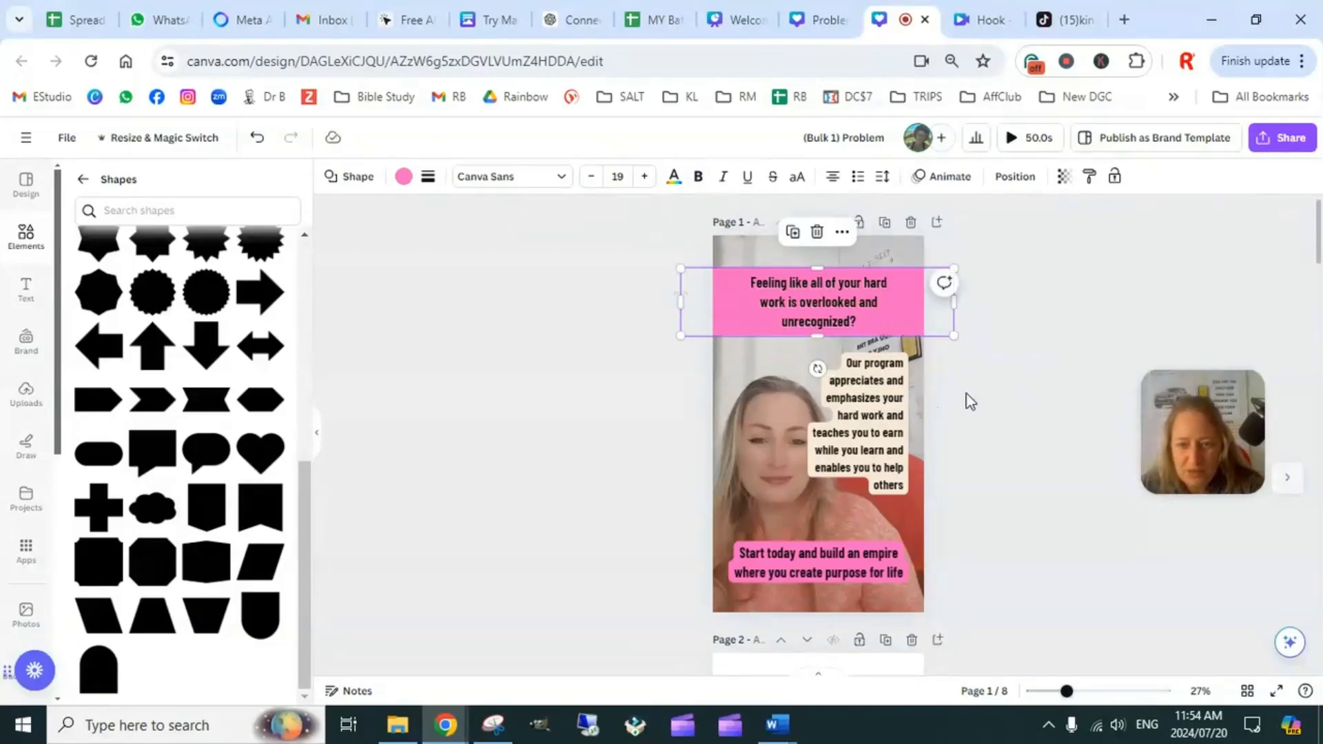
{"action": "left_click", "coordinate": [1002, 392]}
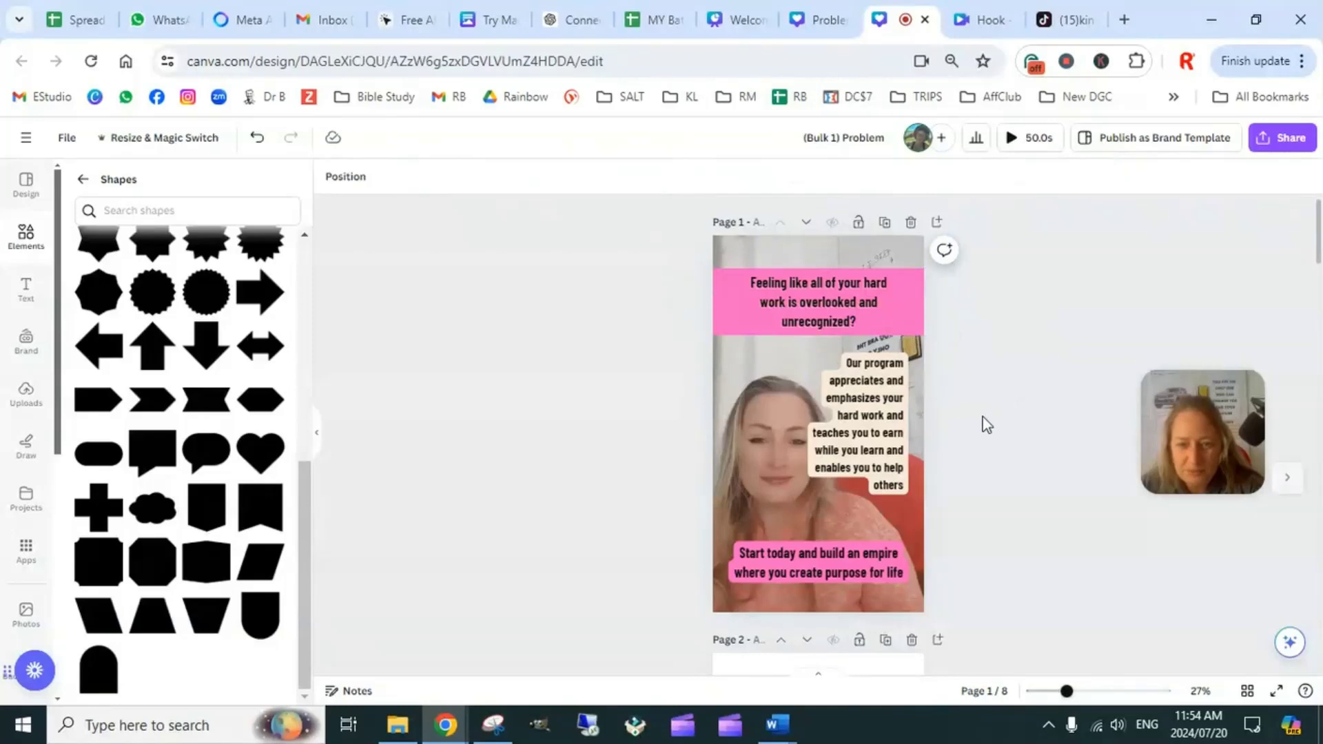
Move page 1's pink banner and problem text slightly up together, and preview the background video again
{"action": "left_click", "coordinate": [904, 309]}
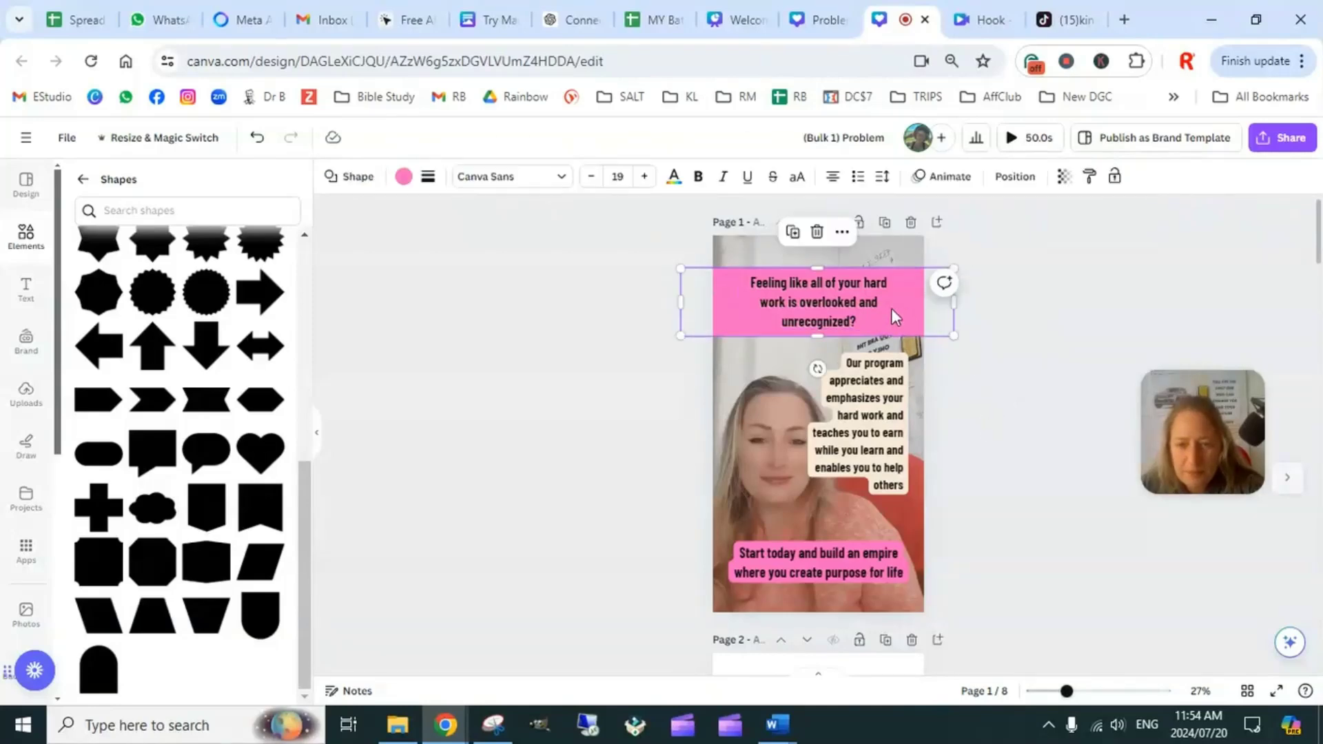
{"action": "left_click", "coordinate": [834, 300], "text": "shift"}
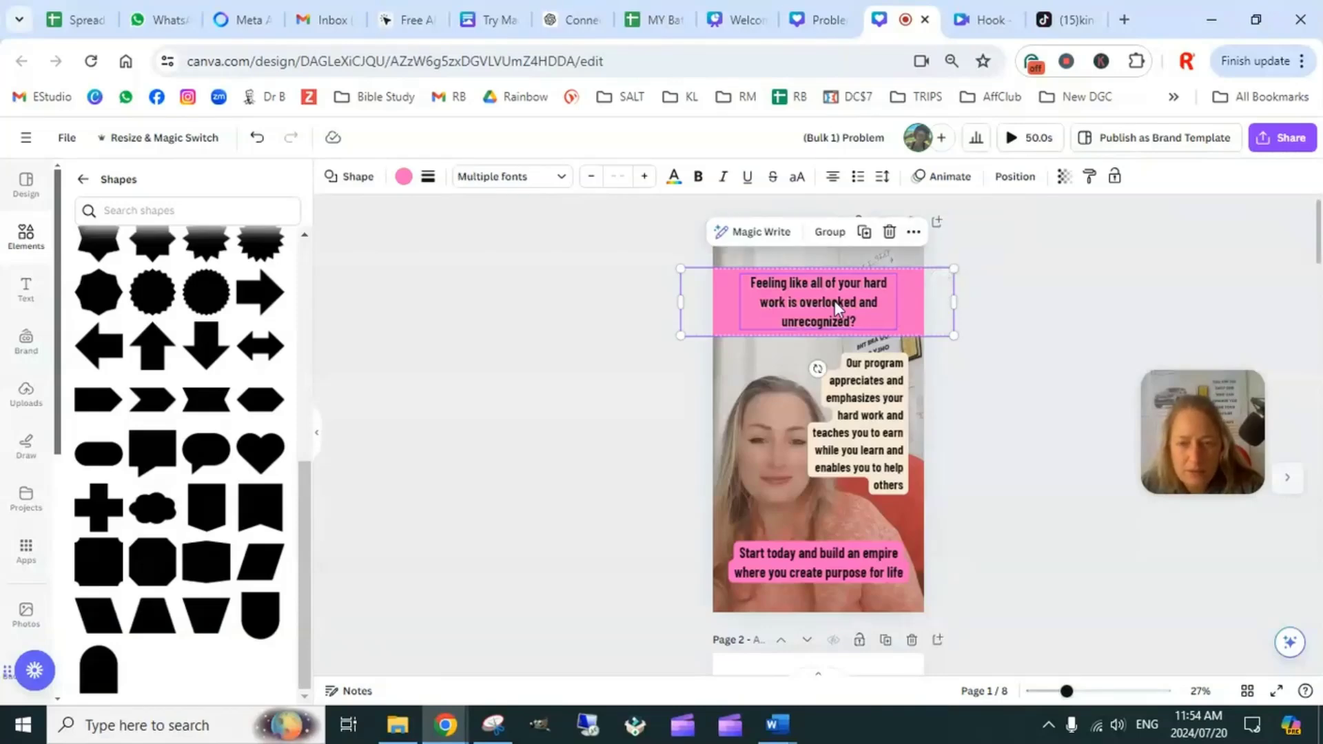
{"action": "left_click_drag", "start_coordinate": [834, 301], "coordinate": [833, 296]}
{"action": "left_click", "coordinate": [818, 426]}
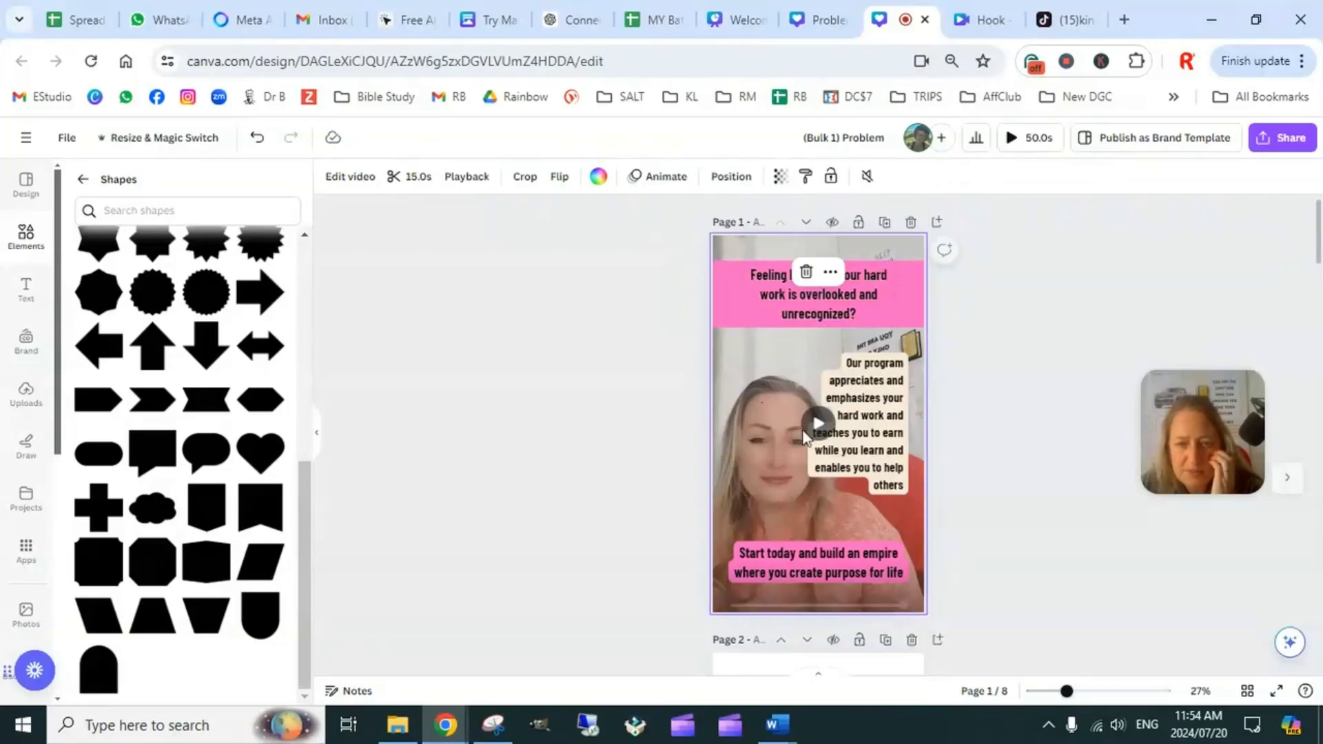
{"action": "left_click", "coordinate": [819, 426]}
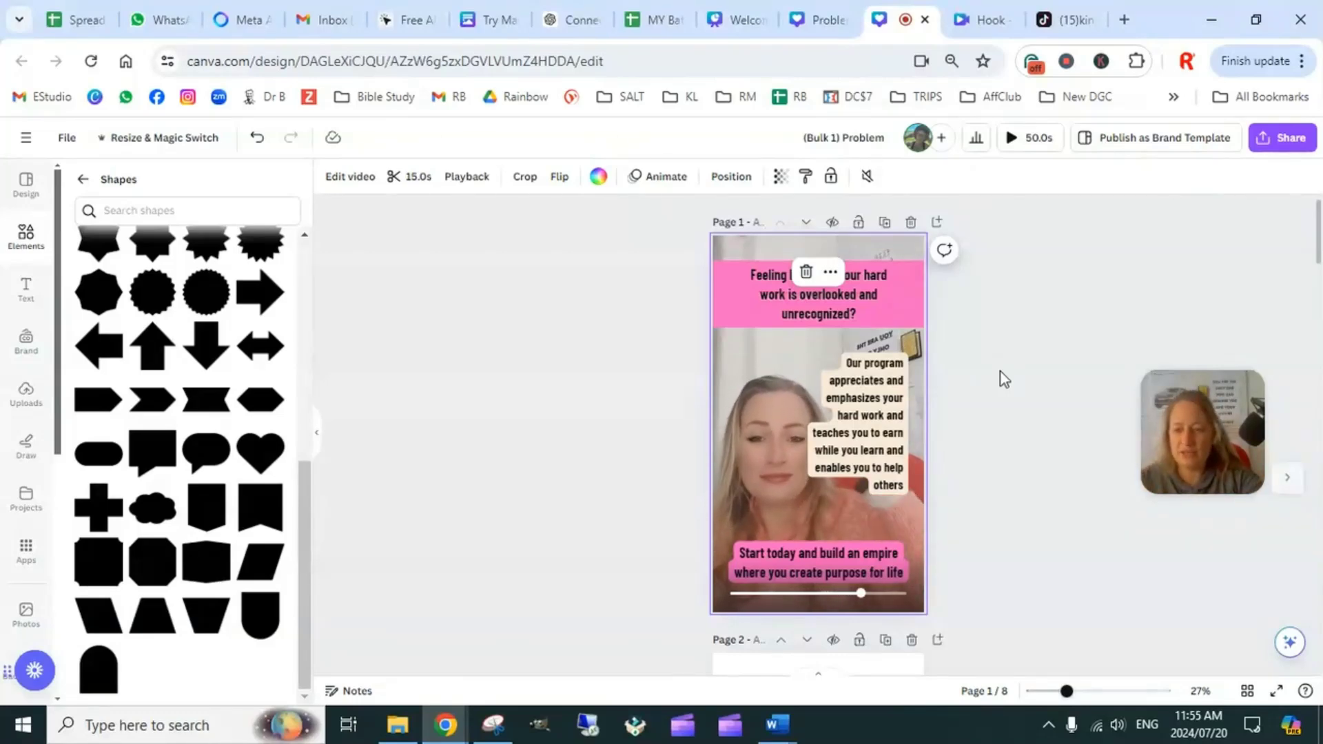
{"action": "left_click", "coordinate": [1000, 407]}
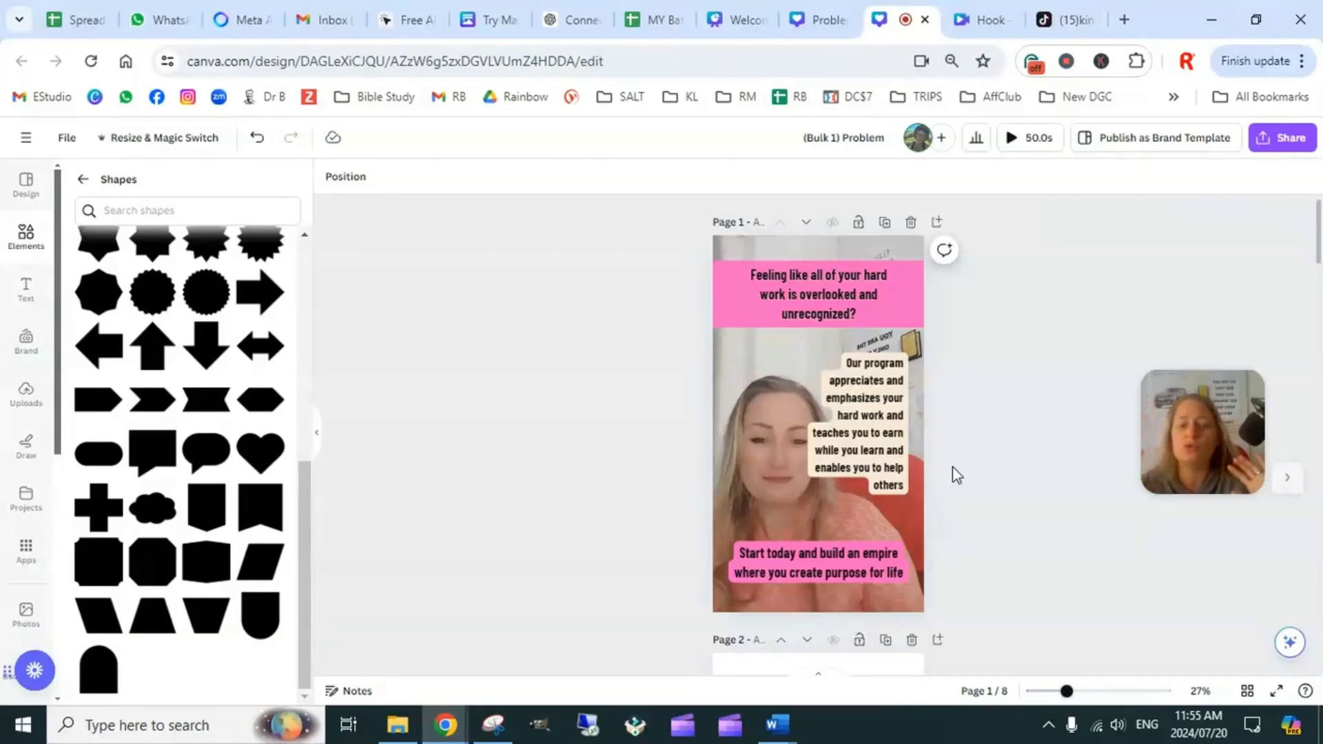
Scale page 2's call-to-action text down to font size 56.5 and centre it horizontally on the page
{"action": "scroll", "coordinate": [952, 466], "scroll_direction": "down", "scroll_amount": 5}
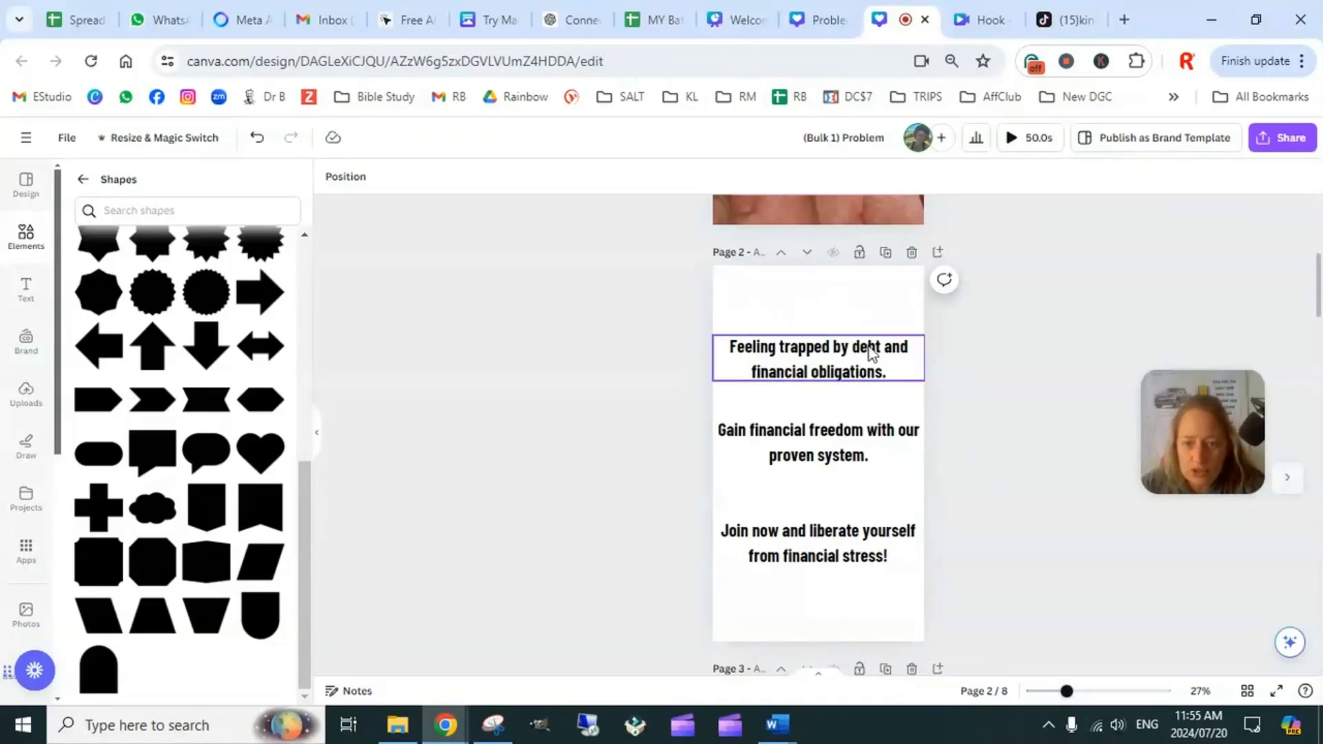
{"action": "left_click", "coordinate": [824, 367]}
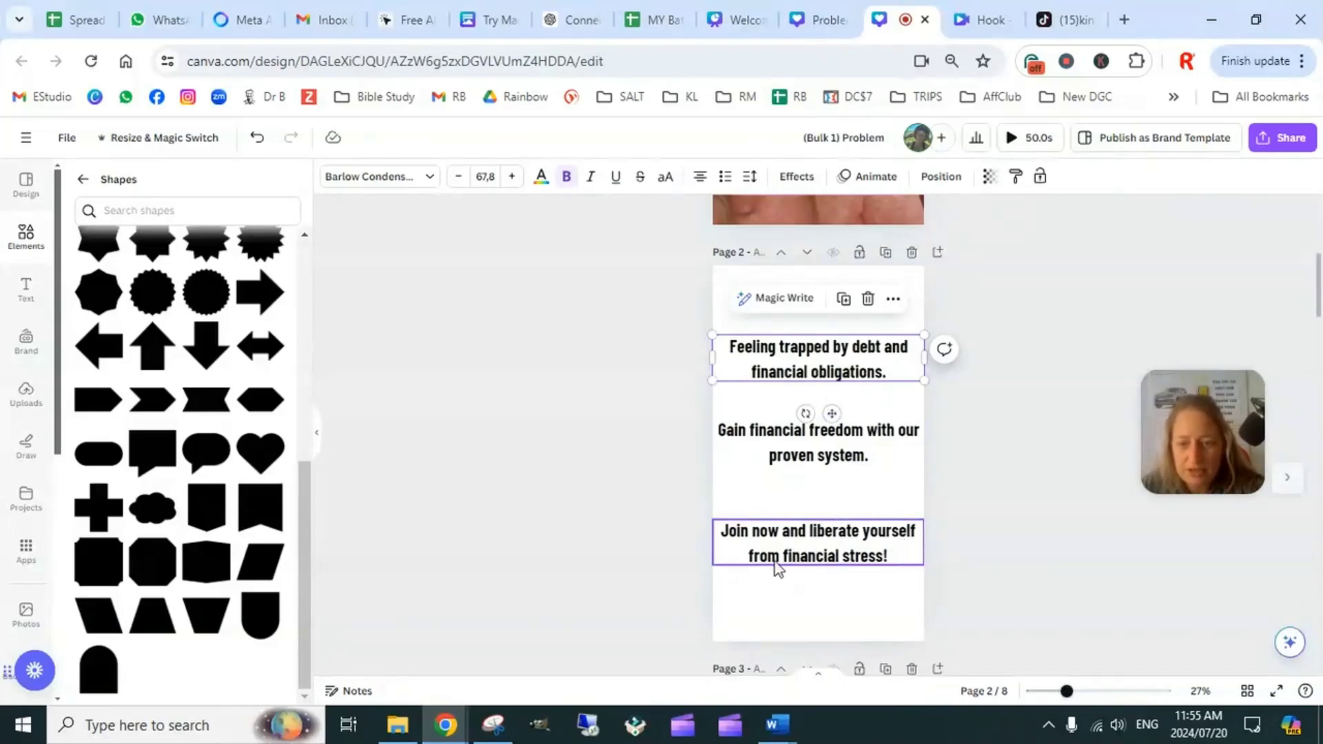
{"action": "left_click", "coordinate": [907, 549]}
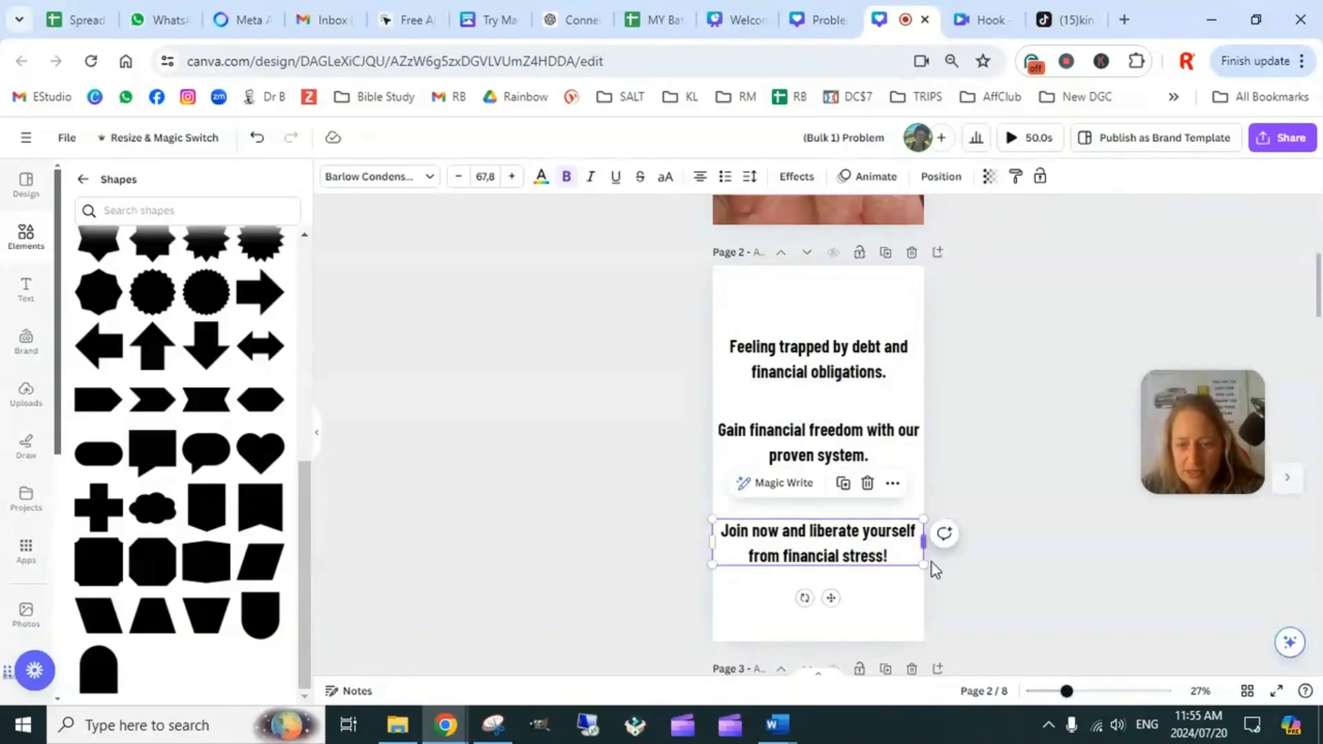
{"action": "left_click_drag", "start_coordinate": [923, 563], "coordinate": [889, 557]}
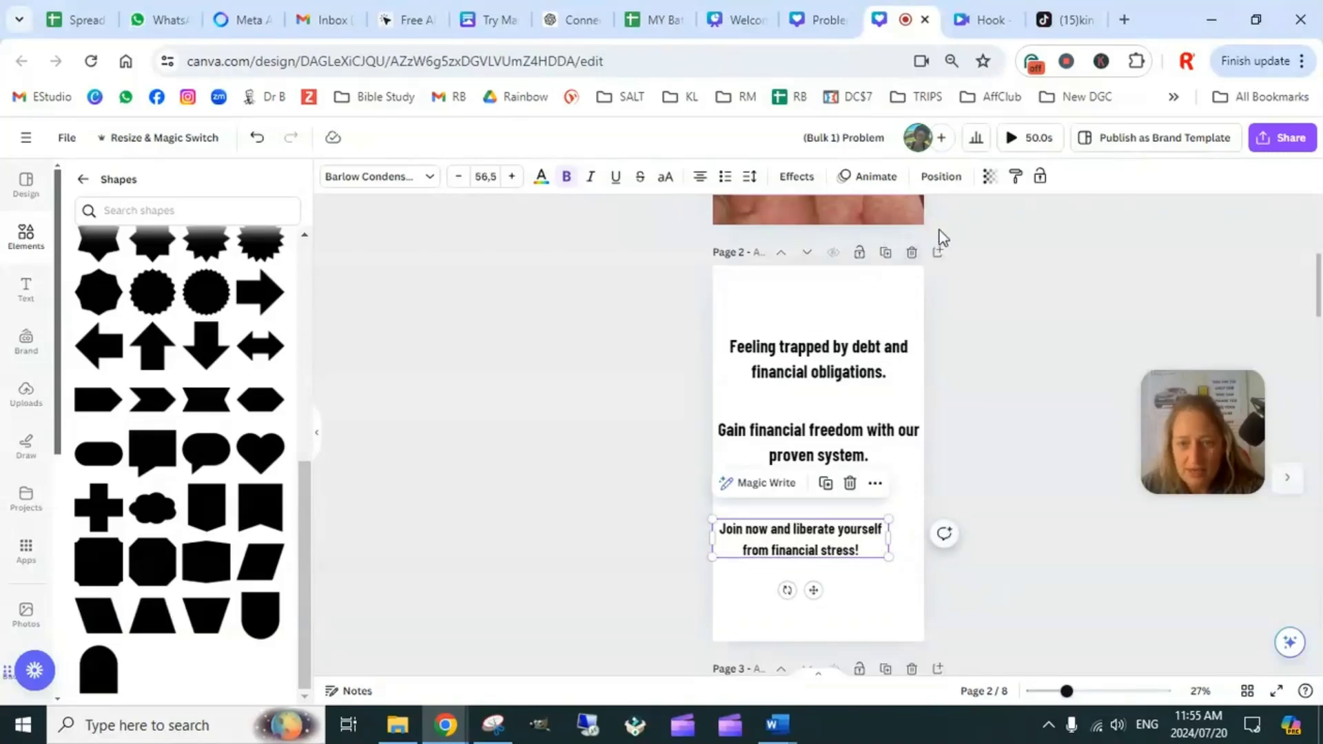
{"action": "left_click", "coordinate": [945, 178]}
{"action": "left_click", "coordinate": [231, 339]}
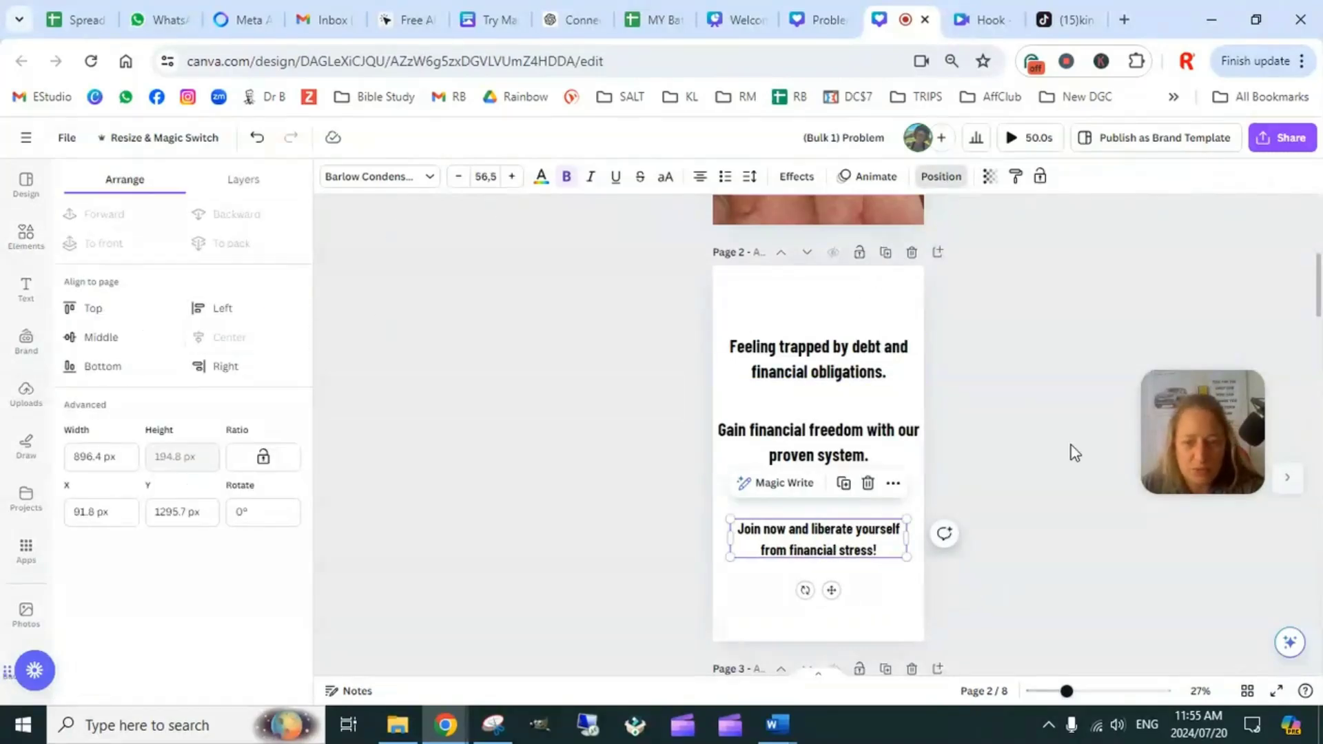
{"action": "left_click", "coordinate": [1032, 463]}
Insert "& tested" after "proven" in page 2's solution text
{"action": "left_click", "coordinate": [809, 445]}
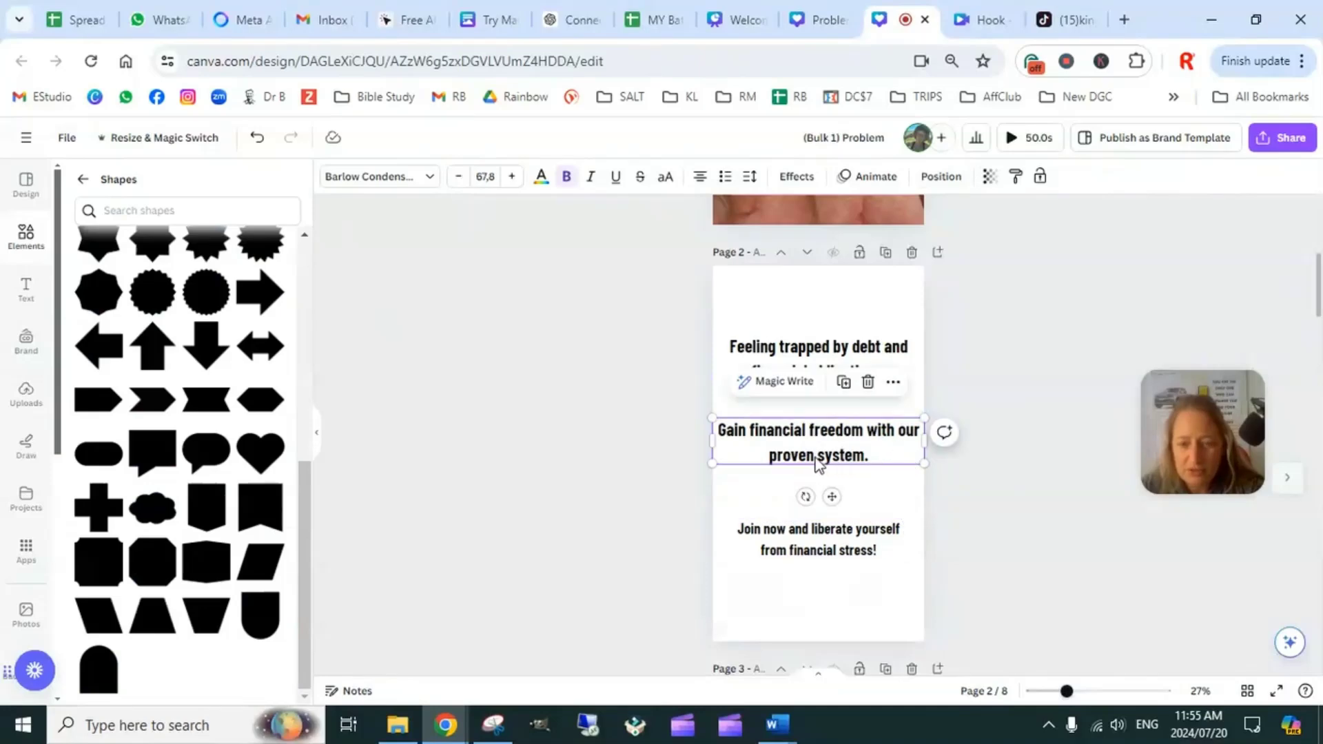
{"action": "left_click", "coordinate": [818, 460]}
{"action": "left_click", "coordinate": [816, 456]}
{"action": "type", "text": "& teste"}
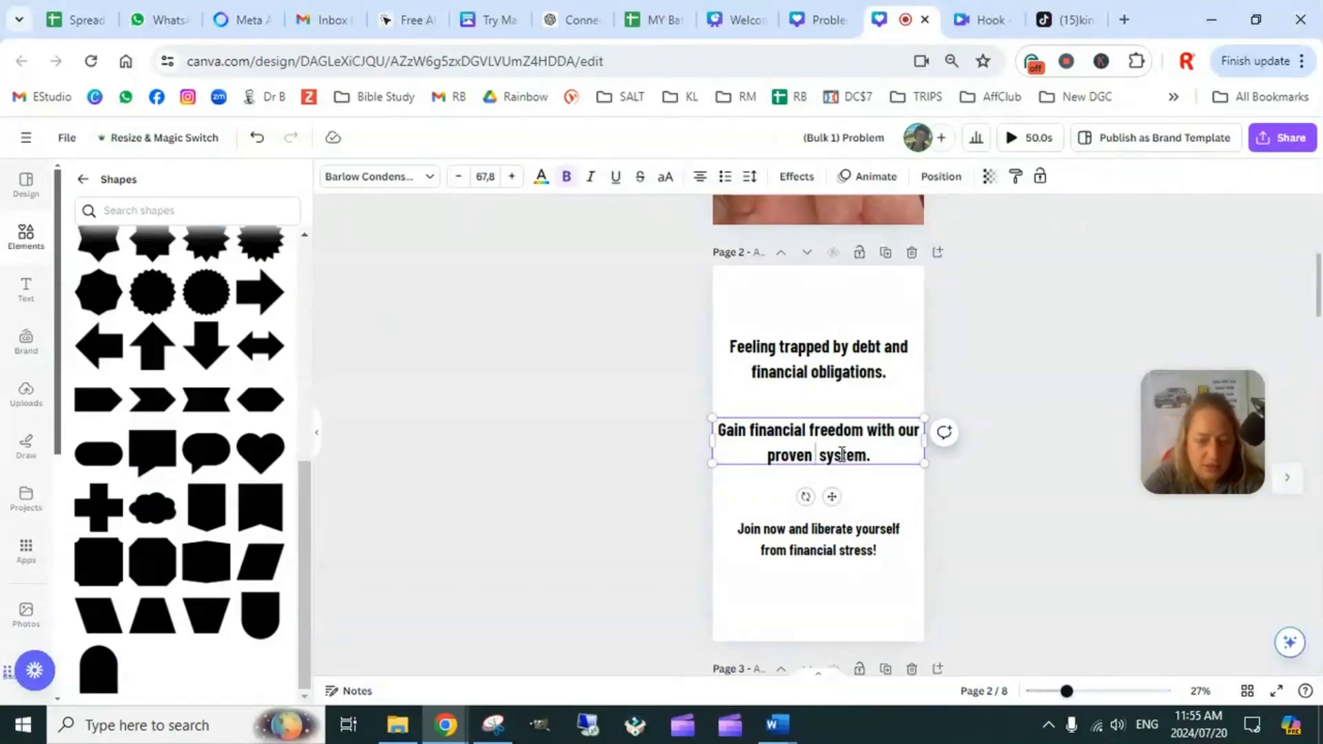
{"action": "type", "text": "d"}
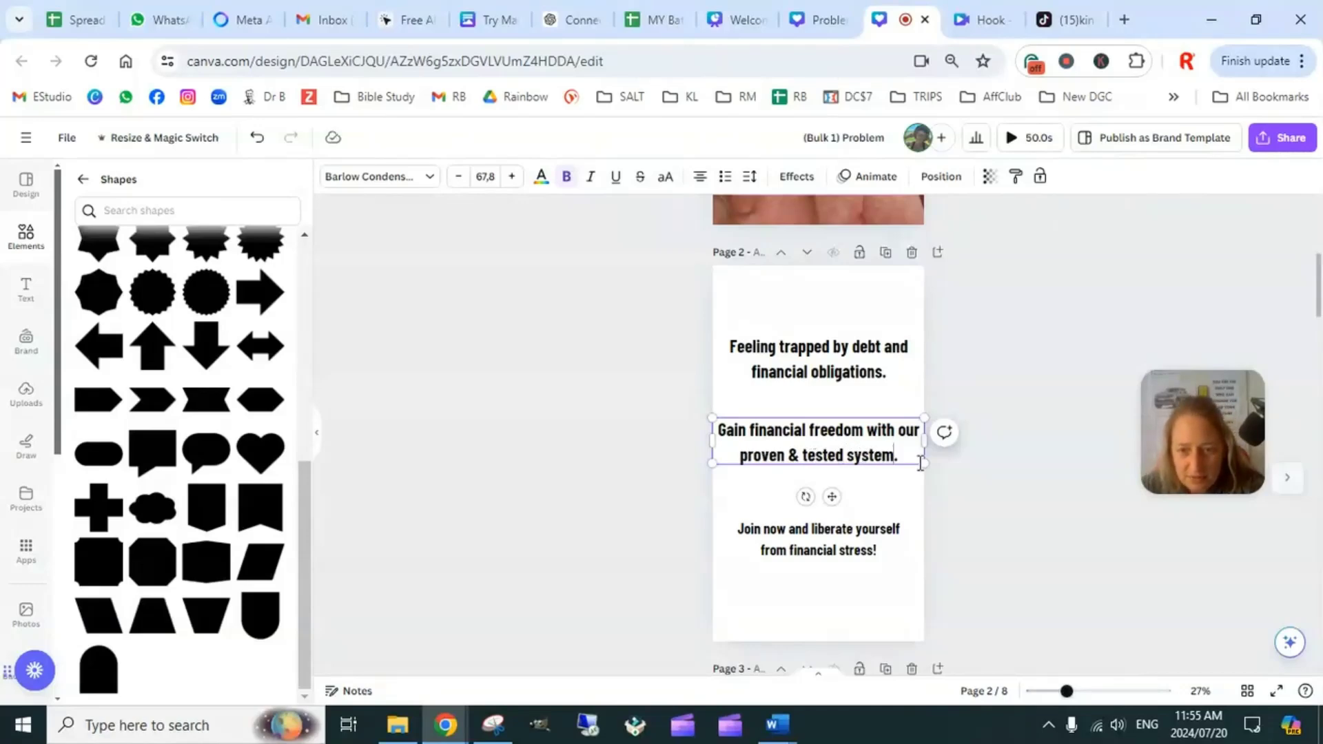
Replace the word "system" with "program" in page 2's solution text
{"action": "key", "text": "BackSpace"}
{"action": "key", "text": "BackSpace"}
{"action": "key", "text": "BackSpace"}
{"action": "key", "text": "BackSpace"}
{"action": "key", "text": "BackSpace"}
{"action": "key", "text": "BackSpace"}
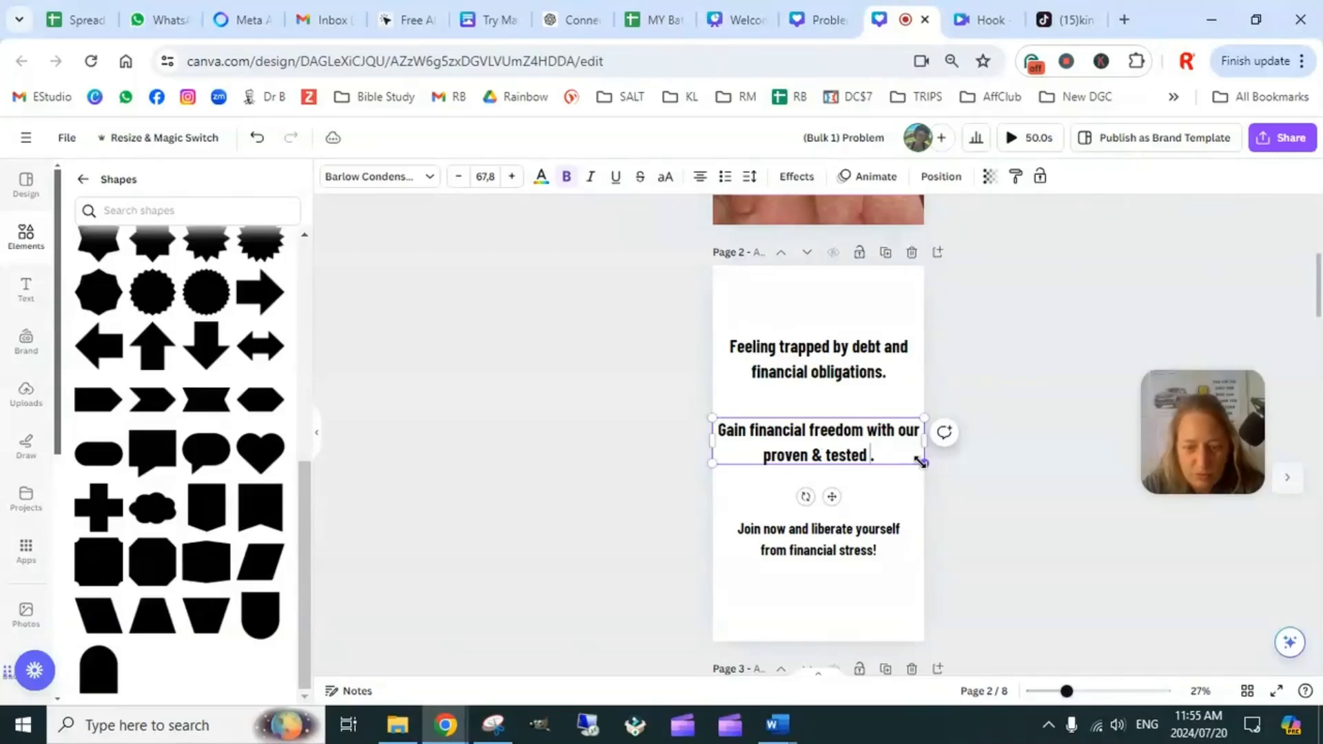
{"action": "type", "text": "program"}
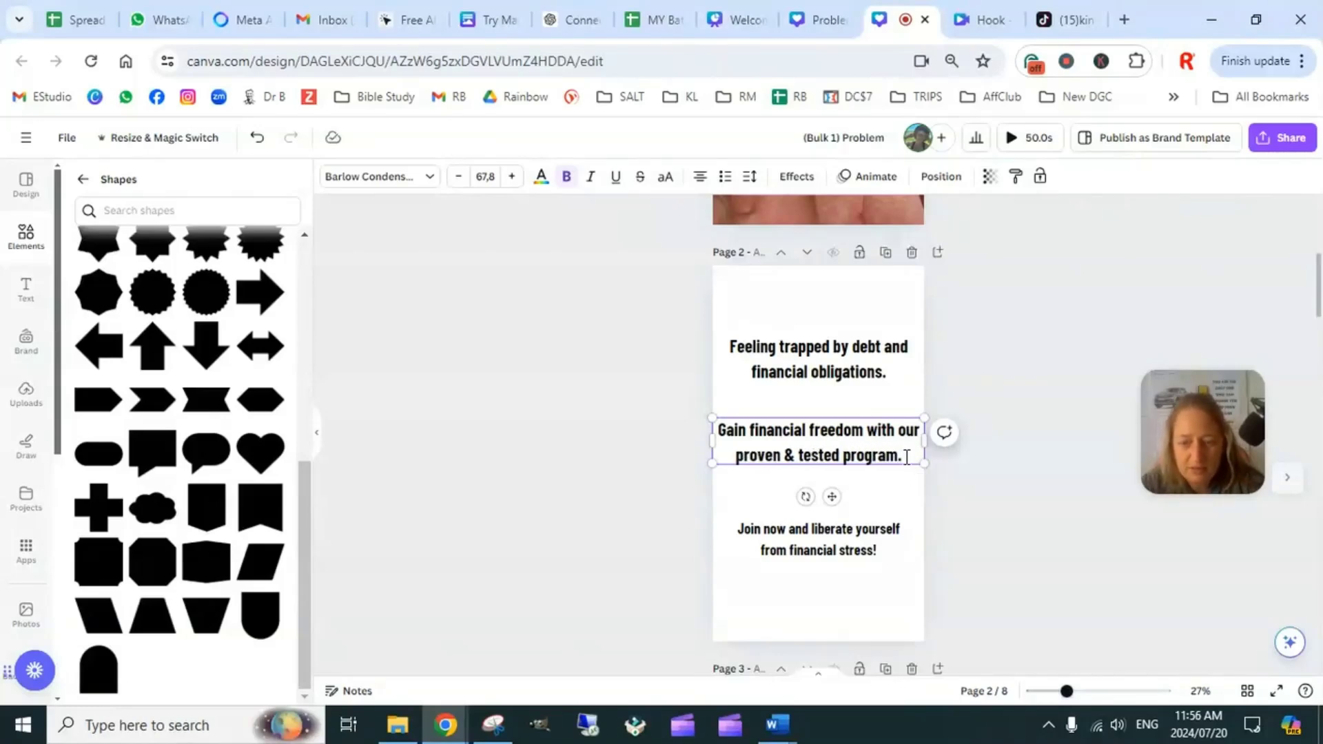
Replace the final full stop of page 2's solution text with " - Start earning 100% Profits today!"
{"action": "key", "text": "BackSpace"}
{"action": "type", "text": "-"}
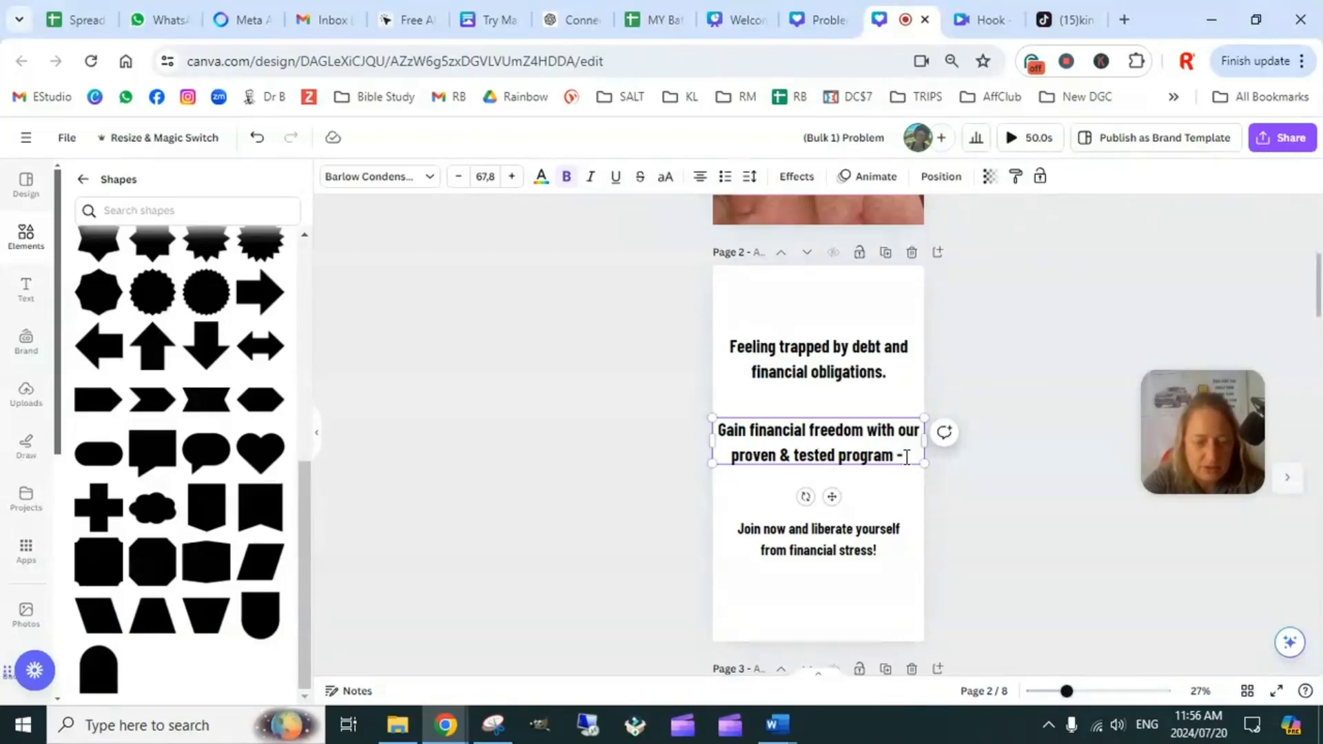
{"action": "type", "text": " Start ear"}
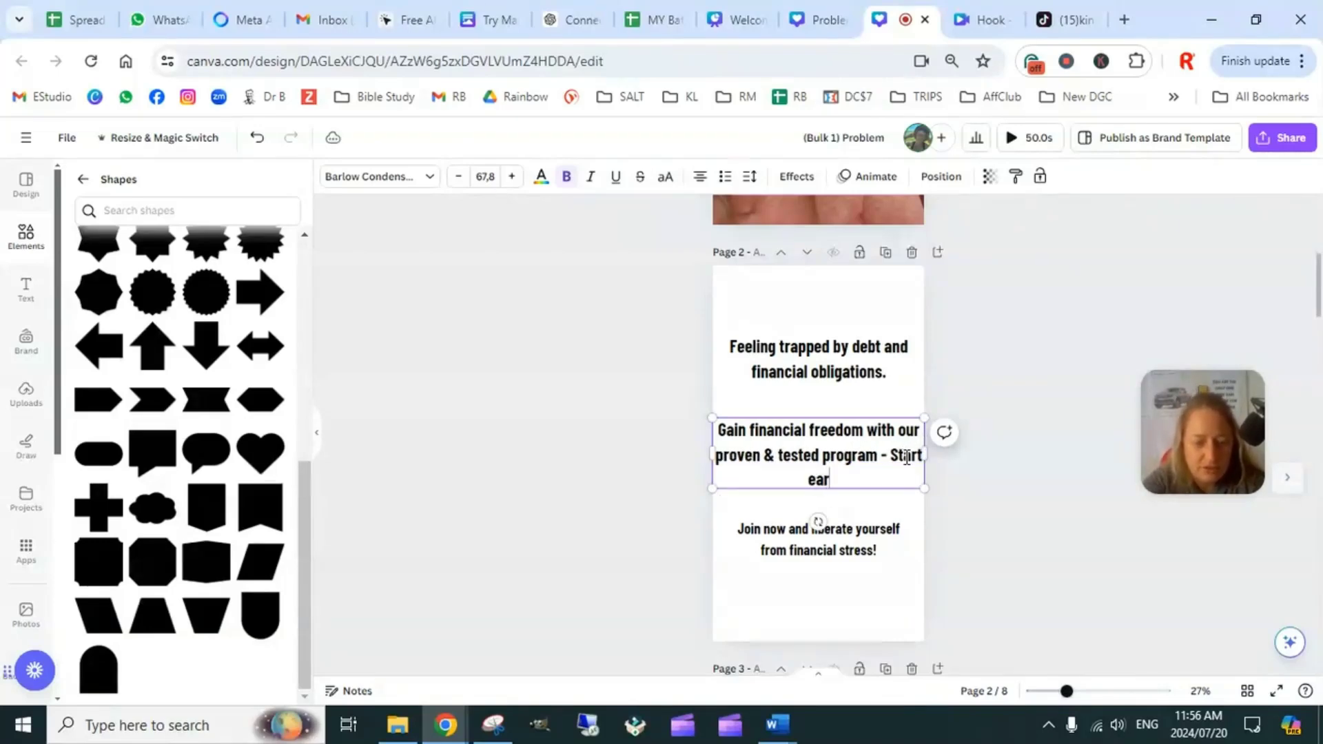
{"action": "type", "text": "ning 100%"}
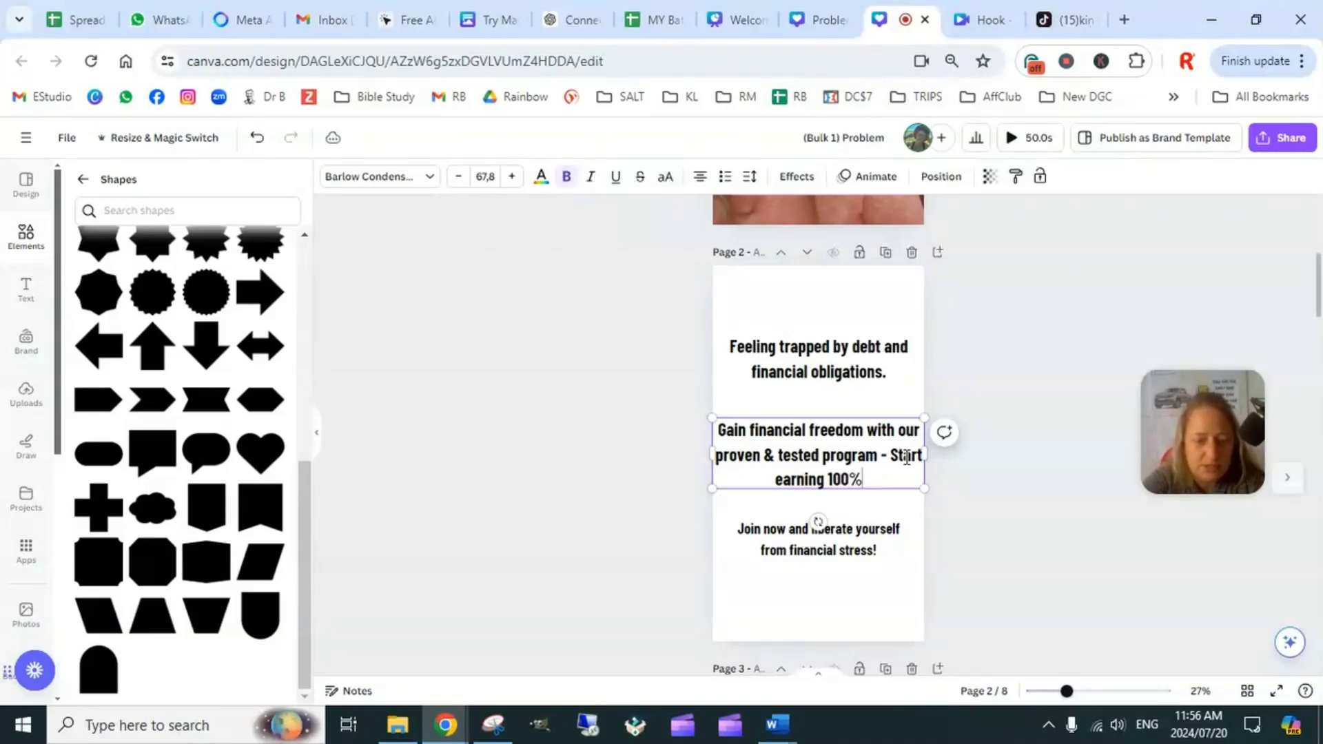
{"action": "type", "text": " Profits "}
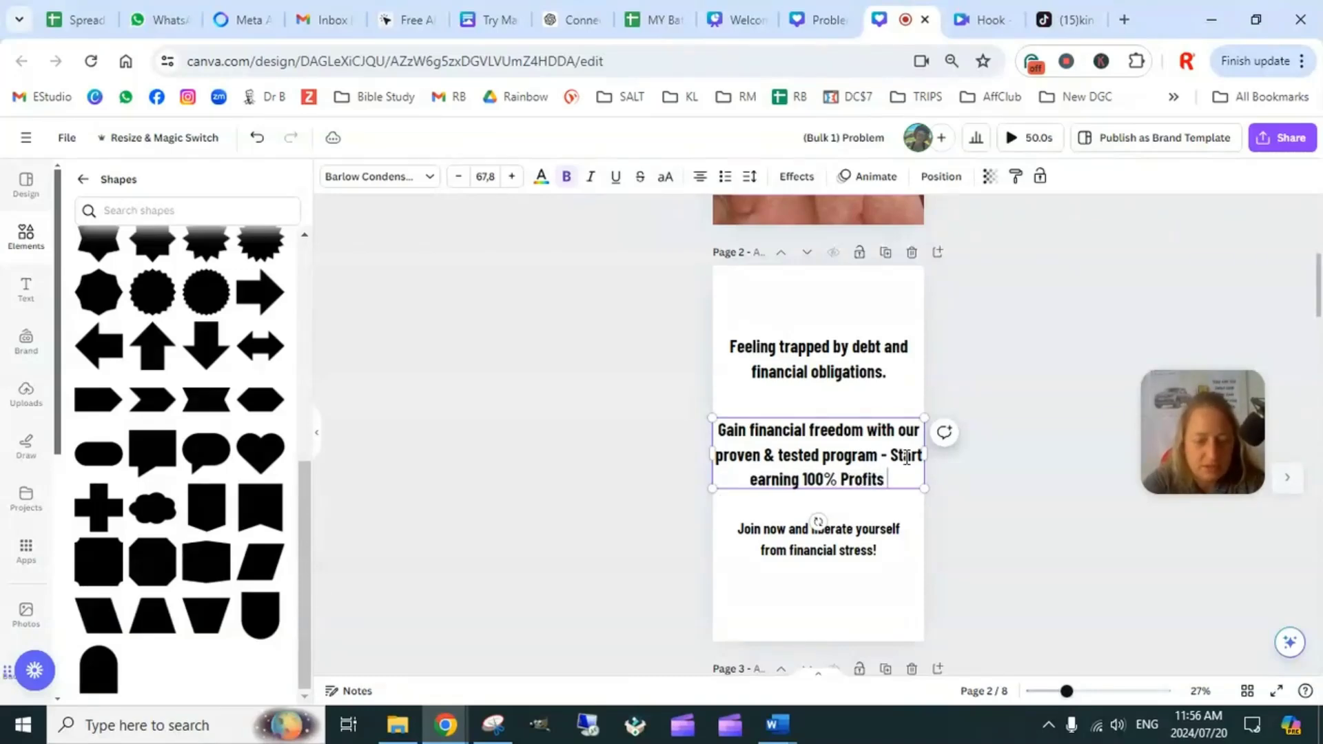
{"action": "type", "text": "today"}
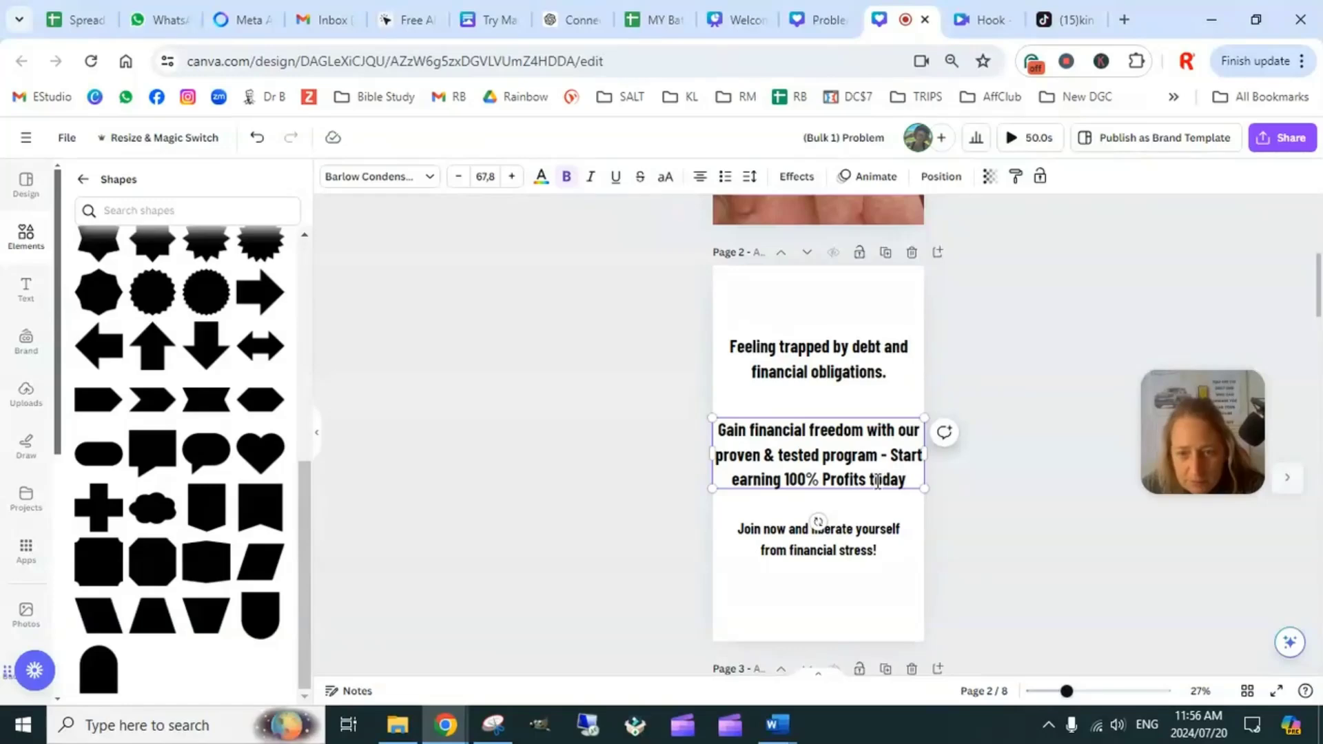
{"action": "type", "text": "!"}
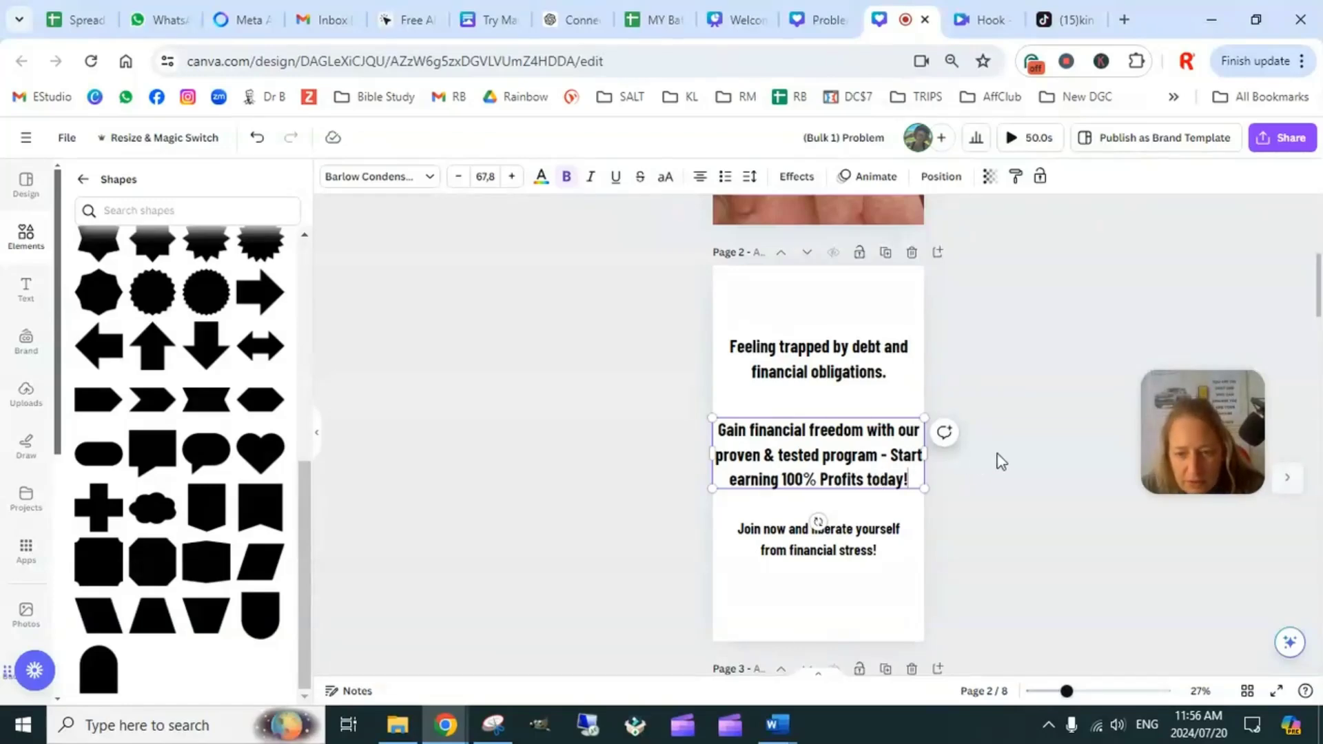
Scale page 2's solution text down to font size 54.6 and centre it horizontally on the page
{"action": "left_click", "coordinate": [929, 491]}
{"action": "left_click", "coordinate": [903, 469]}
{"action": "left_click_drag", "start_coordinate": [923, 453], "coordinate": [887, 456]}
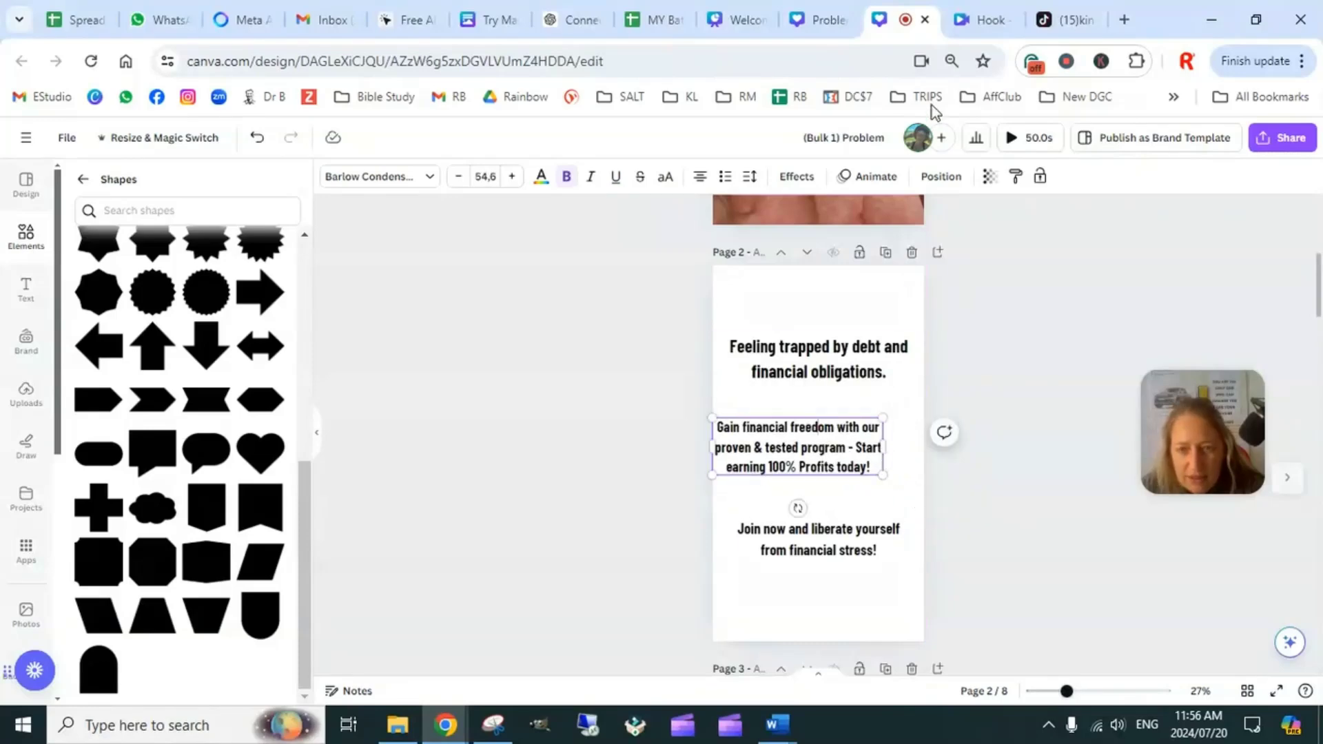
{"action": "left_click", "coordinate": [937, 178]}
{"action": "left_click", "coordinate": [229, 337]}
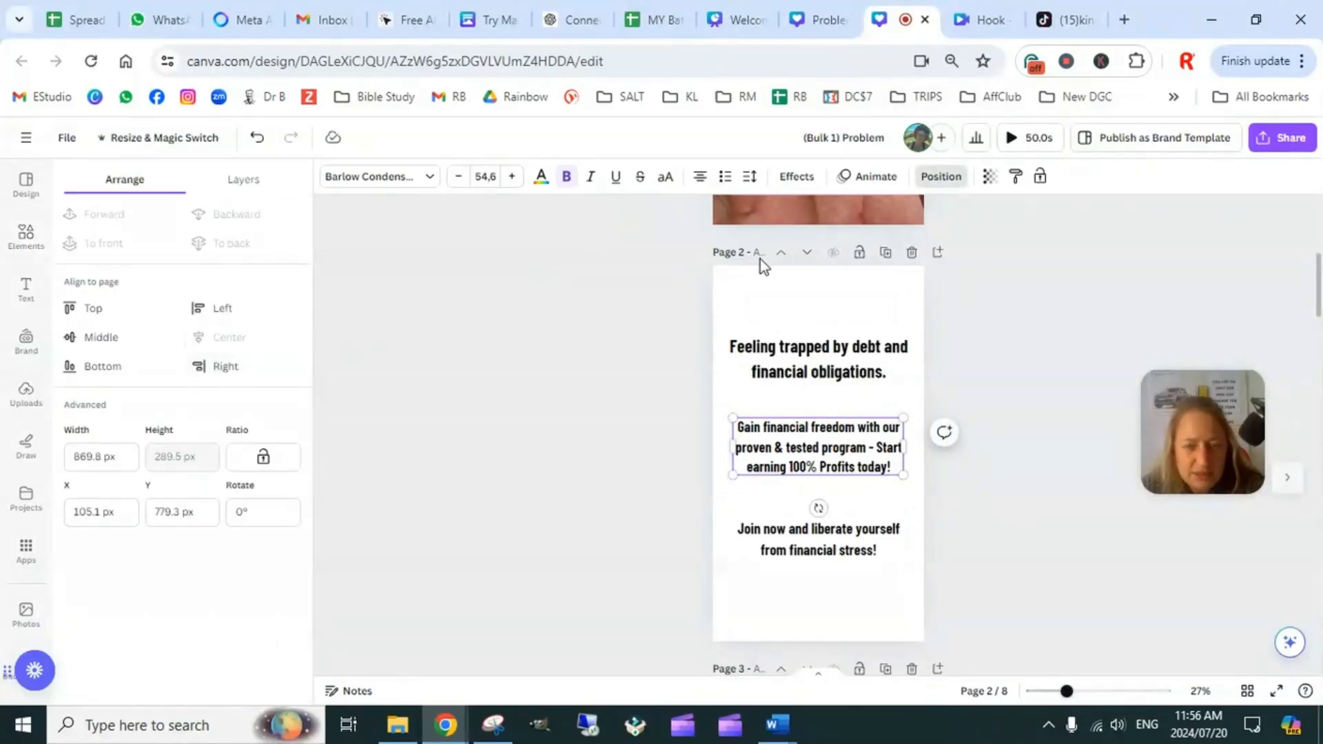
Reword page 2's problem text as the question "Are you Feeling trapped by debt and financial obligations?"
{"action": "left_click", "coordinate": [896, 366]}
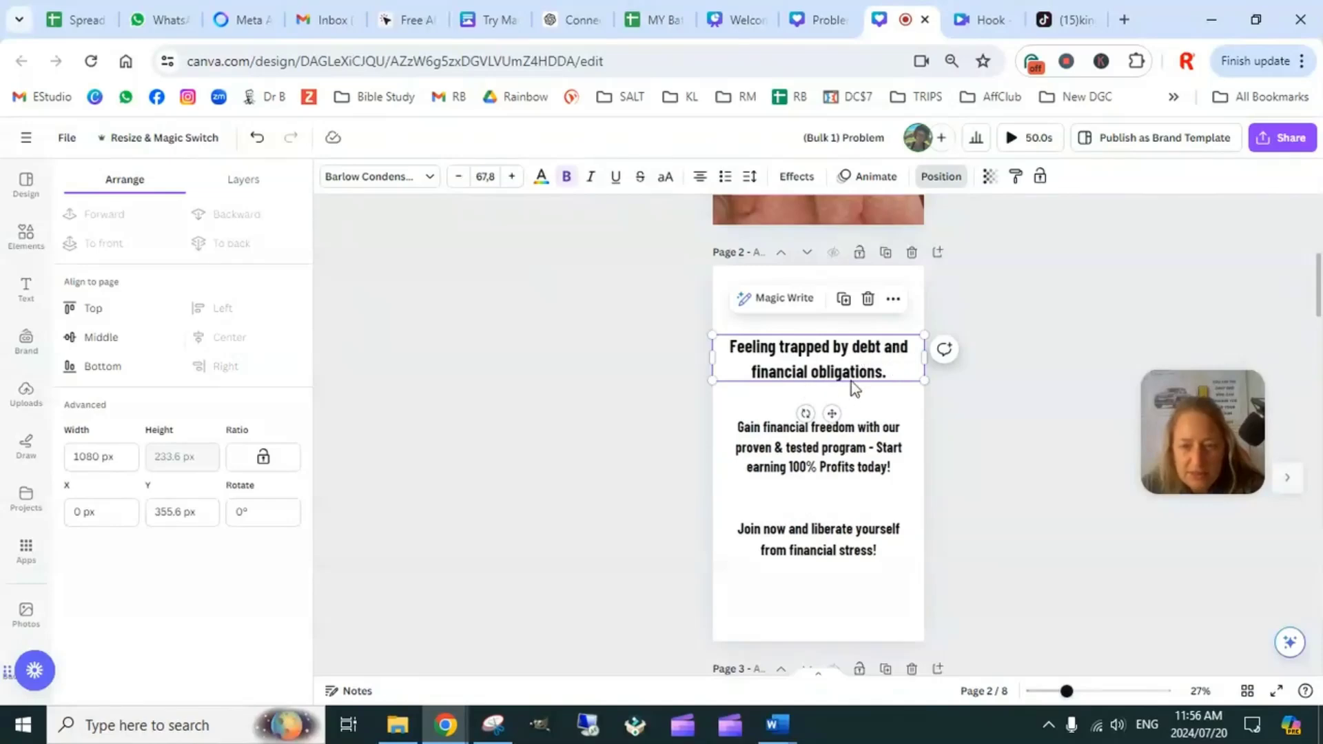
{"action": "double_click", "coordinate": [890, 378]}
{"action": "left_click", "coordinate": [908, 379]}
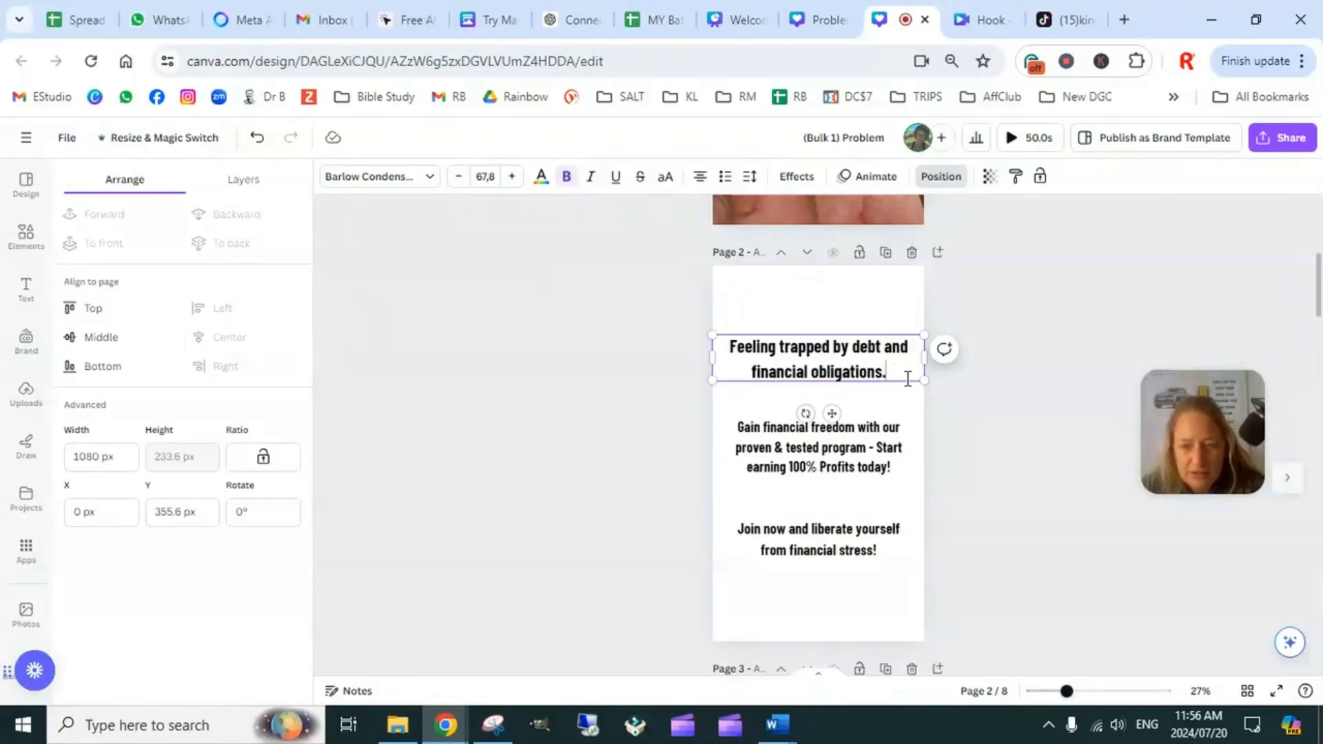
{"action": "key", "text": "BackSpace"}
{"action": "type", "text": "?"}
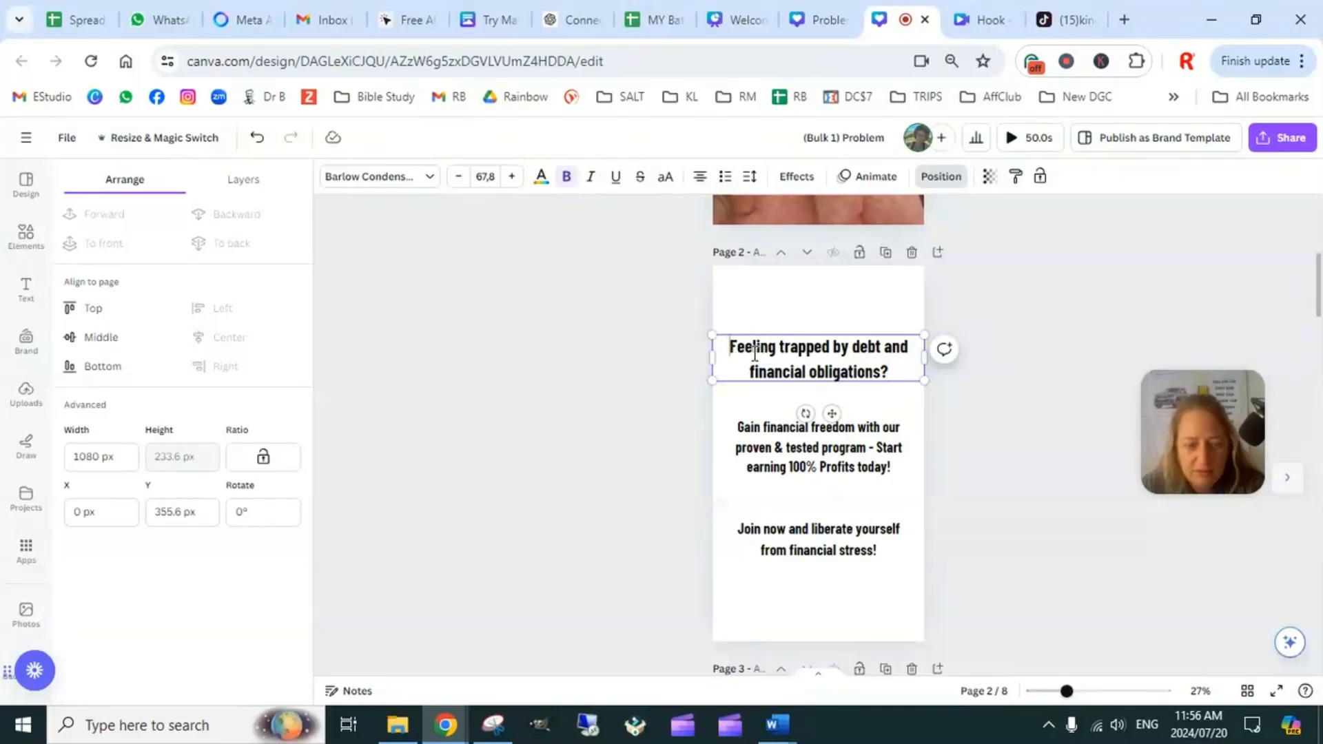
{"action": "type", "text": "Are you"}
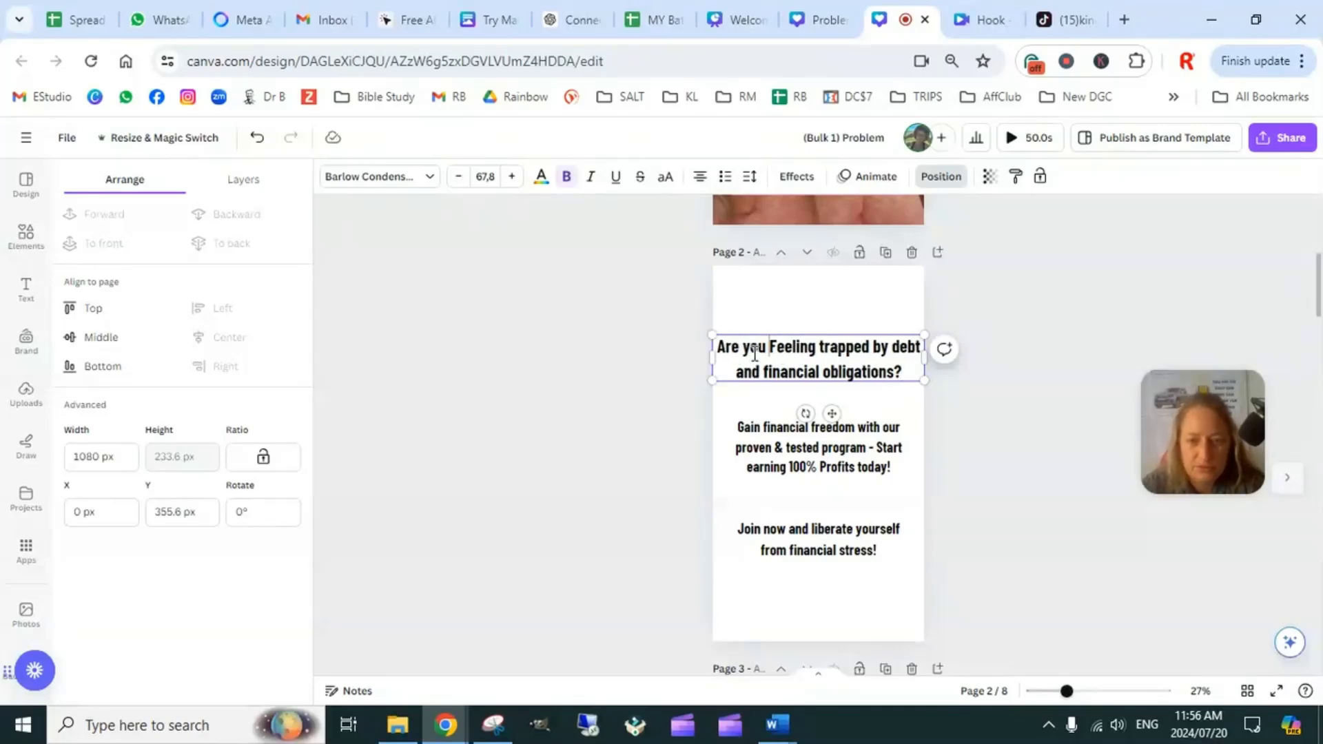
Scale page 2's problem text down to font size 57.1 and centre it horizontally on the page
{"action": "left_click", "coordinate": [862, 362]}
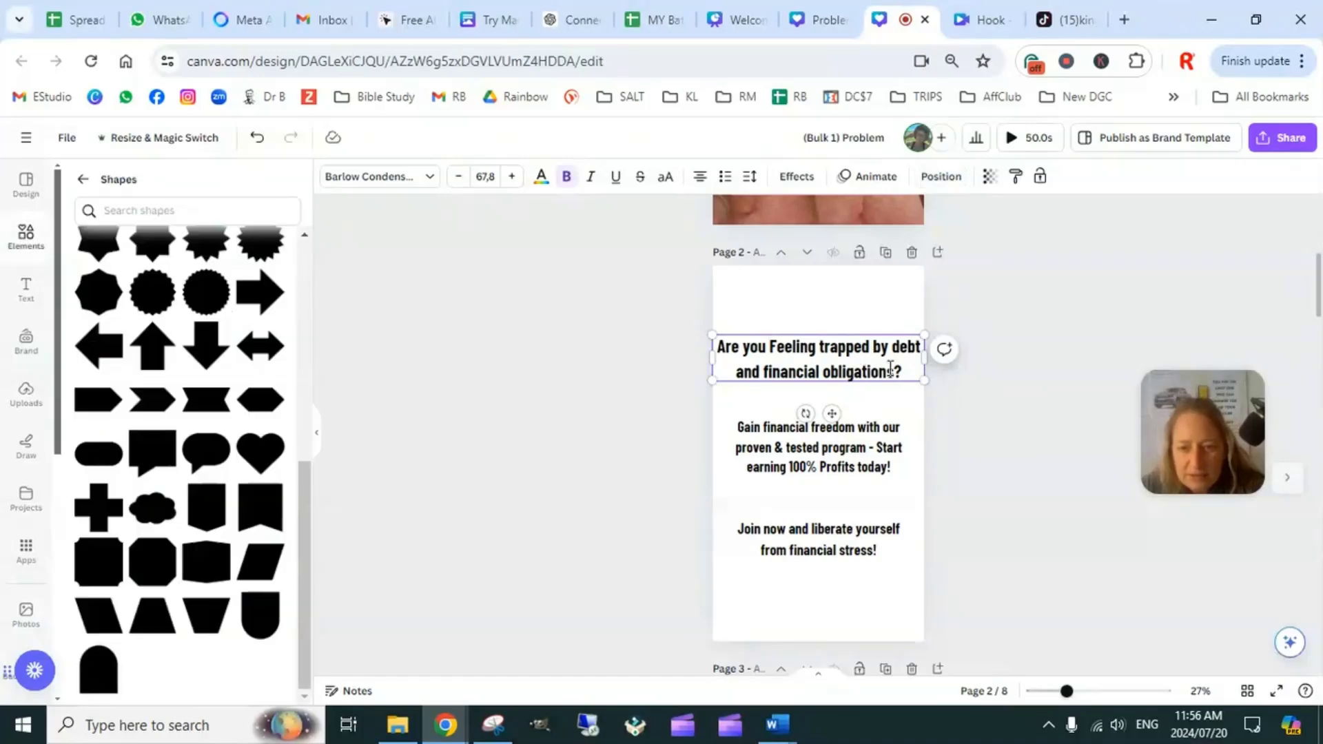
{"action": "left_click_drag", "start_coordinate": [922, 377], "coordinate": [891, 373]}
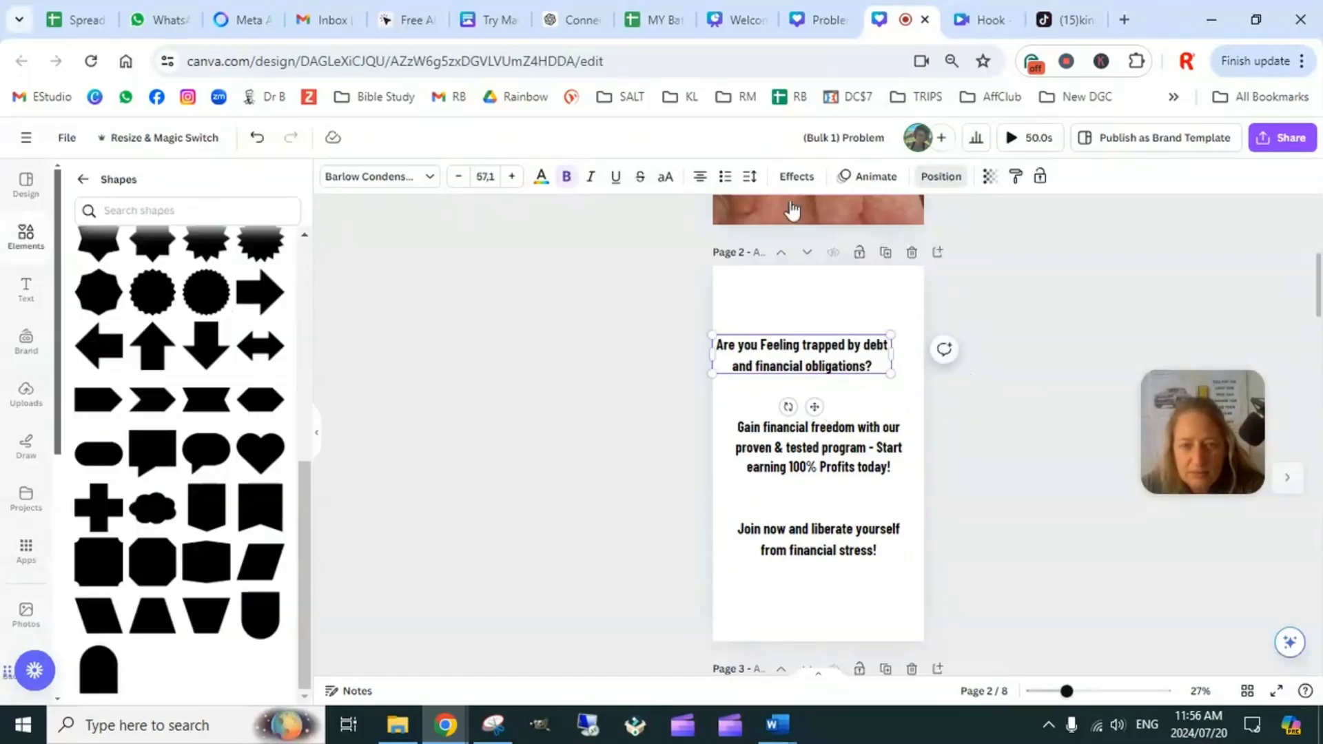
{"action": "left_click", "coordinate": [941, 177]}
{"action": "left_click", "coordinate": [221, 337]}
{"action": "left_click", "coordinate": [1010, 446]}
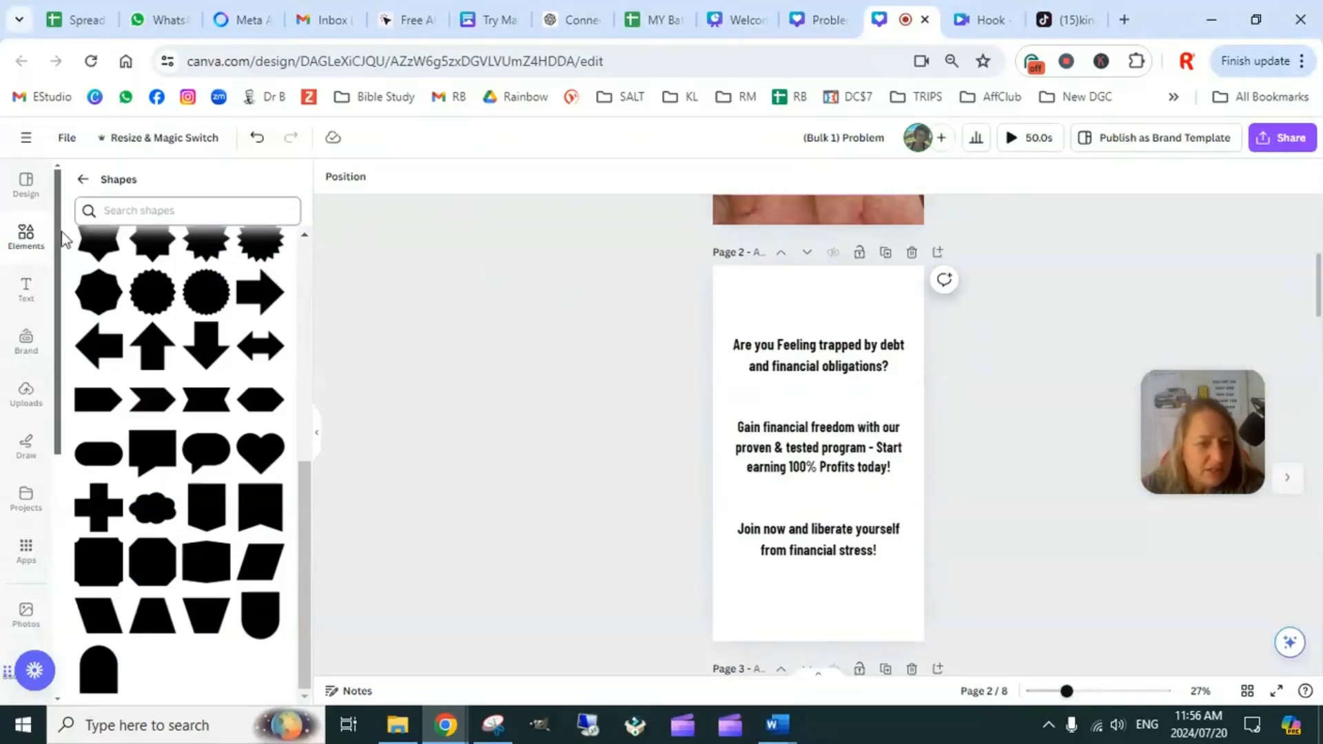
Search the video elements for "debt"
{"action": "left_click", "coordinate": [27, 241]}
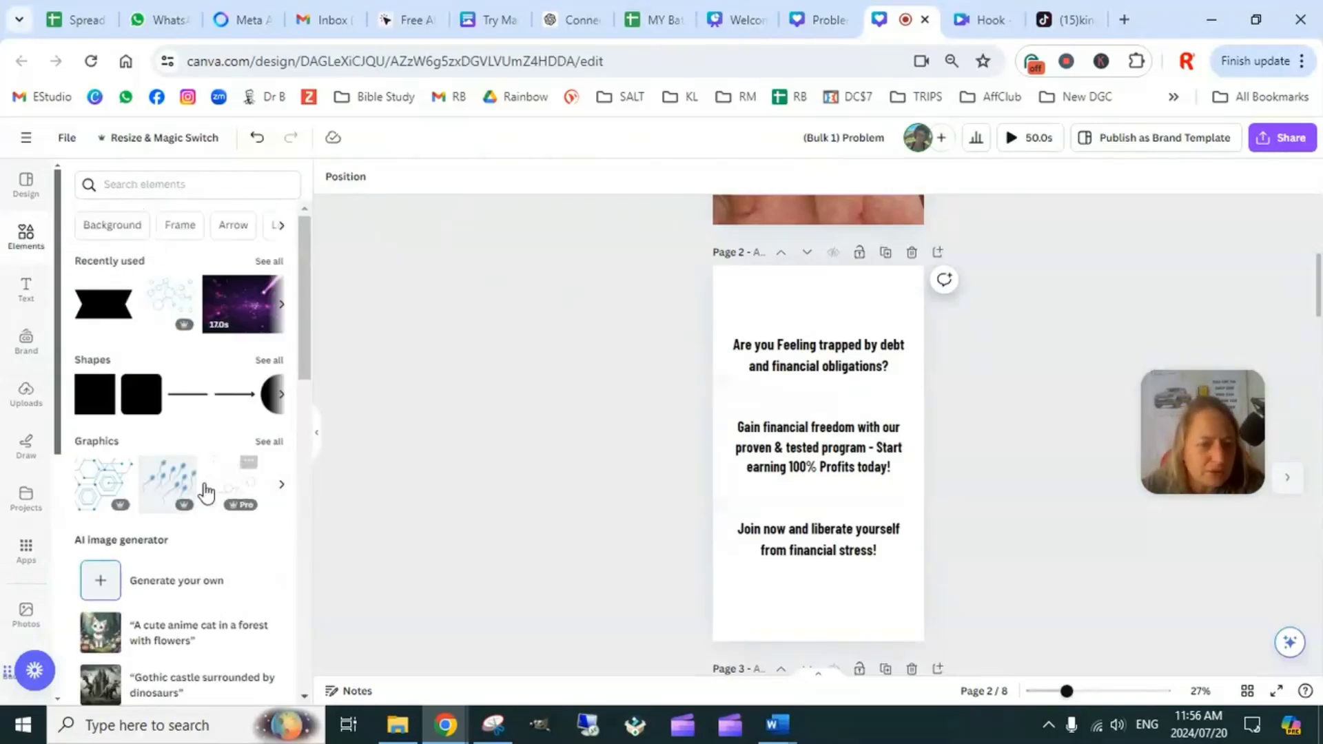
{"action": "scroll", "coordinate": [207, 510], "scroll_direction": "down", "scroll_amount": 5}
{"action": "scroll", "coordinate": [198, 524], "scroll_direction": "down", "scroll_amount": 1}
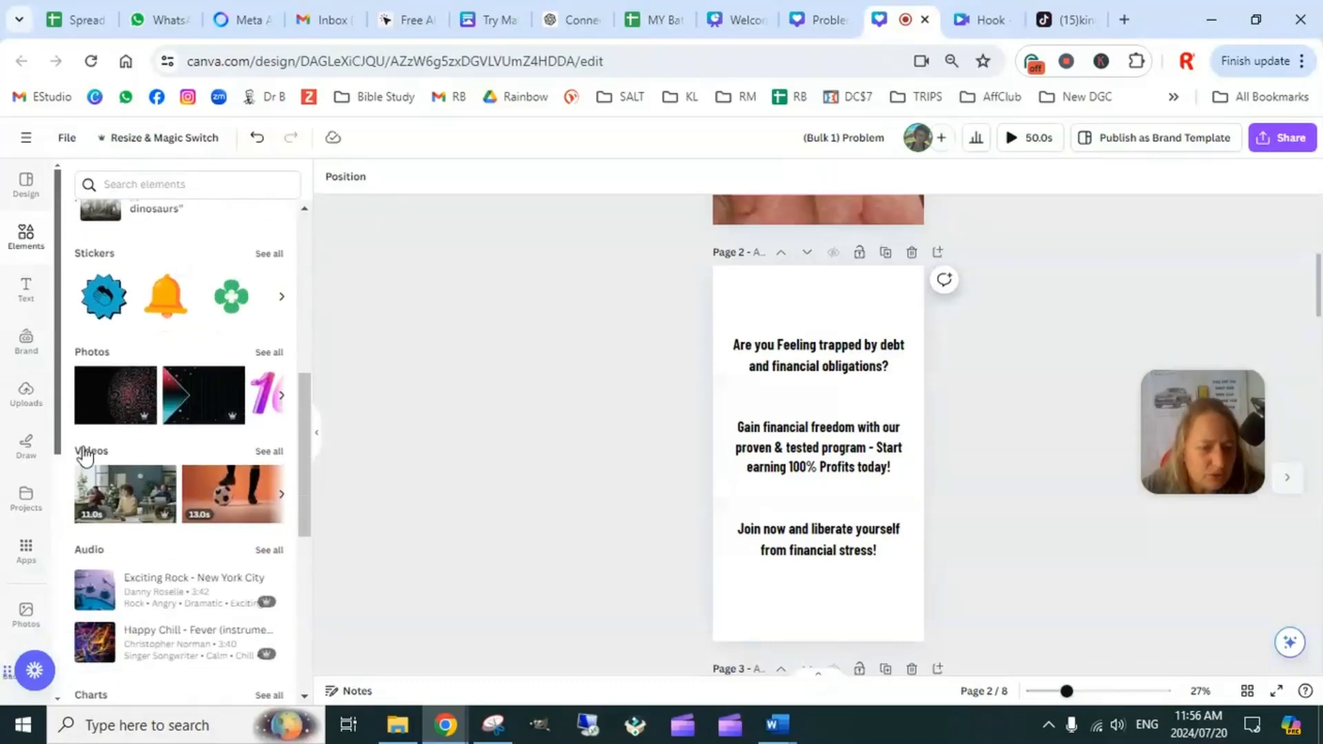
{"action": "left_click", "coordinate": [269, 451]}
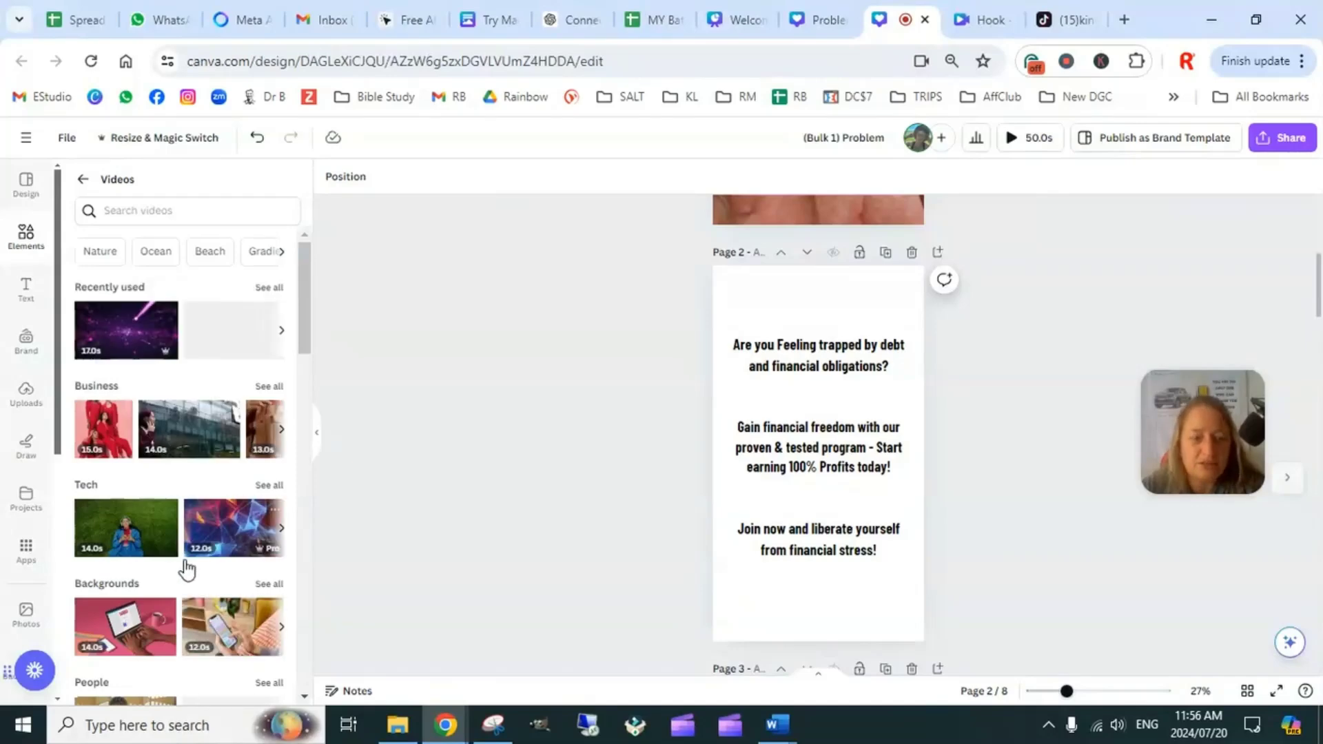
{"action": "left_click", "coordinate": [146, 214]}
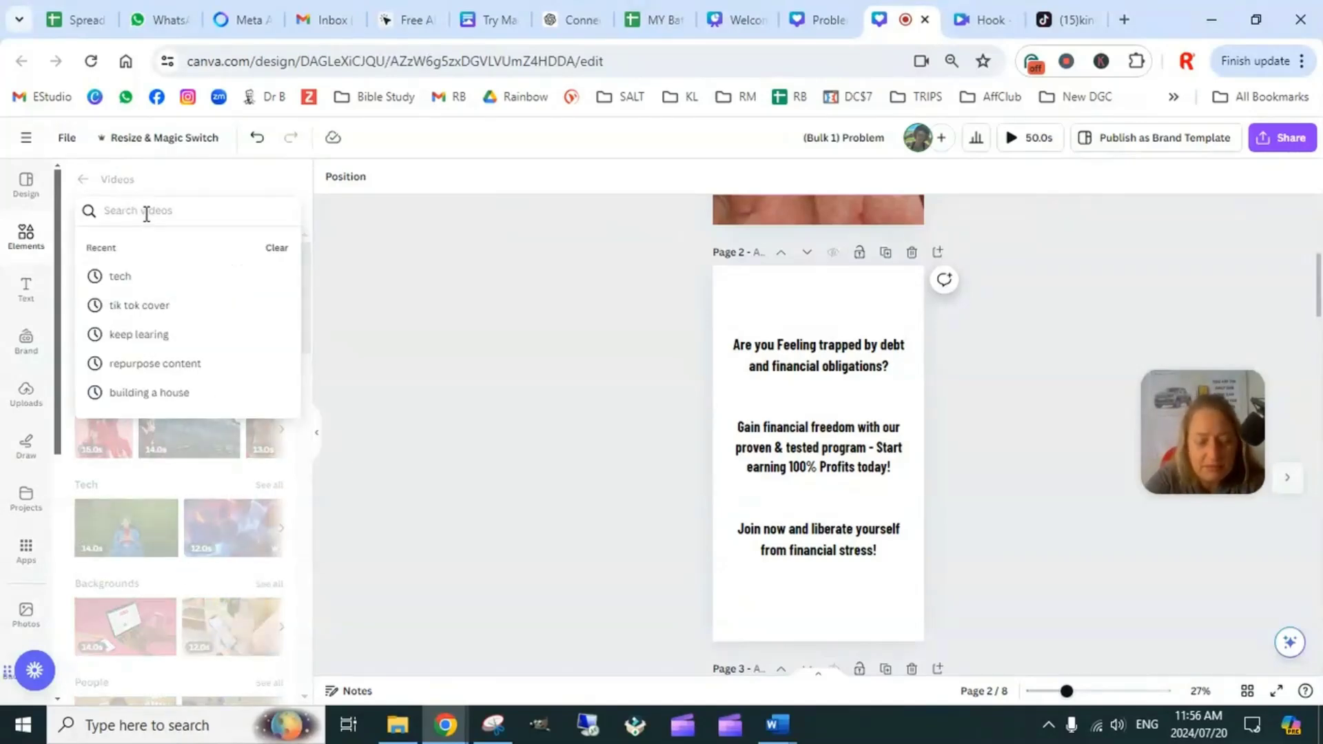
{"action": "type", "text": "debt"}
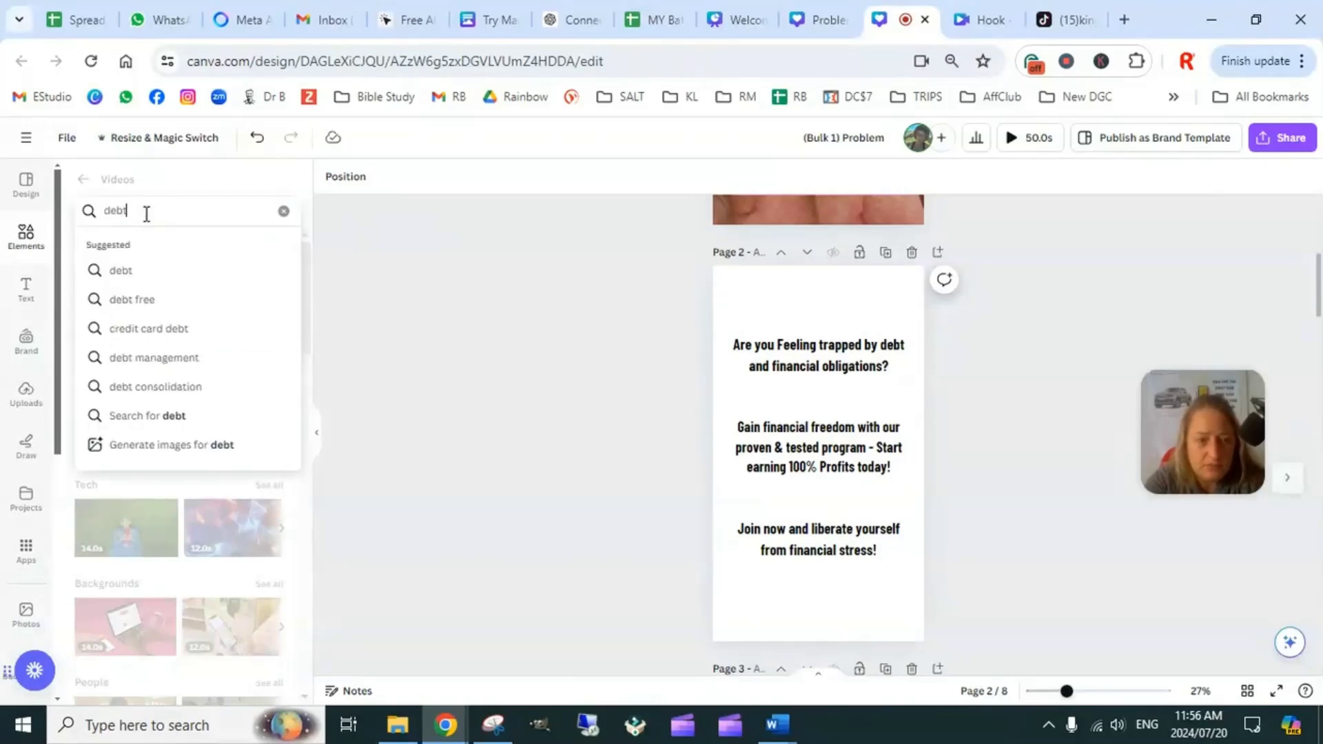
{"action": "key", "text": "Return"}
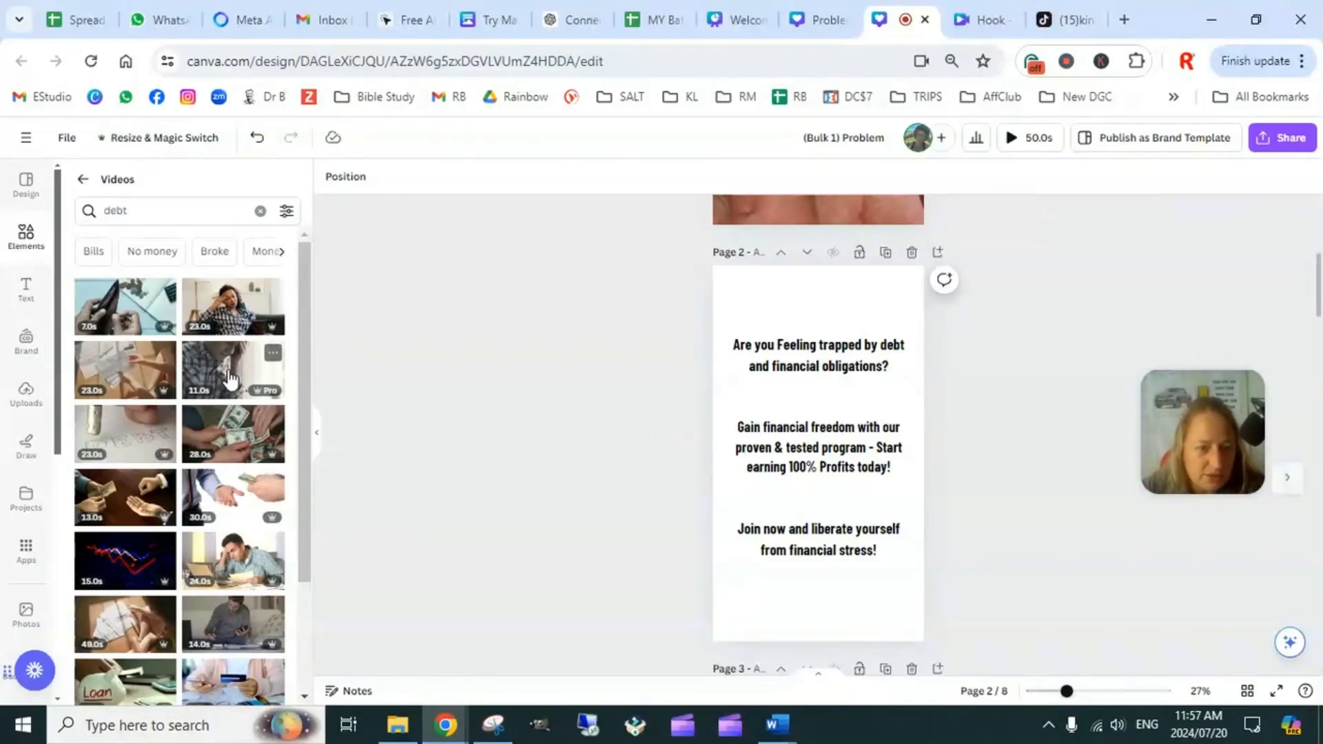
Add the 13-second clip of the woman in a yellow top reading papers to page 2
{"action": "scroll", "coordinate": [166, 513], "scroll_direction": "down", "scroll_amount": 1}
{"action": "scroll", "coordinate": [167, 513], "scroll_direction": "down", "scroll_amount": 5}
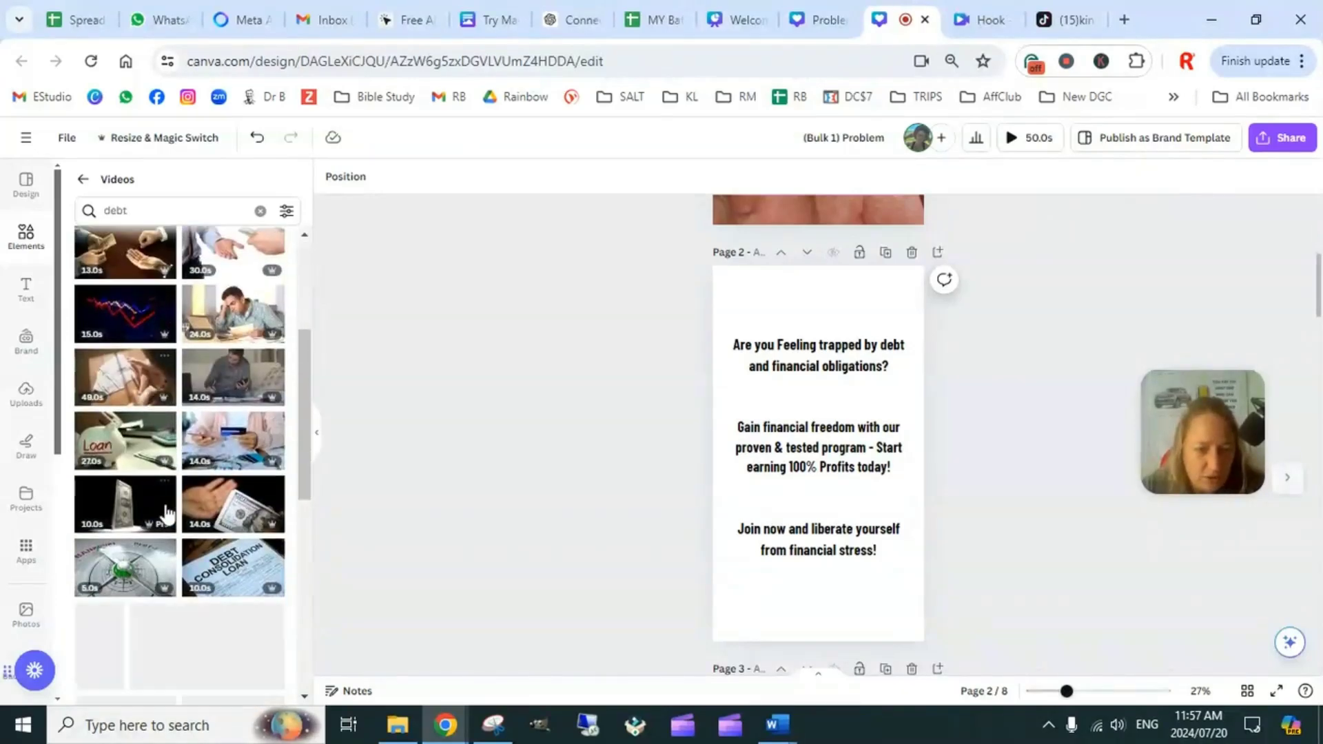
{"action": "scroll", "coordinate": [219, 551], "scroll_direction": "down", "scroll_amount": 2}
{"action": "scroll", "coordinate": [220, 552], "scroll_direction": "down", "scroll_amount": 5}
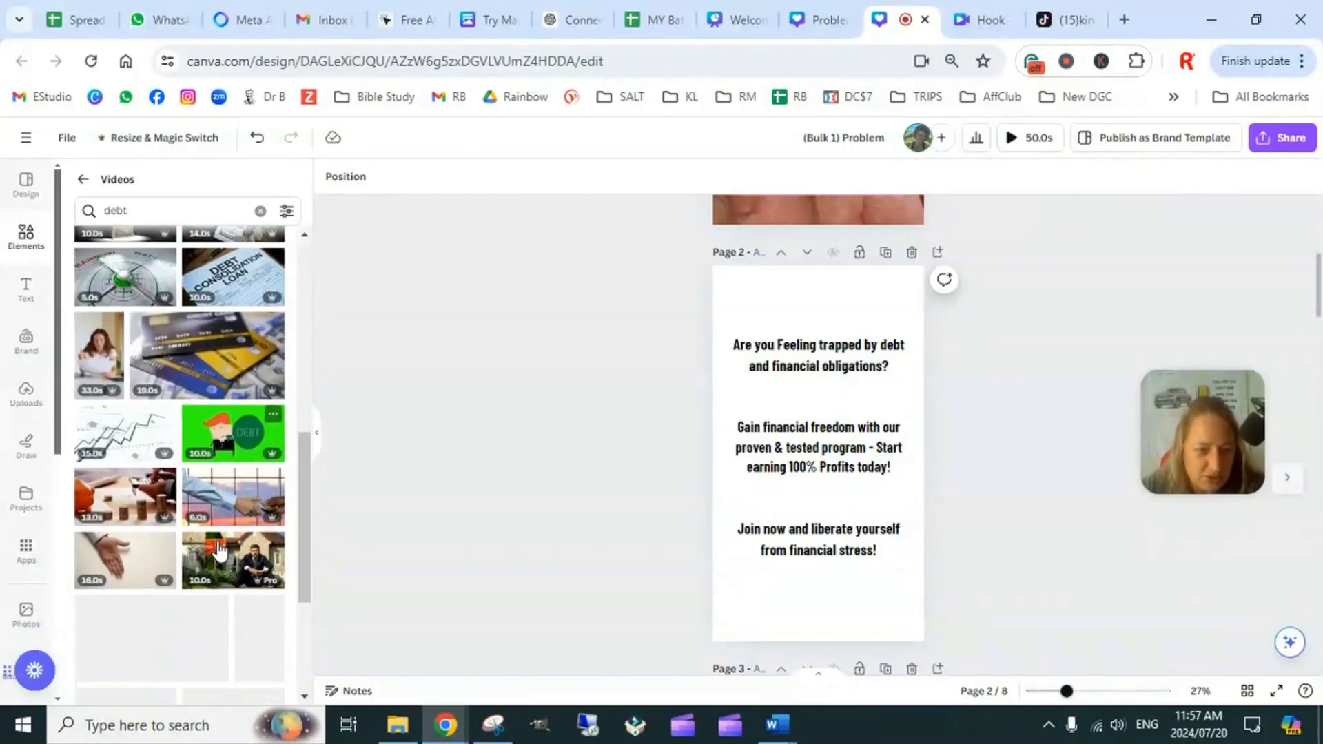
{"action": "scroll", "coordinate": [195, 530], "scroll_direction": "down", "scroll_amount": 5}
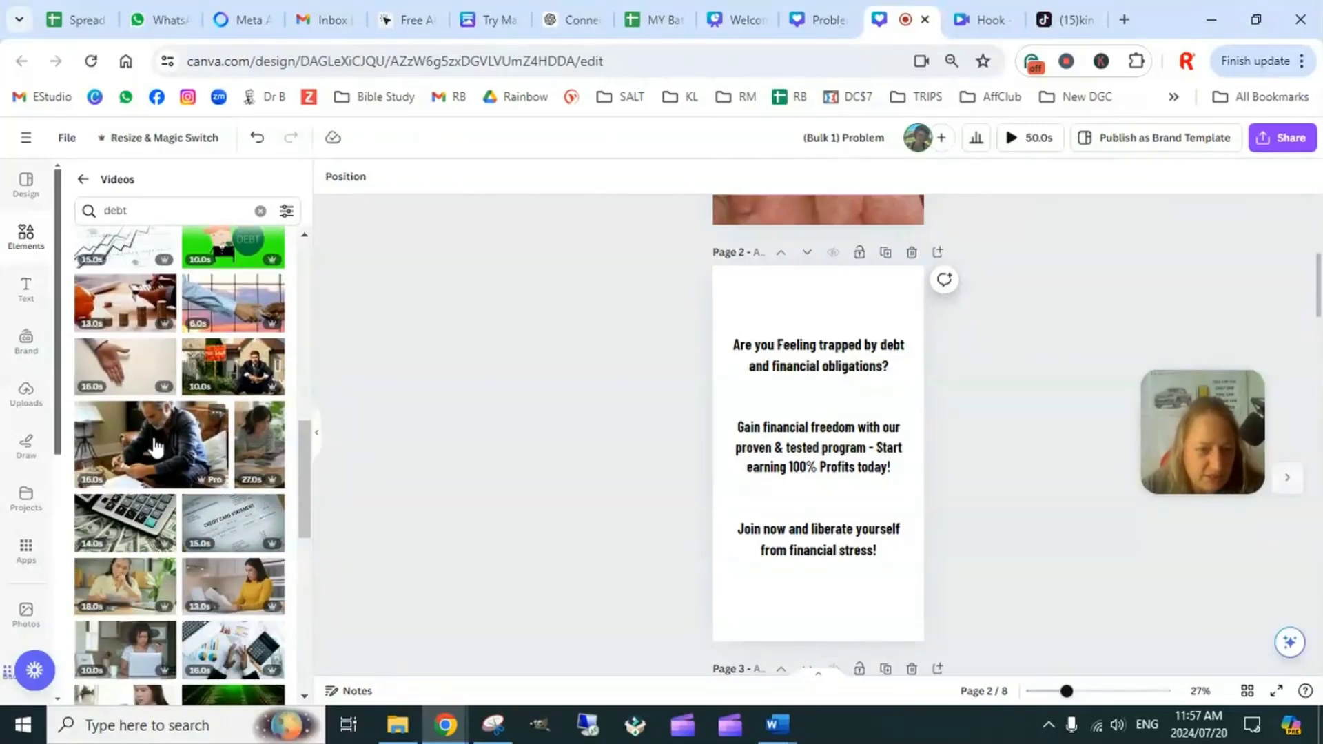
{"action": "scroll", "coordinate": [200, 427], "scroll_direction": "down", "scroll_amount": 5}
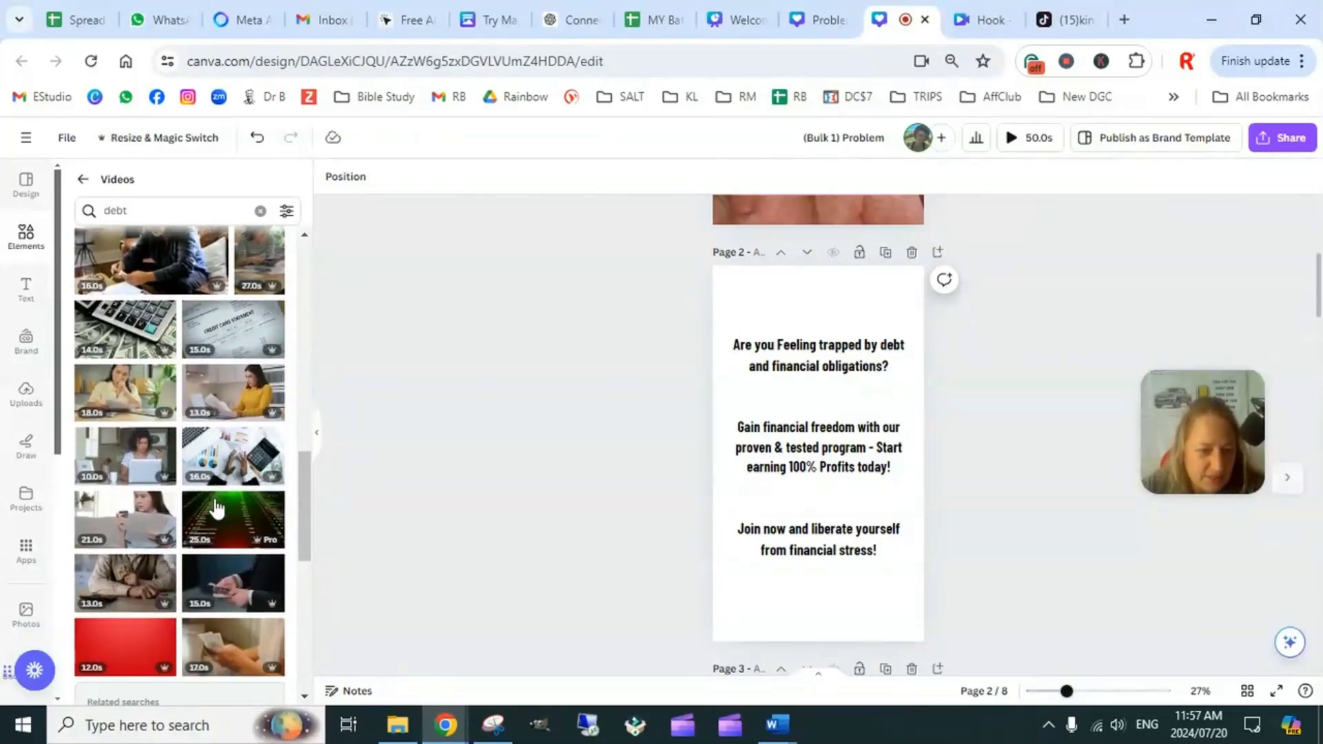
{"action": "left_click", "coordinate": [232, 400]}
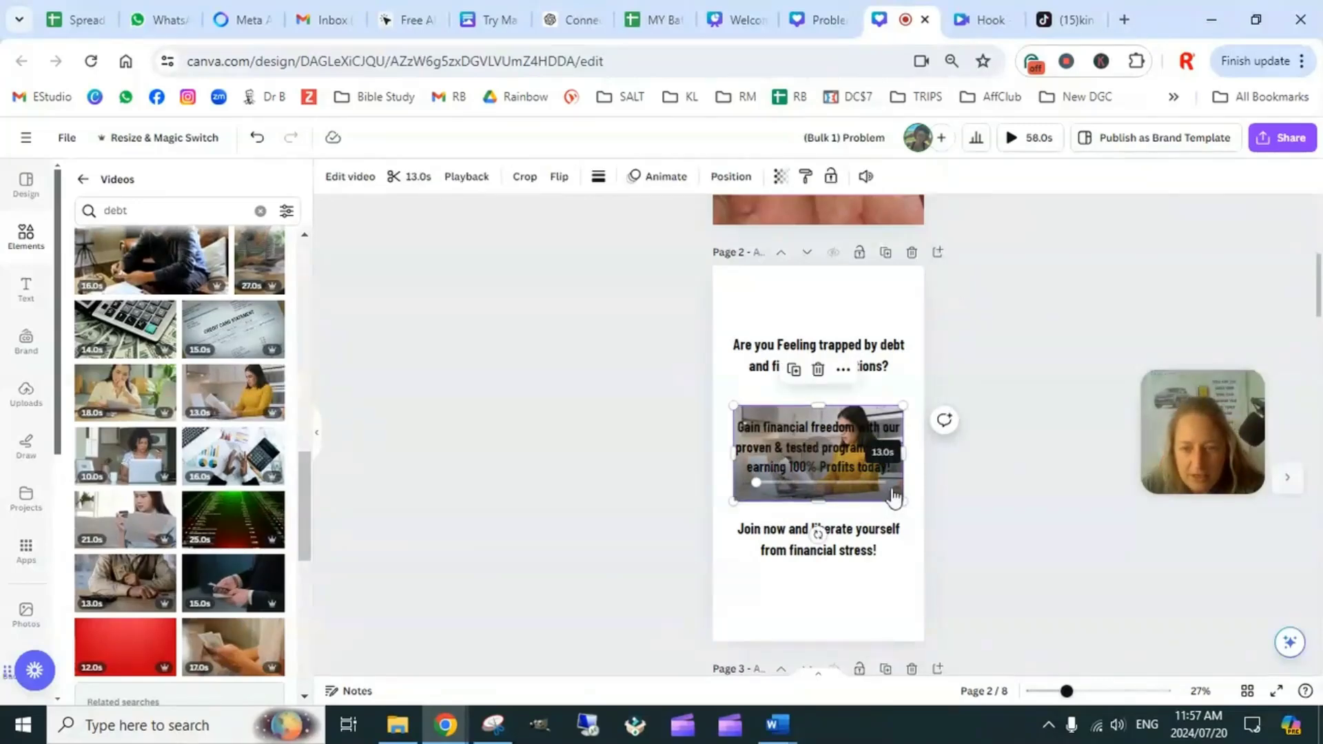
Set the woman-in-yellow video as page 2's background and play it through to preview it
{"action": "right_click", "coordinate": [893, 491]}
{"action": "left_click", "coordinate": [886, 506]}
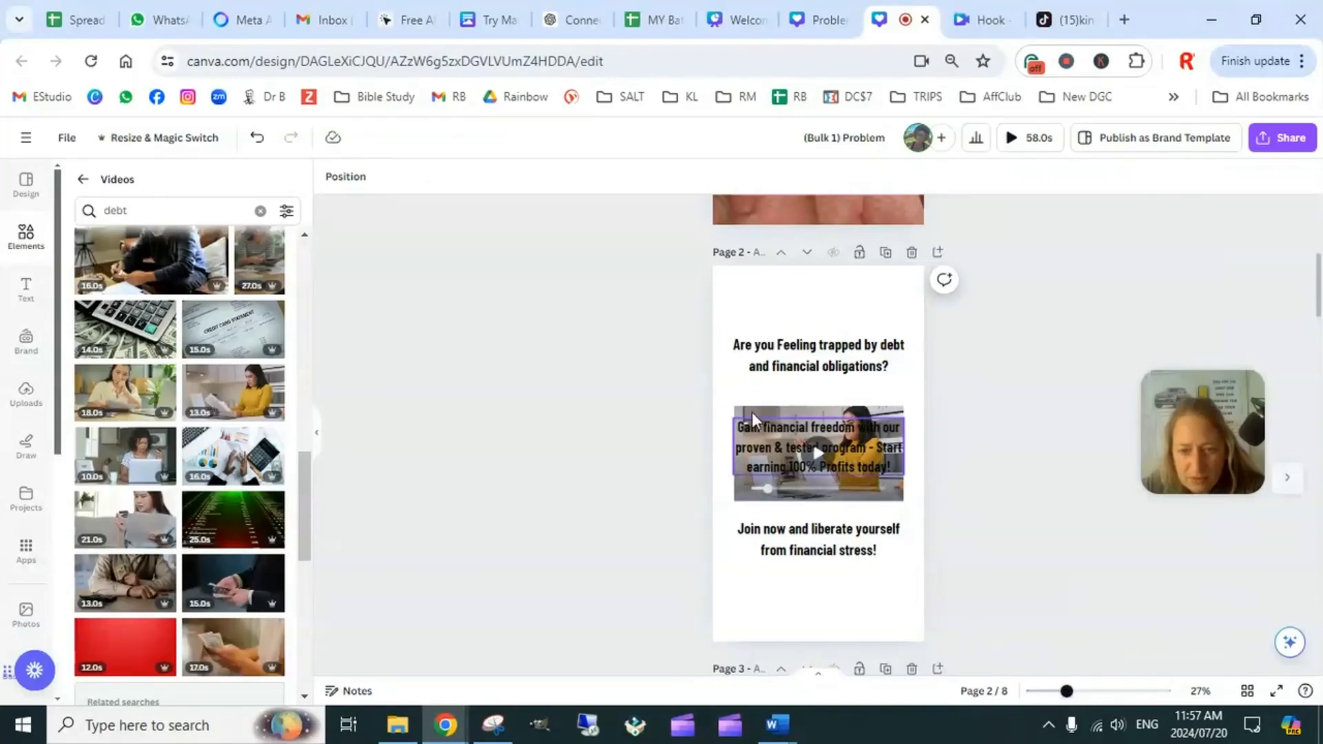
{"action": "right_click", "coordinate": [776, 412]}
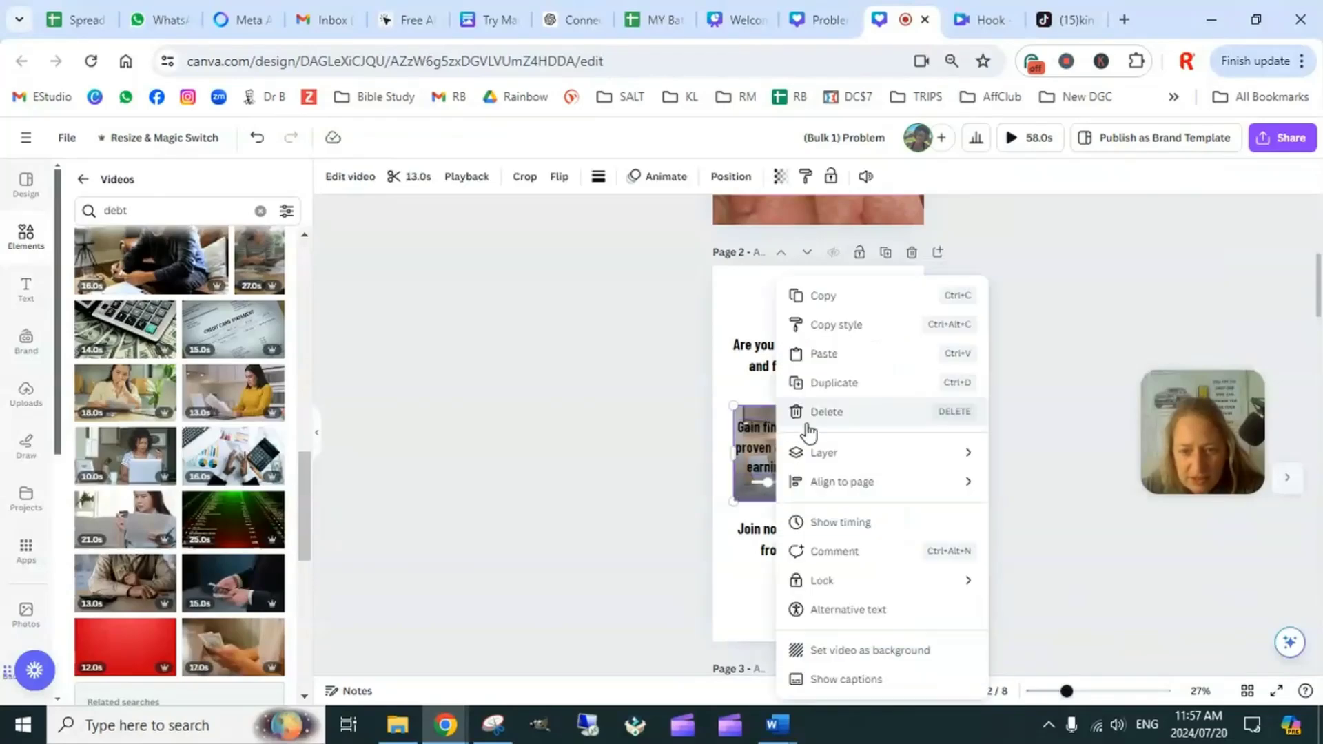
{"action": "left_click", "coordinate": [882, 649]}
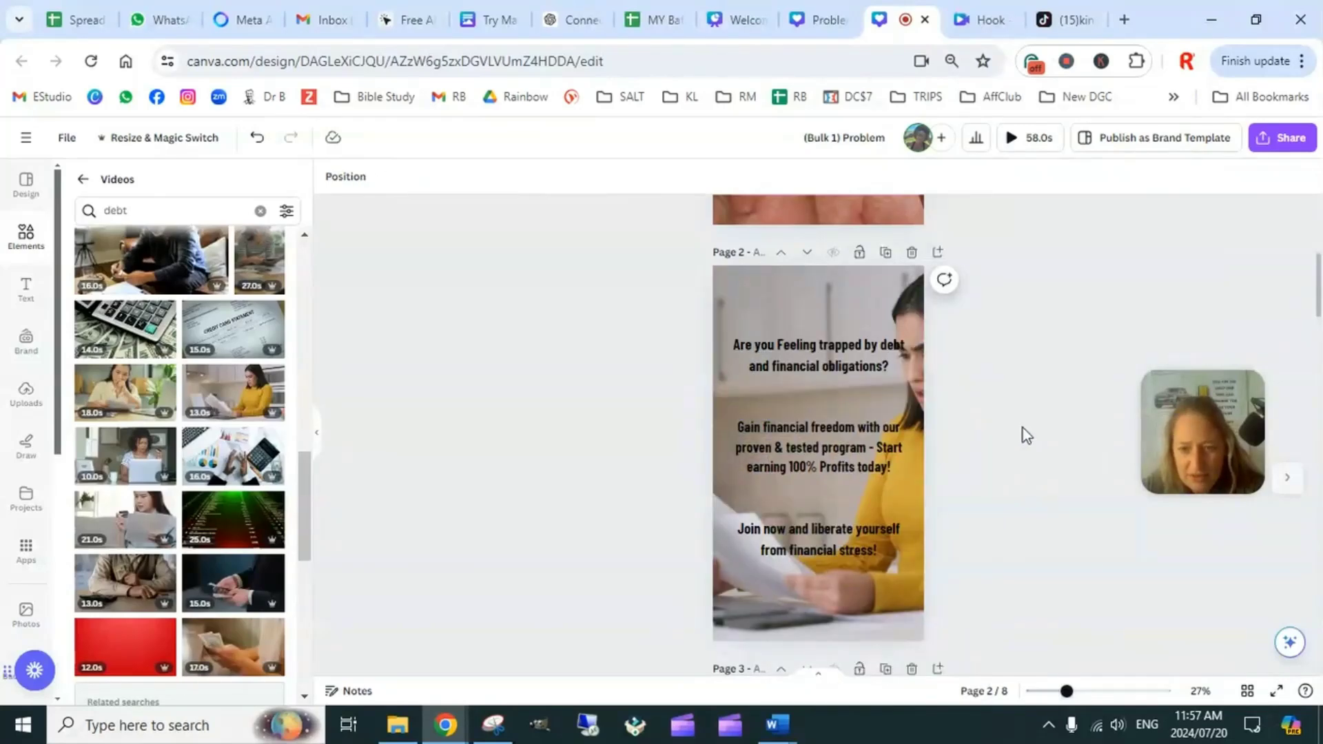
{"action": "left_click", "coordinate": [866, 490]}
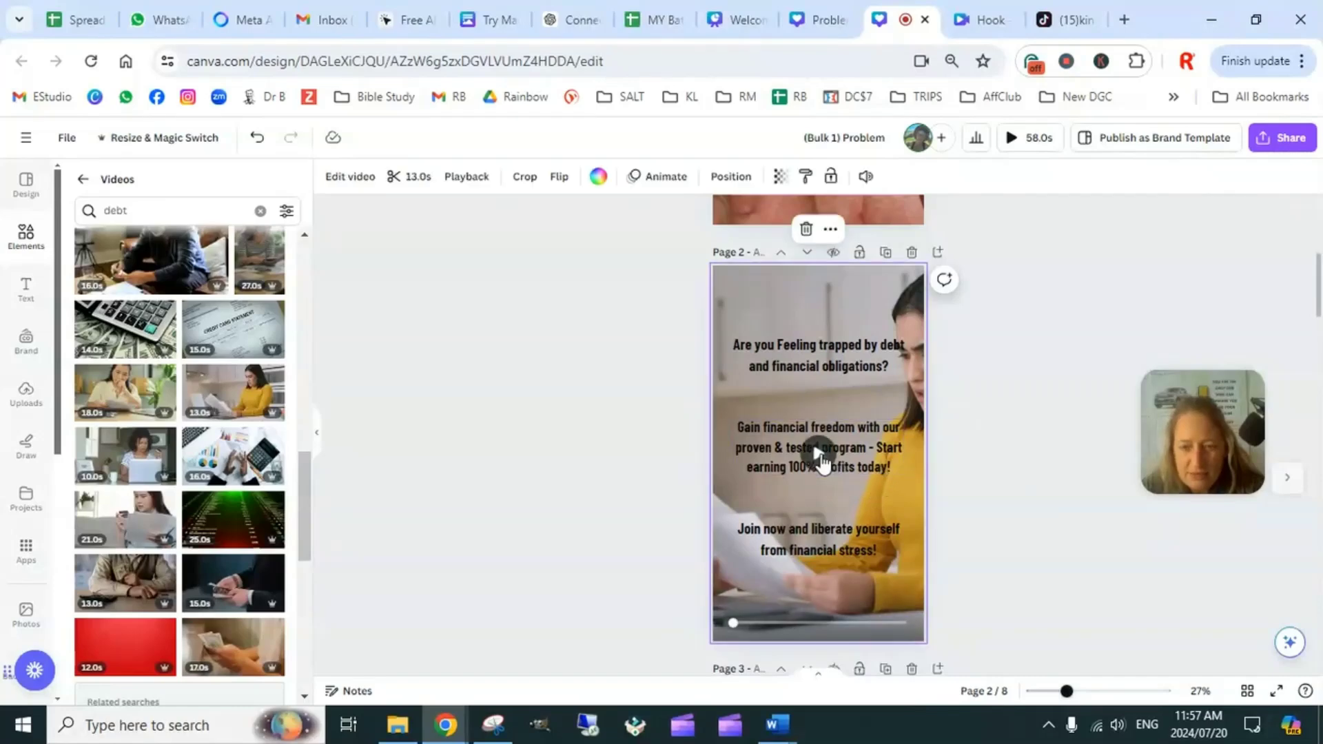
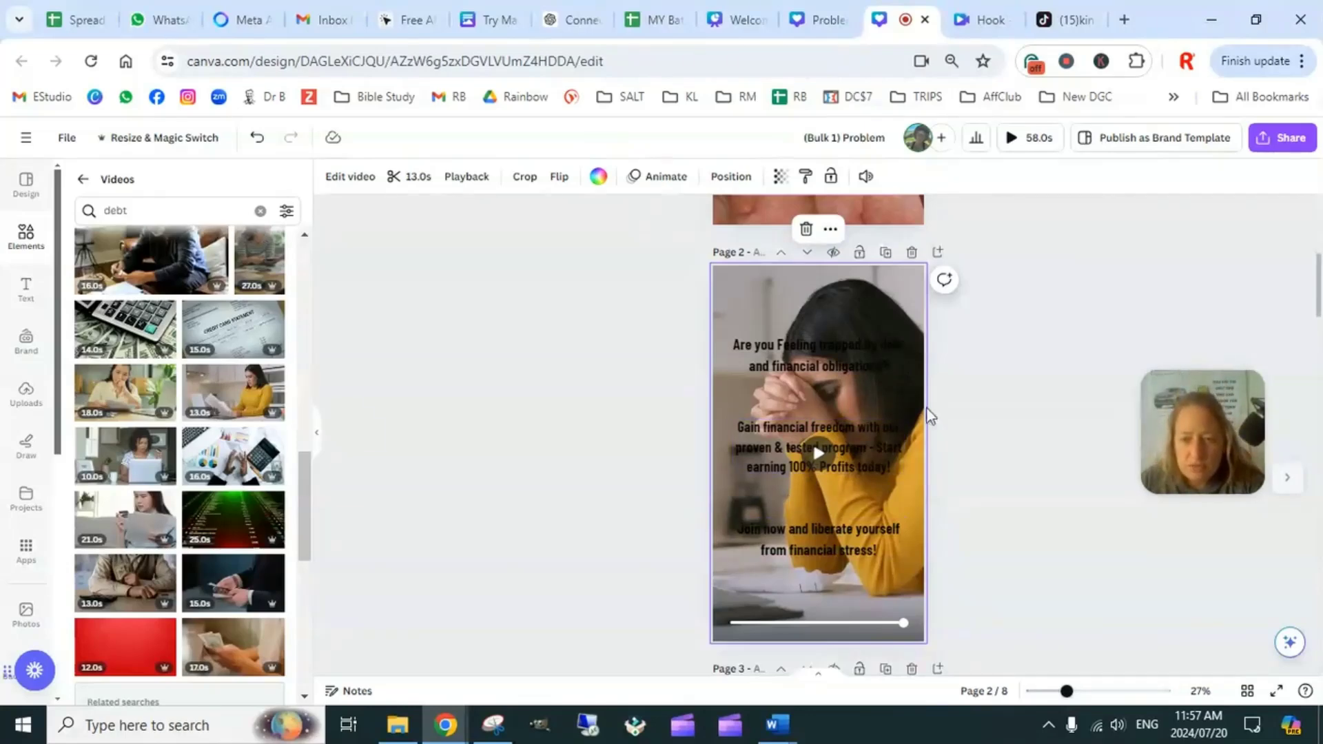
{"action": "left_click", "coordinate": [1003, 442]}
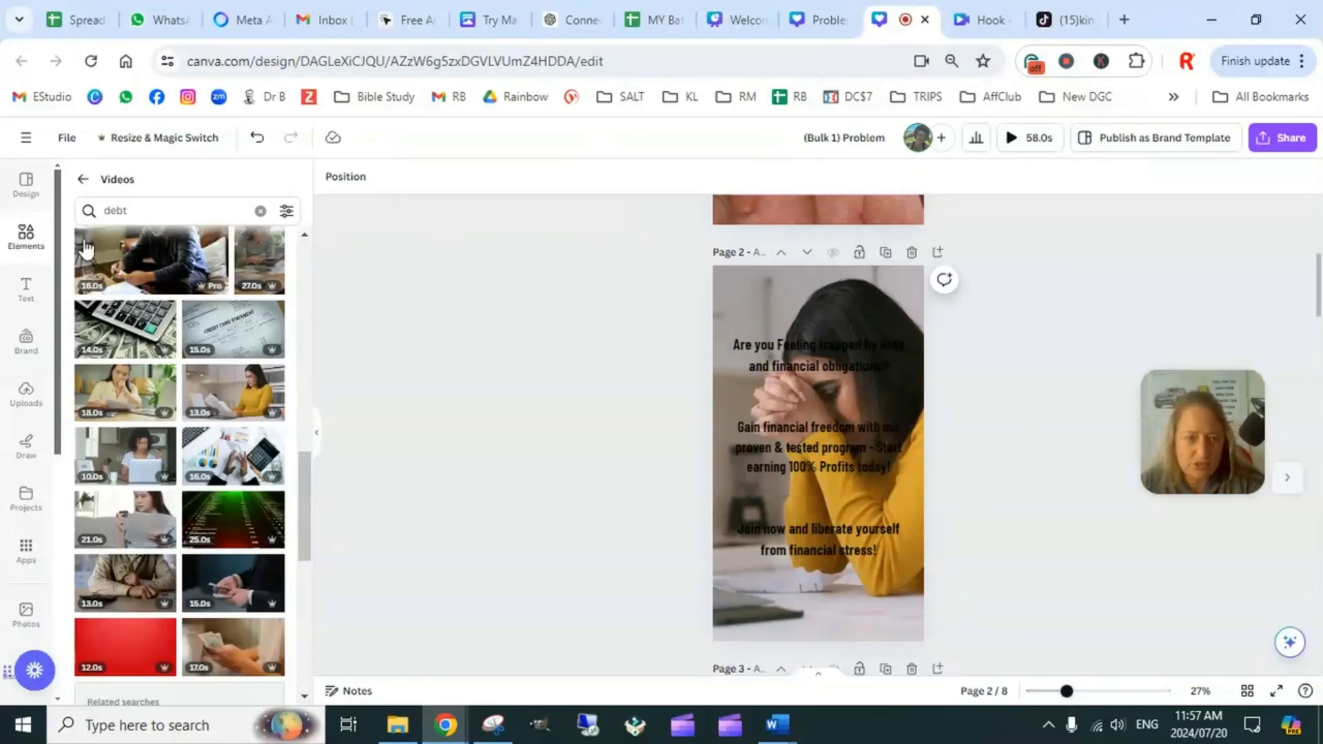
Add a rounded square to page 2, stretch it to about 928 × 1659 px and centre it horizontally and vertically
{"action": "left_click", "coordinate": [27, 249]}
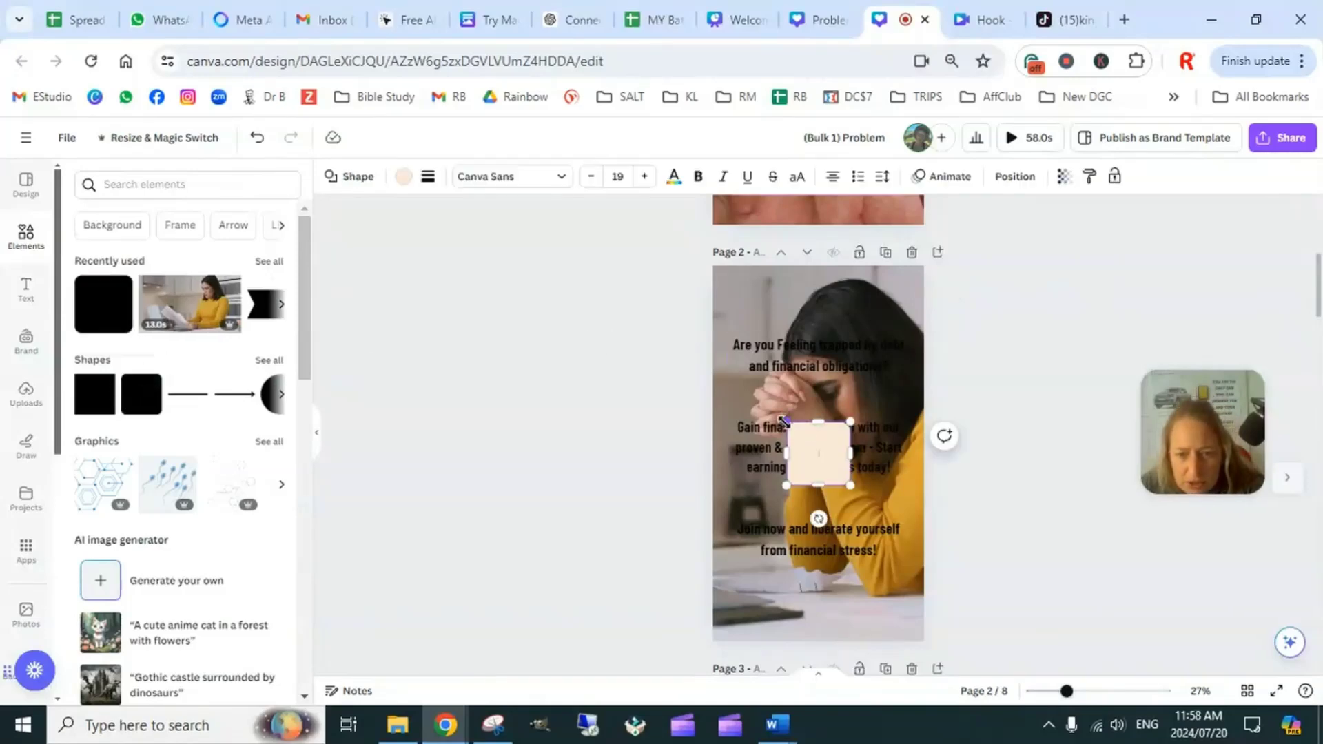
{"action": "left_click_drag", "start_coordinate": [783, 420], "coordinate": [723, 296]}
{"action": "left_click_drag", "start_coordinate": [849, 485], "coordinate": [907, 619]}
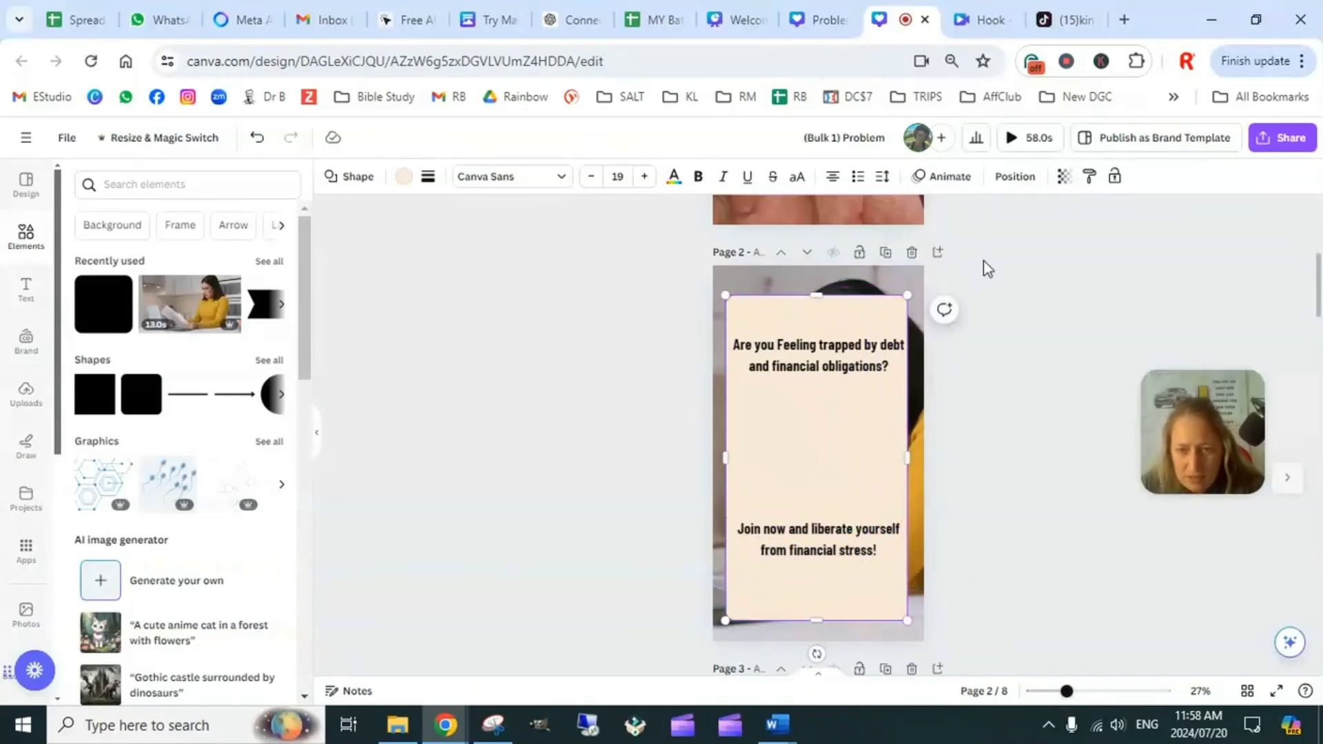
{"action": "left_click", "coordinate": [1011, 180]}
{"action": "left_click", "coordinate": [218, 341]}
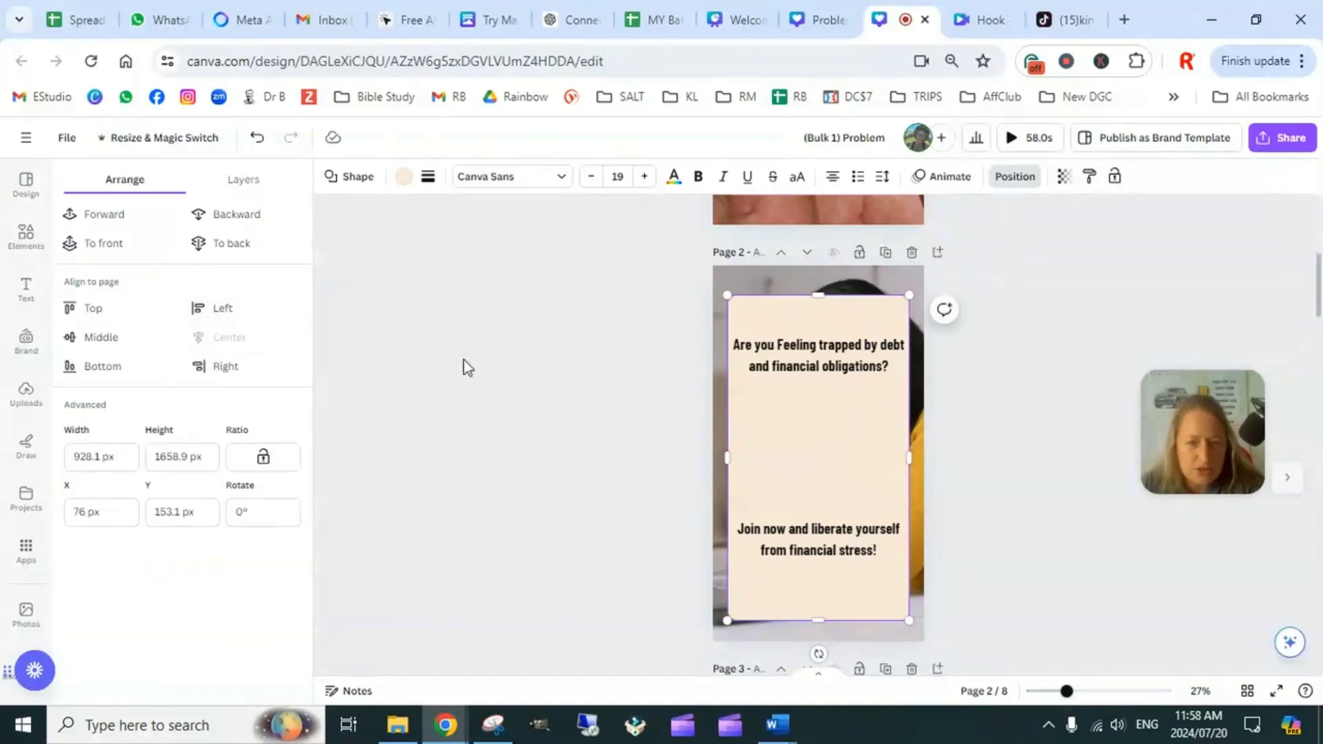
{"action": "left_click", "coordinate": [96, 337]}
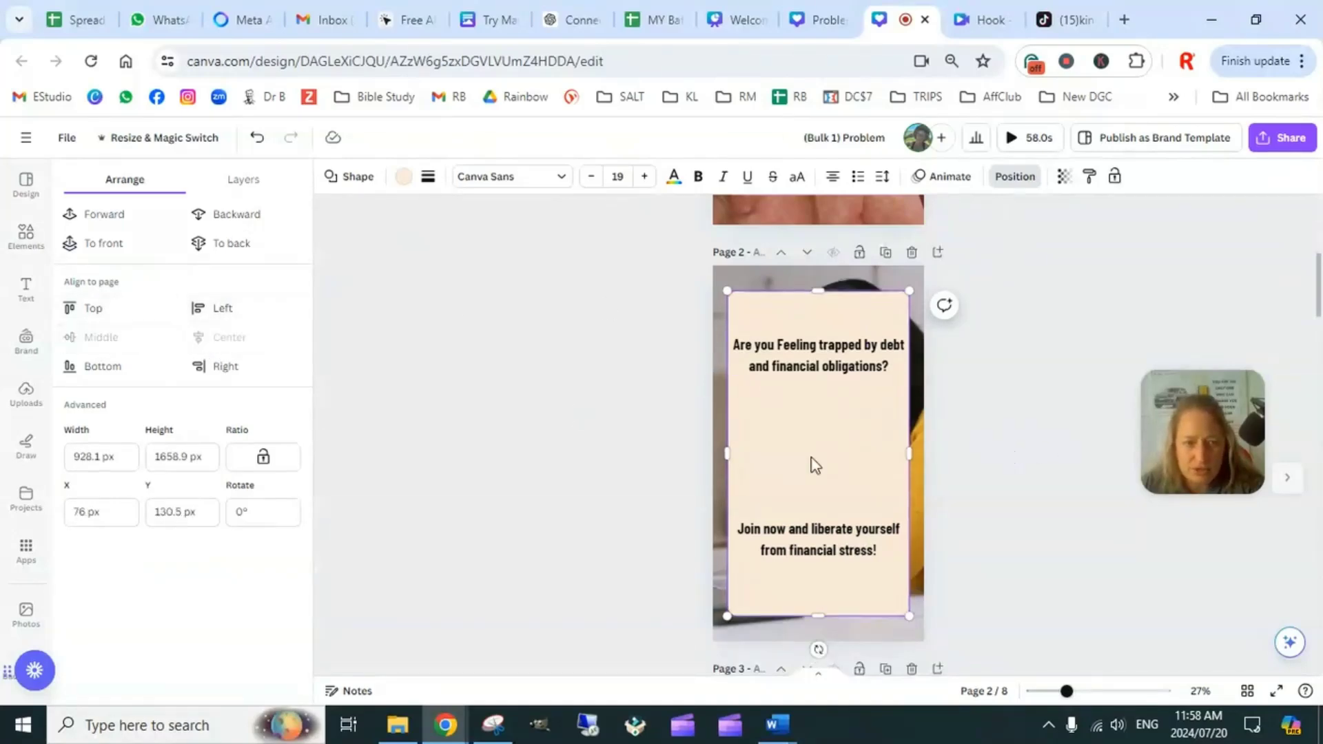
{"action": "left_click", "coordinate": [1033, 445]}
Send the cream rectangle backward so it sits behind page 2's solution text
{"action": "left_click", "coordinate": [838, 442]}
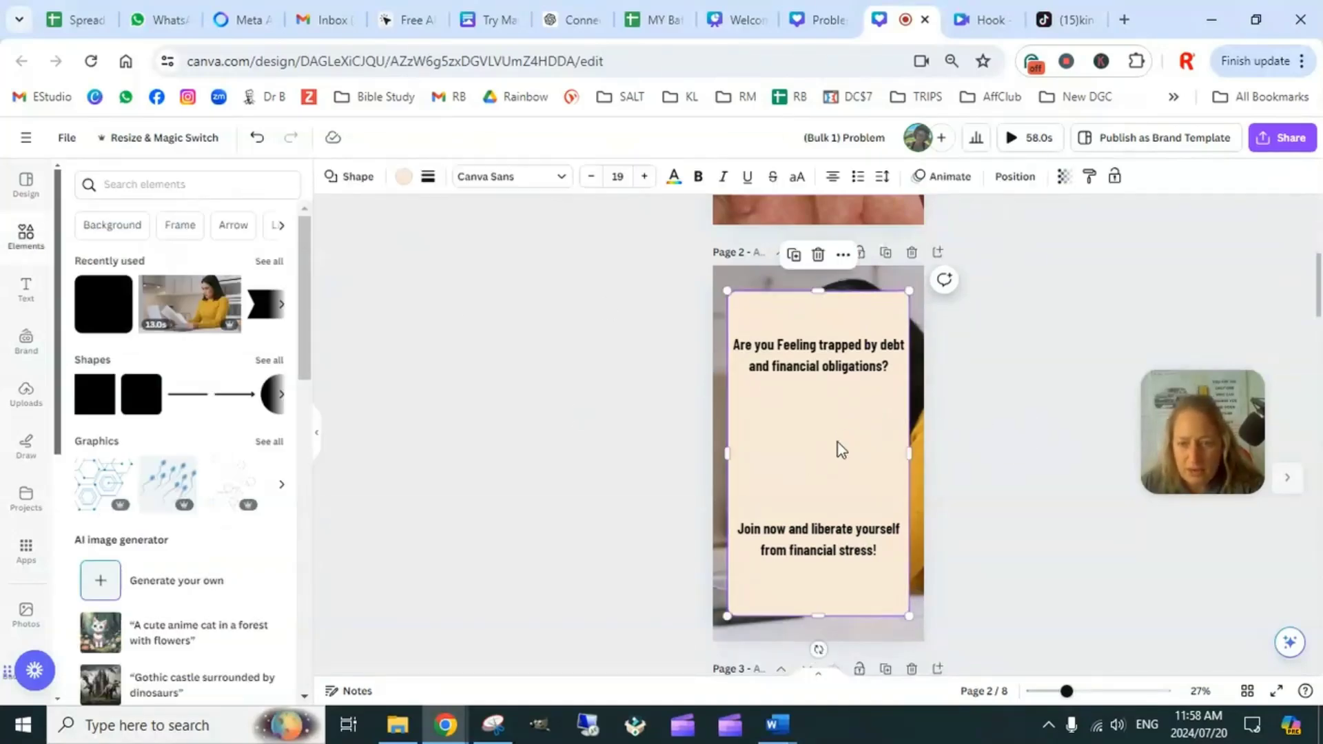
{"action": "left_click", "coordinate": [1013, 179]}
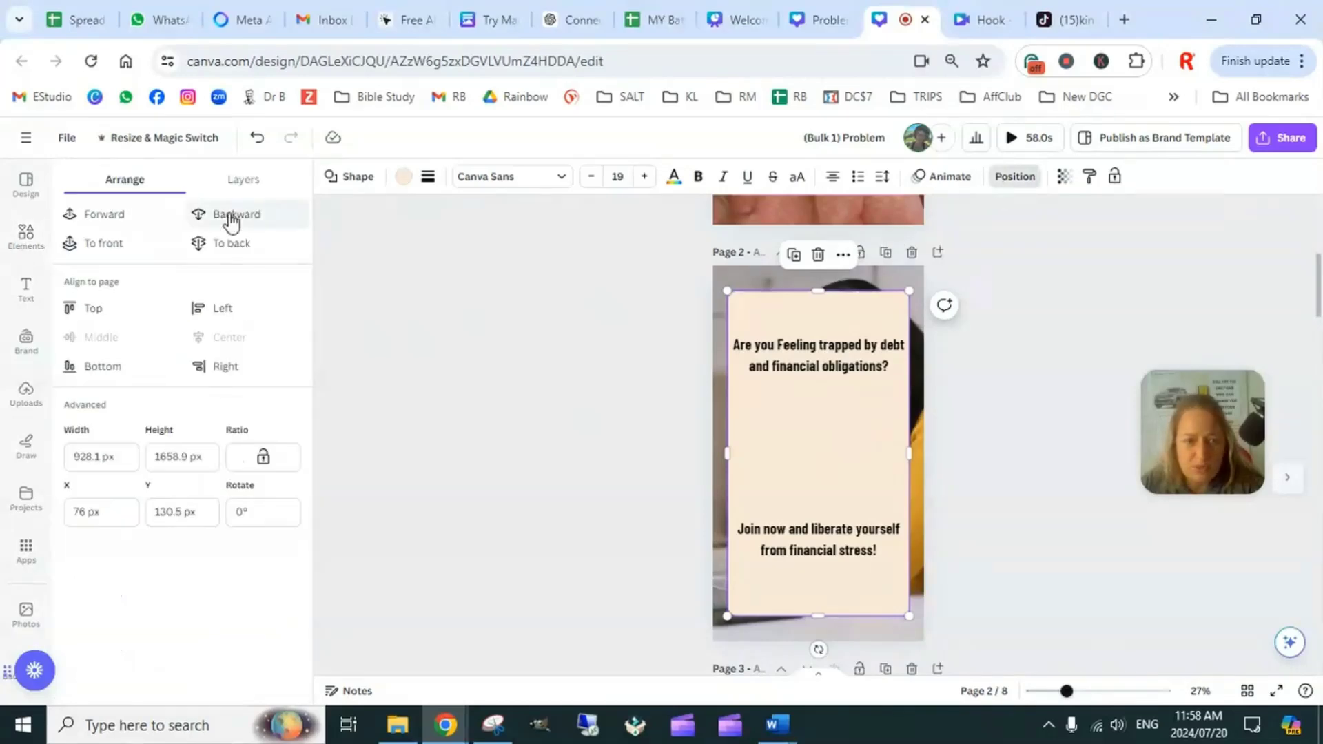
{"action": "left_click", "coordinate": [231, 214]}
{"action": "left_click", "coordinate": [1027, 426]}
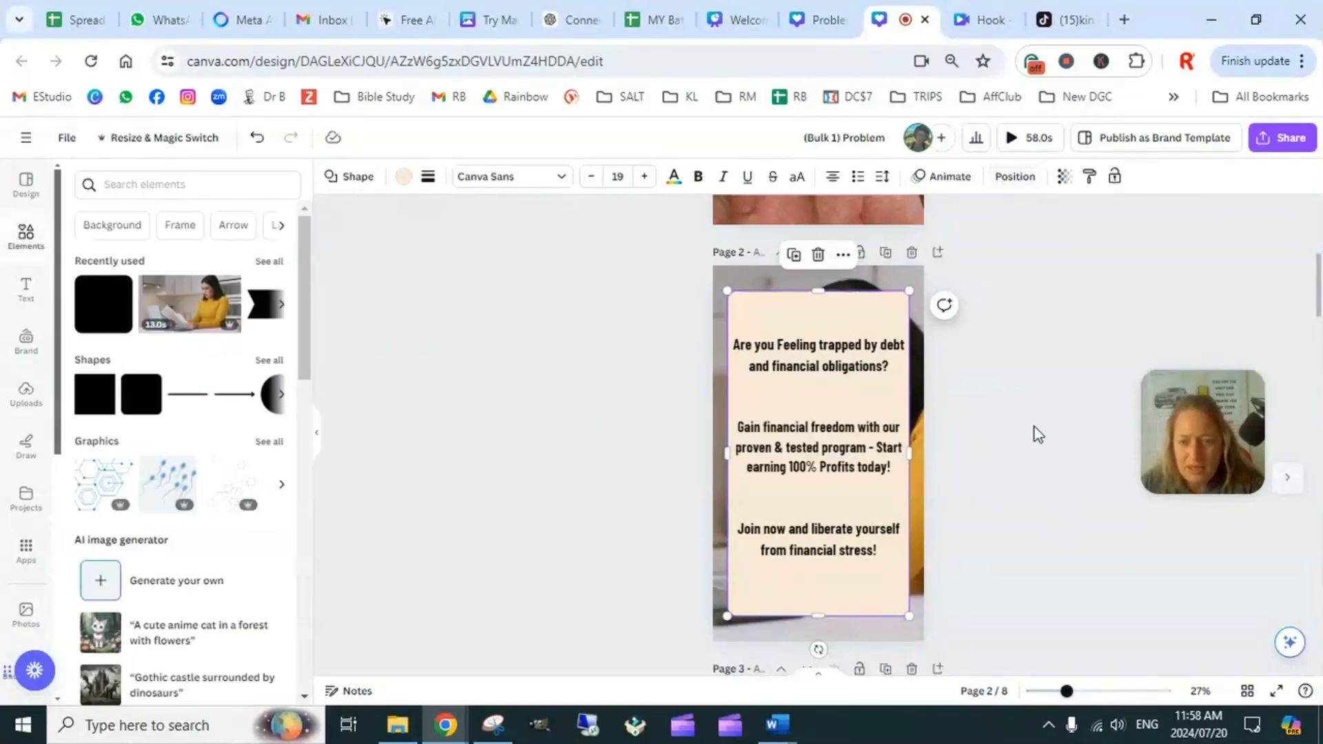
Shorten the cream rectangle to a banner behind page 2's problem text and move that text slightly up
{"action": "left_click", "coordinate": [888, 366]}
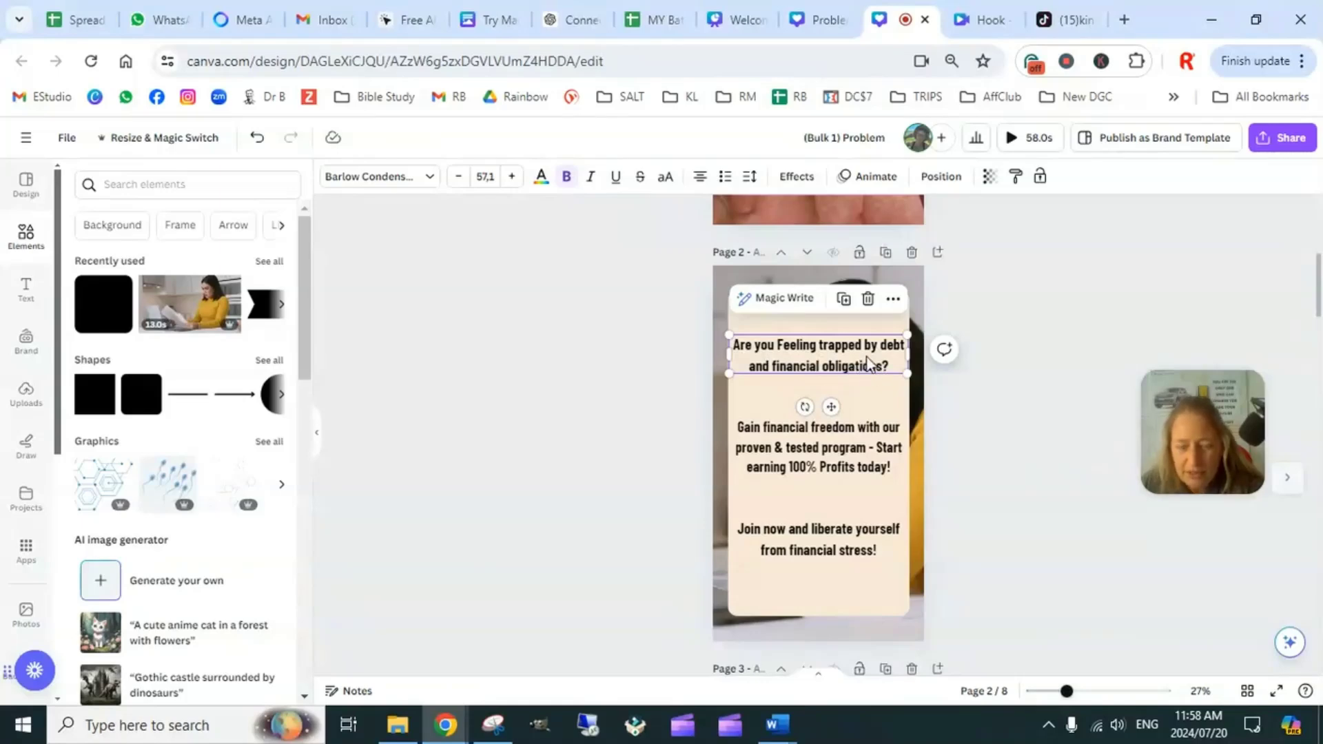
{"action": "left_click", "coordinate": [827, 607]}
{"action": "left_click_drag", "start_coordinate": [818, 615], "coordinate": [828, 337]}
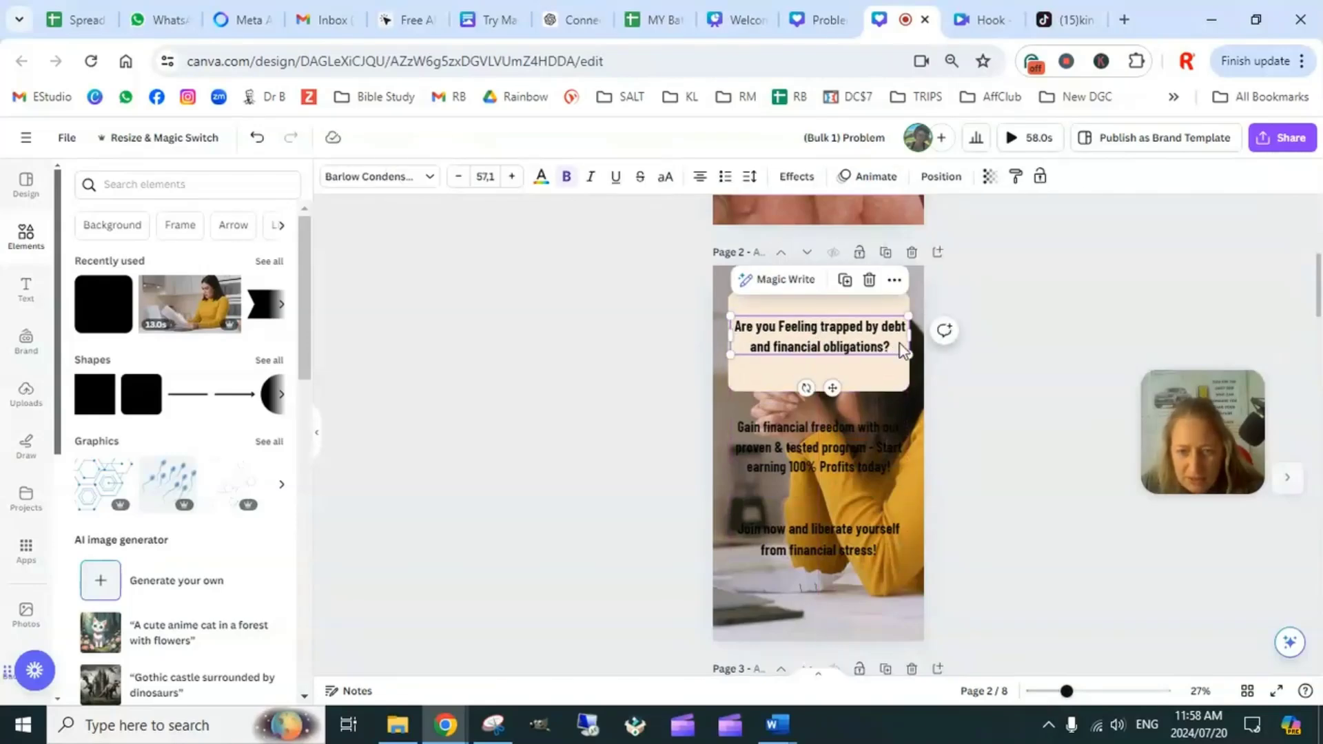
Increase the font size of page 2's problem text to 75.1
{"action": "left_click", "coordinate": [512, 177]}
{"action": "left_click", "coordinate": [512, 177]}
{"action": "left_click", "coordinate": [512, 178]}
{"action": "left_click", "coordinate": [512, 177]}
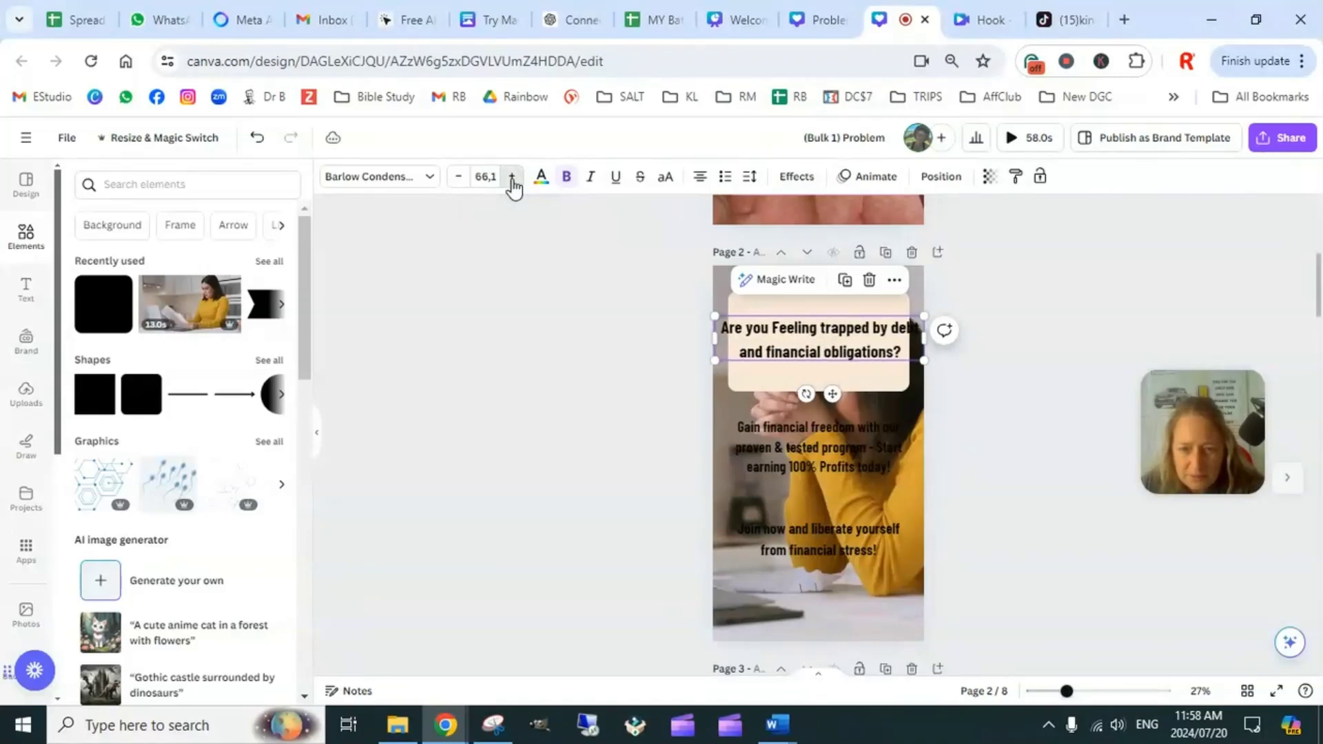
{"action": "left_click", "coordinate": [512, 178]}
{"action": "left_click", "coordinate": [512, 178]}
{"action": "left_click", "coordinate": [512, 178]}
{"action": "left_click", "coordinate": [512, 177]}
{"action": "left_click", "coordinate": [512, 177]}
{"action": "left_click", "coordinate": [512, 177]}
{"action": "left_click", "coordinate": [512, 177]}
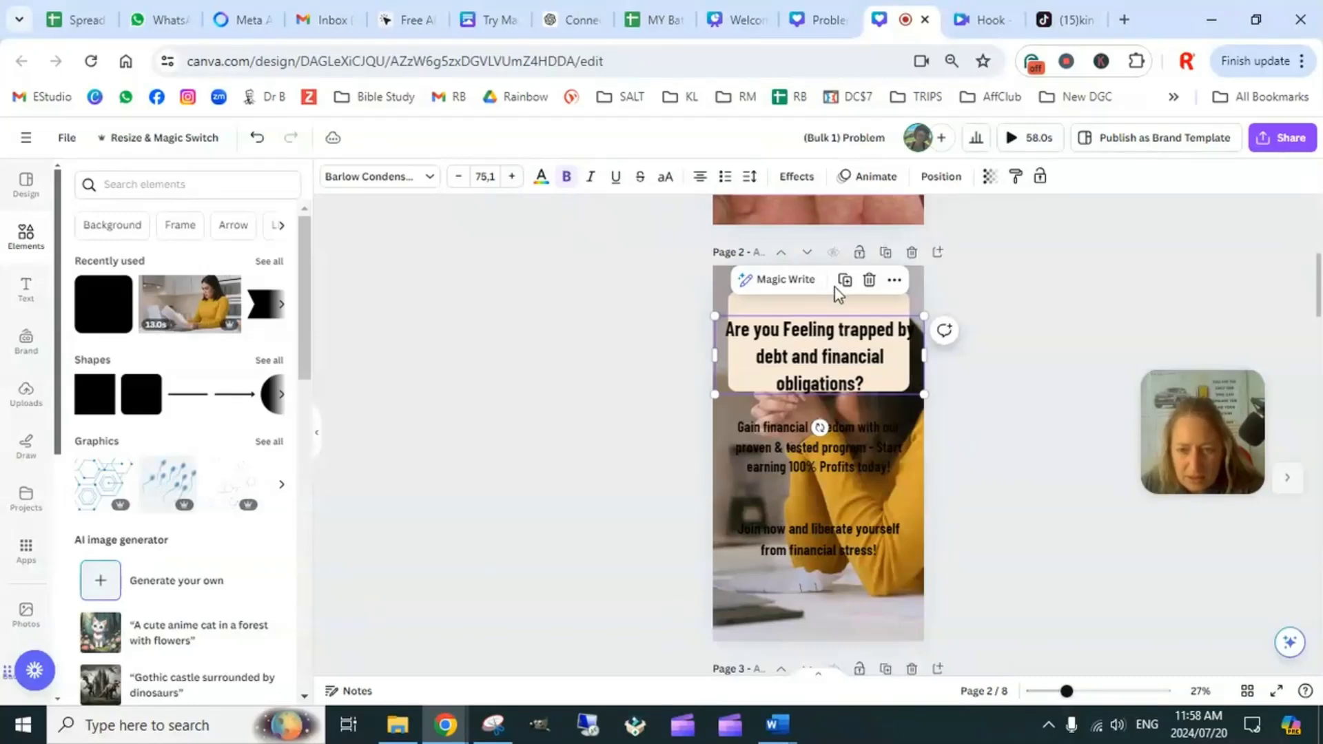
Narrow page 2's problem text box to about 896 px wide so it fits within the cream banner
{"action": "left_click_drag", "start_coordinate": [923, 363], "coordinate": [905, 361]}
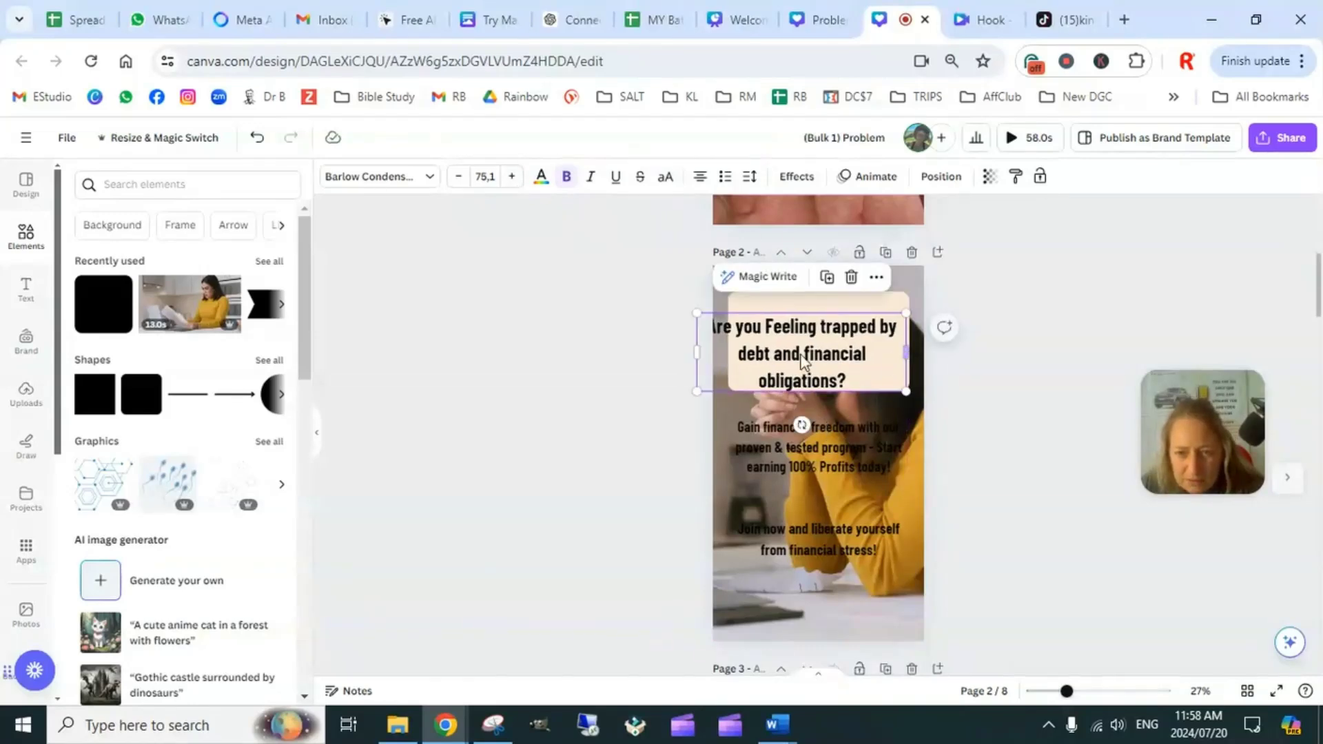
{"action": "left_click_drag", "start_coordinate": [693, 352], "coordinate": [730, 351]}
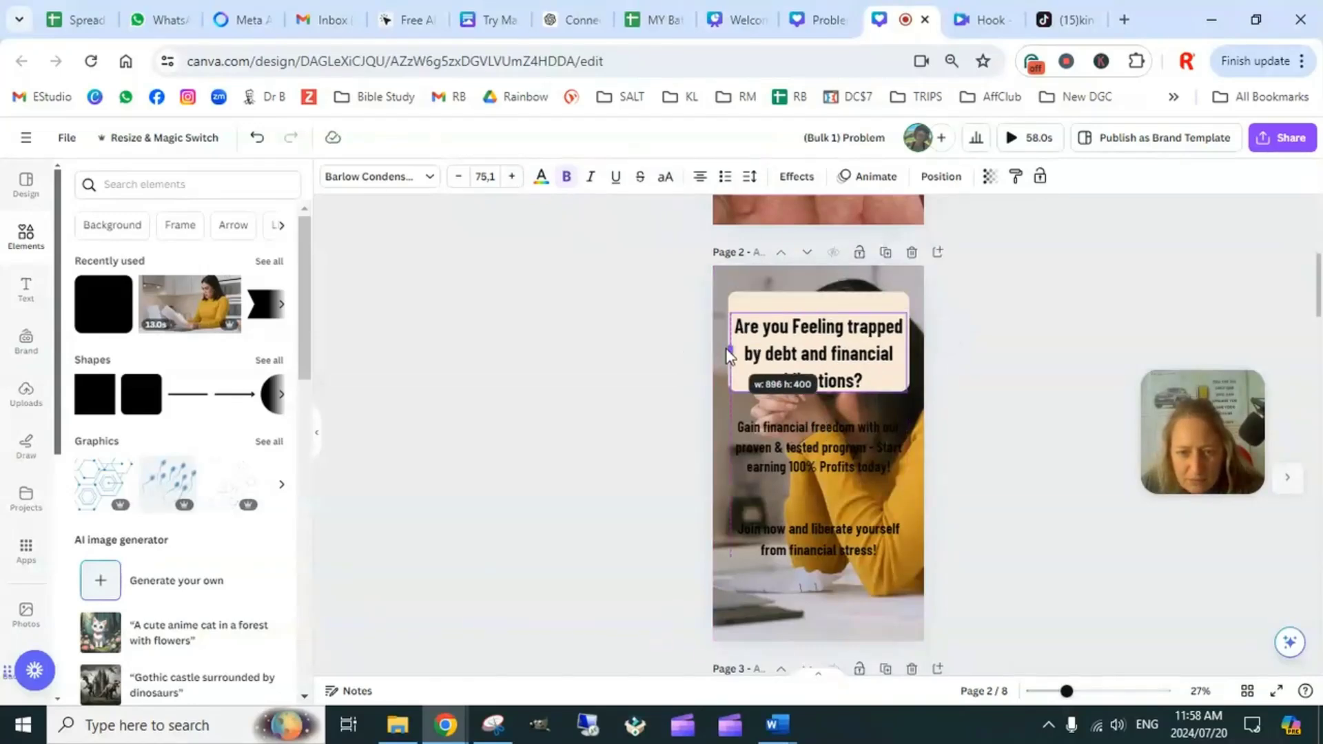
{"action": "left_click", "coordinate": [1001, 382]}
Centre page 2's problem text vertically on its cream banner and set the banner's transparency to 66
{"action": "left_click", "coordinate": [883, 304]}
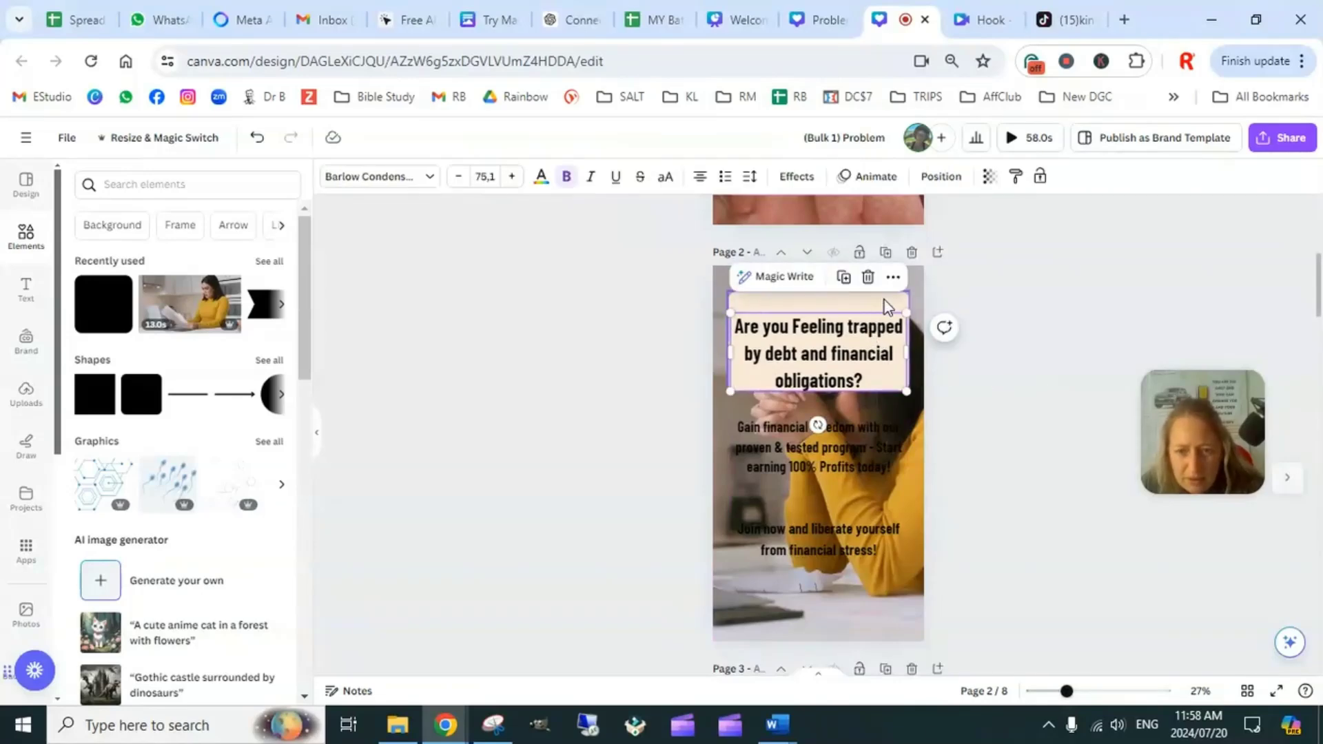
{"action": "left_click", "coordinate": [886, 299], "text": "shift"}
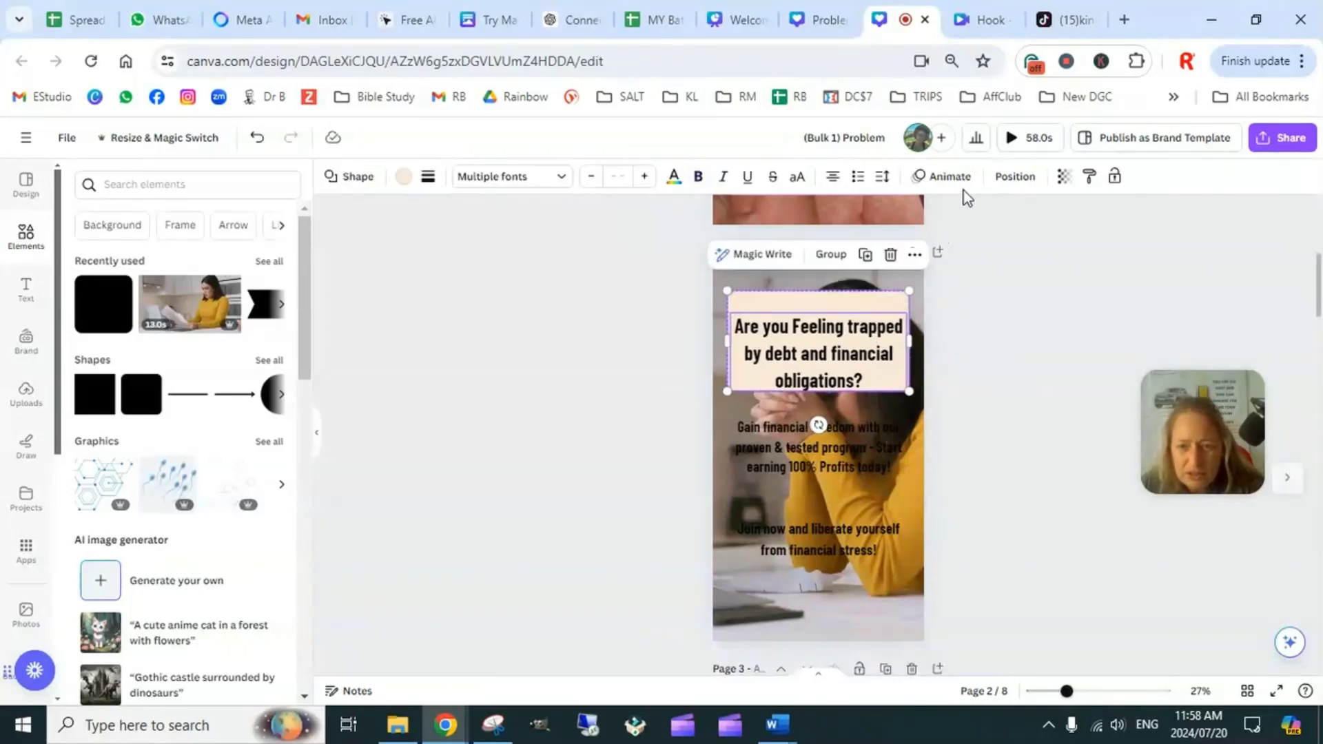
{"action": "left_click", "coordinate": [1015, 178]}
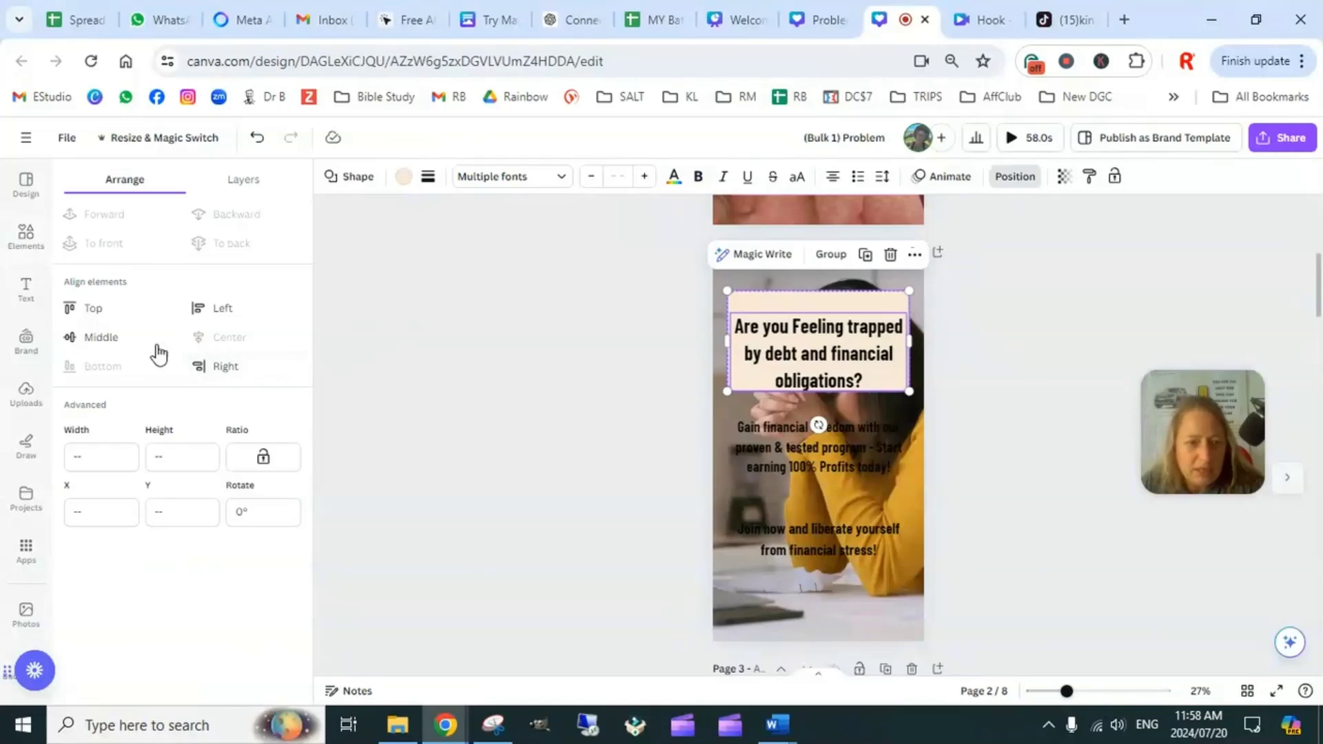
{"action": "left_click", "coordinate": [131, 338]}
{"action": "left_click", "coordinate": [1066, 363]}
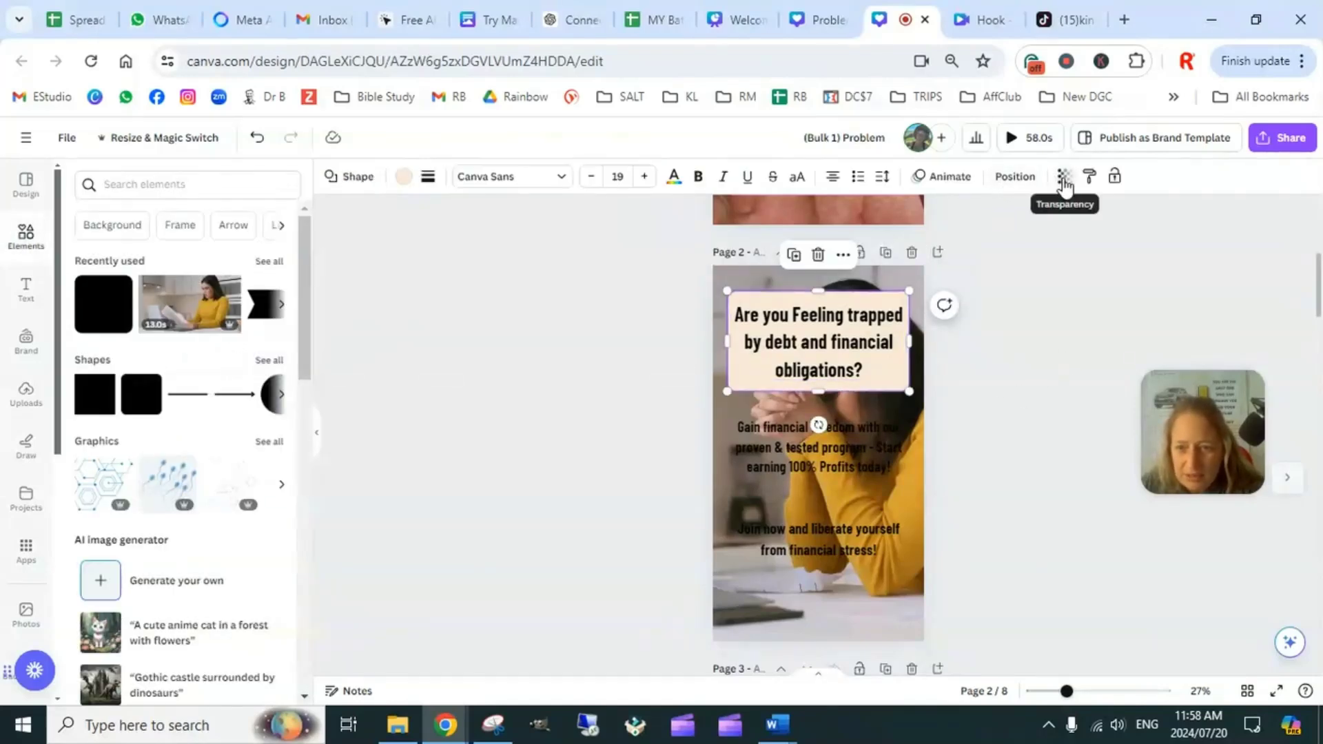
{"action": "left_click", "coordinate": [1065, 179]}
{"action": "left_click_drag", "start_coordinate": [1017, 241], "coordinate": [990, 241]}
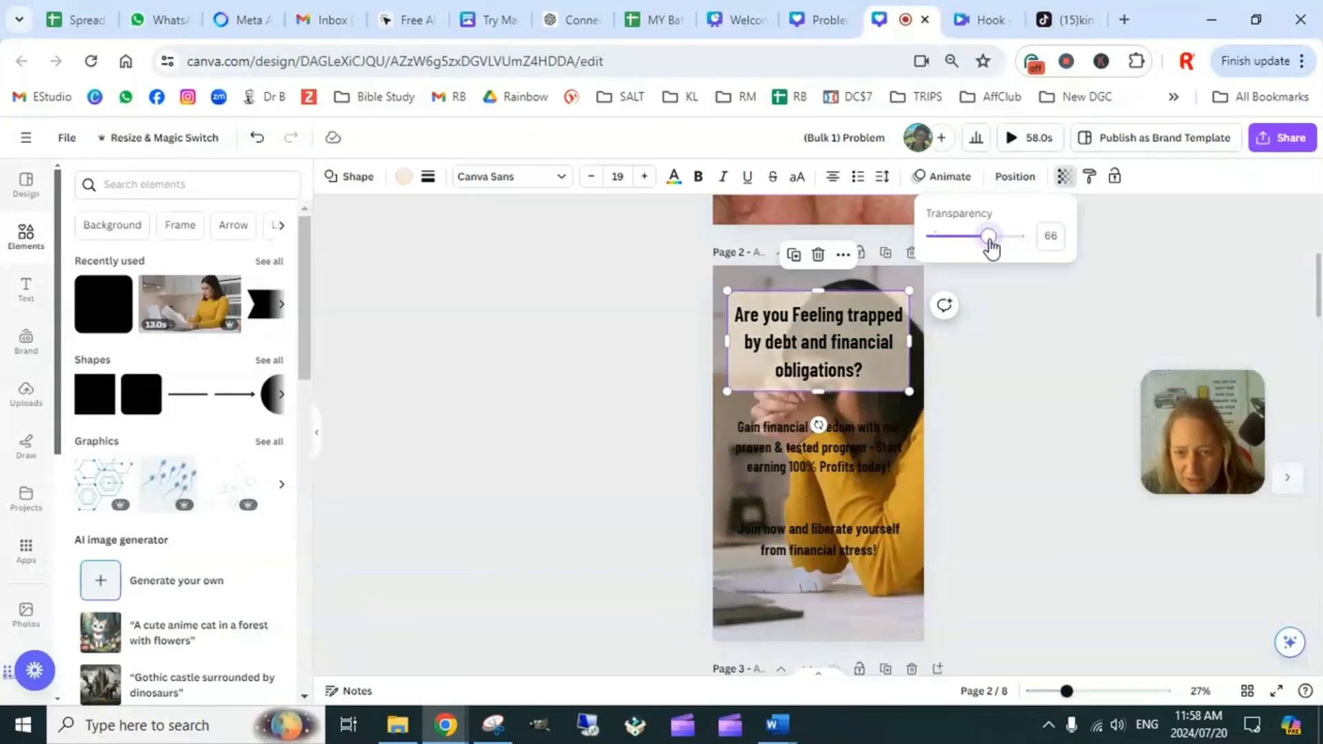
Apply the Outline effect to page 2's problem text with a coral red outline colour
{"action": "left_click", "coordinate": [806, 350]}
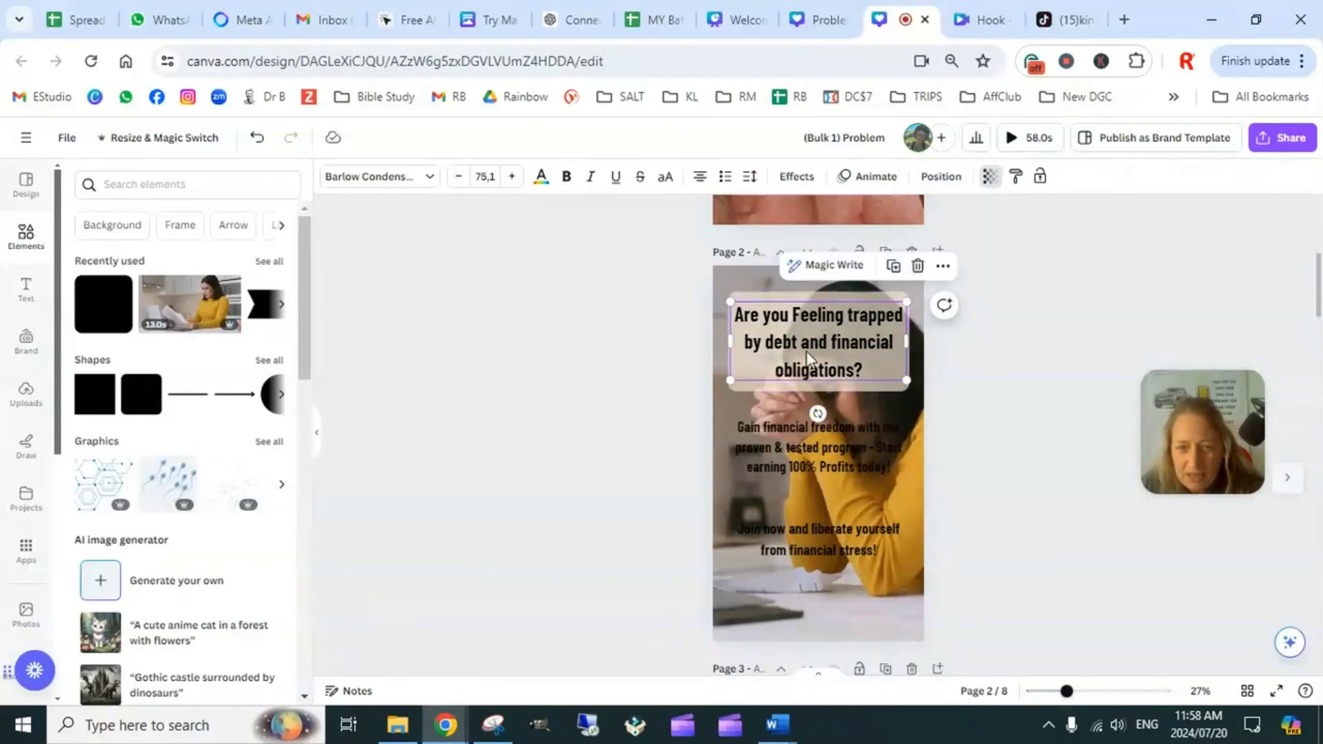
{"action": "left_click", "coordinate": [797, 176]}
{"action": "left_click", "coordinate": [246, 379]}
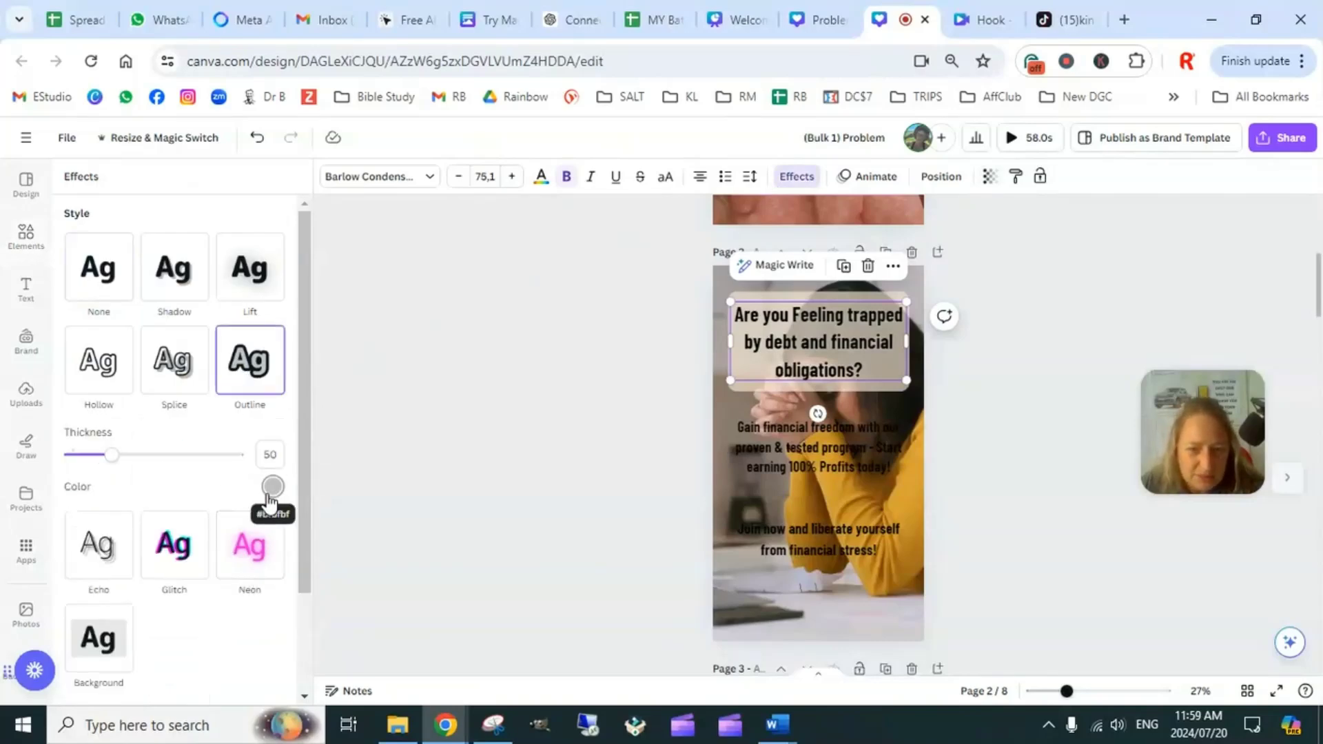
{"action": "left_click", "coordinate": [272, 487]}
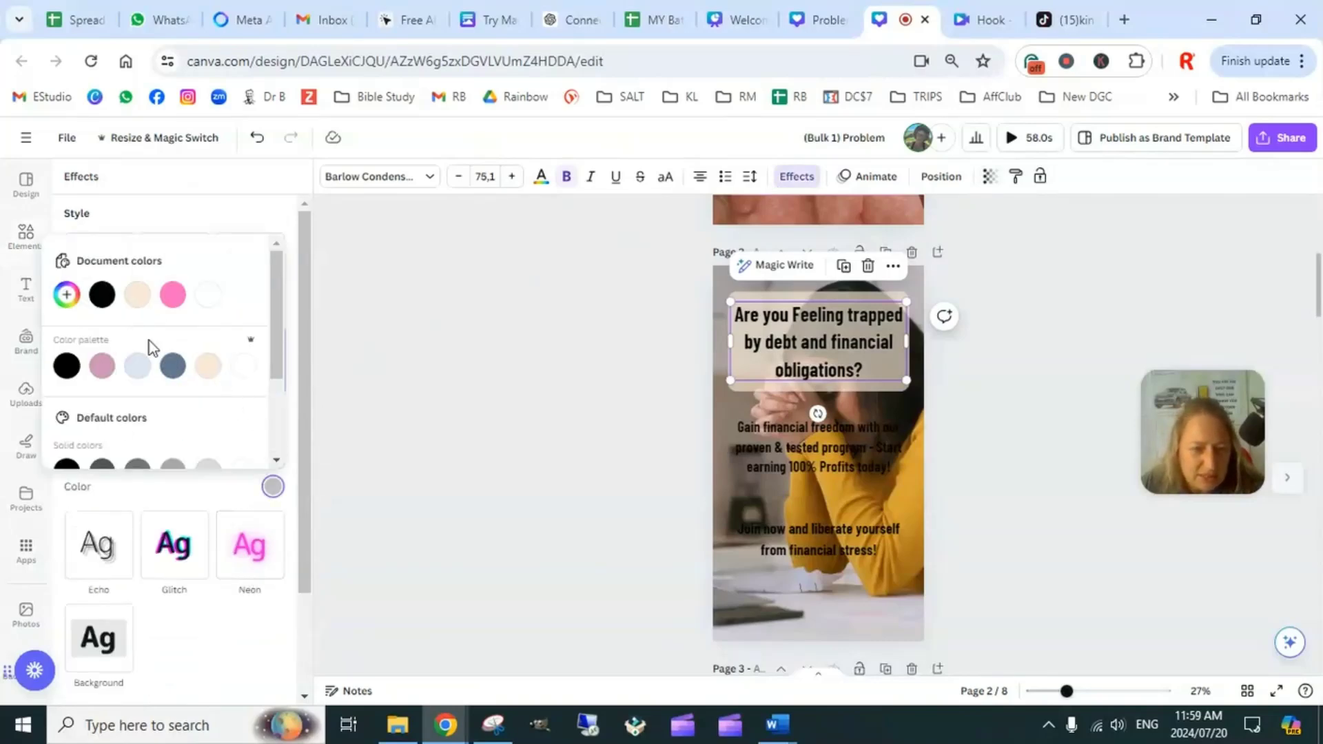
{"action": "left_click", "coordinate": [105, 367]}
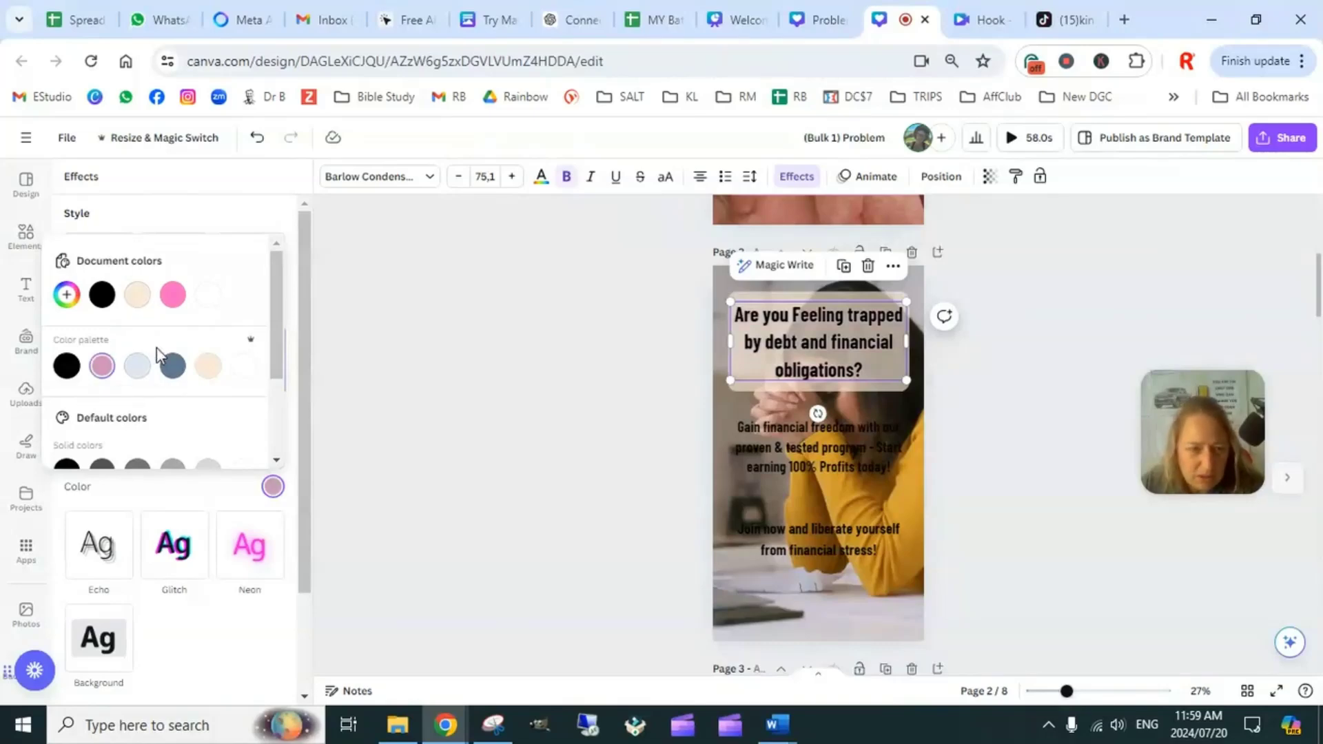
{"action": "scroll", "coordinate": [105, 375], "scroll_direction": "down", "scroll_amount": 3}
{"action": "left_click", "coordinate": [103, 375]}
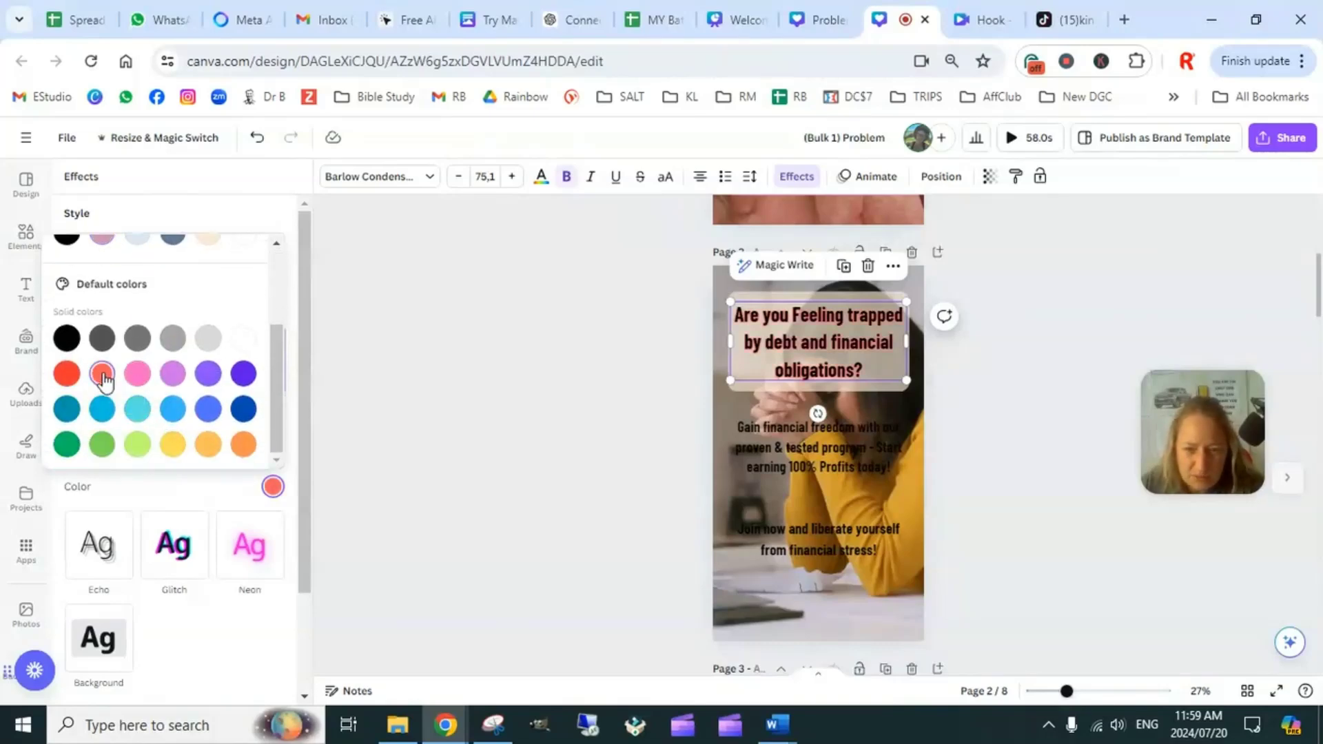
{"action": "left_click", "coordinate": [1019, 412]}
Try a yellow Background effect on page 2's solution text, then set its effect style back to None
{"action": "left_click", "coordinate": [861, 453]}
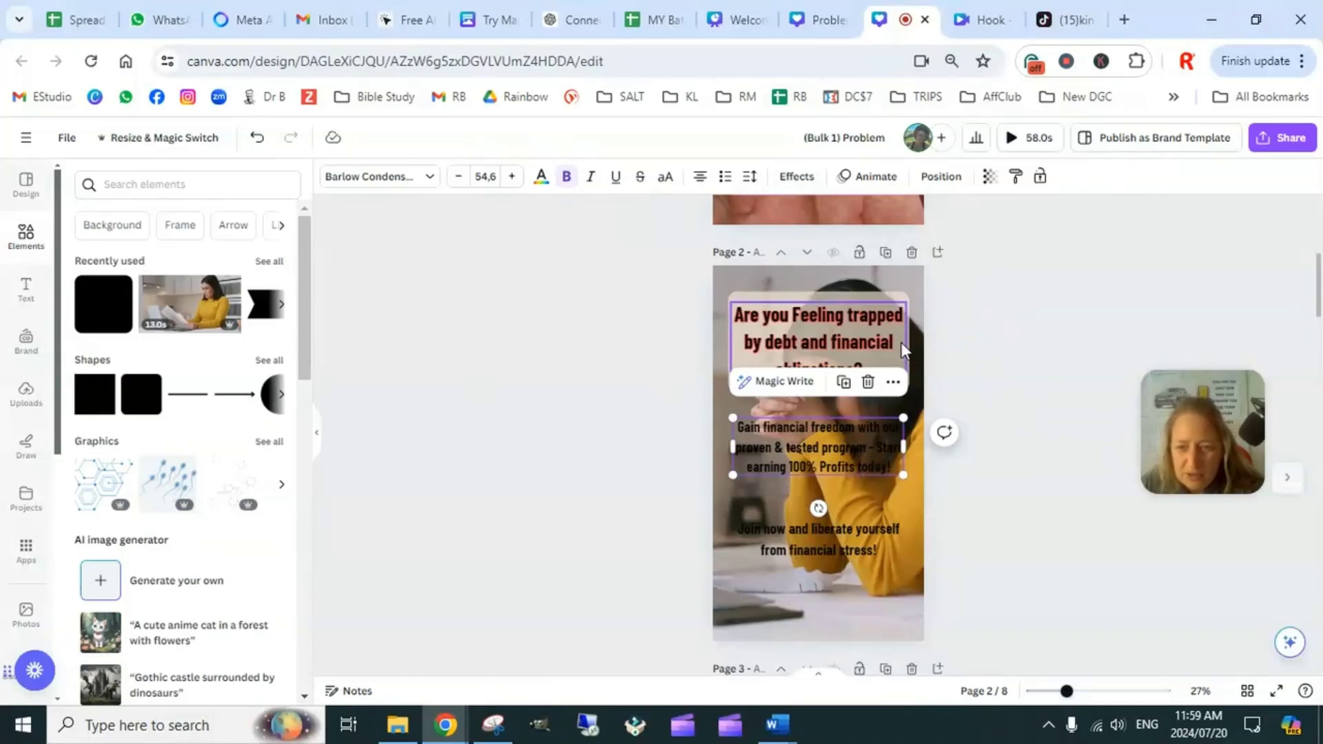
{"action": "left_click", "coordinate": [1033, 316]}
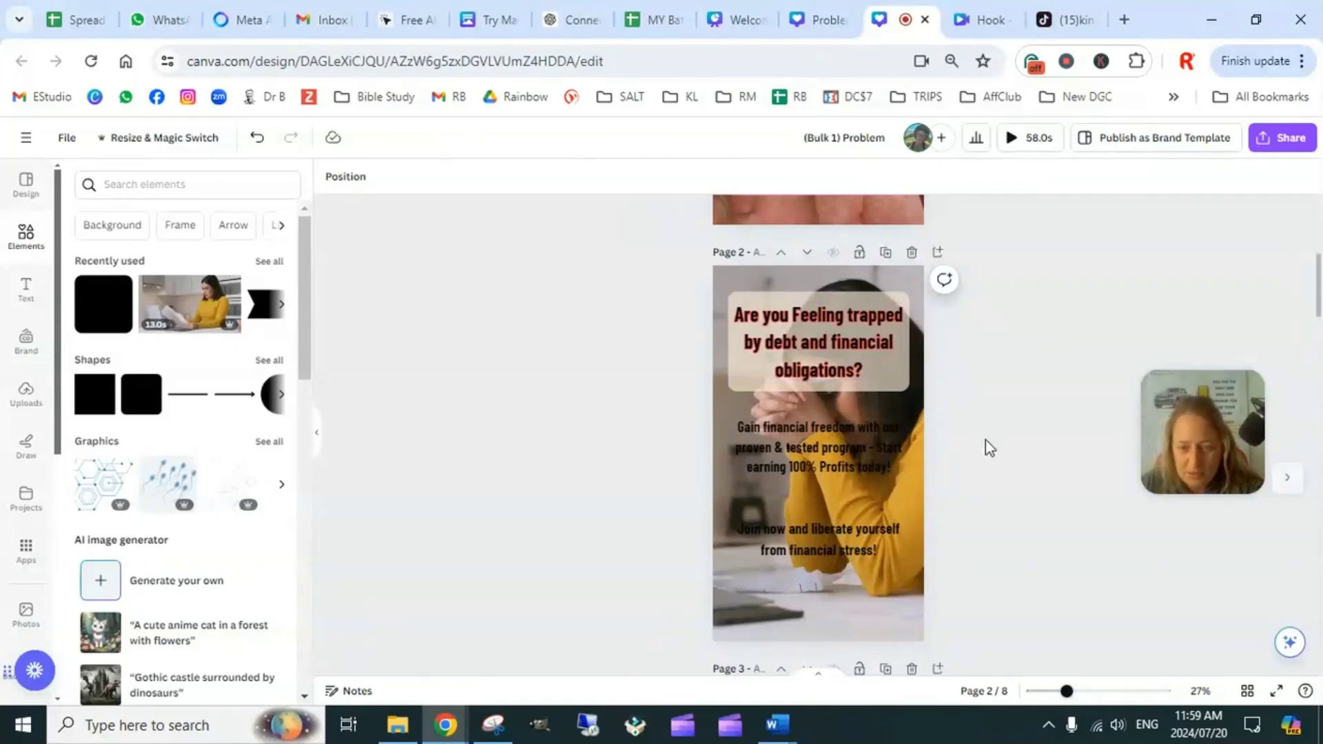
{"action": "left_click", "coordinate": [882, 462]}
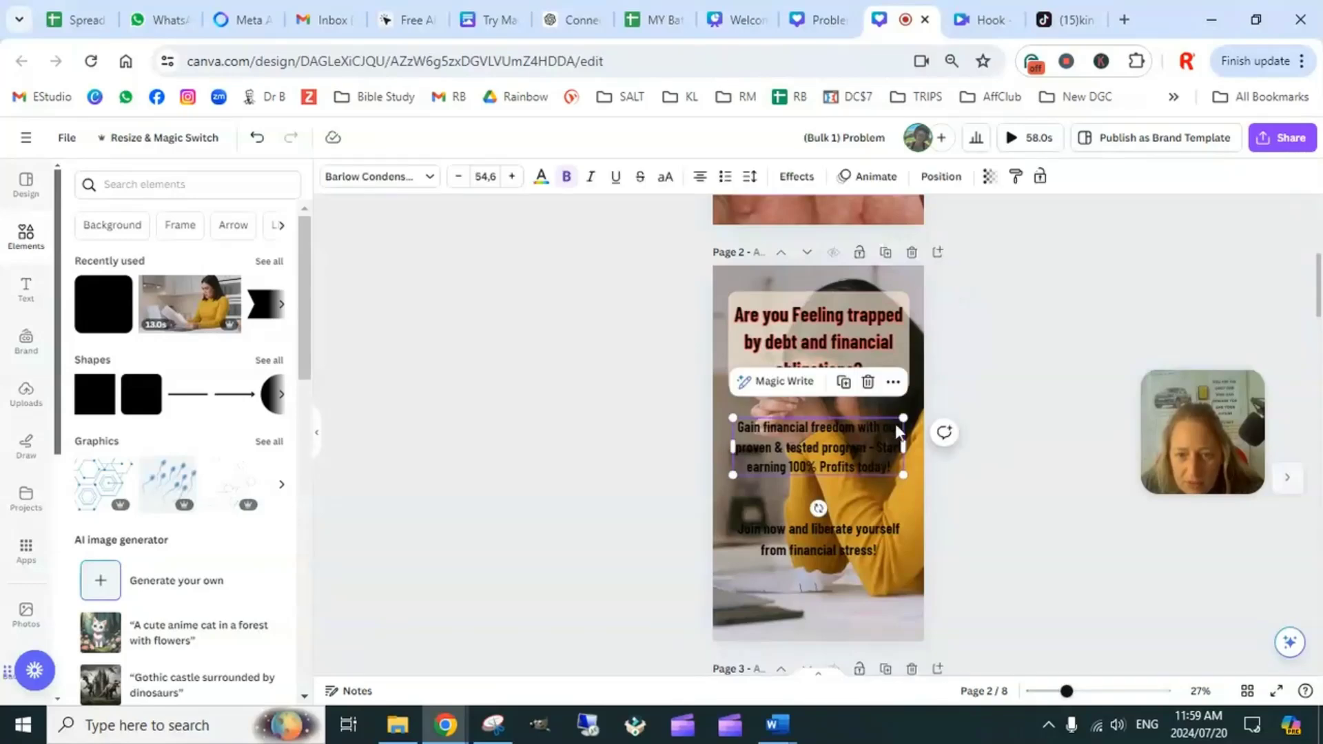
{"action": "left_click", "coordinate": [794, 183]}
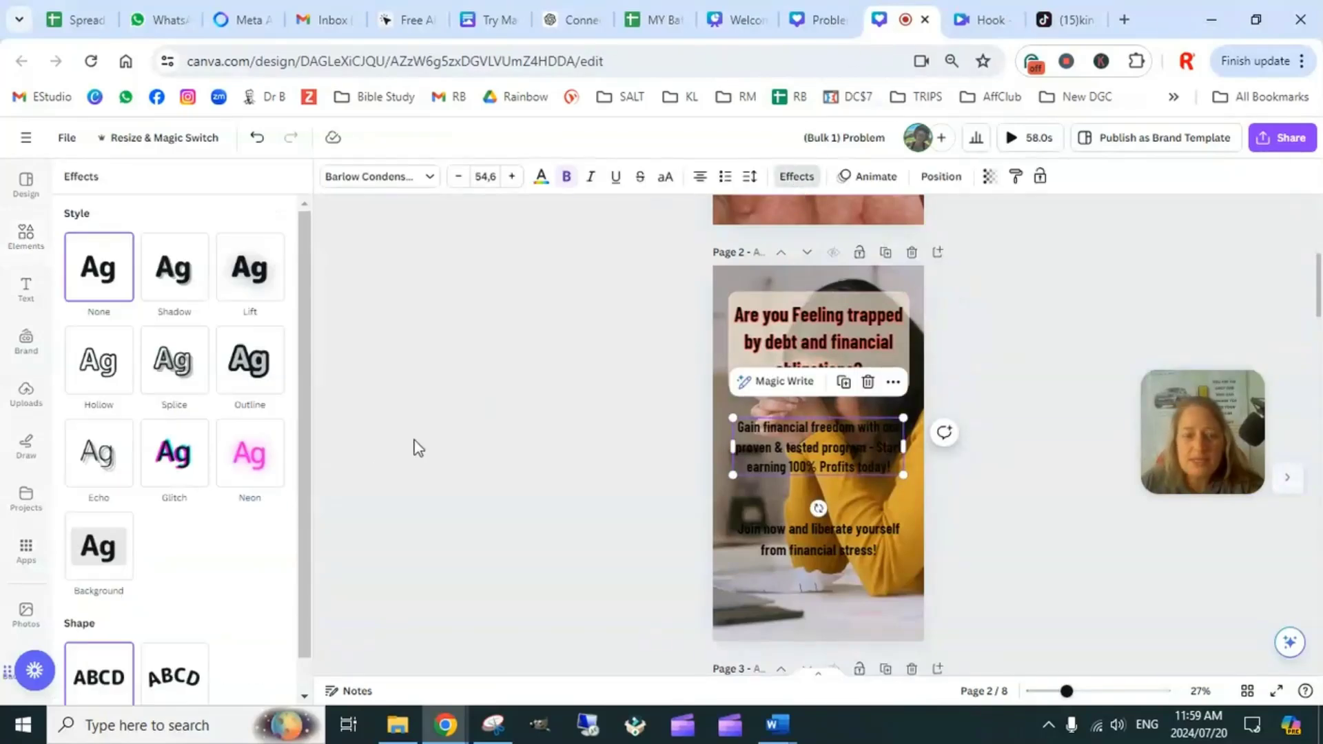
{"action": "left_click", "coordinate": [110, 560]}
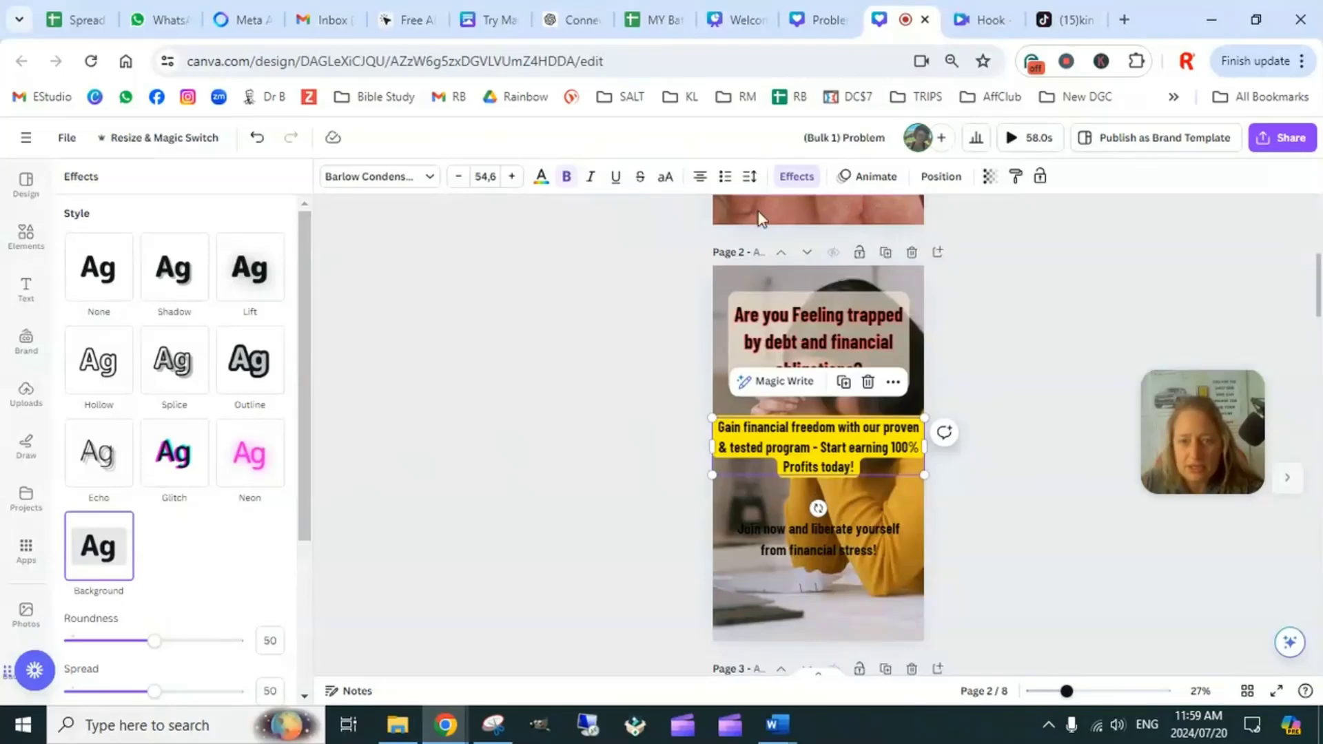
{"action": "left_click", "coordinate": [123, 286]}
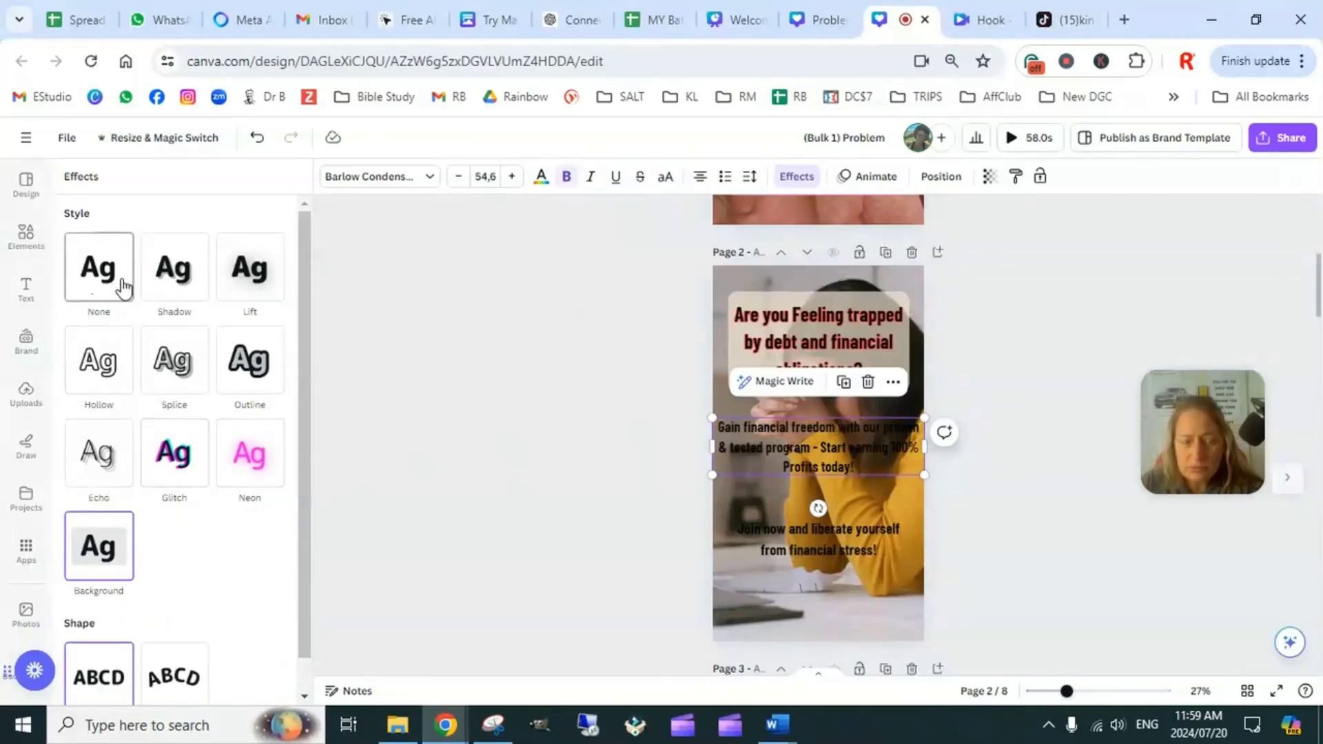
Duplicate page 2's semi-transparent cream banner and place the copy over the solution text, aligned with the banner above
{"action": "left_click", "coordinate": [891, 299]}
{"action": "left_click", "coordinate": [1041, 378]}
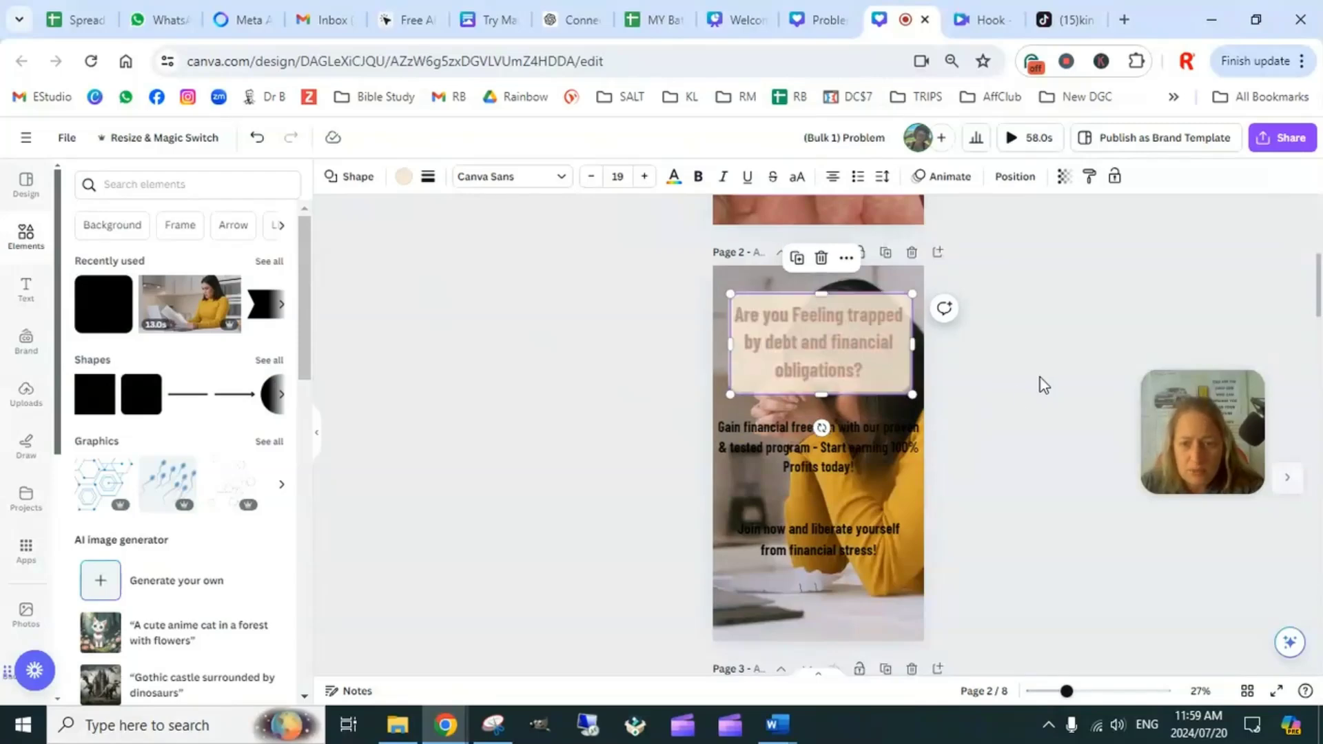
{"action": "left_click_drag", "start_coordinate": [880, 372], "coordinate": [878, 496]}
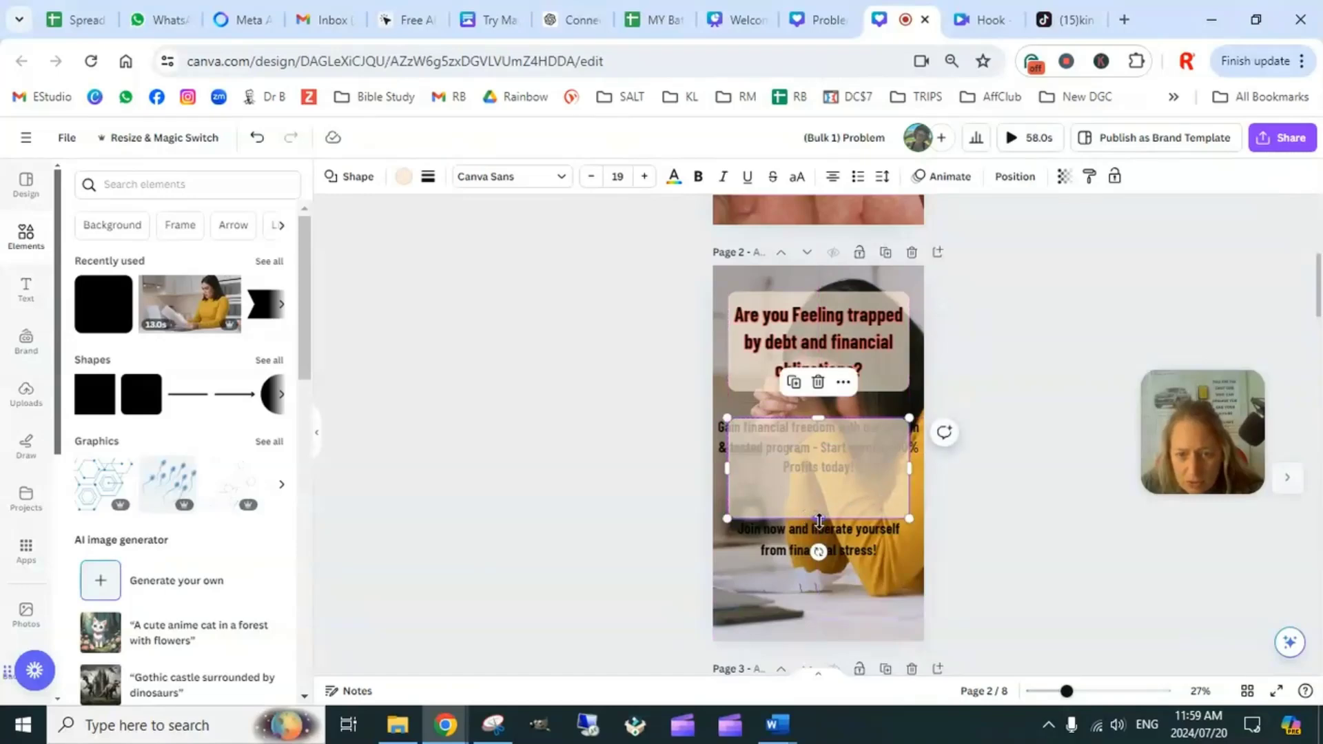
{"action": "left_click", "coordinate": [1014, 444]}
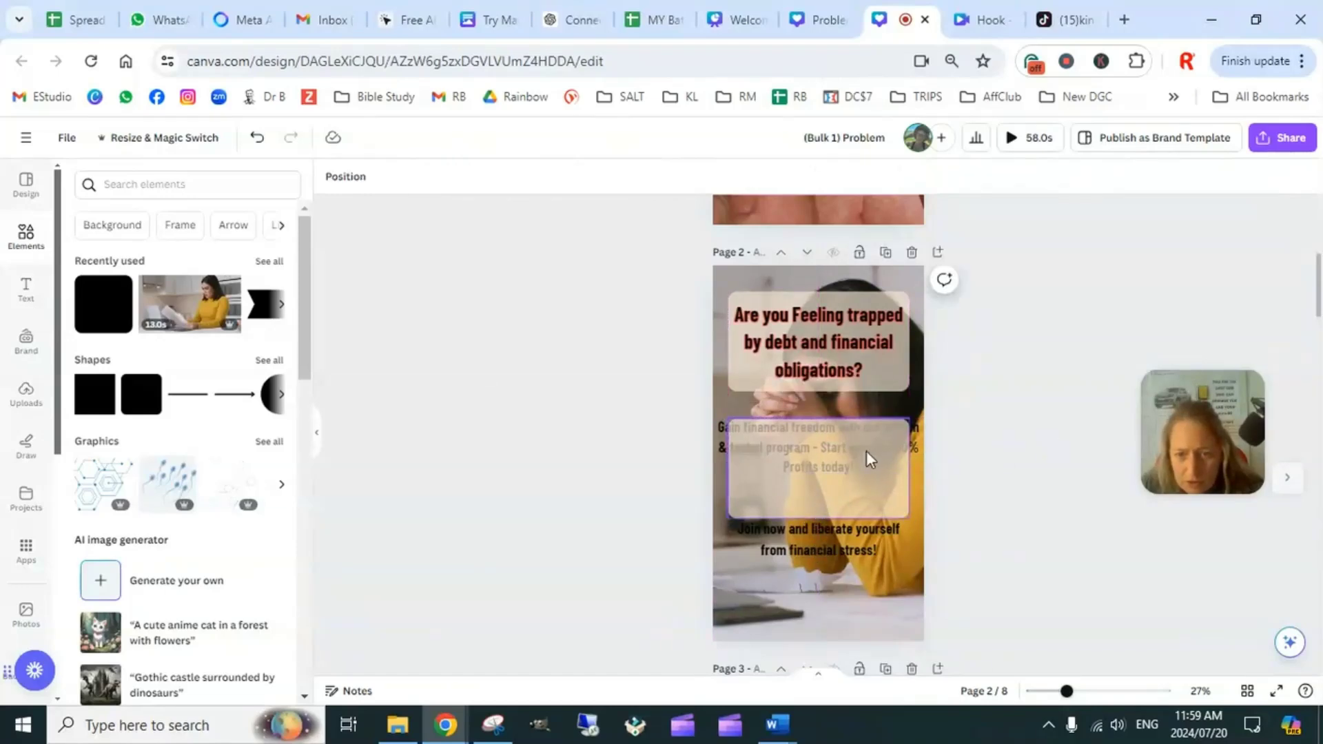
Send the copied cream banner behind page 2's solution text
{"action": "left_click", "coordinate": [866, 450]}
{"action": "left_click", "coordinate": [1013, 180]}
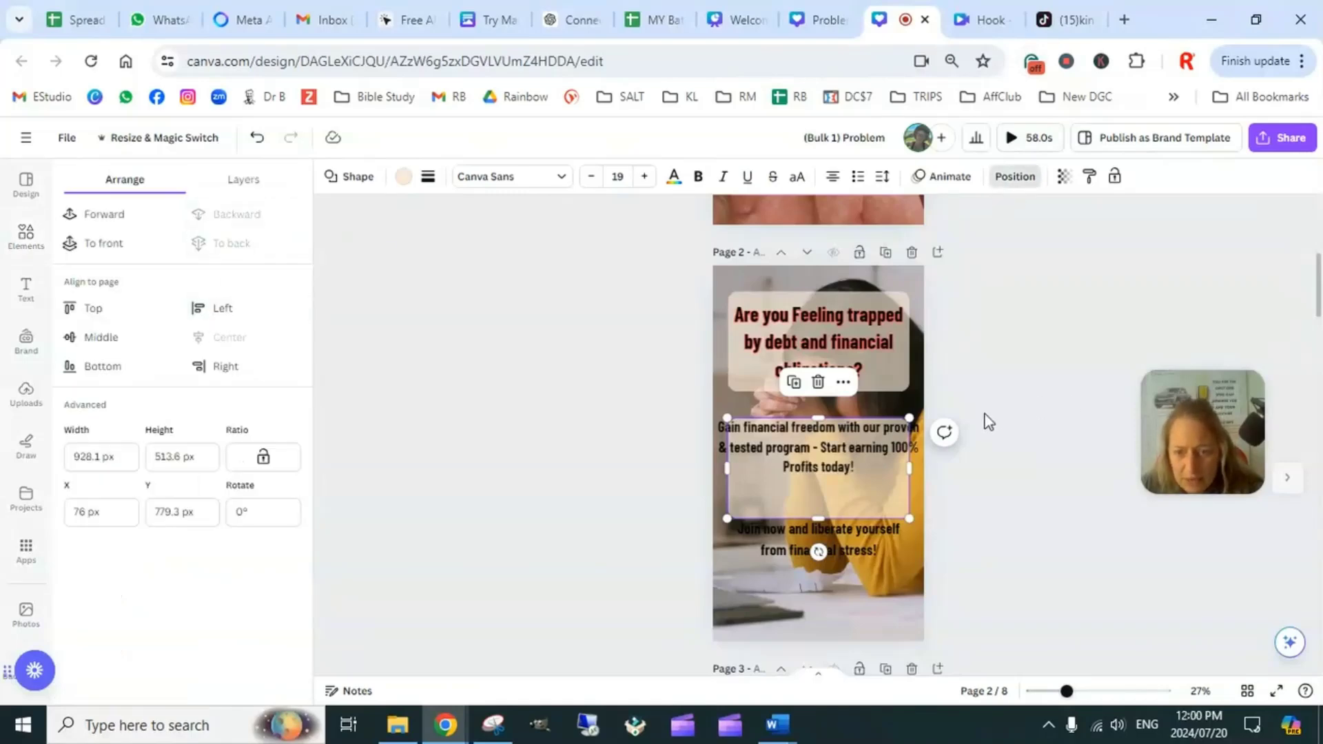
Select page 2's solution text box for resizing within the cream banner
{"action": "left_click", "coordinate": [842, 440]}
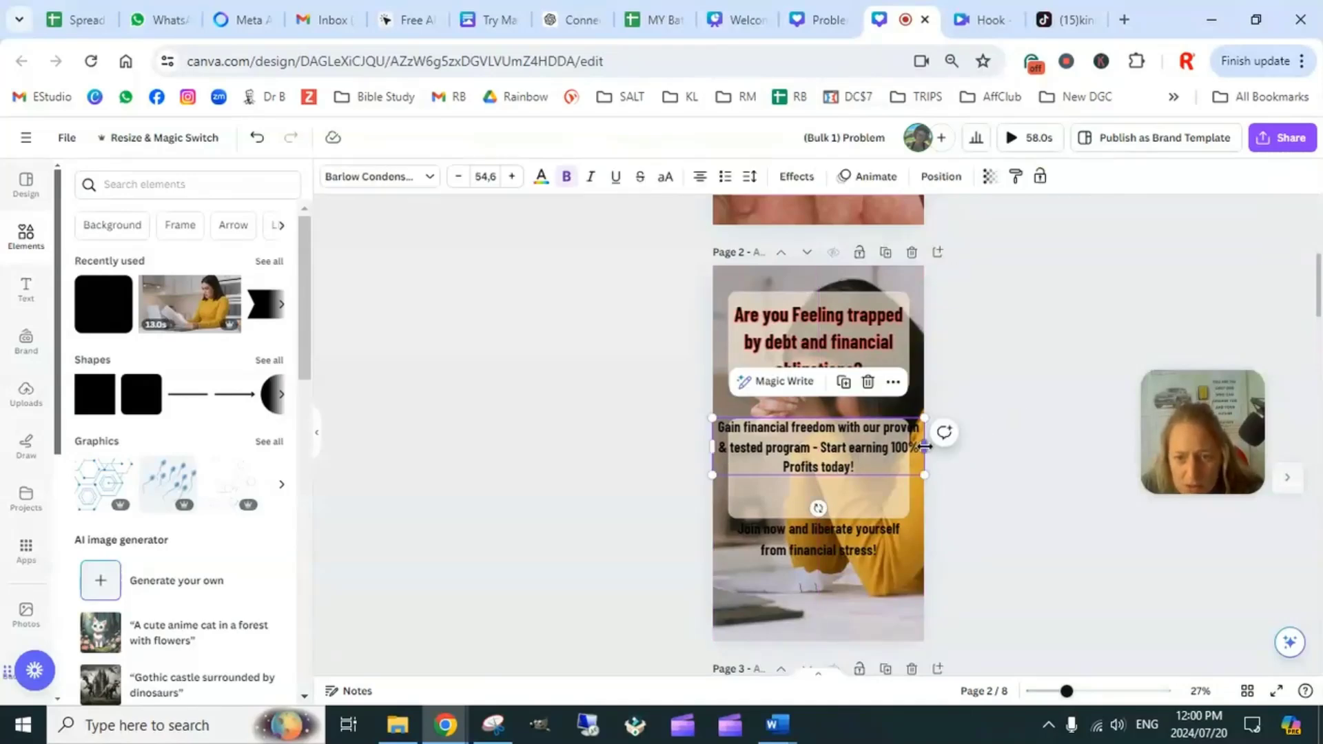
Narrow the "Gain financial freedom" text box on page 2 from both sides to fit inside its translucent background box
{"action": "left_click_drag", "start_coordinate": [924, 447], "coordinate": [903, 447]}
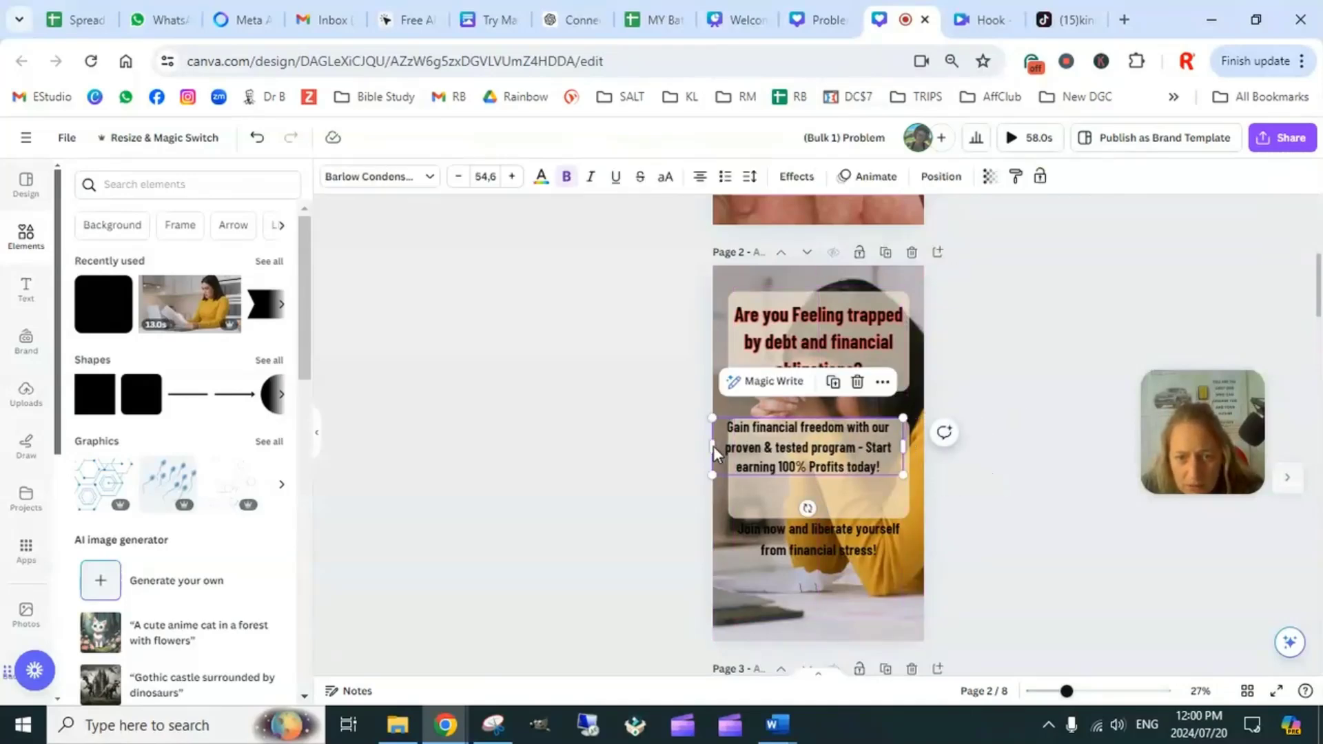
{"action": "left_click_drag", "start_coordinate": [714, 446], "coordinate": [734, 447]}
{"action": "left_click", "coordinate": [1061, 369]}
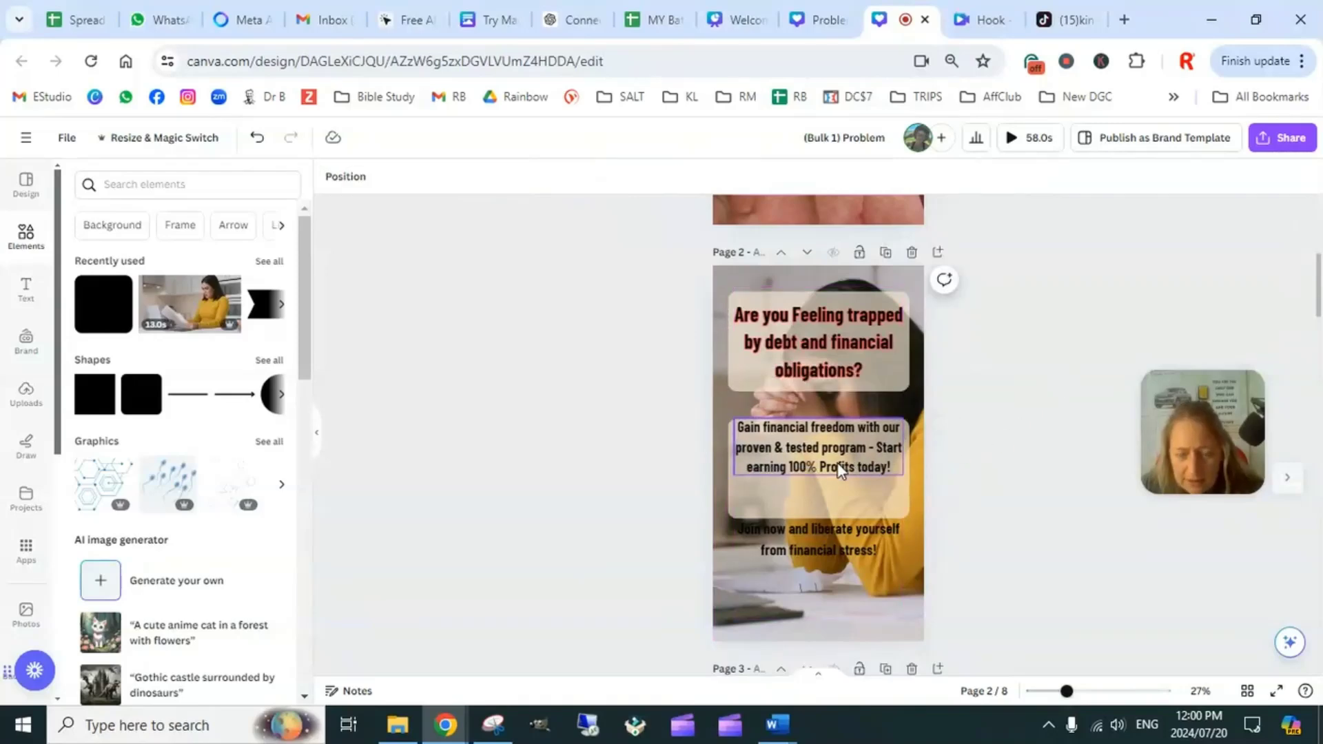
Increase the "Gain financial freedom" text's font size to 60,6
{"action": "left_click", "coordinate": [840, 470]}
{"action": "left_click", "coordinate": [513, 178]}
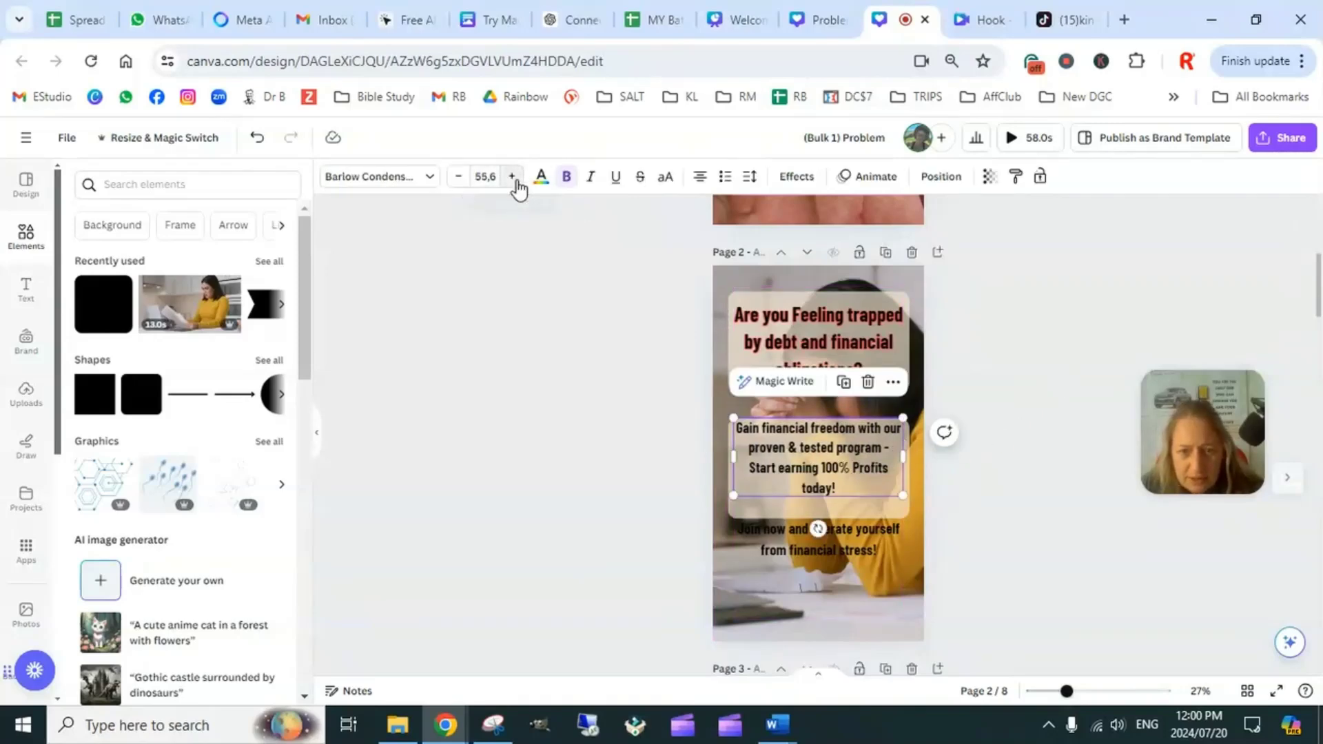
{"action": "left_click", "coordinate": [513, 178]}
{"action": "left_click", "coordinate": [514, 178]}
{"action": "left_click", "coordinate": [513, 178]}
{"action": "left_click", "coordinate": [514, 178]}
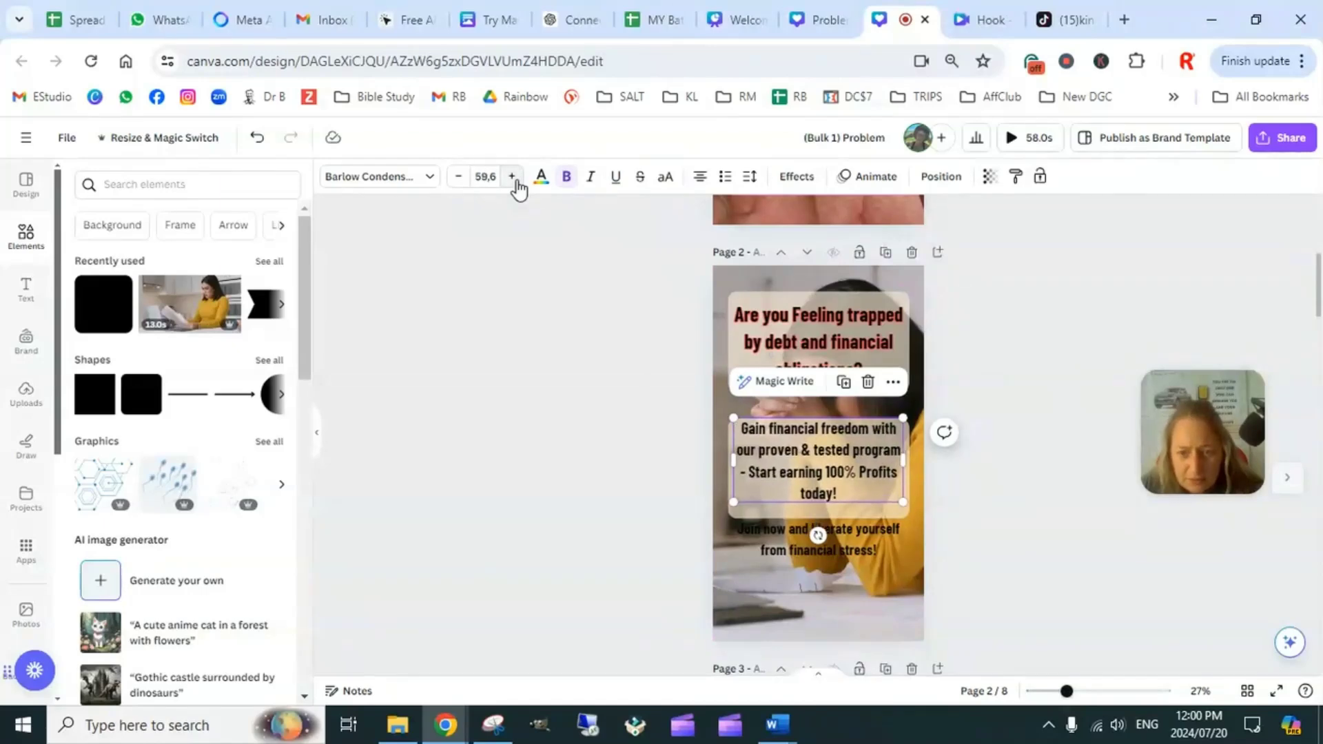
{"action": "left_click", "coordinate": [513, 178]}
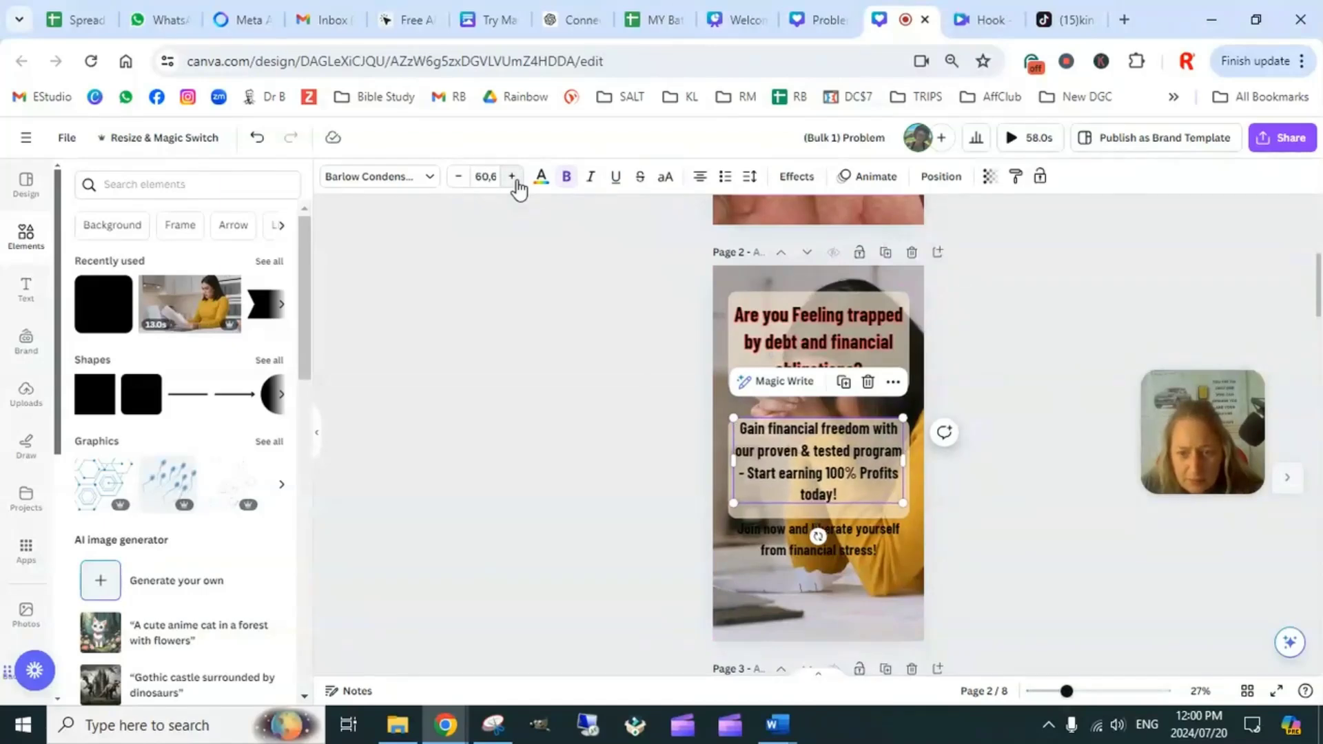
Align the "Gain financial freedom" text and its background box to each other's vertical middle
{"action": "left_click", "coordinate": [871, 508], "text": "shift"}
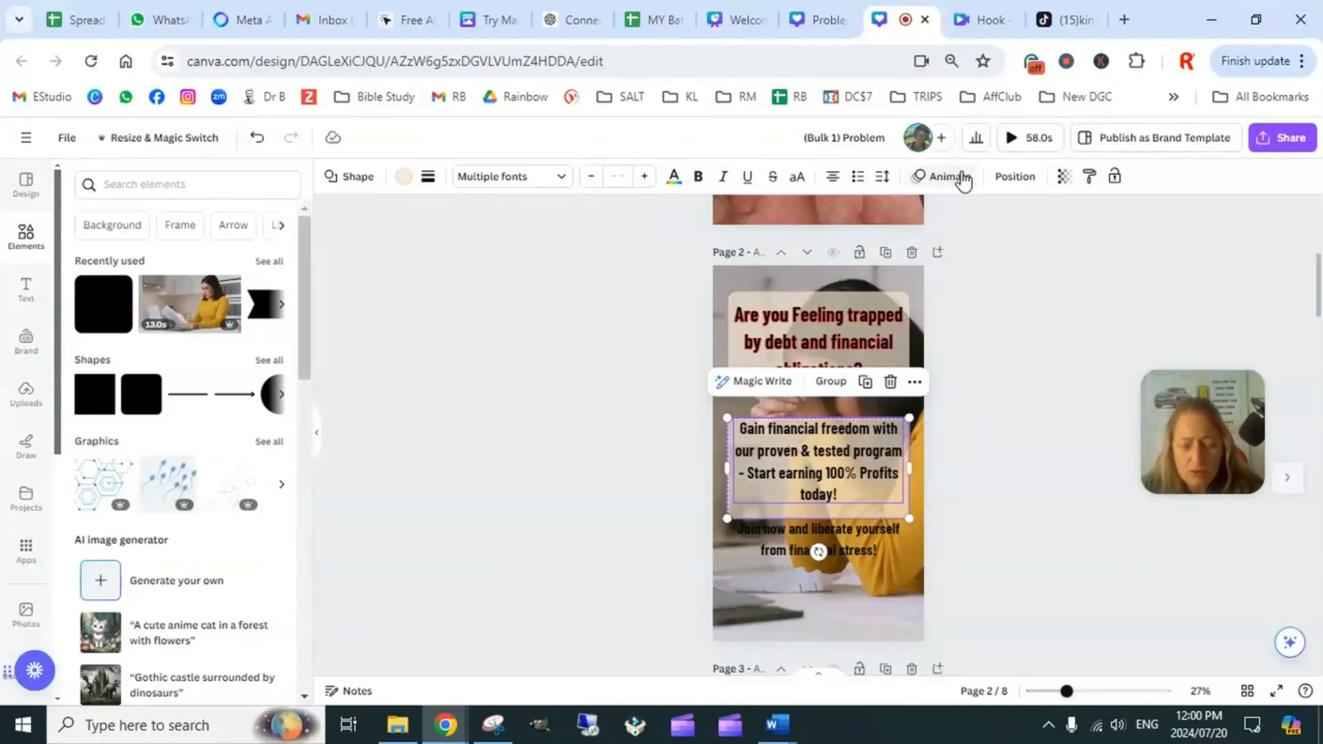
{"action": "left_click", "coordinate": [1015, 179]}
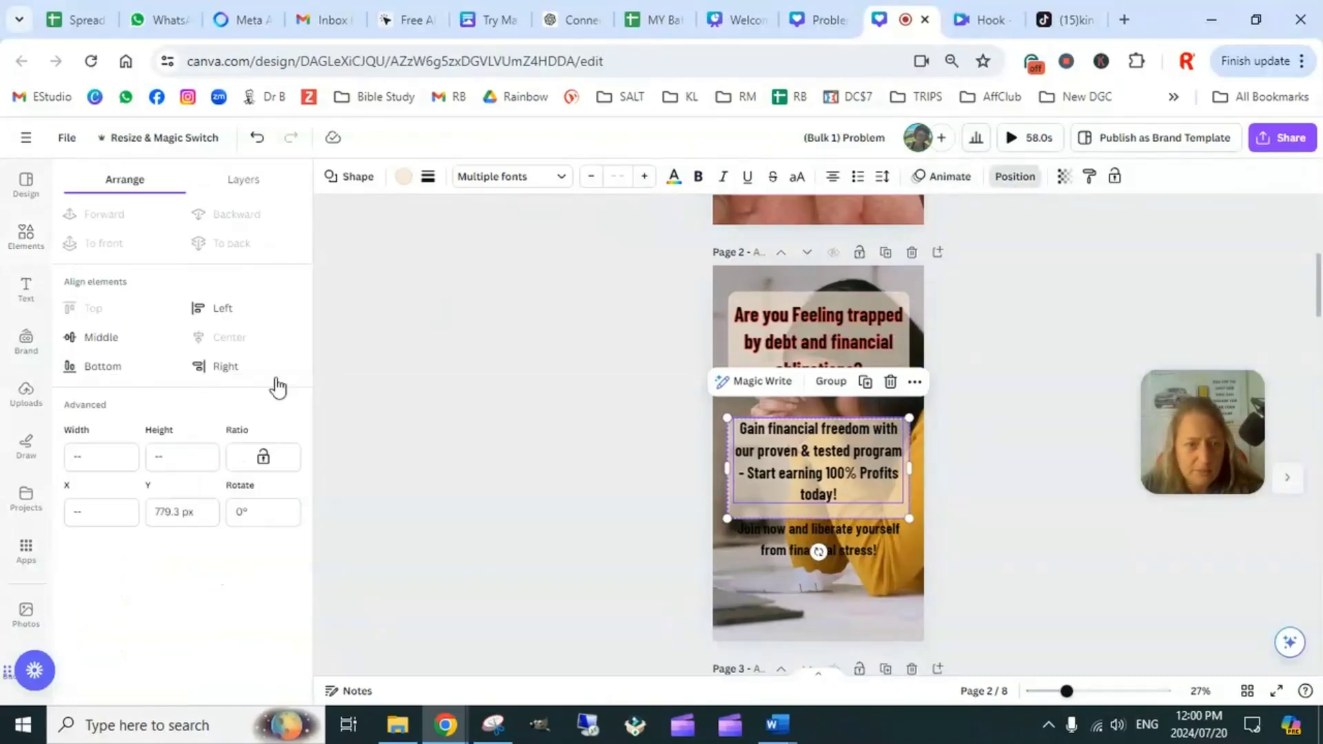
{"action": "left_click", "coordinate": [138, 339]}
{"action": "left_click", "coordinate": [1053, 418]}
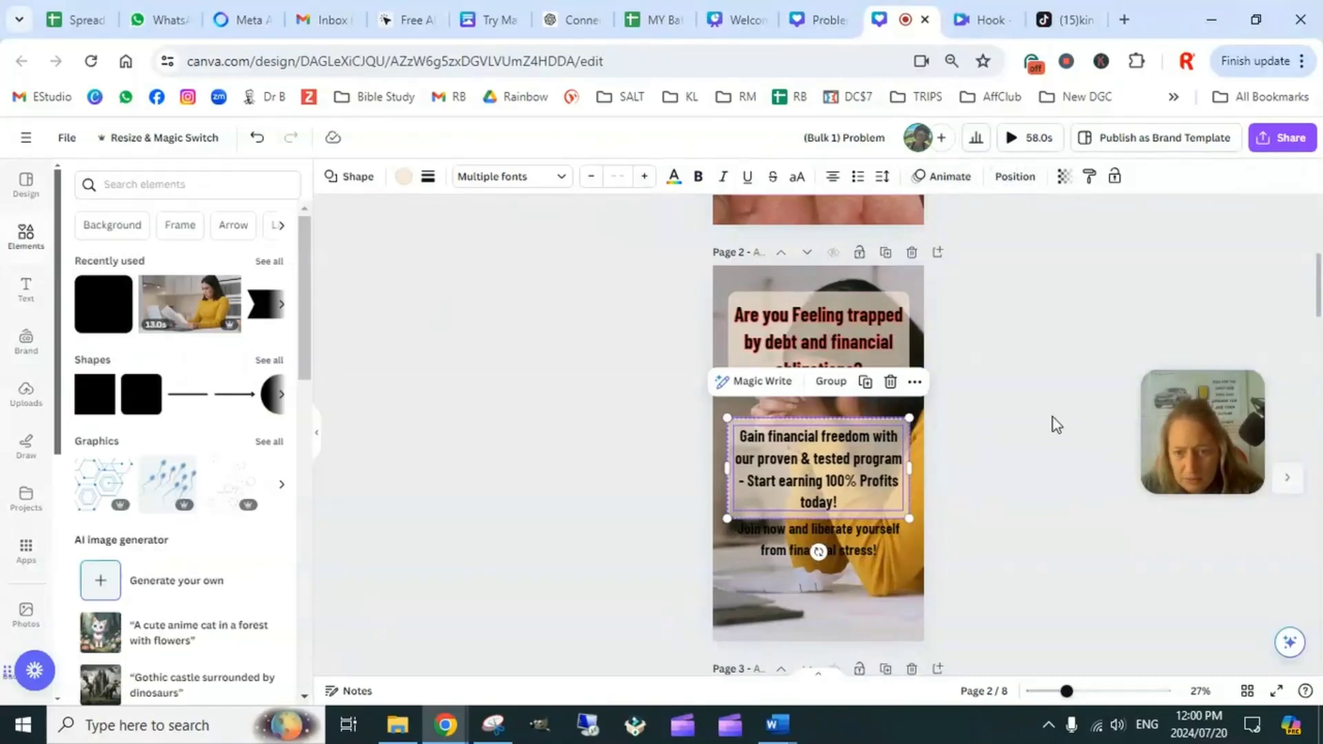
{"action": "left_click", "coordinate": [1053, 418]}
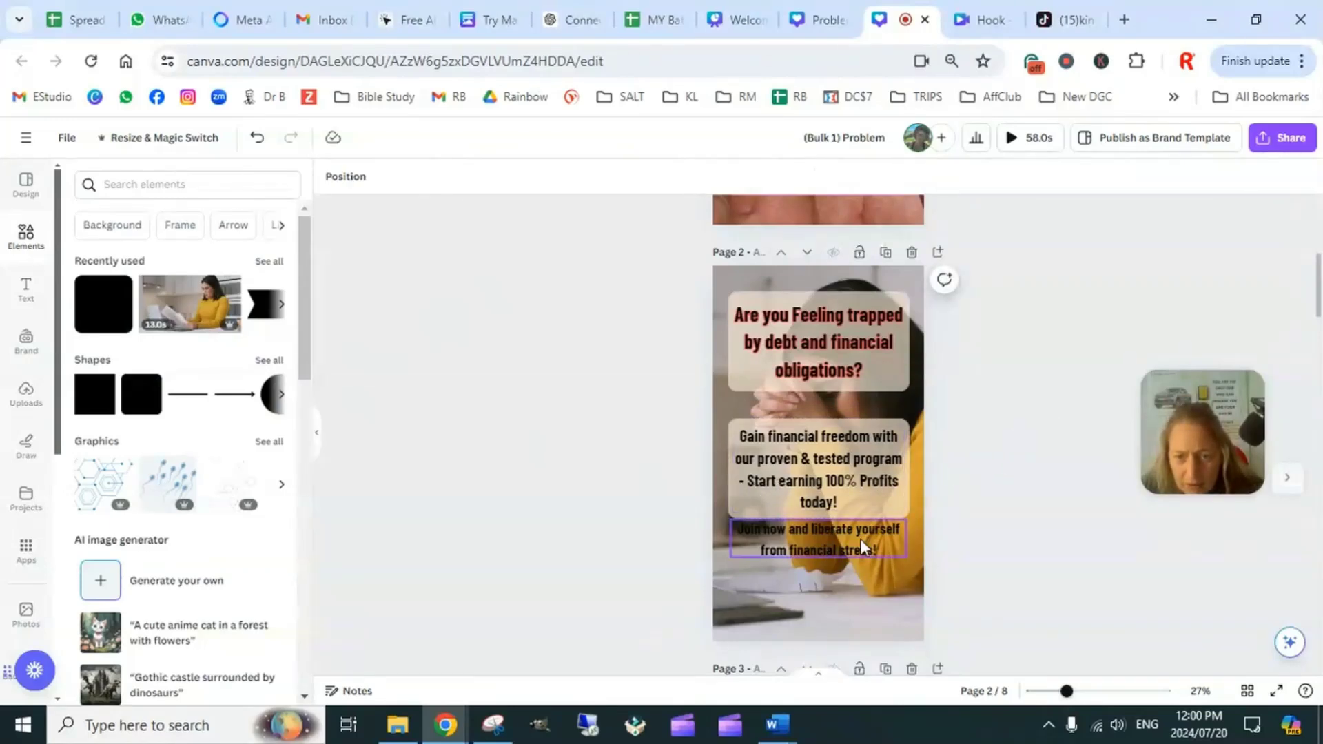
Move the "Join now and liberate yourself" text down, leaving a gap below the middle background box
{"action": "left_click", "coordinate": [876, 550]}
{"action": "left_click", "coordinate": [965, 465]}
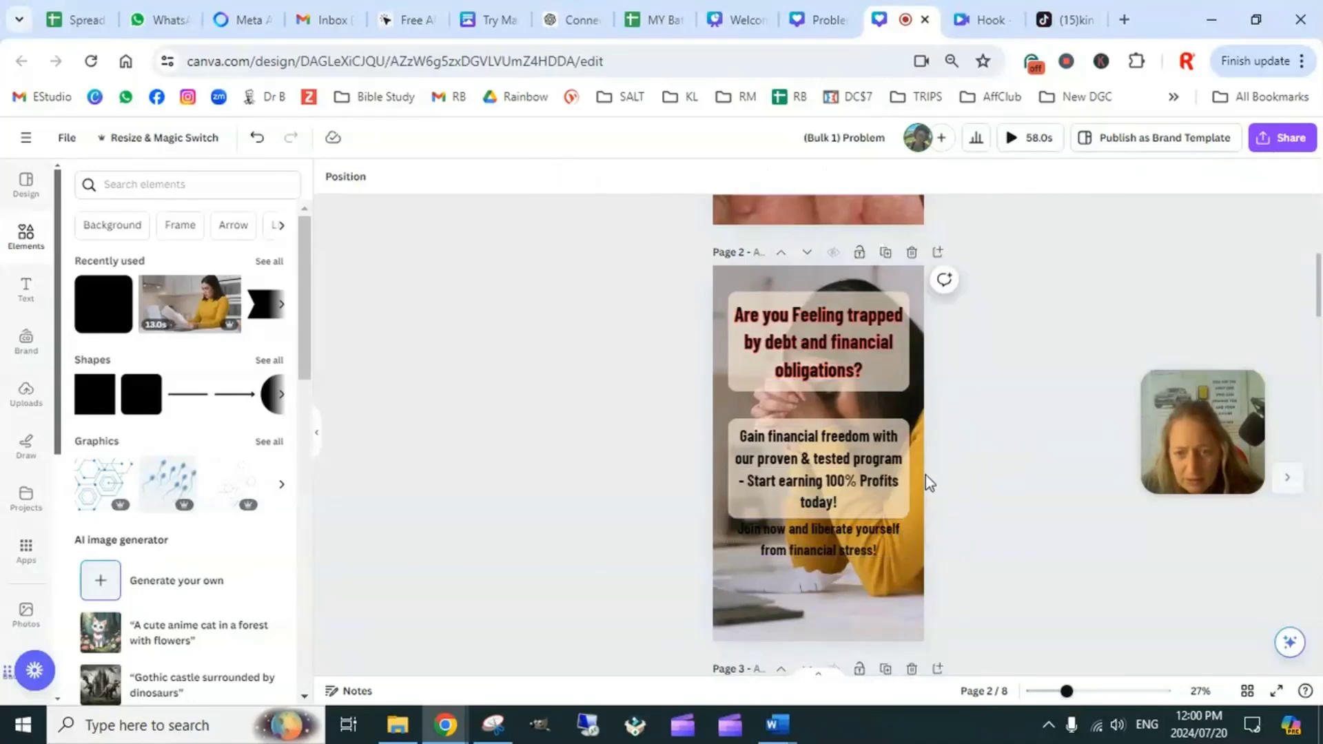
{"action": "left_click_drag", "start_coordinate": [855, 545], "coordinate": [854, 586]}
{"action": "left_click", "coordinate": [856, 586]}
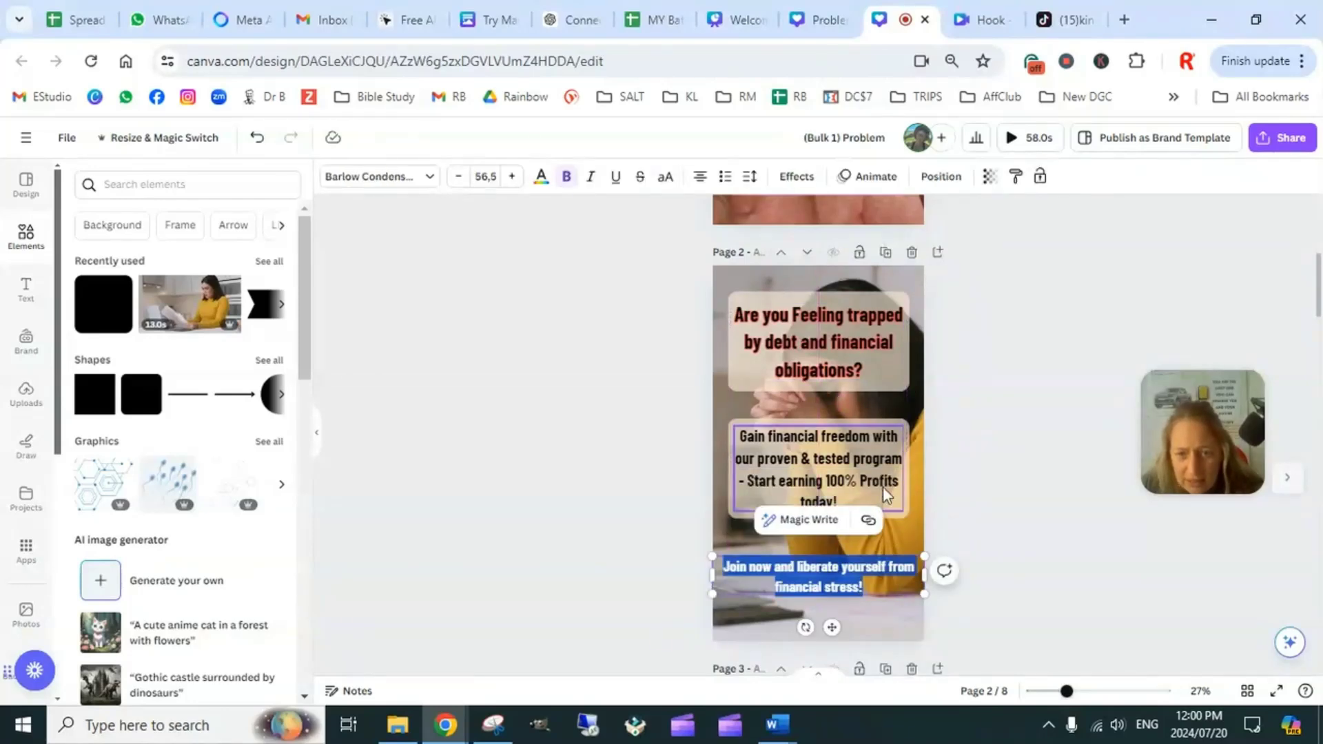
Duplicate the middle background box and place the copy over the "Join now" text
{"action": "left_click", "coordinate": [902, 517]}
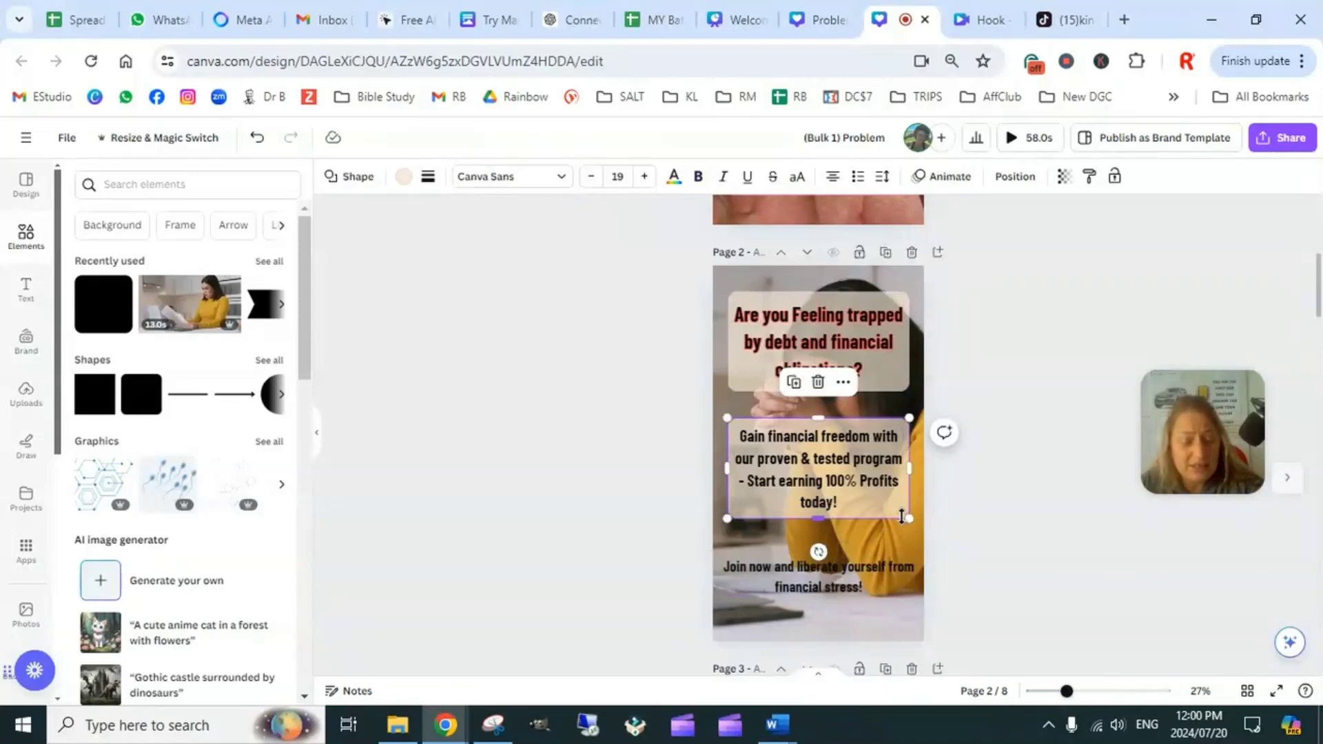
{"action": "key", "text": "ctrl+v"}
{"action": "left_click_drag", "start_coordinate": [833, 465], "coordinate": [823, 552]}
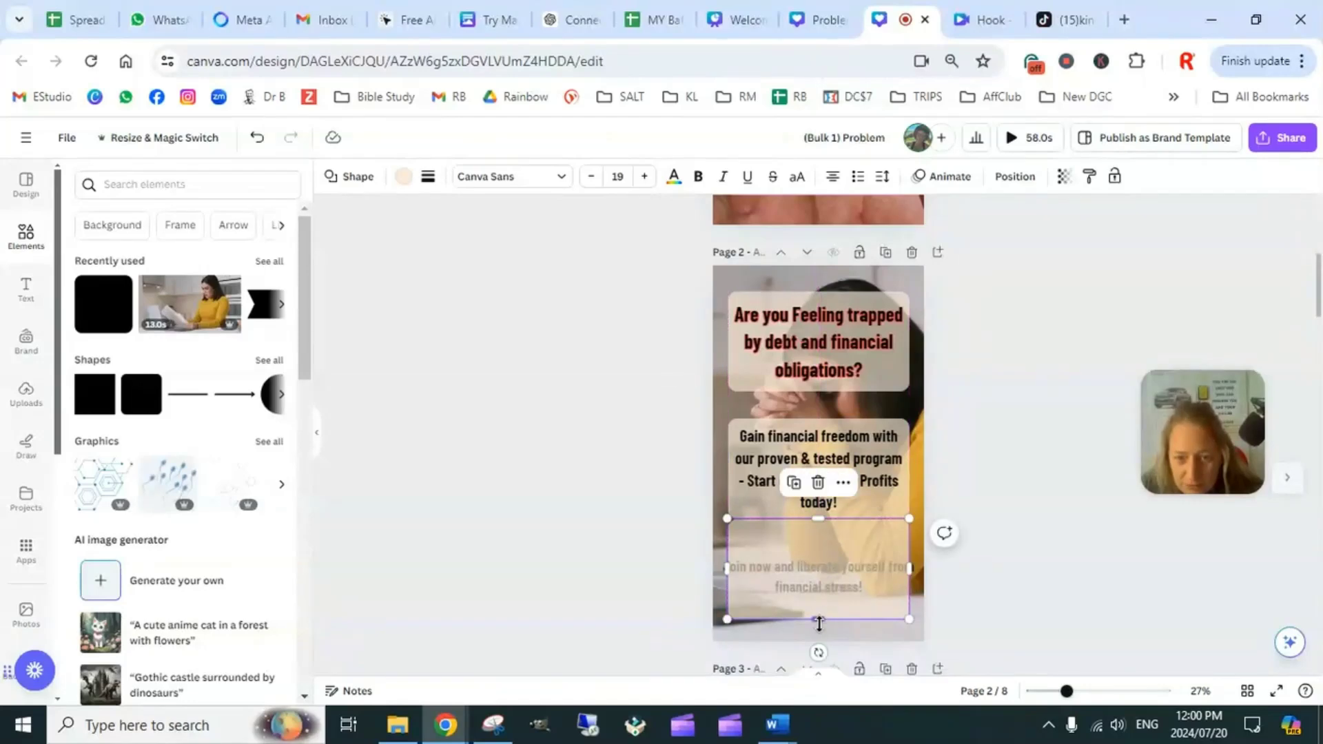
Resize the copied box to about 928 by 302 px around the "Join now" text, matching the gap between the upper boxes
{"action": "left_click_drag", "start_coordinate": [820, 623], "coordinate": [821, 605]}
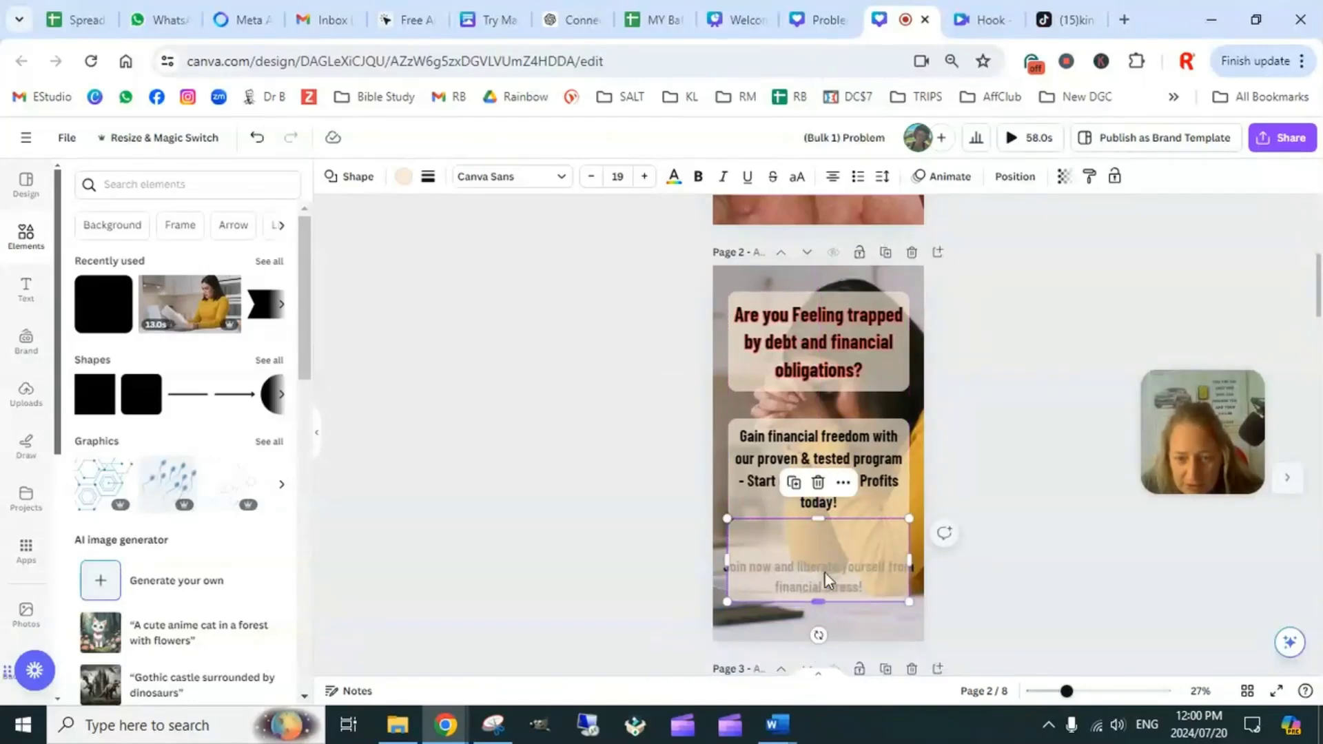
{"action": "left_click_drag", "start_coordinate": [819, 519], "coordinate": [818, 547]}
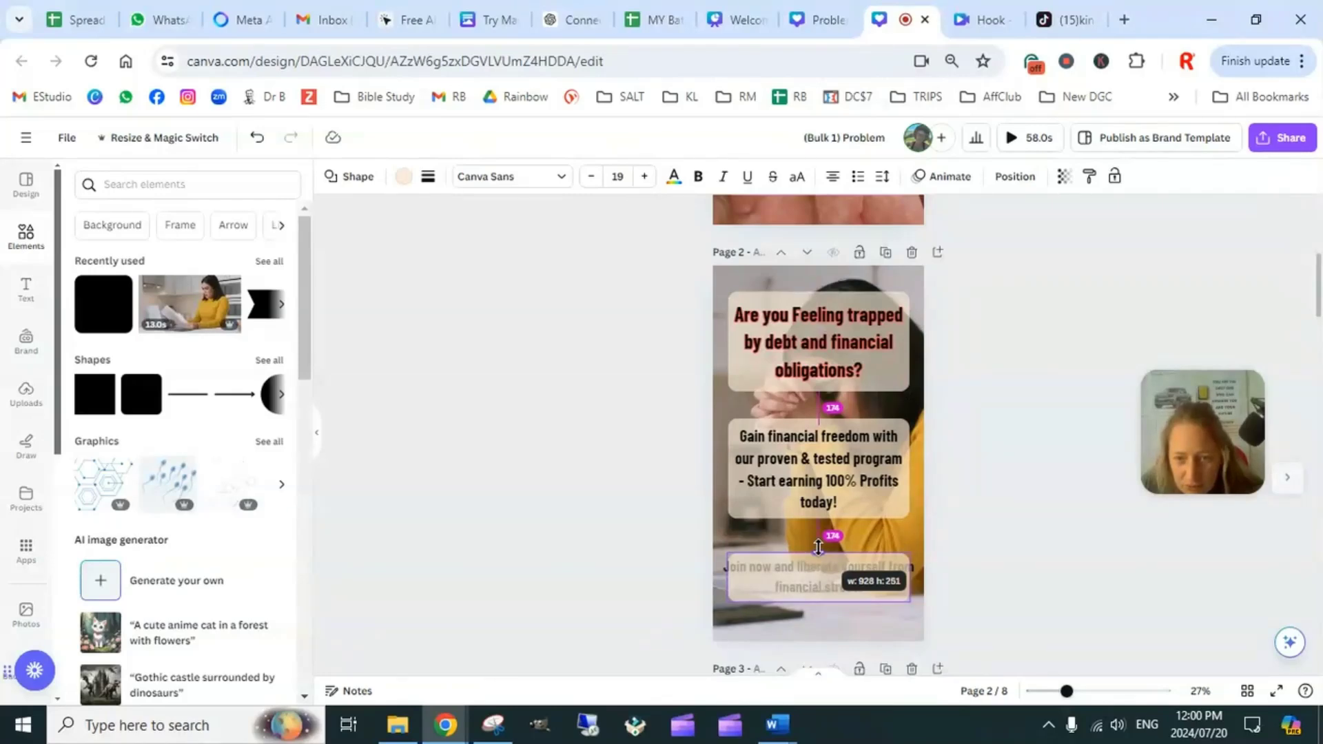
{"action": "left_click_drag", "start_coordinate": [818, 547], "coordinate": [818, 548]}
{"action": "left_click_drag", "start_coordinate": [820, 601], "coordinate": [819, 611]}
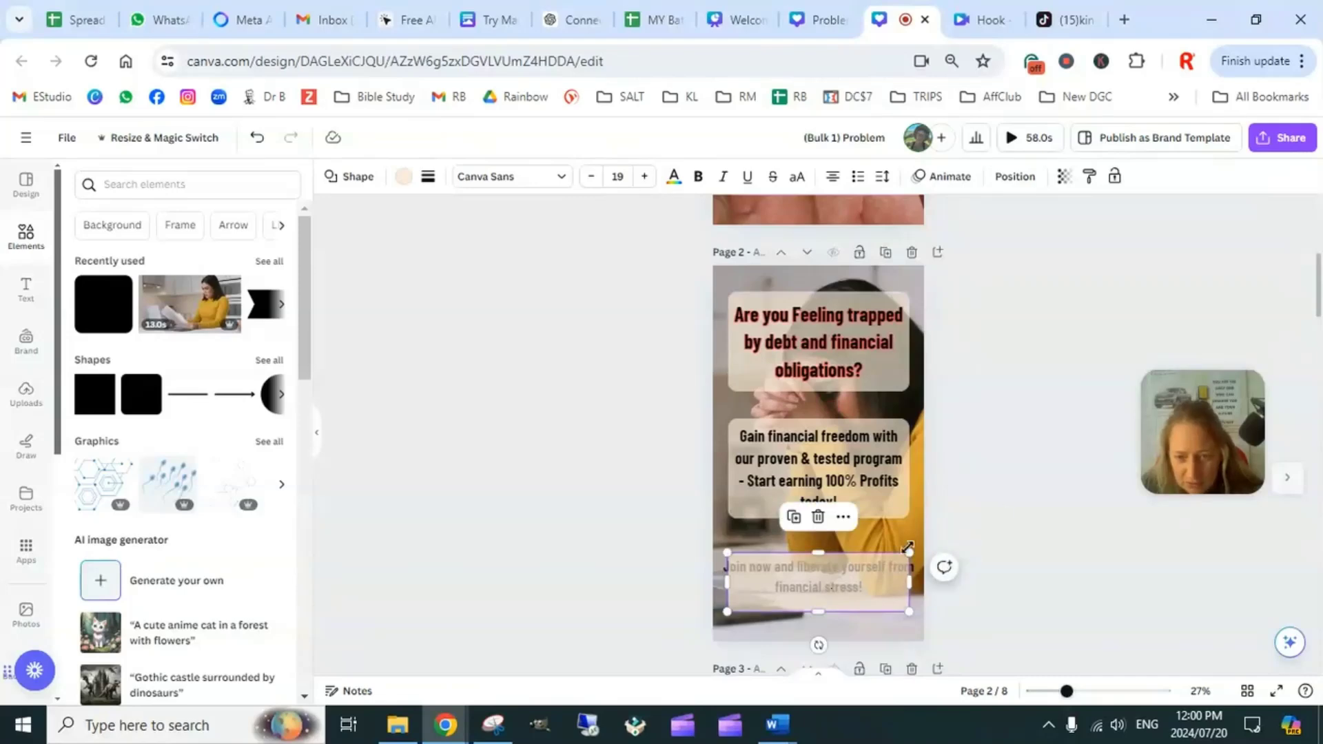
{"action": "left_click", "coordinate": [965, 508]}
Send the copied box backward so it sits behind the "Join now" text
{"action": "left_click", "coordinate": [867, 584]}
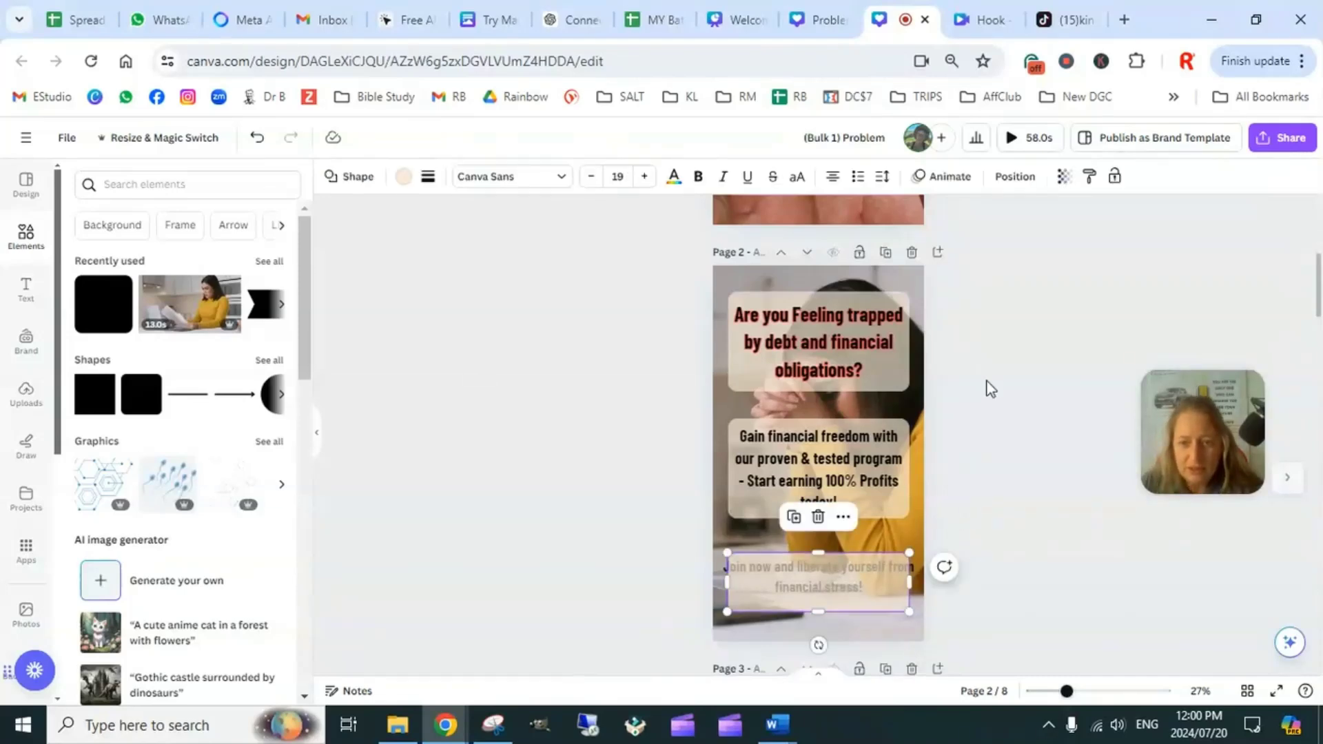
{"action": "left_click", "coordinate": [1022, 192]}
{"action": "left_click", "coordinate": [245, 215]}
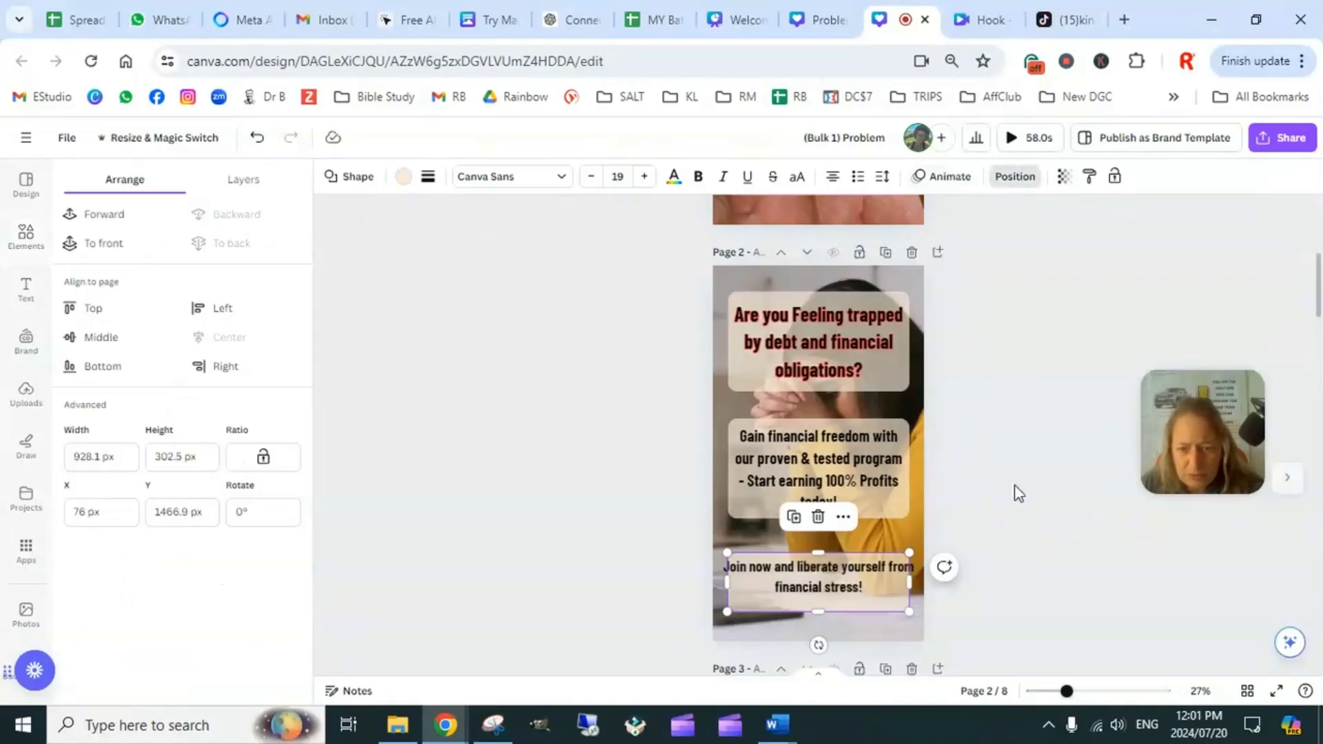
Narrow the "Join now" text box from both sides to fit inside its background box
{"action": "left_click", "coordinate": [884, 586]}
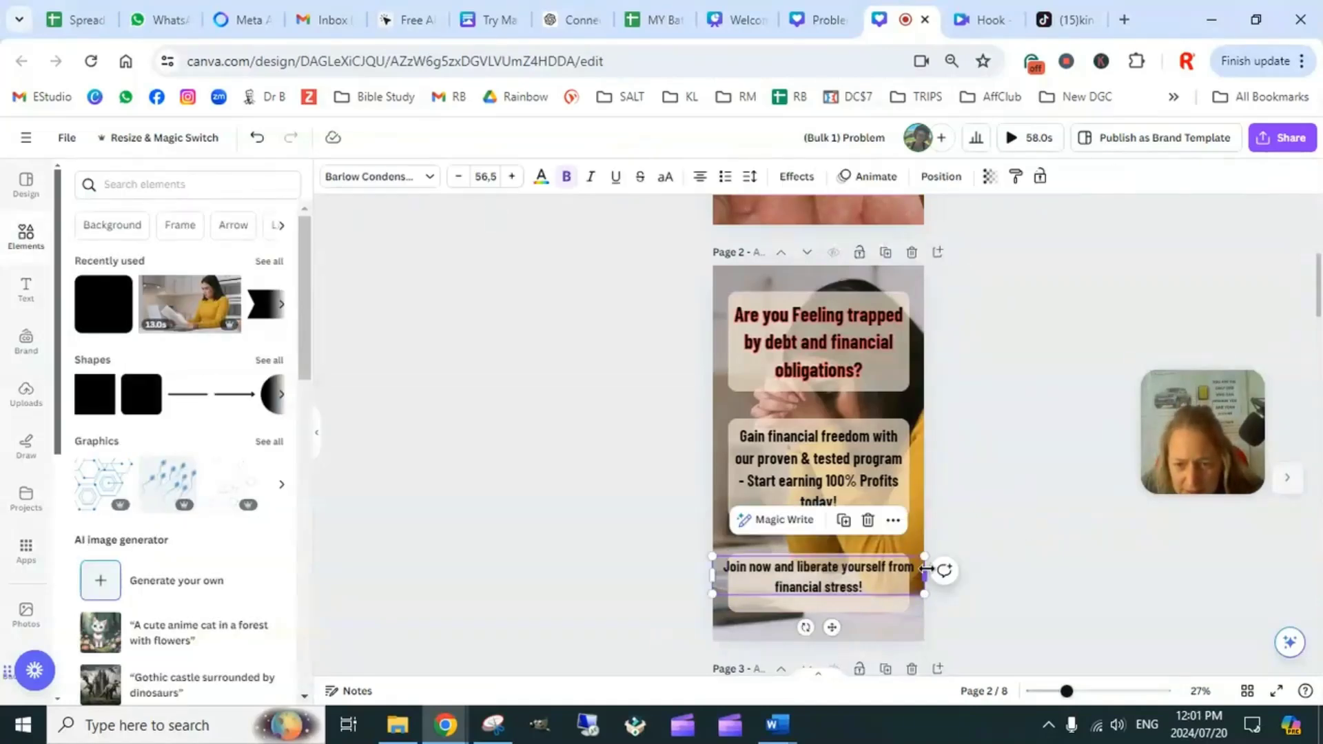
{"action": "left_click_drag", "start_coordinate": [926, 569], "coordinate": [903, 570]}
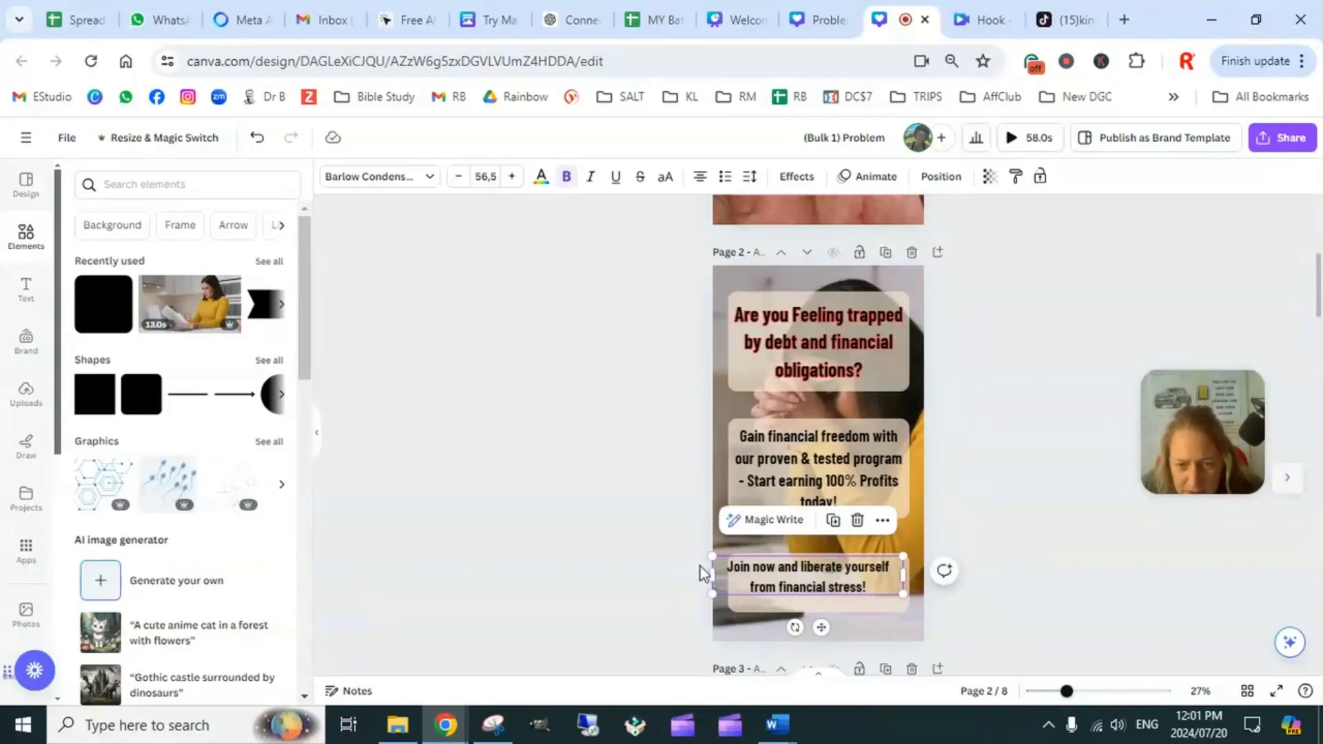
{"action": "left_click_drag", "start_coordinate": [714, 572], "coordinate": [730, 568]}
Align the "Join now" text and its background box to each other's vertical middle
{"action": "left_click", "coordinate": [863, 593]}
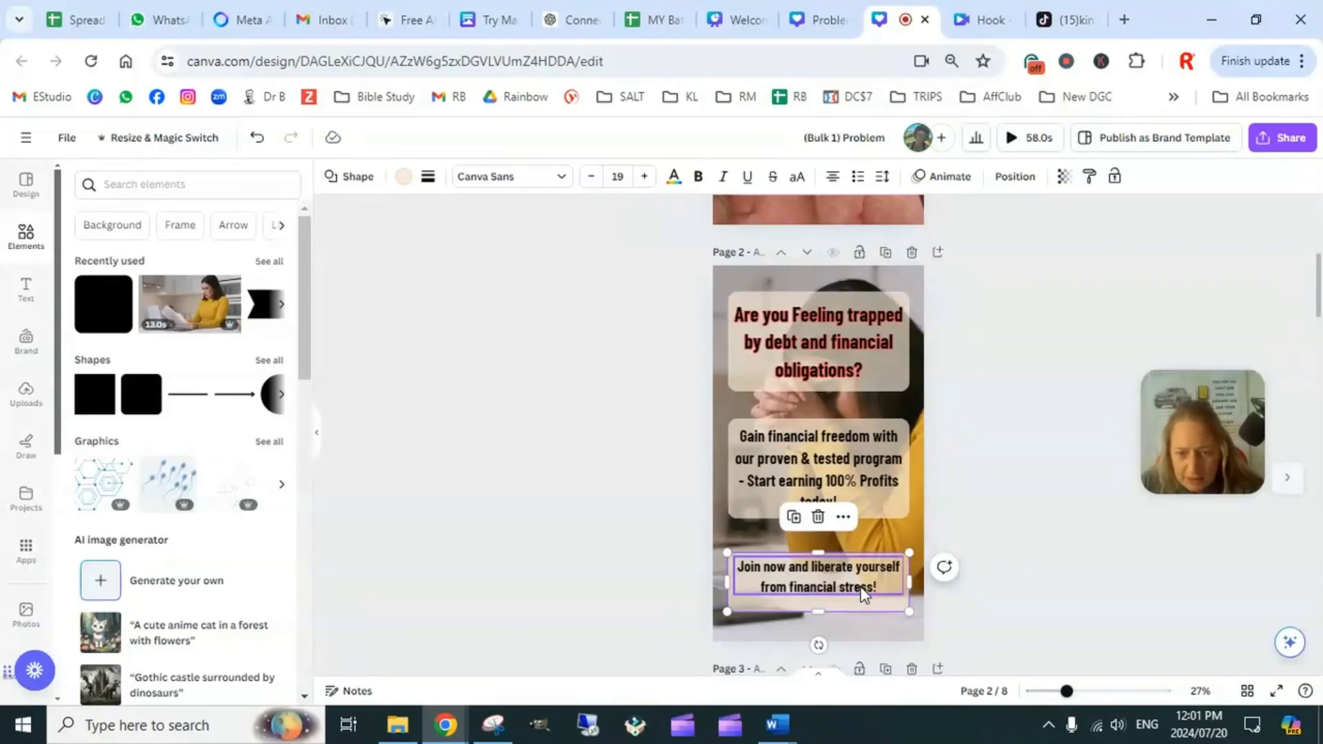
{"action": "left_click", "coordinate": [863, 593], "text": "shift"}
{"action": "left_click", "coordinate": [1015, 176]}
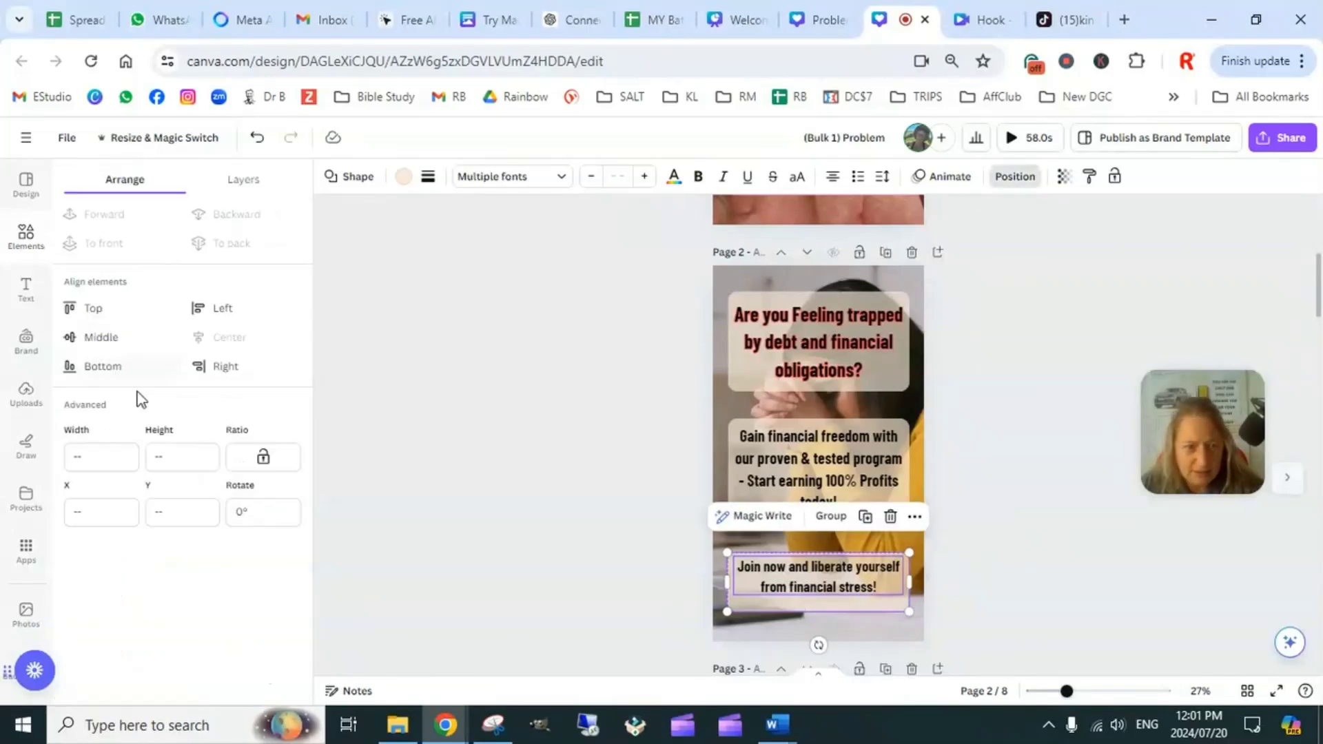
{"action": "left_click", "coordinate": [146, 351]}
{"action": "left_click", "coordinate": [1007, 474]}
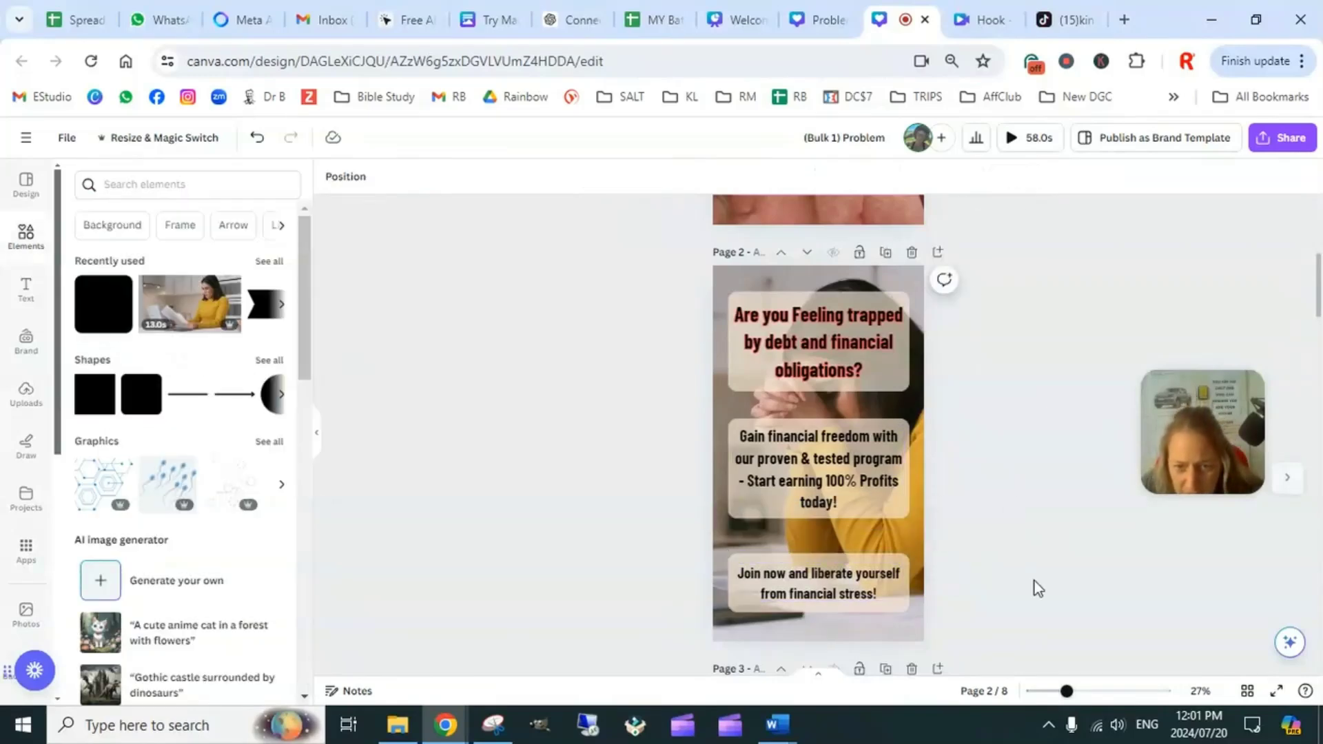
{"action": "left_click", "coordinate": [722, 402]}
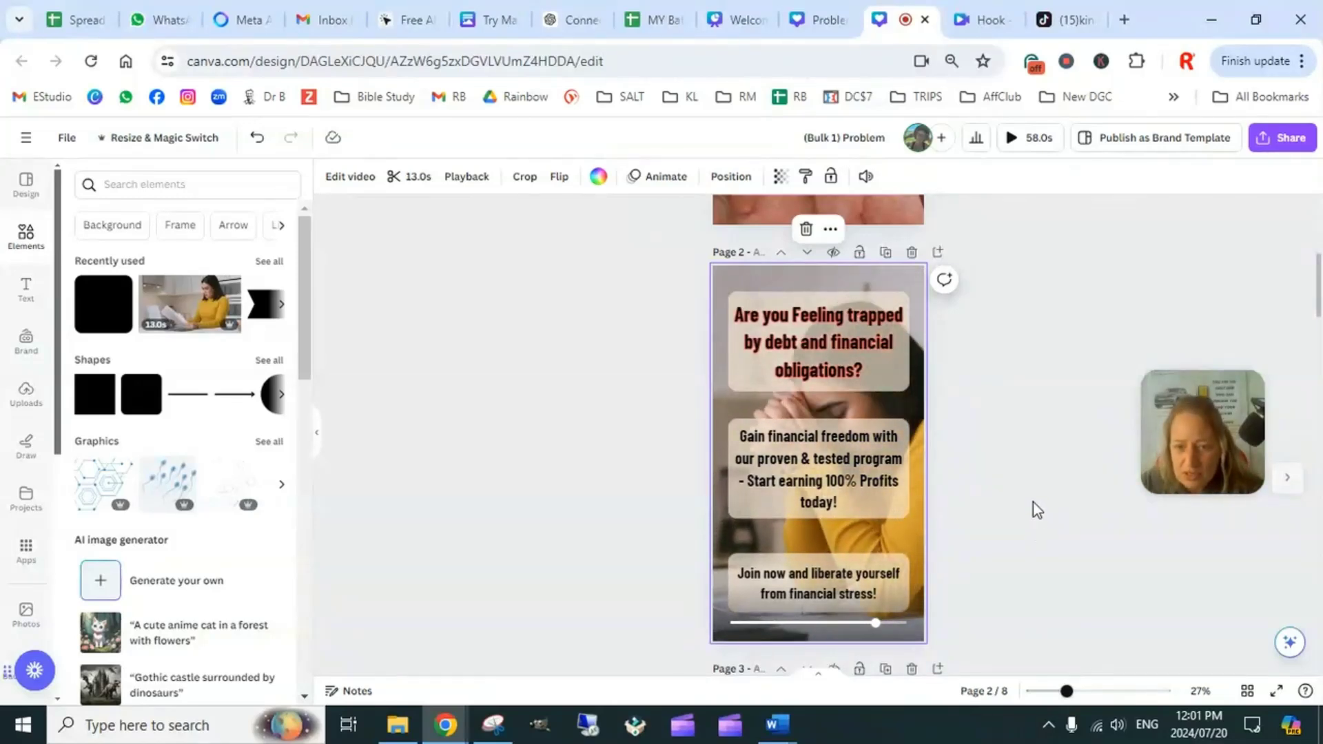
{"action": "left_click", "coordinate": [853, 353]}
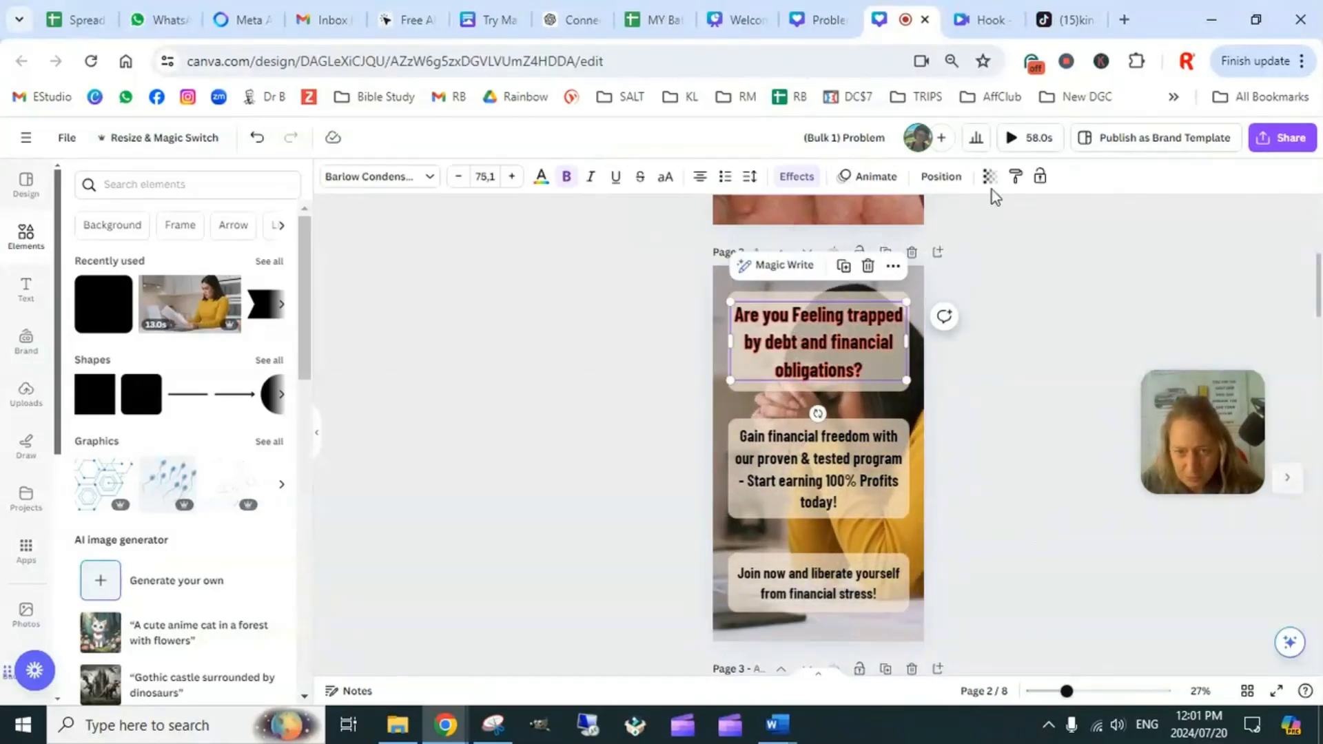
{"action": "left_click", "coordinate": [1030, 346]}
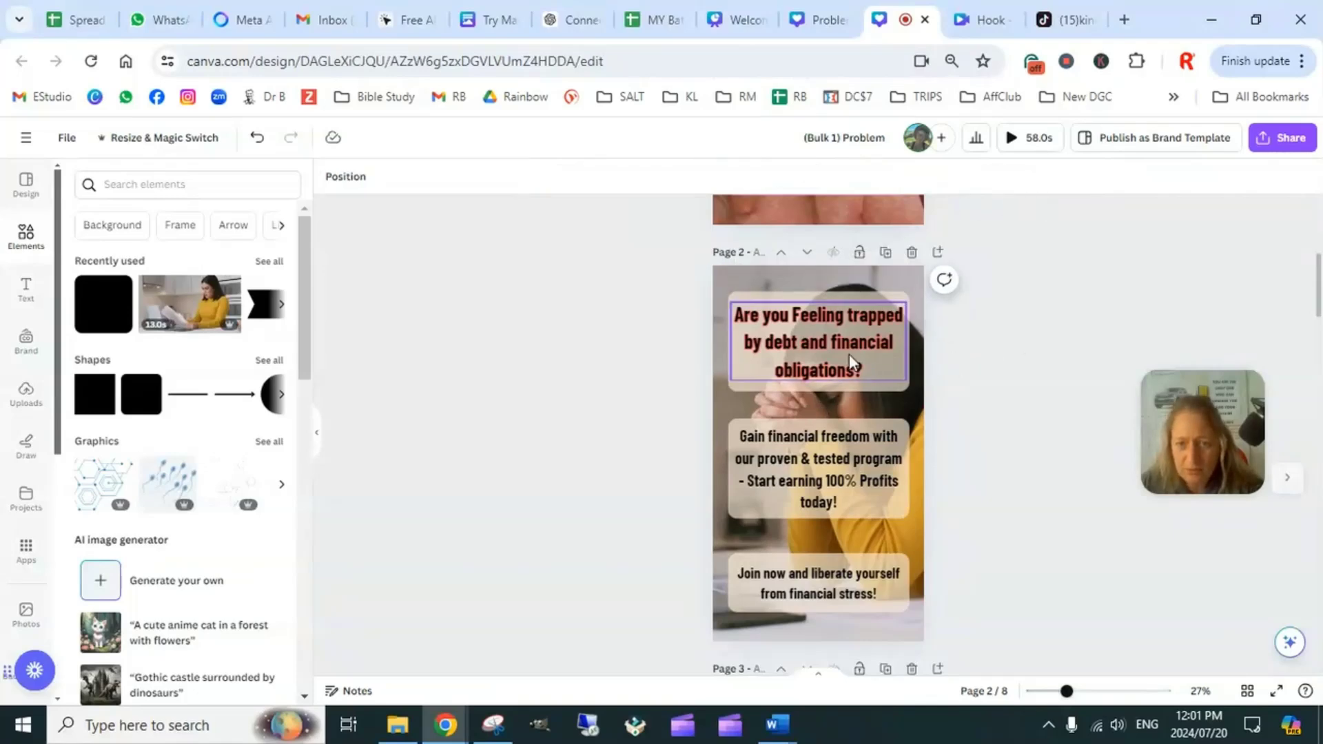
Copy the style of the "Are you Feeling trapped" heading onto the "Join now" text
{"action": "left_click", "coordinate": [849, 339]}
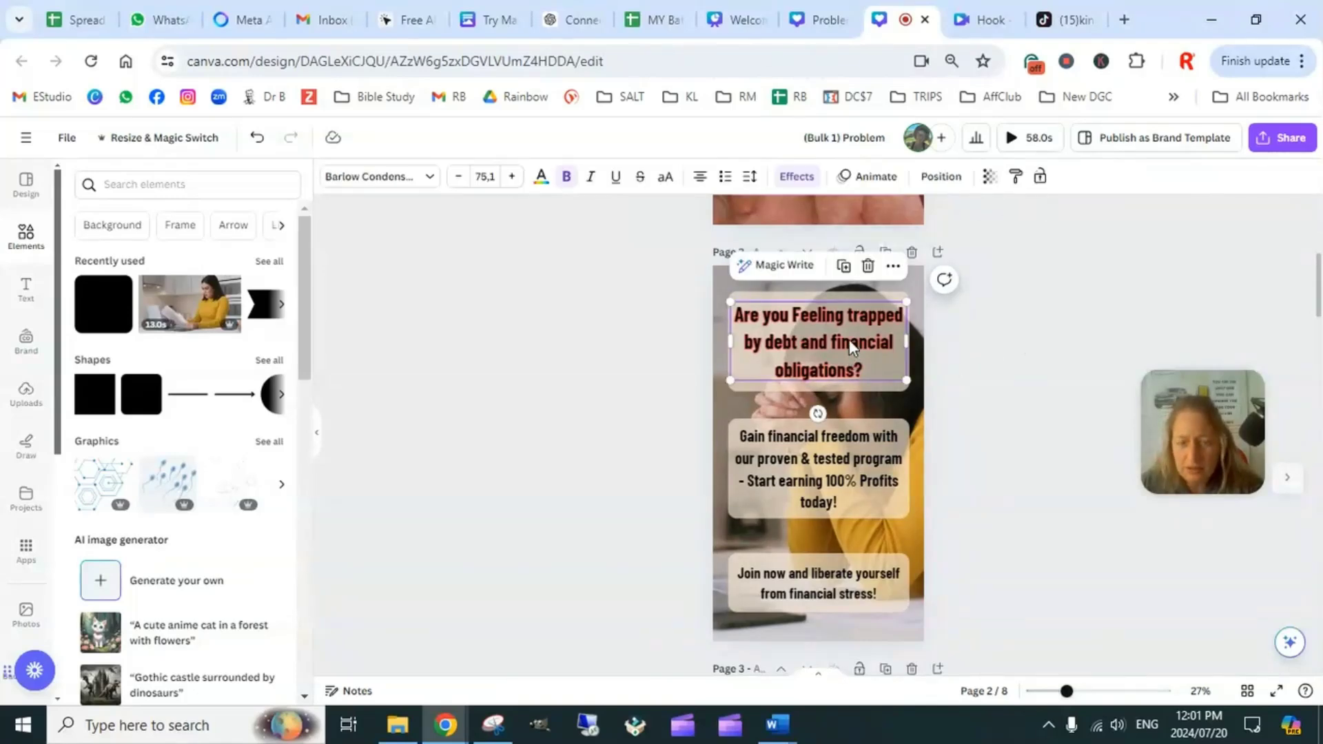
{"action": "left_click", "coordinate": [1014, 181]}
{"action": "left_click", "coordinate": [859, 605]}
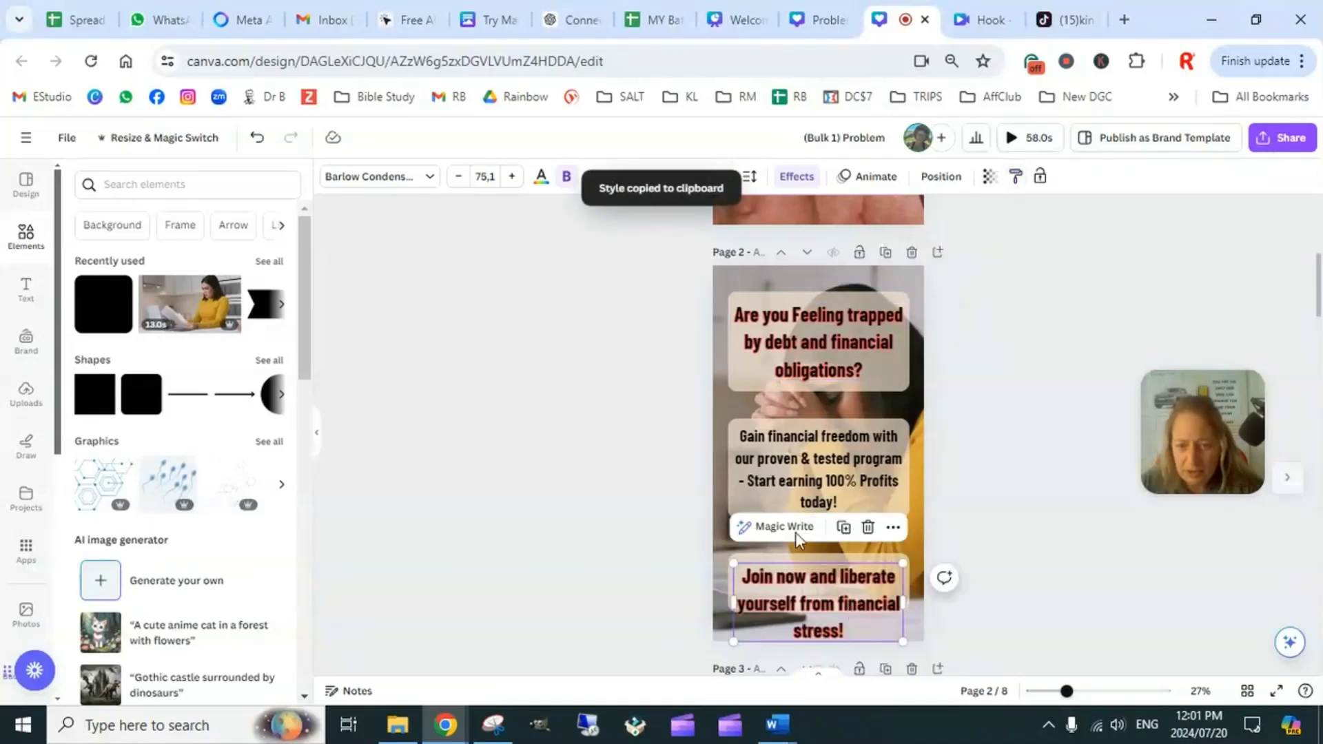
Reduce the "Join now" text's font size to 57,1 so it fits inside its background box
{"action": "left_click", "coordinate": [458, 177]}
{"action": "left_click", "coordinate": [458, 177]}
{"action": "left_click", "coordinate": [459, 177]}
{"action": "left_click", "coordinate": [459, 177]}
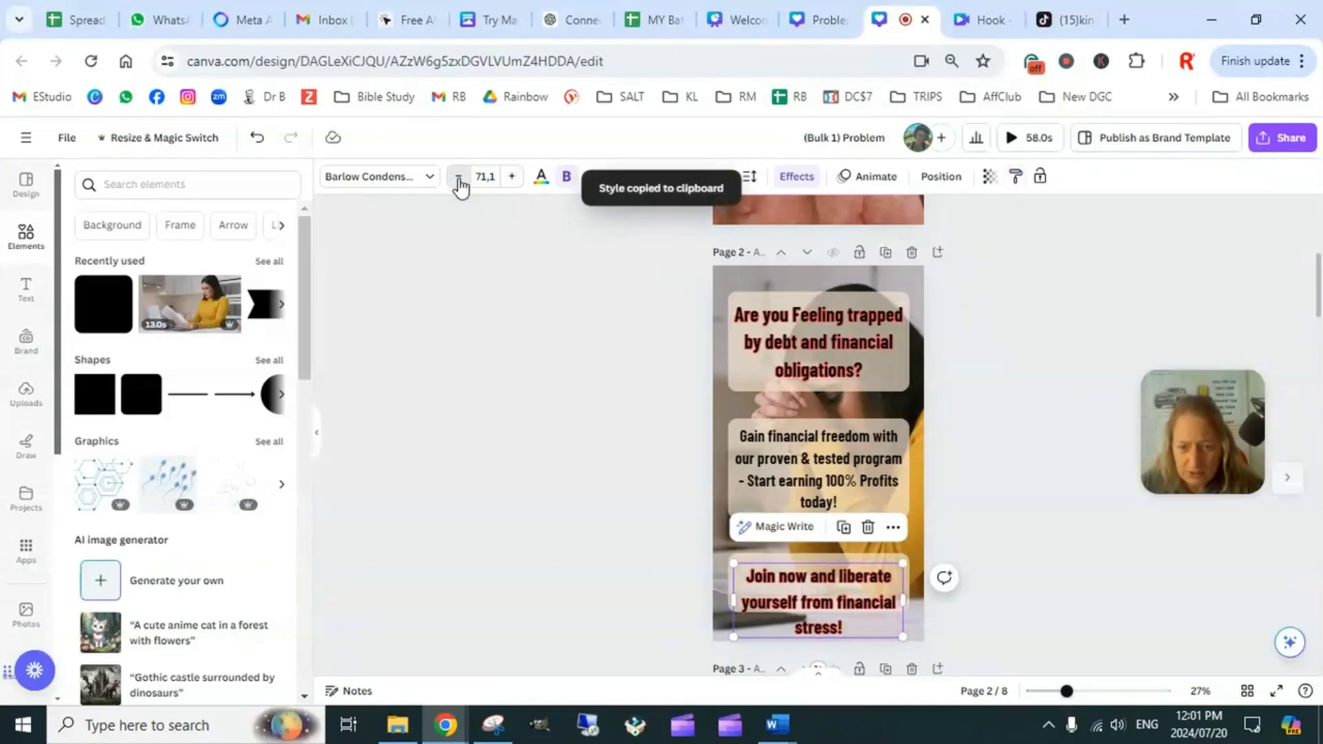
{"action": "left_click", "coordinate": [458, 177]}
{"action": "left_click", "coordinate": [458, 177]}
{"action": "left_click", "coordinate": [458, 177]}
{"action": "left_click", "coordinate": [458, 177]}
{"action": "left_click", "coordinate": [459, 178]}
{"action": "left_click", "coordinate": [458, 177]}
{"action": "left_click", "coordinate": [459, 177]}
{"action": "left_click", "coordinate": [459, 177]}
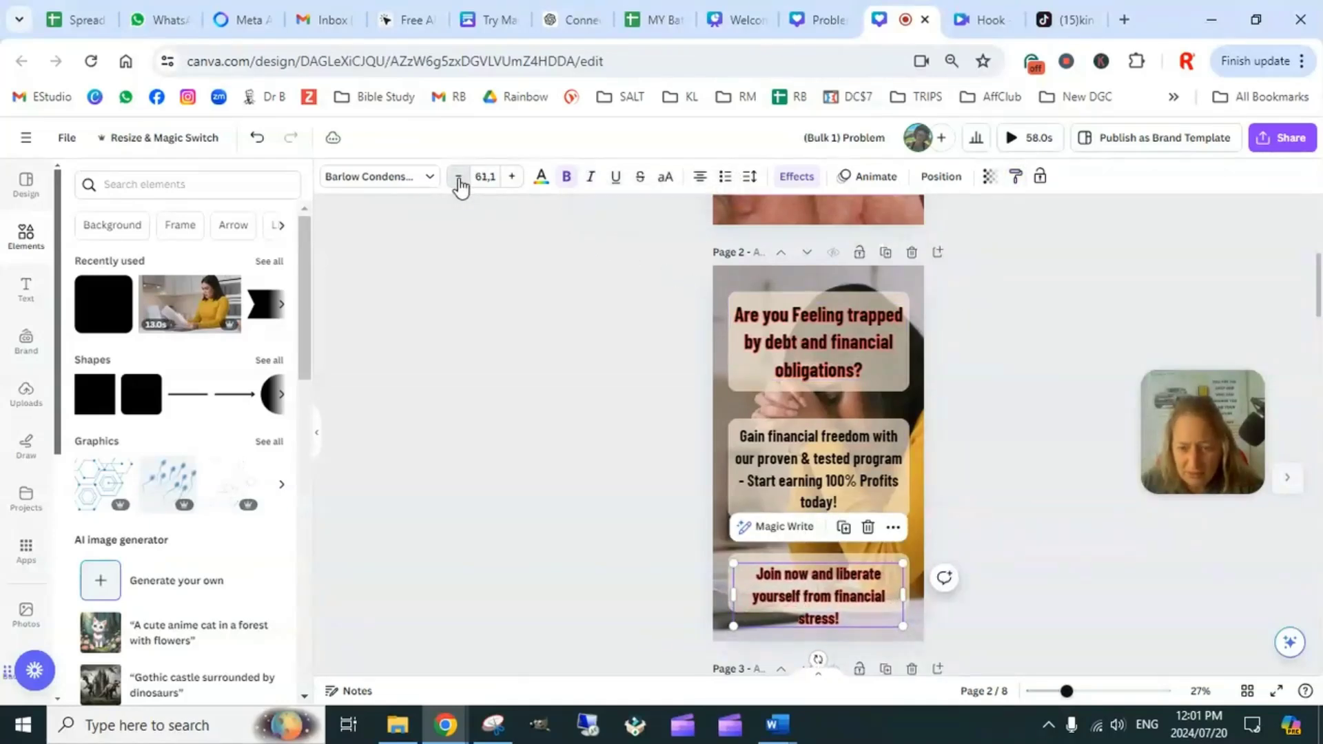
{"action": "left_click", "coordinate": [458, 178]}
{"action": "left_click", "coordinate": [458, 178]}
{"action": "left_click", "coordinate": [458, 177]}
{"action": "left_click", "coordinate": [458, 177]}
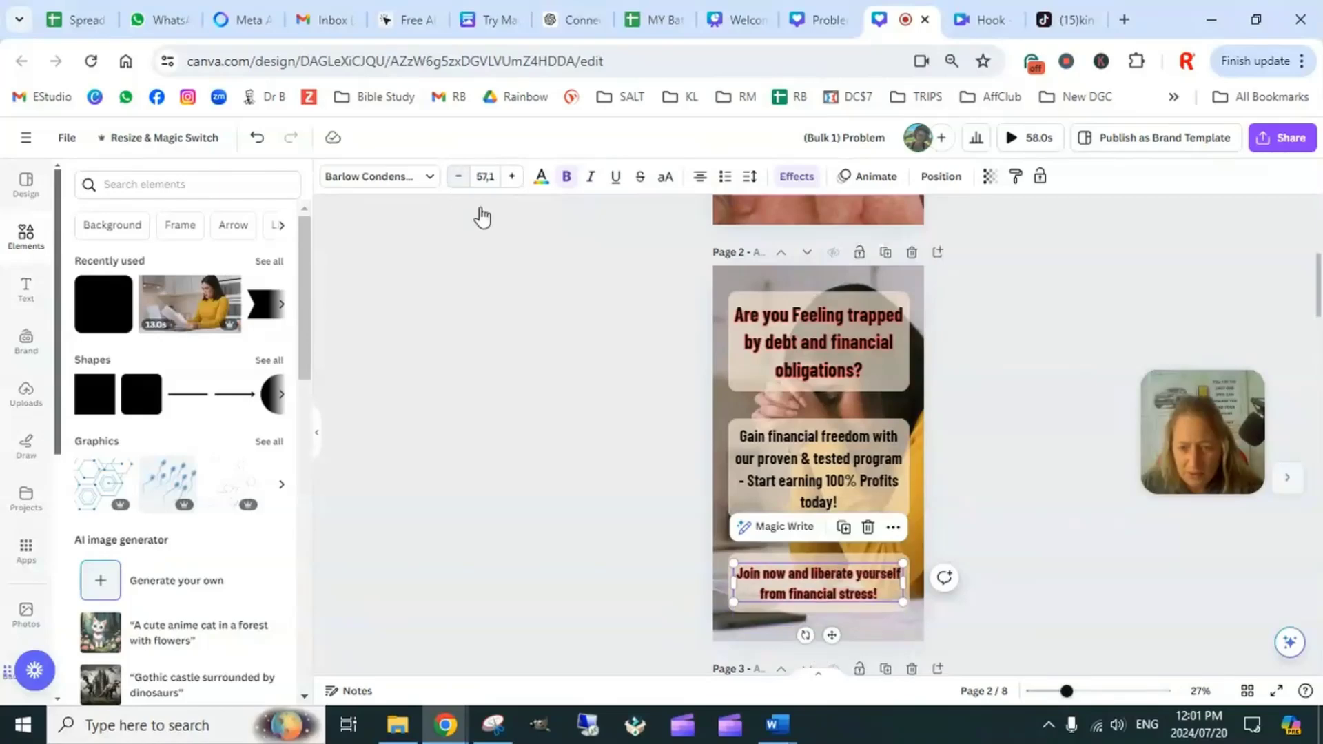
Insert a line break before "yourself" in the "Join now" text
{"action": "left_click", "coordinate": [876, 574]}
{"action": "left_click", "coordinate": [876, 574]}
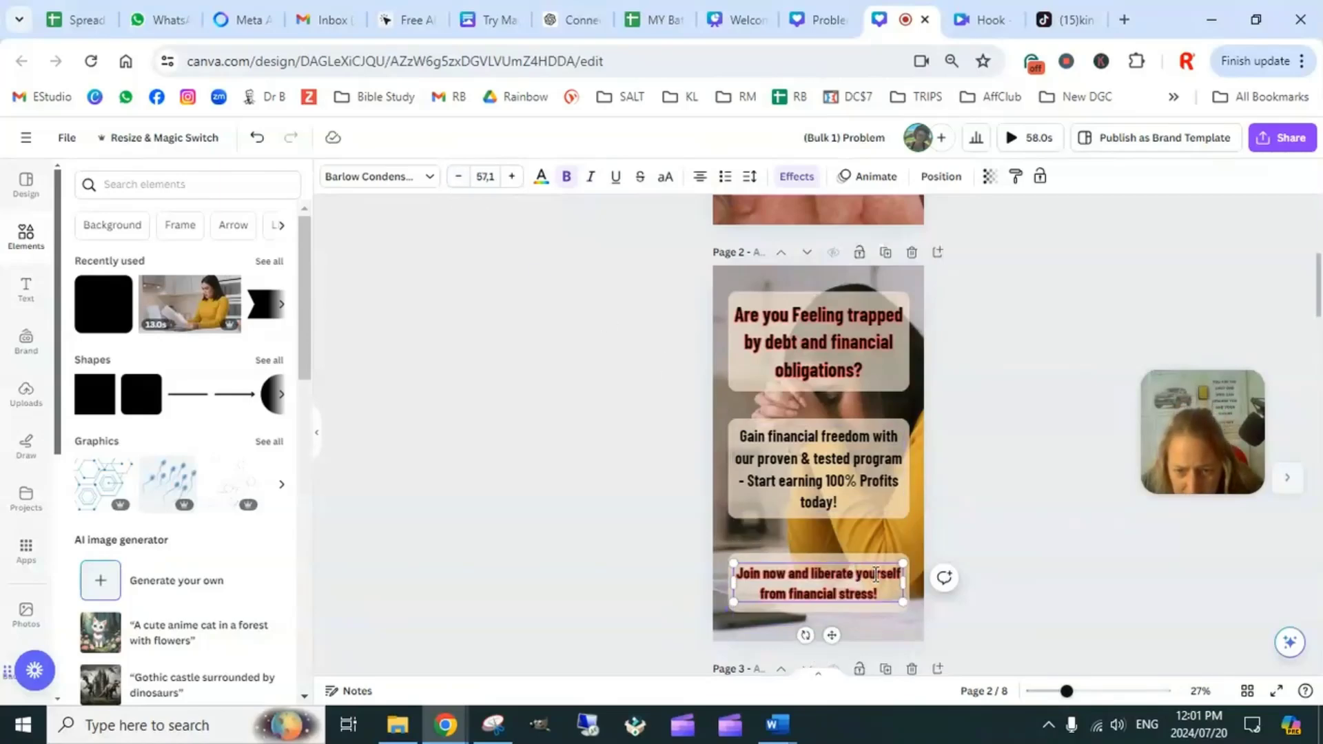
{"action": "key", "text": "Return"}
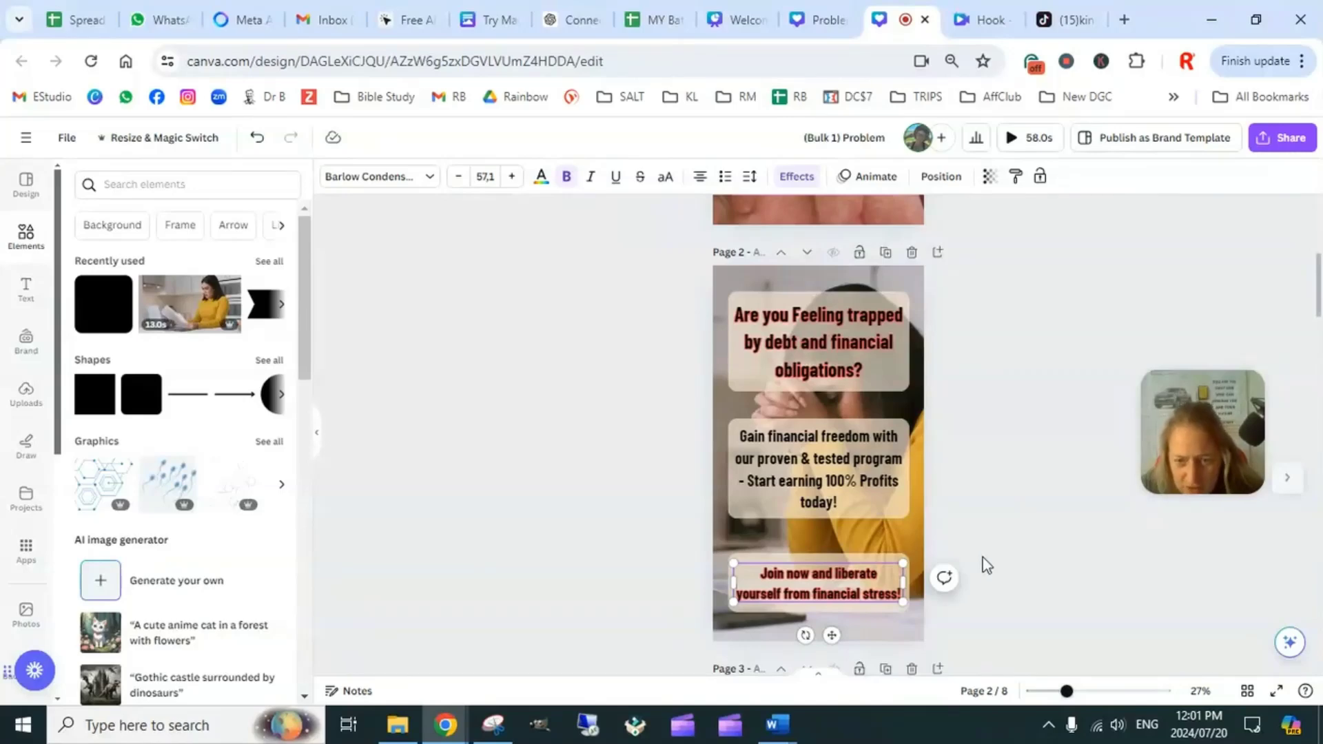
{"action": "left_click", "coordinate": [997, 495]}
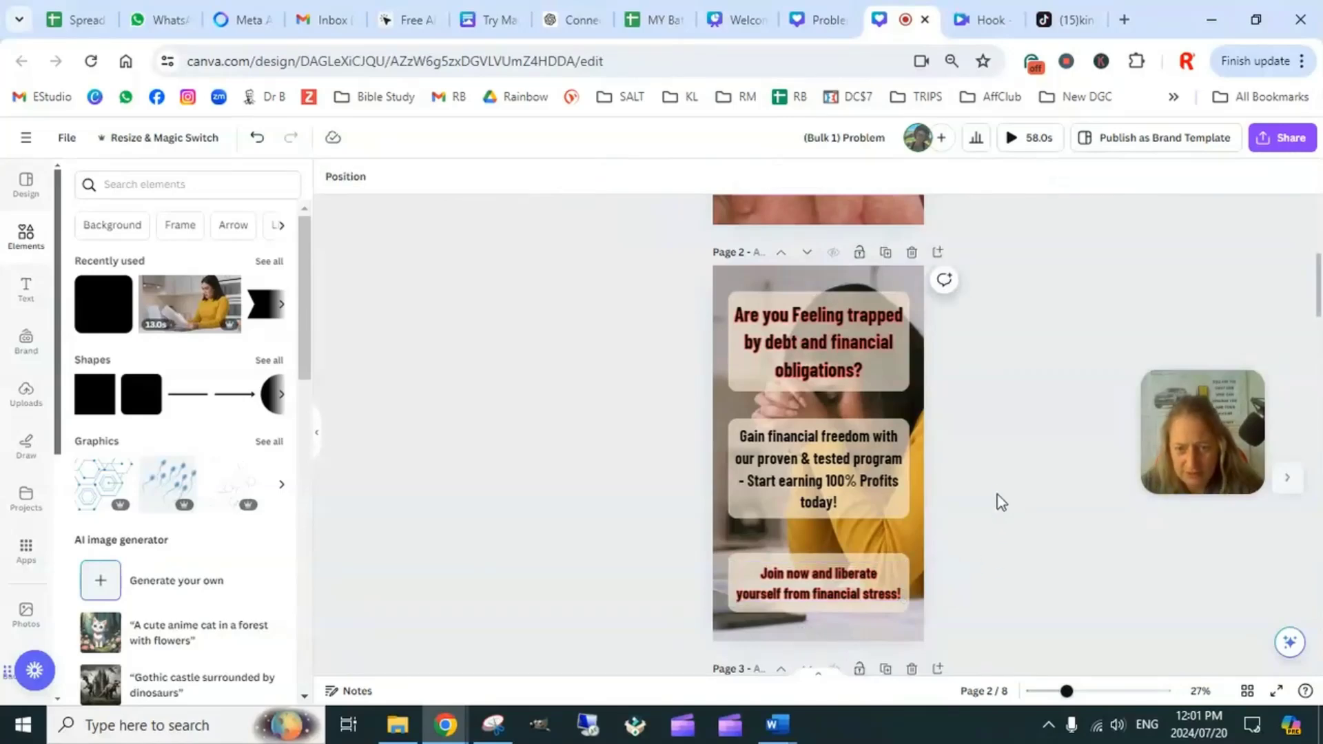
Group the "Join now" text on page 2 with its background box
{"action": "left_click", "coordinate": [856, 585]}
{"action": "left_click", "coordinate": [871, 558], "text": "shift"}
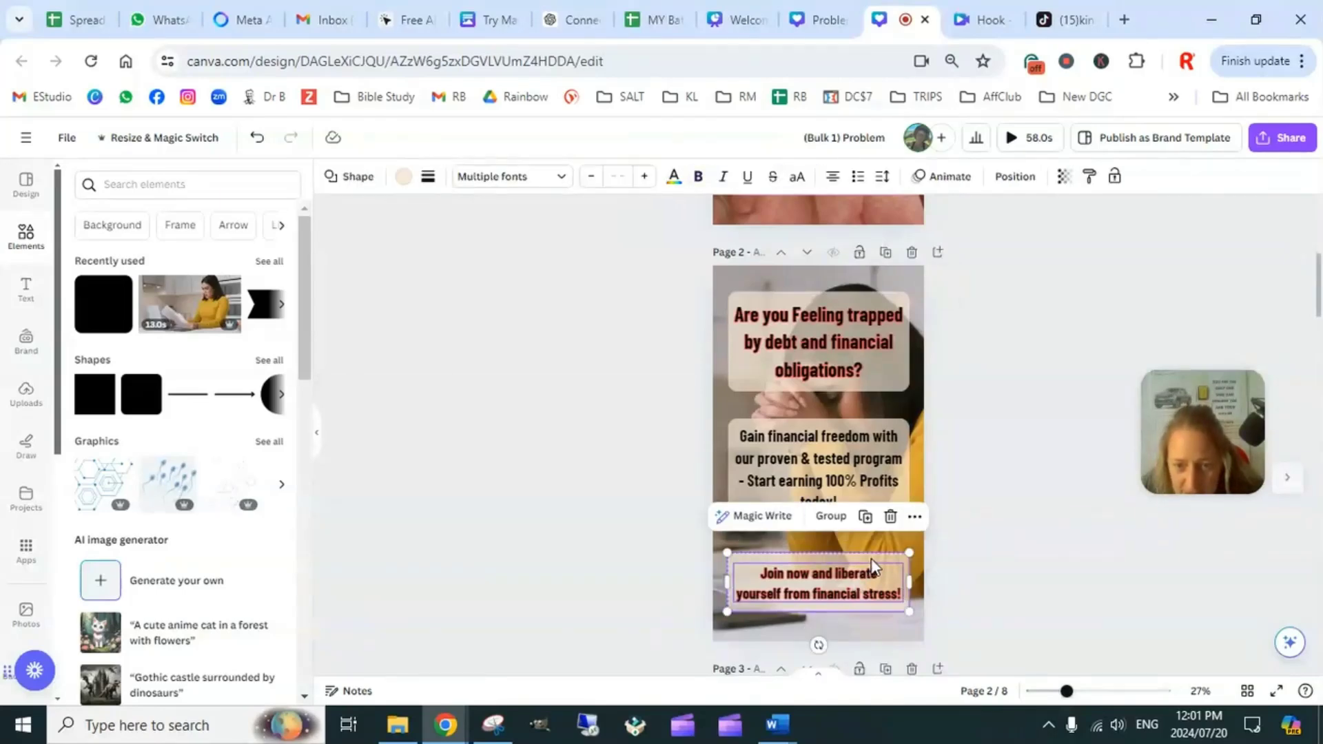
{"action": "left_click", "coordinate": [831, 518]}
Group the "Gain financial freedom" text with its background box
{"action": "left_click", "coordinate": [864, 462]}
{"action": "left_click", "coordinate": [869, 428], "text": "shift"}
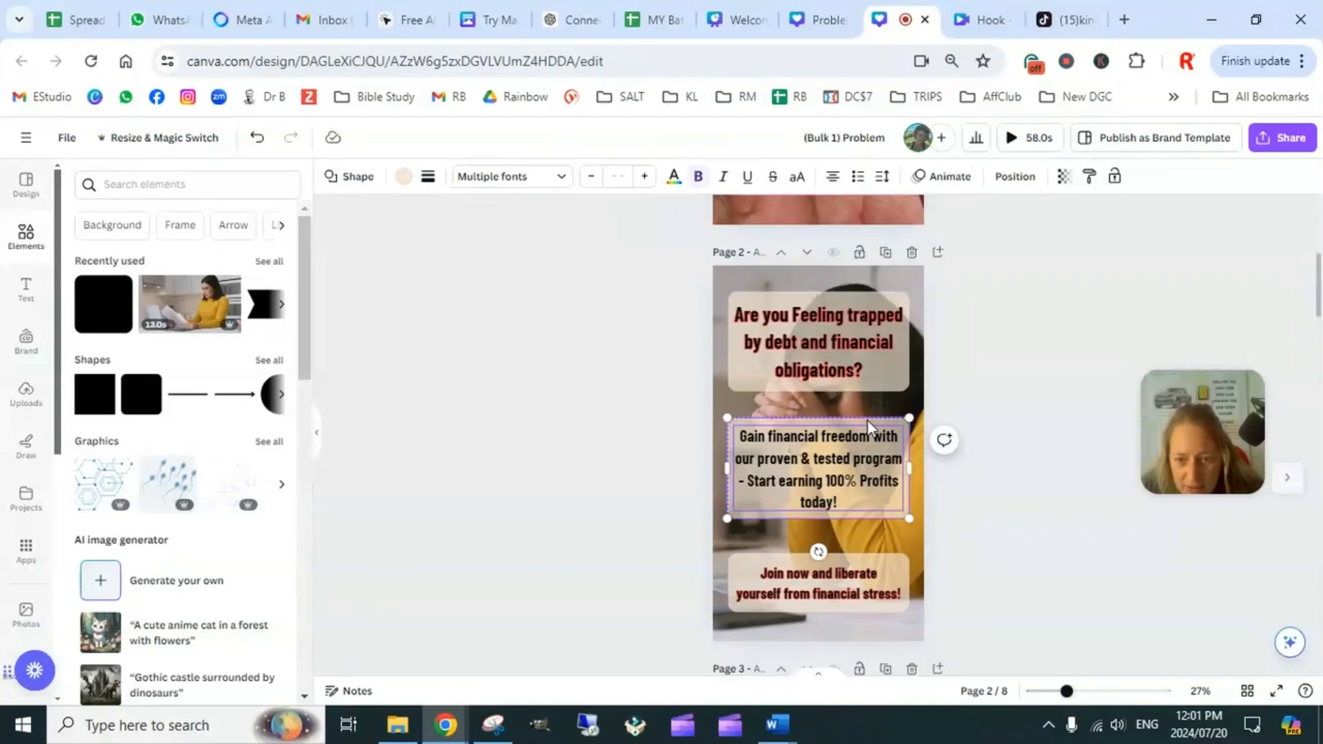
{"action": "left_click", "coordinate": [832, 379]}
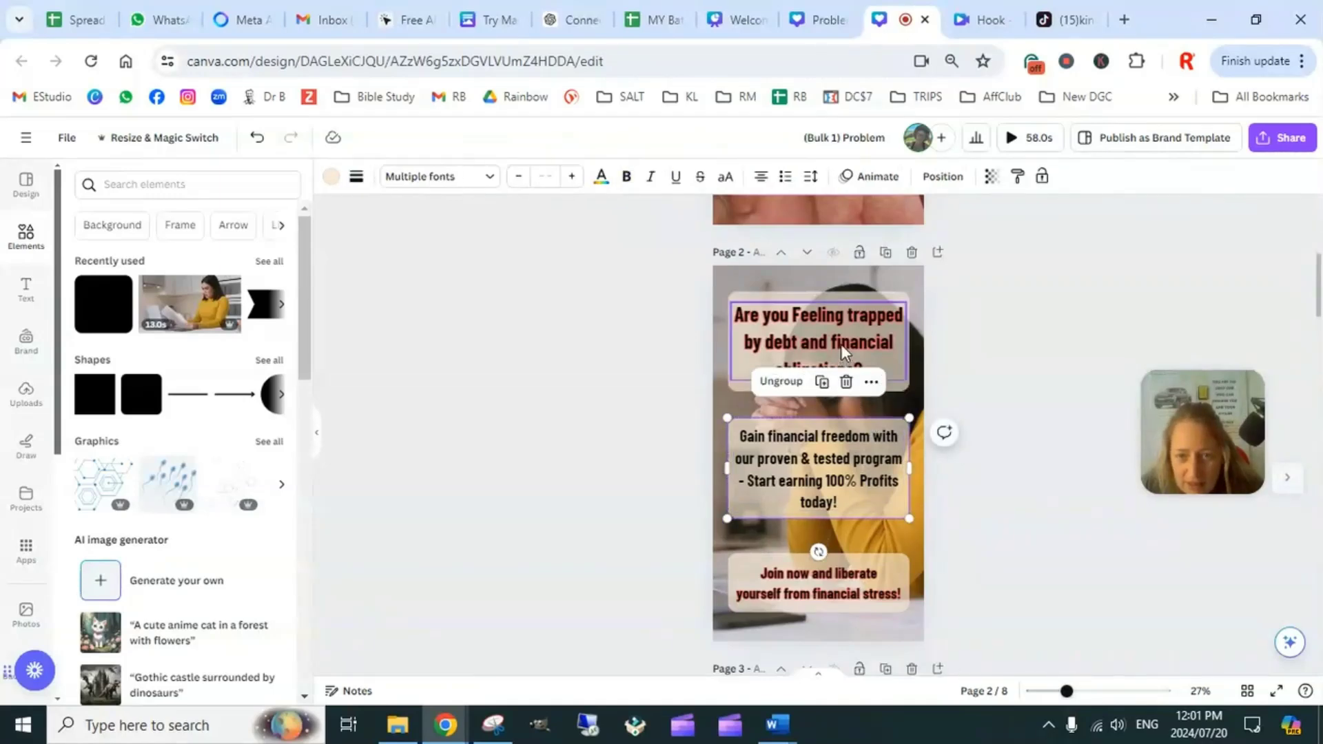
Group the "Are you Feeling trapped" heading with its background box
{"action": "left_click", "coordinate": [841, 345]}
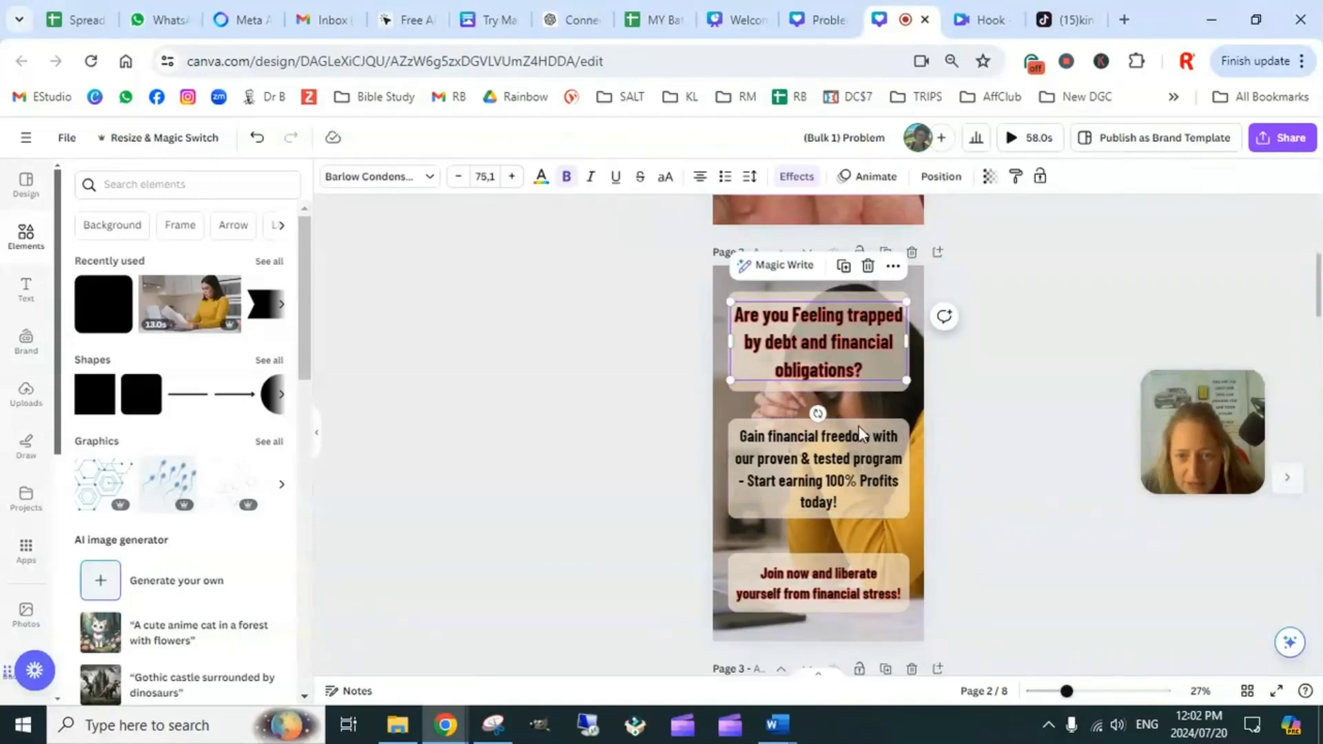
{"action": "left_click", "coordinate": [1010, 318]}
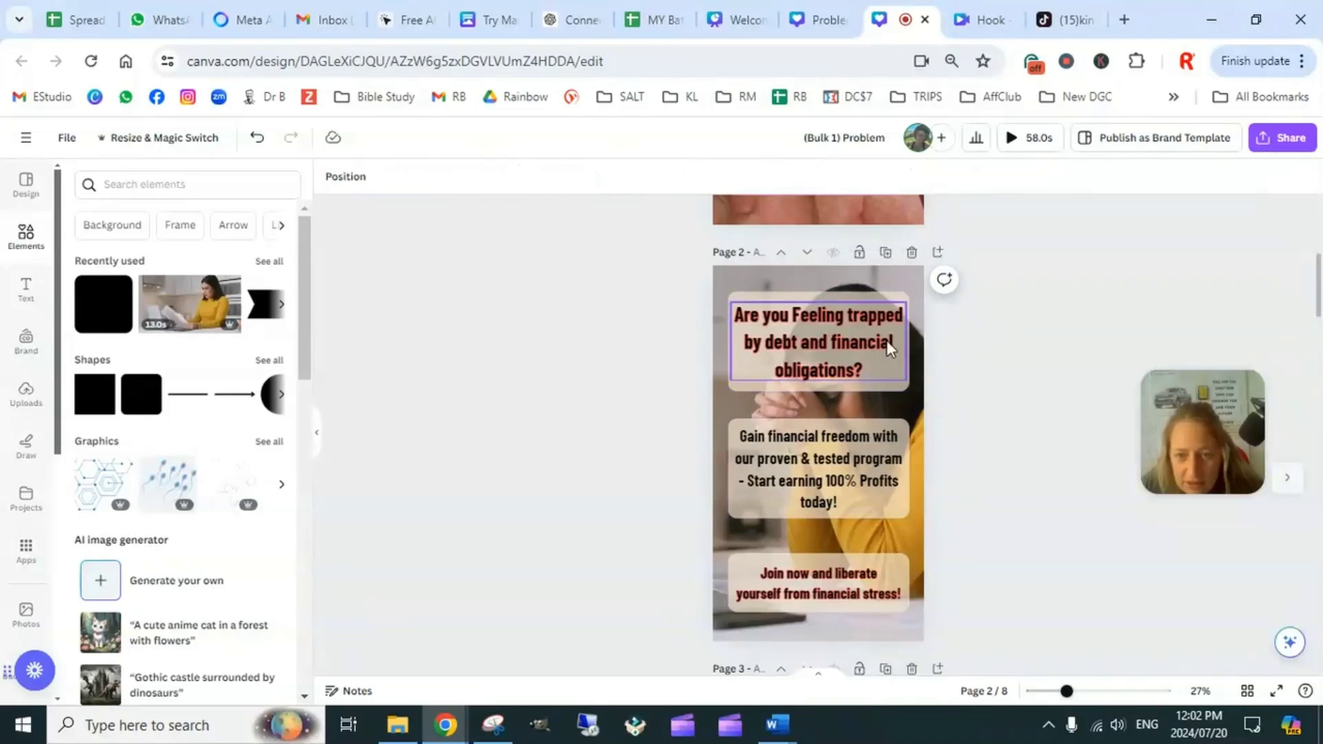
{"action": "left_click", "coordinate": [886, 341]}
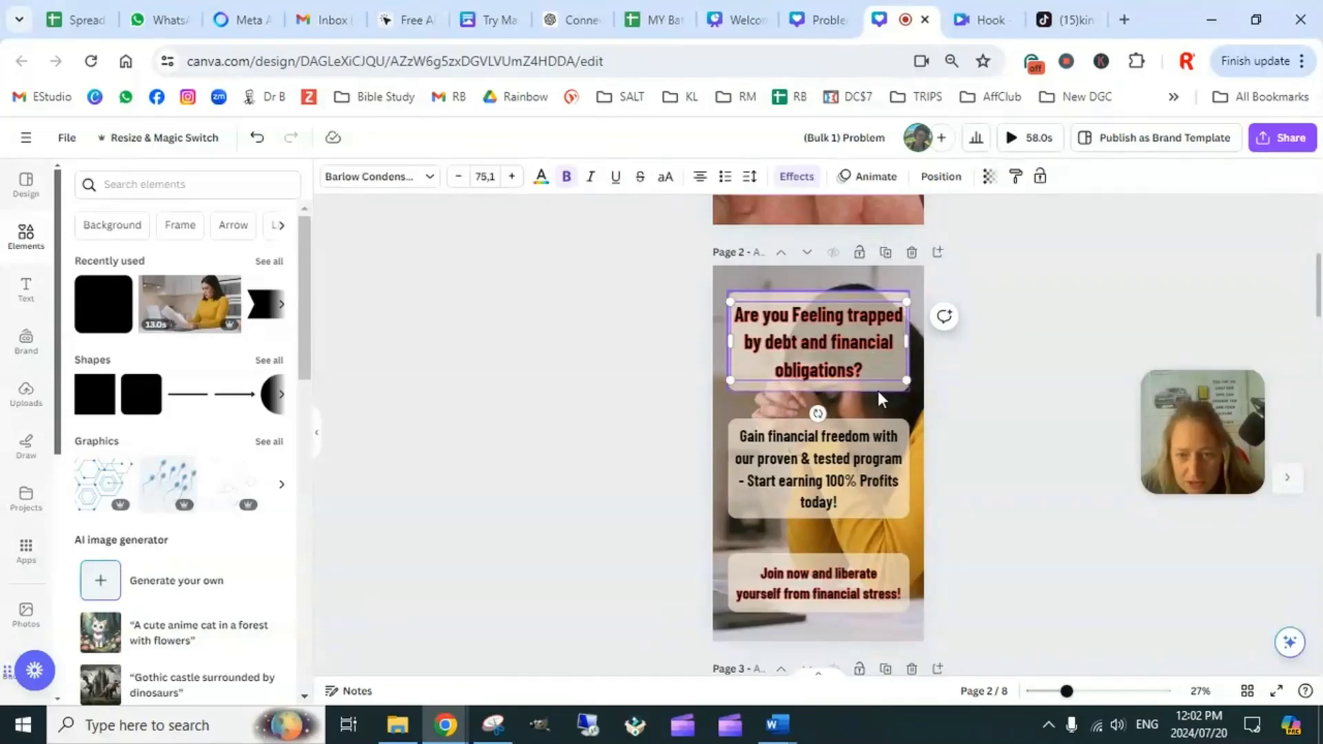
{"action": "left_click", "coordinate": [878, 391], "text": "shift"}
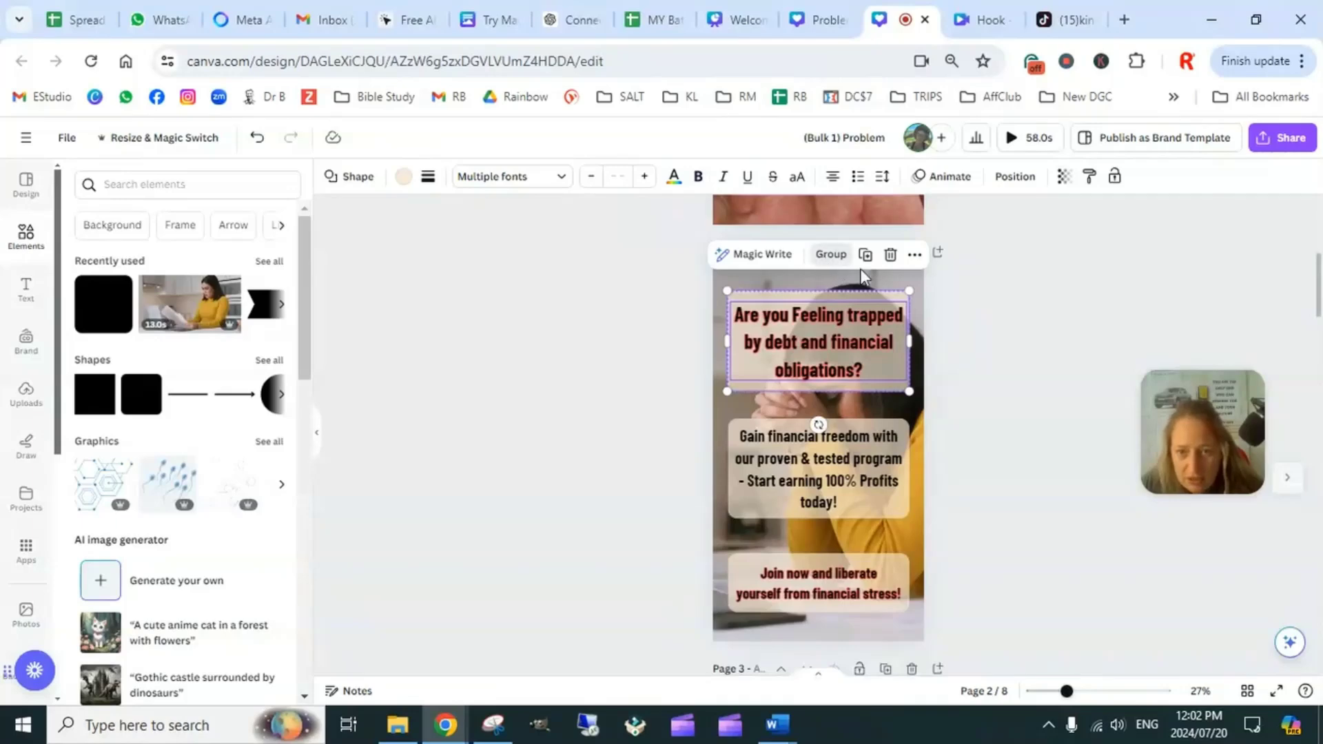
{"action": "left_click", "coordinate": [978, 318]}
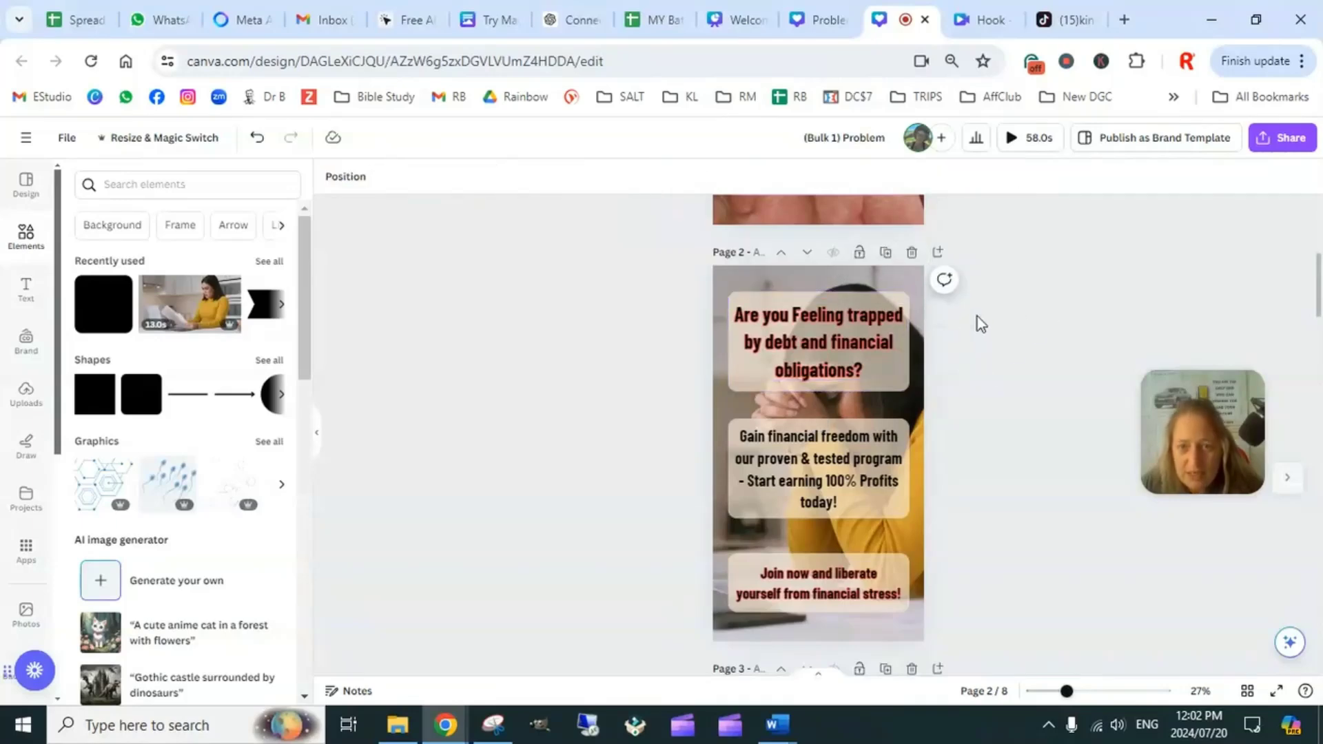
Space the three grouped text blocks on page 2 evenly from one another with Tidy up
{"action": "left_click", "coordinate": [842, 342]}
{"action": "left_click", "coordinate": [848, 464], "text": "shift"}
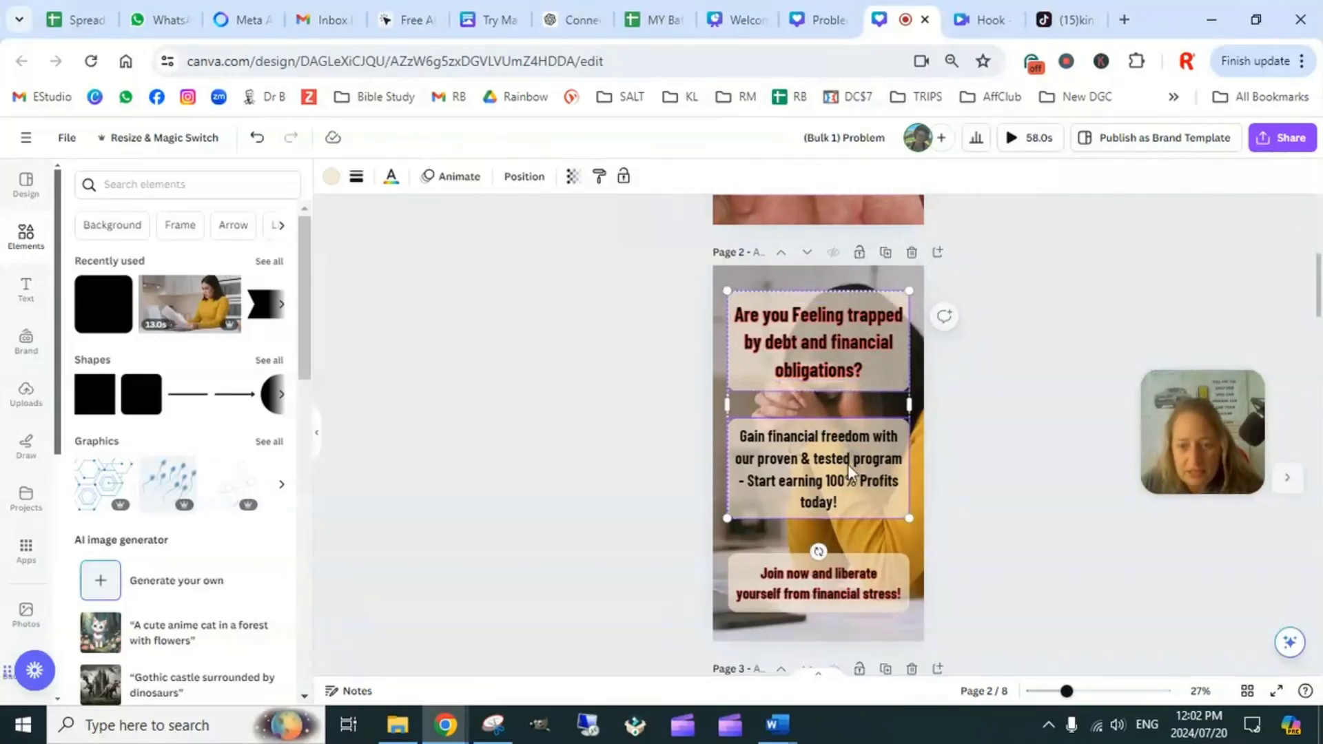
{"action": "left_click", "coordinate": [851, 592], "text": "shift"}
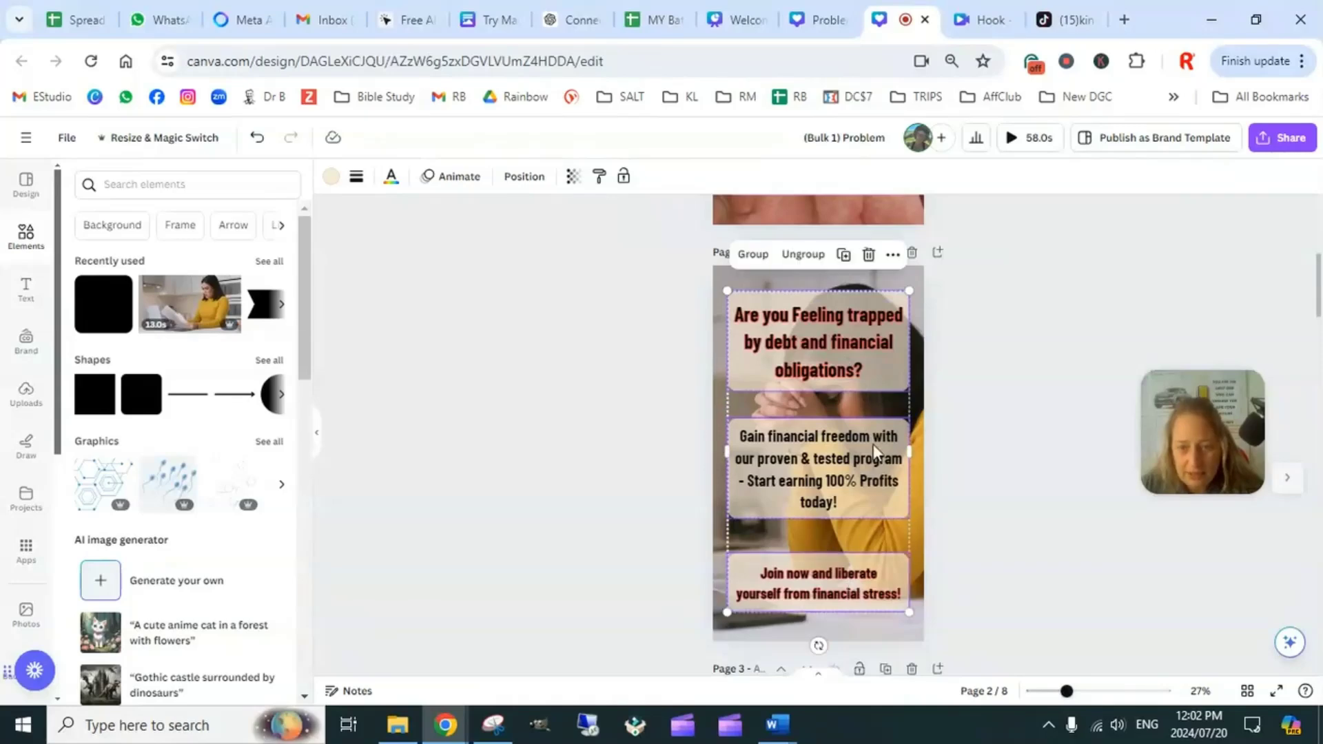
{"action": "left_click", "coordinate": [525, 176]}
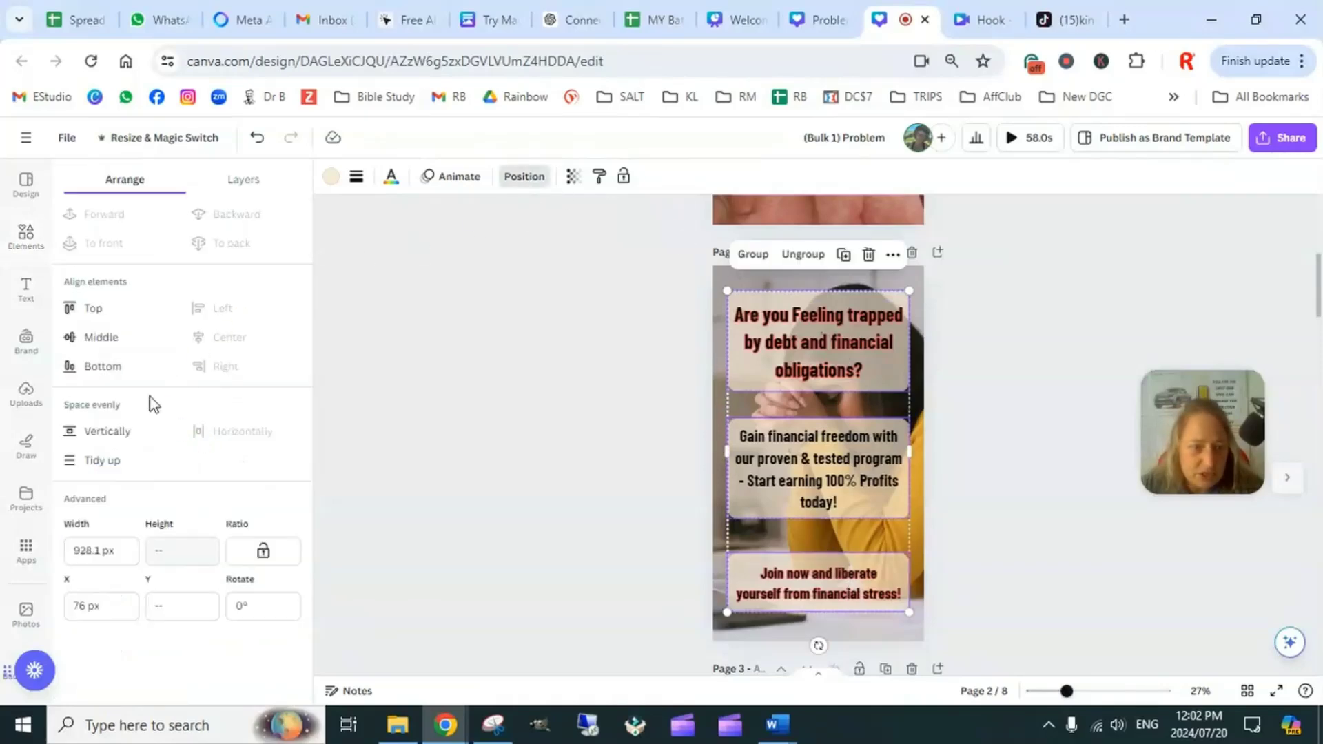
{"action": "left_click", "coordinate": [97, 460]}
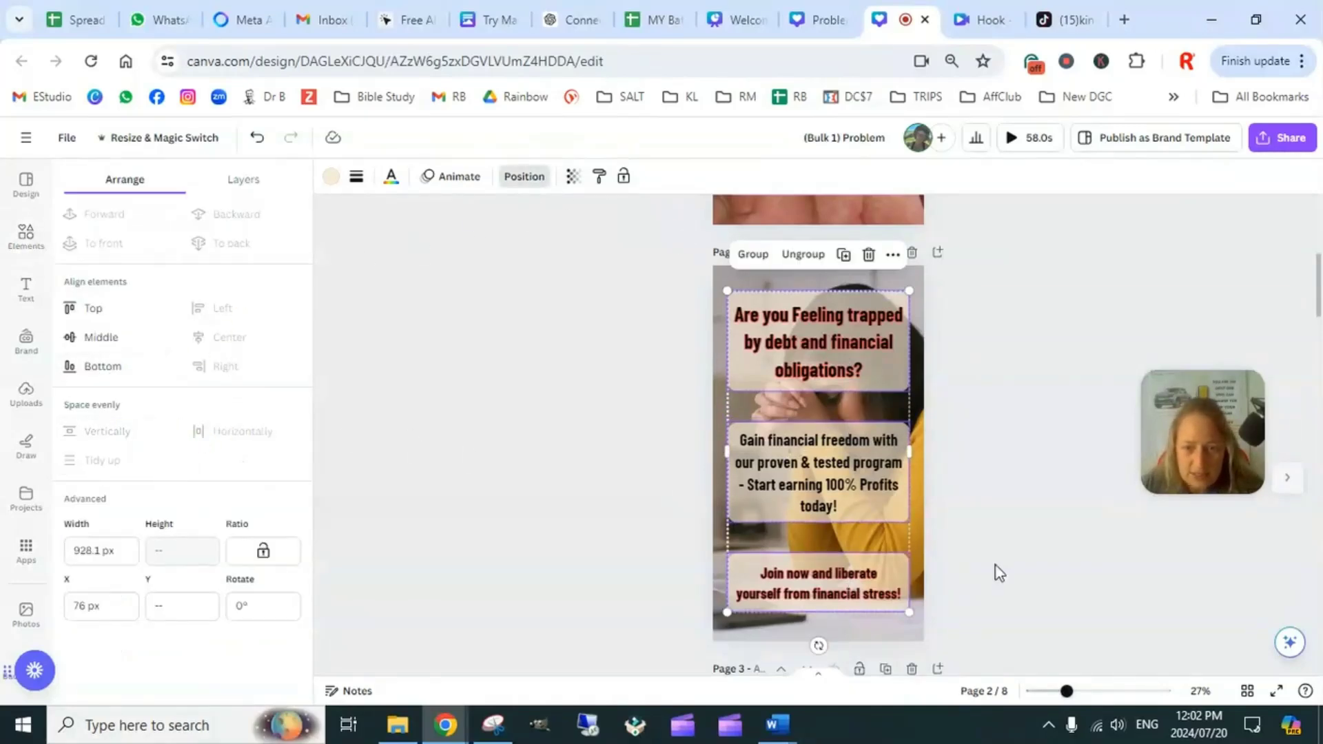
{"action": "left_click", "coordinate": [1032, 427]}
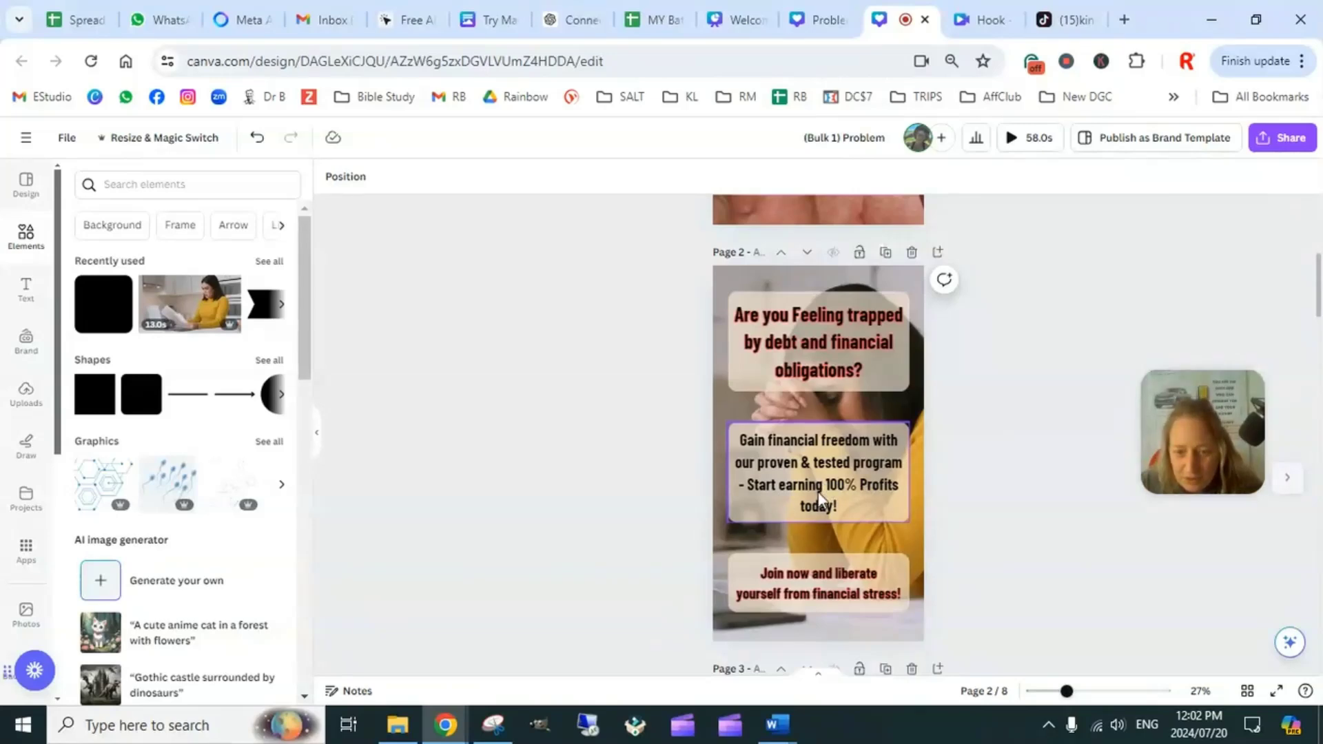
Insert a line break before "100%" in the "Gain financial freedom" text
{"action": "left_click", "coordinate": [747, 482]}
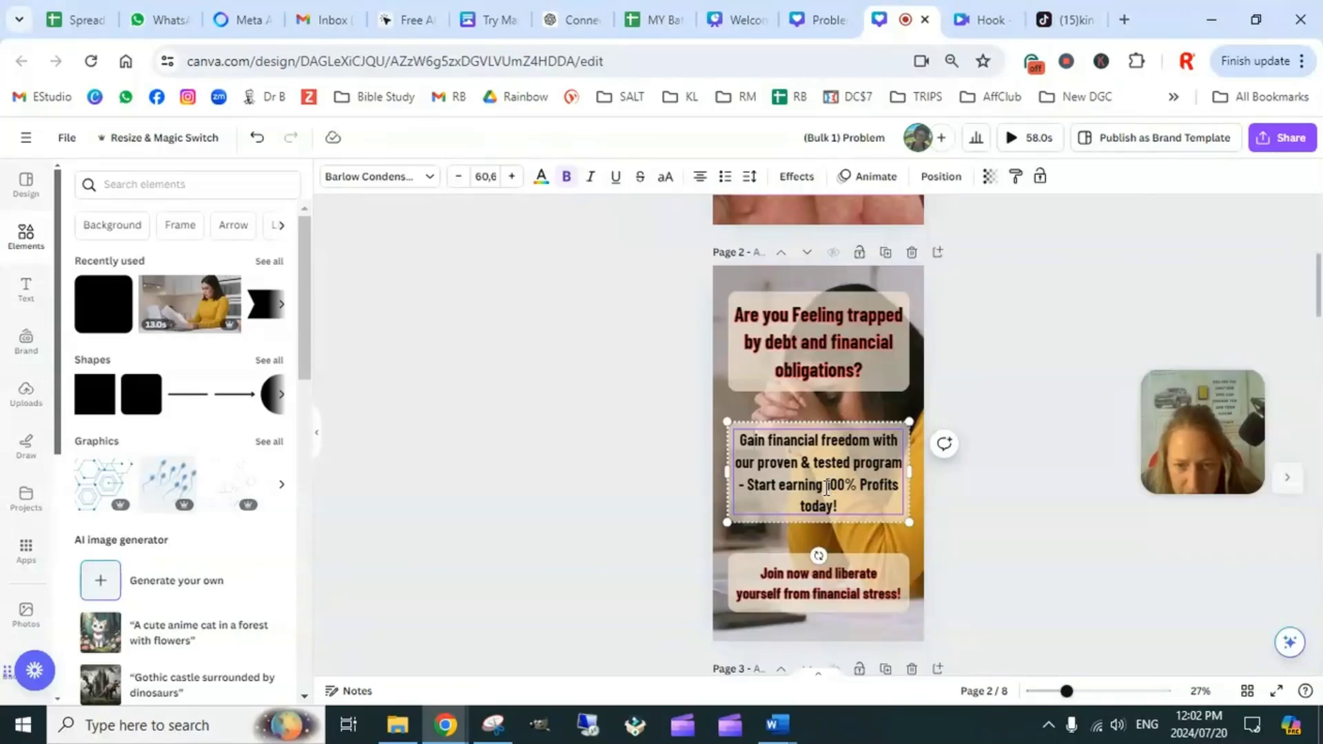
{"action": "key", "text": "BackSpace"}
{"action": "key", "text": "Return"}
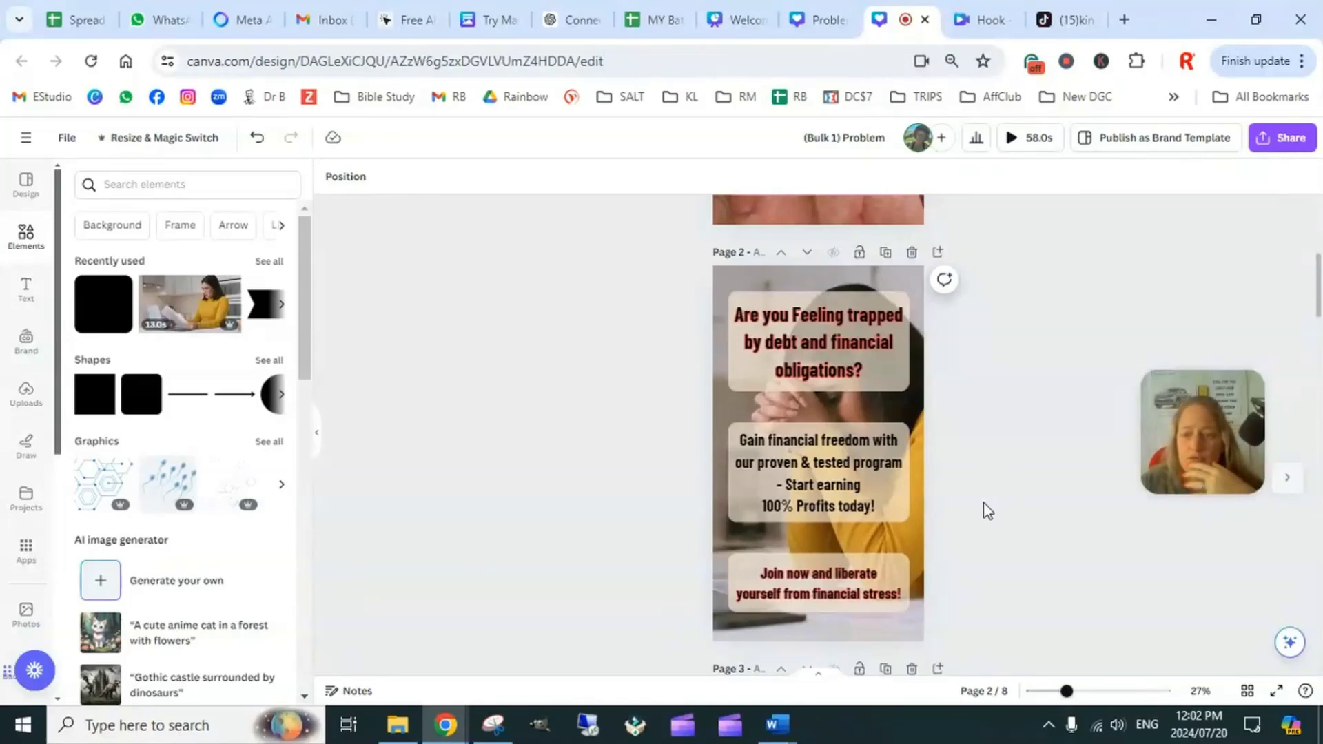
Play page 2's background video from its beginning to check the text blocks against the moving footage
{"action": "scroll", "coordinate": [978, 508], "scroll_direction": "down", "scroll_amount": 3}
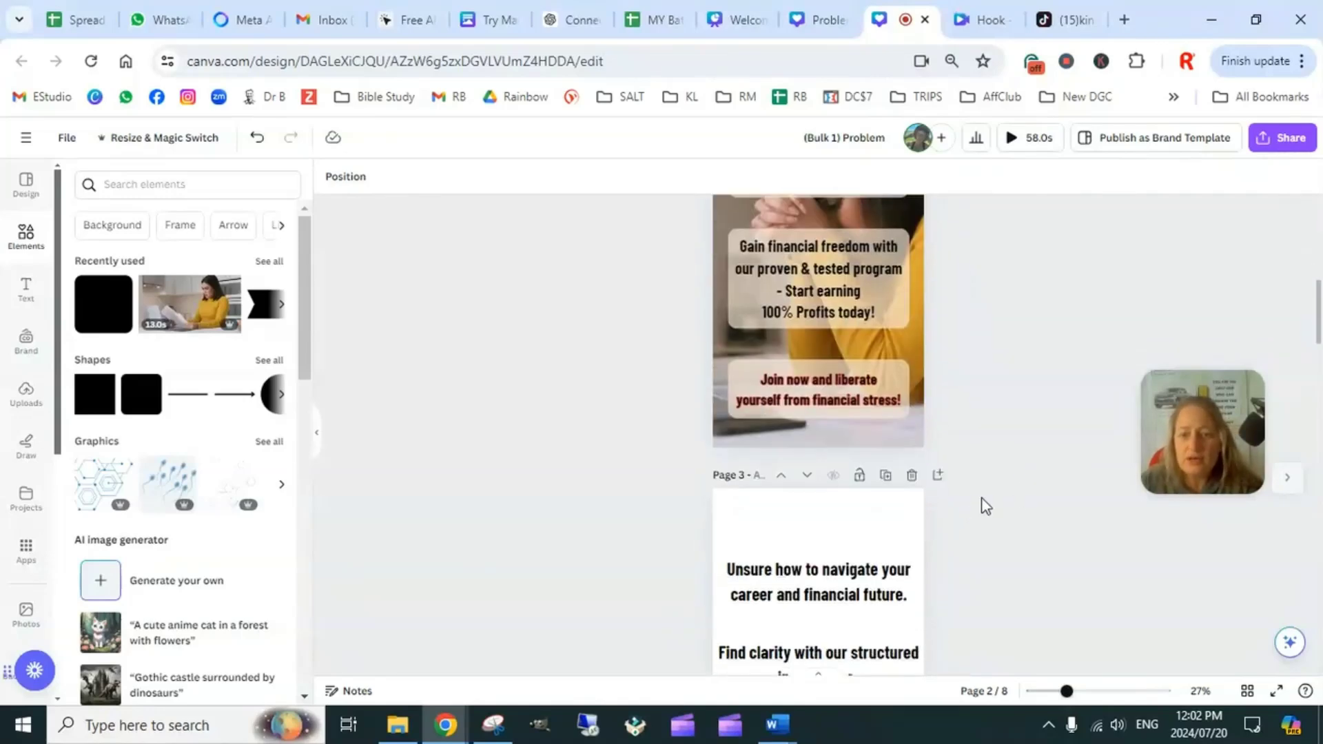
{"action": "scroll", "coordinate": [979, 502], "scroll_direction": "down", "scroll_amount": 3}
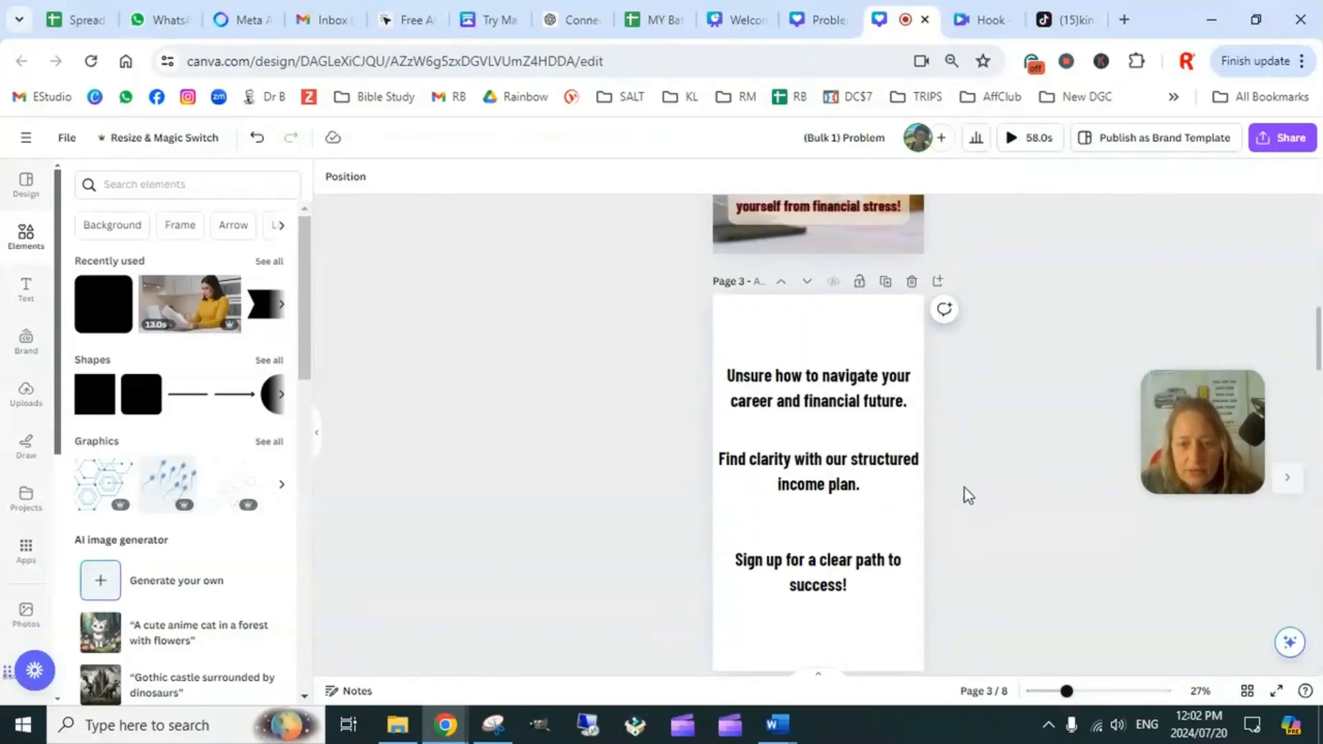
{"action": "scroll", "coordinate": [991, 457], "scroll_direction": "up", "scroll_amount": 5}
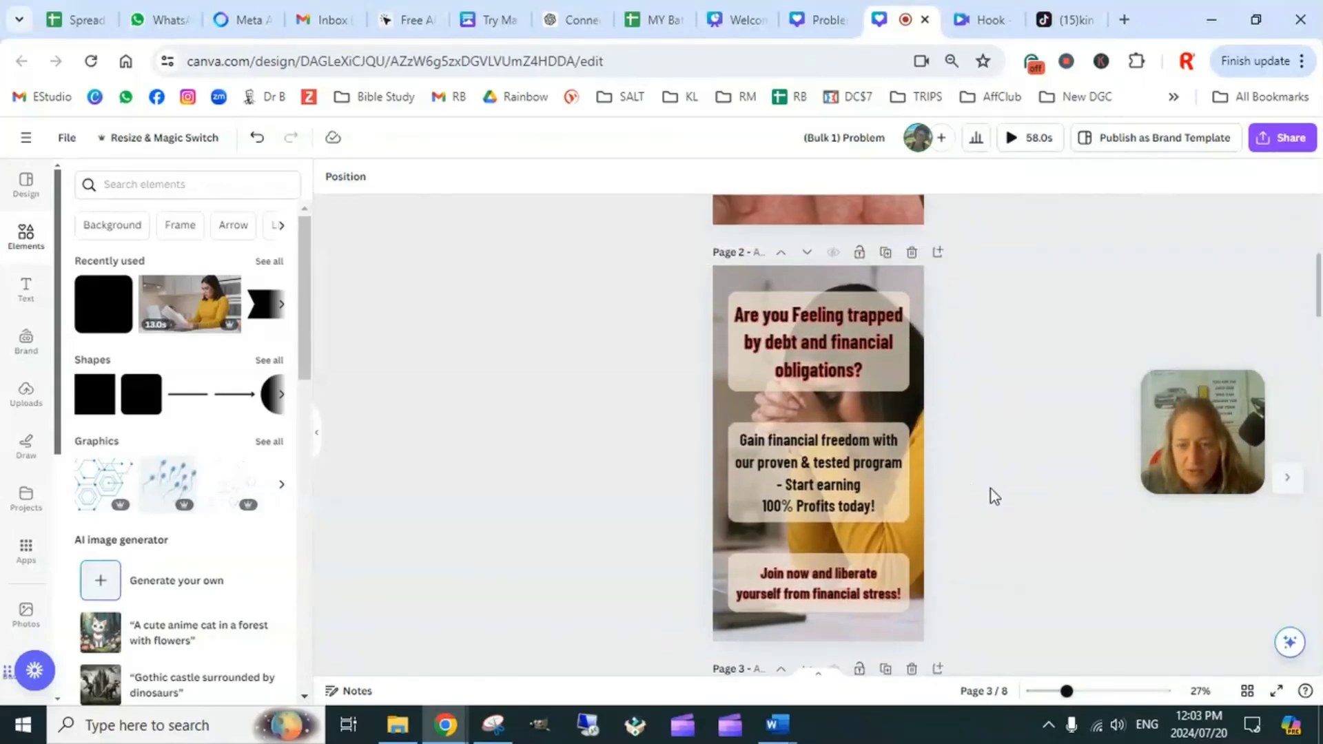
{"action": "left_click", "coordinate": [791, 280]}
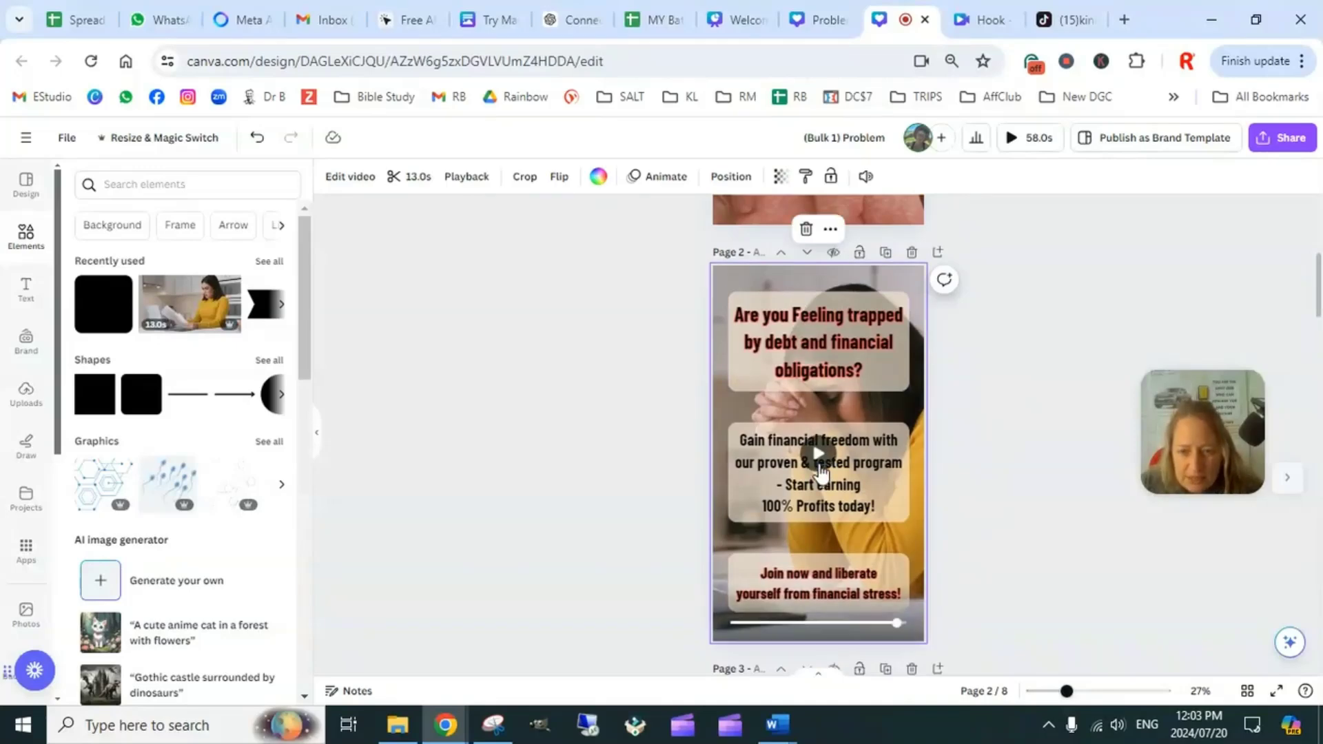
{"action": "left_click", "coordinate": [819, 455]}
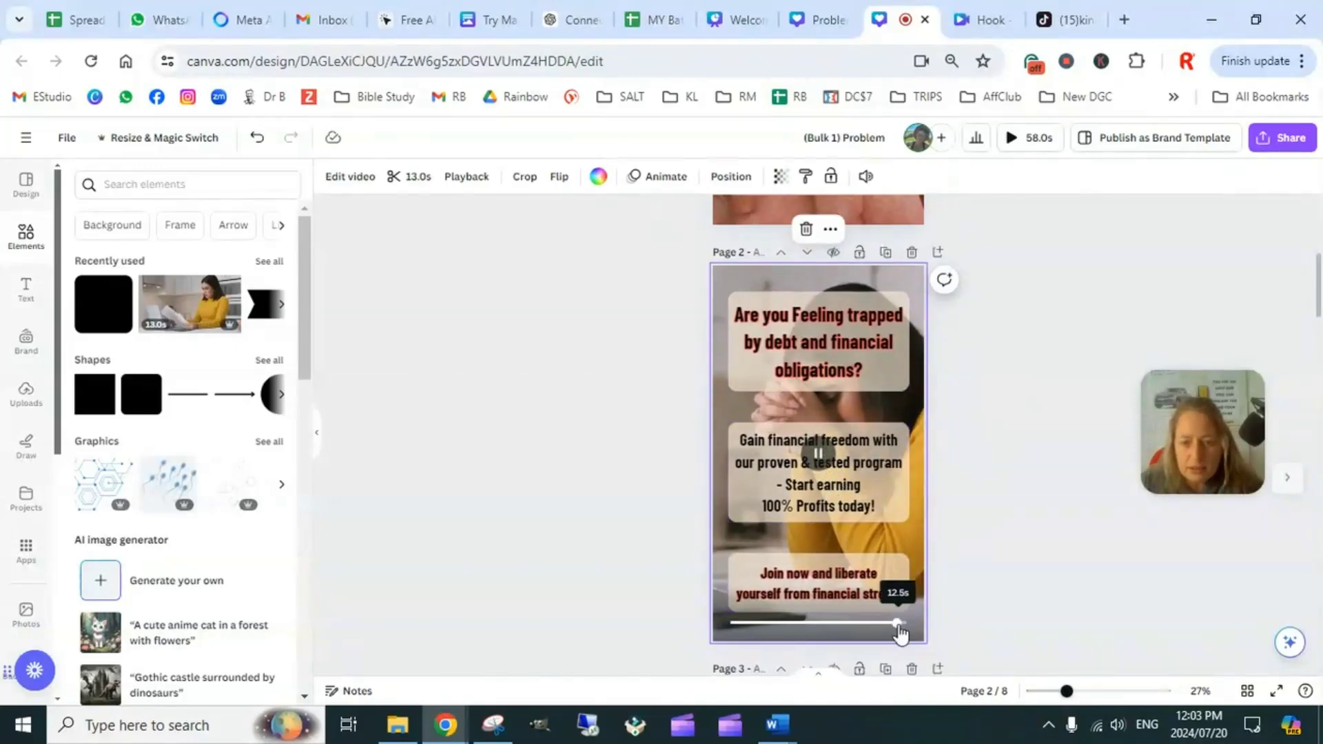
{"action": "left_click_drag", "start_coordinate": [897, 623], "coordinate": [707, 623]}
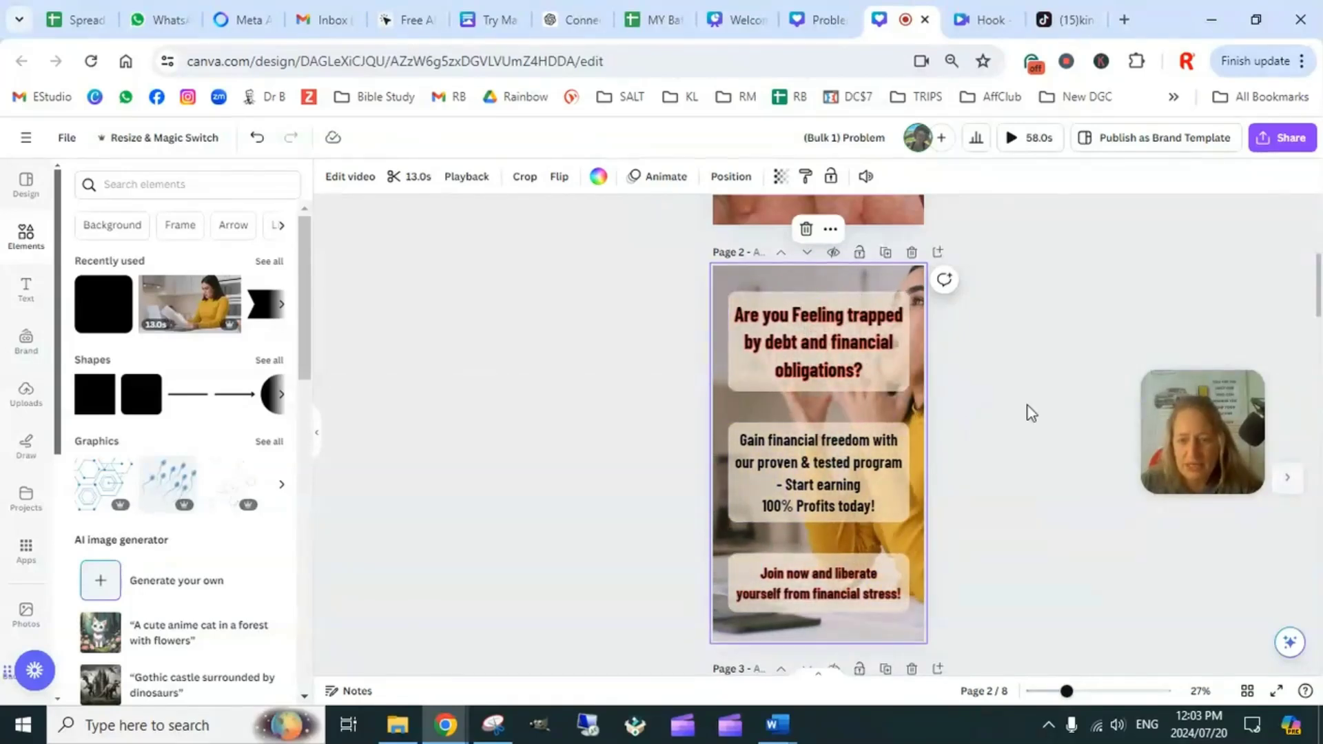
{"action": "left_click", "coordinate": [994, 415]}
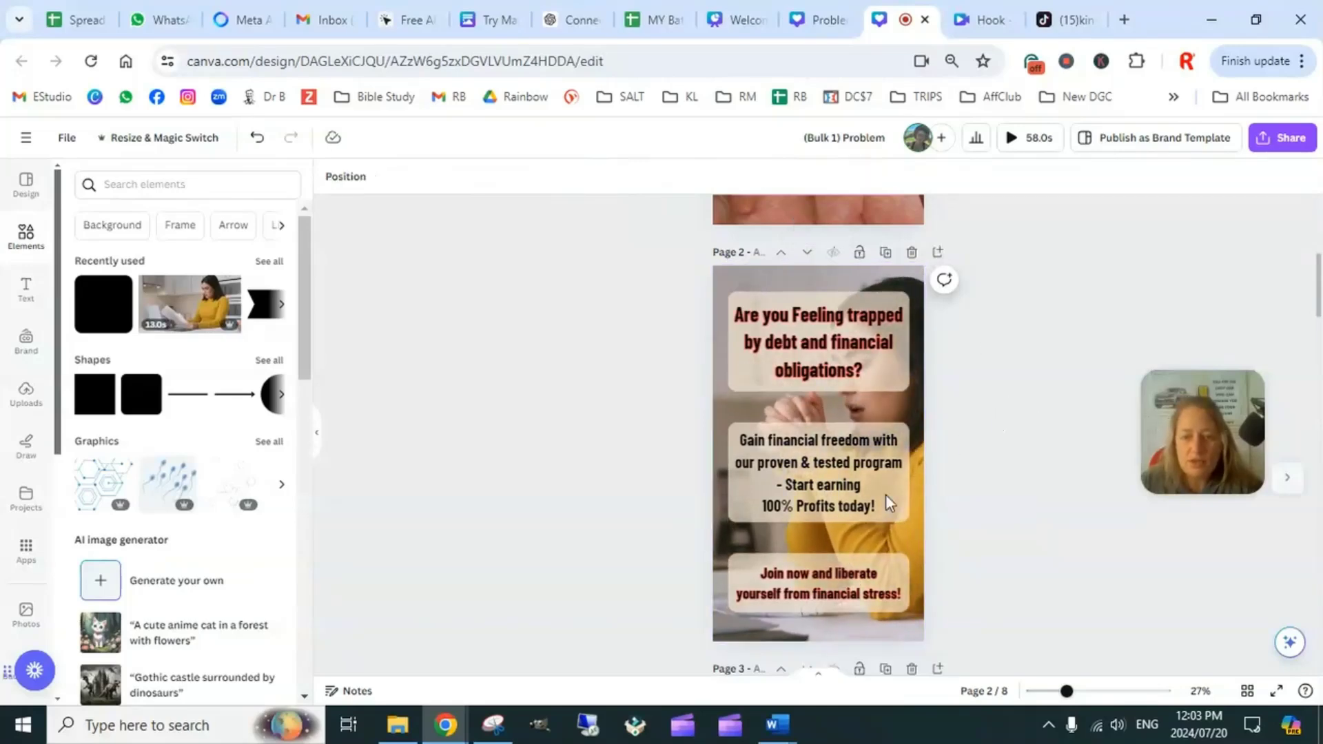
Apply the Stomp text animation to the "Join now" text
{"action": "left_click", "coordinate": [870, 587]}
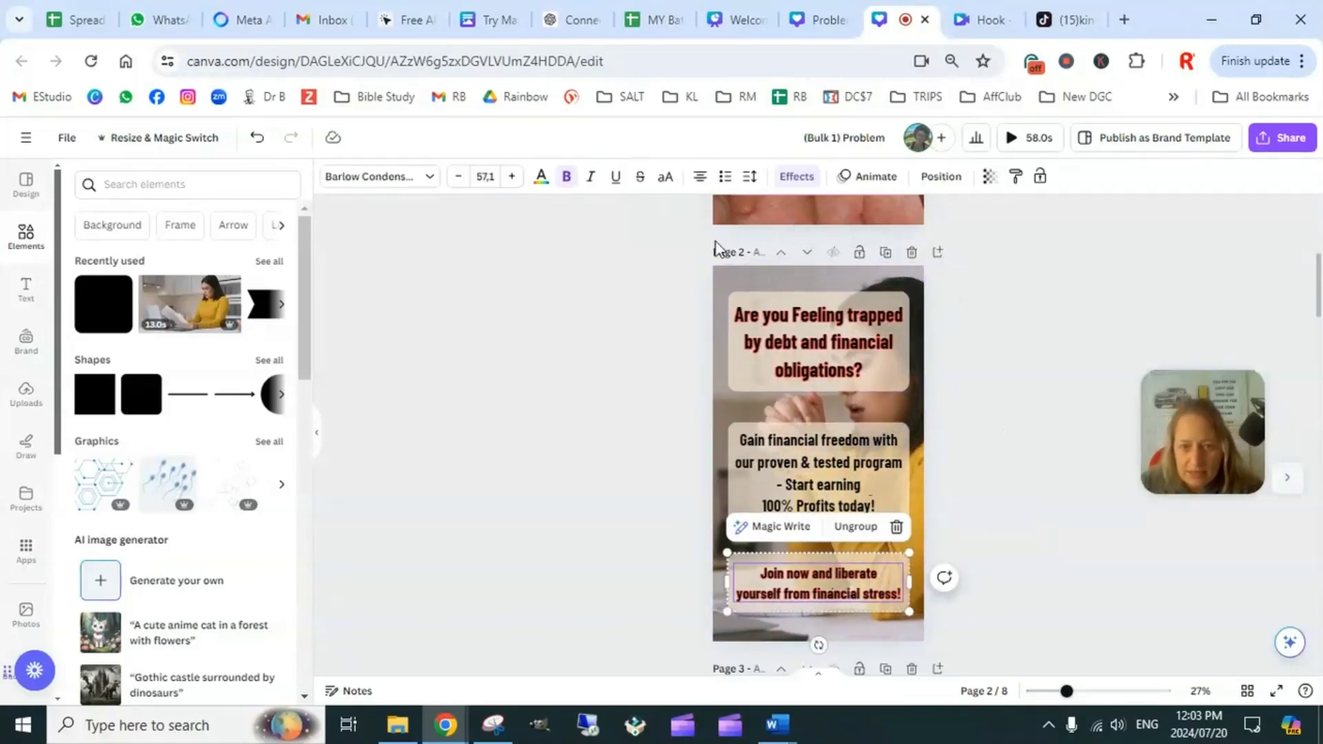
{"action": "left_click", "coordinate": [866, 176]}
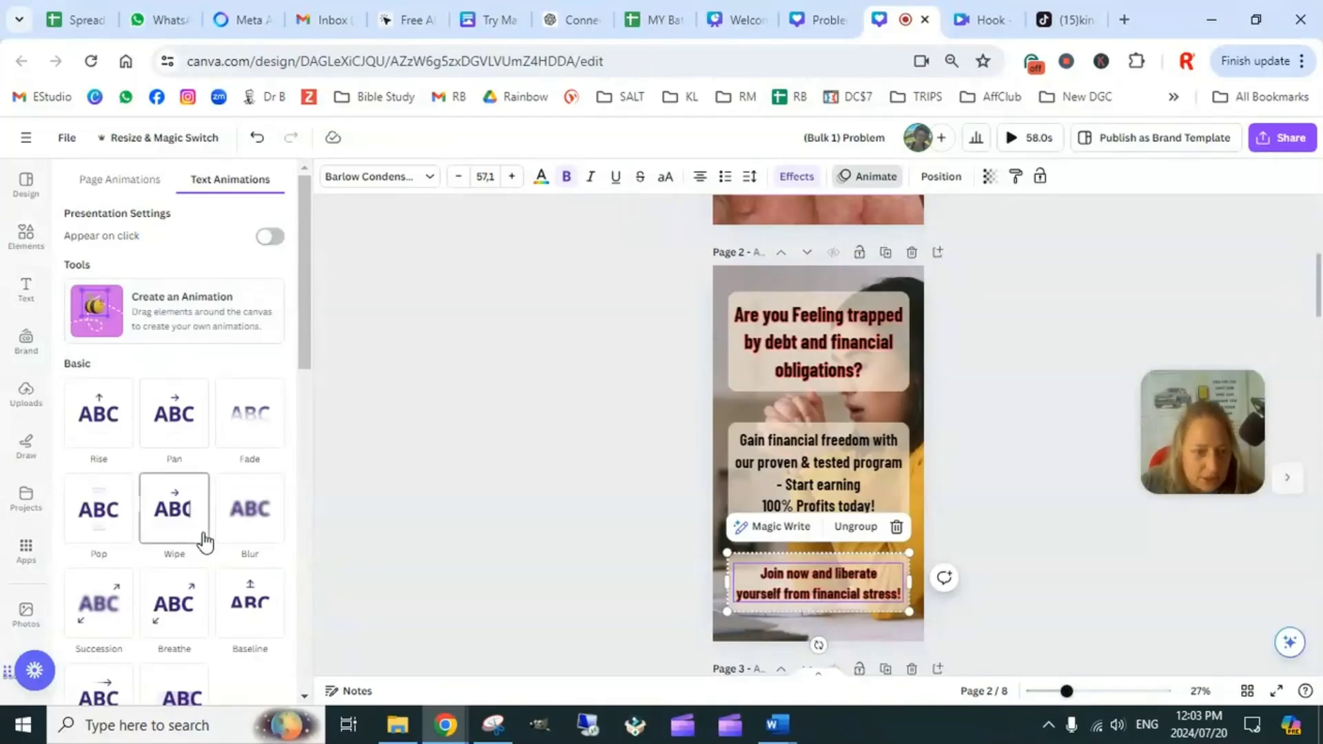
{"action": "scroll", "coordinate": [190, 544], "scroll_direction": "down", "scroll_amount": 5}
{"action": "scroll", "coordinate": [186, 541], "scroll_direction": "down", "scroll_amount": 1}
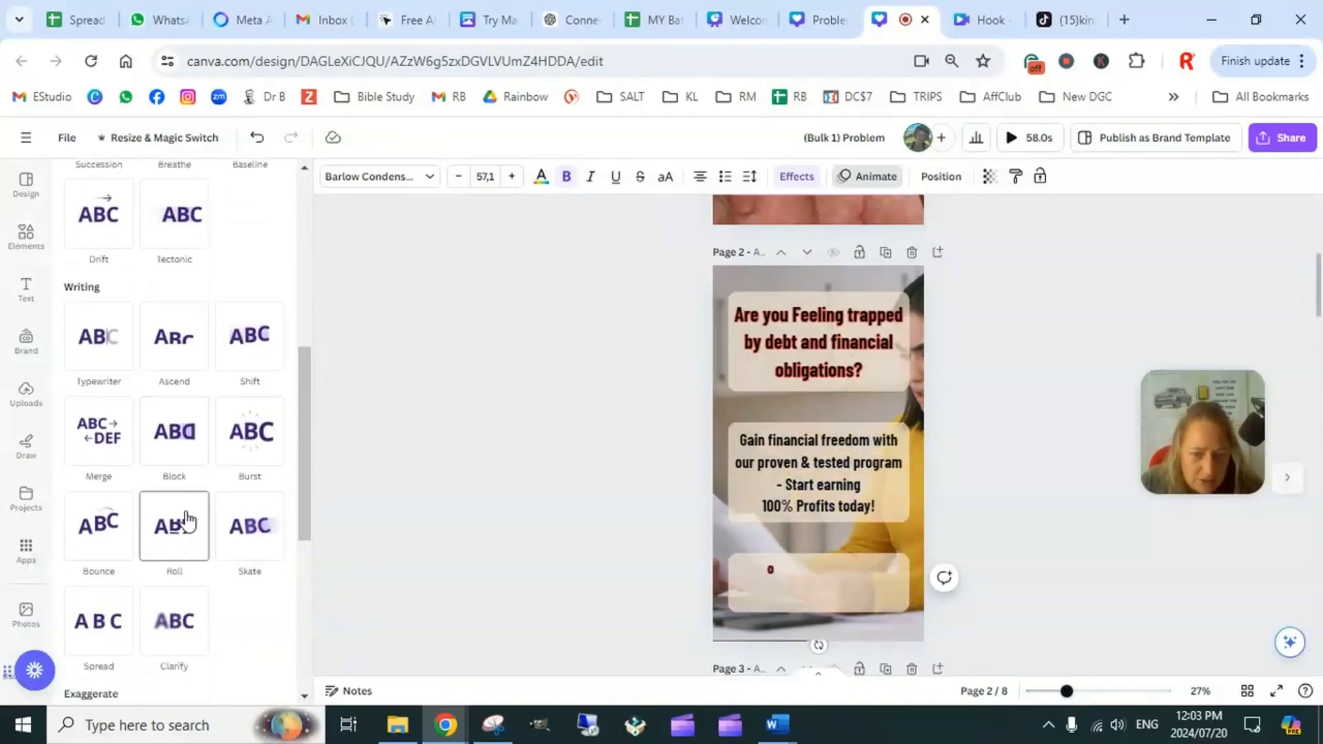
{"action": "scroll", "coordinate": [172, 551], "scroll_direction": "down", "scroll_amount": 3}
{"action": "scroll", "coordinate": [177, 597], "scroll_direction": "down", "scroll_amount": 3}
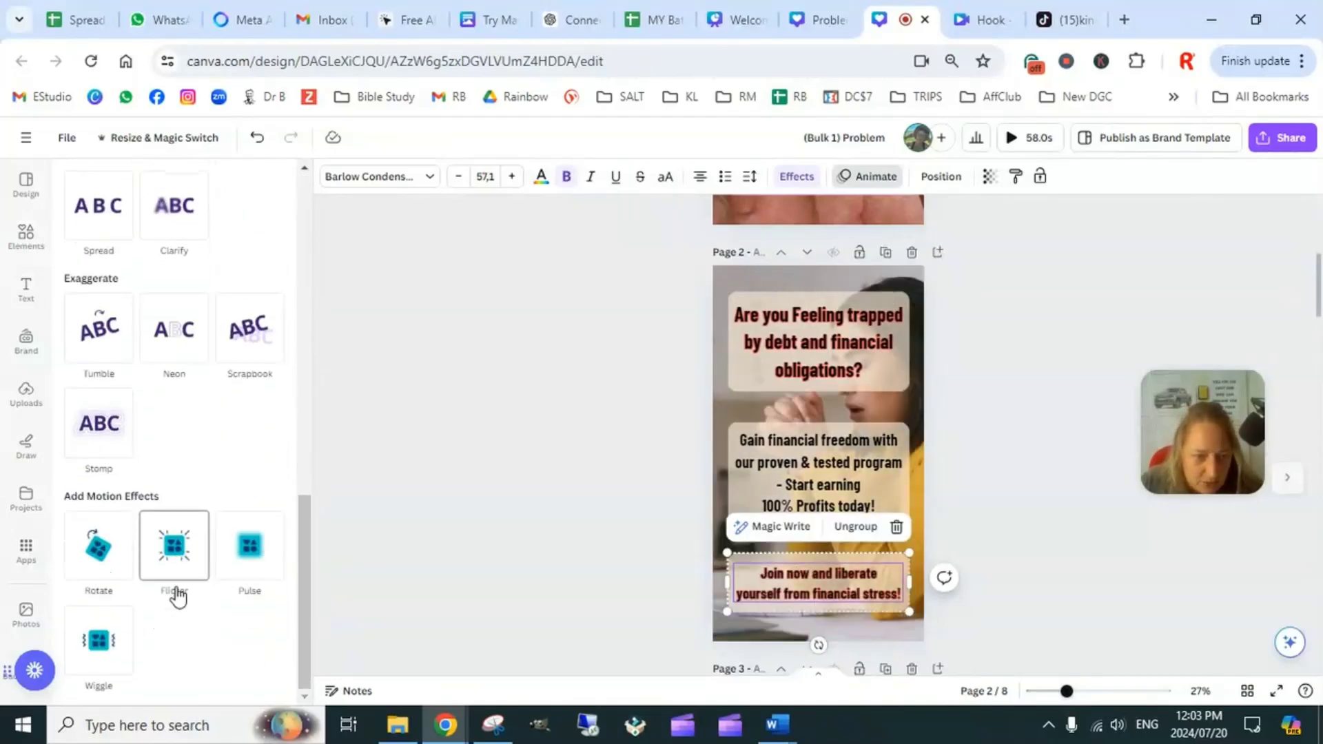
{"action": "left_click", "coordinate": [102, 433]}
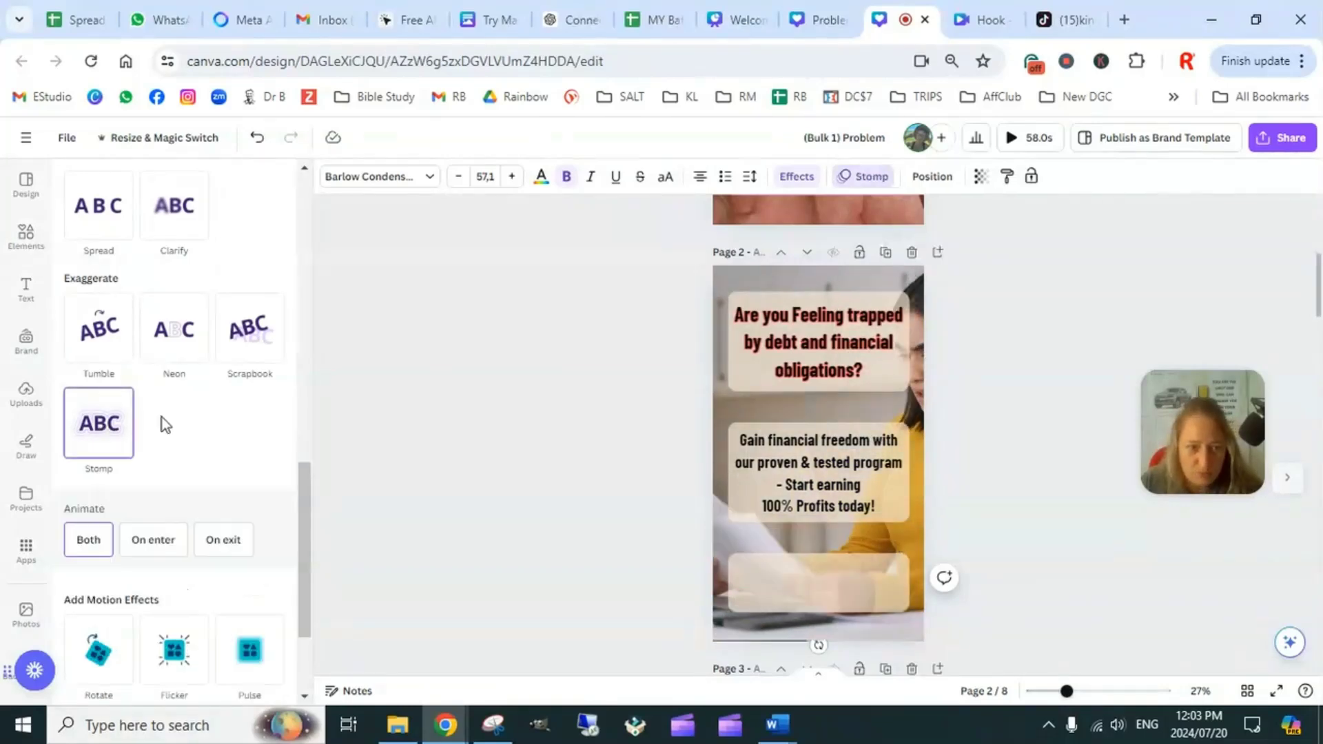
{"action": "left_click", "coordinate": [992, 515]}
{"action": "left_click", "coordinate": [890, 549]}
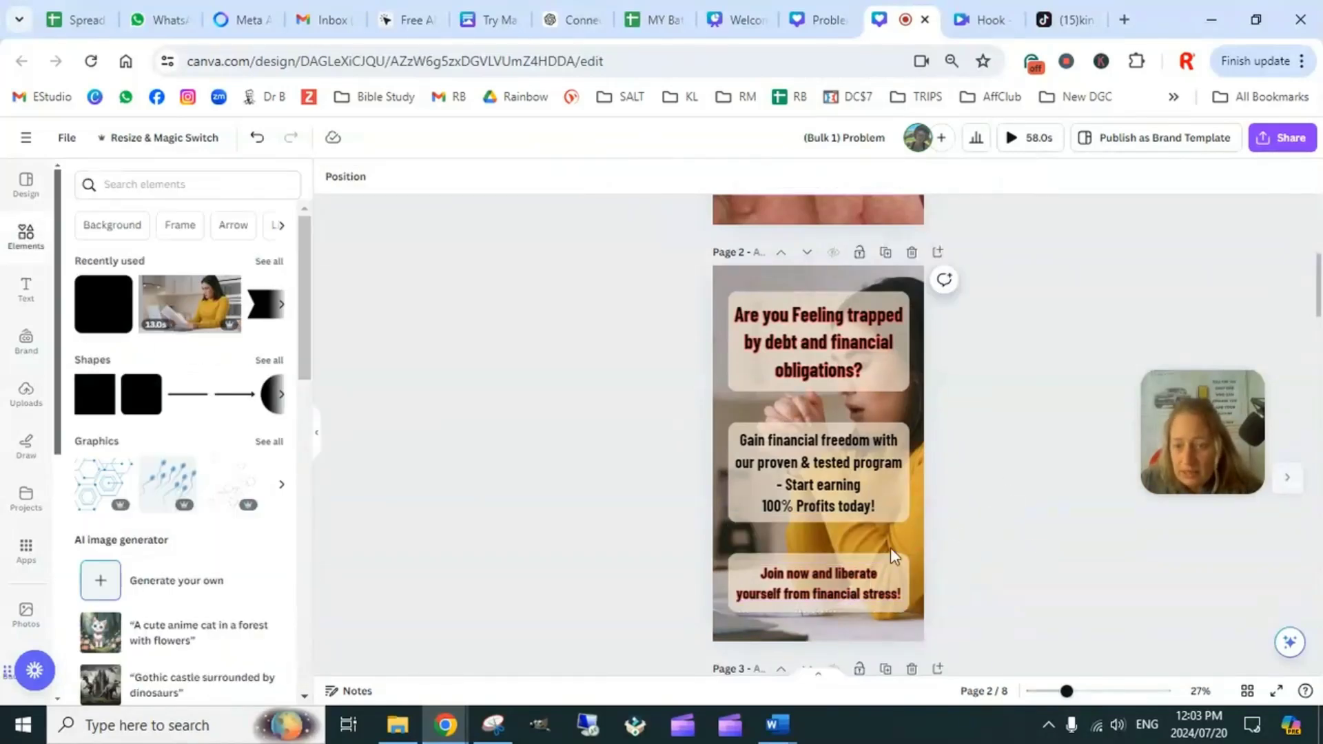
Change the outline effect colour of the "Join now" text to orange #ff914d
{"action": "left_click", "coordinate": [849, 581]}
{"action": "left_click", "coordinate": [856, 522]}
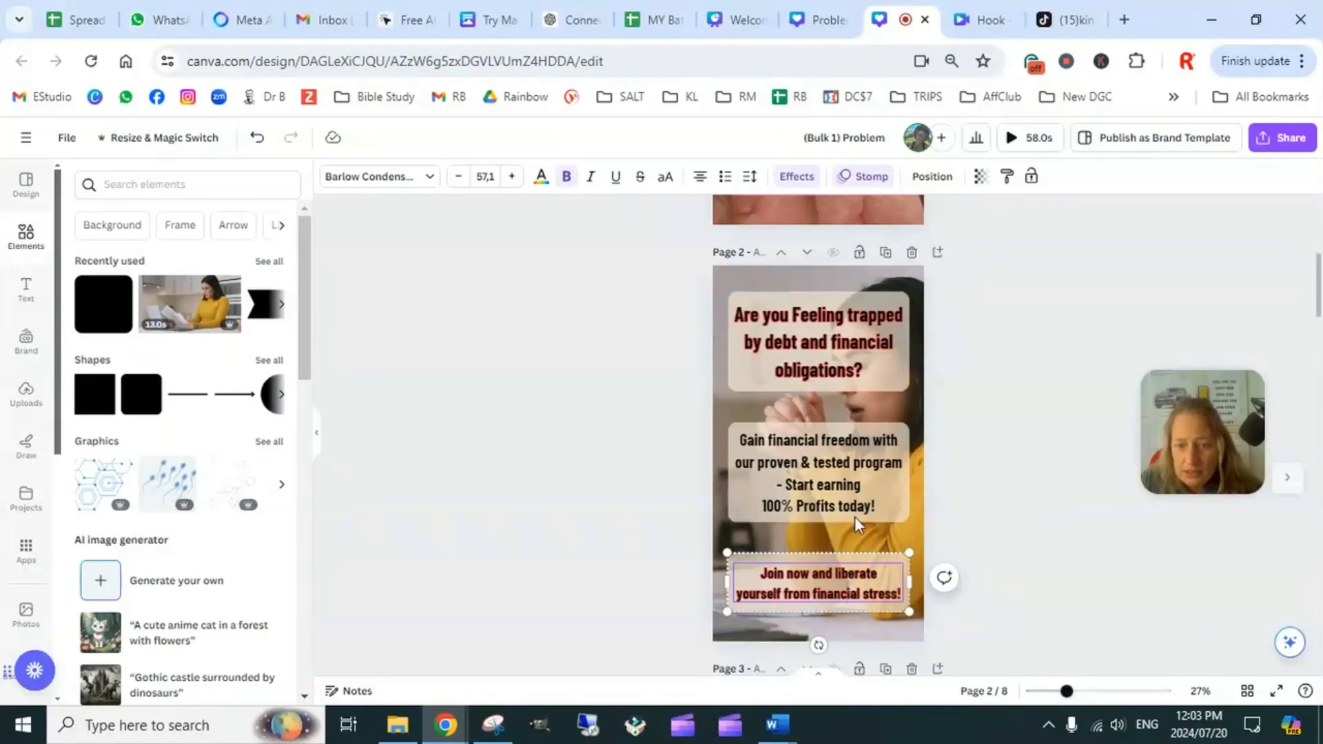
{"action": "left_click", "coordinate": [794, 180]}
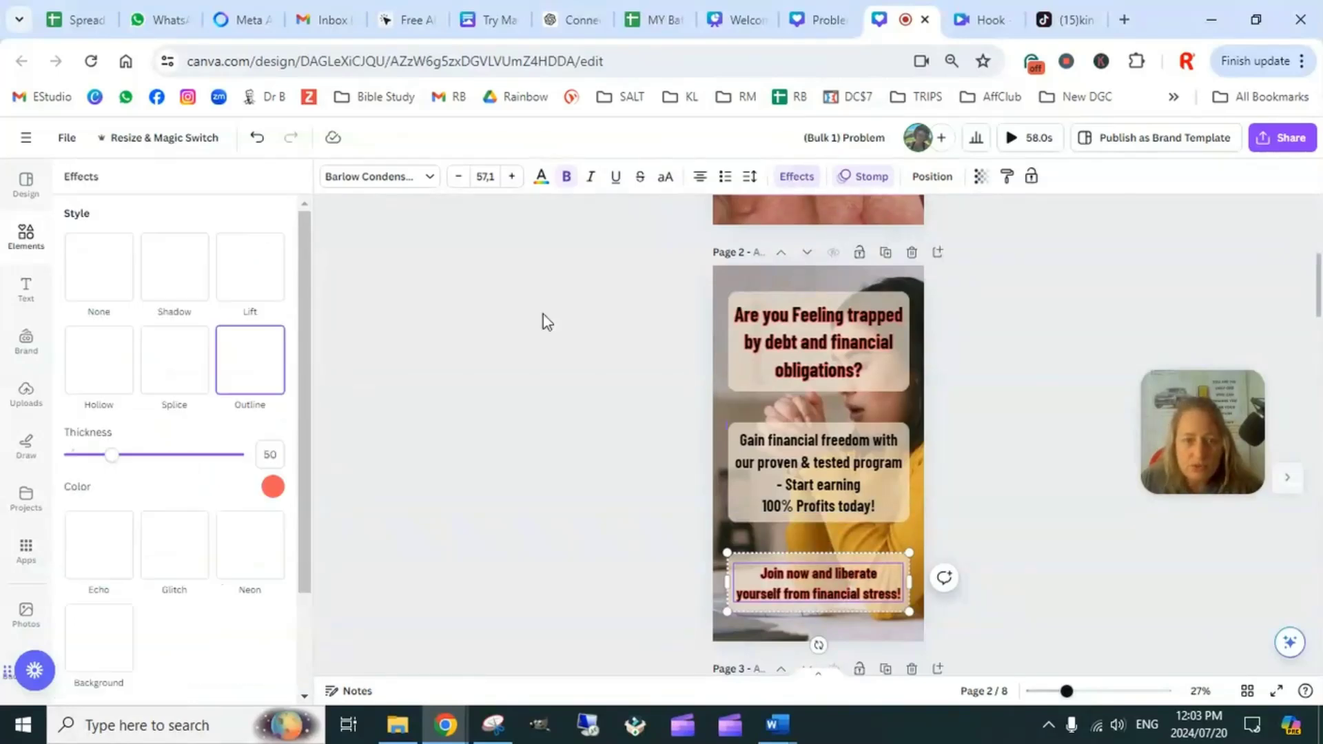
{"action": "left_click", "coordinate": [272, 487]}
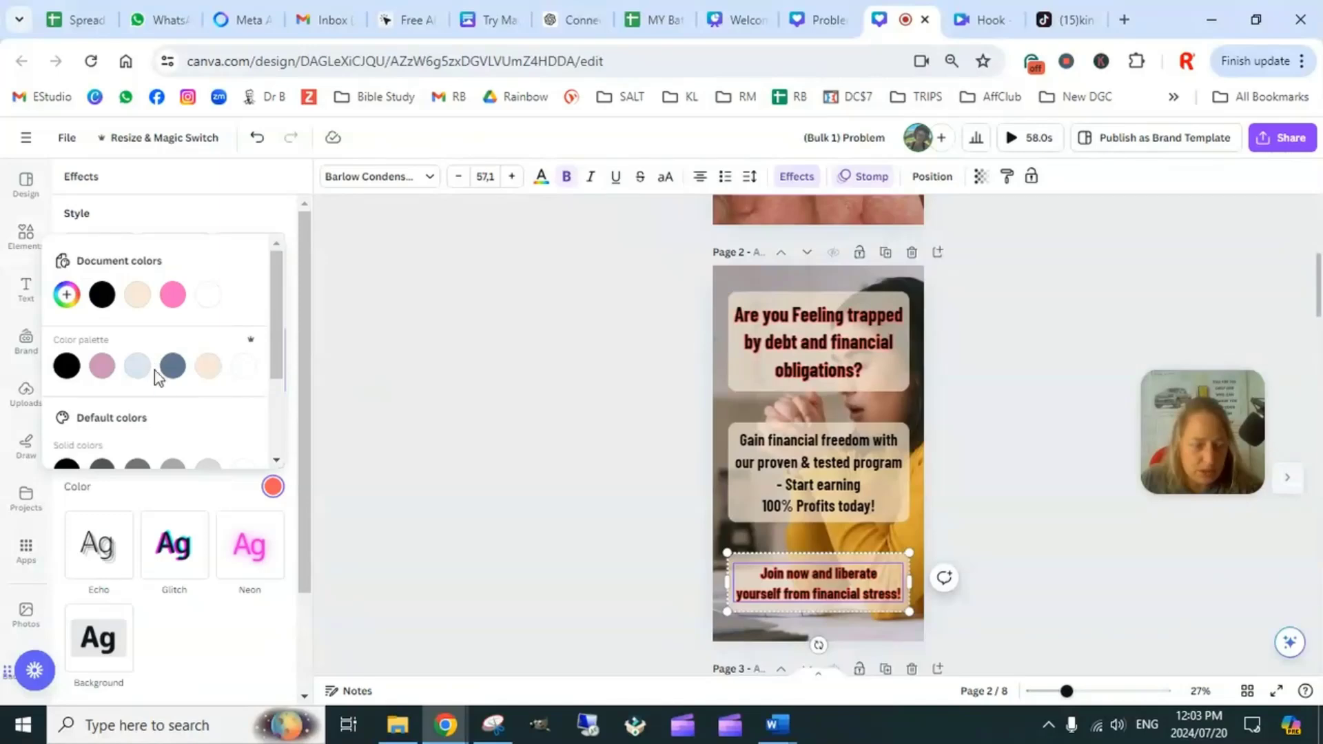
{"action": "scroll", "coordinate": [155, 370], "scroll_direction": "down", "scroll_amount": 2}
{"action": "left_click", "coordinate": [173, 446]}
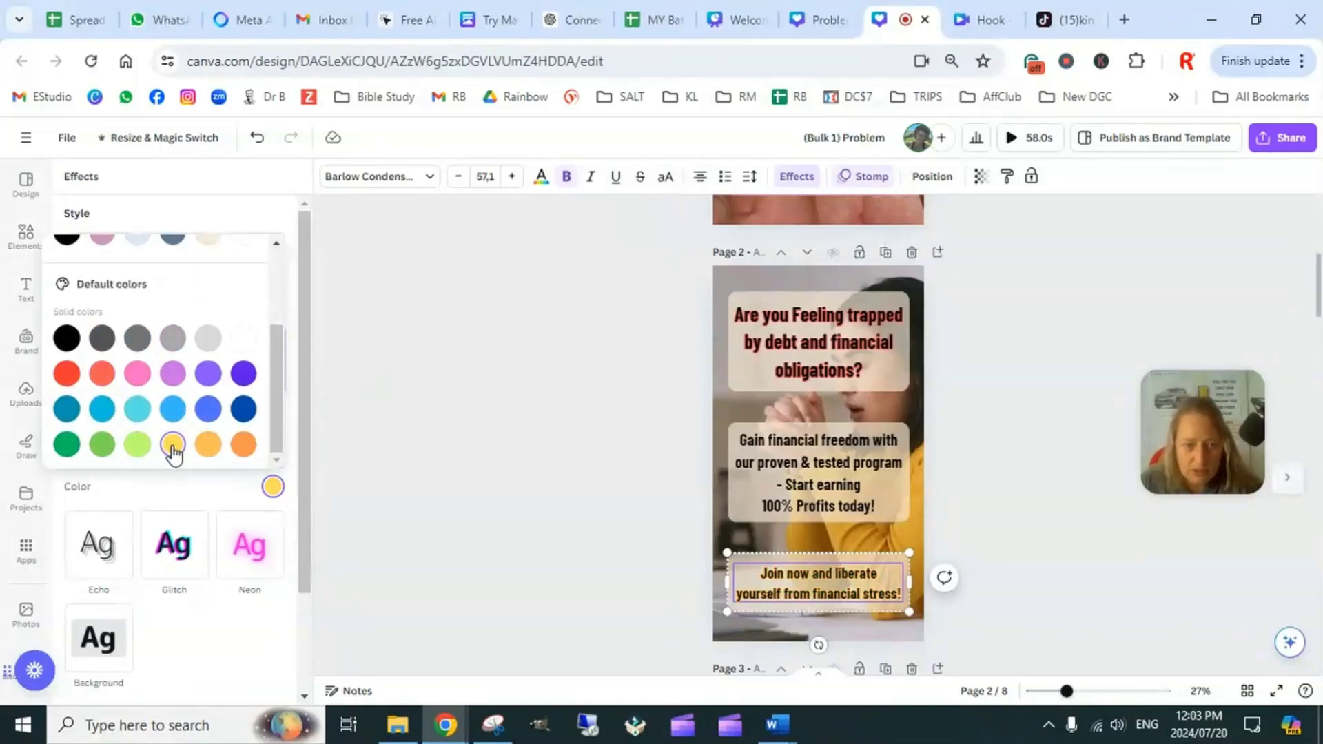
{"action": "left_click", "coordinate": [208, 446]}
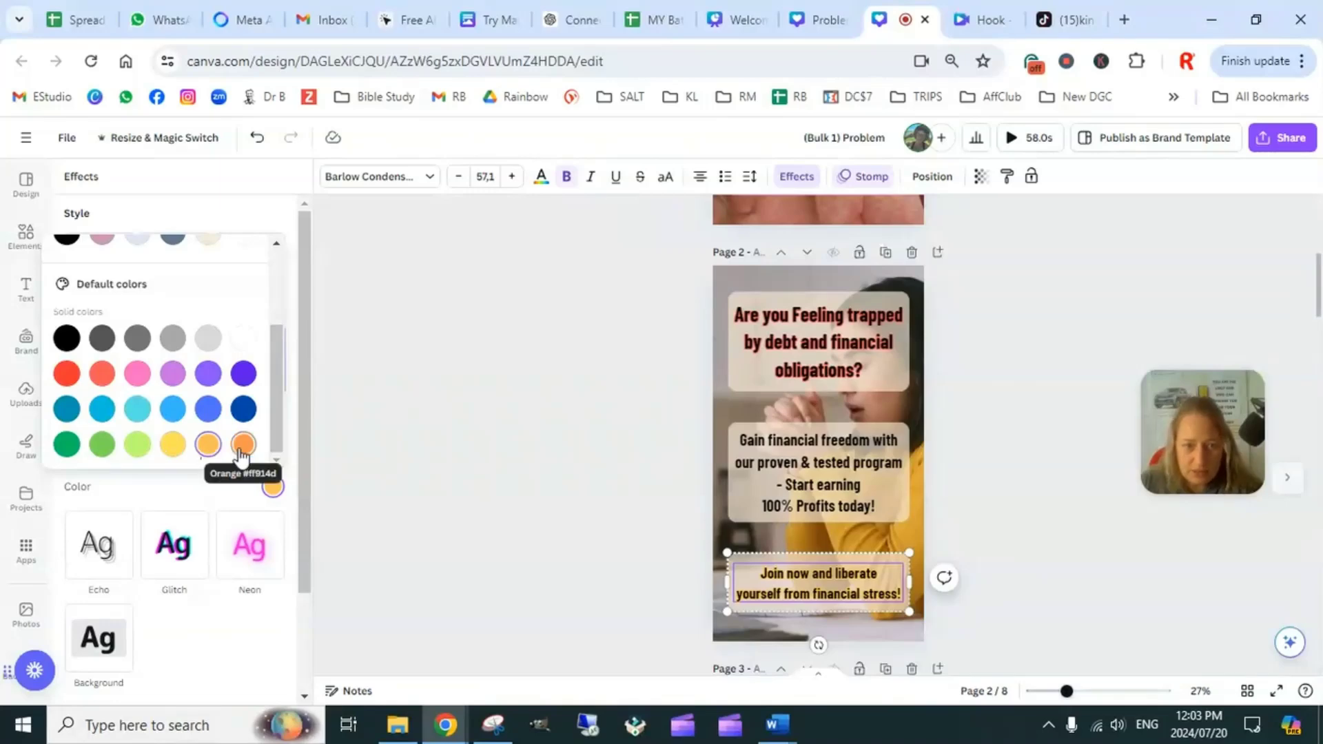
{"action": "left_click", "coordinate": [243, 446]}
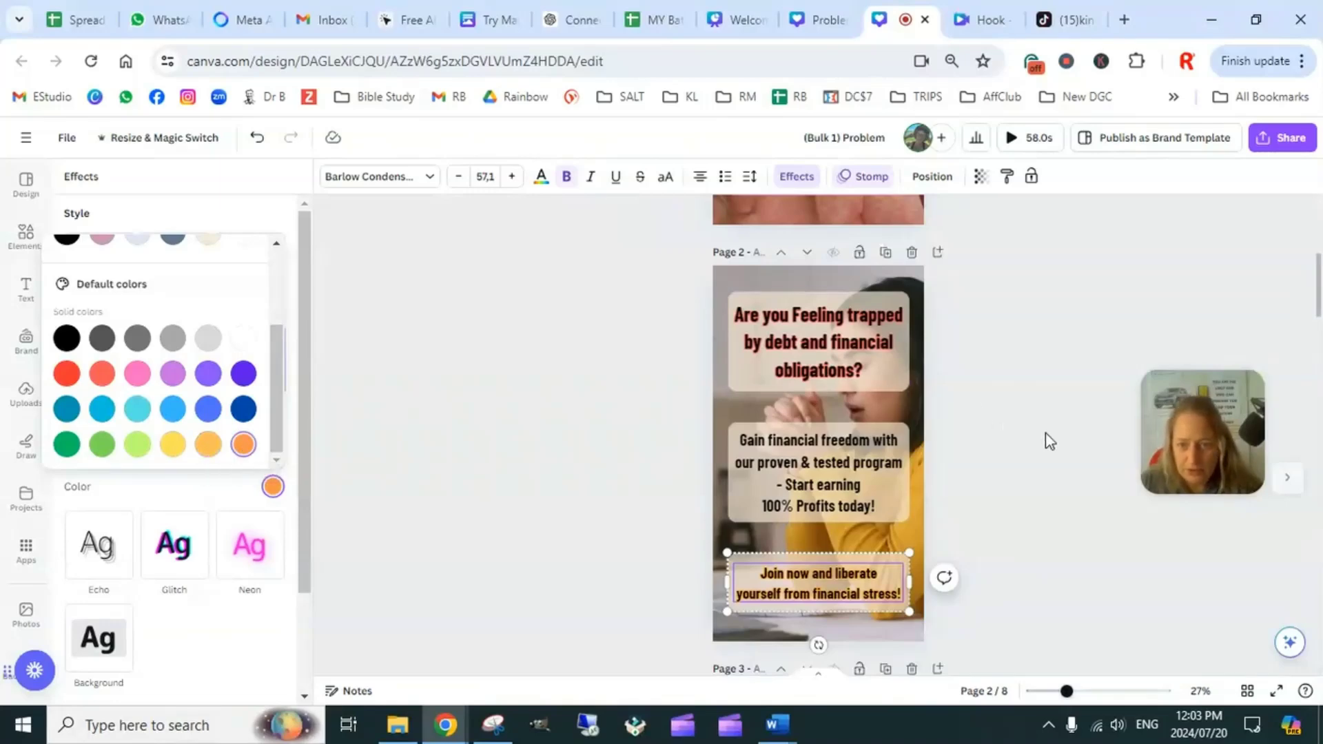
{"action": "left_click", "coordinate": [1002, 494]}
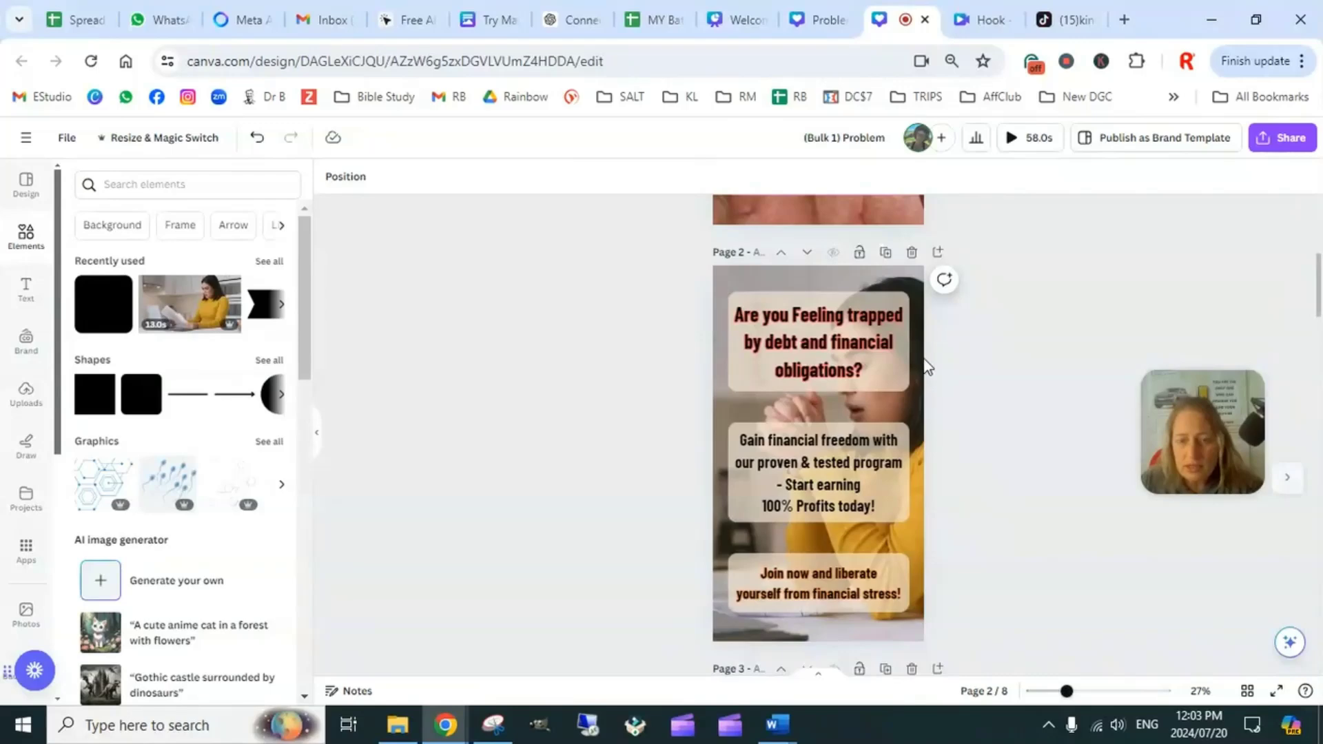
Change the fill colour of the rounded shape behind the "Gain financial freedom" text on page 2 to light green
{"action": "left_click", "coordinate": [898, 500]}
{"action": "left_click", "coordinate": [856, 393]}
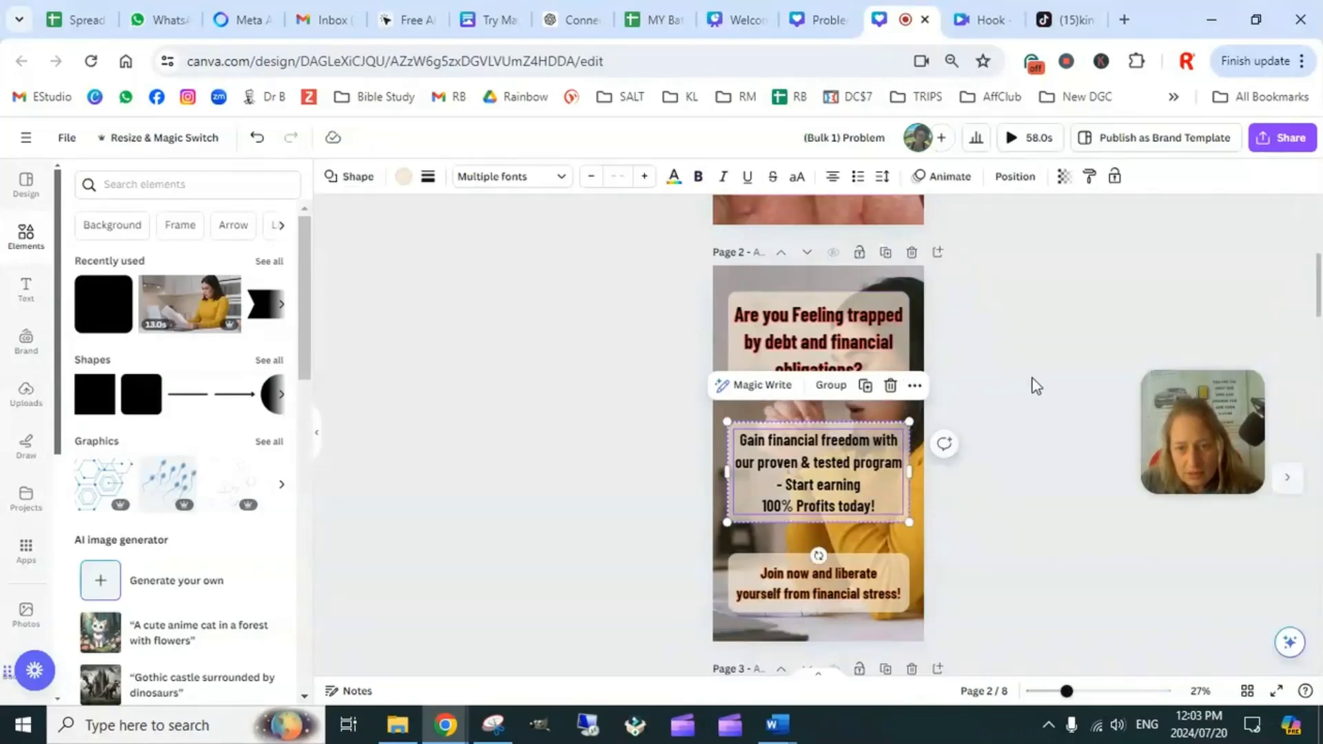
{"action": "left_click", "coordinate": [1031, 384]}
{"action": "left_click", "coordinate": [904, 450]}
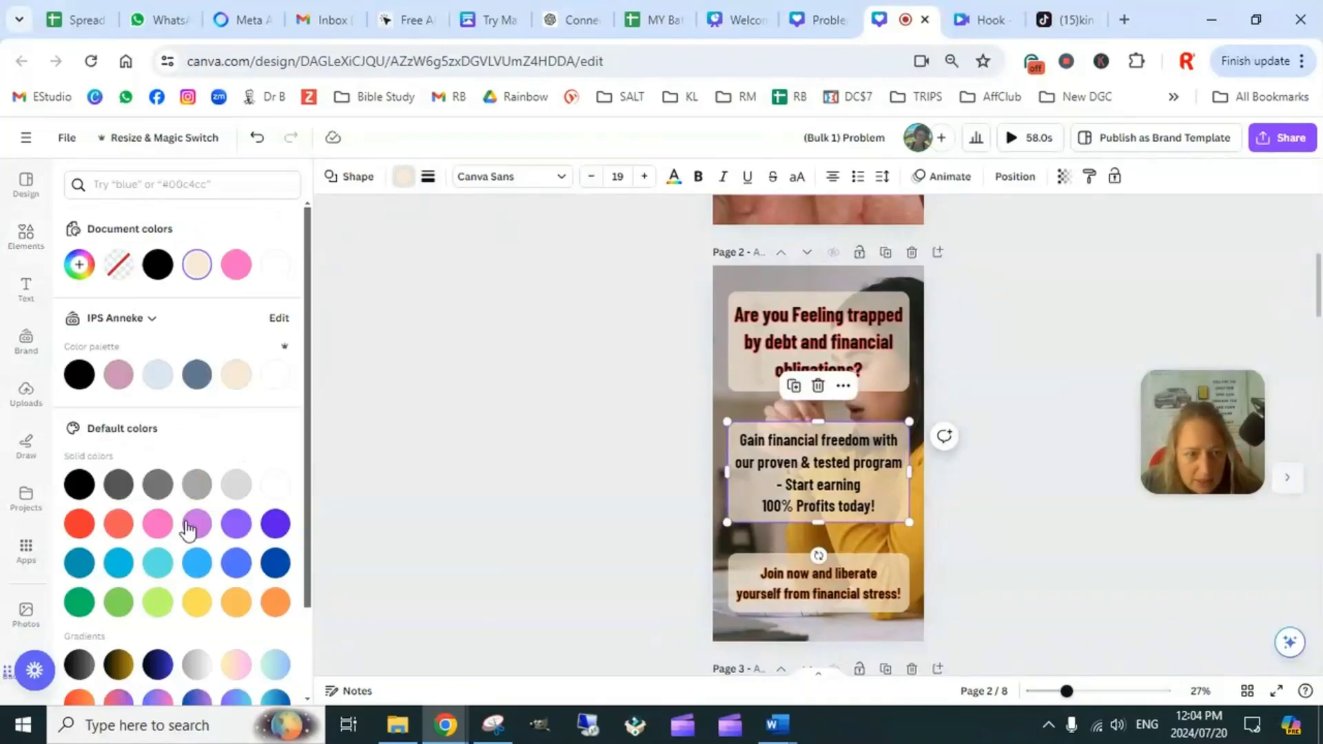
{"action": "scroll", "coordinate": [187, 531], "scroll_direction": "down", "scroll_amount": 3}
{"action": "left_click", "coordinate": [159, 494]}
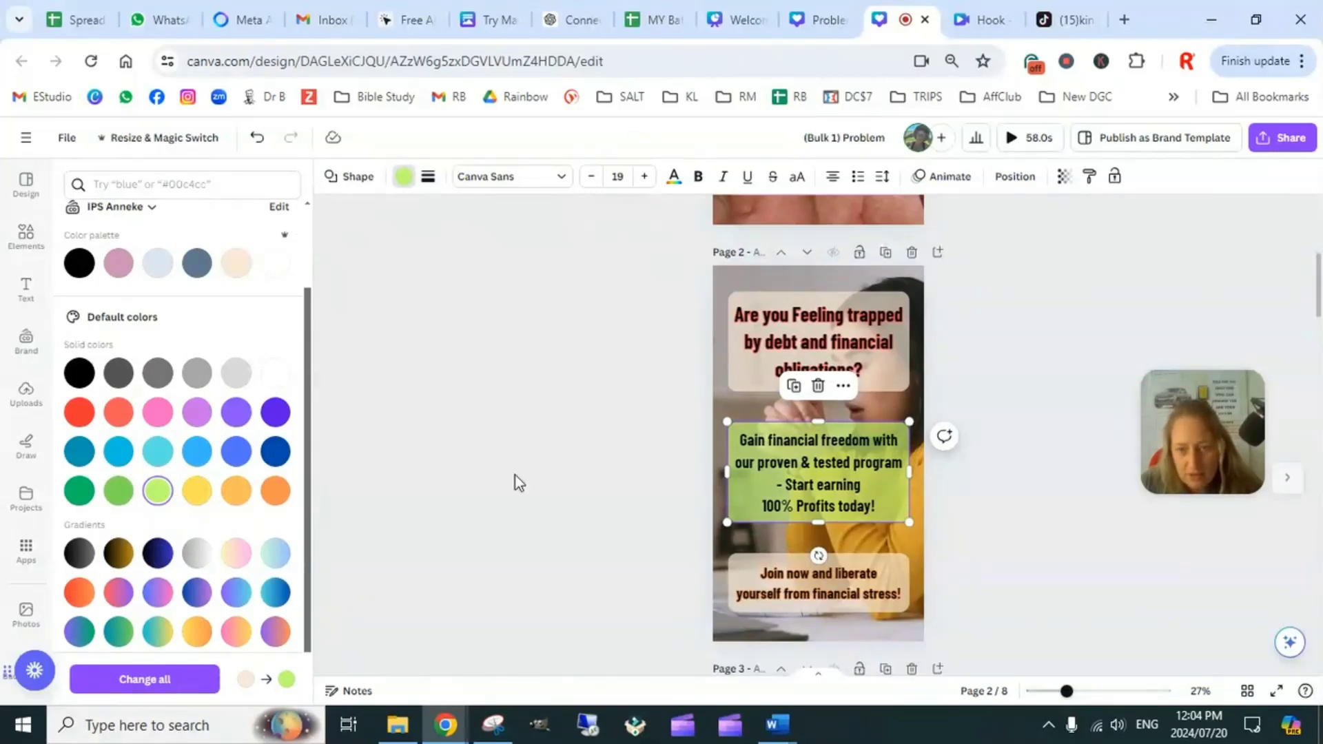
{"action": "left_click", "coordinate": [1048, 378]}
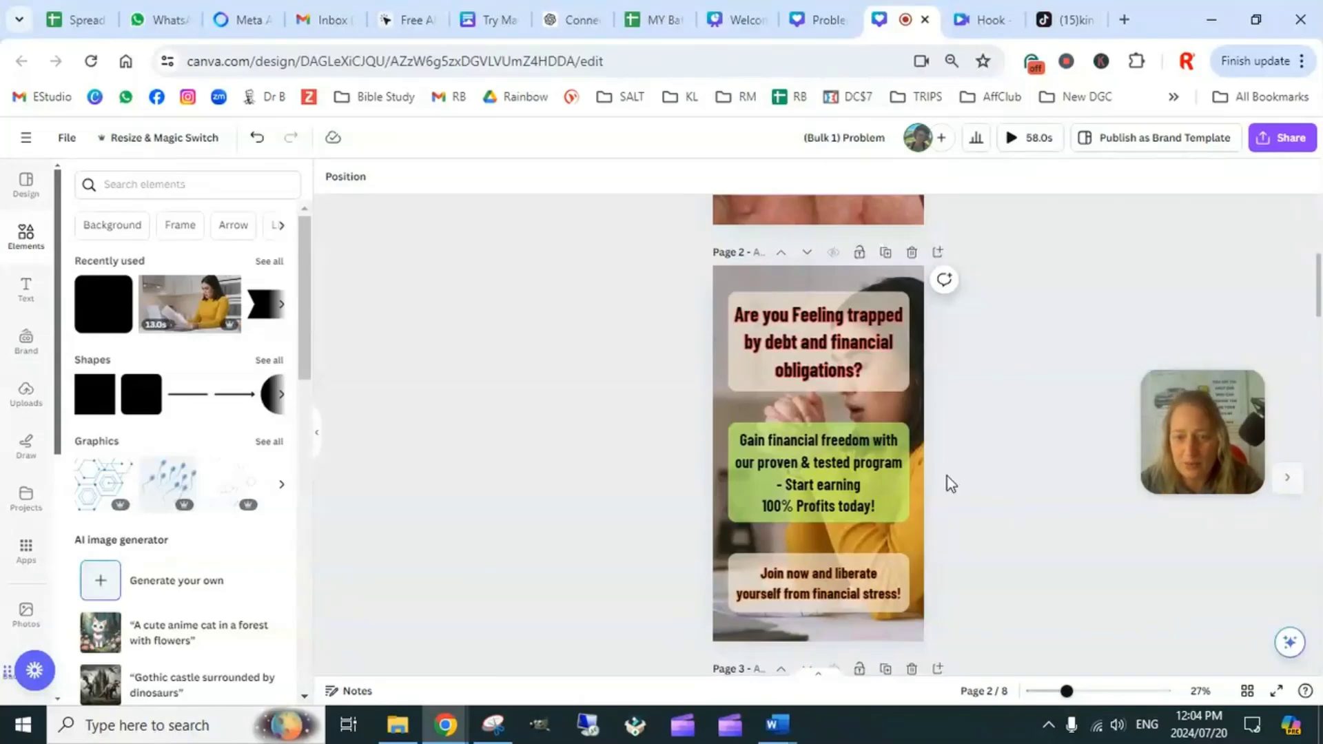
Play page 1's background video and review the text block styling across pages 1 to 3
{"action": "scroll", "coordinate": [925, 486], "scroll_direction": "up", "scroll_amount": 5}
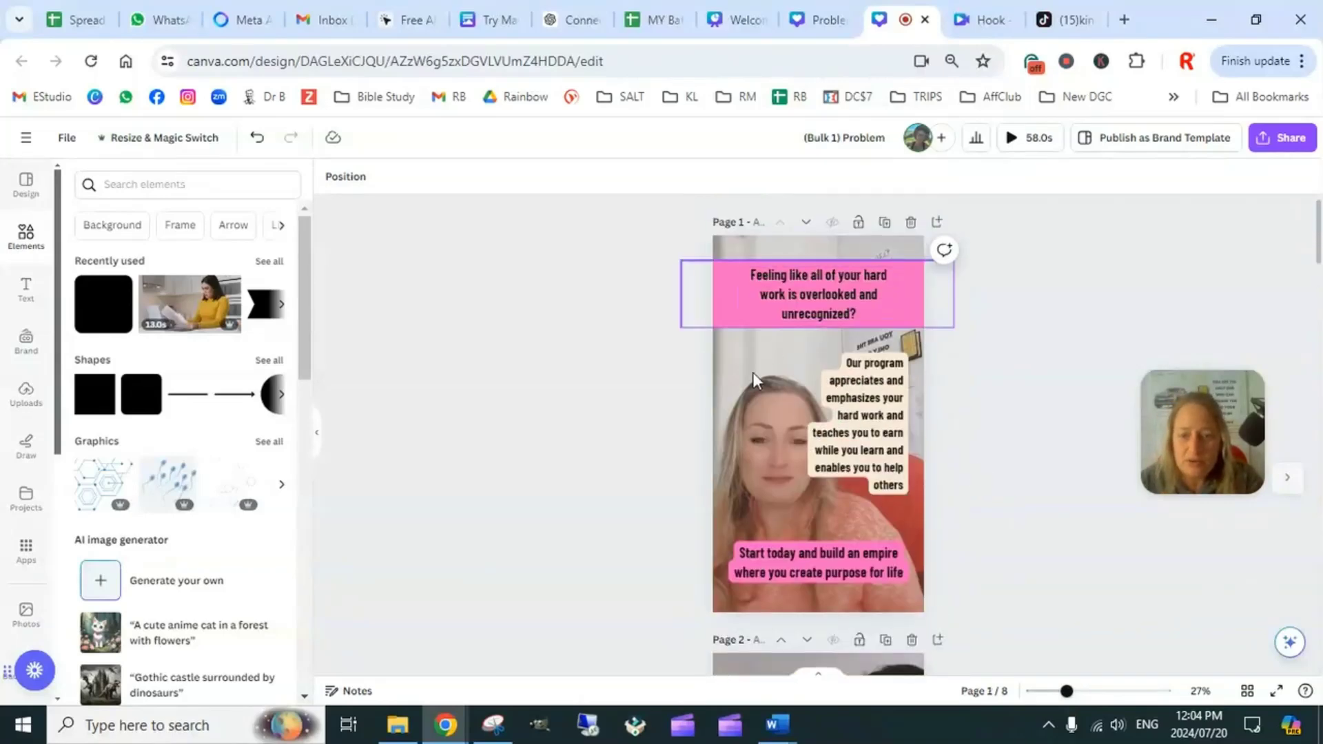
{"action": "left_click", "coordinate": [812, 444]}
{"action": "left_click", "coordinate": [813, 438]}
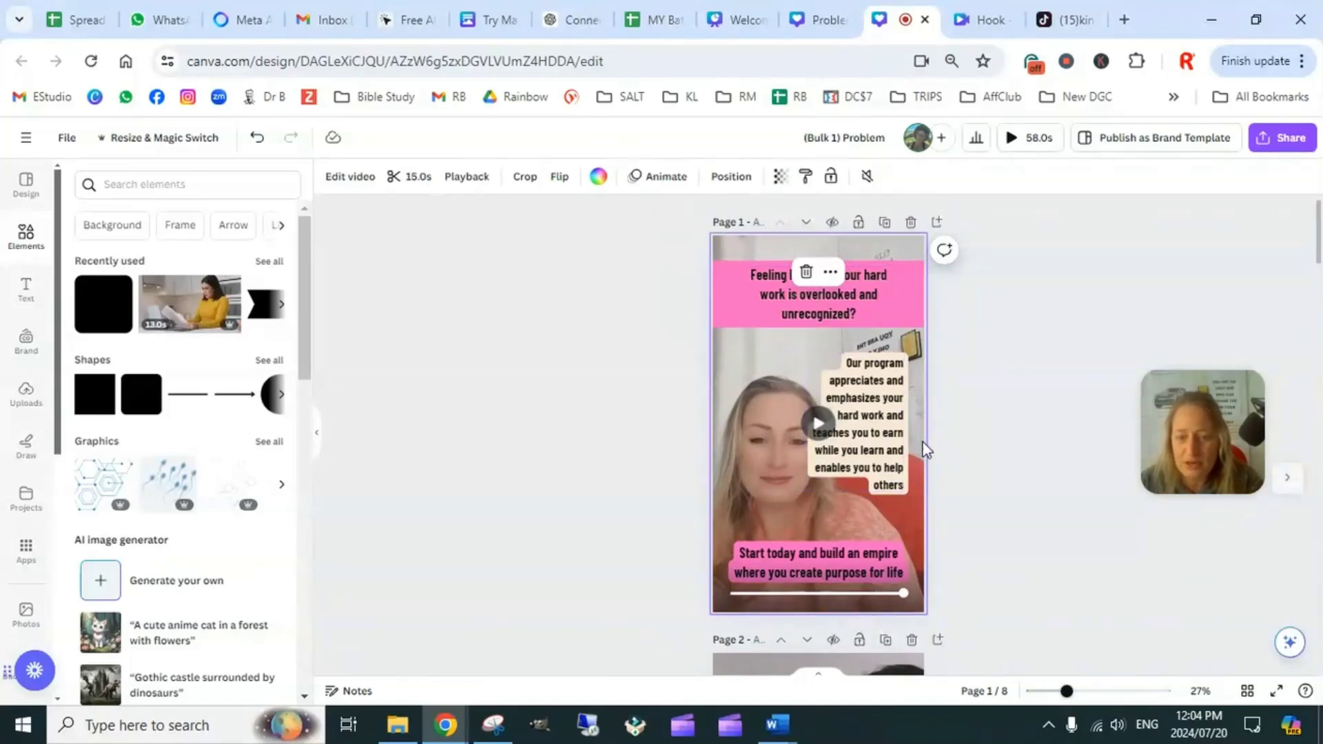
{"action": "left_click", "coordinate": [818, 424]}
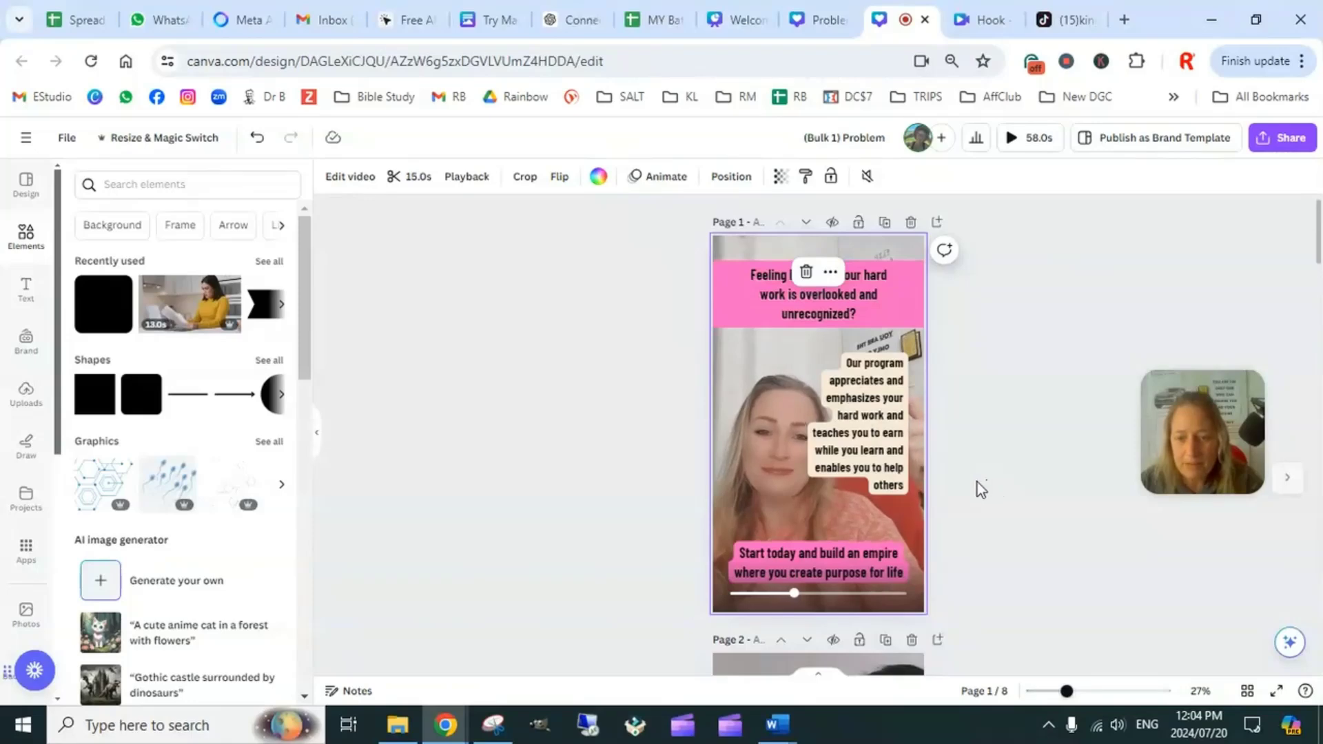
{"action": "scroll", "coordinate": [977, 487], "scroll_direction": "down", "scroll_amount": 5}
{"action": "scroll", "coordinate": [956, 406], "scroll_direction": "up", "scroll_amount": 2}
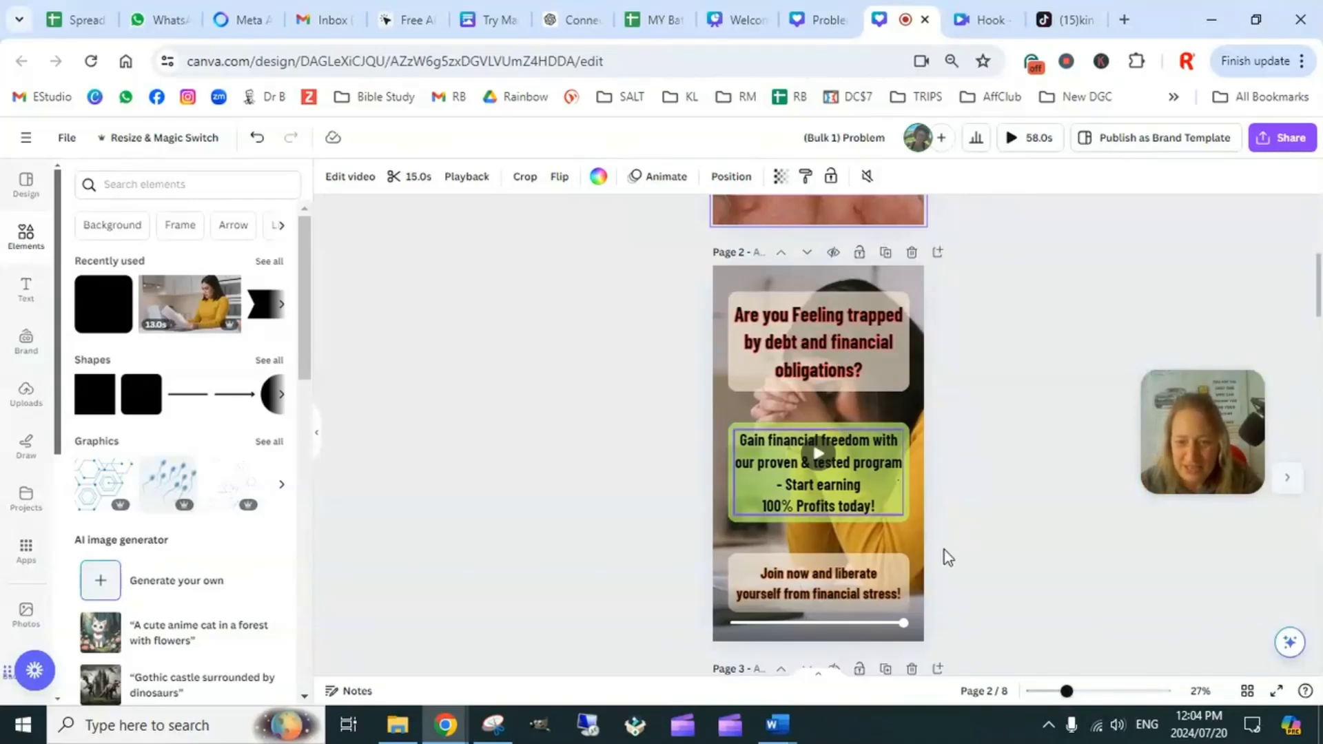
{"action": "scroll", "coordinate": [947, 548], "scroll_direction": "down", "scroll_amount": 5}
{"action": "scroll", "coordinate": [960, 539], "scroll_direction": "down", "scroll_amount": 2}
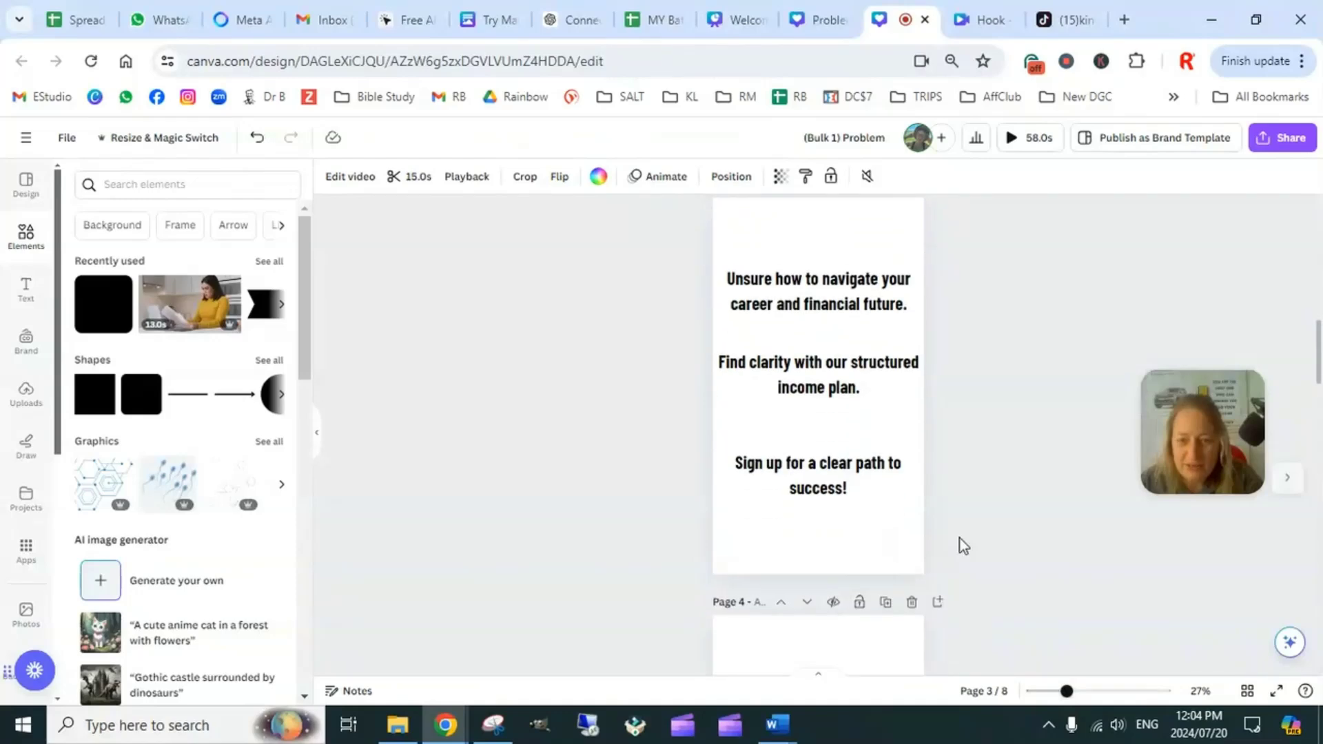
{"action": "scroll", "coordinate": [961, 532], "scroll_direction": "up", "scroll_amount": 2}
{"action": "scroll", "coordinate": [940, 546], "scroll_direction": "down", "scroll_amount": 2}
{"action": "scroll", "coordinate": [930, 557], "scroll_direction": "up", "scroll_amount": 2}
Search the photo library for "income plan" to find a background for page 3
{"action": "left_click", "coordinate": [845, 606]}
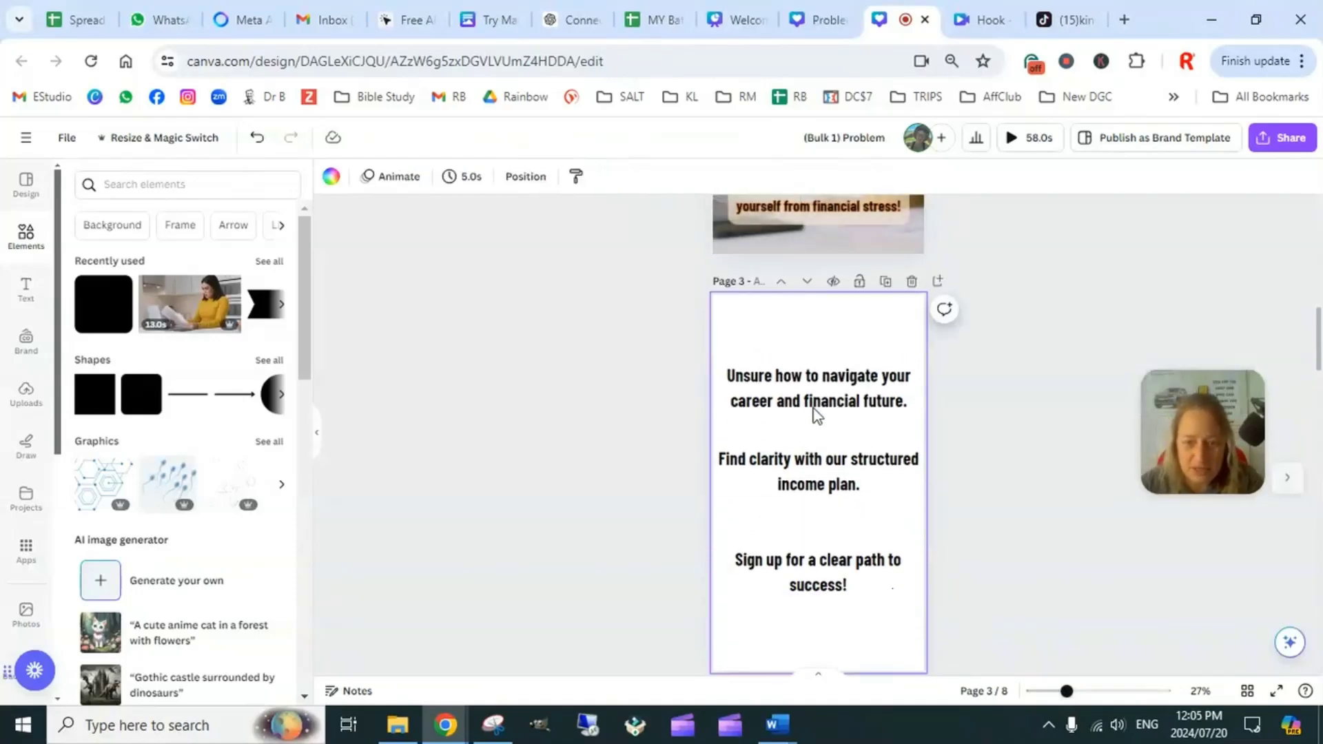
{"action": "left_click", "coordinate": [799, 404]}
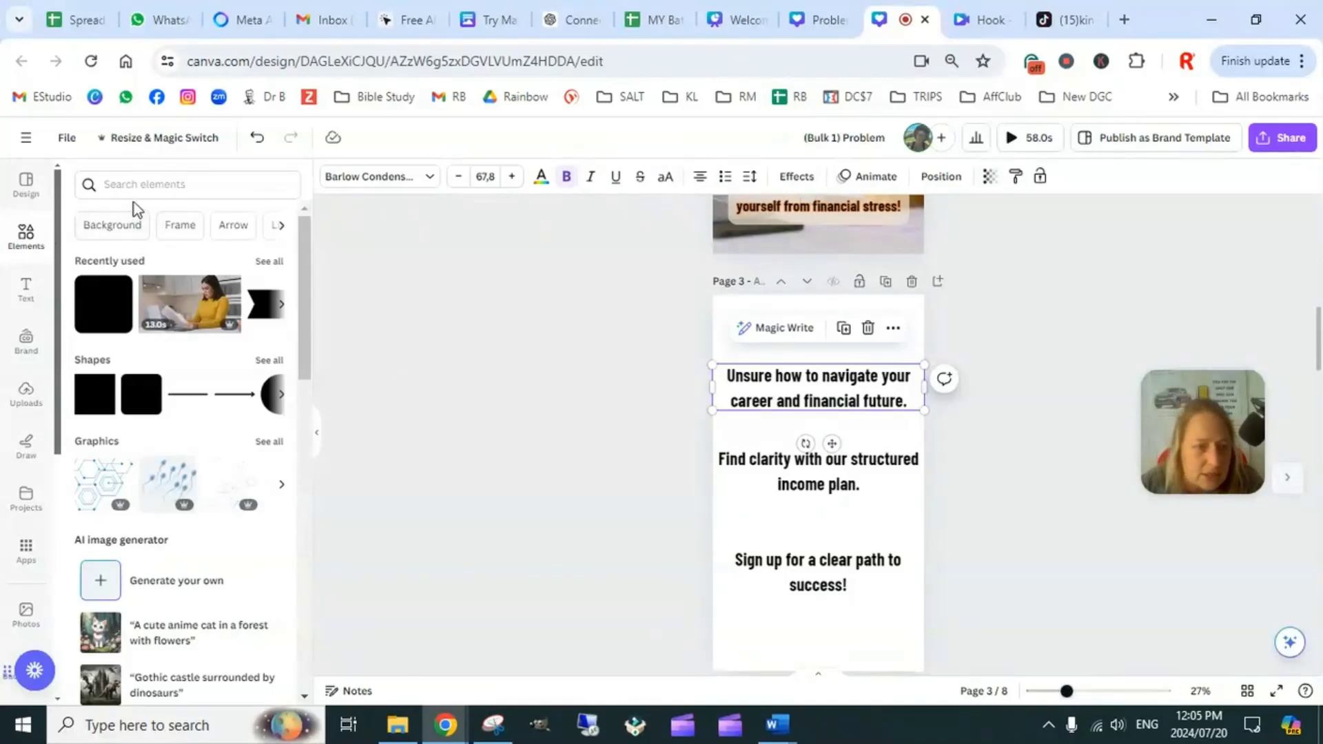
{"action": "left_click", "coordinate": [27, 241]}
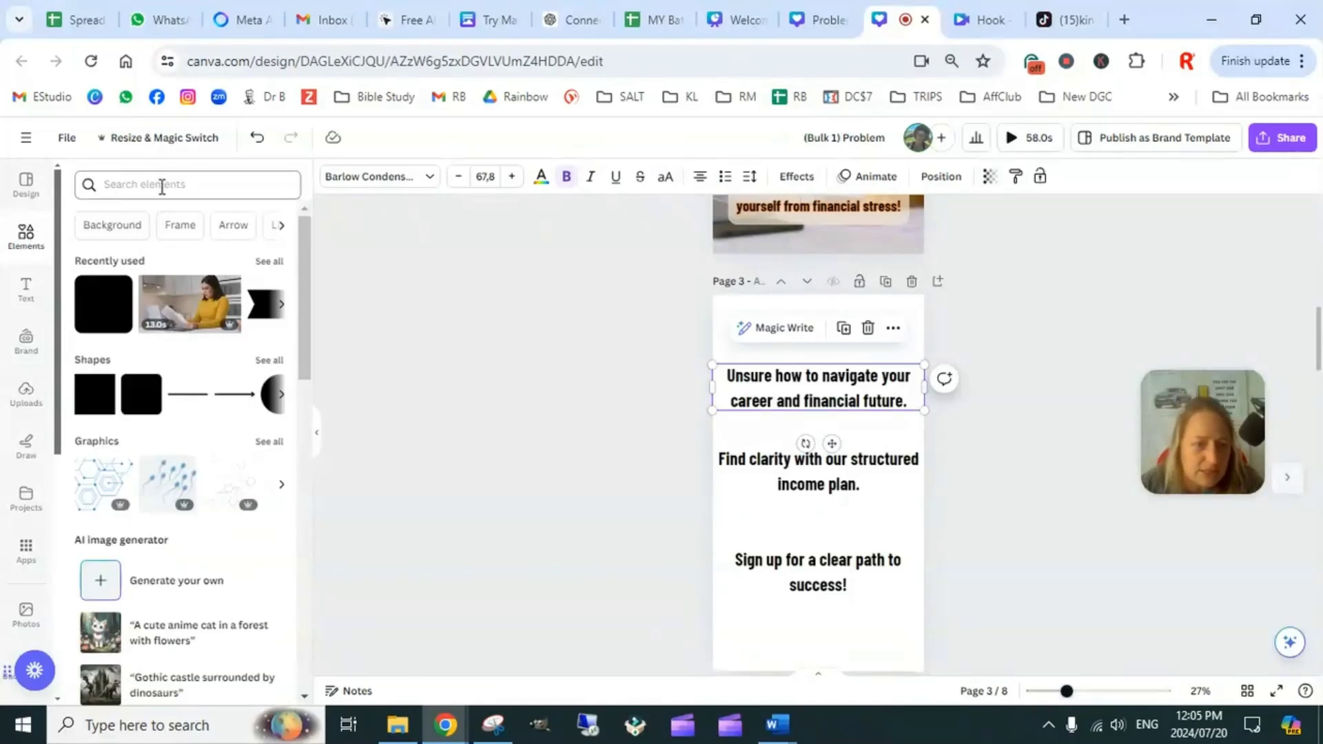
{"action": "scroll", "coordinate": [184, 511], "scroll_direction": "down", "scroll_amount": 5}
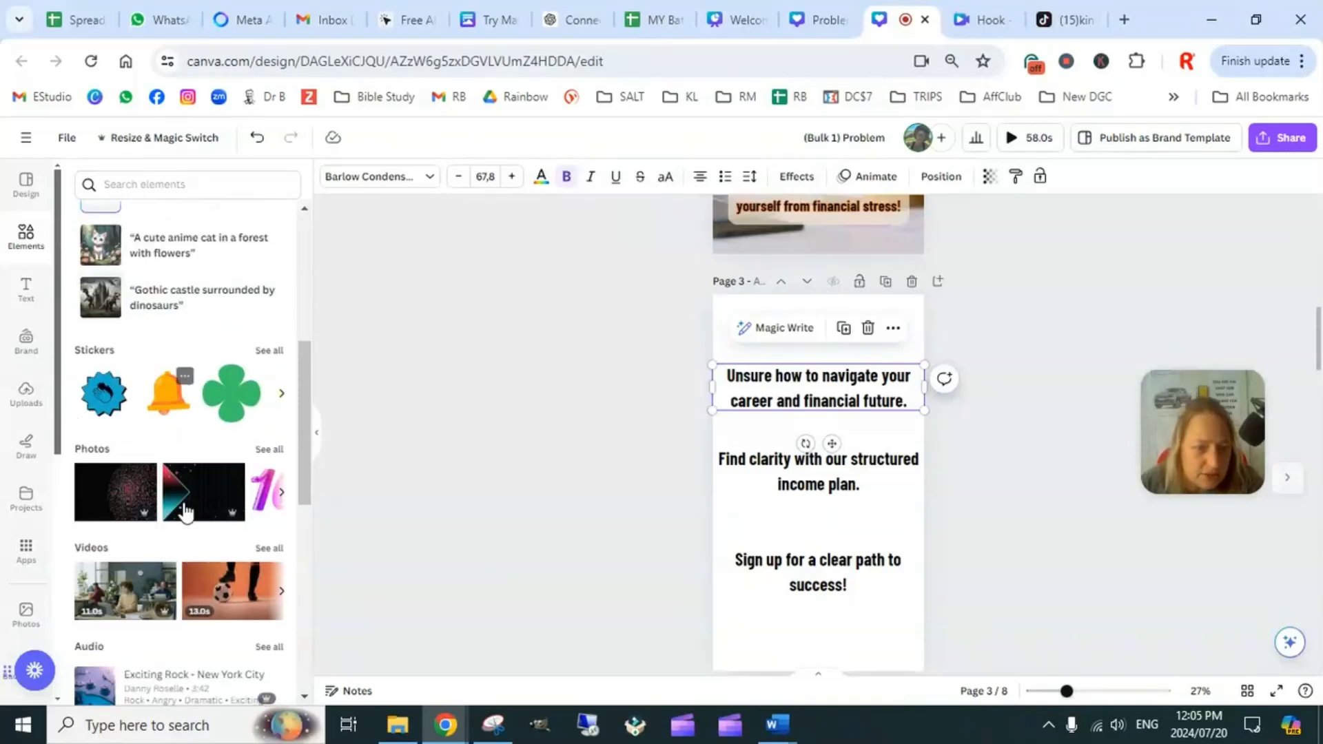
{"action": "left_click", "coordinate": [268, 449]}
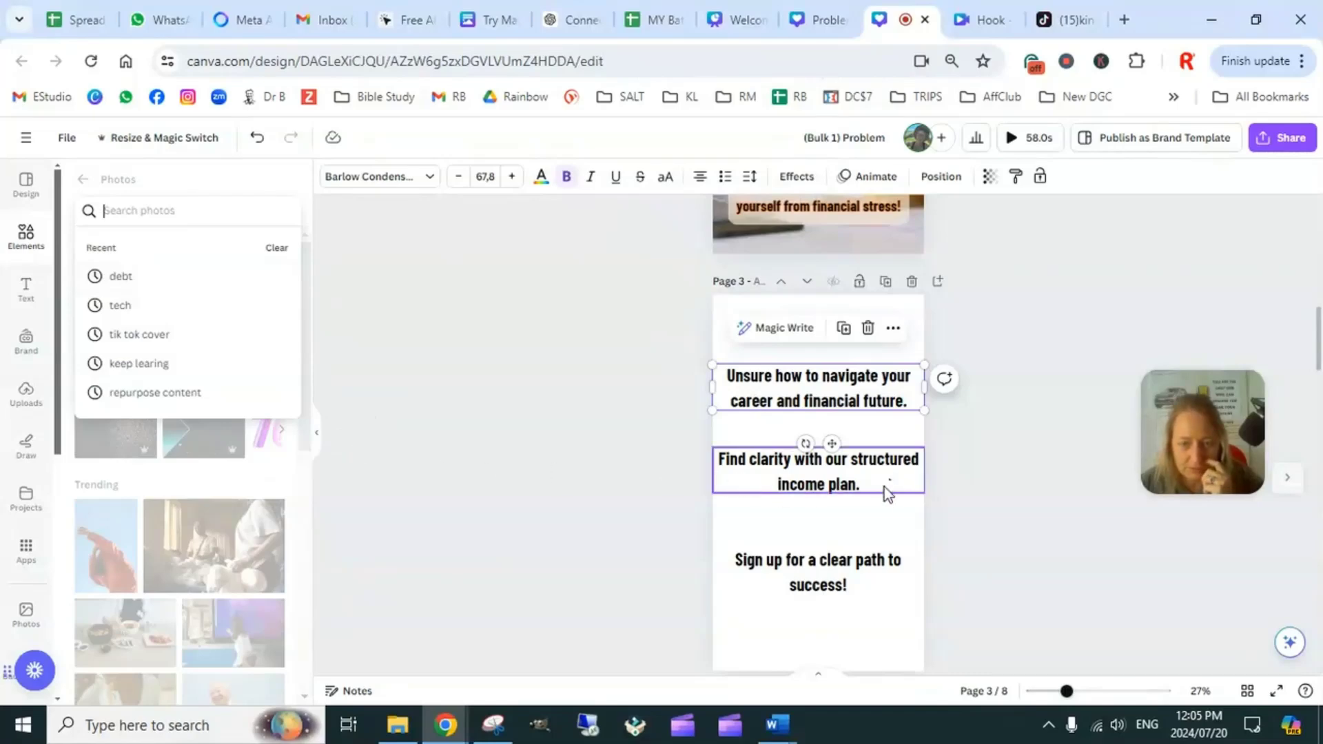
{"action": "left_click", "coordinate": [110, 211]}
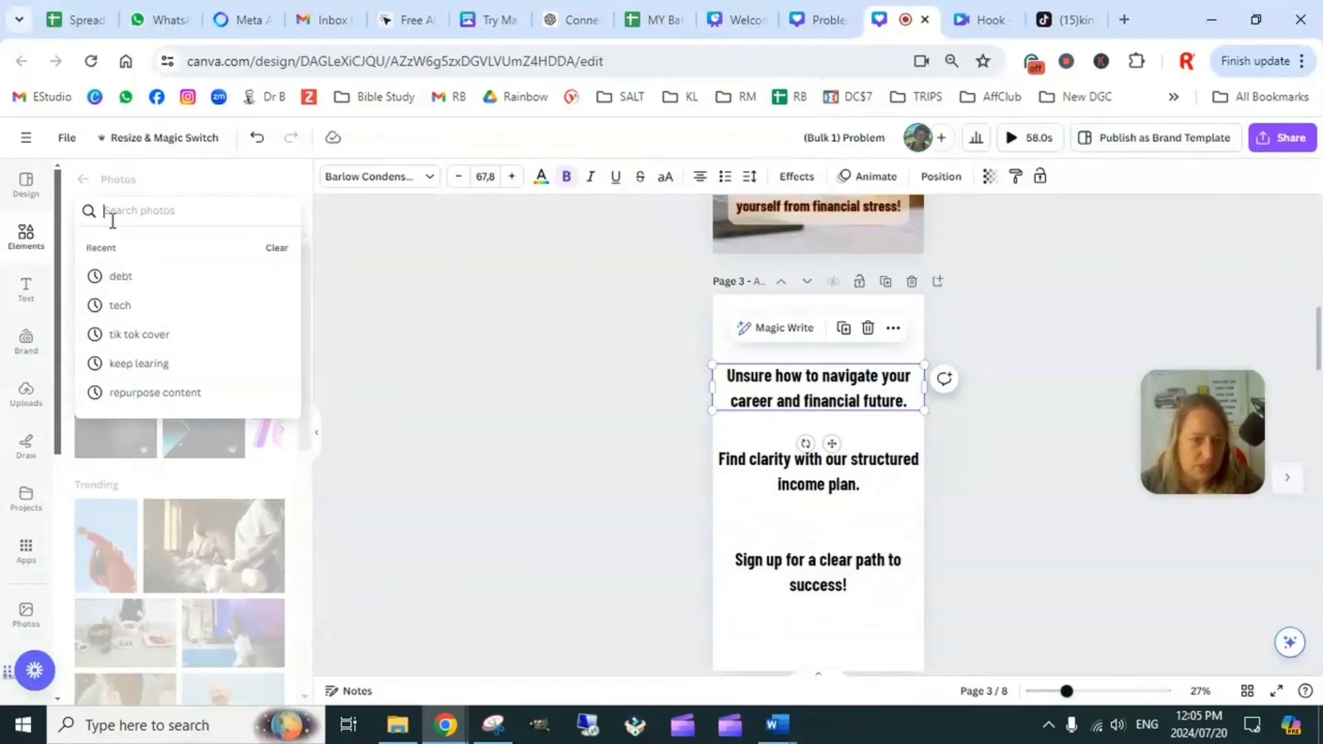
{"action": "type", "text": "income plan"}
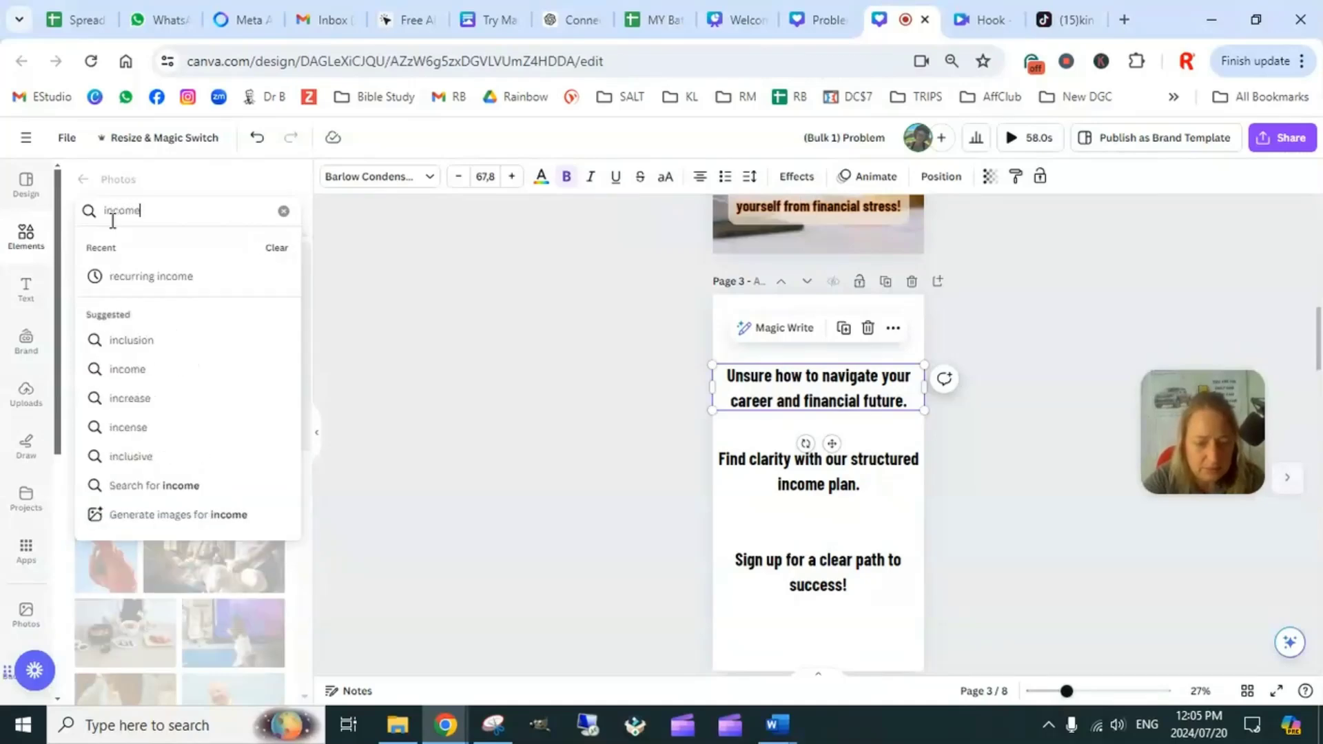
{"action": "key", "text": "Return"}
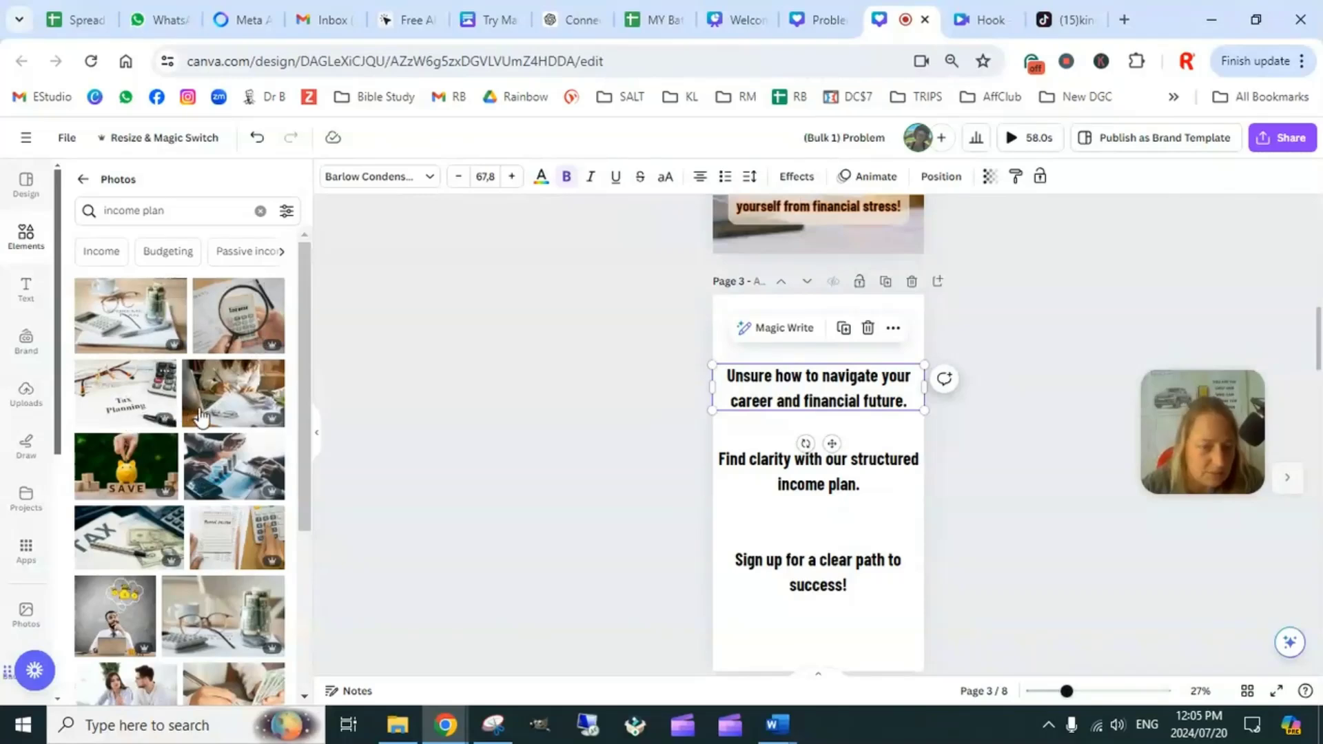
Insert the "passive income" word-cloud photo with the red coffee cup on page 3 and set it as the page background
{"action": "scroll", "coordinate": [179, 482], "scroll_direction": "down", "scroll_amount": 3}
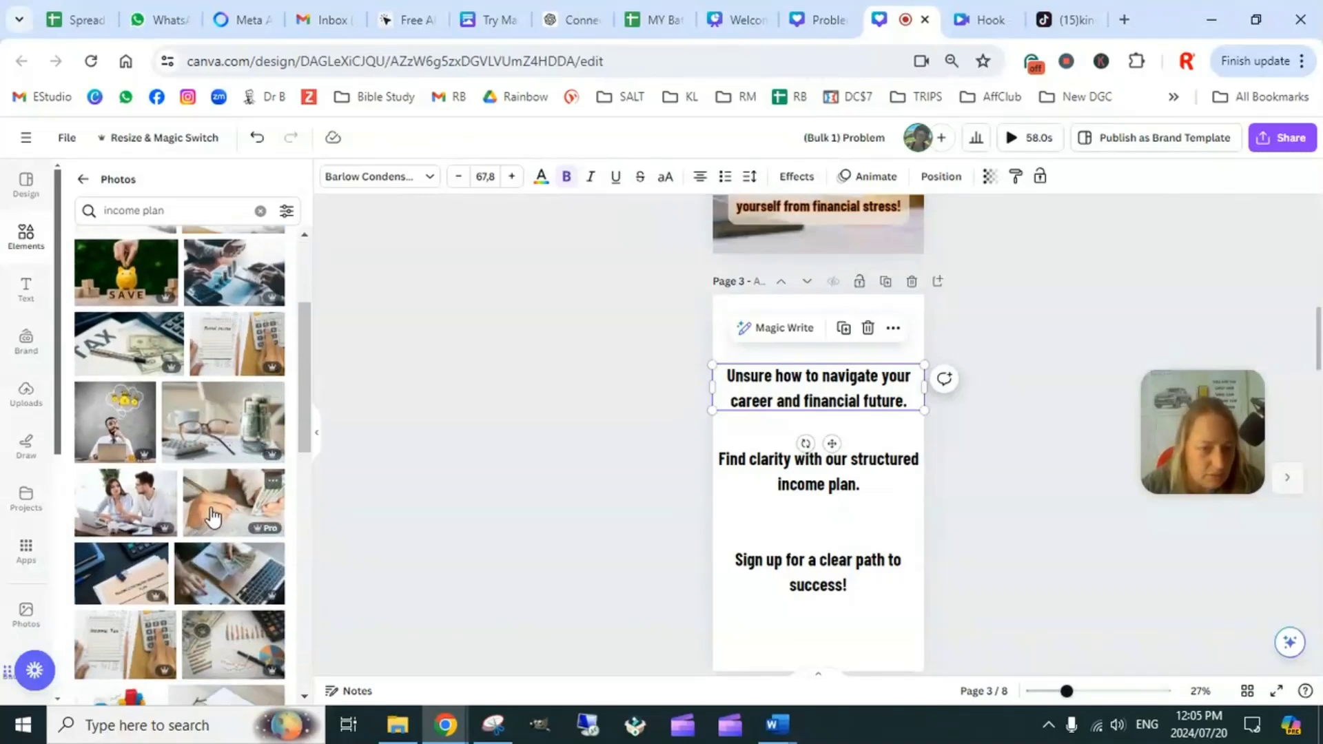
{"action": "scroll", "coordinate": [213, 524], "scroll_direction": "down", "scroll_amount": 5}
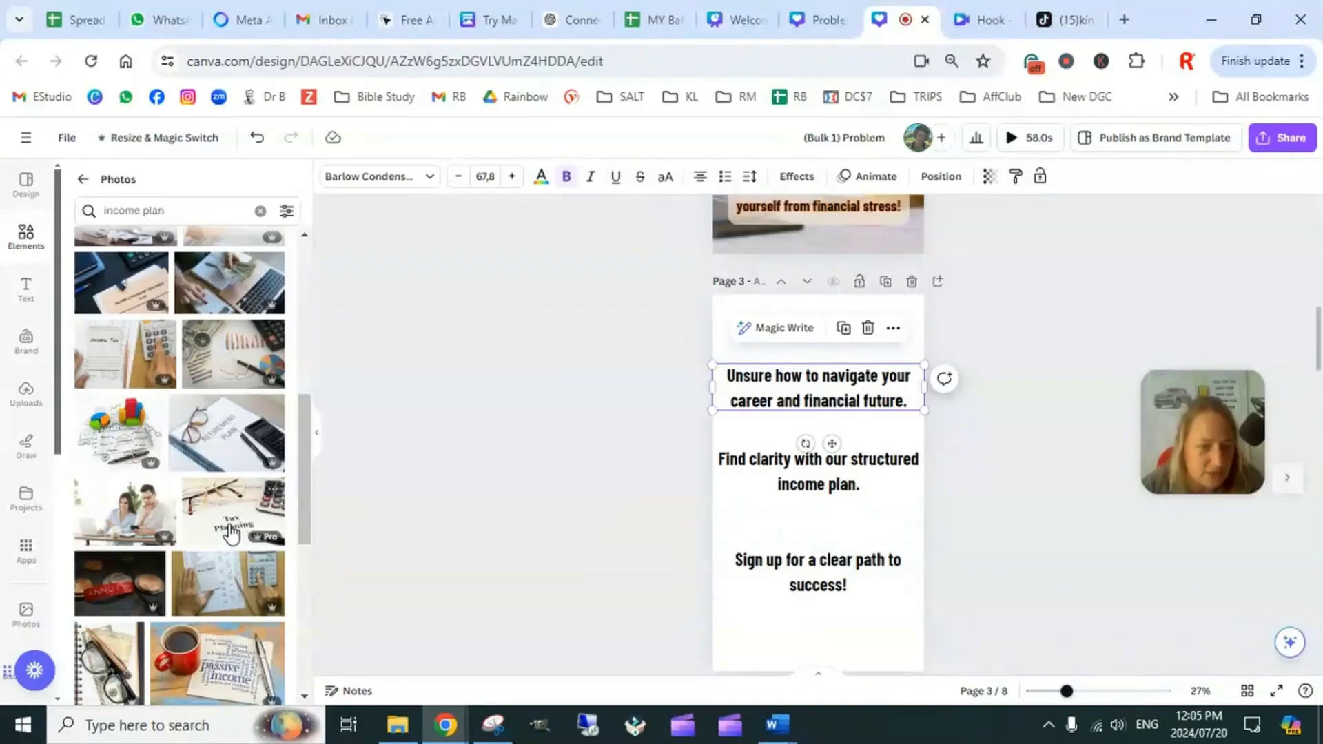
{"action": "scroll", "coordinate": [230, 538], "scroll_direction": "down", "scroll_amount": 3}
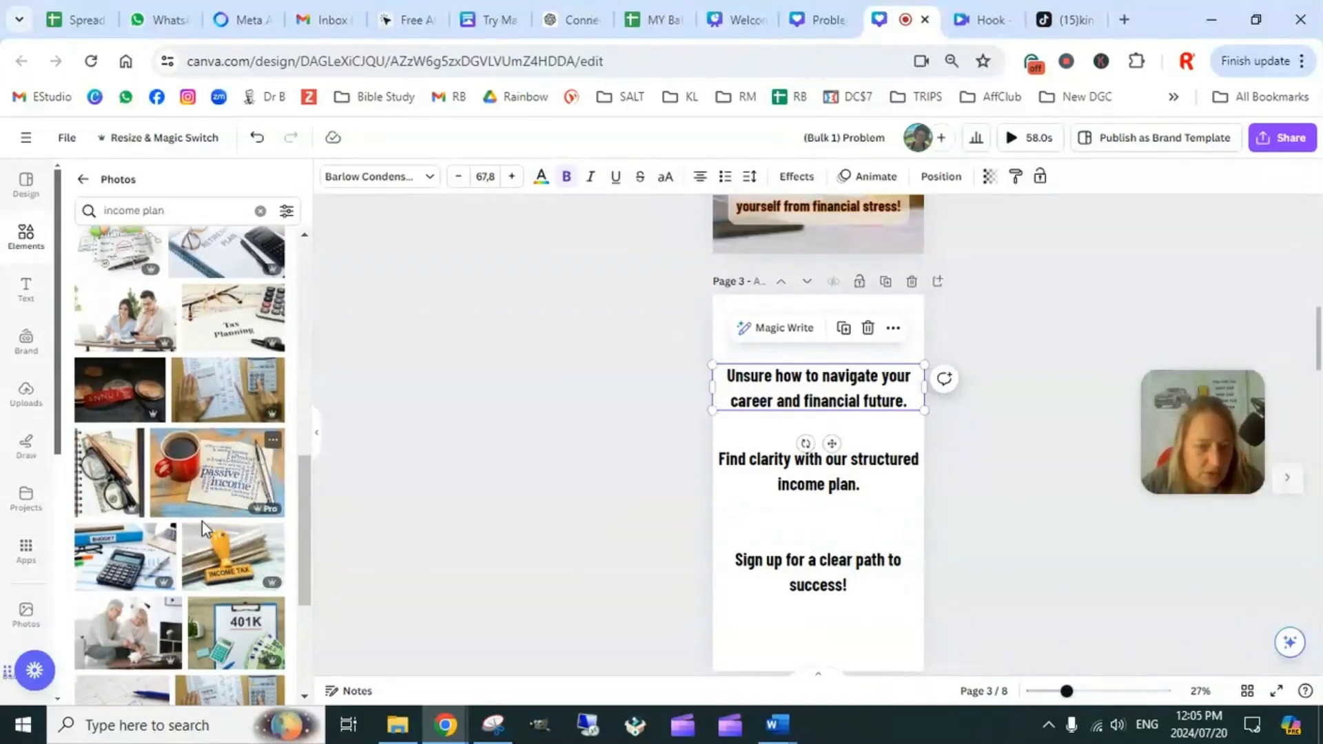
{"action": "left_click", "coordinate": [210, 475]}
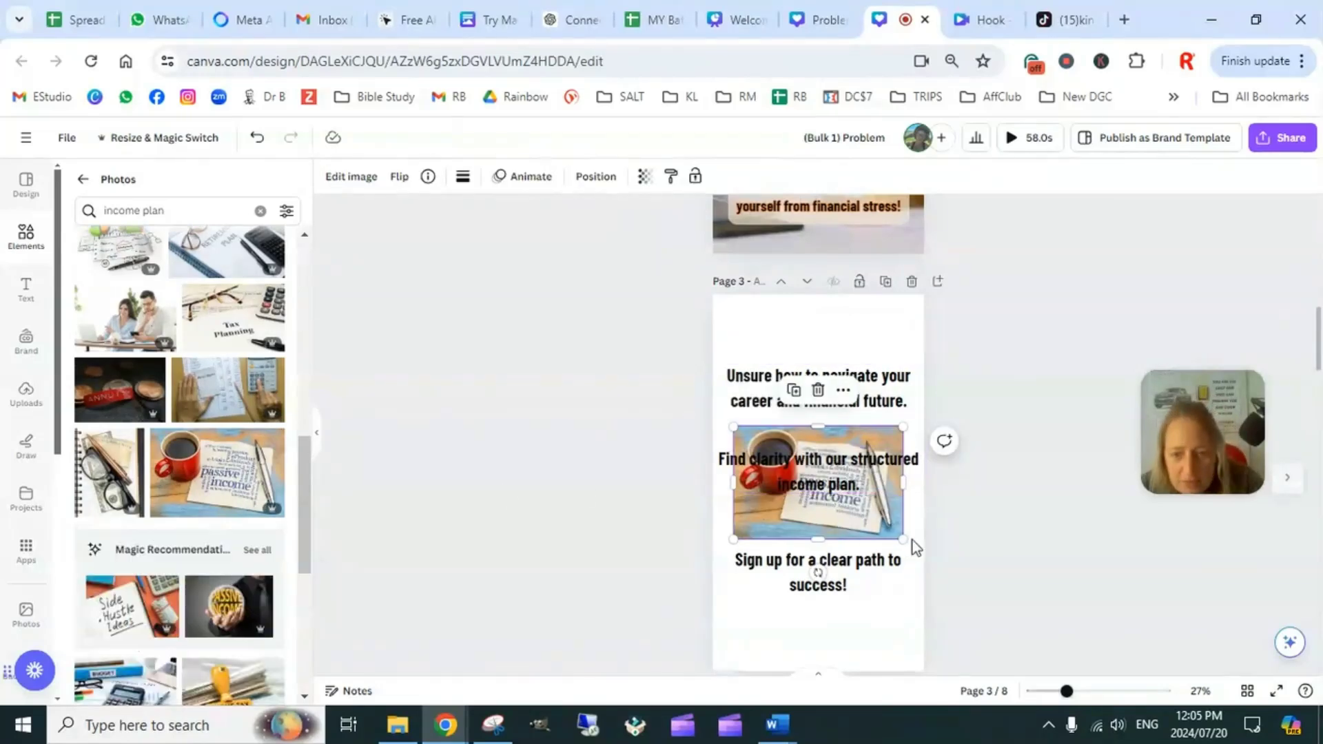
{"action": "right_click", "coordinate": [859, 519]}
{"action": "left_click", "coordinate": [954, 650]}
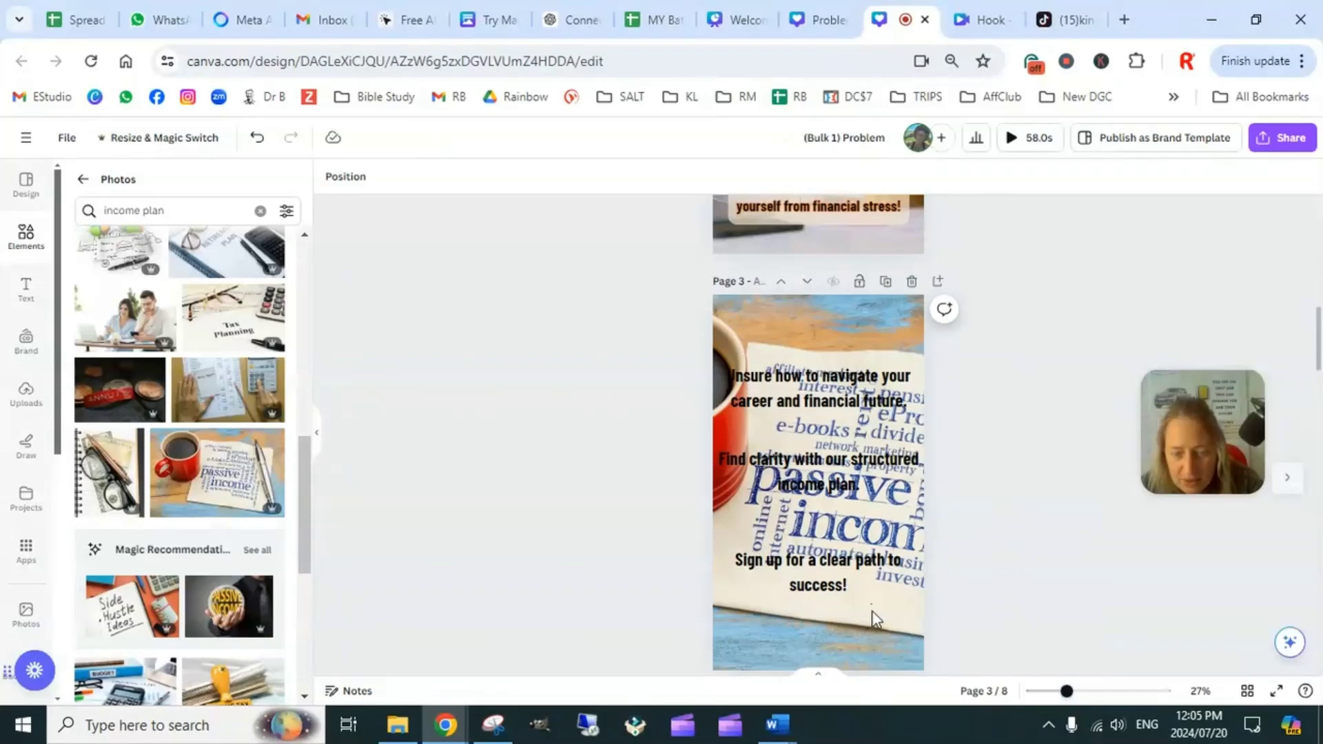
Check the original Problem template design, return to the bulk ad design and leave page 3's background image crop unchanged
{"action": "left_click", "coordinate": [854, 606]}
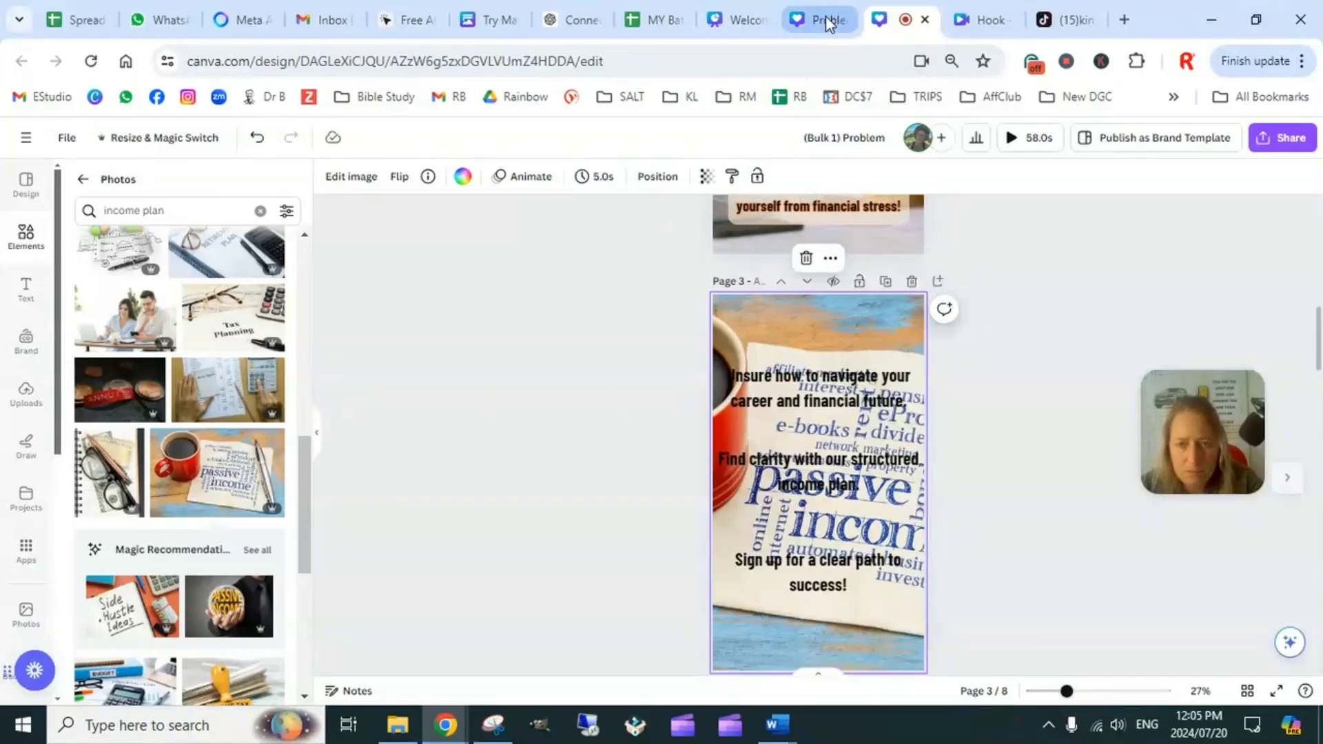
{"action": "key", "text": "ctrl+shift+Tab"}
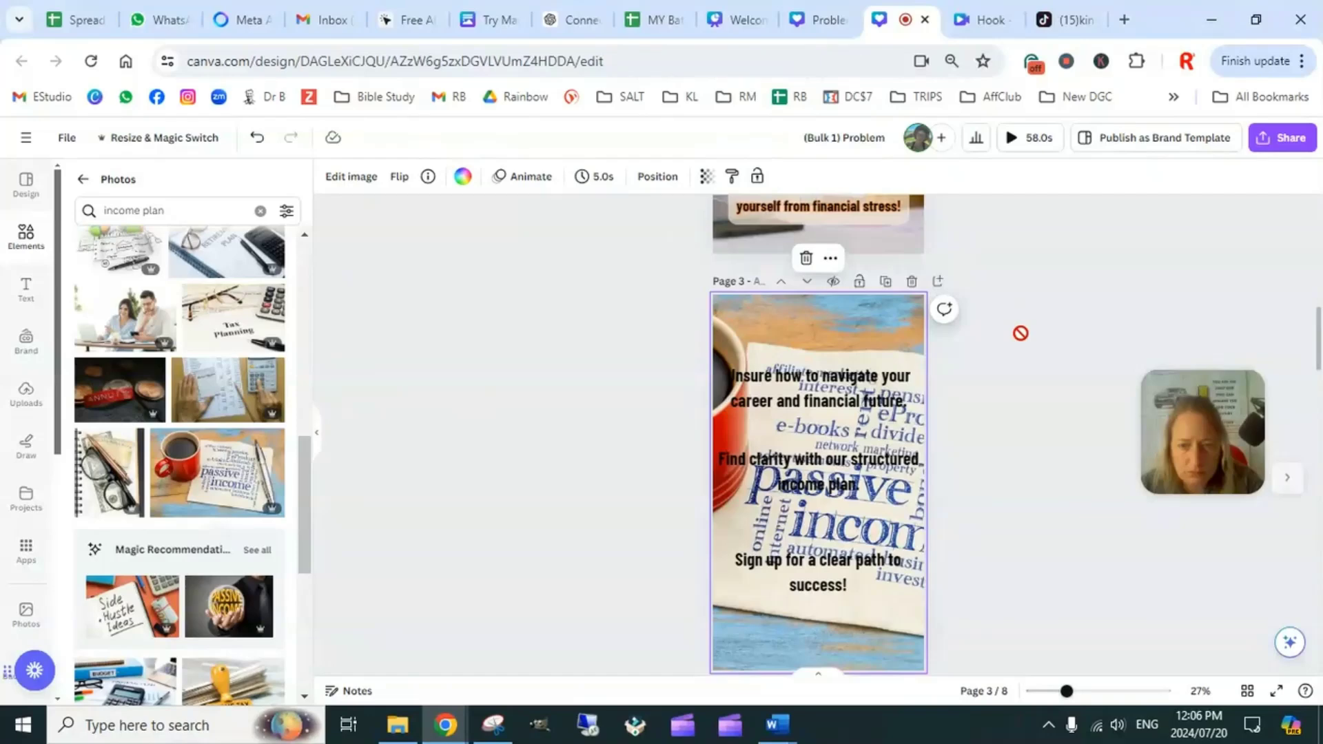
{"action": "key", "text": "ctrl+shift+Tab"}
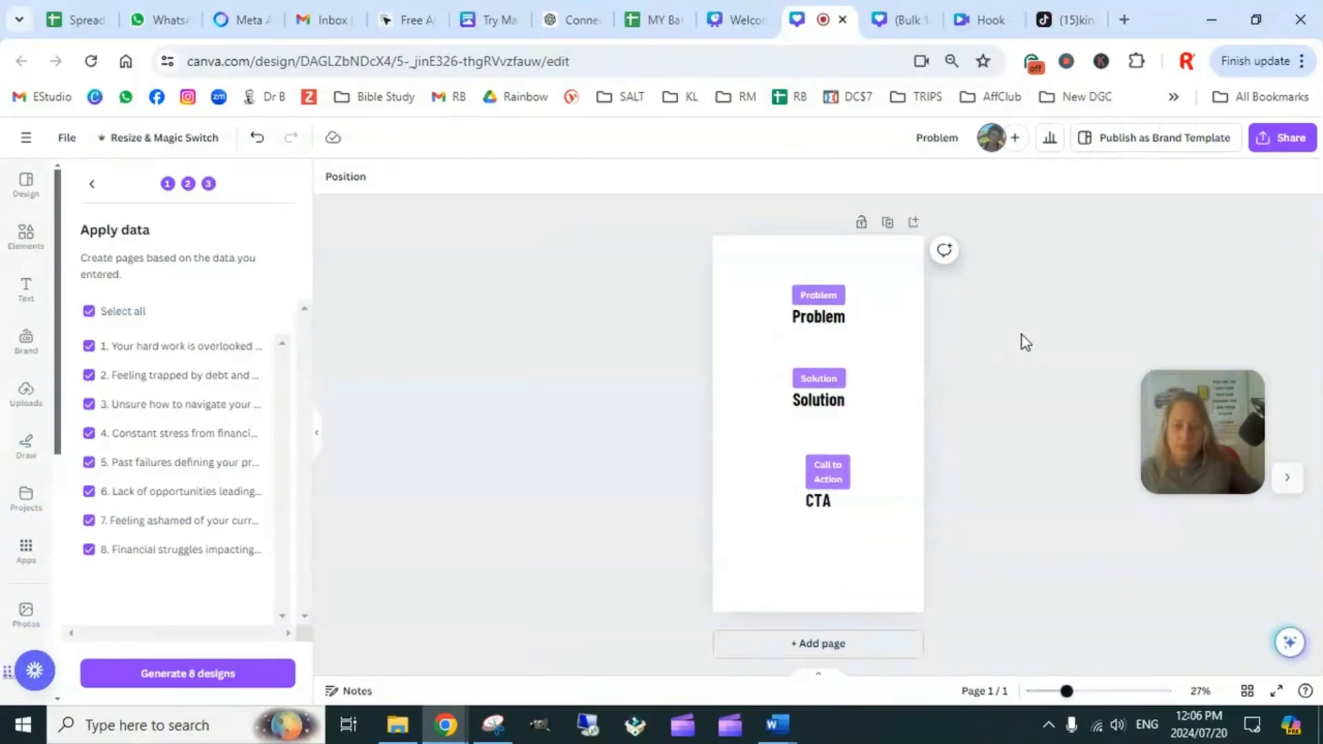
{"action": "left_click", "coordinate": [896, 19]}
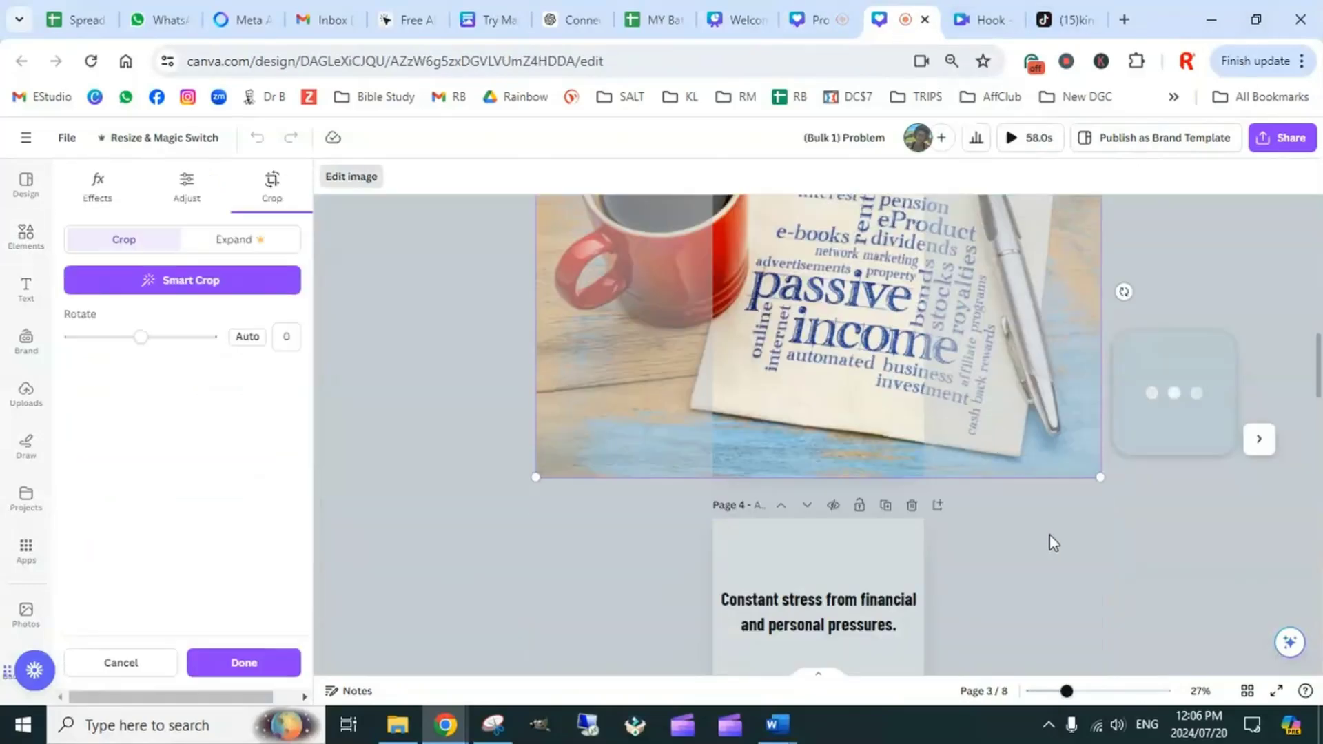
{"action": "left_click", "coordinate": [1040, 441]}
{"action": "scroll", "coordinate": [1011, 476], "scroll_direction": "up", "scroll_amount": 3}
{"action": "scroll", "coordinate": [1010, 475], "scroll_direction": "down", "scroll_amount": 2}
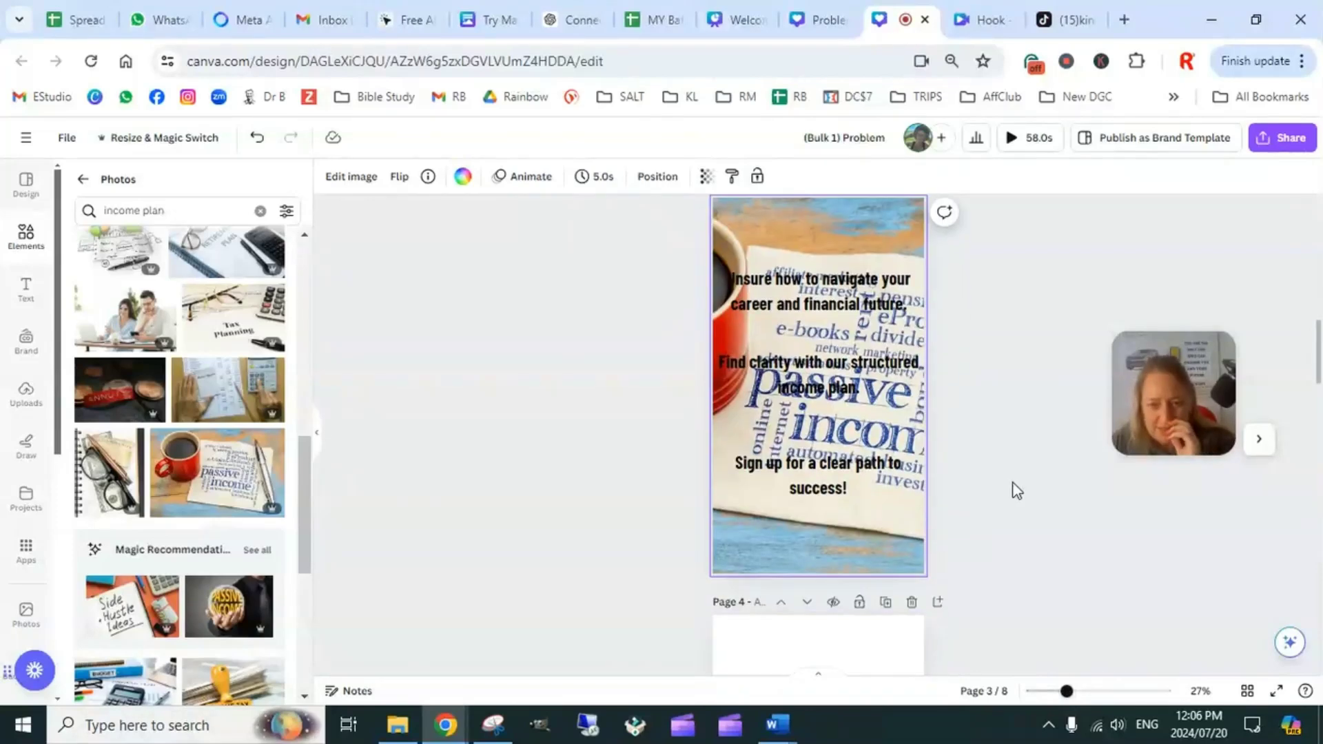
{"action": "scroll", "coordinate": [995, 488], "scroll_direction": "up", "scroll_amount": 2}
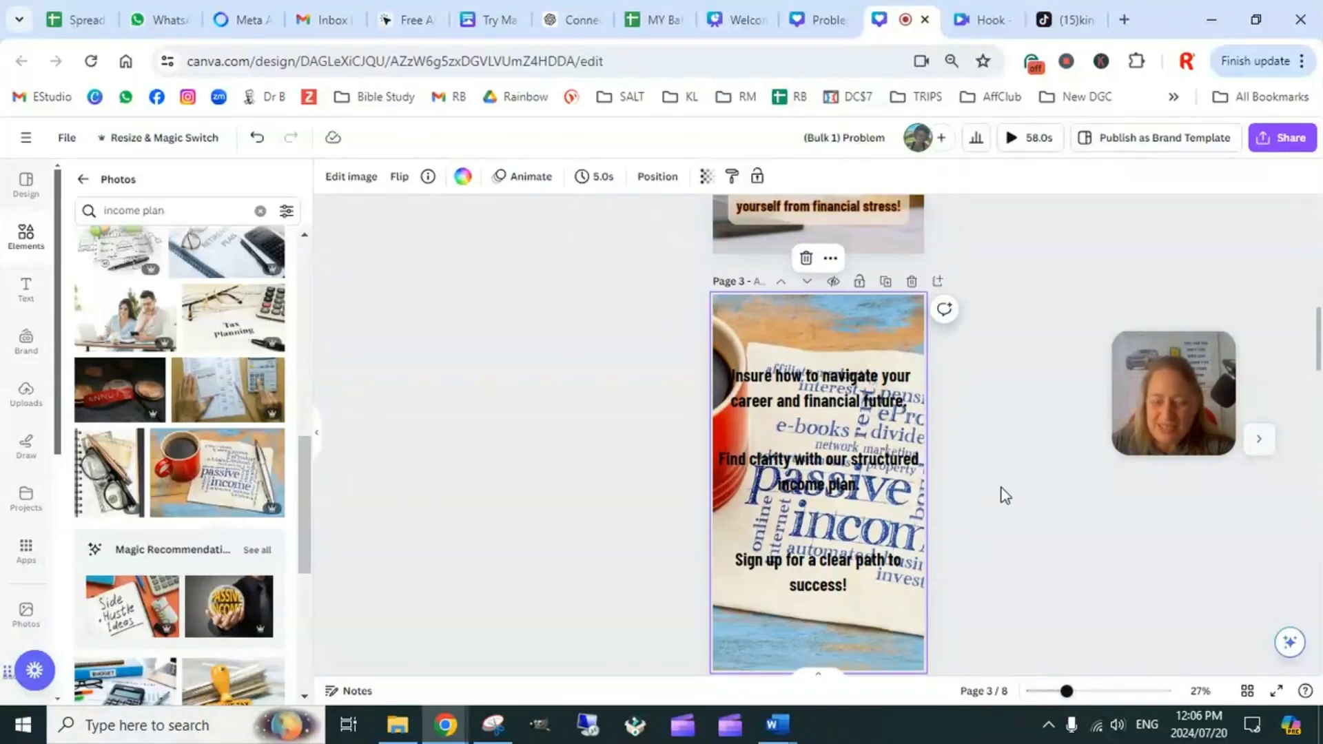
Narrow page 3's three text boxes from their left edges to clear the red cup, making the "Unsure how to navigate" box about 921 wide
{"action": "scroll", "coordinate": [1001, 493], "scroll_direction": "down", "scroll_amount": 2}
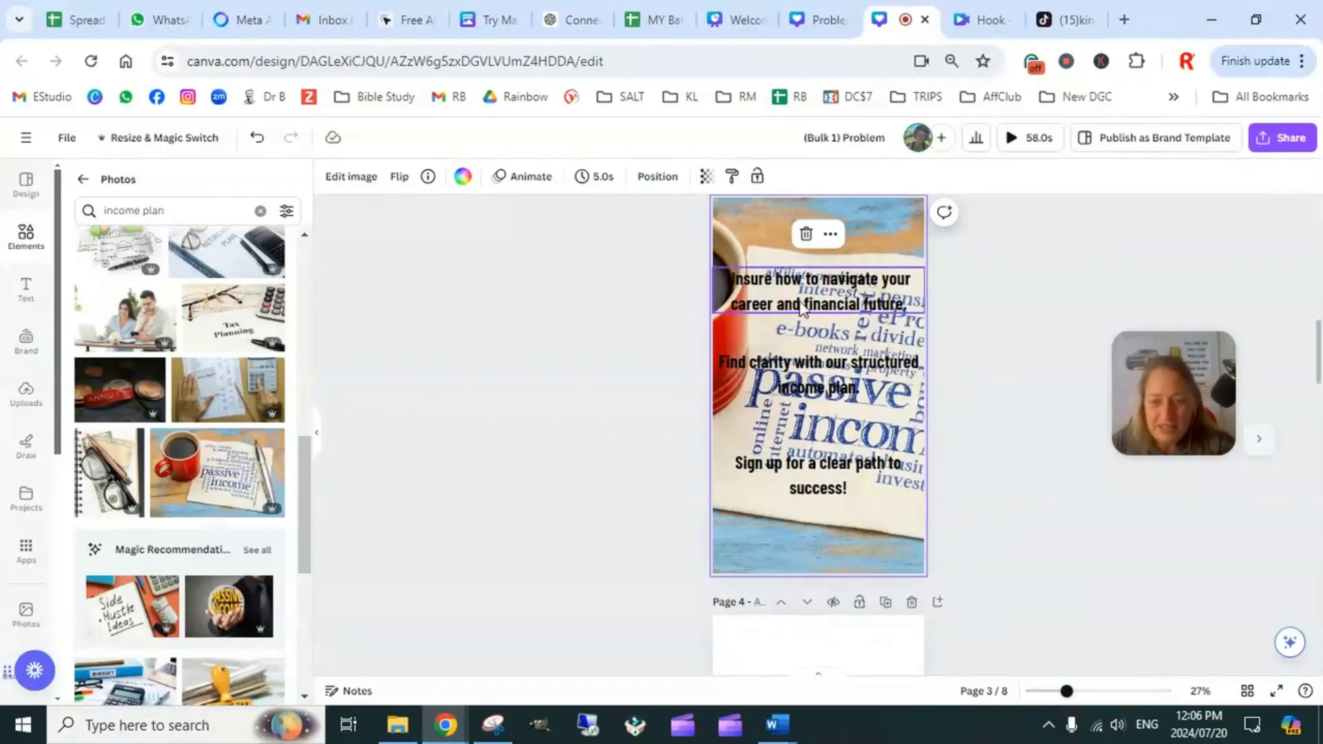
{"action": "left_click", "coordinate": [735, 301]}
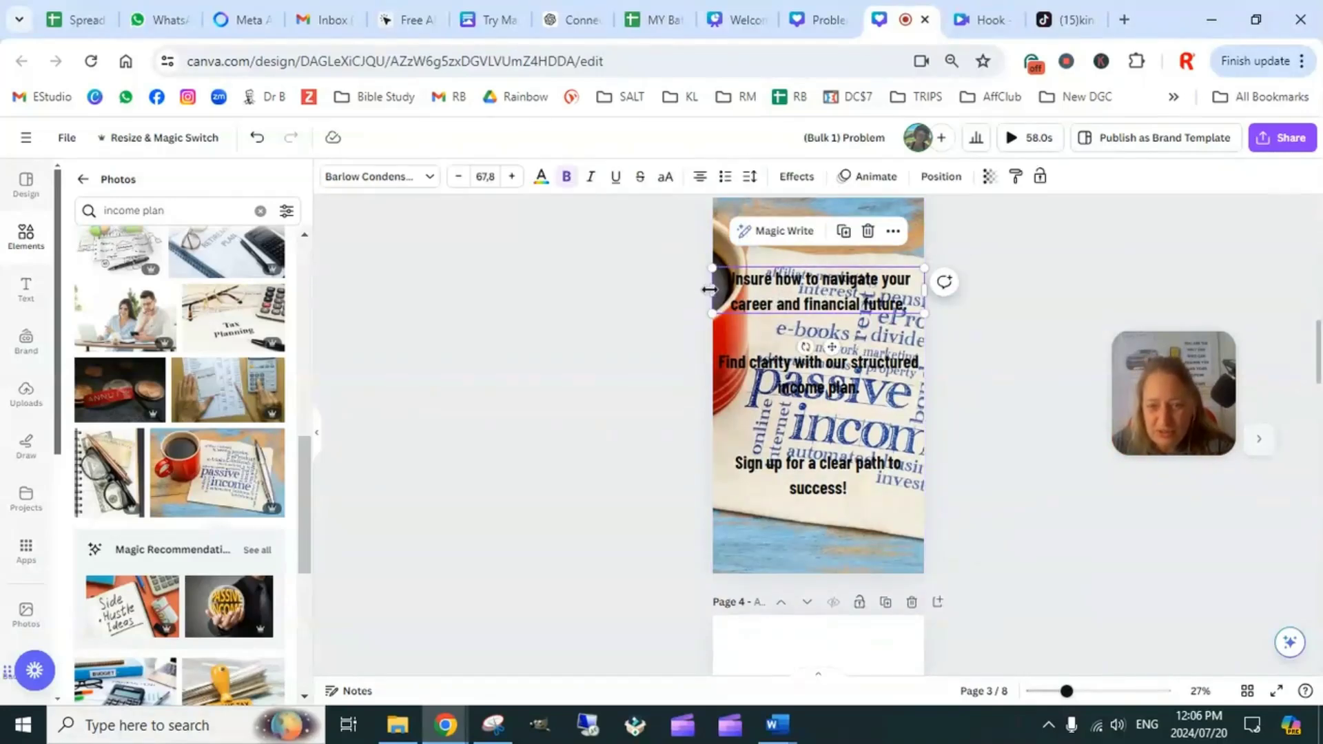
{"action": "left_click_drag", "start_coordinate": [708, 287], "coordinate": [740, 288]}
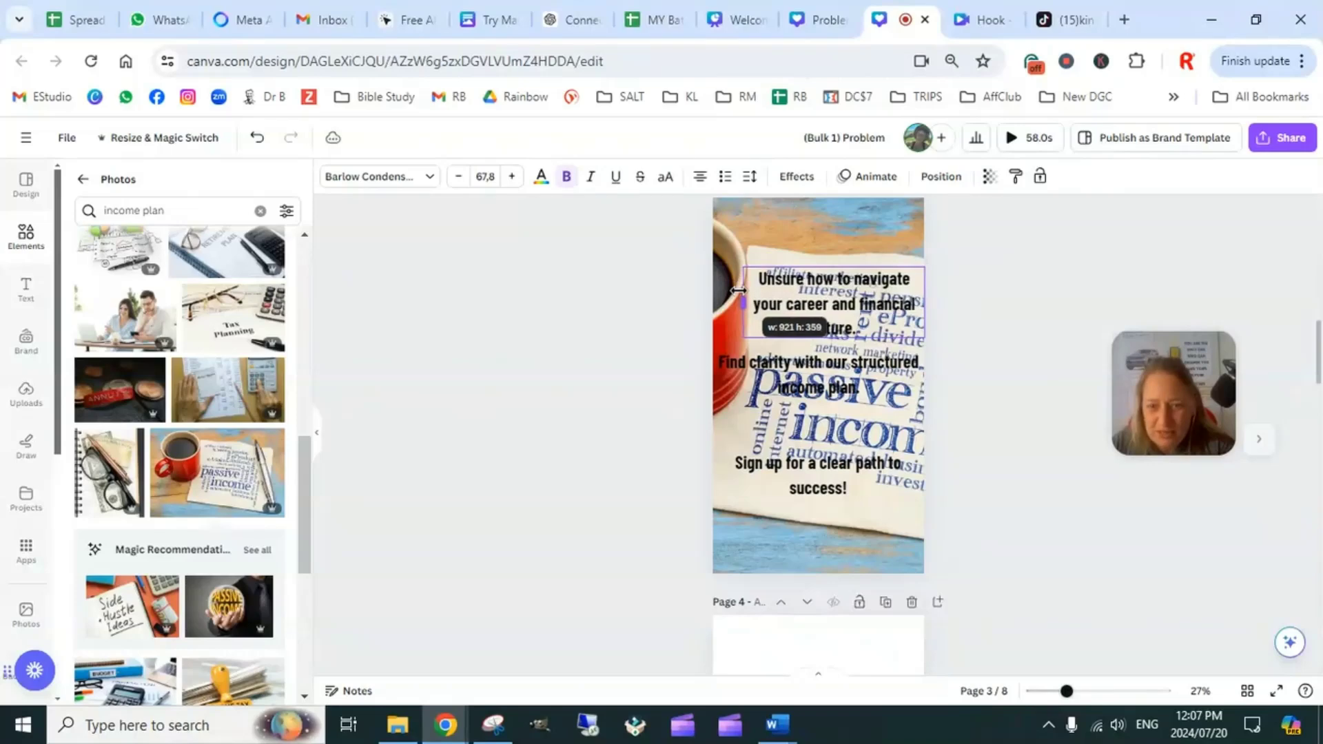
{"action": "left_click", "coordinate": [862, 354]}
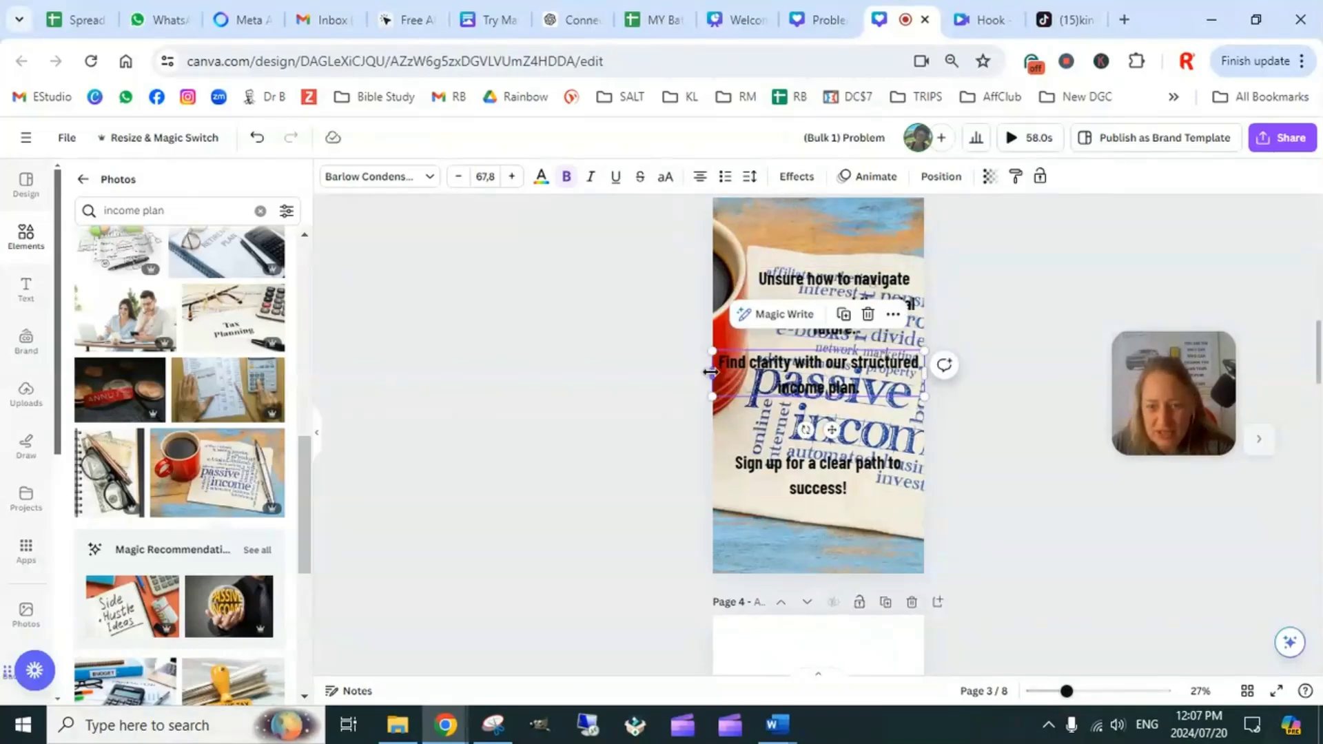
{"action": "left_click_drag", "start_coordinate": [715, 373], "coordinate": [743, 372]}
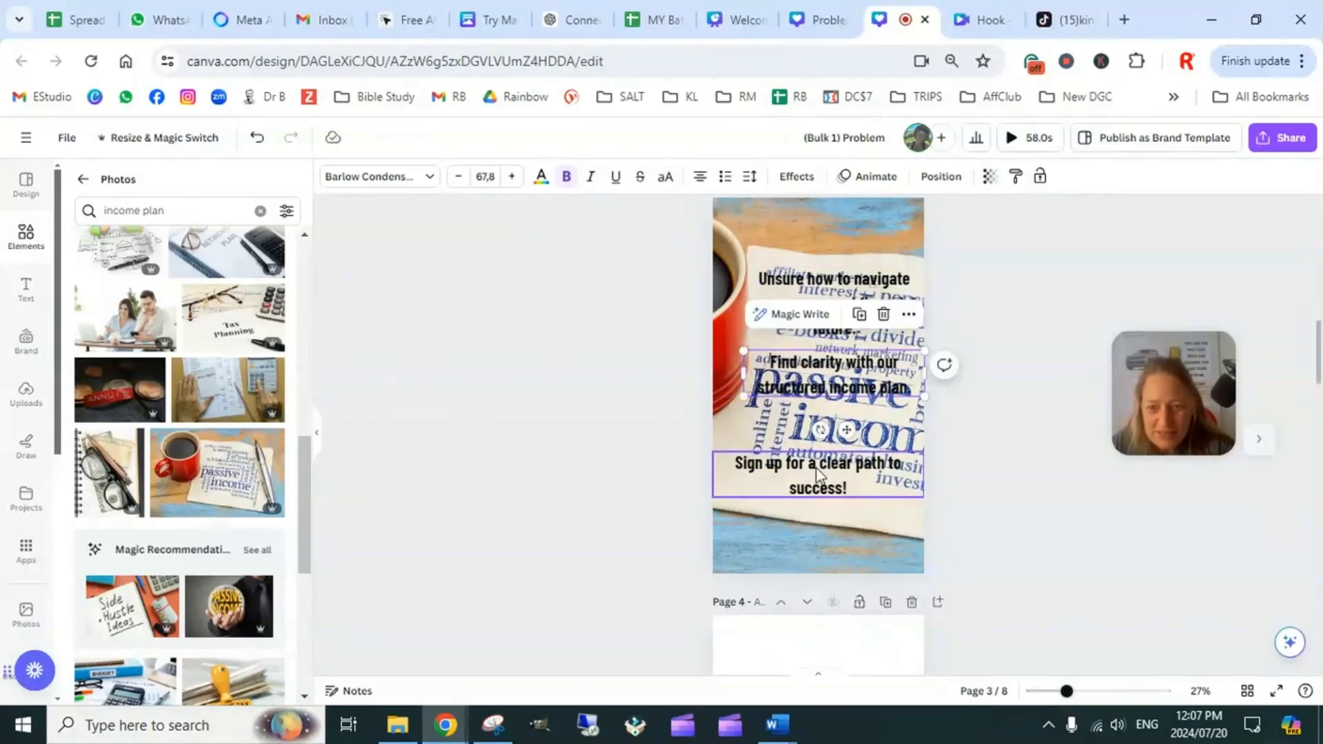
{"action": "left_click", "coordinate": [815, 472]}
{"action": "left_click_drag", "start_coordinate": [711, 475], "coordinate": [758, 475]}
{"action": "left_click", "coordinate": [973, 370]}
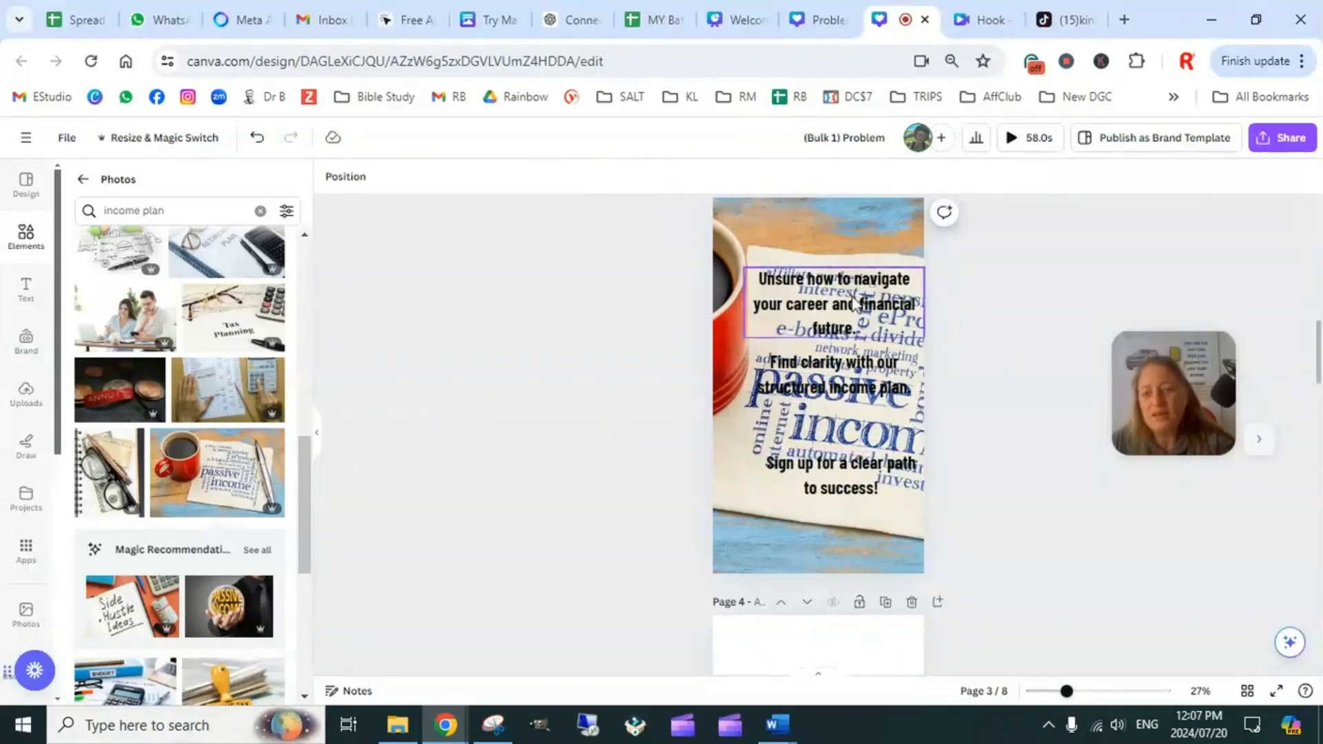
Centre page 3's three text boxes horizontally on the page
{"action": "left_click_drag", "start_coordinate": [853, 297], "coordinate": [836, 289]}
{"action": "left_click", "coordinate": [866, 359]}
{"action": "left_click_drag", "start_coordinate": [866, 359], "coordinate": [857, 363]}
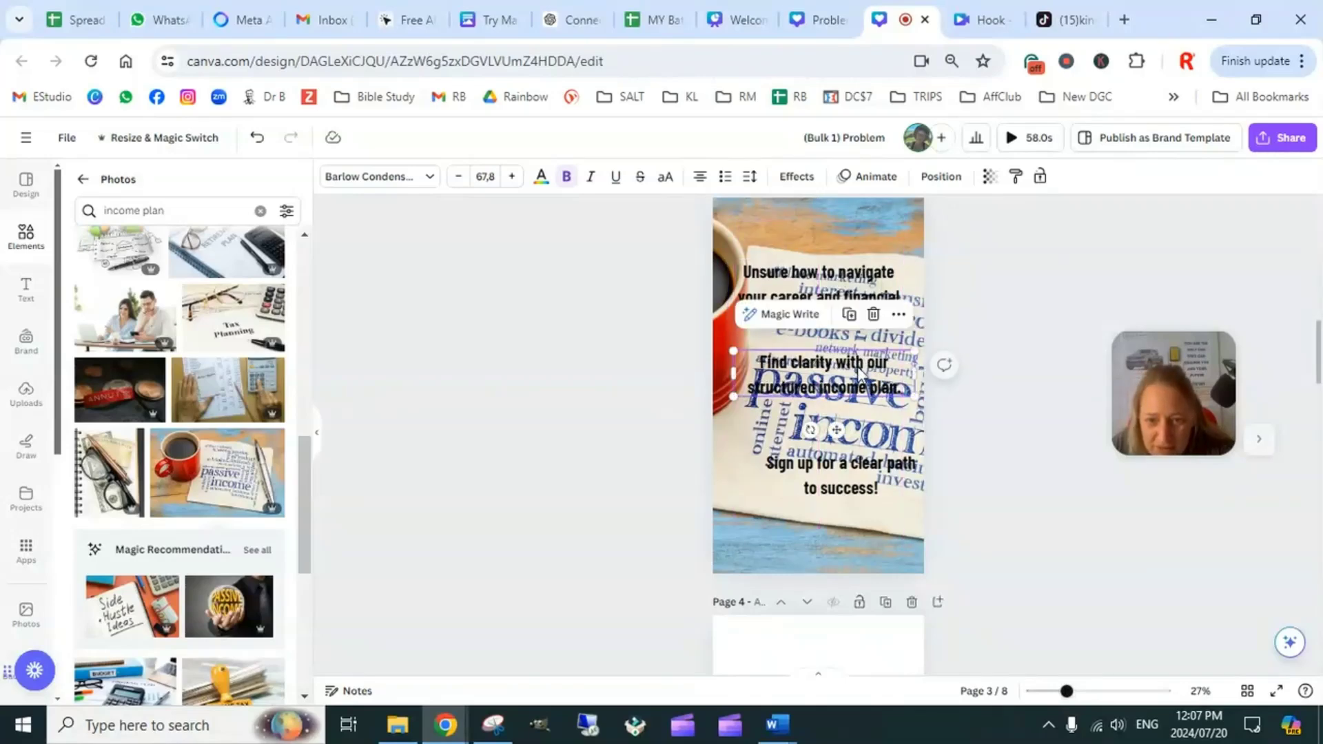
{"action": "left_click", "coordinate": [933, 185]}
{"action": "left_click", "coordinate": [229, 338]}
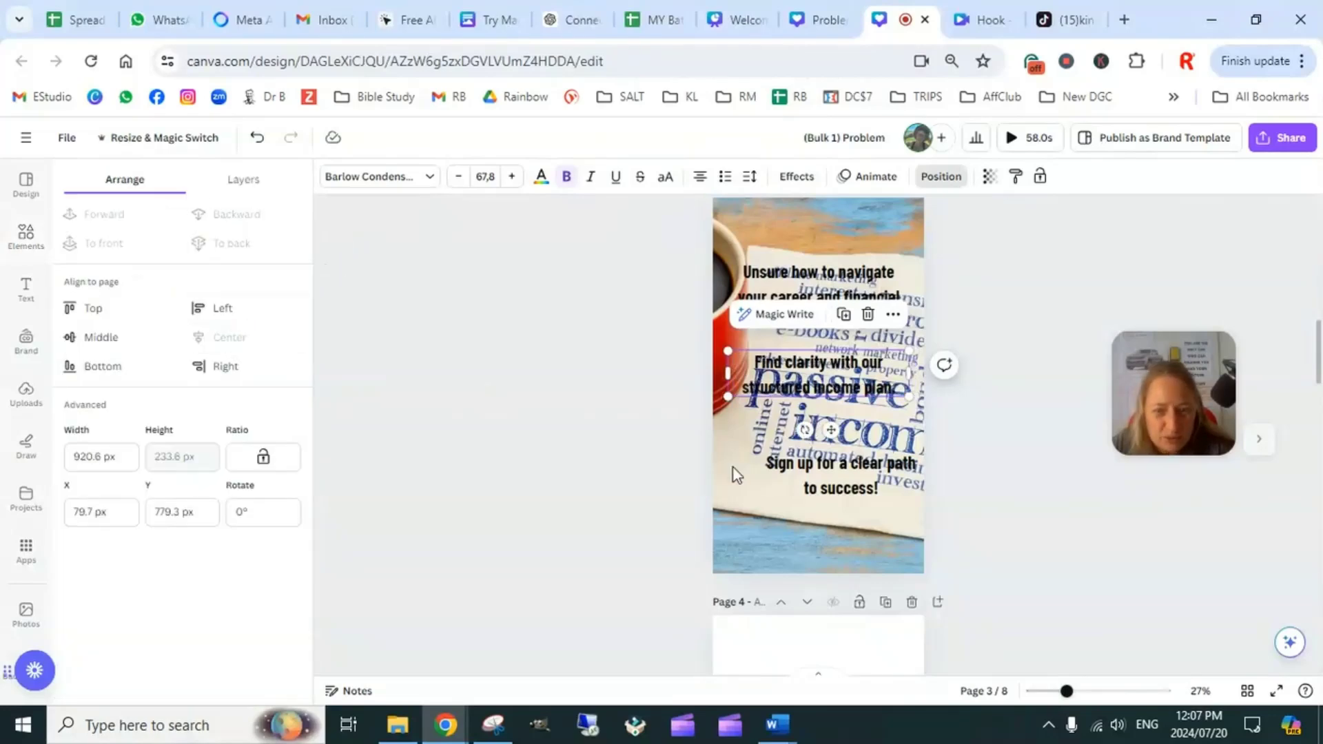
{"action": "left_click", "coordinate": [819, 483]}
{"action": "left_click", "coordinate": [229, 338]}
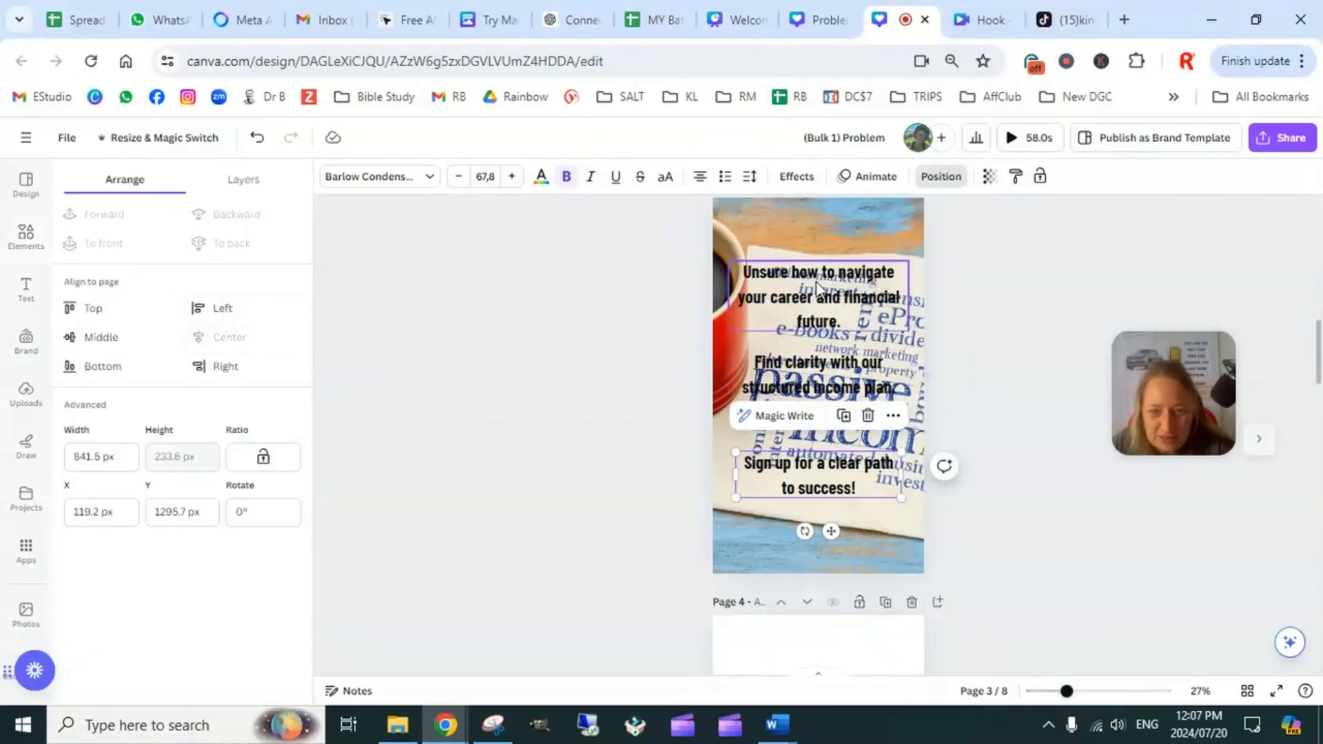
{"action": "left_click", "coordinate": [816, 281]}
{"action": "left_click", "coordinate": [962, 376]}
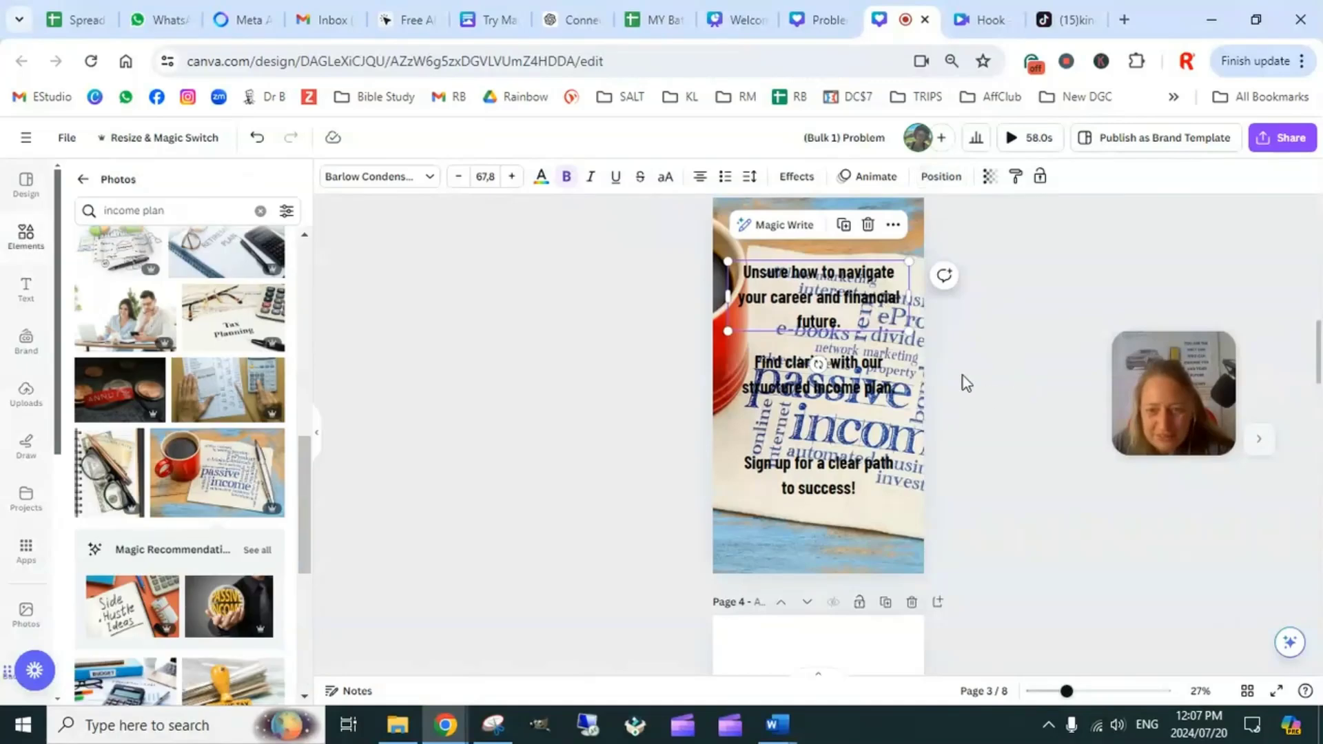
{"action": "left_click", "coordinate": [1041, 412]}
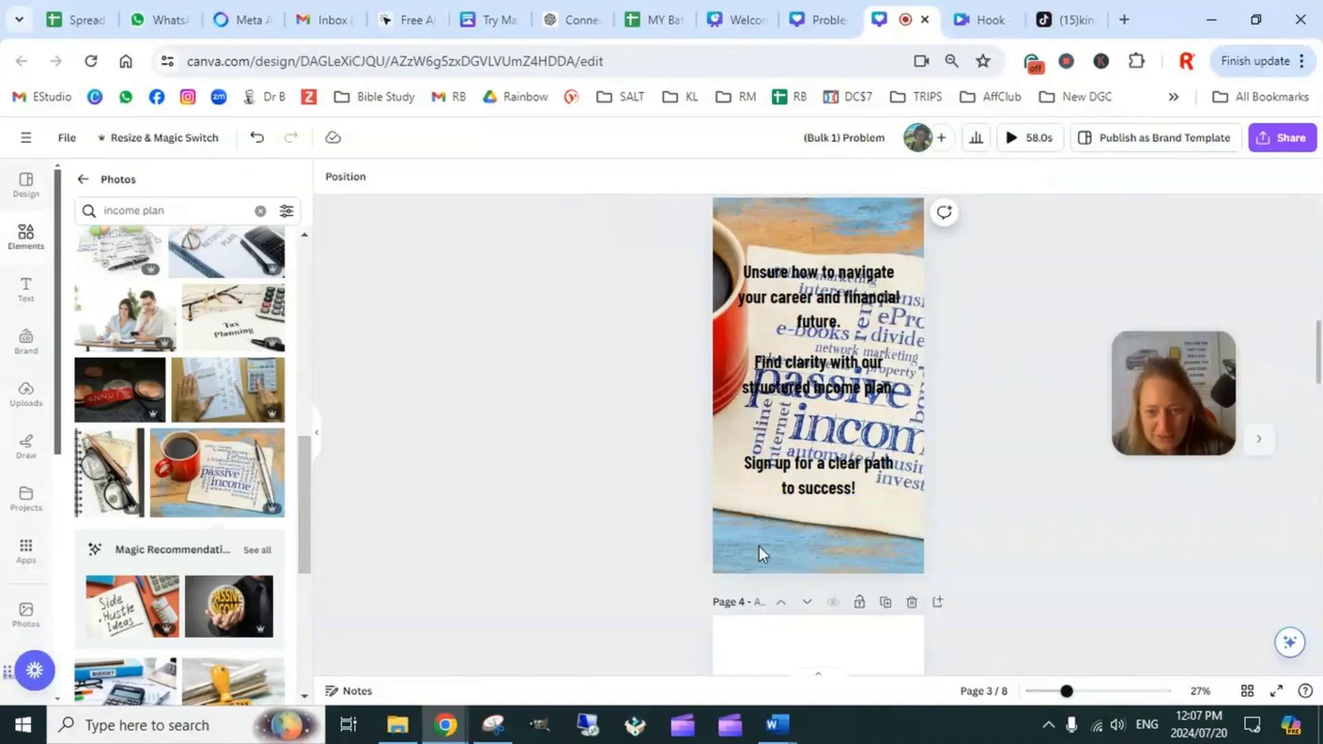
Set the transparency of page 3's background photo to 36 so the text stands out
{"action": "left_click", "coordinate": [857, 224]}
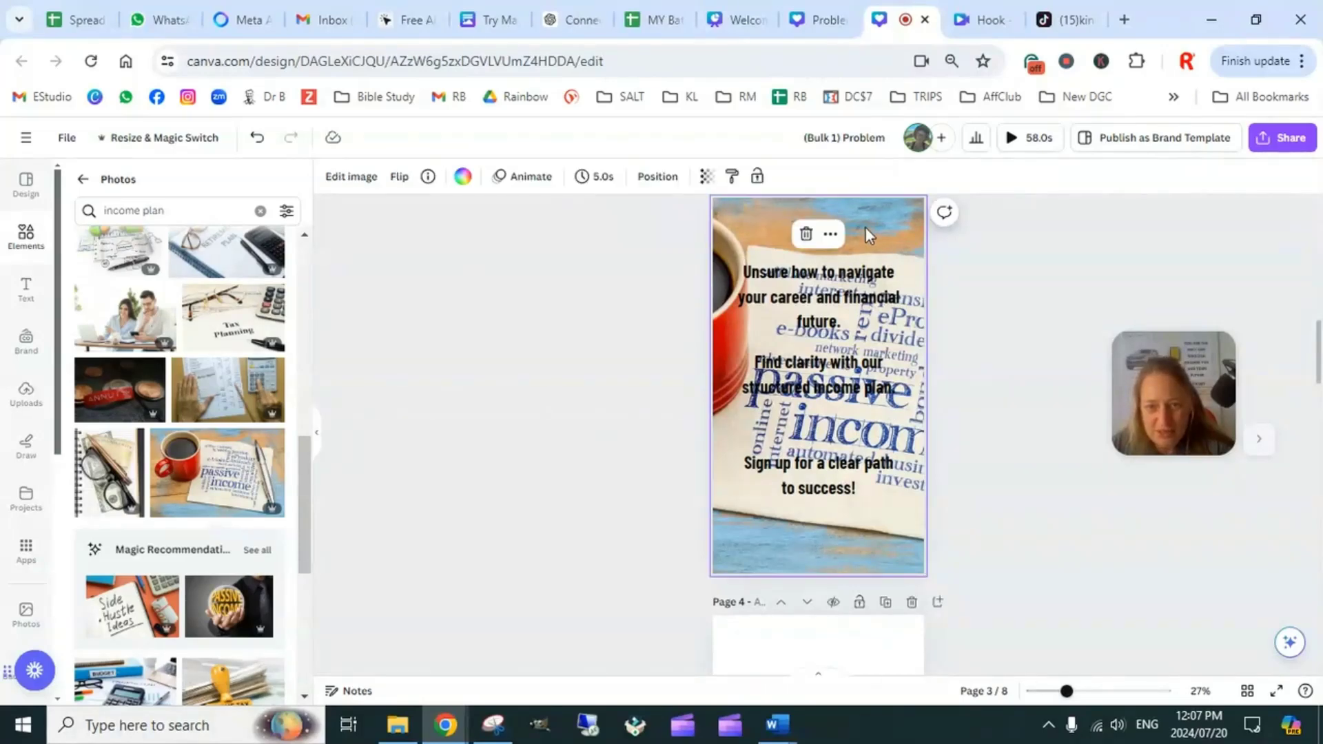
{"action": "left_click", "coordinate": [707, 176]}
{"action": "left_click_drag", "start_coordinate": [660, 238], "coordinate": [608, 246]}
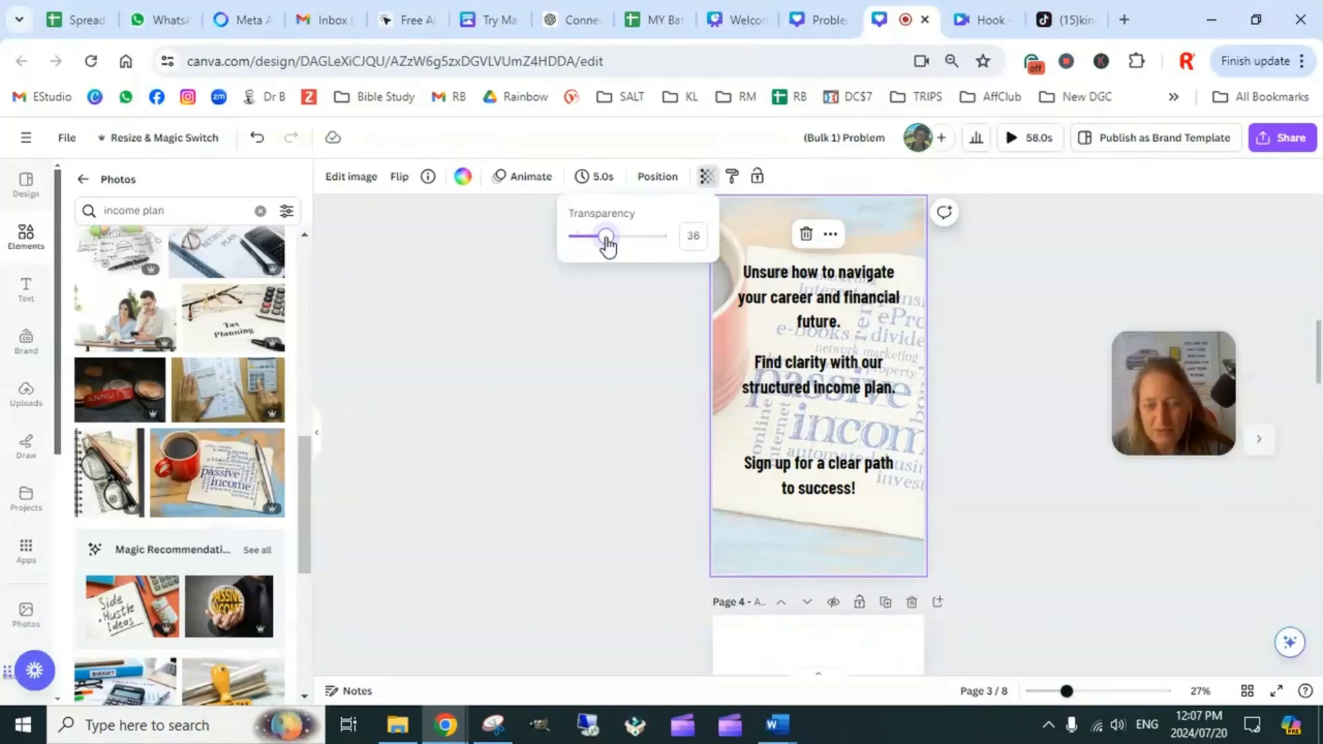
{"action": "left_click", "coordinate": [977, 333]}
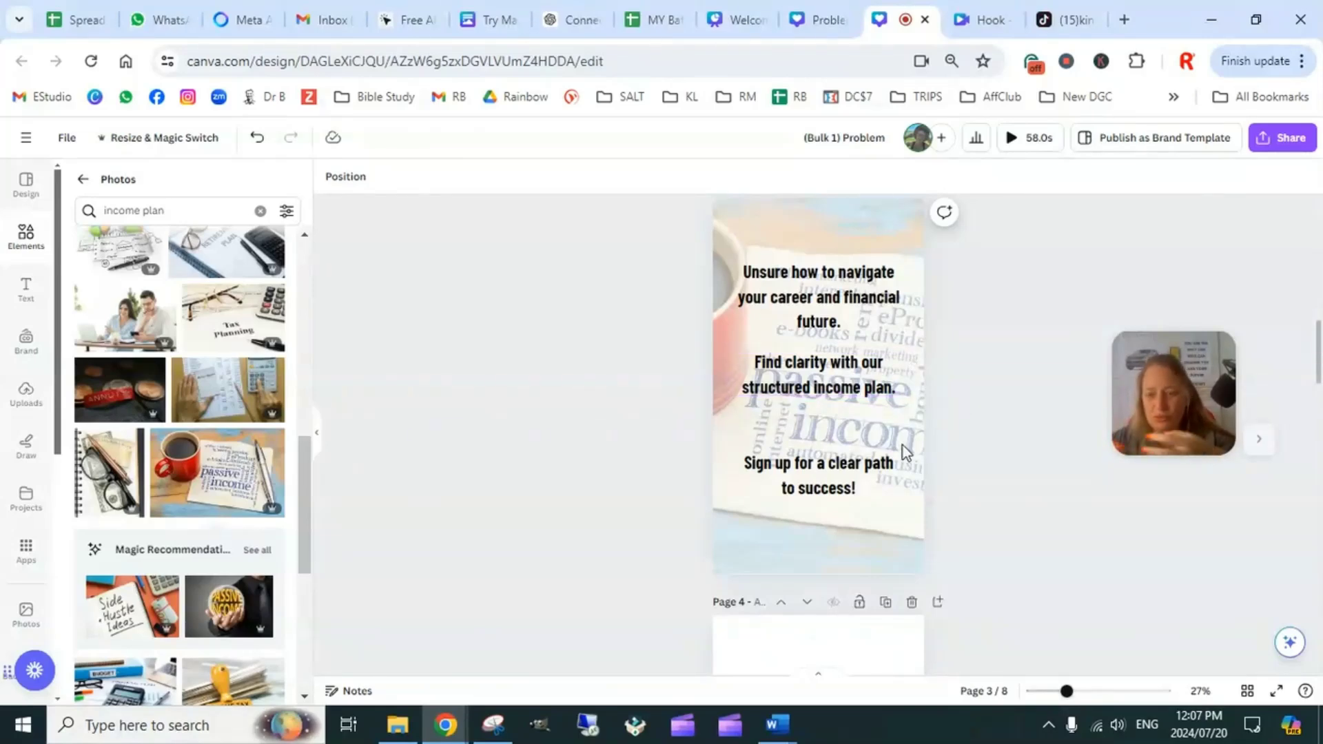
Rewrite the "Unsure how to navigate your career and financial future" text on page 3 with Magic Write
{"action": "left_click", "coordinate": [847, 297]}
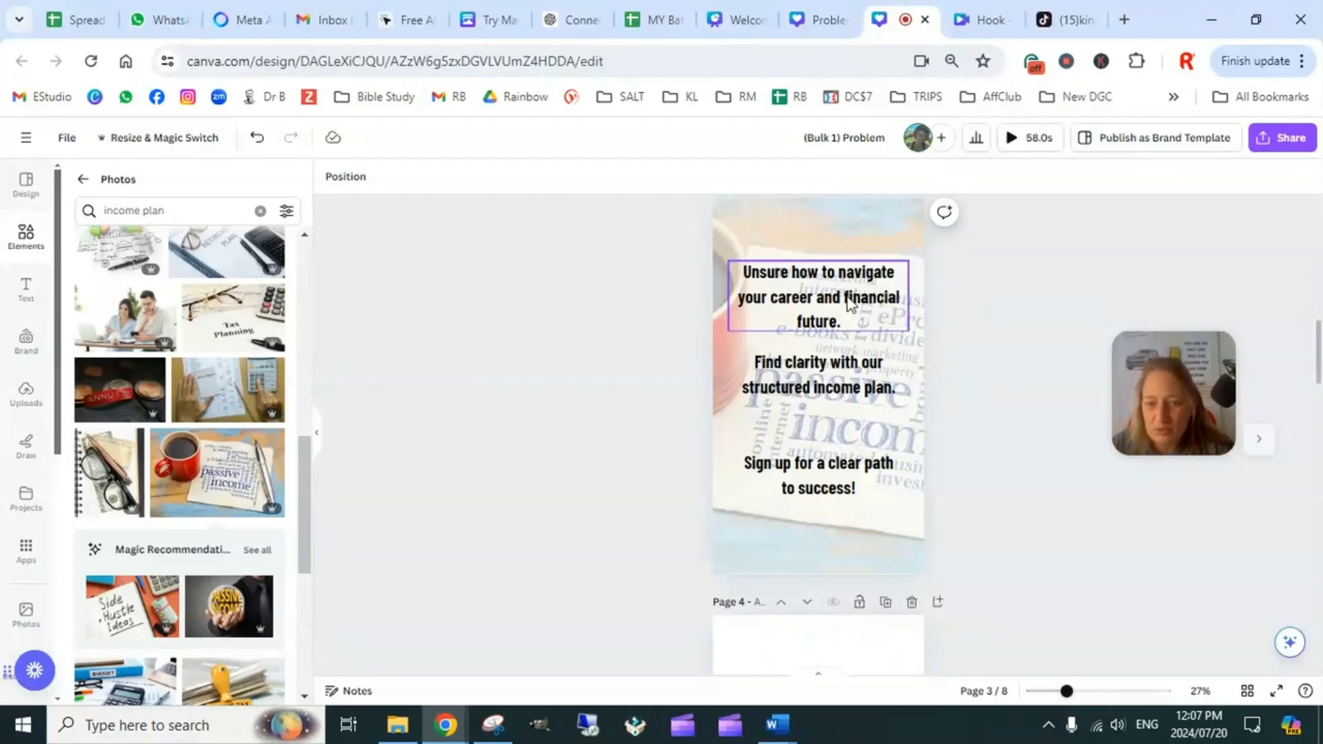
{"action": "left_click", "coordinate": [1015, 316]}
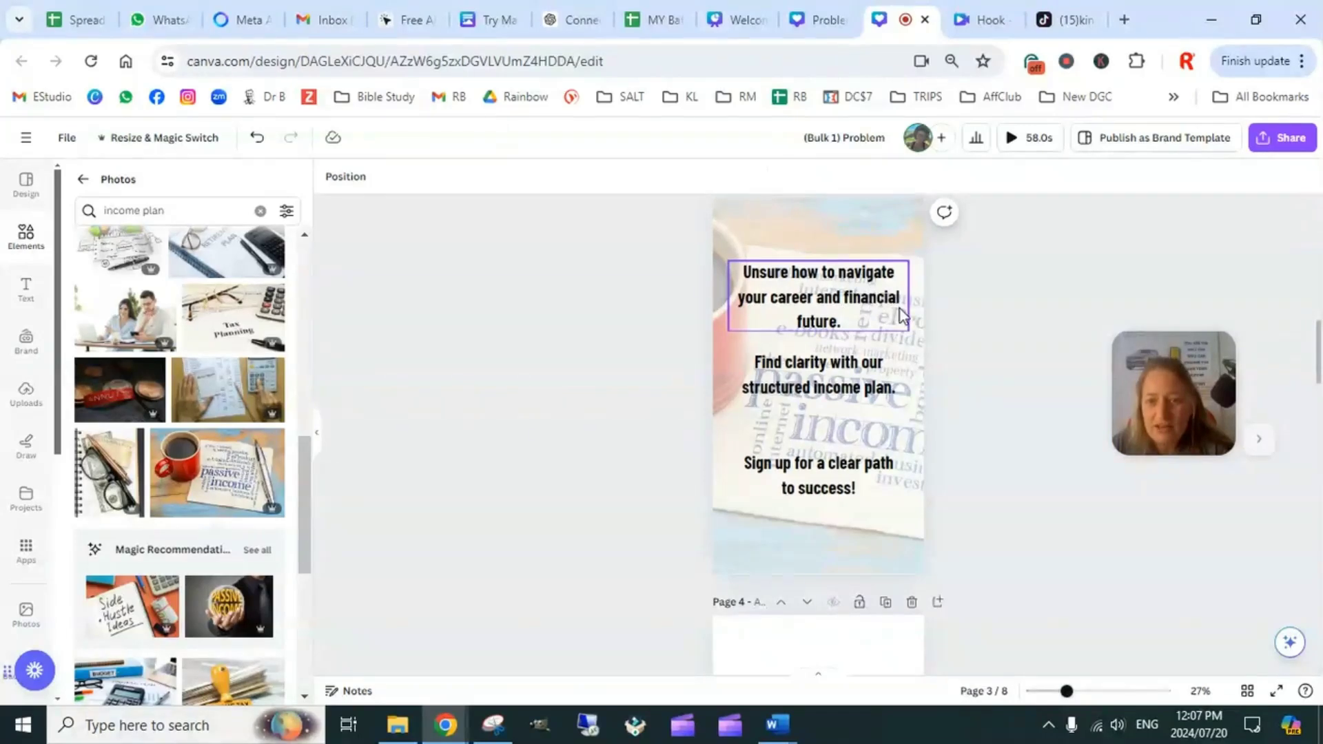
{"action": "left_click", "coordinate": [853, 323]}
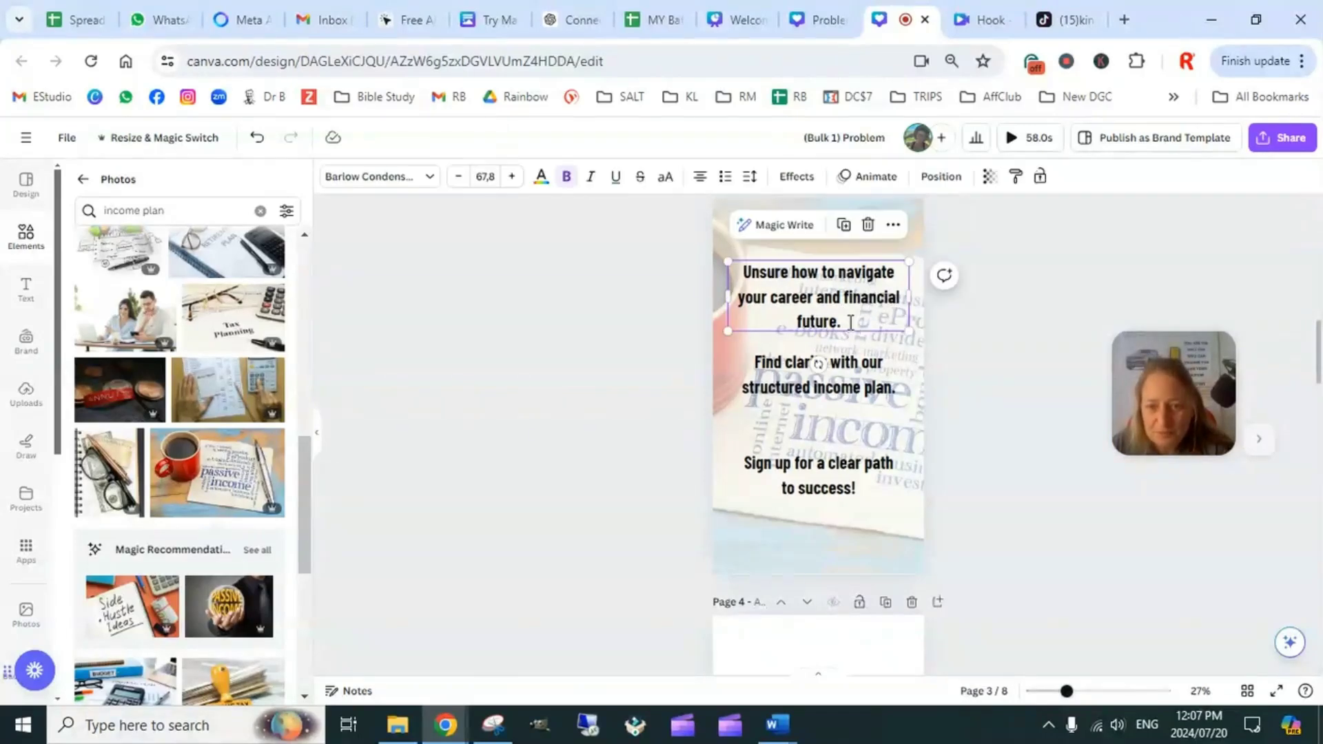
{"action": "left_click", "coordinate": [867, 314]}
{"action": "left_click", "coordinate": [962, 315]}
{"action": "left_click", "coordinate": [838, 273]}
{"action": "left_click", "coordinate": [782, 224]}
{"action": "left_click", "coordinate": [800, 318]}
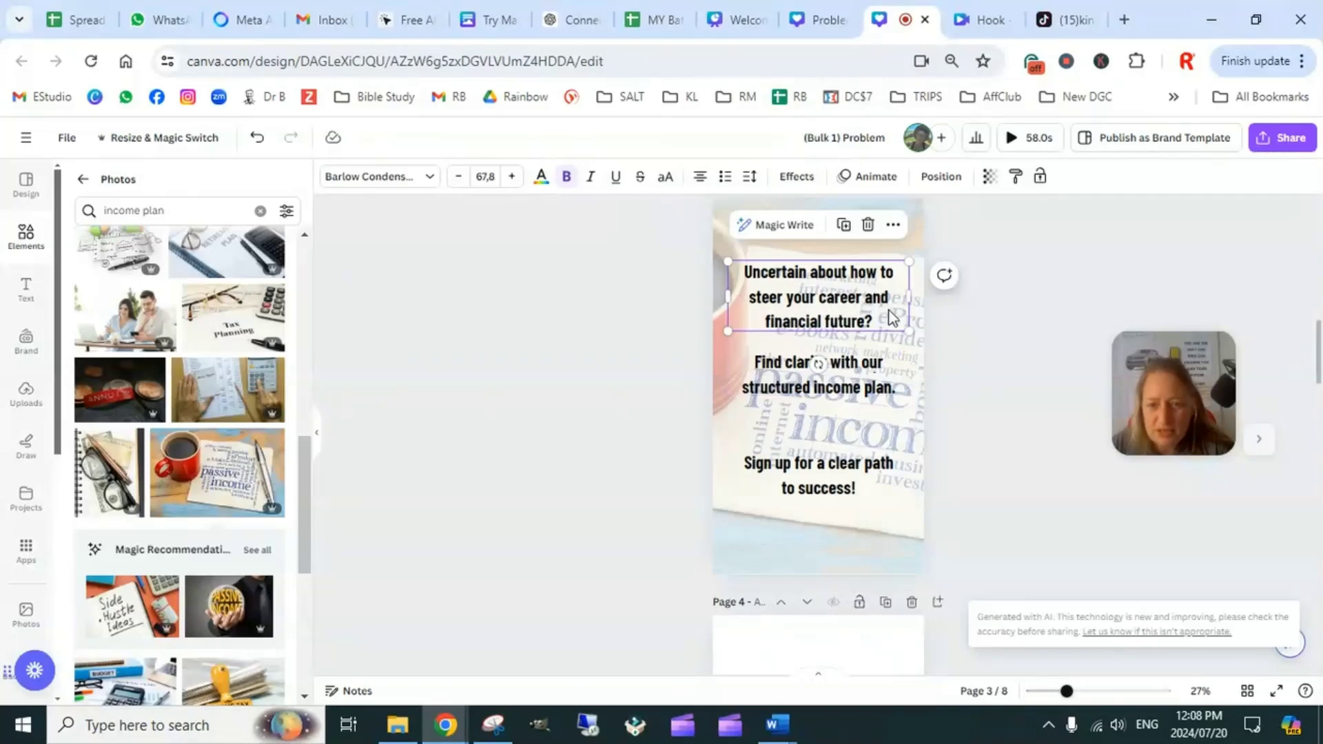
{"action": "double_click", "coordinate": [884, 325]}
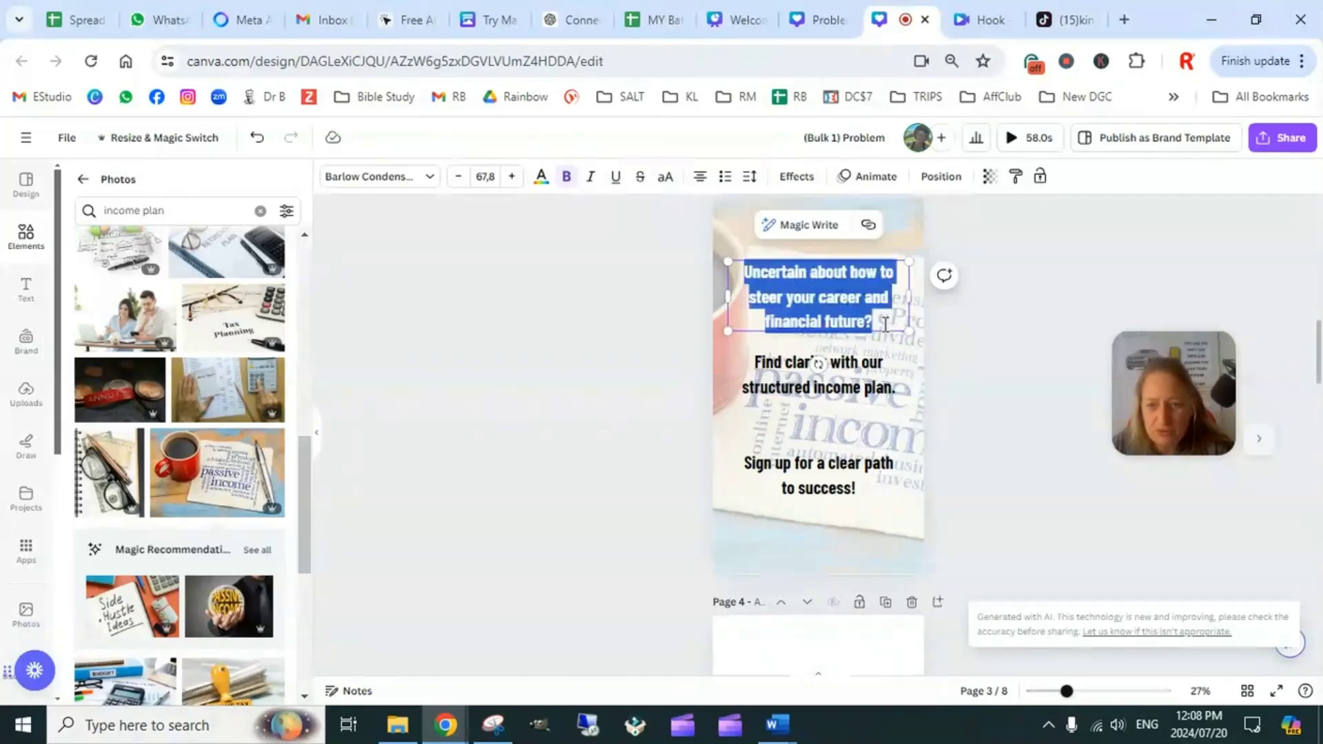
{"action": "left_click", "coordinate": [986, 318]}
Move the "Uncertain about how to steer" text box up to leave more space above the "Find clarity" text
{"action": "left_click_drag", "start_coordinate": [870, 292], "coordinate": [869, 285]}
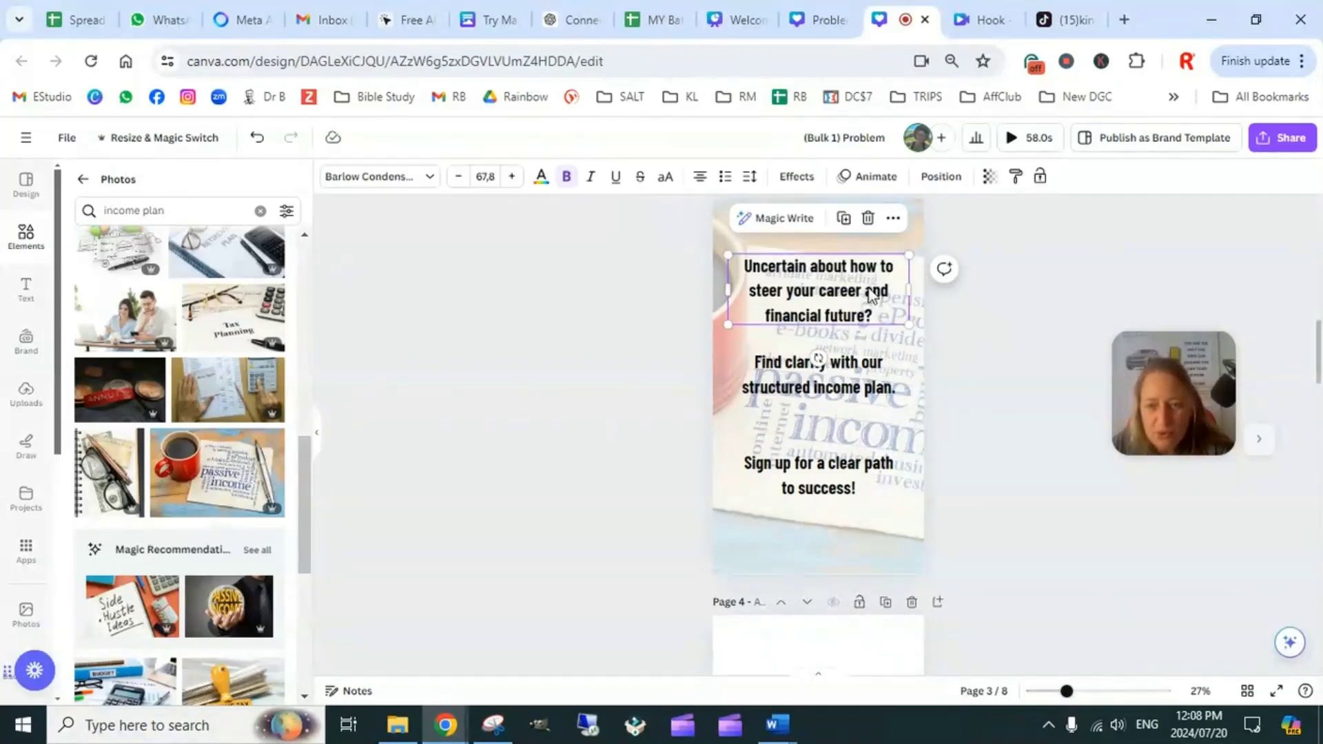
{"action": "left_click", "coordinate": [998, 319]}
{"action": "left_click_drag", "start_coordinate": [871, 295], "coordinate": [870, 284]}
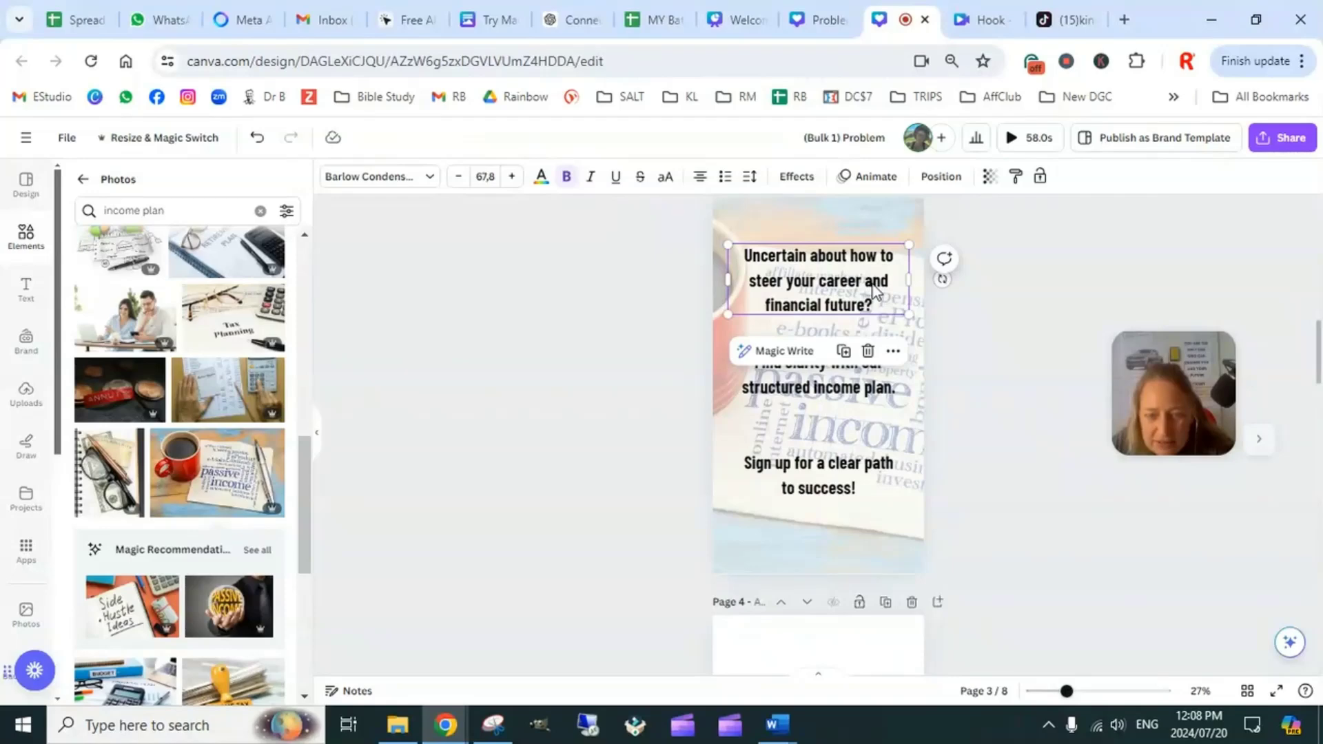
{"action": "left_click", "coordinate": [977, 330]}
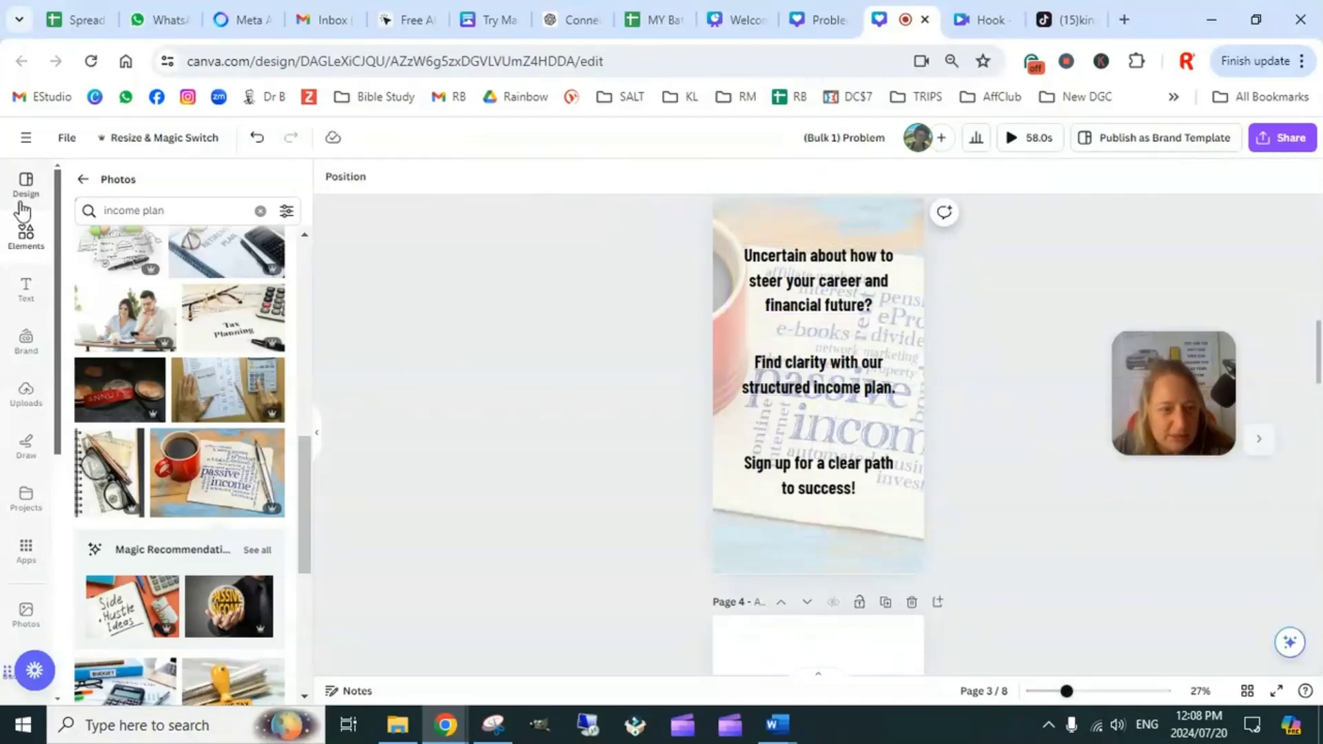
Insert a pill shape on page 3 and enlarge it behind the "Uncertain about how to steer" text
{"action": "left_click", "coordinate": [25, 236]}
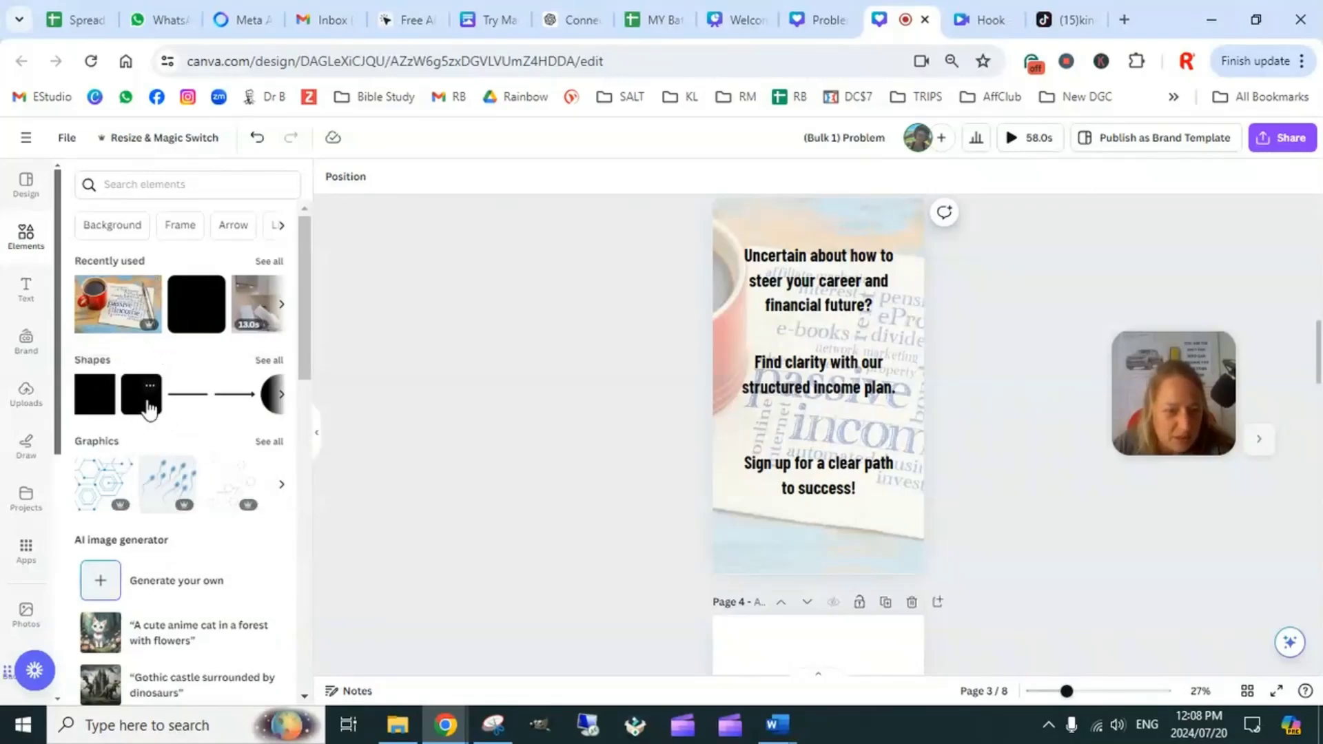
{"action": "left_click", "coordinate": [268, 376]}
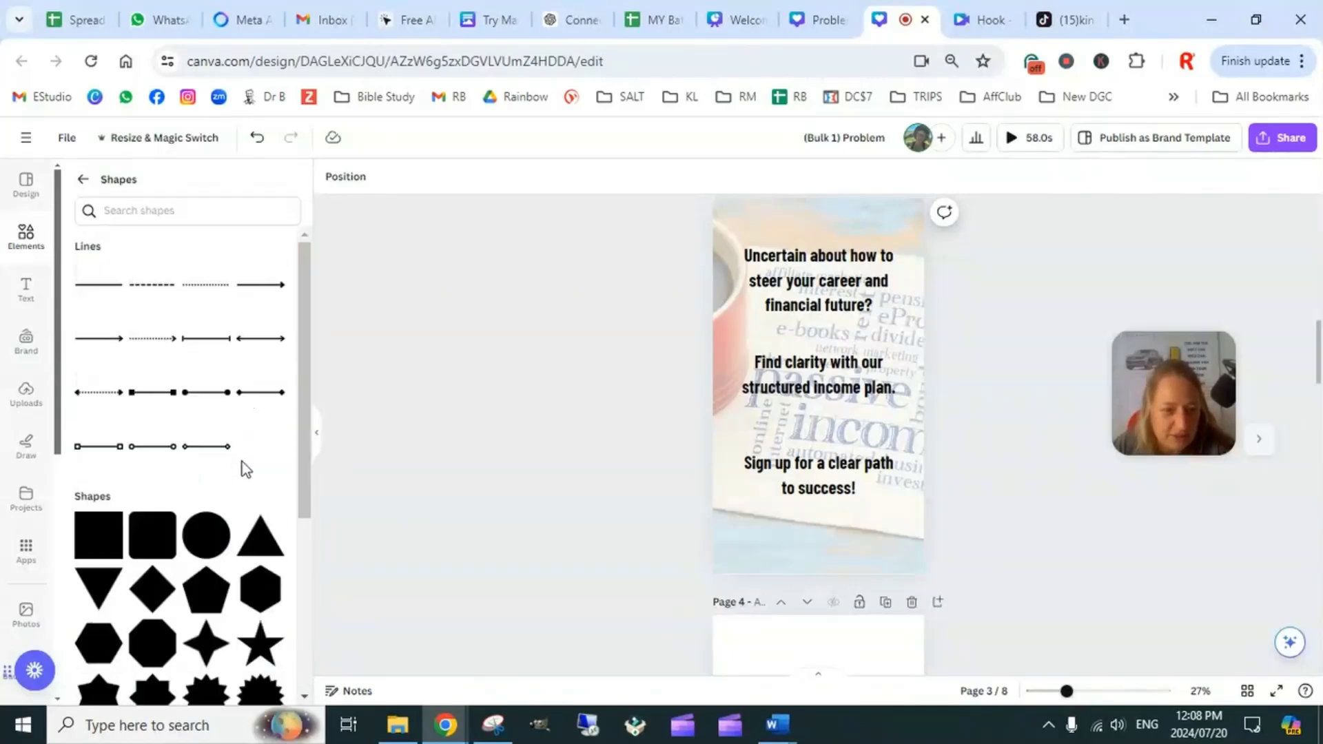
{"action": "scroll", "coordinate": [238, 458], "scroll_direction": "down", "scroll_amount": 3}
{"action": "scroll", "coordinate": [234, 476], "scroll_direction": "down", "scroll_amount": 2}
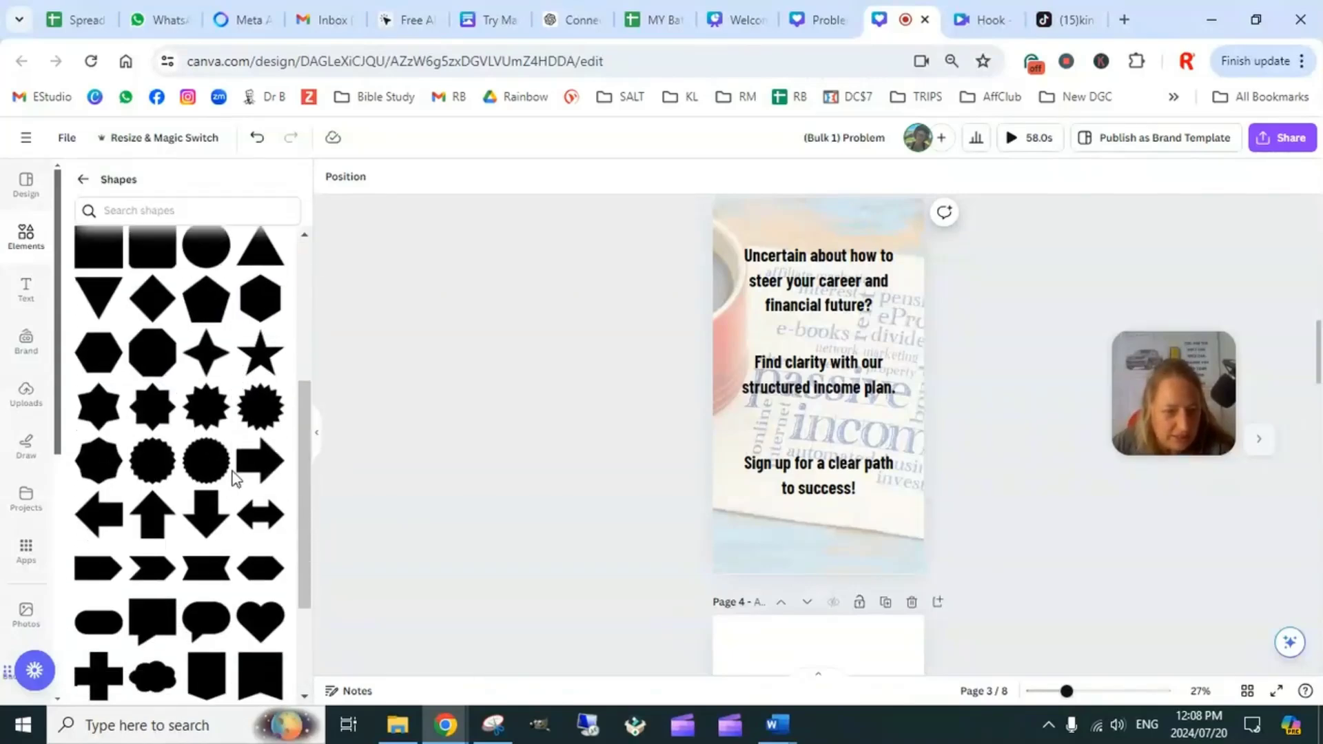
{"action": "scroll", "coordinate": [222, 510], "scroll_direction": "down", "scroll_amount": 3}
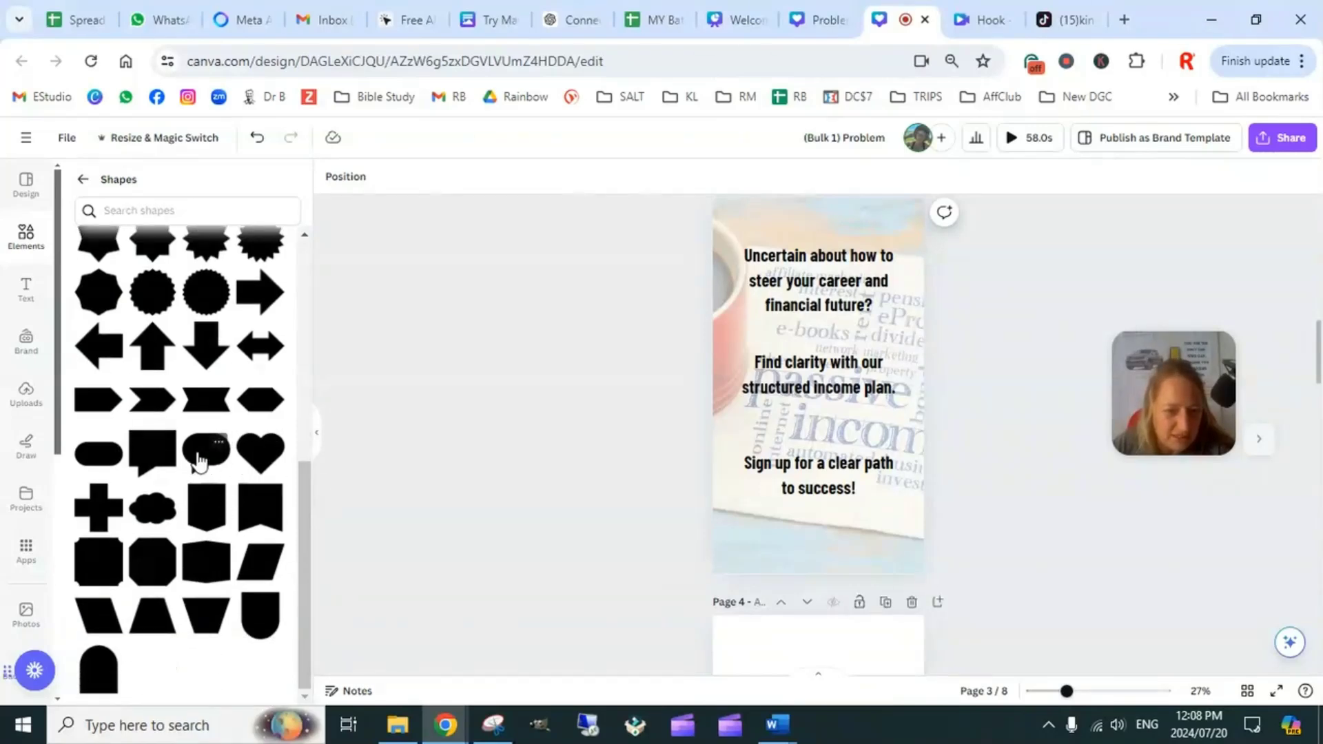
{"action": "left_click", "coordinate": [93, 460]}
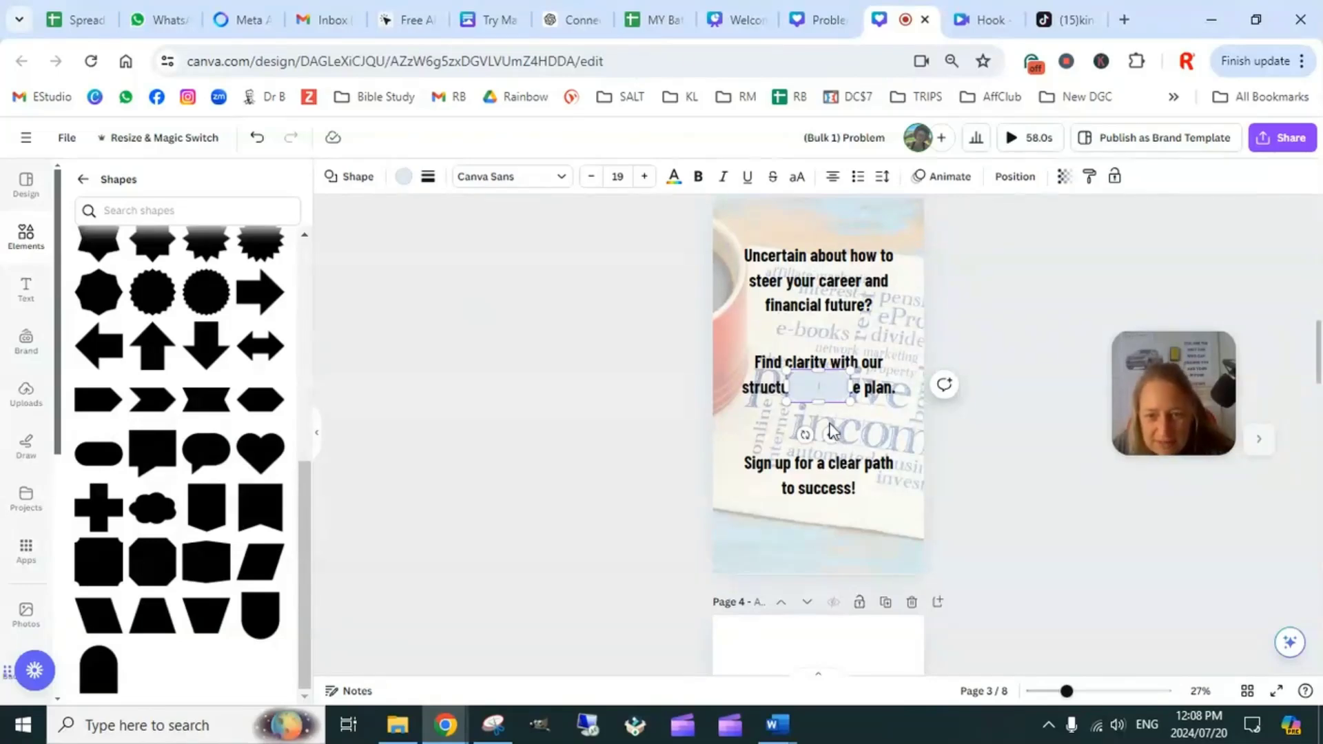
{"action": "left_click_drag", "start_coordinate": [831, 435], "coordinate": [901, 313]}
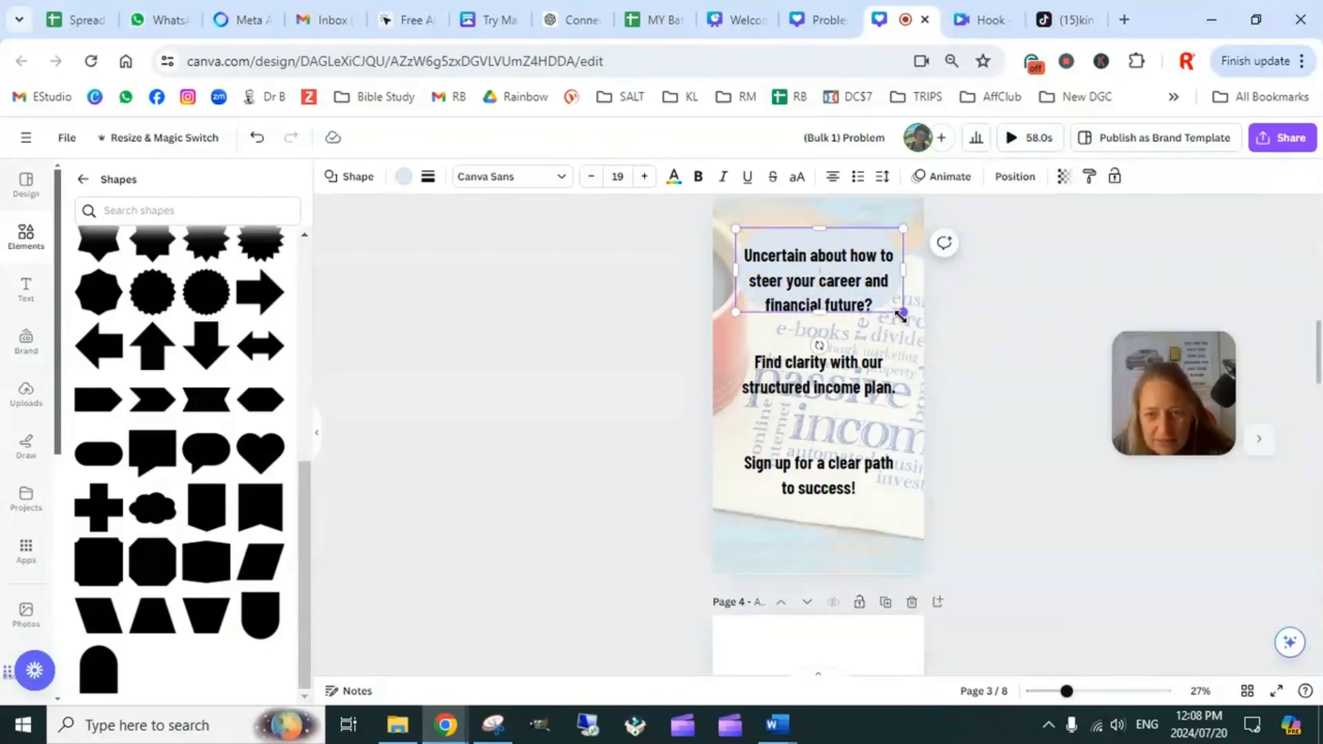
Reduce the font size of the "Uncertain about how to steer" text to 59.8
{"action": "left_click", "coordinate": [862, 284]}
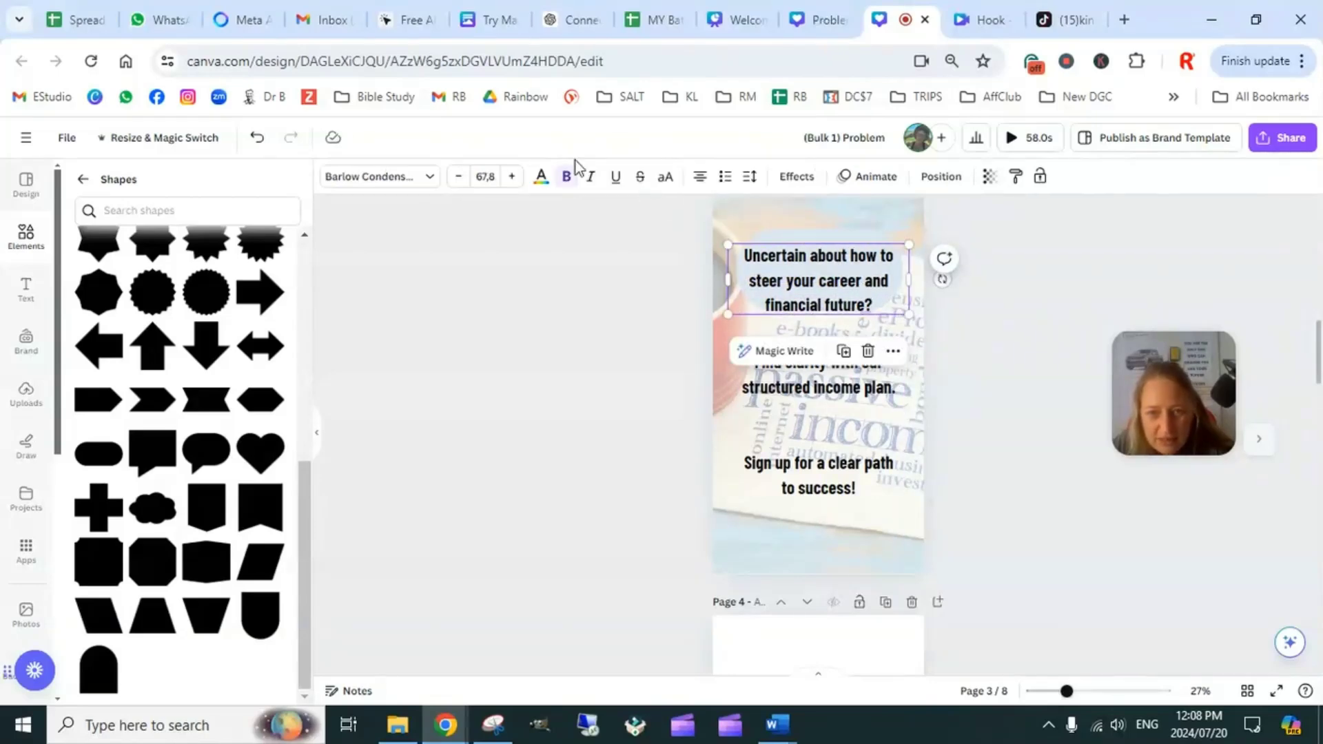
{"action": "left_click", "coordinate": [457, 181]}
{"action": "left_click", "coordinate": [457, 181]}
{"action": "left_click", "coordinate": [457, 181]}
{"action": "left_click", "coordinate": [457, 182]}
{"action": "left_click", "coordinate": [457, 181]}
{"action": "left_click", "coordinate": [457, 182]}
{"action": "left_click", "coordinate": [457, 181]}
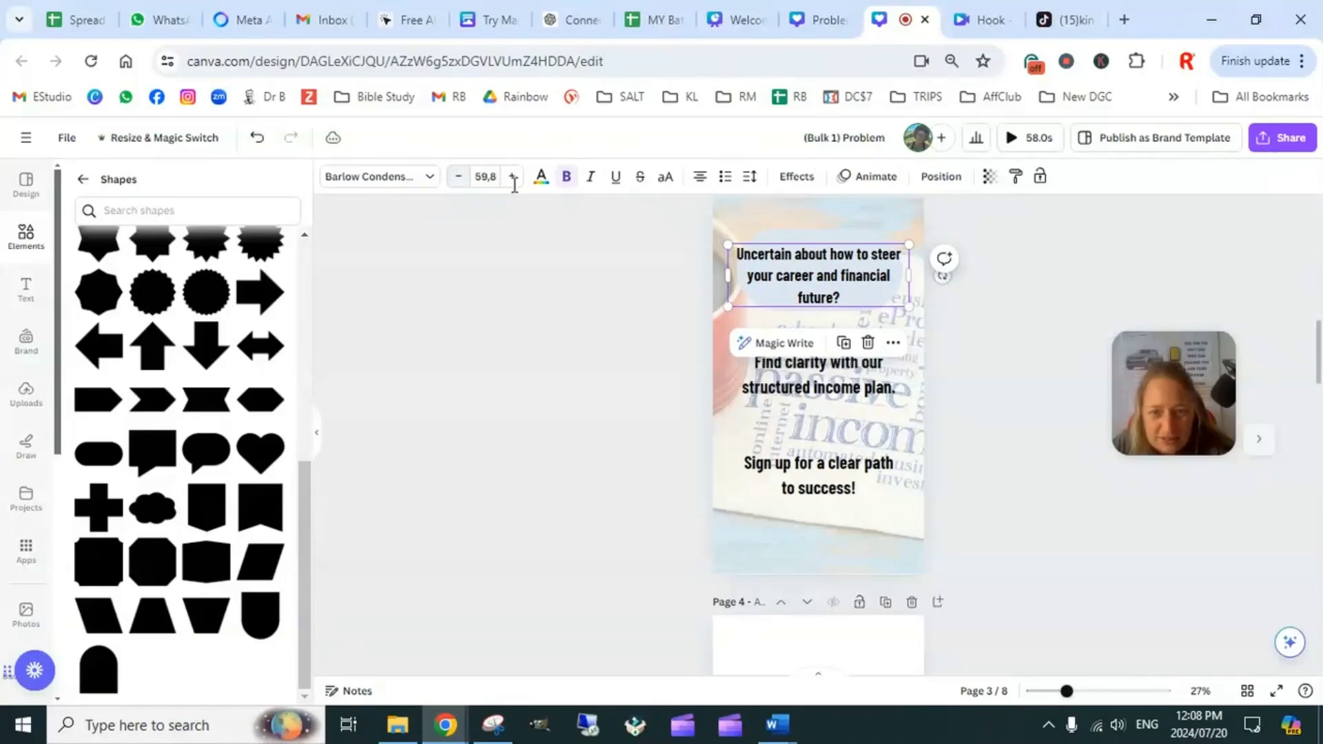
Narrow the "Uncertain about how to steer" text box from both sides and centre it inside the pill shape
{"action": "left_click_drag", "start_coordinate": [913, 275], "coordinate": [895, 278]}
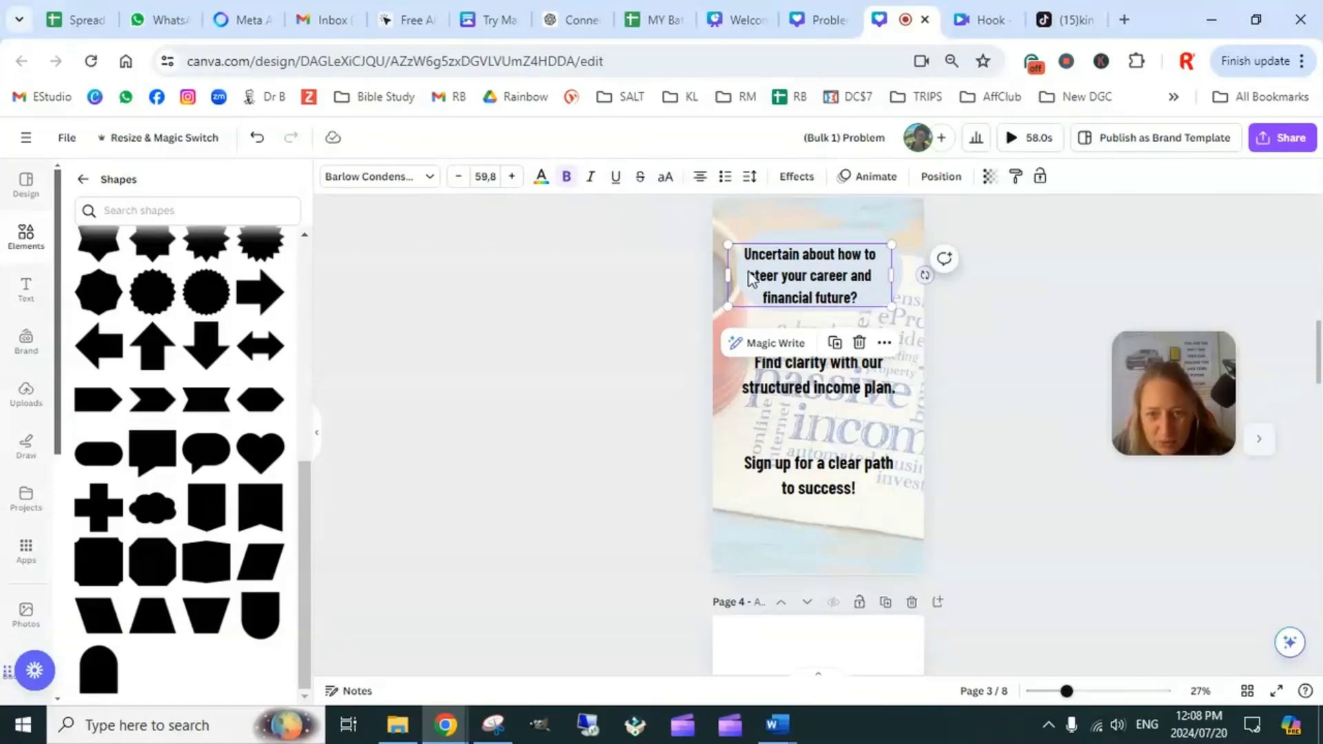
{"action": "left_click_drag", "start_coordinate": [728, 275], "coordinate": [734, 277]}
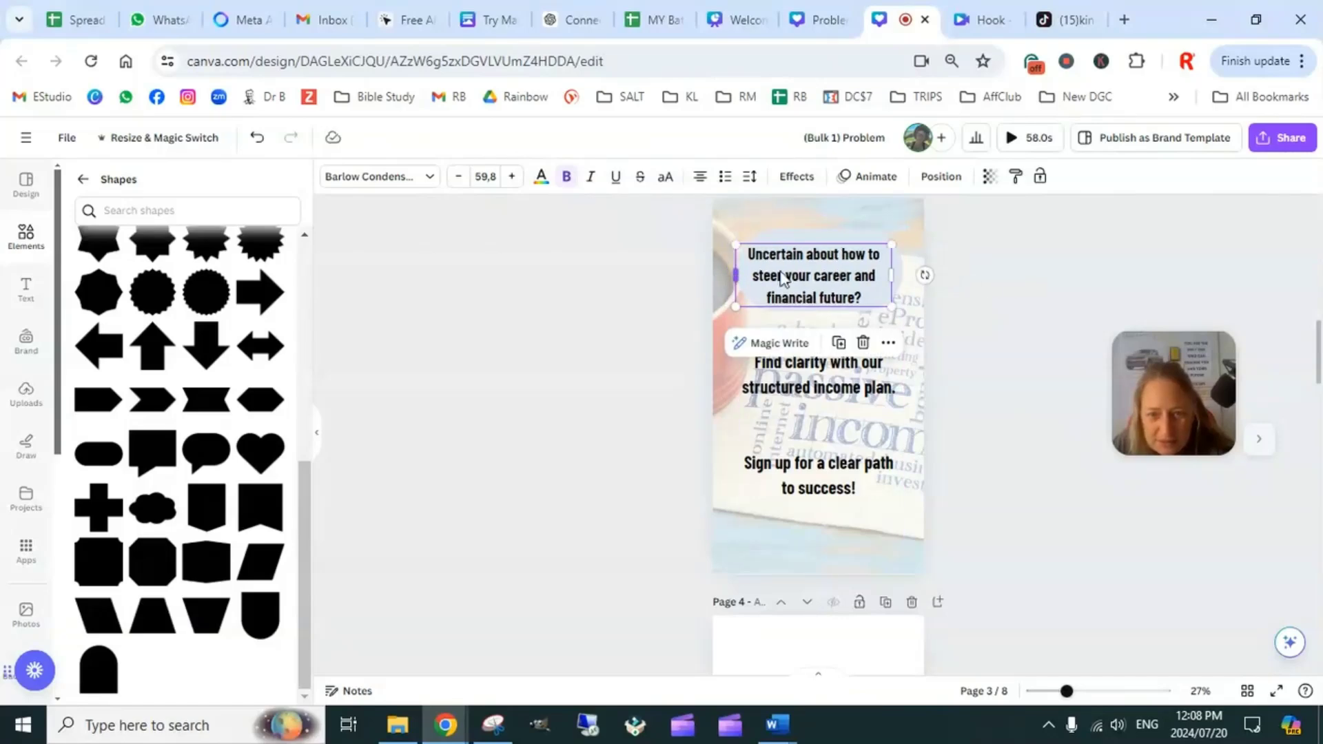
{"action": "left_click", "coordinate": [1019, 283]}
{"action": "left_click_drag", "start_coordinate": [857, 280], "coordinate": [863, 273]}
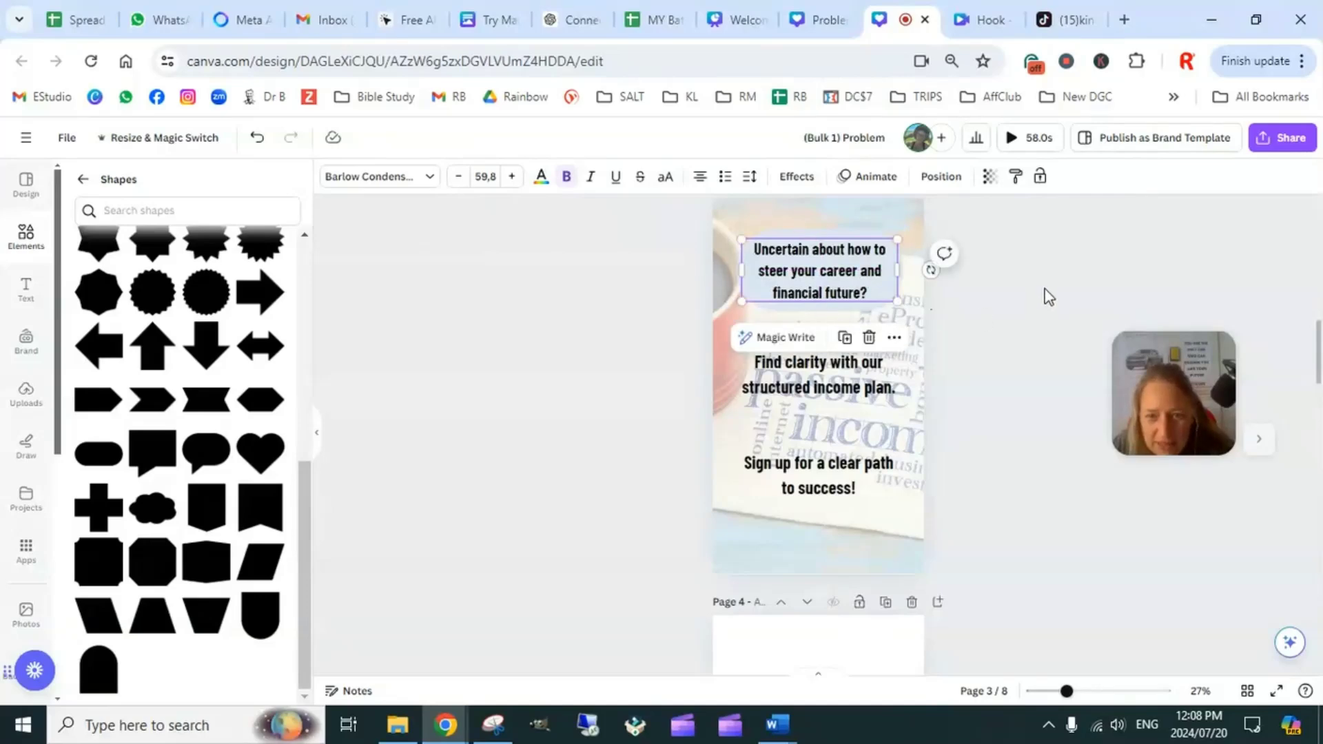
Fill the pill shape with the dark red #9F2014 sampled from the photo colours
{"action": "left_click", "coordinate": [824, 308]}
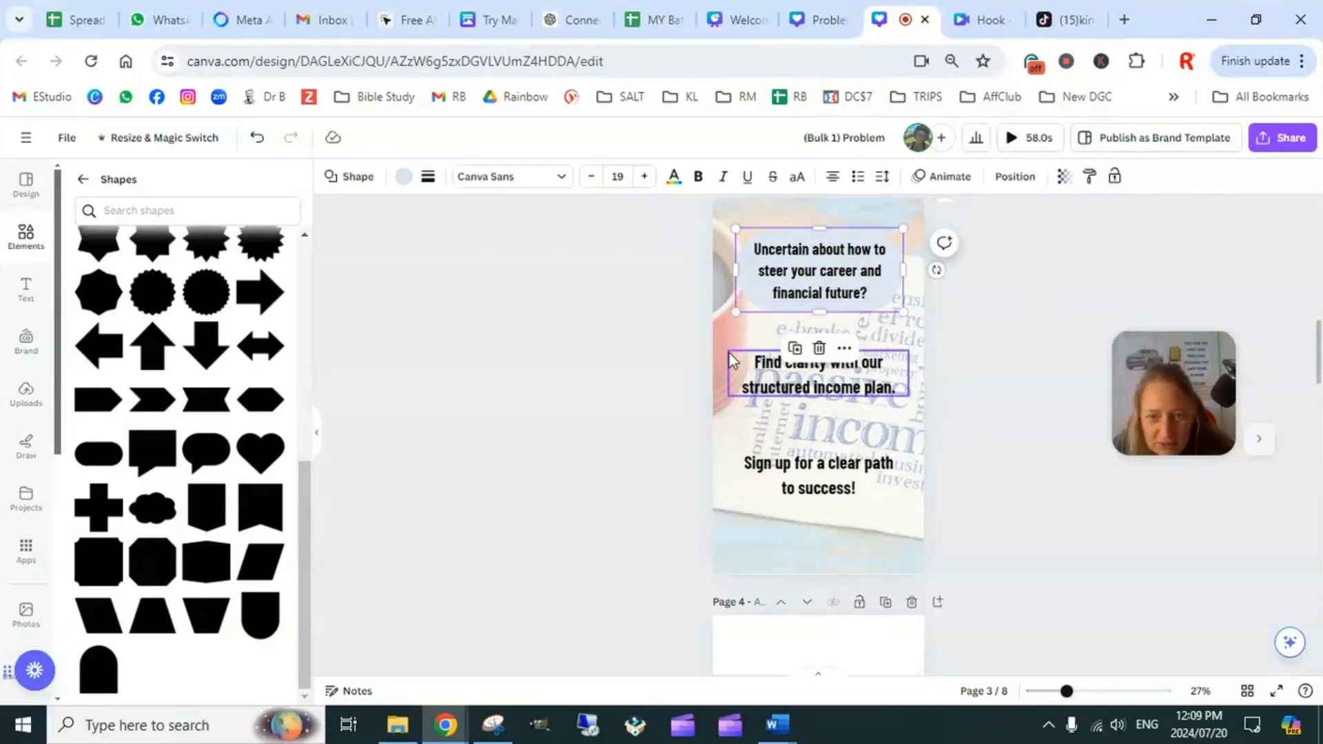
{"action": "left_click", "coordinate": [403, 178]}
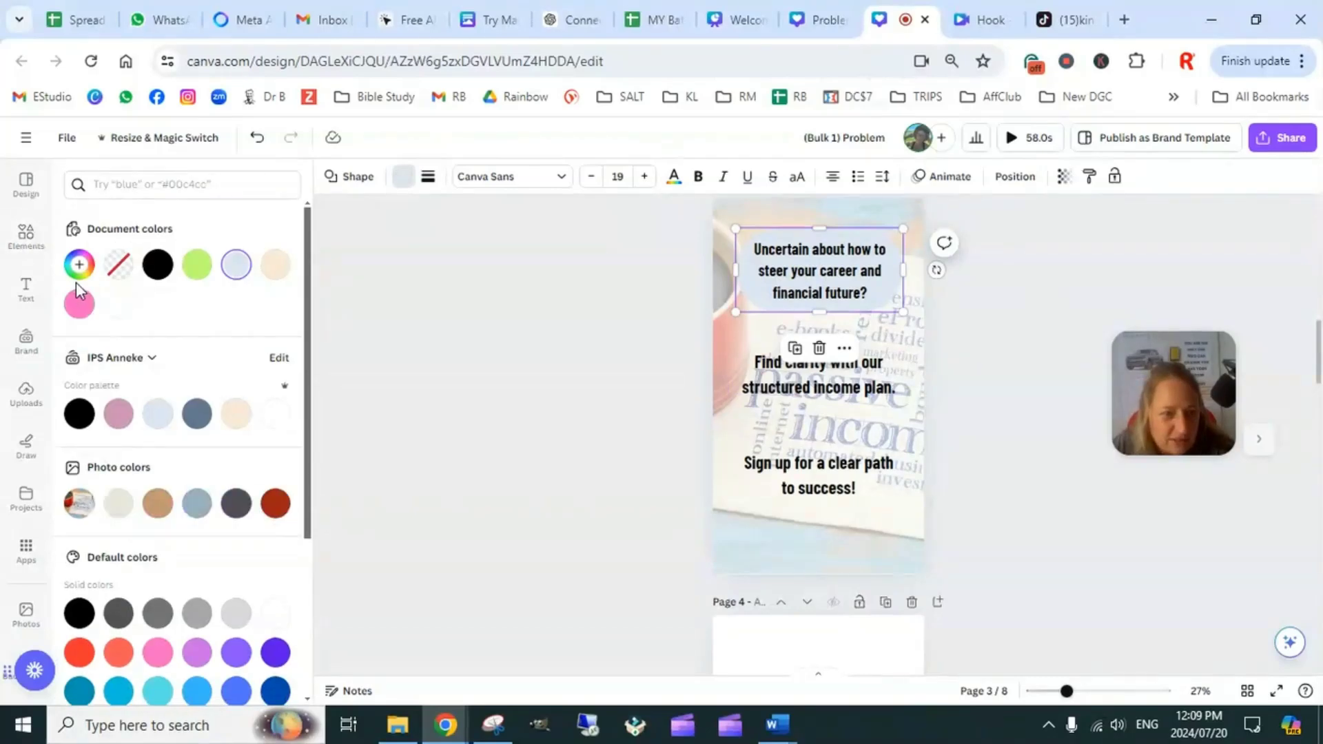
{"action": "left_click", "coordinate": [80, 265]}
{"action": "left_click", "coordinate": [264, 449]}
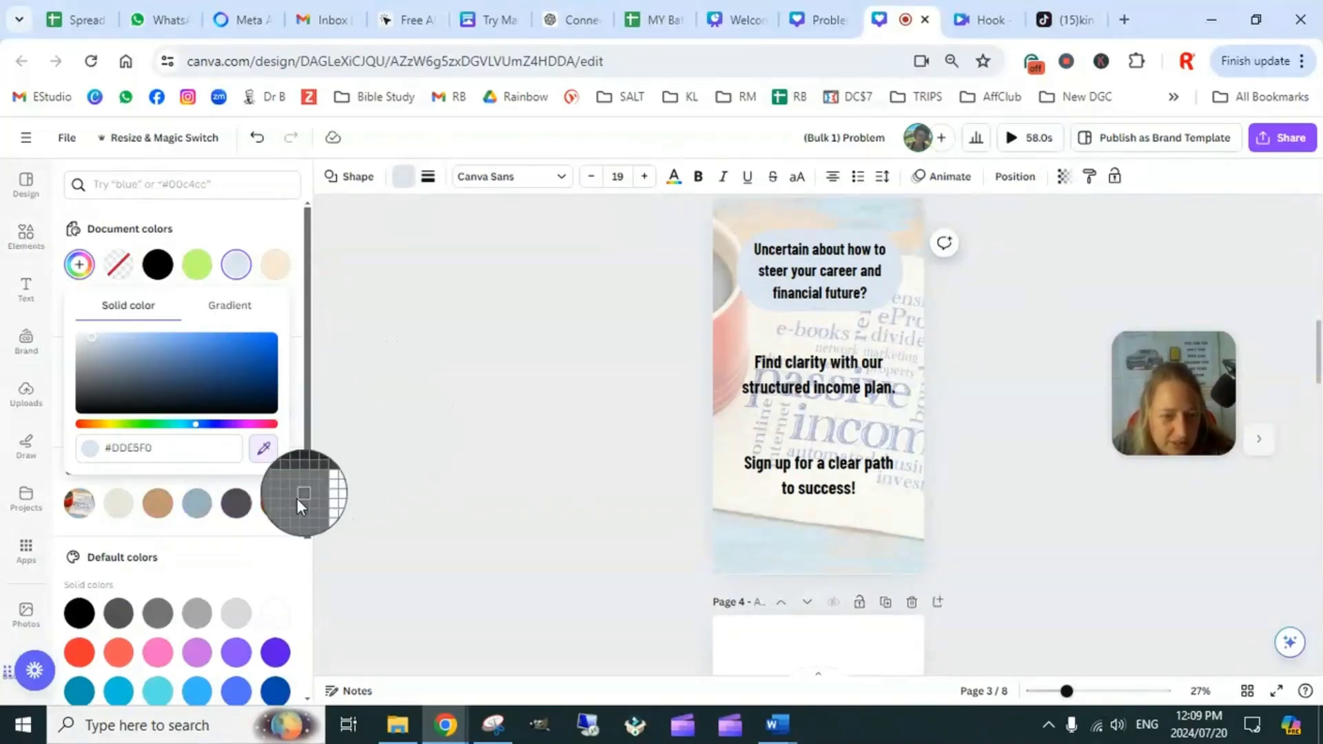
{"action": "left_click", "coordinate": [277, 509]}
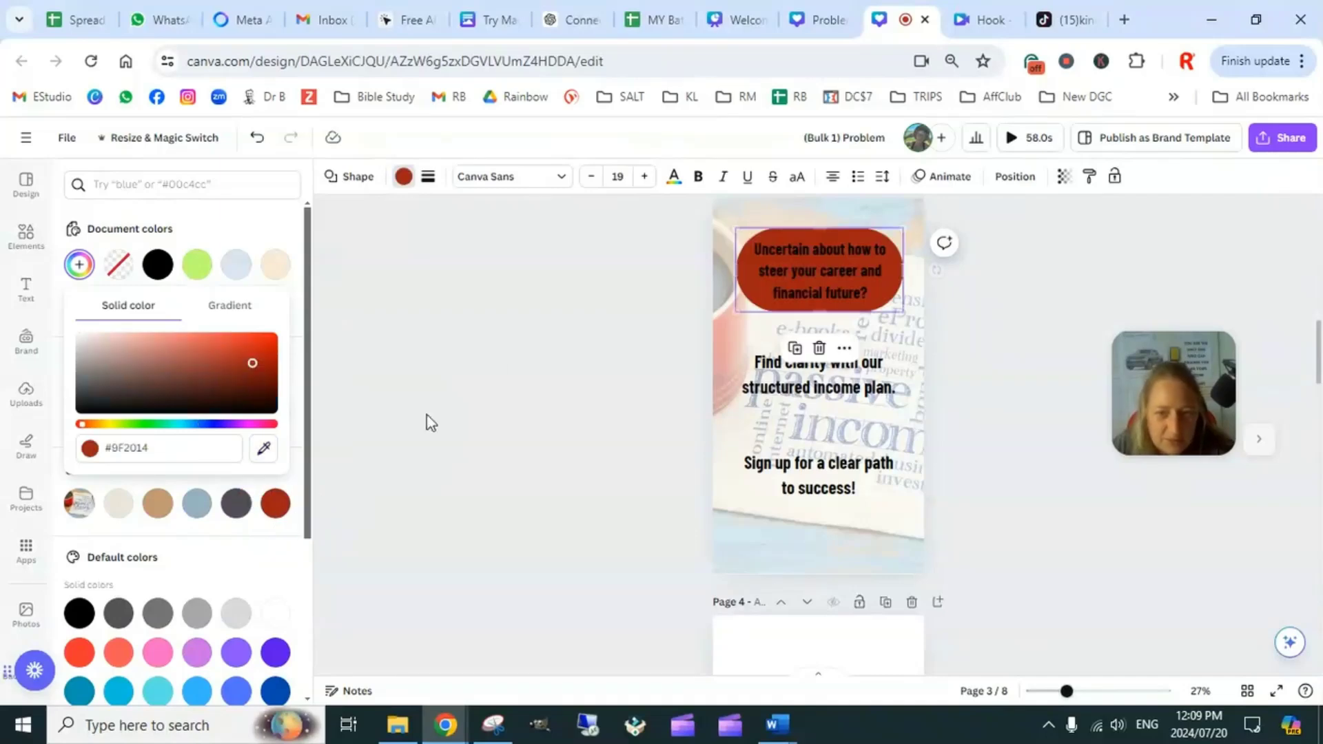
Change the colour of the text on the red pill shape to white (#ffffff)
{"action": "left_click", "coordinate": [880, 266]}
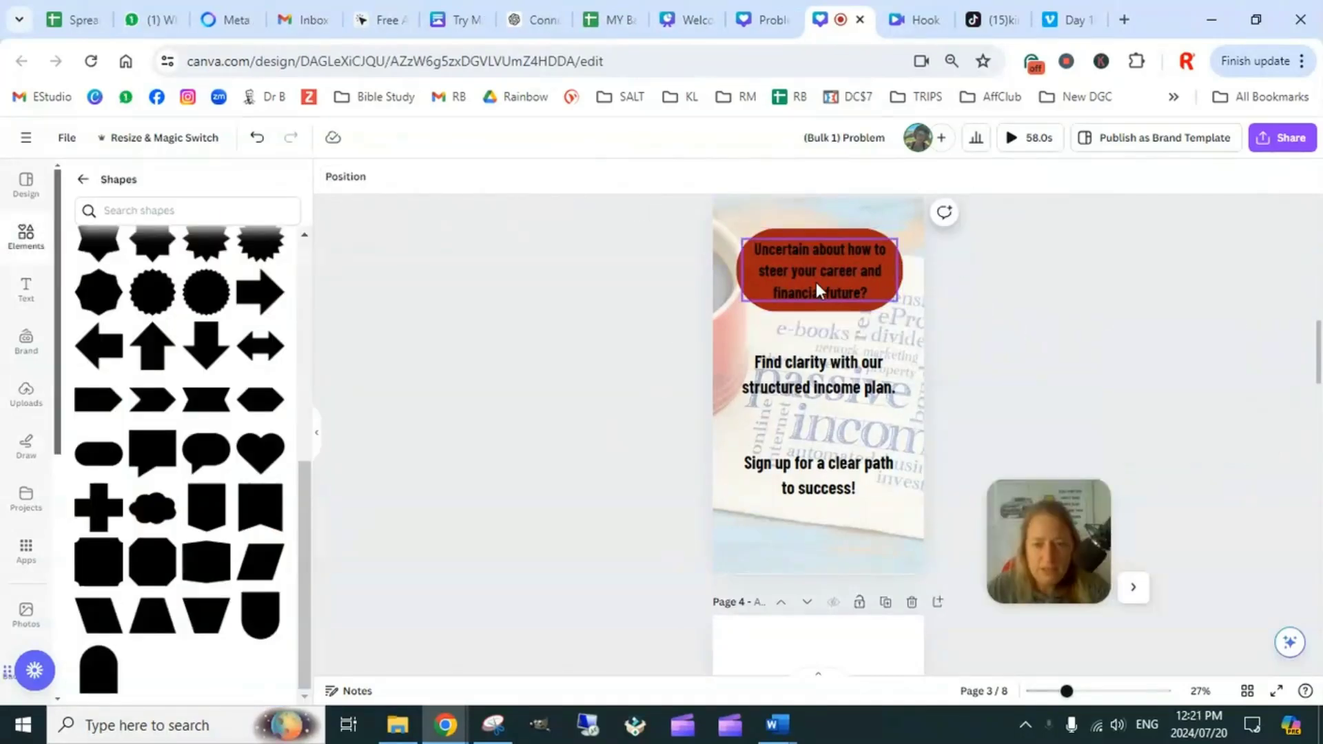
{"action": "left_click", "coordinate": [816, 283]}
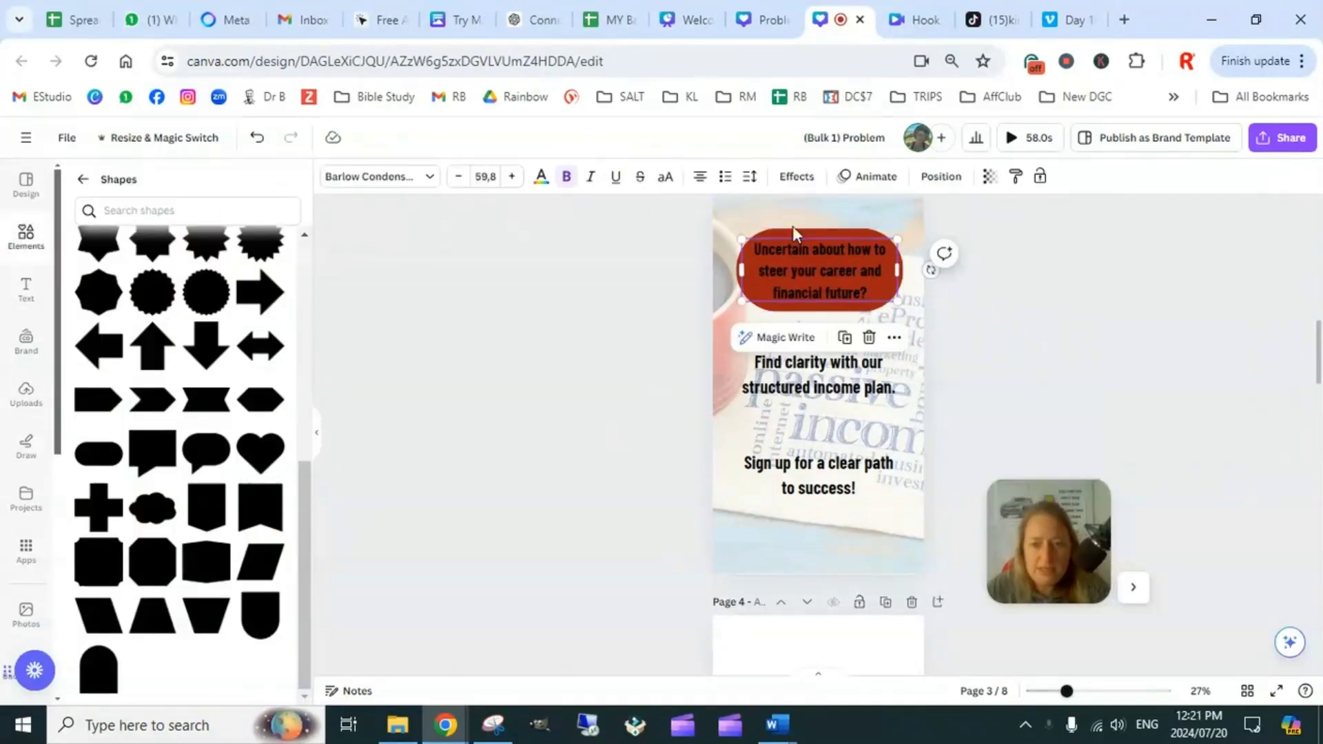
{"action": "left_click", "coordinate": [541, 178]}
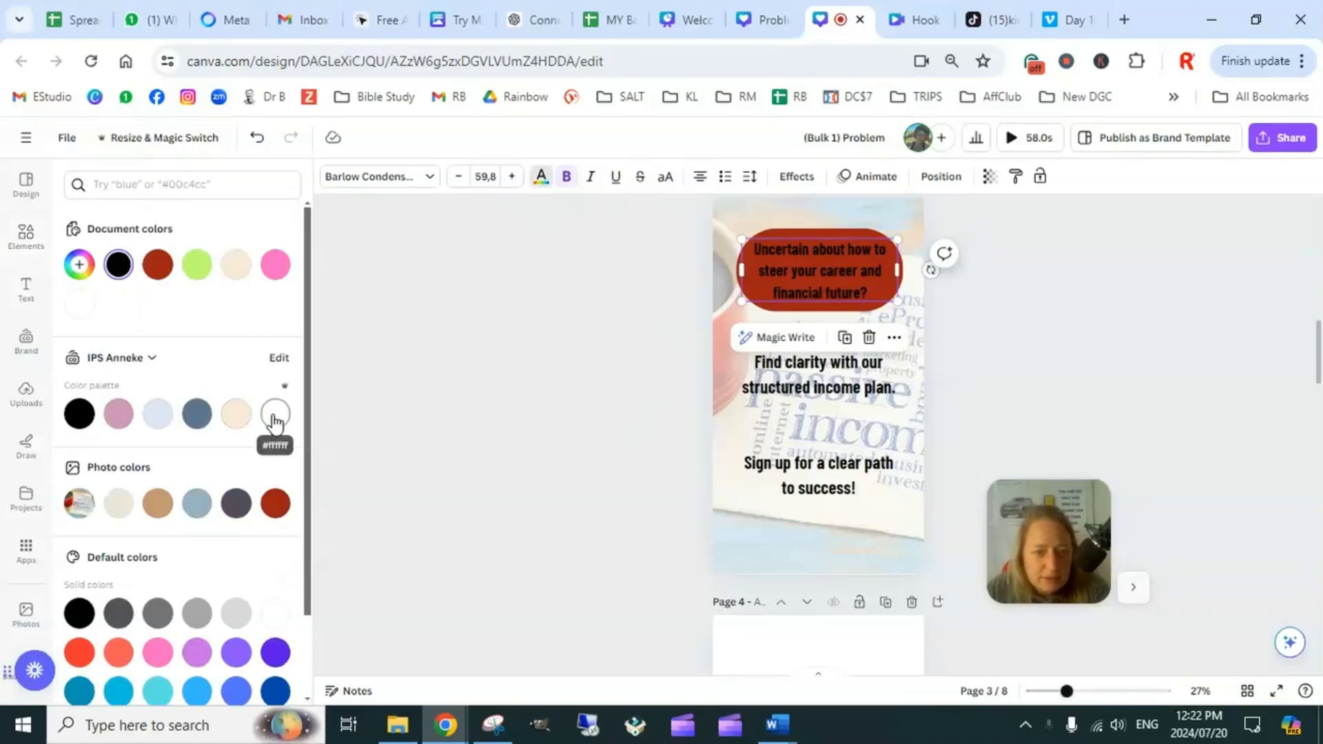
{"action": "left_click", "coordinate": [274, 414]}
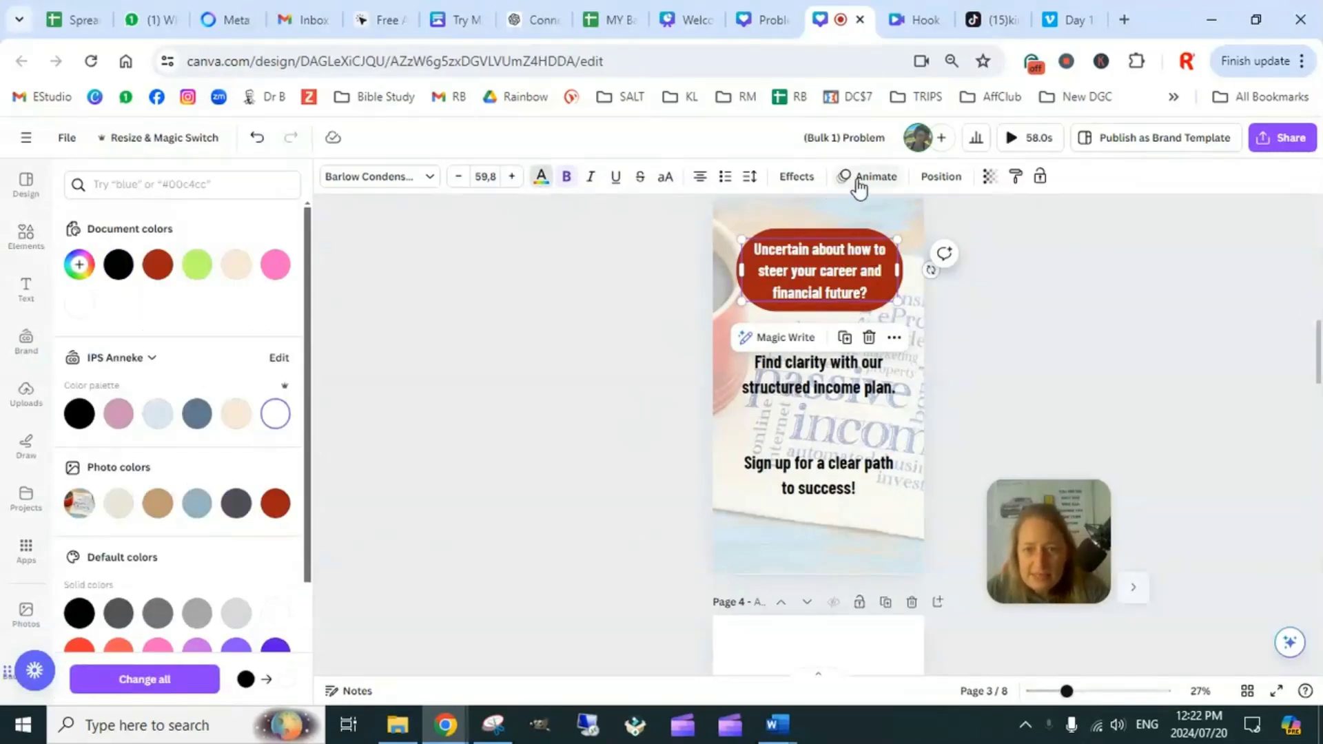
Increase the font size of the "Find clarity with our structured income plan." text to 82.8
{"action": "left_click", "coordinate": [872, 382]}
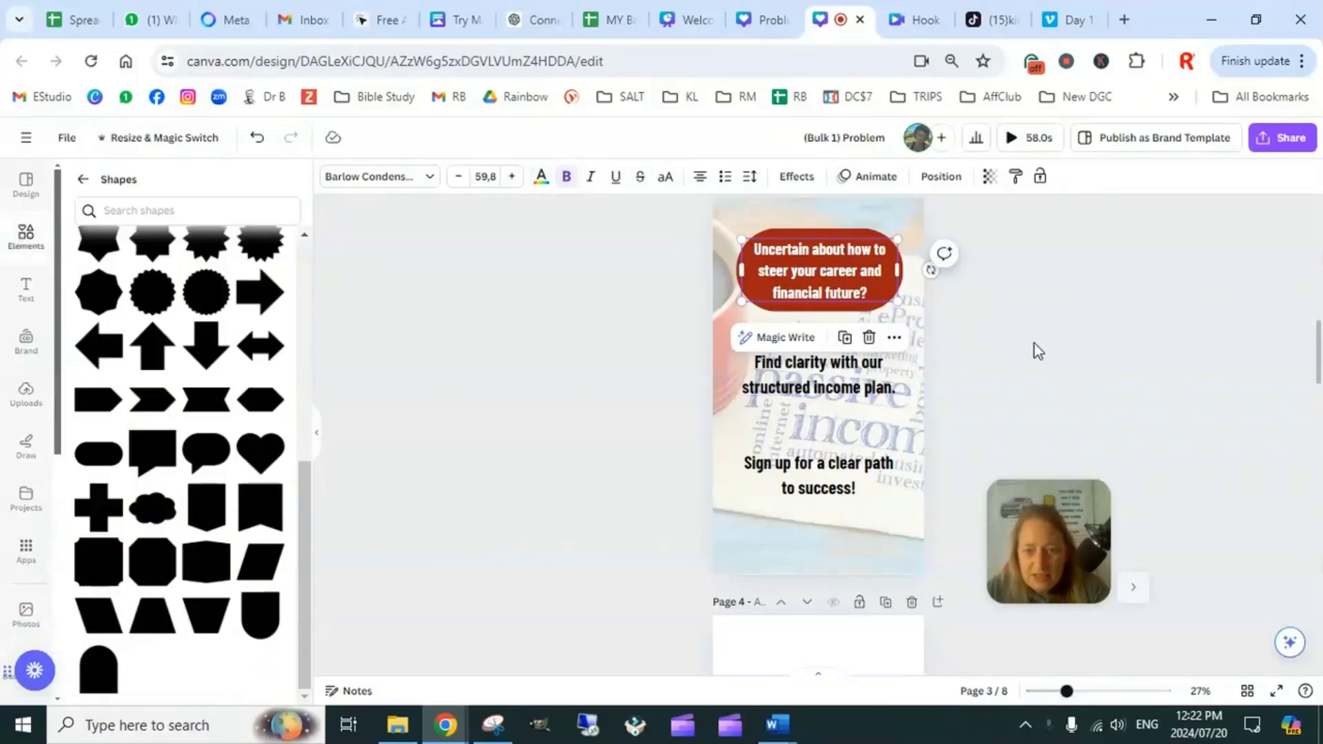
{"action": "left_click", "coordinate": [1098, 336]}
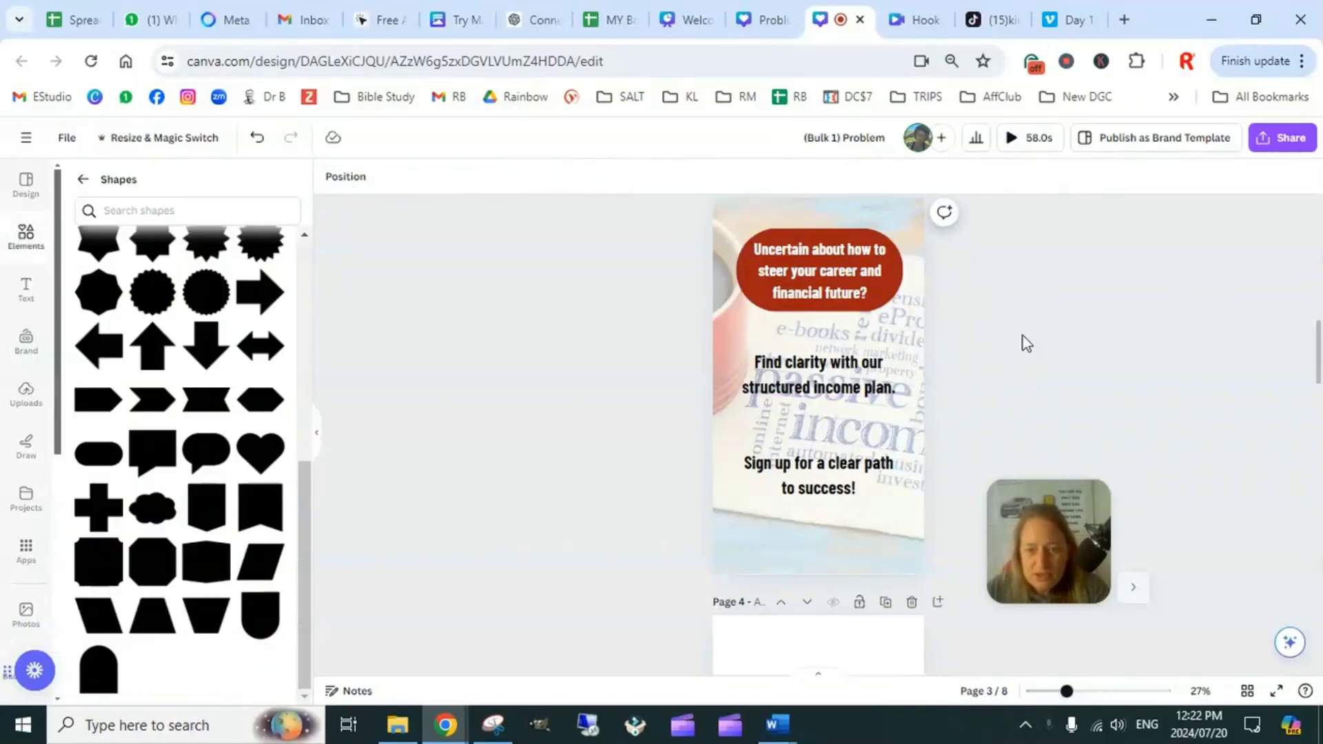
{"action": "left_click", "coordinate": [875, 389]}
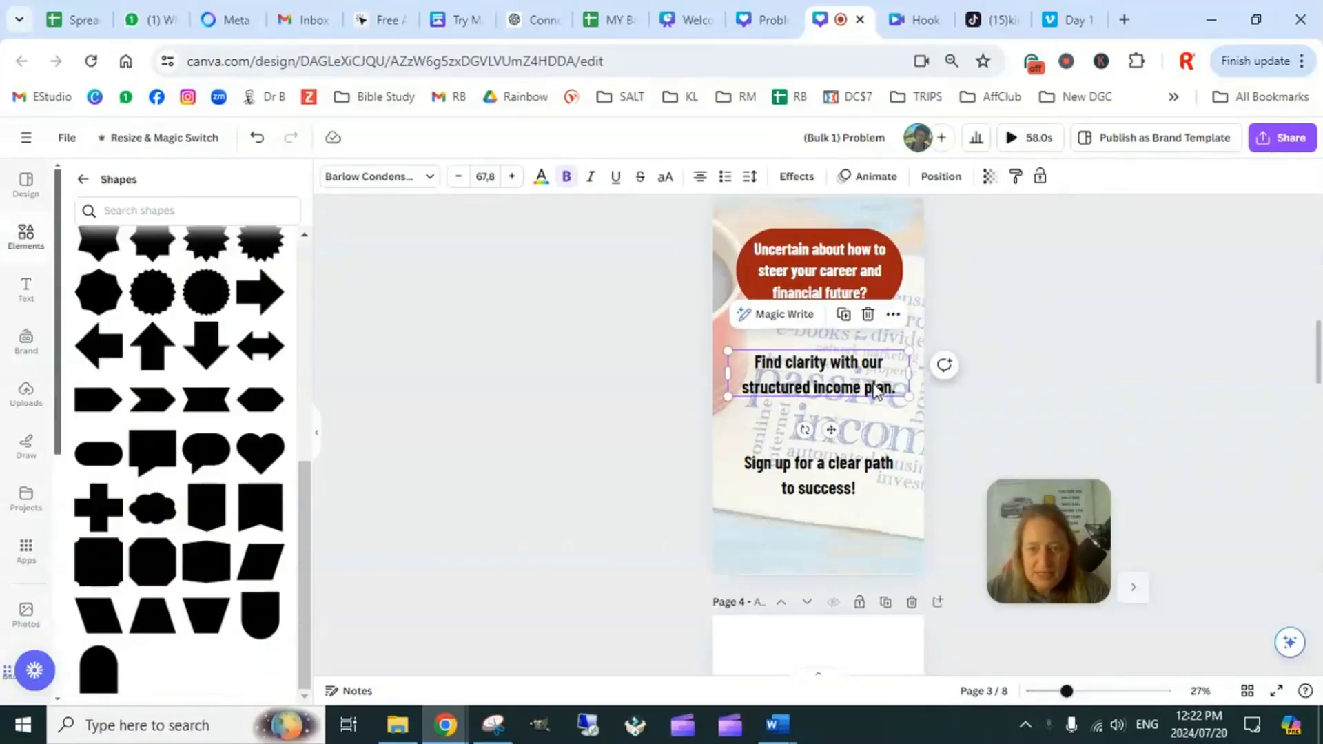
{"action": "left_click", "coordinate": [1008, 332]}
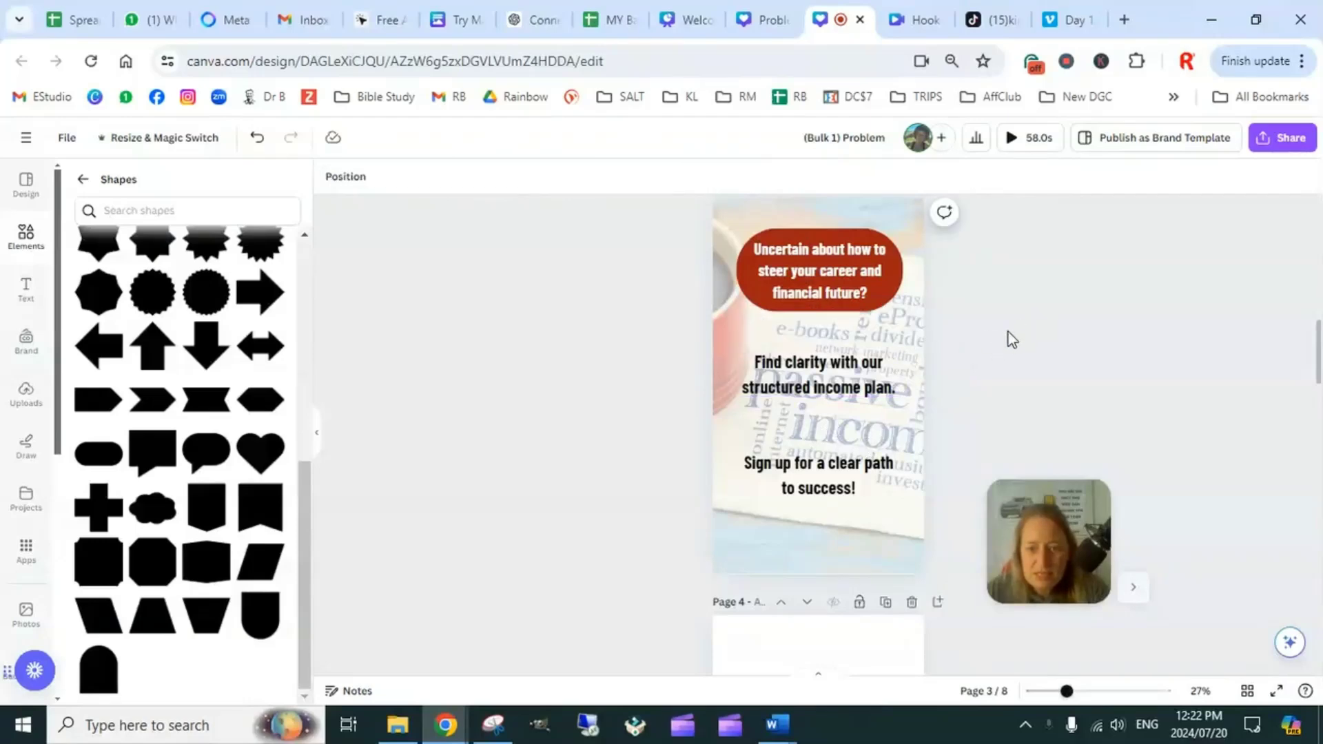
{"action": "left_click", "coordinate": [856, 387]}
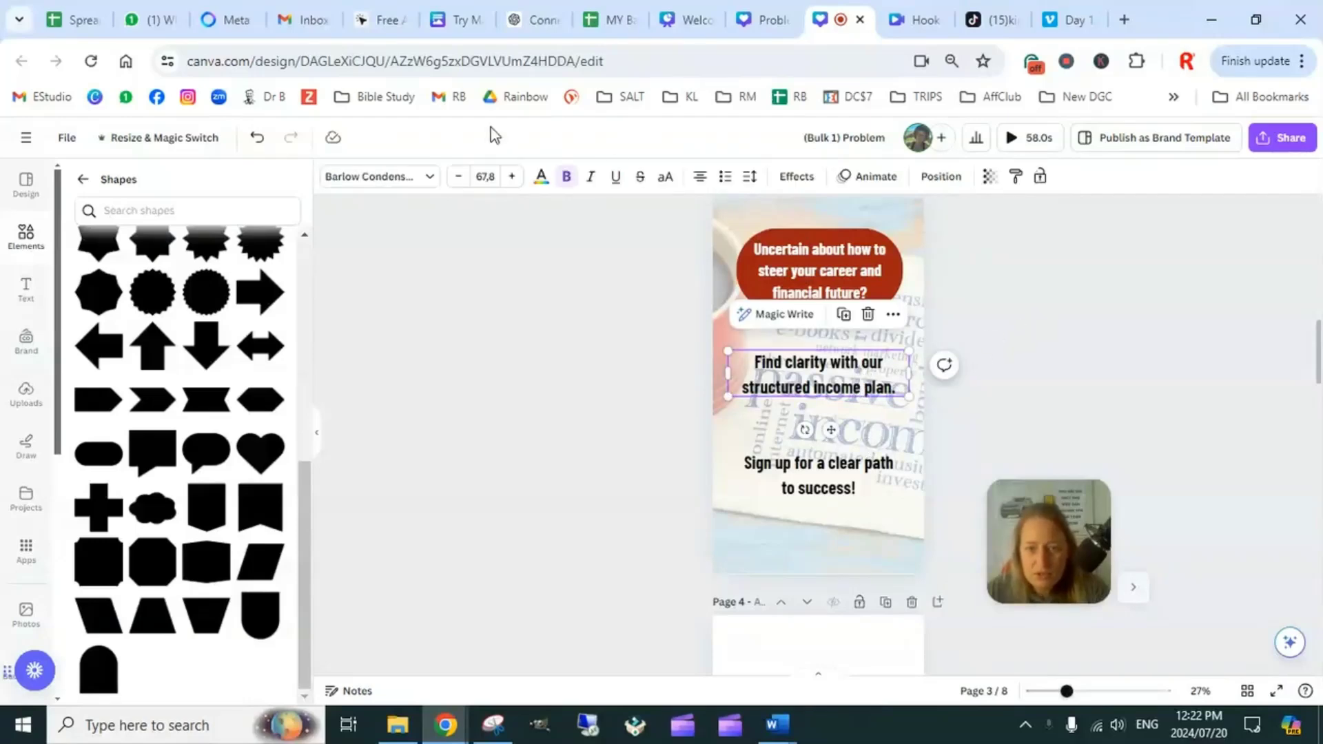
{"action": "left_click", "coordinate": [511, 180]}
{"action": "left_click", "coordinate": [511, 181]}
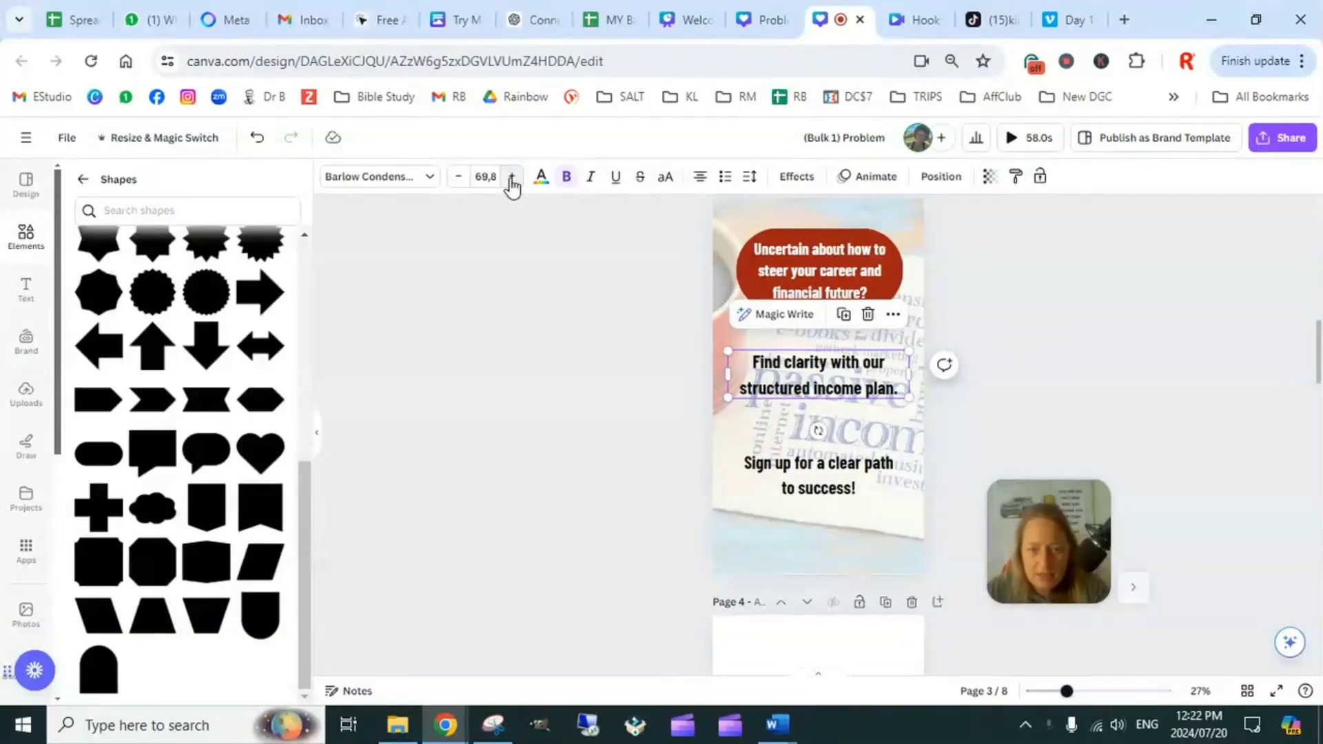
{"action": "left_click", "coordinate": [511, 181]}
{"action": "left_click", "coordinate": [511, 181]}
{"action": "left_click", "coordinate": [512, 180]}
{"action": "left_click", "coordinate": [511, 180]}
{"action": "left_click", "coordinate": [511, 181]}
{"action": "left_click", "coordinate": [512, 180]}
{"action": "left_click", "coordinate": [511, 180]}
{"action": "left_click", "coordinate": [512, 180]}
{"action": "left_click", "coordinate": [511, 180]}
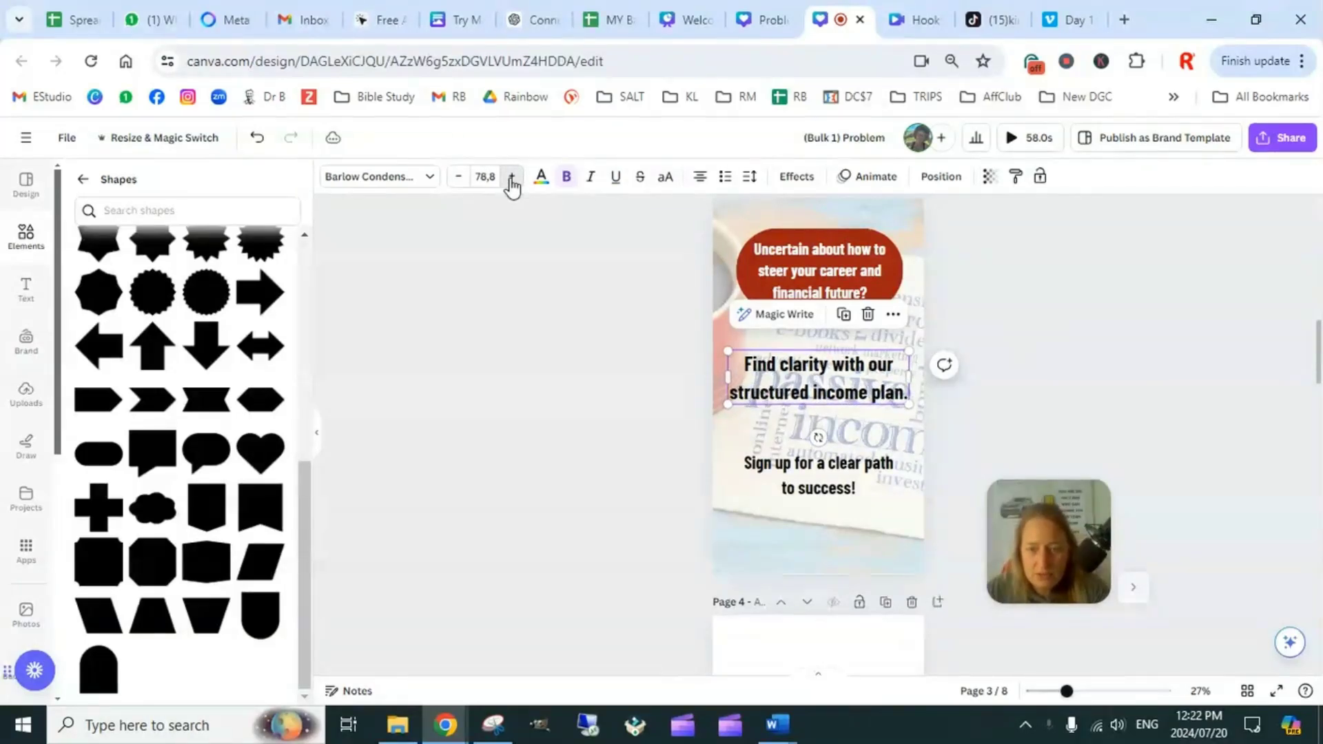
{"action": "left_click", "coordinate": [511, 180]}
{"action": "left_click", "coordinate": [512, 180]}
{"action": "left_click", "coordinate": [512, 180]}
{"action": "left_click", "coordinate": [511, 180]}
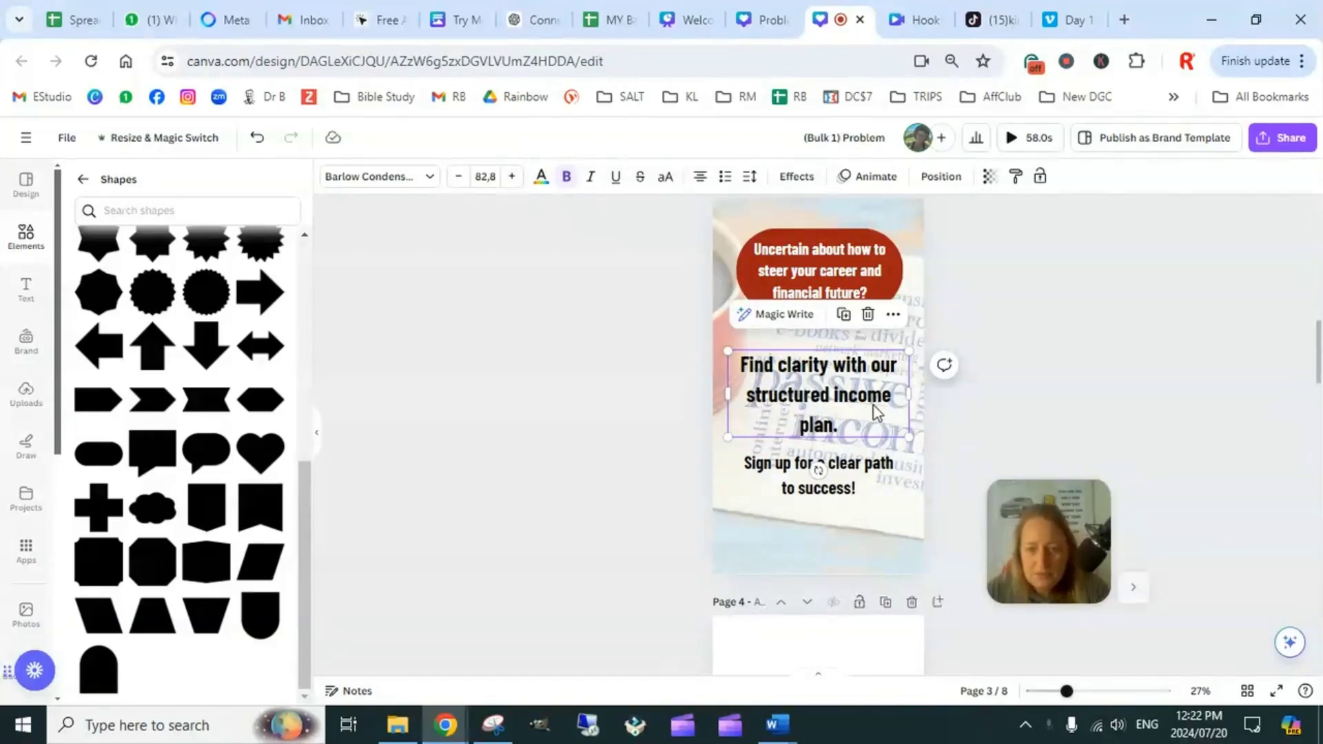
Replace the words "structured income plan" in the middle text with "Interactive Program"
{"action": "left_click", "coordinate": [836, 431]}
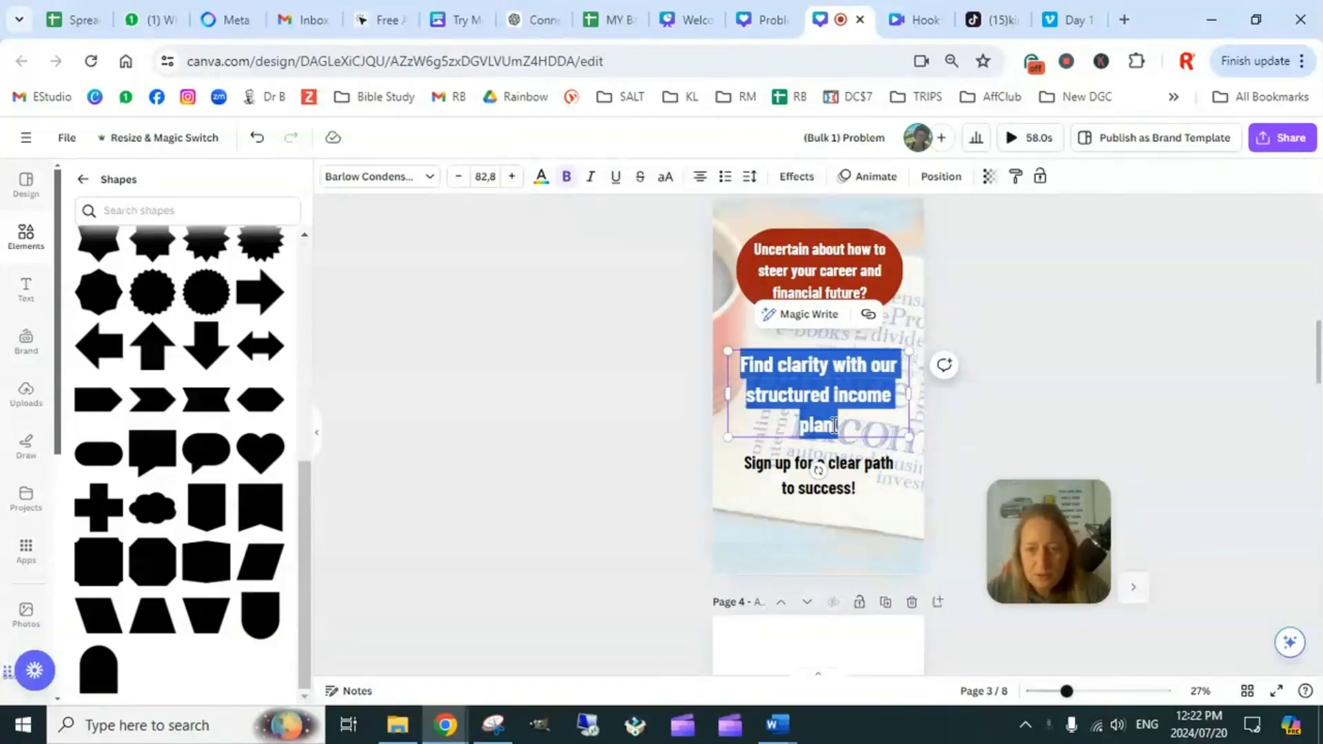
{"action": "left_click", "coordinate": [847, 425]}
{"action": "key", "text": "BackSpace"}
{"action": "key", "text": "BackSpace"}
{"action": "key", "text": "BackSpace"}
{"action": "key", "text": "BackSpace"}
{"action": "key", "text": "BackSpace"}
{"action": "key", "text": "BackSpace"}
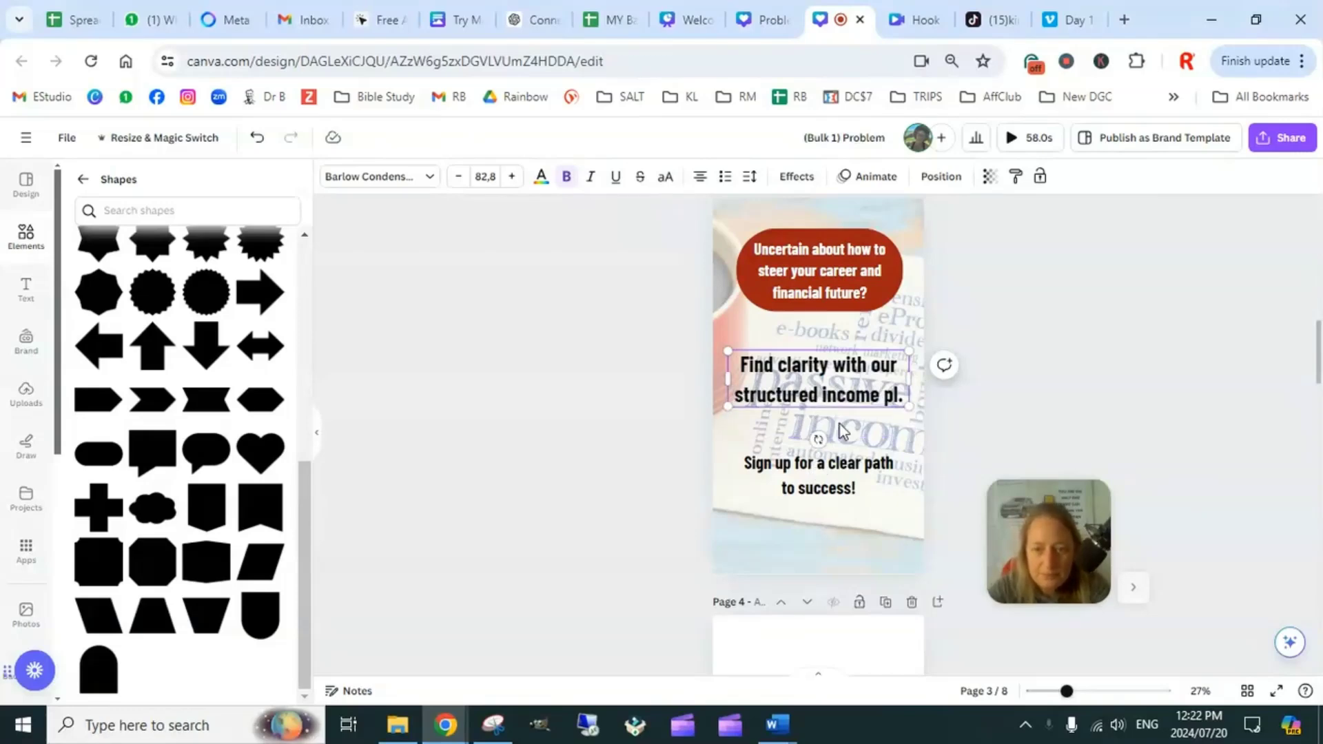
{"action": "key", "text": "BackSpace"}
{"action": "key", "text": "BackSpace"}
{"action": "key", "text": "BackSpace"}
{"action": "key", "text": "BackSpace"}
{"action": "key", "text": "BackSpace"}
{"action": "key", "text": "BackSpace"}
{"action": "key", "text": "BackSpace"}
{"action": "key", "text": "BackSpace"}
{"action": "key", "text": "BackSpace"}
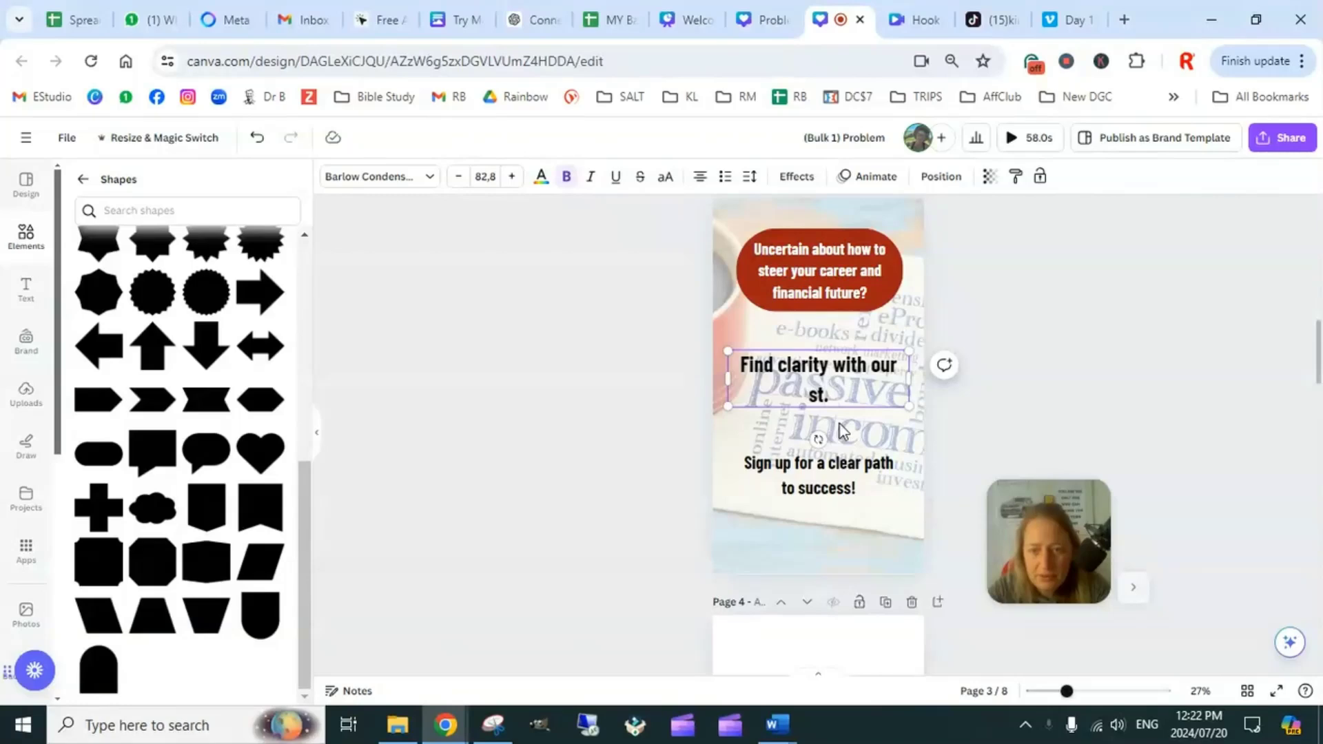
{"action": "key", "text": "BackSpace"}
{"action": "key", "text": "BackSpace"}
{"action": "type", "text": "Int"}
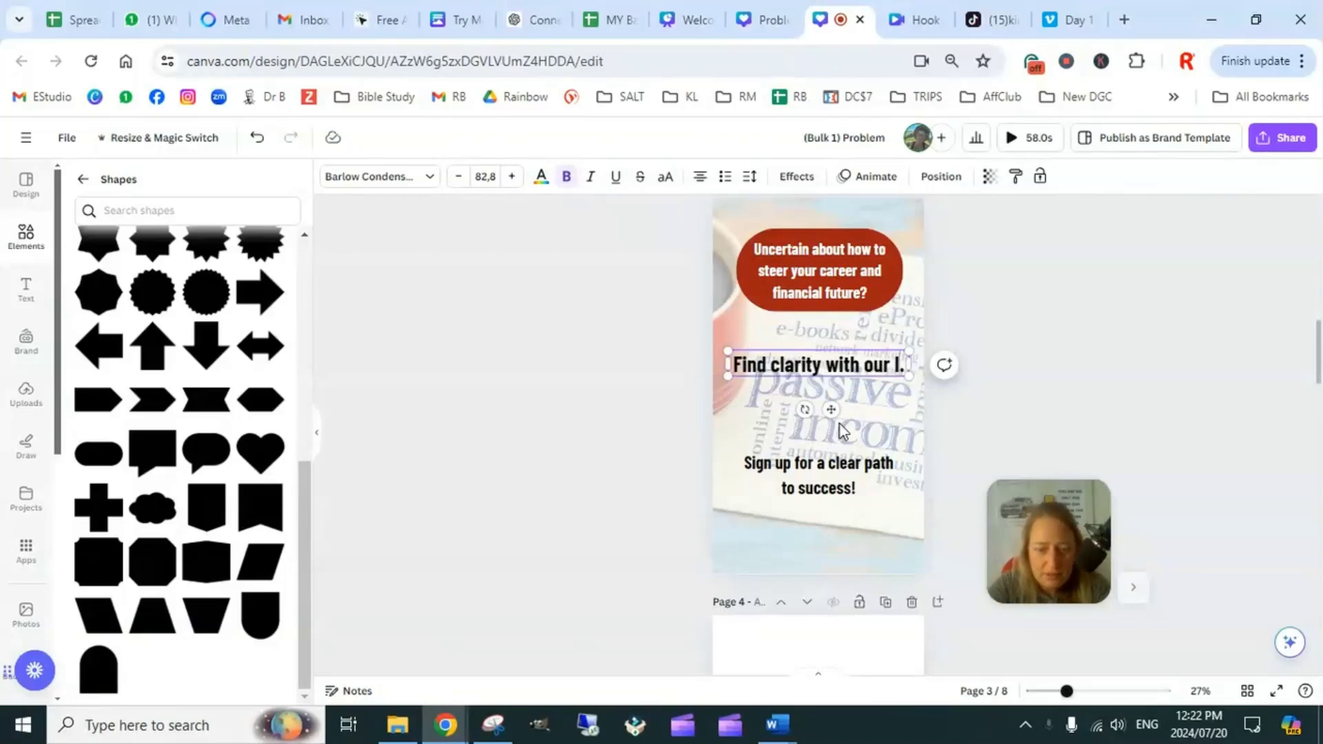
{"action": "type", "text": "eractive Pr"}
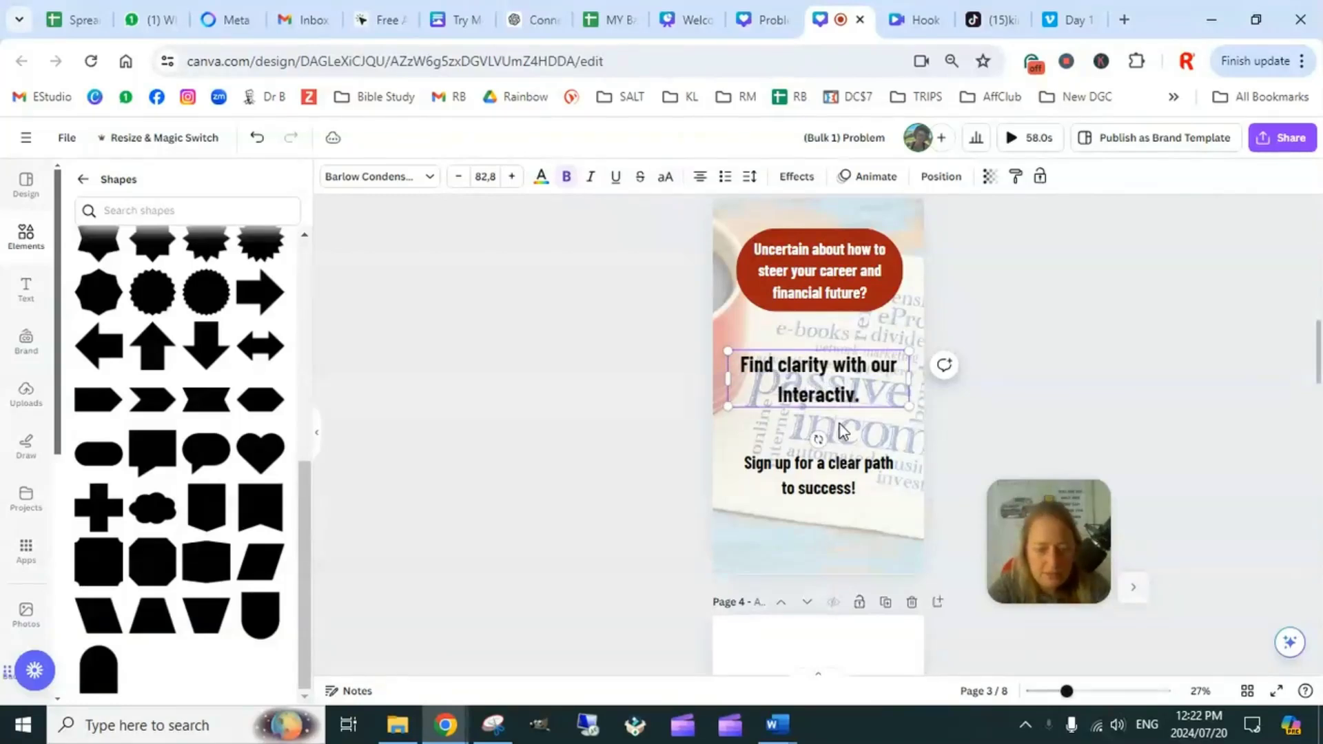
{"action": "type", "text": "ograms"}
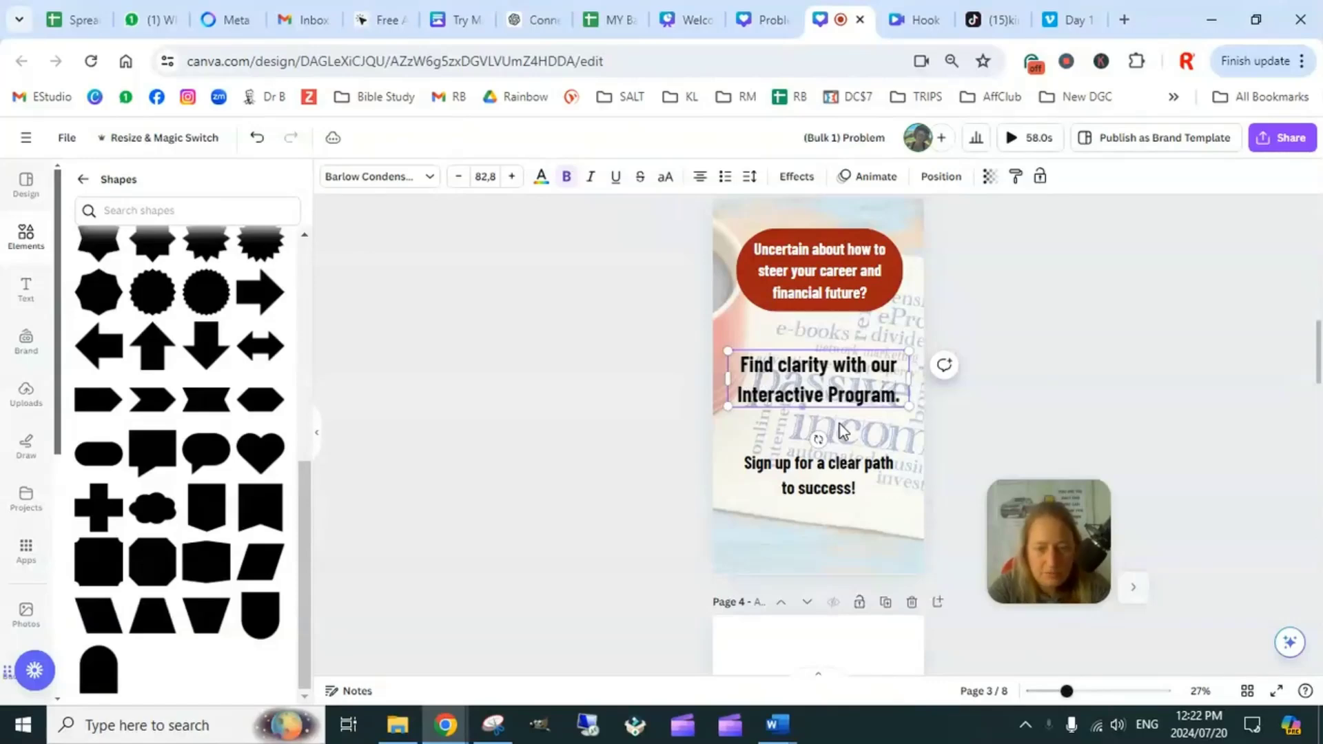
{"action": "key", "text": "BackSpace"}
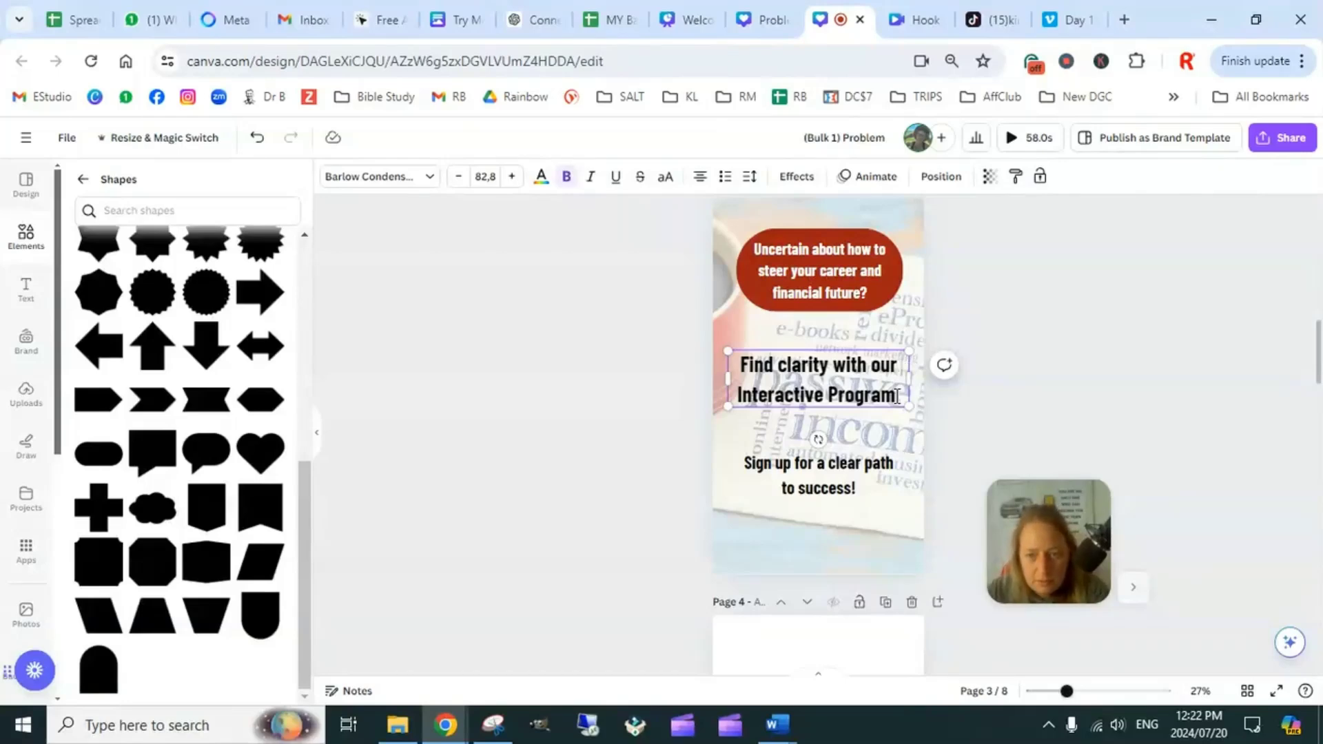
Extend the middle text with "& evergreen training" after "Interactive Program", before the full stop
{"action": "type", "text": "n& "}
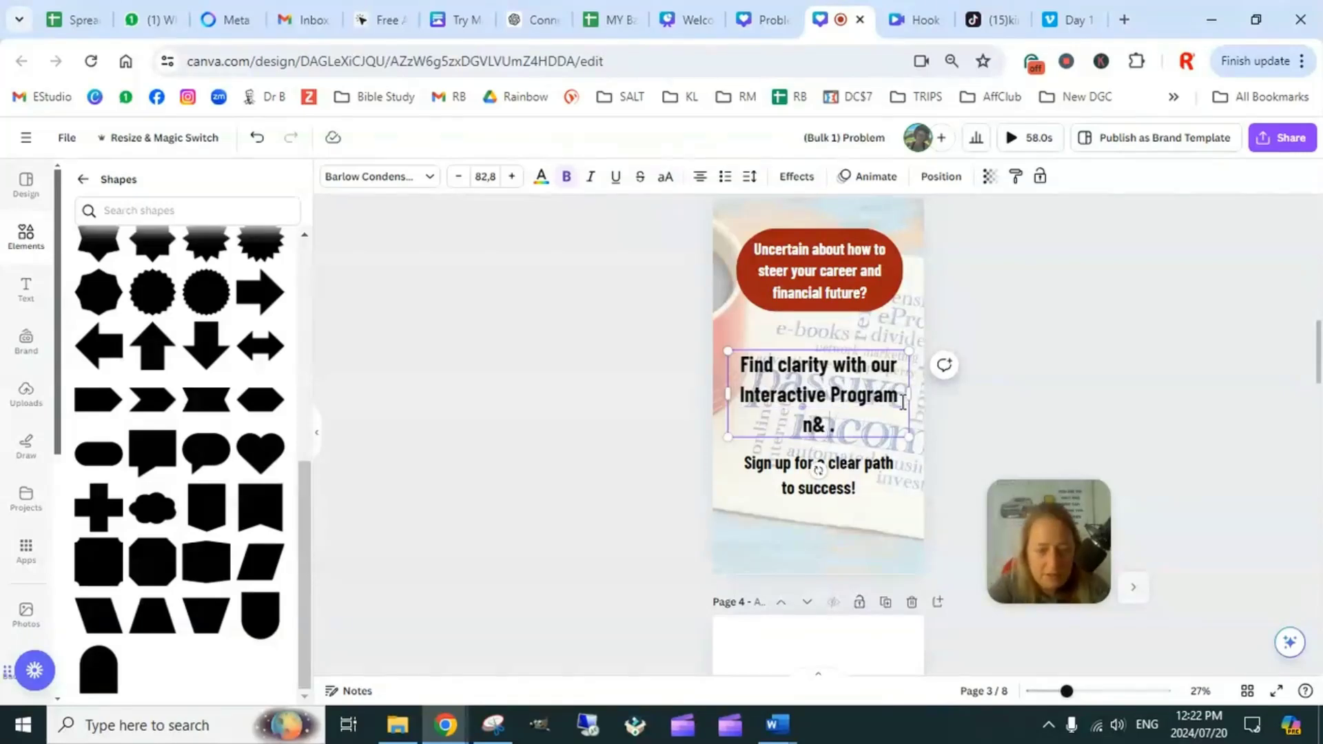
{"action": "type", "text": "evergreen trai"}
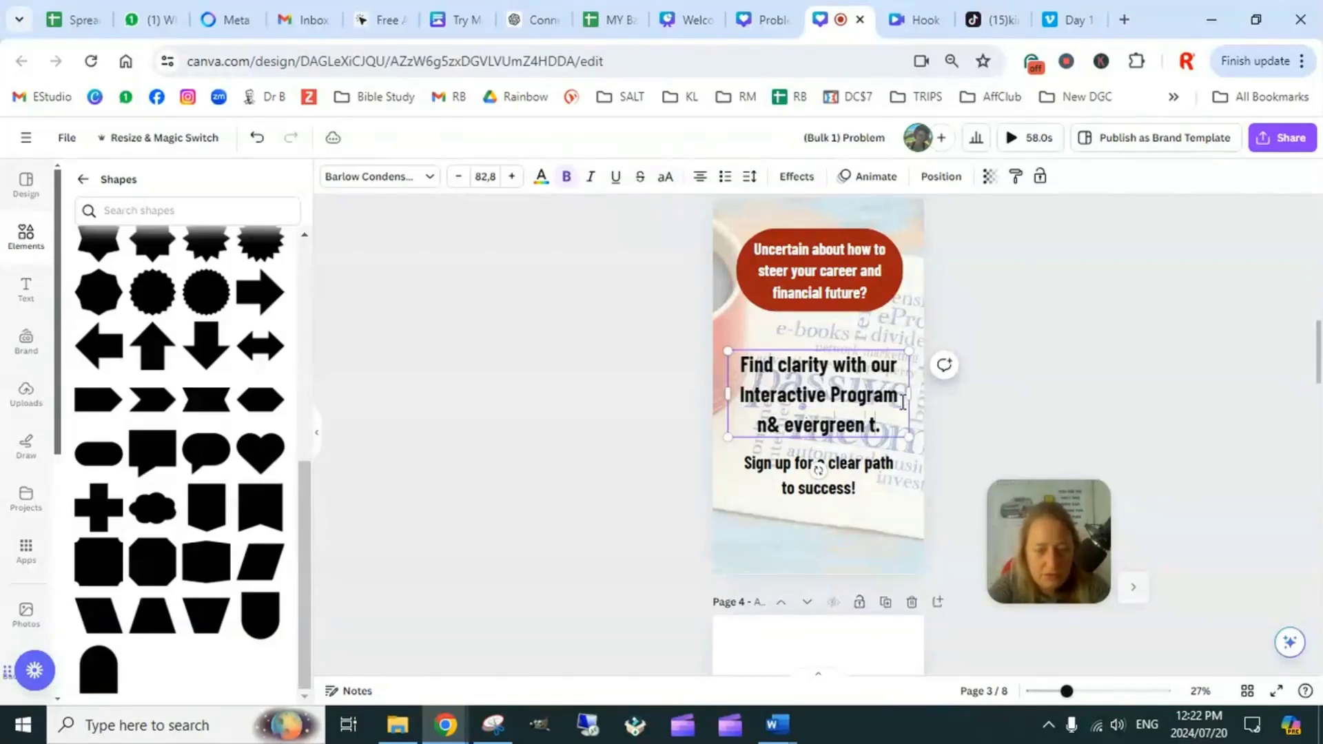
{"action": "type", "text": "ning"}
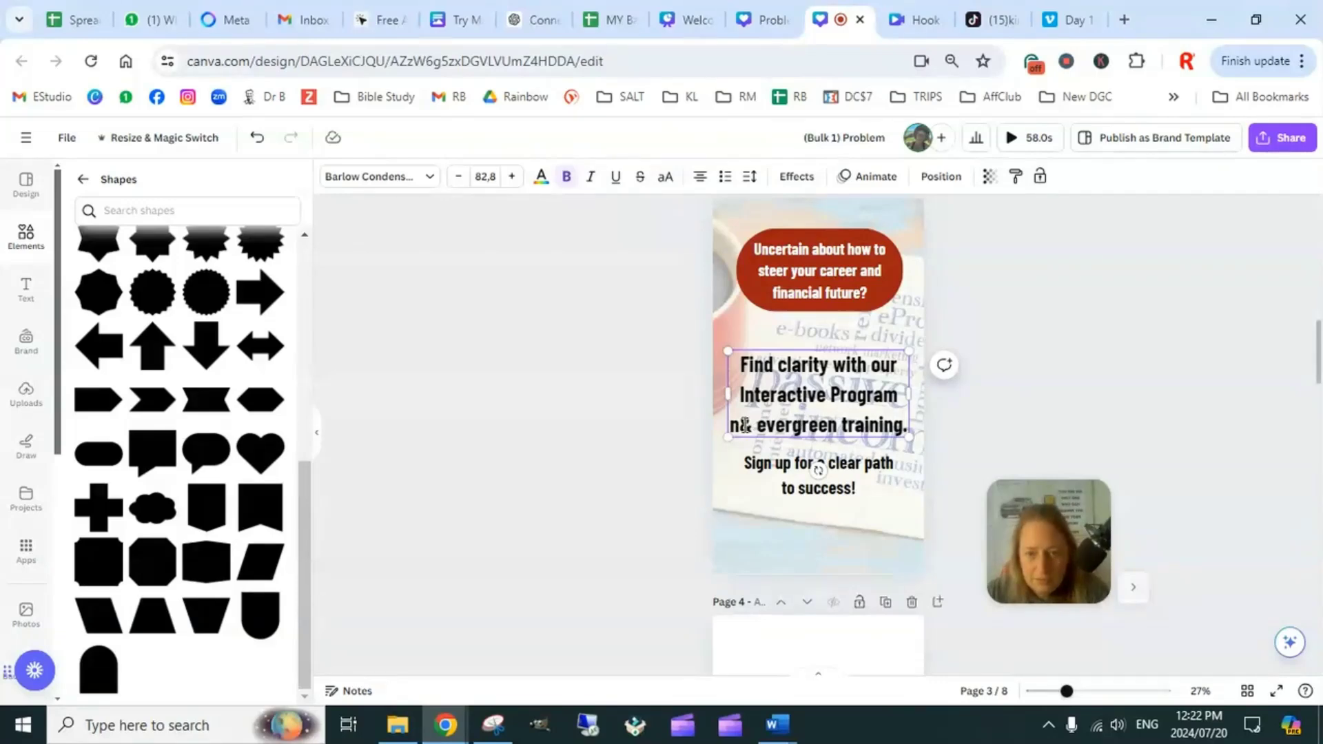
{"action": "key", "text": "BackSpace"}
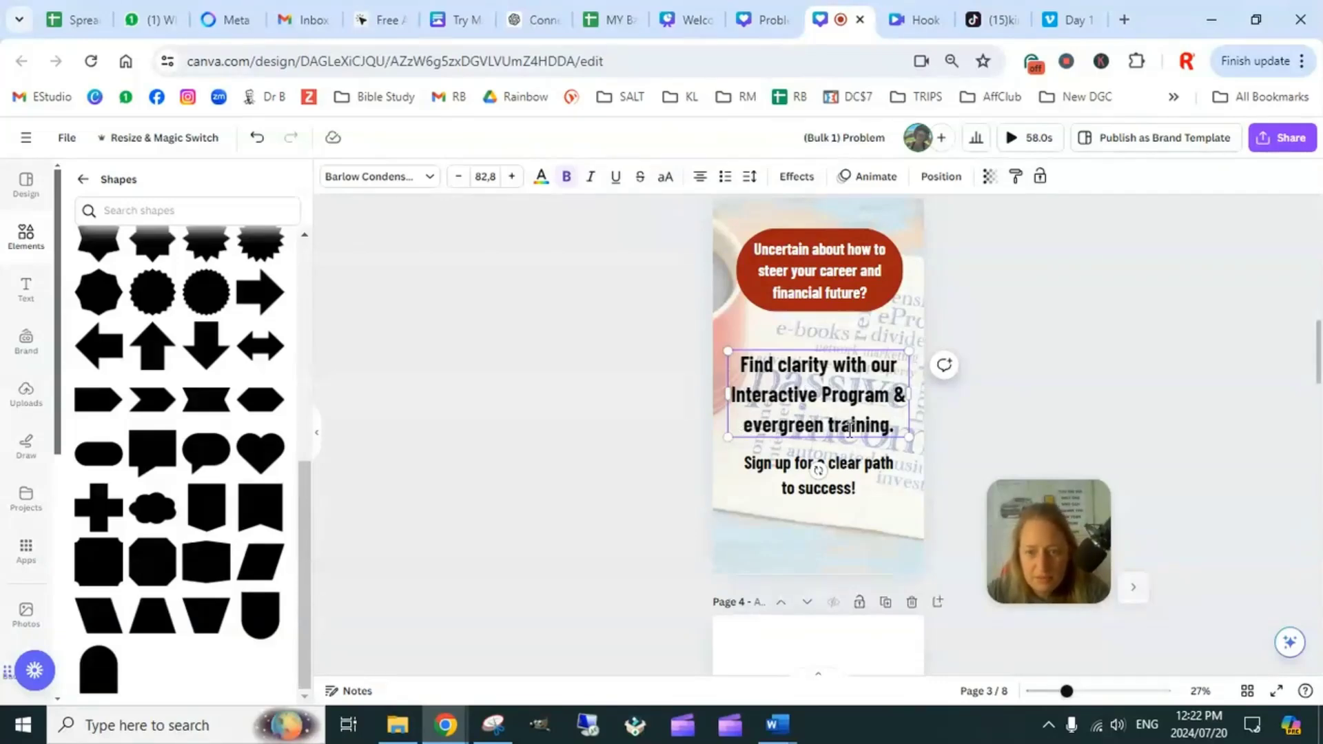
Move the "Sign up for a clear path to success!" text down near the page's lower edge, keeping it horizontally centred
{"action": "left_click", "coordinate": [859, 483]}
{"action": "left_click_drag", "start_coordinate": [858, 483], "coordinate": [858, 534]}
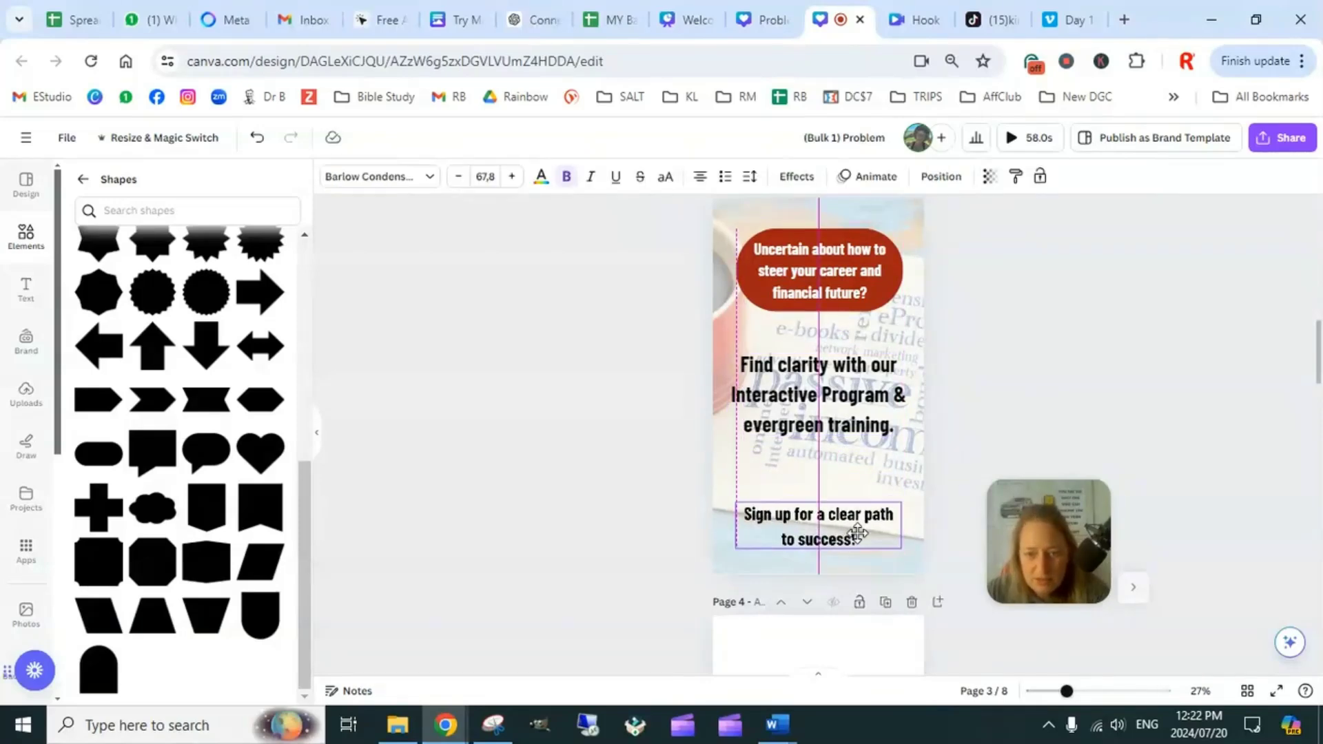
{"action": "left_click", "coordinate": [1019, 373]}
Narrow the "Find clarity" text box so its text wraps onto four lines, and centre it on the page
{"action": "left_click", "coordinate": [871, 413]}
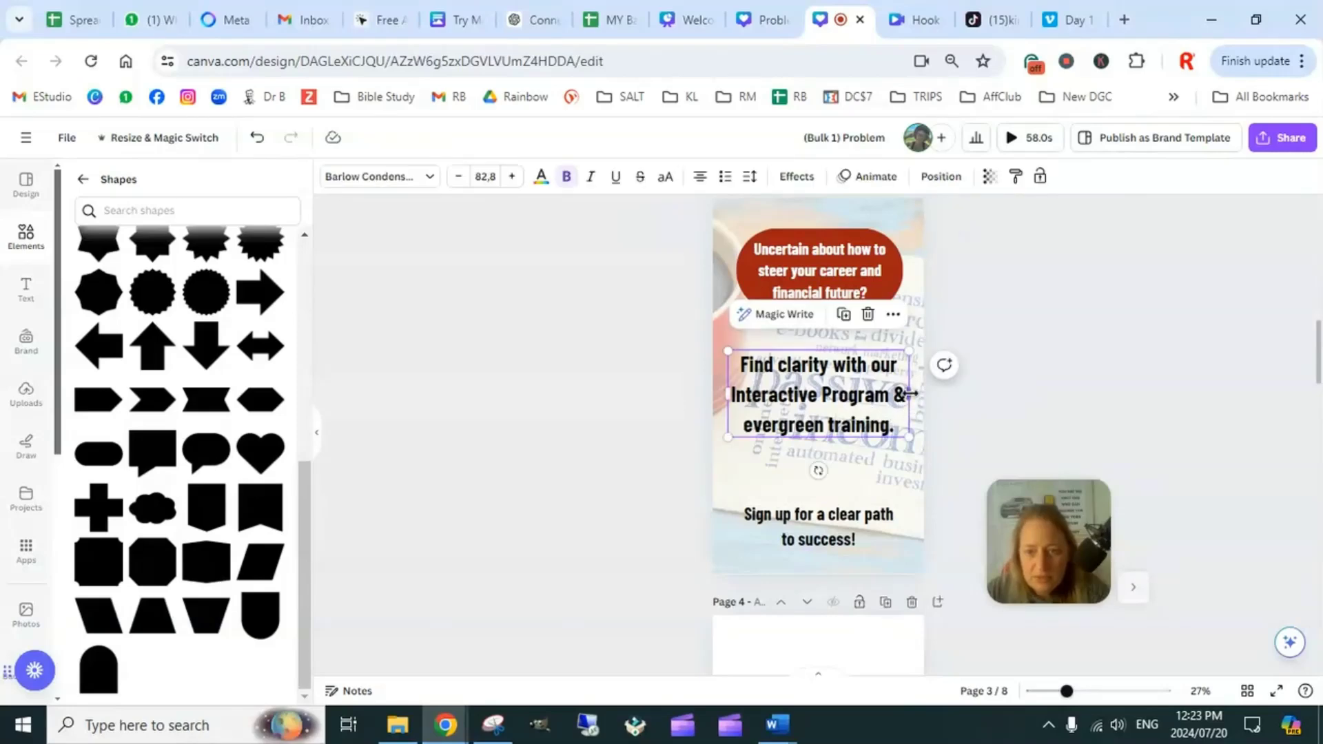
{"action": "left_click_drag", "start_coordinate": [911, 394], "coordinate": [867, 415]}
{"action": "left_click", "coordinate": [1040, 370]}
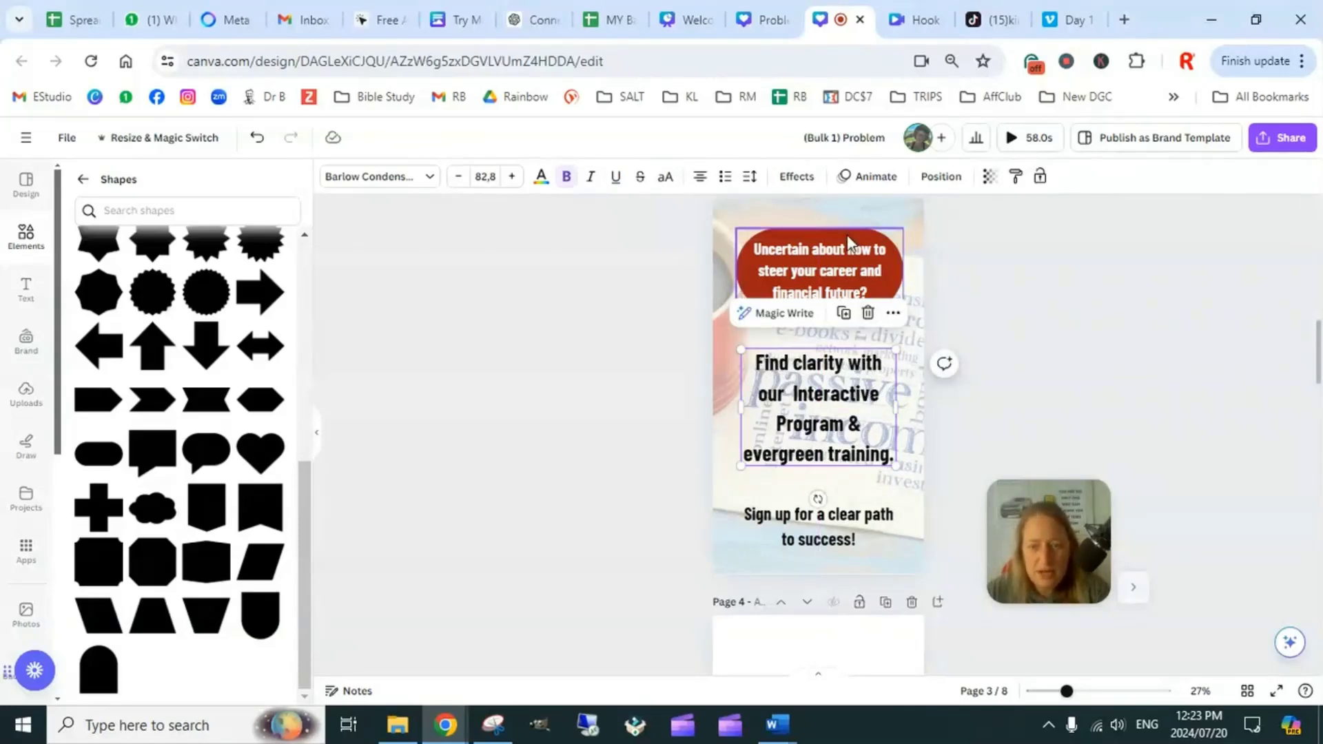
{"action": "left_click", "coordinate": [718, 336]}
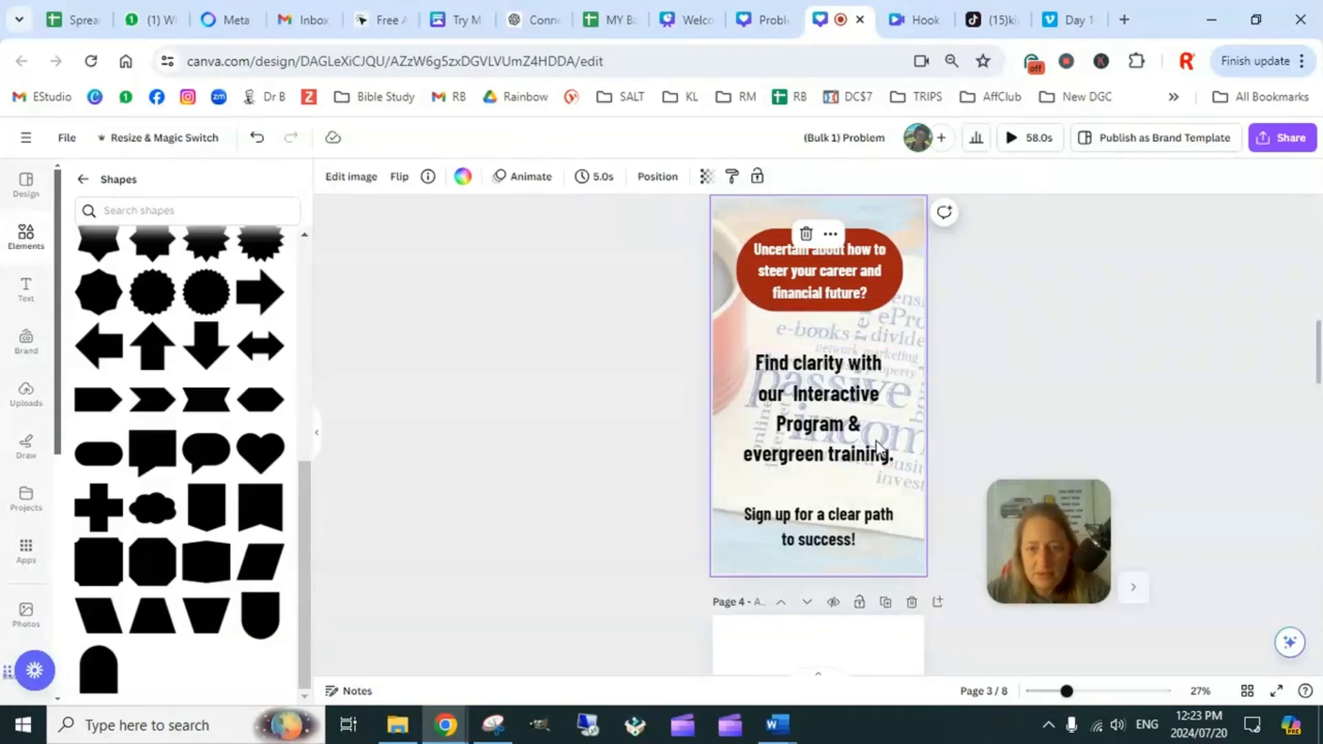
{"action": "scroll", "coordinate": [967, 402], "scroll_direction": "up", "scroll_amount": 2}
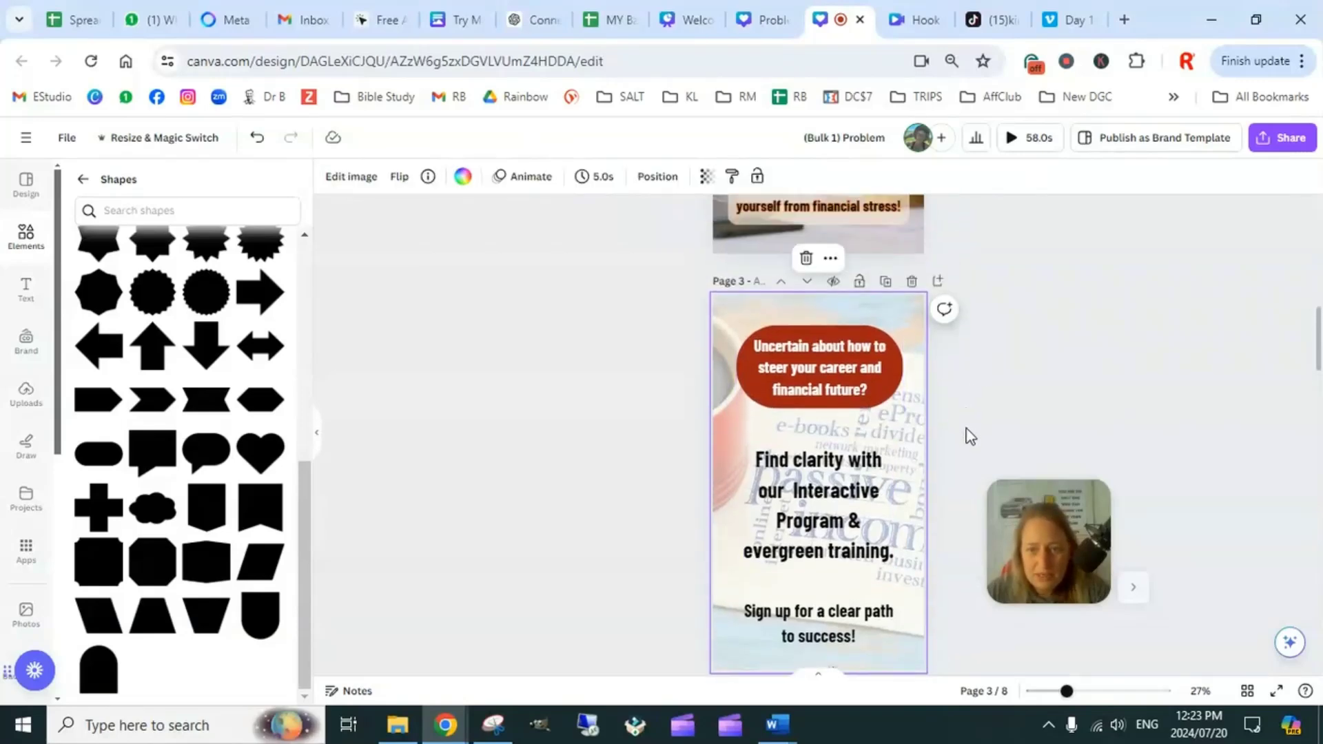
{"action": "scroll", "coordinate": [970, 435], "scroll_direction": "down", "scroll_amount": 2}
{"action": "scroll", "coordinate": [970, 436], "scroll_direction": "up", "scroll_amount": 3}
{"action": "scroll", "coordinate": [970, 436], "scroll_direction": "down", "scroll_amount": 3}
Colour the "Sign up for a clear path to success!" text with the dark red from the photo colours
{"action": "left_click", "coordinate": [820, 527]}
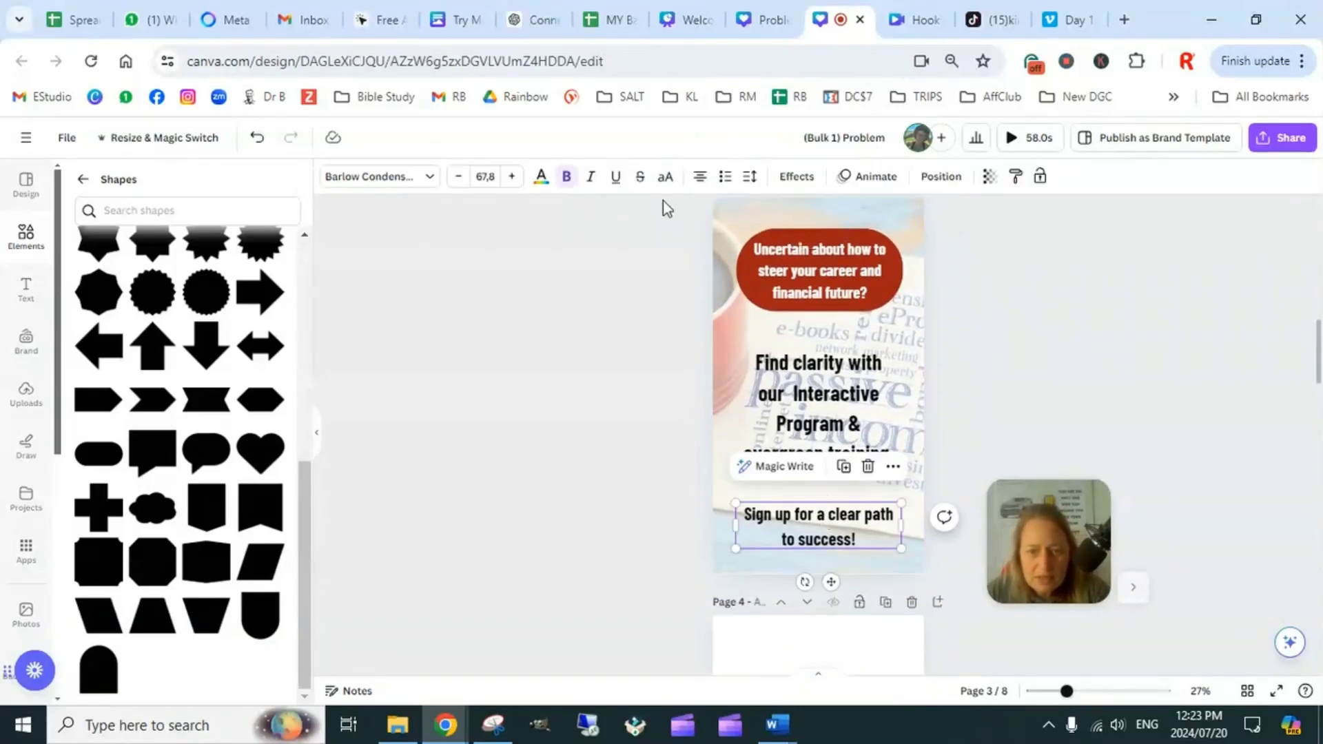
{"action": "left_click", "coordinate": [543, 179]}
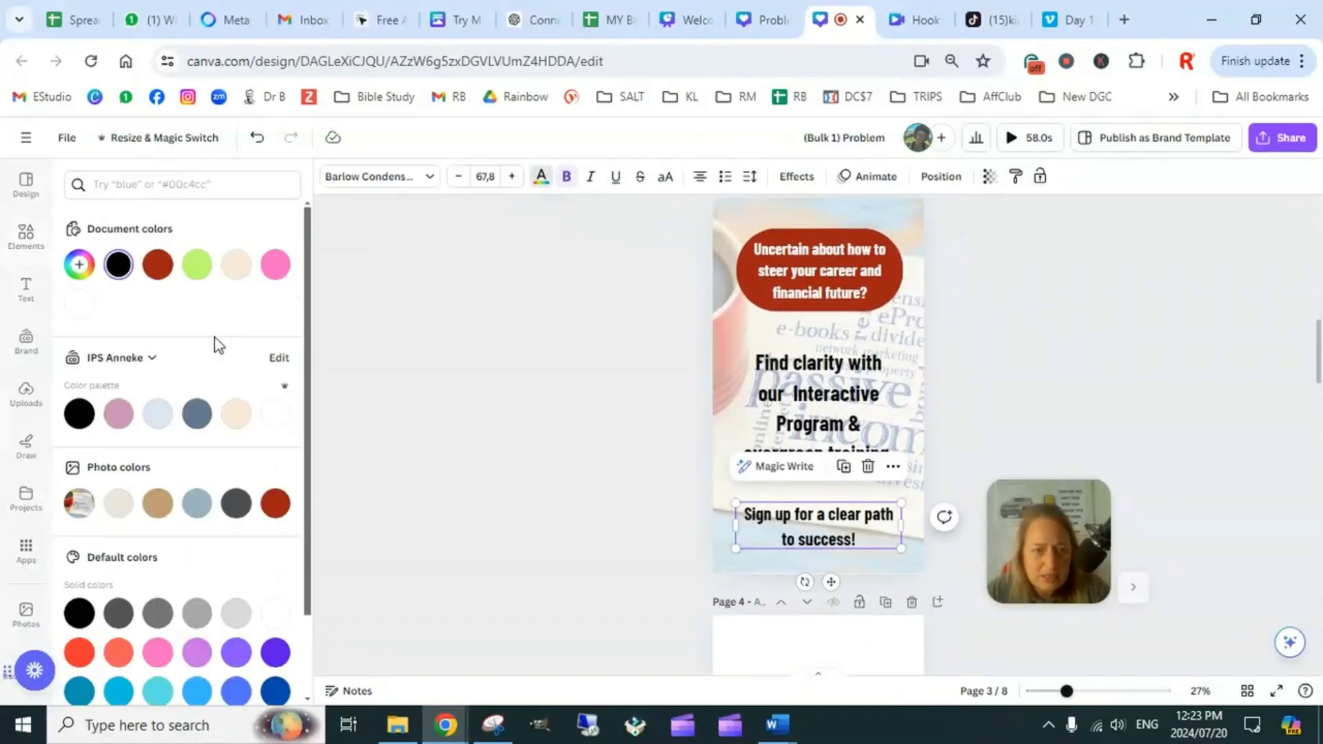
{"action": "left_click", "coordinate": [276, 509]}
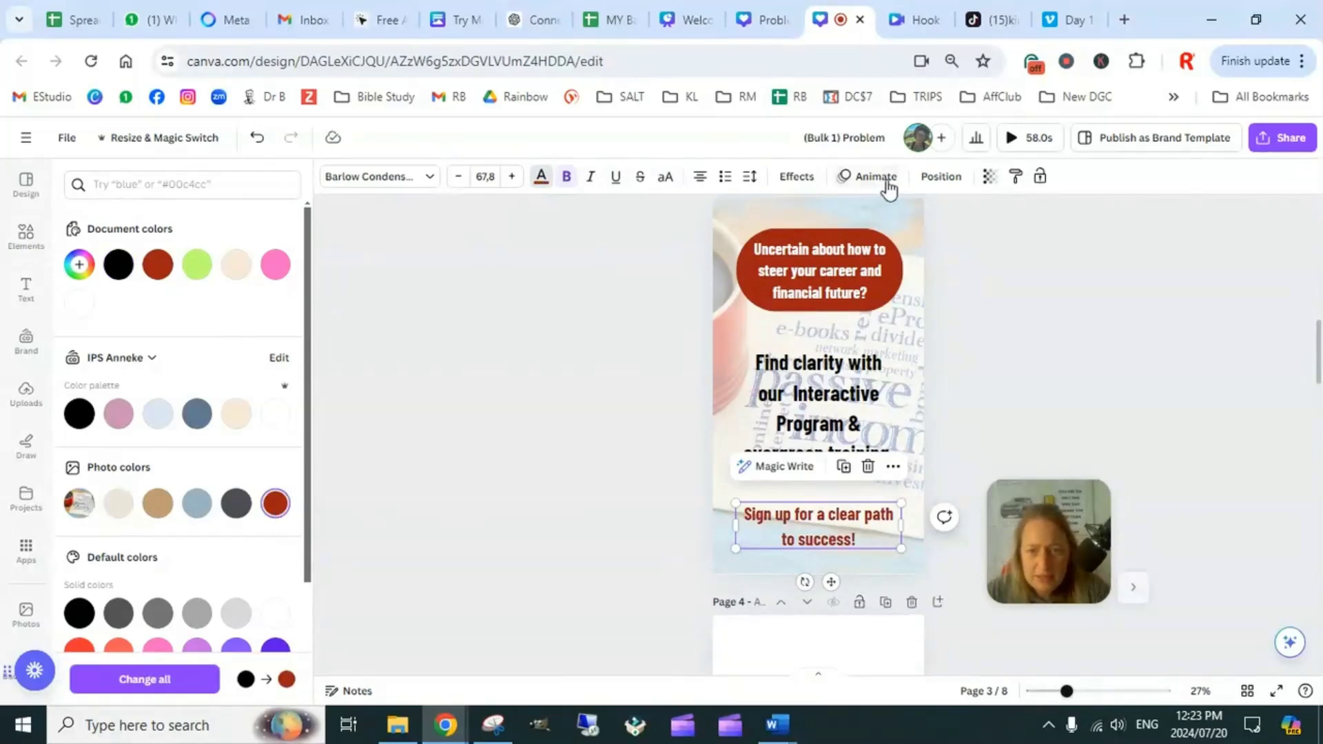
Apply an Outline effect in black with thickness 83 to the "Sign up for a clear path to success!" text
{"action": "left_click", "coordinate": [797, 178]}
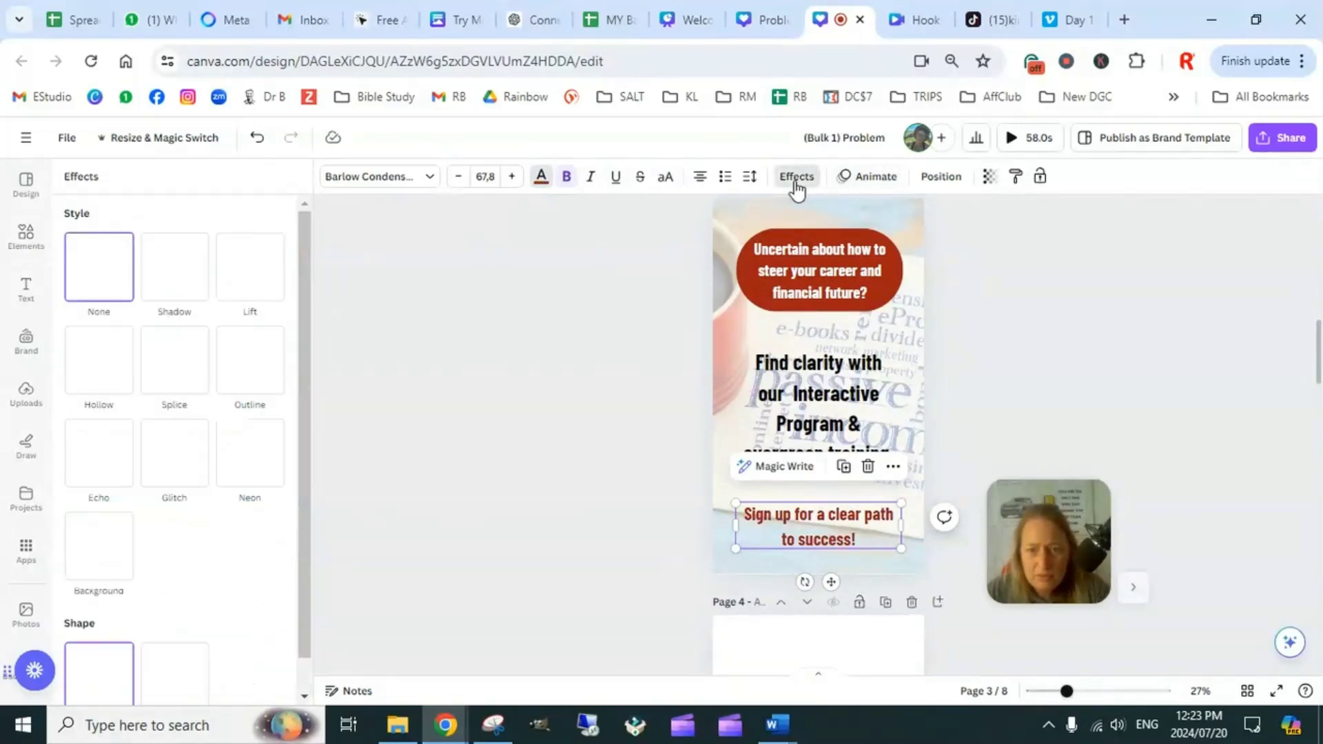
{"action": "left_click", "coordinate": [249, 381]}
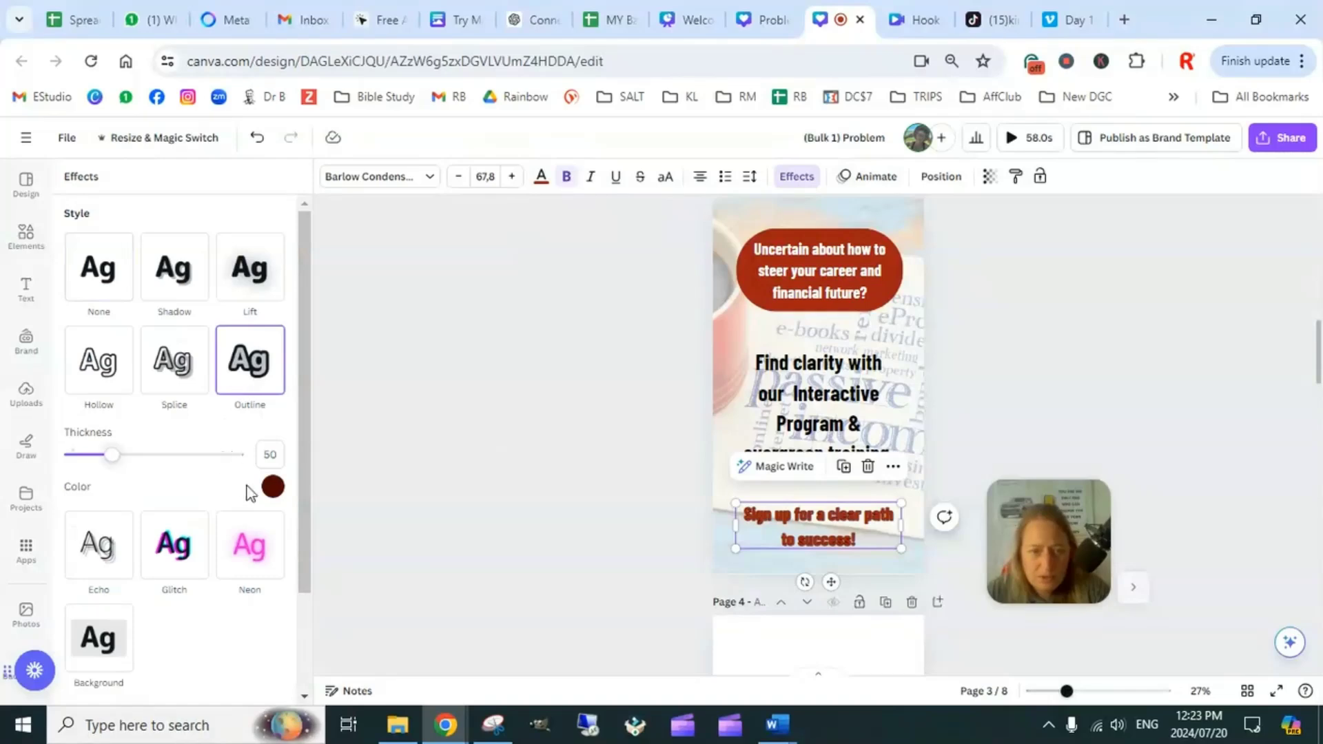
{"action": "left_click", "coordinate": [273, 487]}
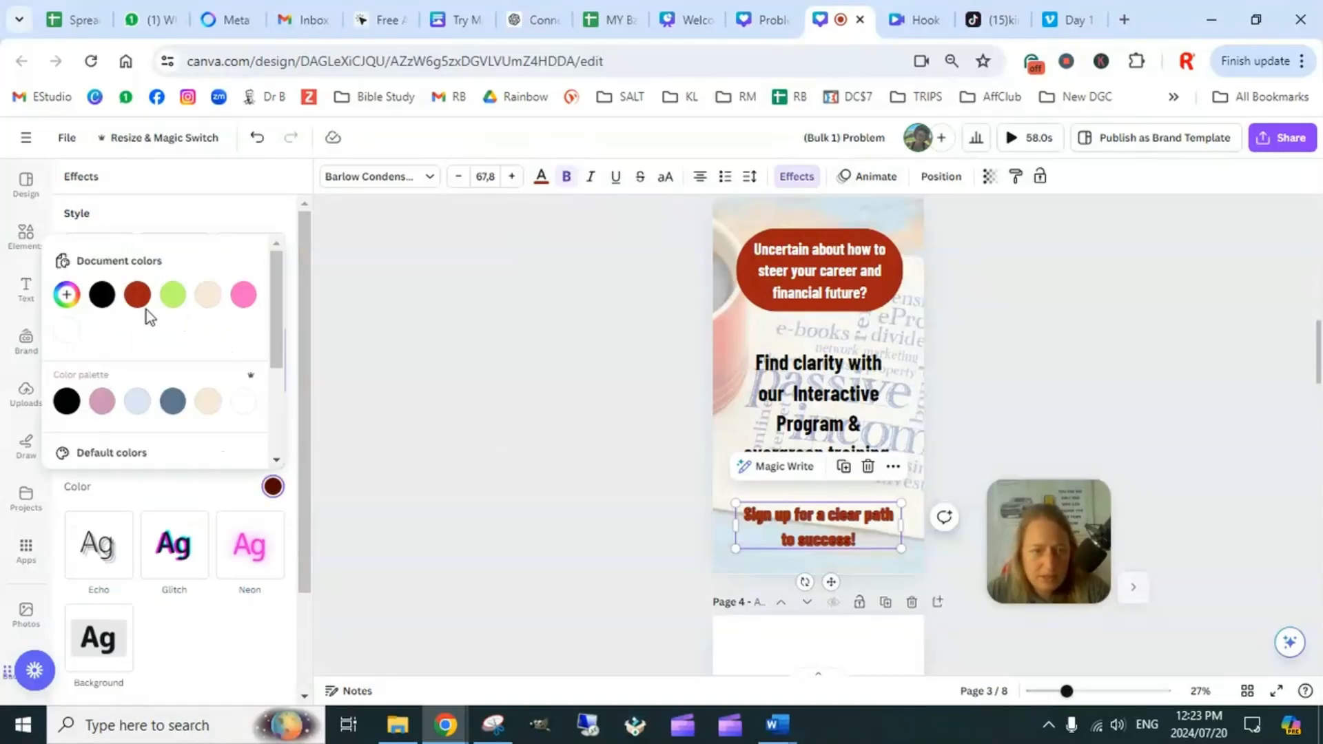
{"action": "left_click", "coordinate": [105, 296]}
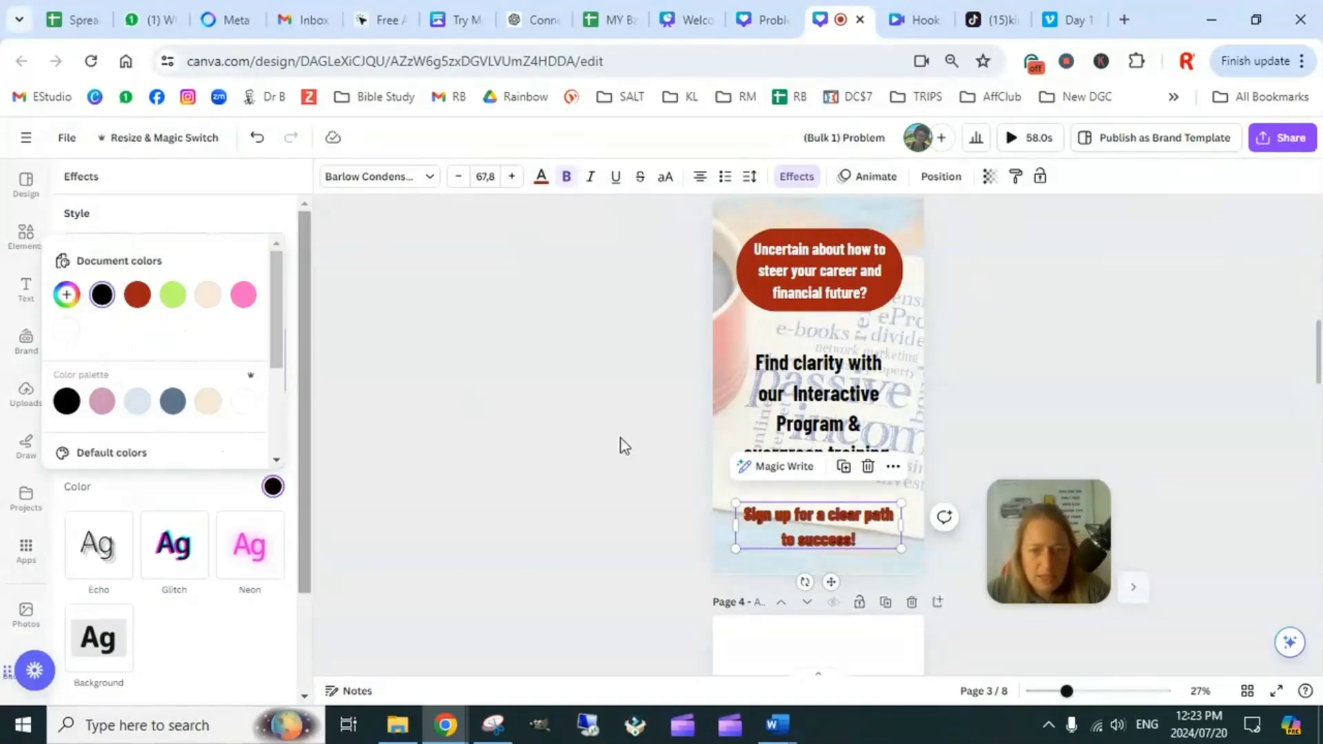
{"action": "left_click", "coordinate": [226, 495]}
{"action": "left_click_drag", "start_coordinate": [111, 456], "coordinate": [142, 472]}
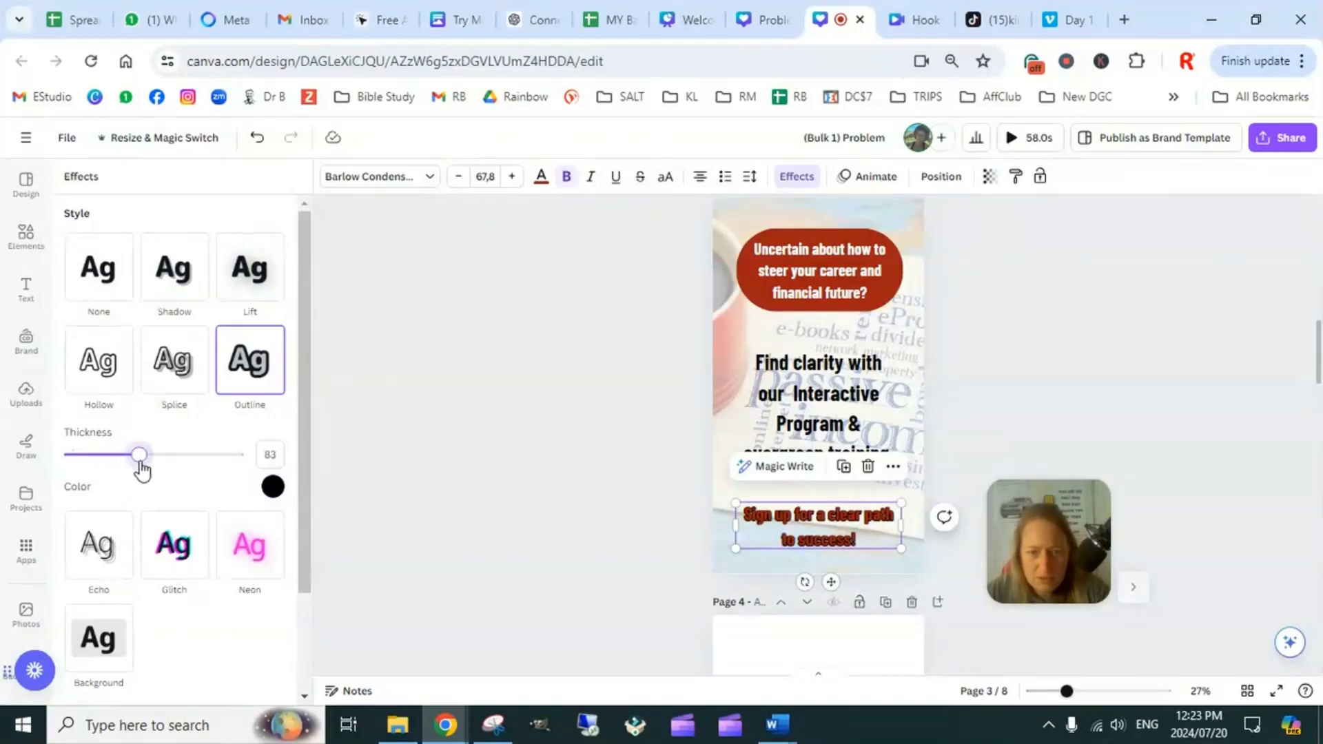
Set the letter spacing of the "Sign up for a clear path to success!" text to 39
{"action": "left_click", "coordinate": [1037, 387]}
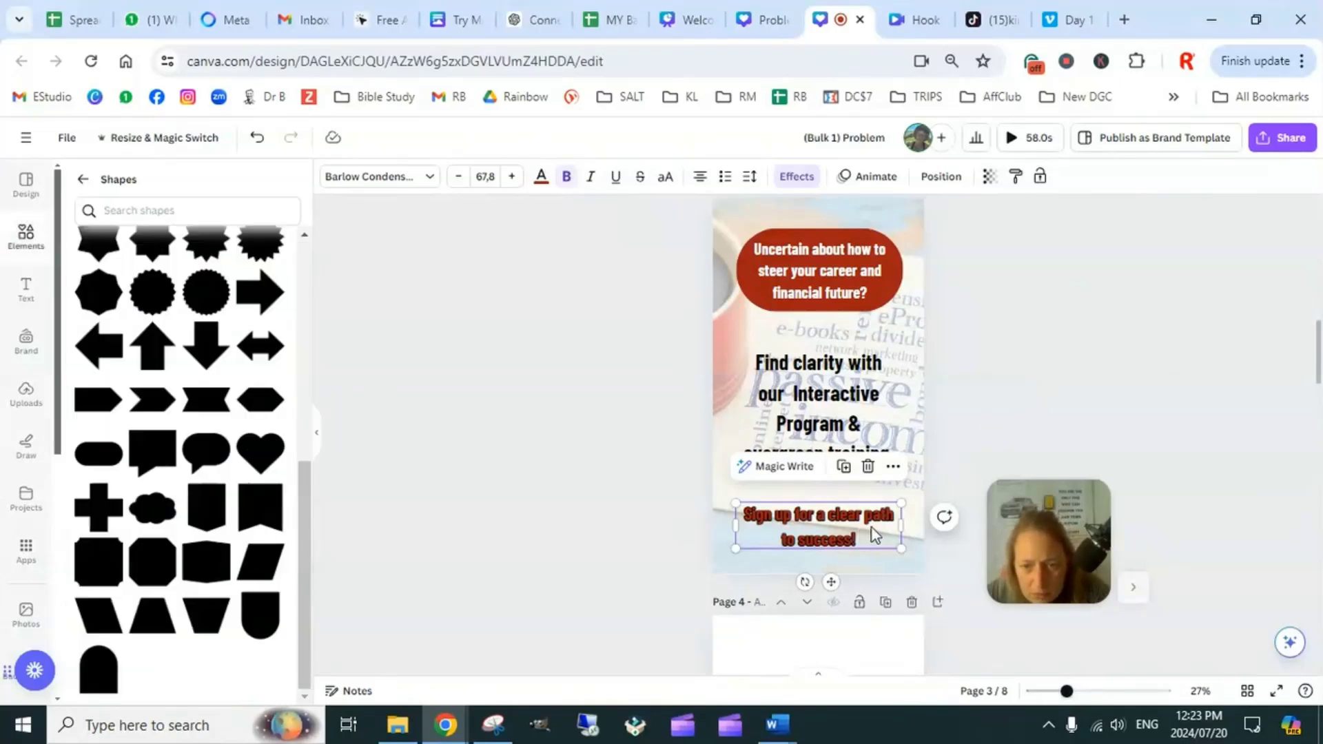
{"action": "left_click", "coordinate": [1051, 341]}
{"action": "left_click", "coordinate": [835, 528]}
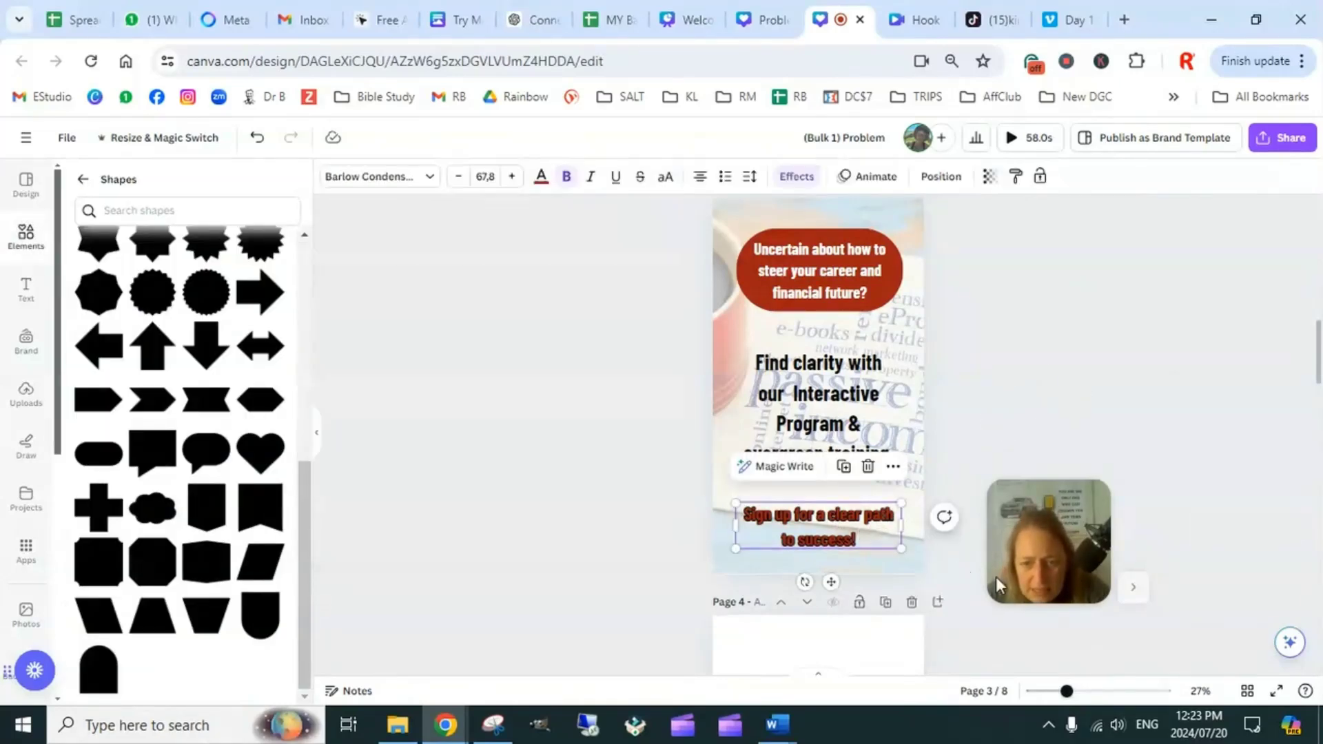
{"action": "left_click_drag", "start_coordinate": [1075, 694], "coordinate": [1097, 695]}
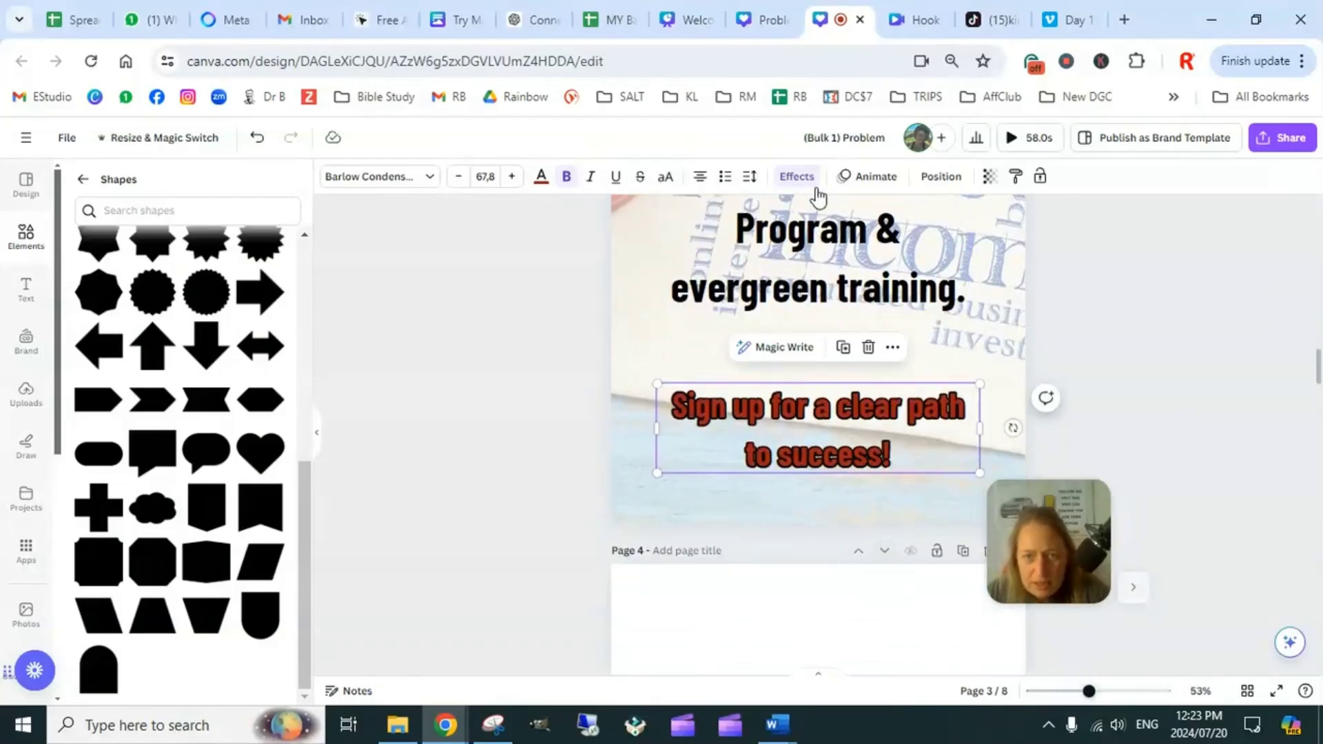
{"action": "left_click", "coordinate": [750, 178]}
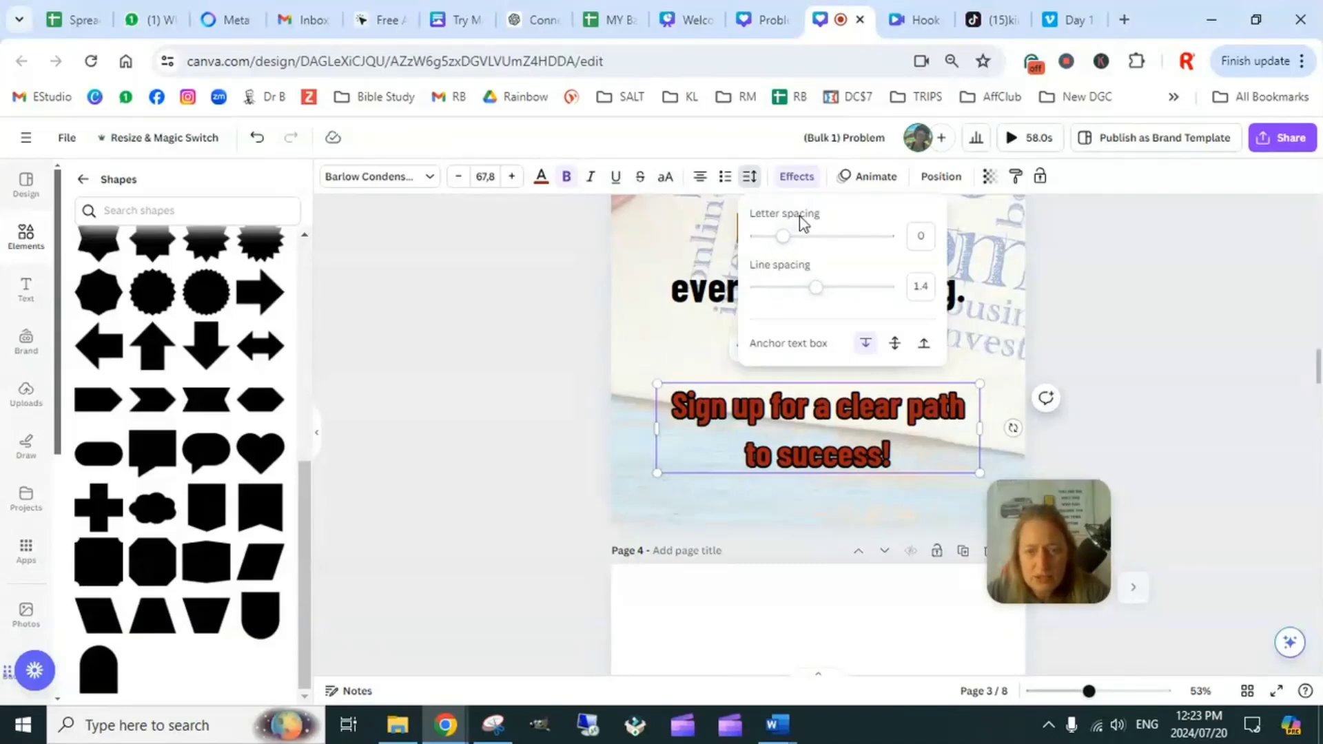
{"action": "left_click_drag", "start_coordinate": [787, 239], "coordinate": [789, 242]}
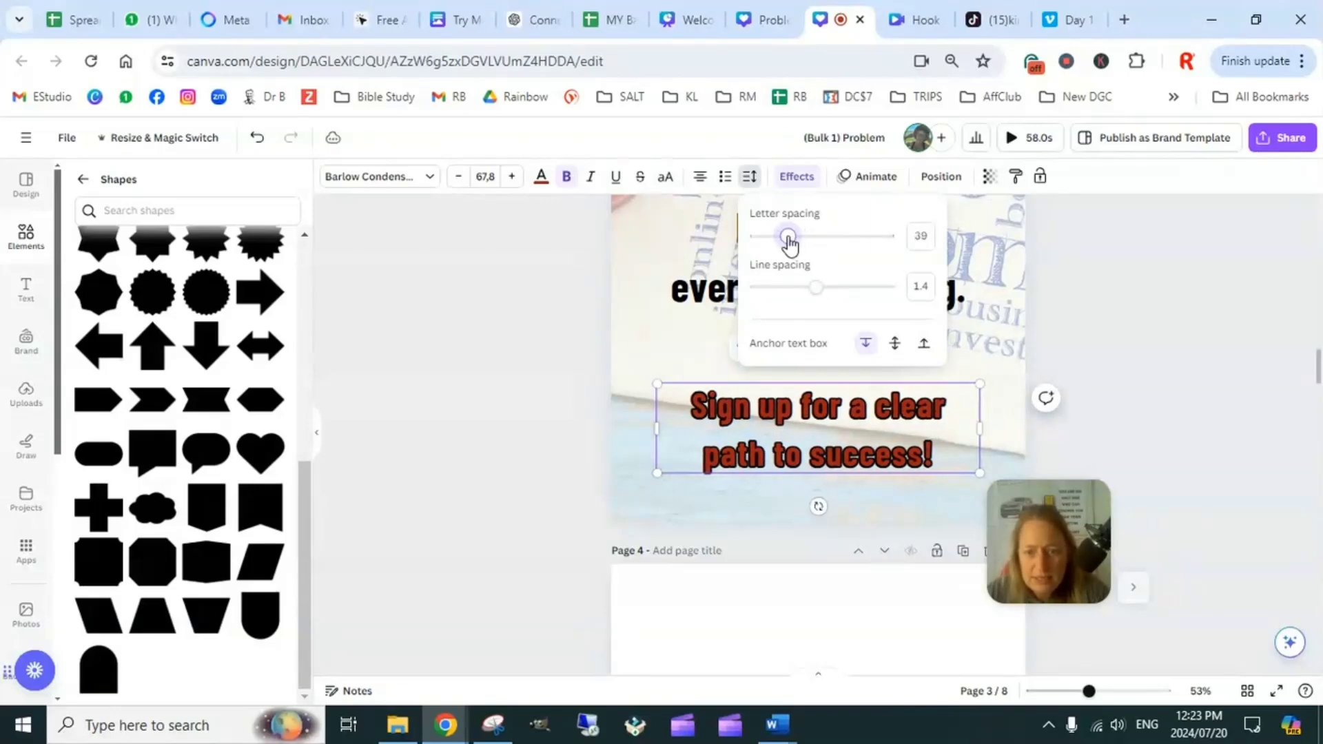
{"action": "left_click", "coordinate": [1130, 321]}
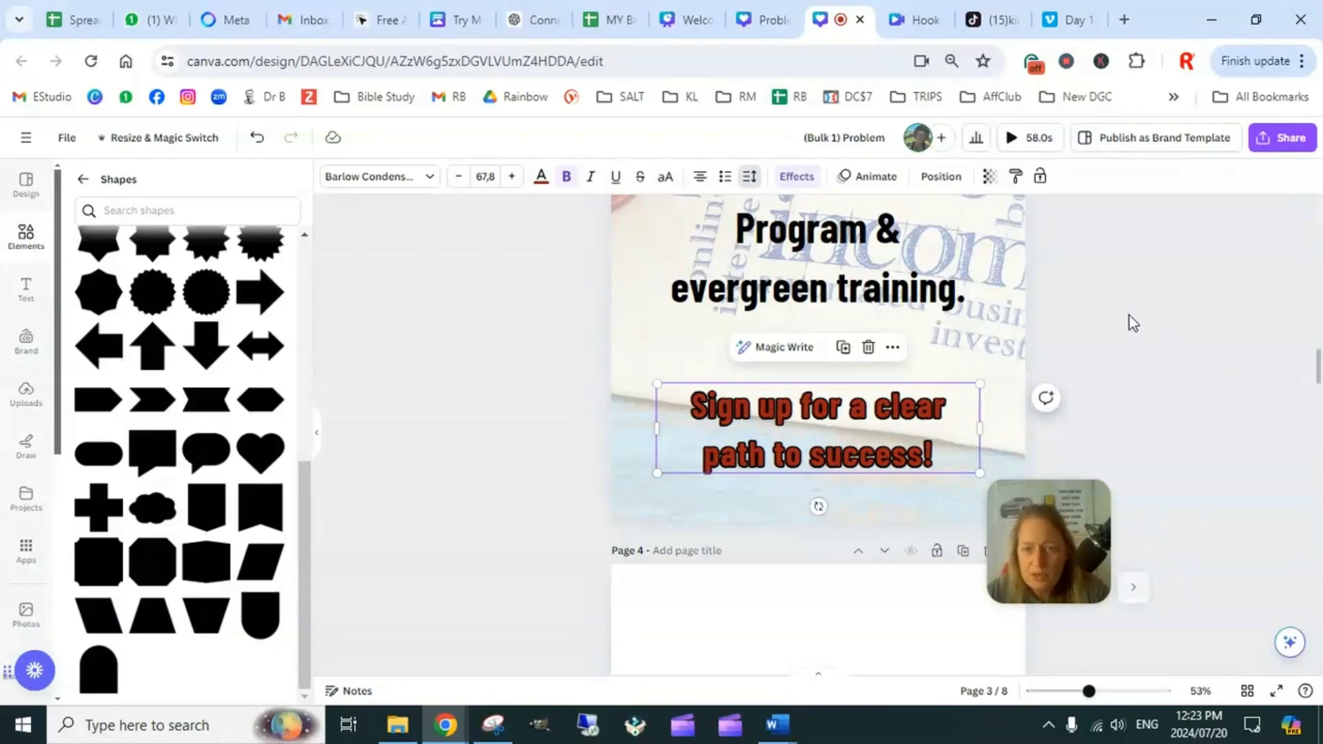
{"action": "left_click", "coordinate": [1107, 342]}
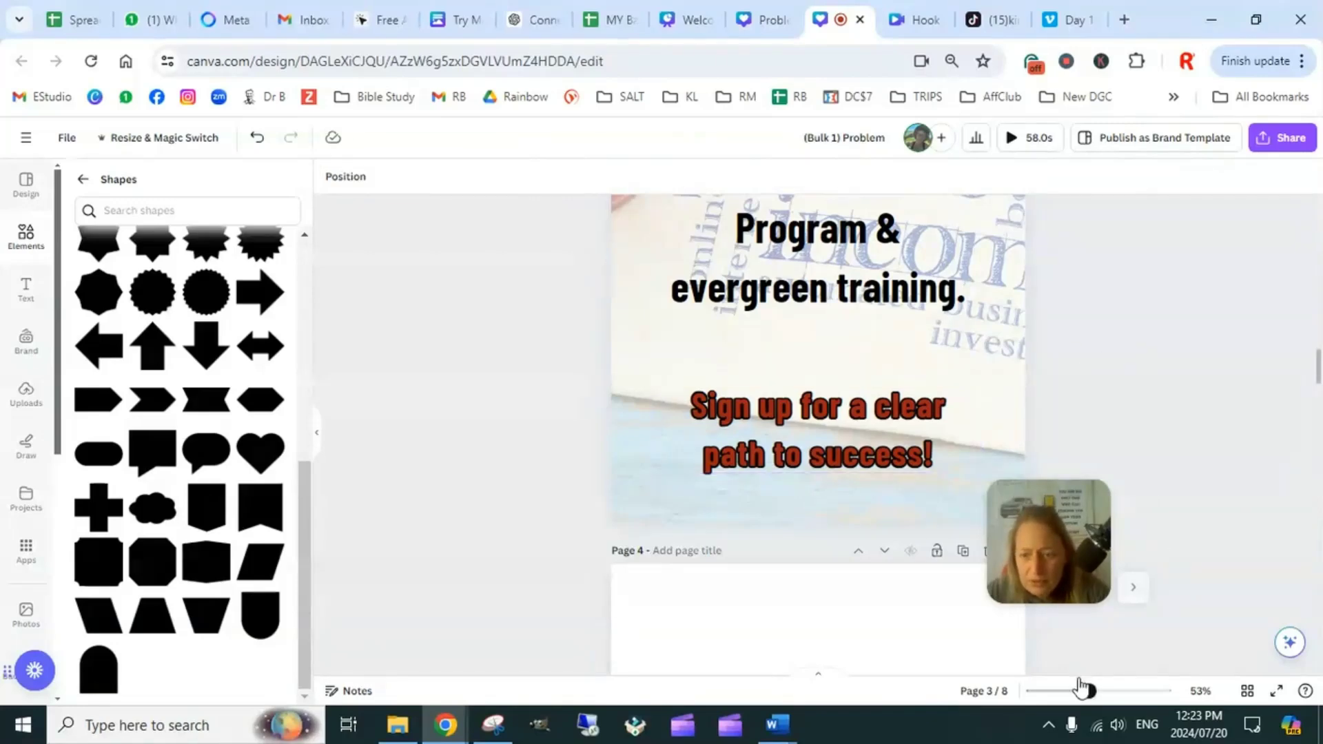
Apply the Typewriter text animation to the "Find clarity with our Interactive Program & evergreen training." text on page 3
{"action": "left_click_drag", "start_coordinate": [1081, 688], "coordinate": [1078, 695]}
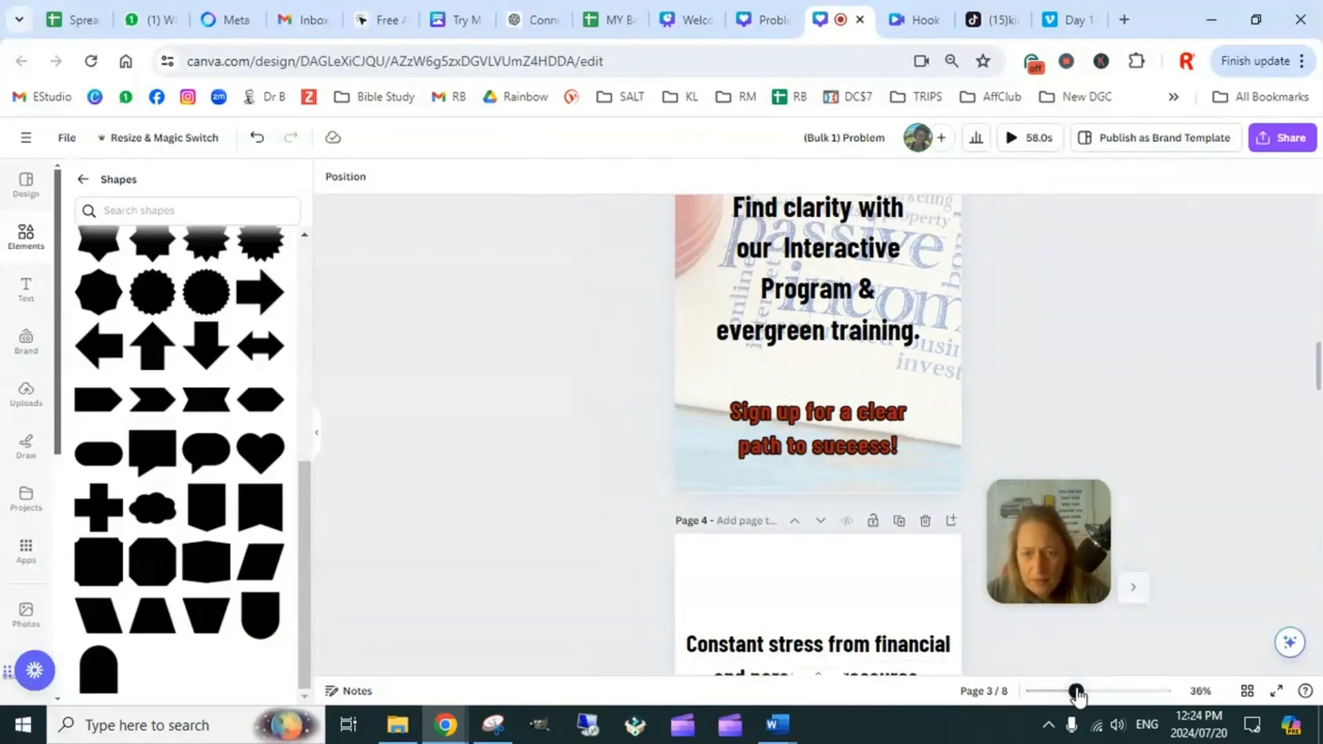
{"action": "scroll", "coordinate": [1070, 465], "scroll_direction": "up", "scroll_amount": 3}
{"action": "left_click", "coordinate": [862, 424]}
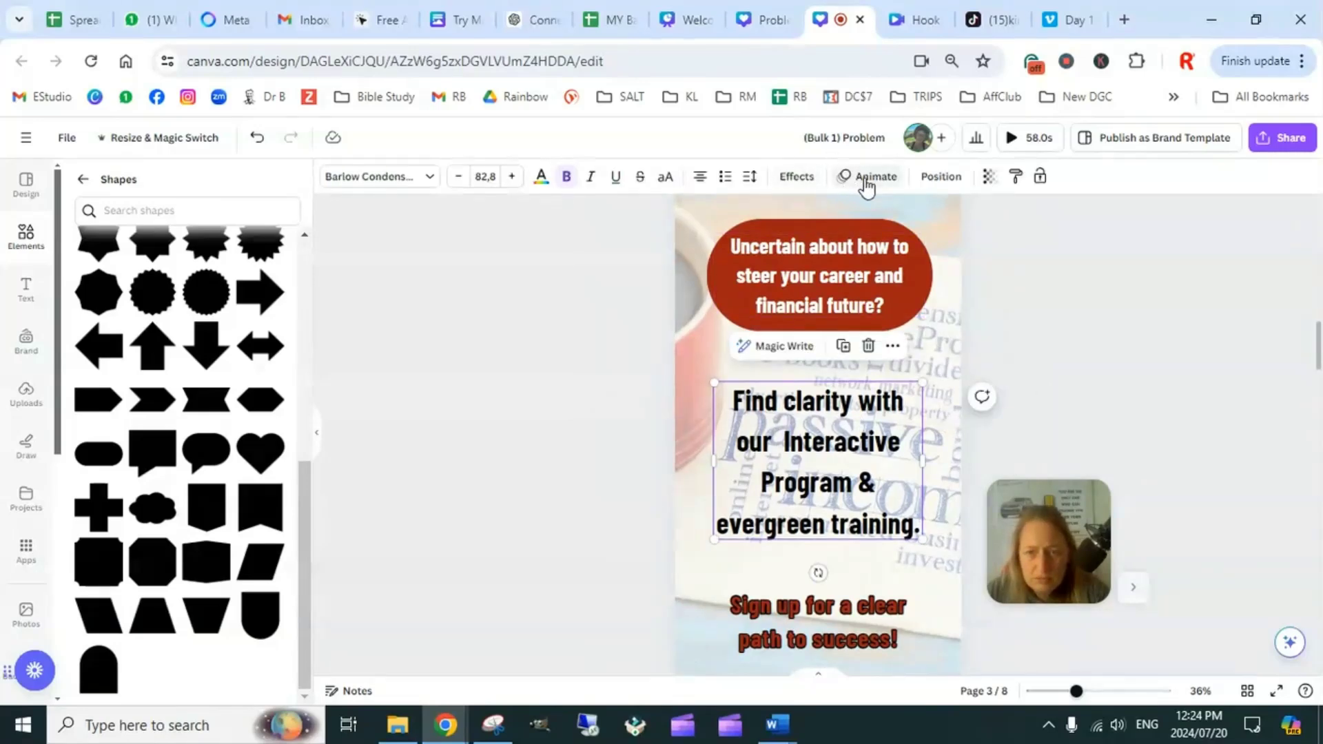
{"action": "left_click", "coordinate": [867, 177]}
{"action": "scroll", "coordinate": [124, 535], "scroll_direction": "down", "scroll_amount": 5}
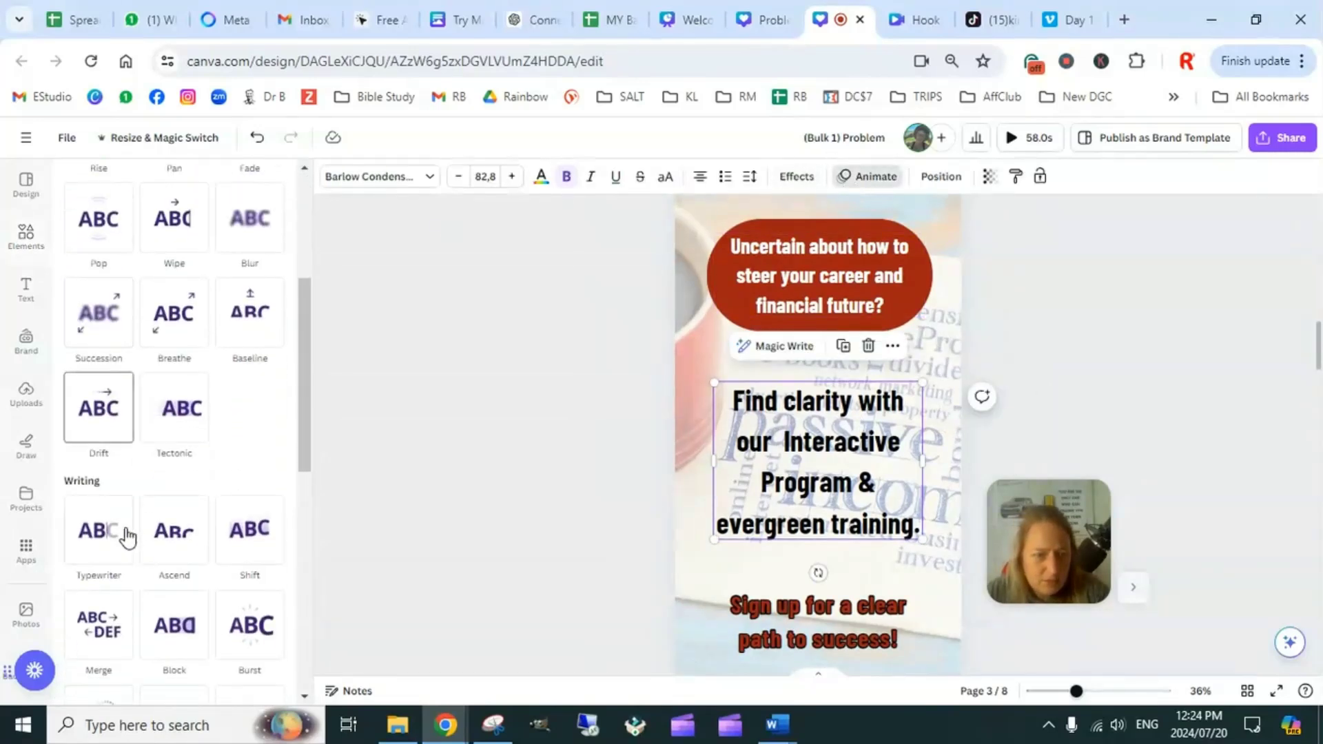
{"action": "scroll", "coordinate": [128, 535], "scroll_direction": "down", "scroll_amount": 2}
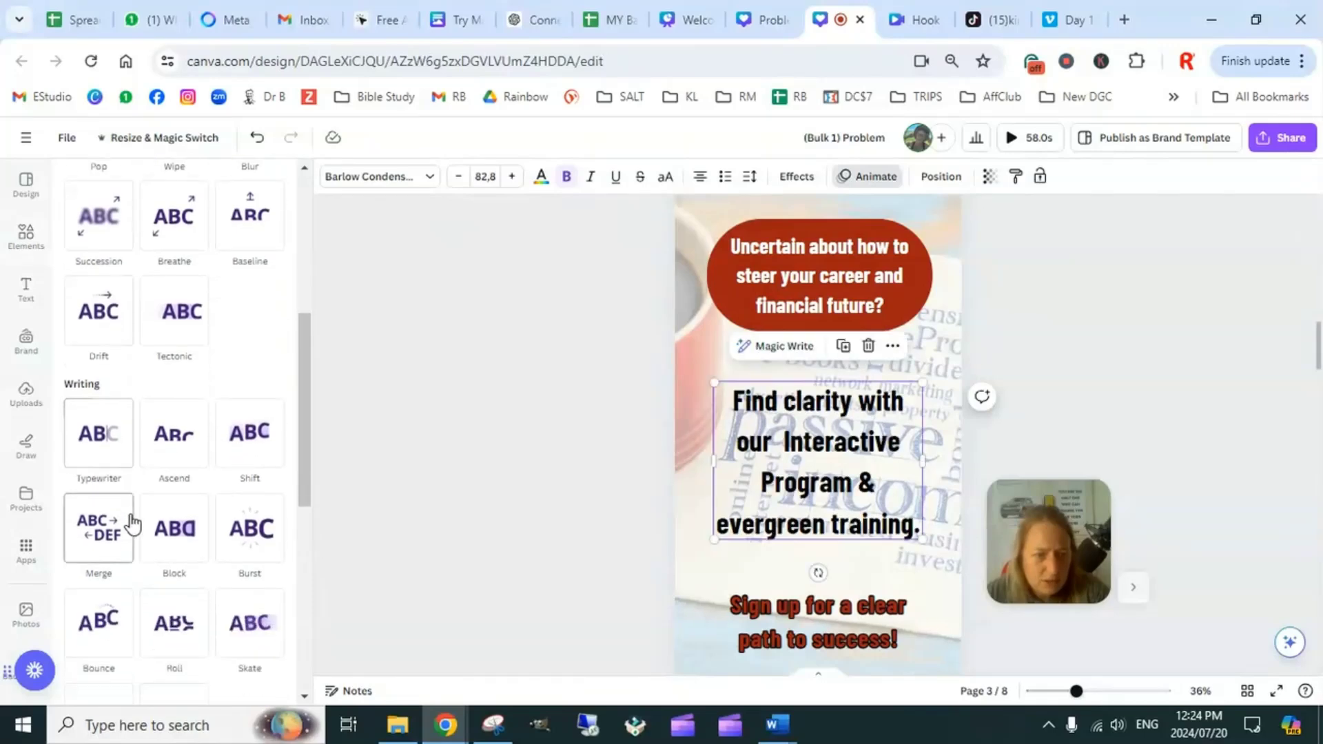
{"action": "left_click", "coordinate": [100, 443]}
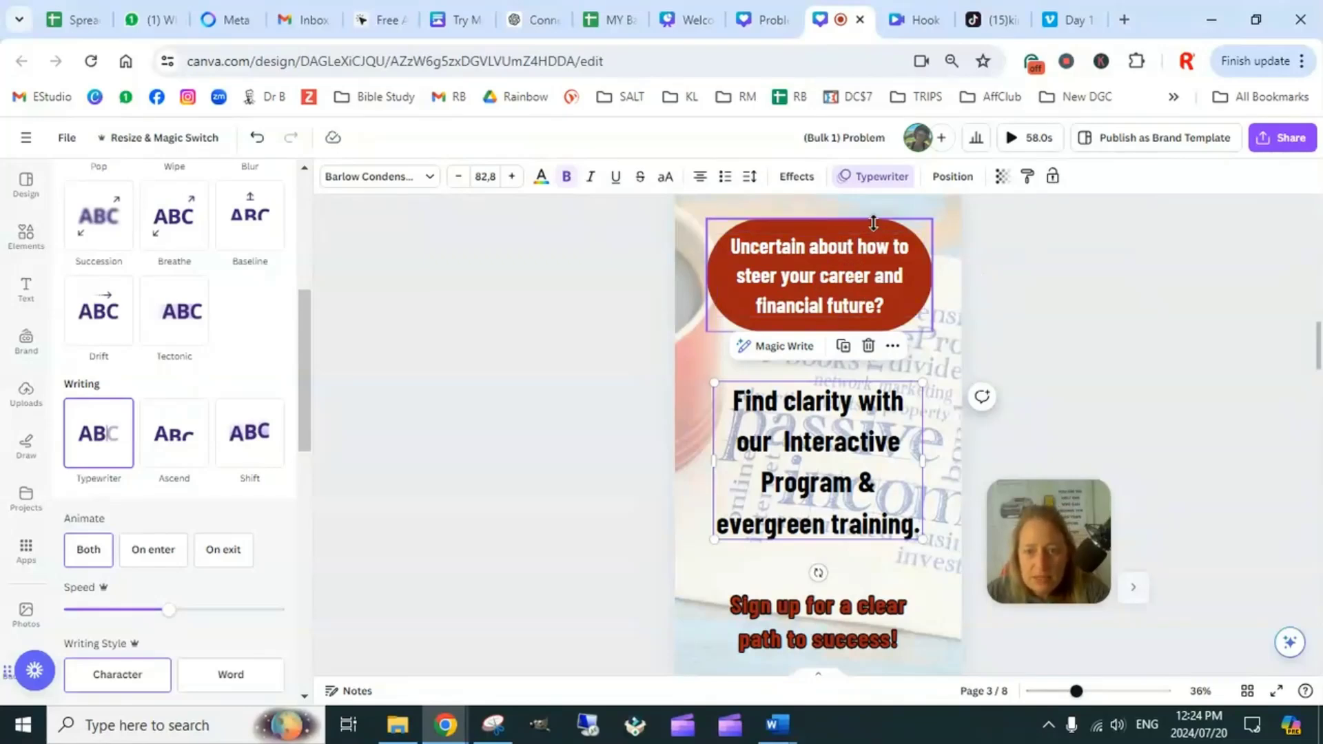
Apply the Breathe animation to the red rounded shape behind the heading on page 3
{"action": "left_click", "coordinate": [874, 222]}
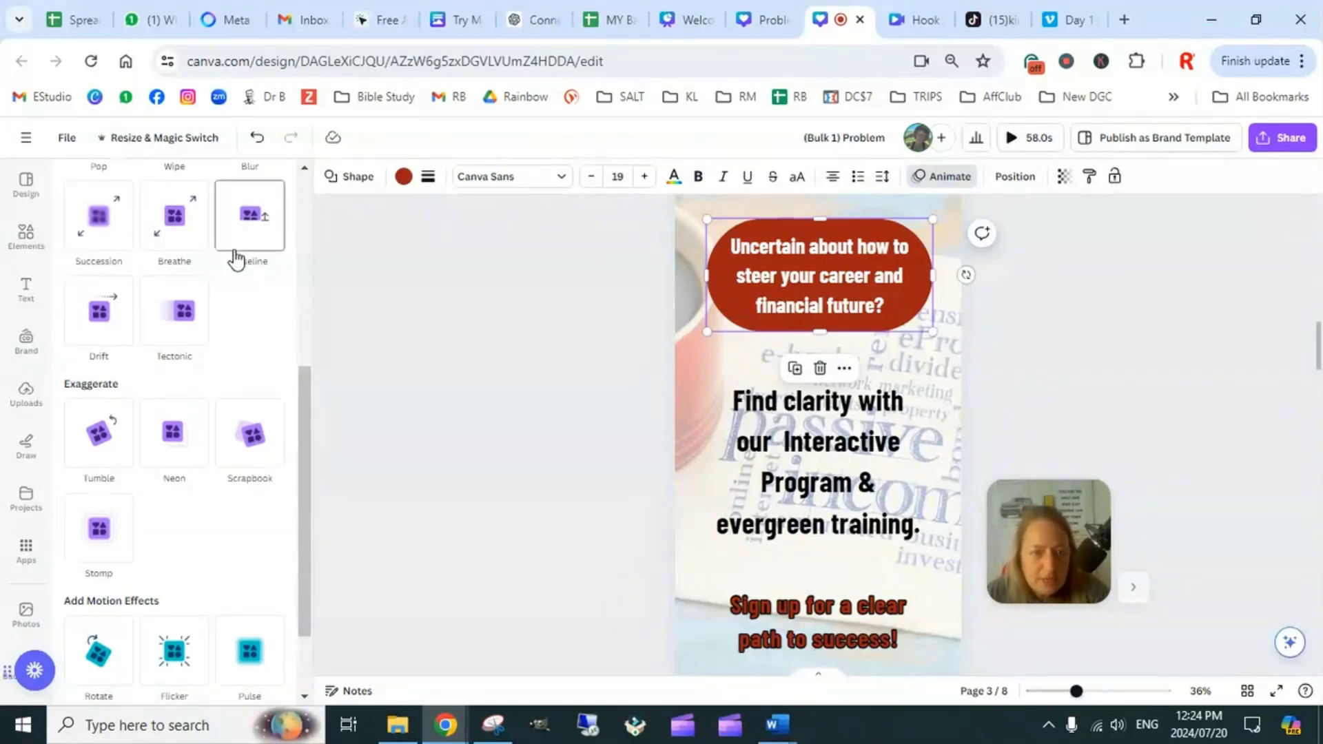
{"action": "left_click", "coordinate": [172, 233]}
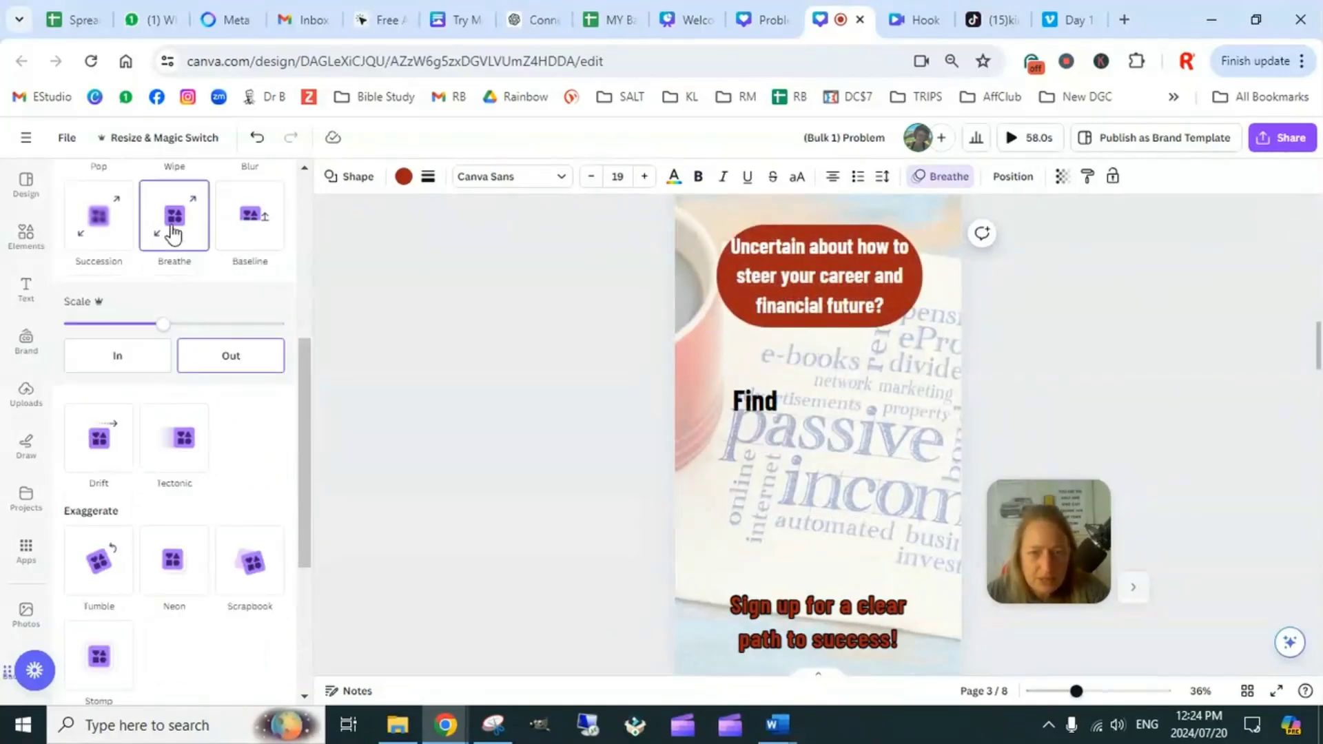
Apply the Stomp animation to the "Uncertain about how to steer your career and financial future?" text inside the red shape
{"action": "left_click", "coordinate": [837, 272]}
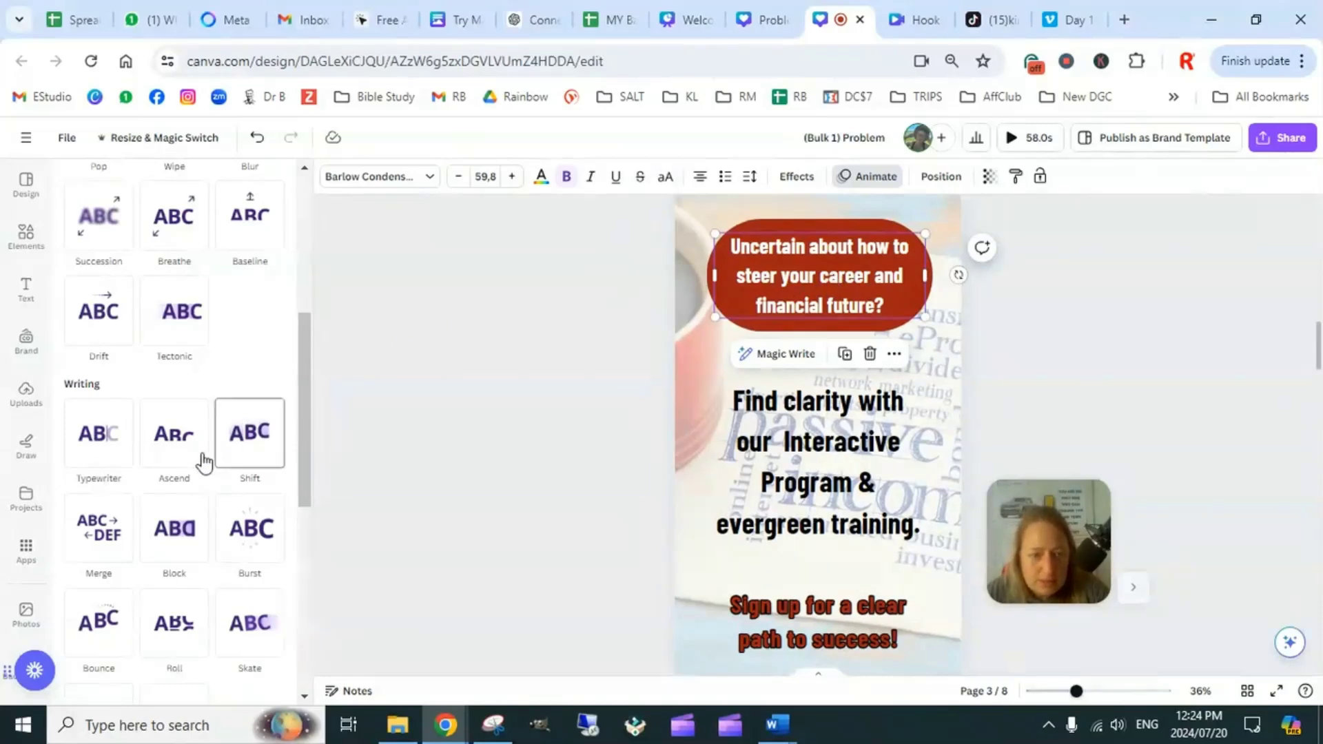
{"action": "left_click", "coordinate": [1031, 297]}
{"action": "left_click", "coordinate": [826, 269]}
{"action": "left_click", "coordinate": [825, 269]}
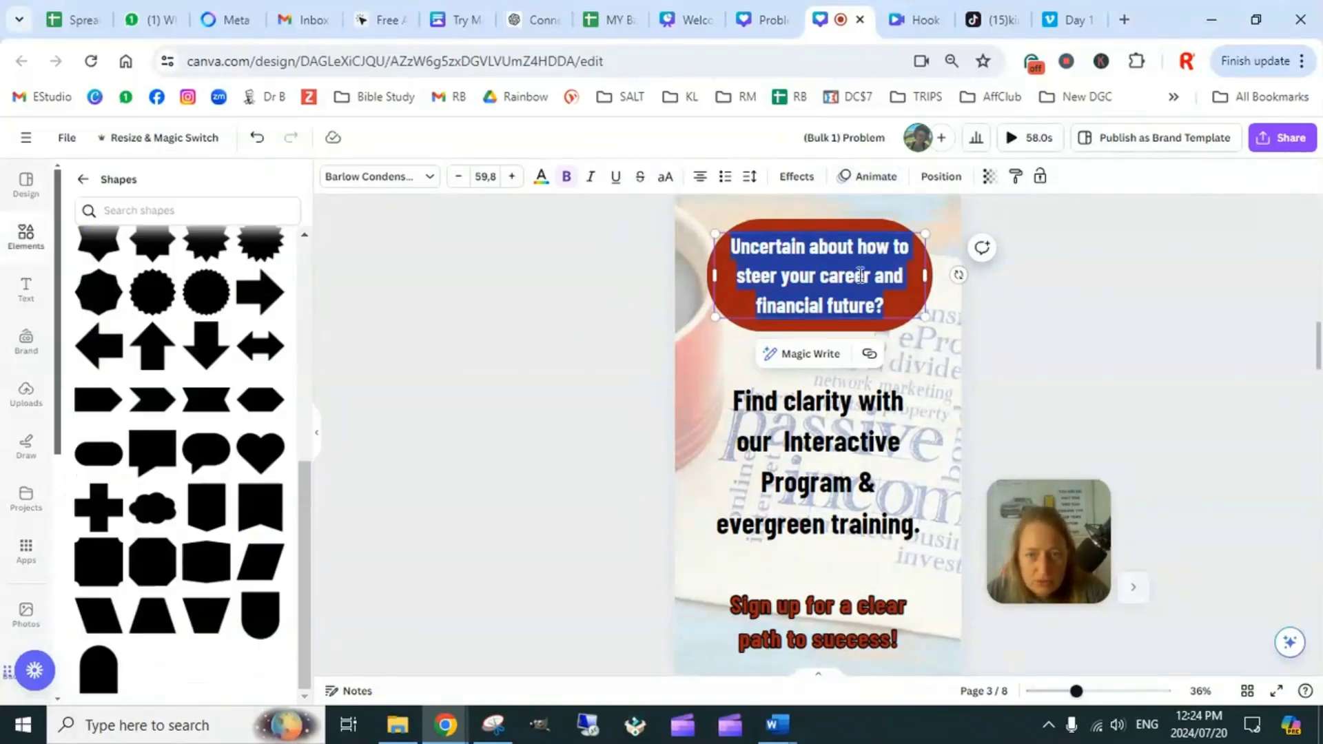
{"action": "left_click", "coordinate": [1101, 304]}
{"action": "left_click", "coordinate": [858, 273]}
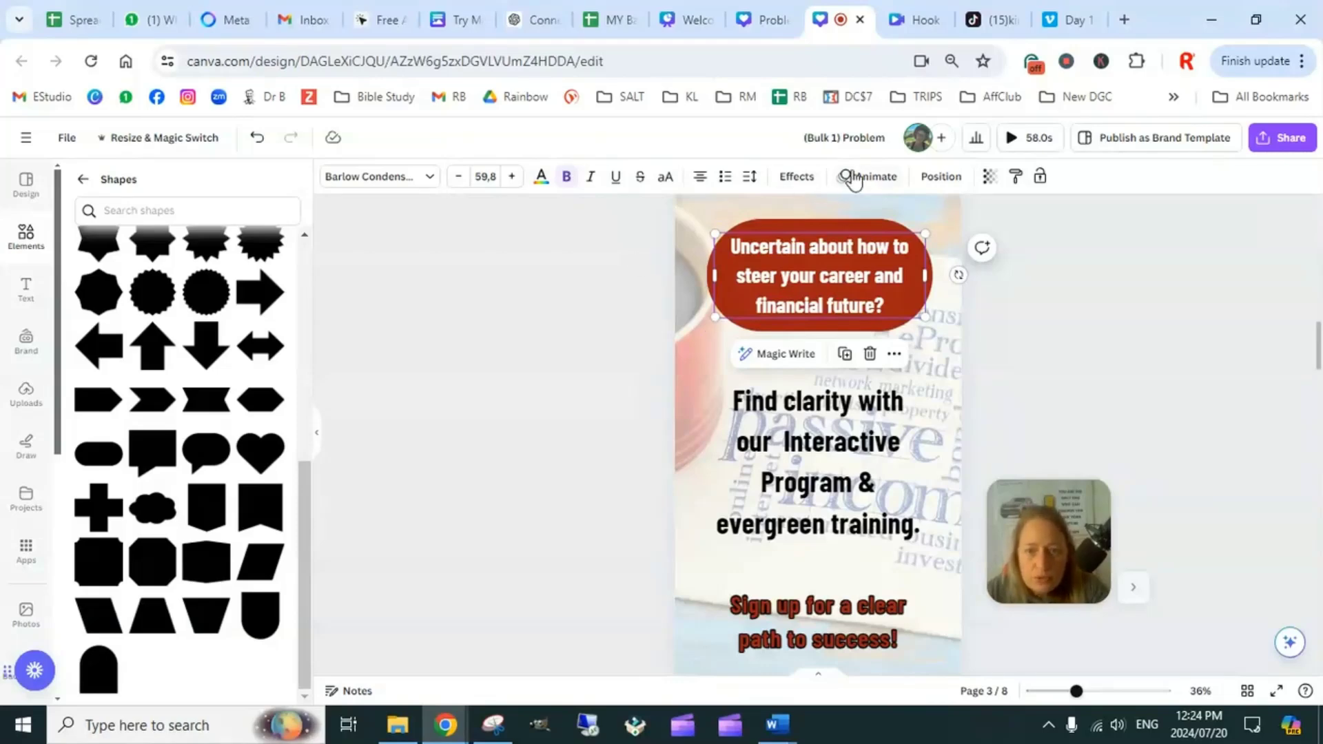
{"action": "left_click", "coordinate": [870, 178]}
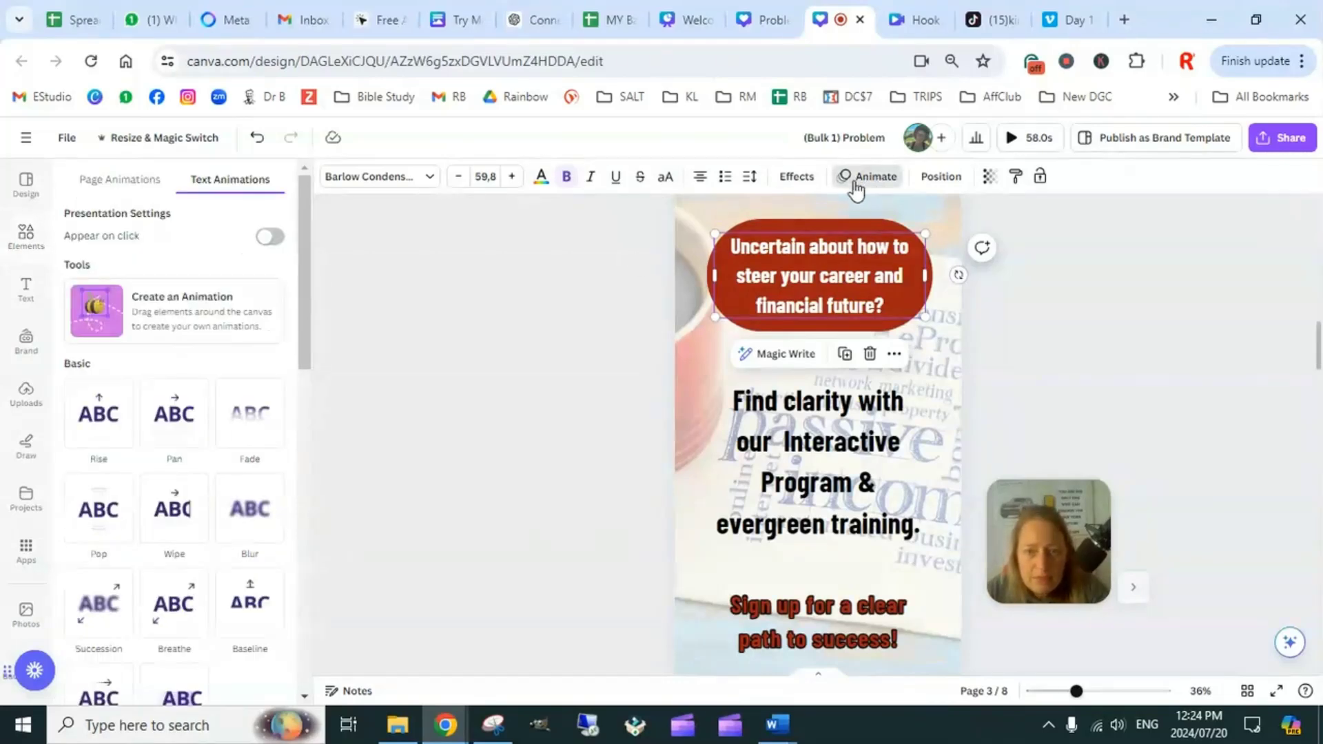
{"action": "scroll", "coordinate": [183, 475], "scroll_direction": "down", "scroll_amount": 3}
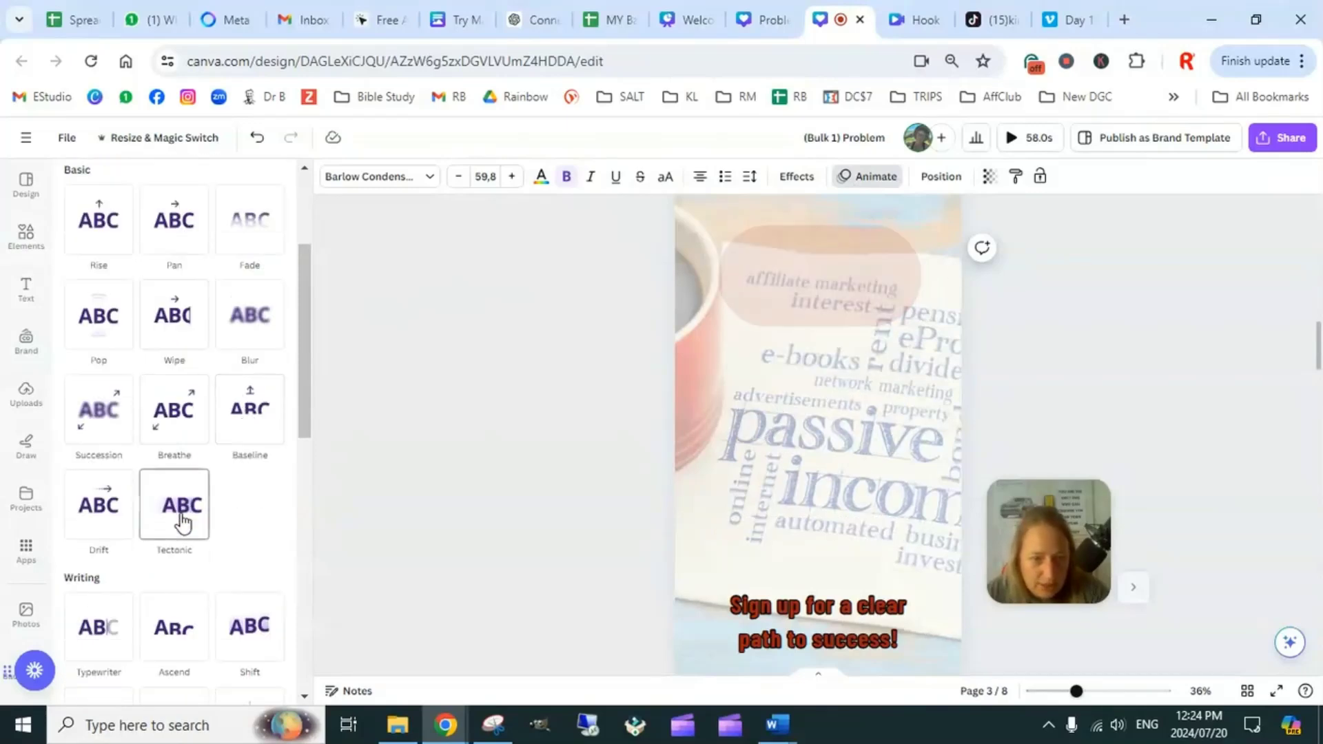
{"action": "scroll", "coordinate": [183, 522], "scroll_direction": "down", "scroll_amount": 1}
{"action": "scroll", "coordinate": [182, 522], "scroll_direction": "down", "scroll_amount": 3}
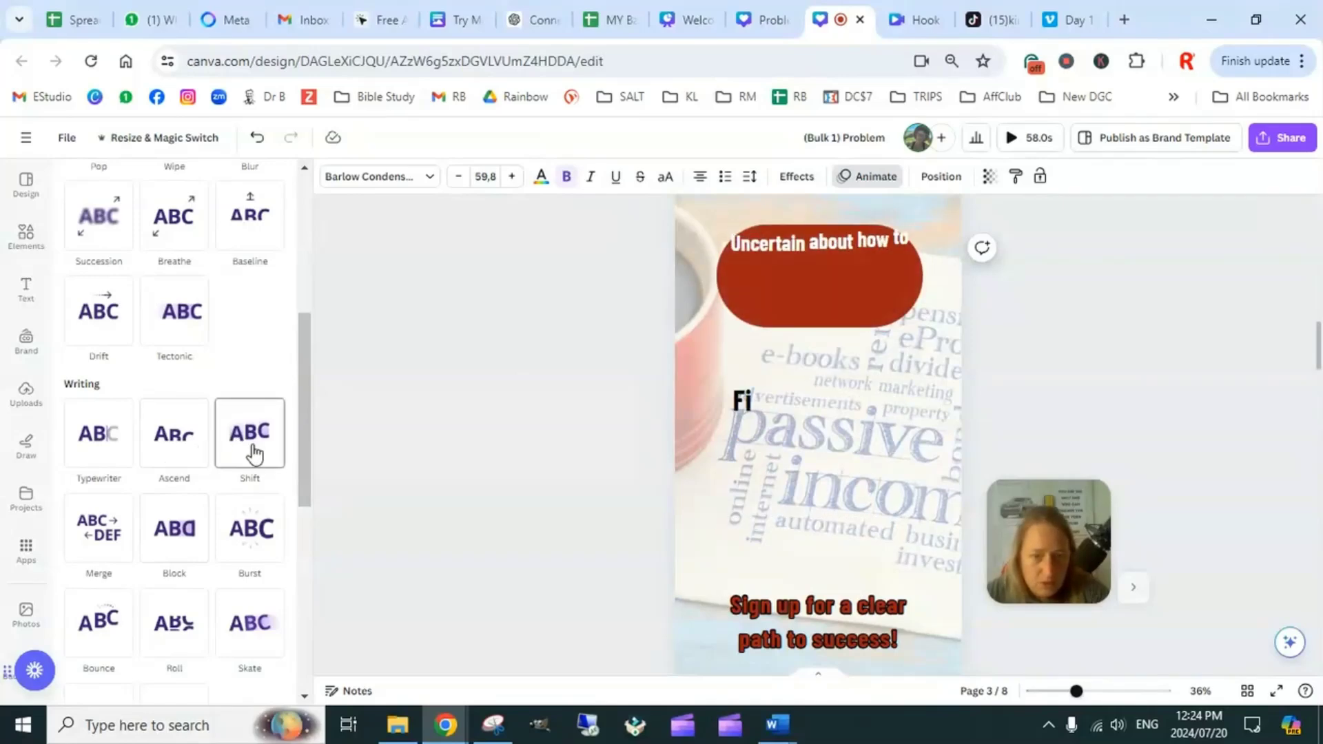
{"action": "scroll", "coordinate": [241, 457], "scroll_direction": "down", "scroll_amount": 1}
{"action": "scroll", "coordinate": [243, 466], "scroll_direction": "down", "scroll_amount": 1}
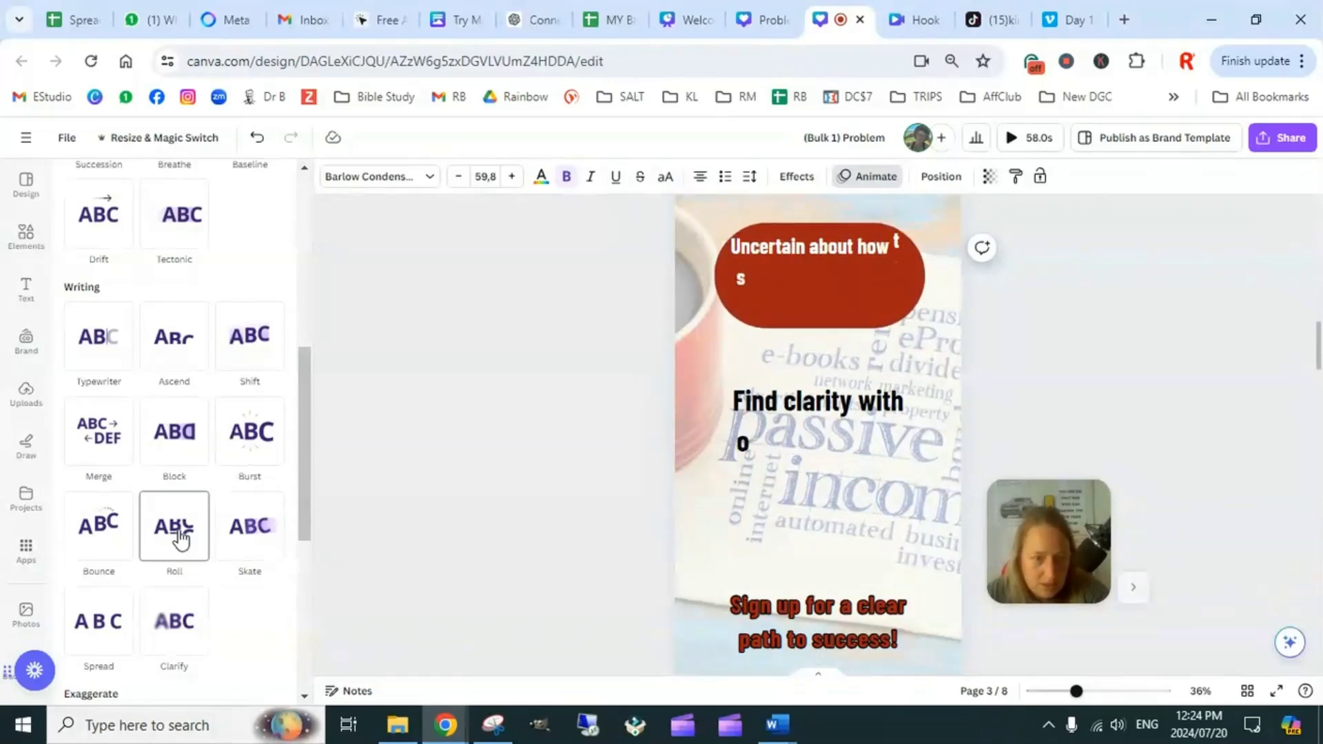
{"action": "scroll", "coordinate": [100, 546], "scroll_direction": "down", "scroll_amount": 3}
{"action": "scroll", "coordinate": [100, 545], "scroll_direction": "down", "scroll_amount": 2}
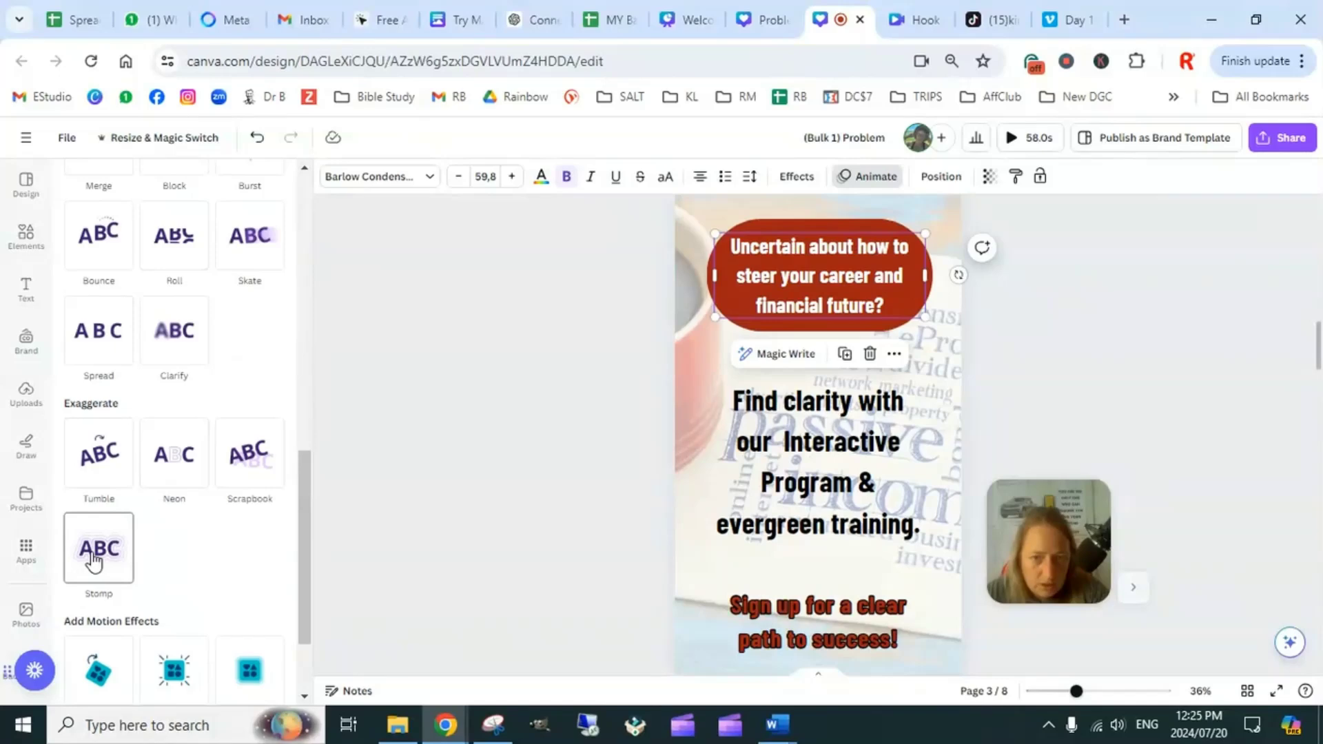
{"action": "left_click", "coordinate": [103, 559]}
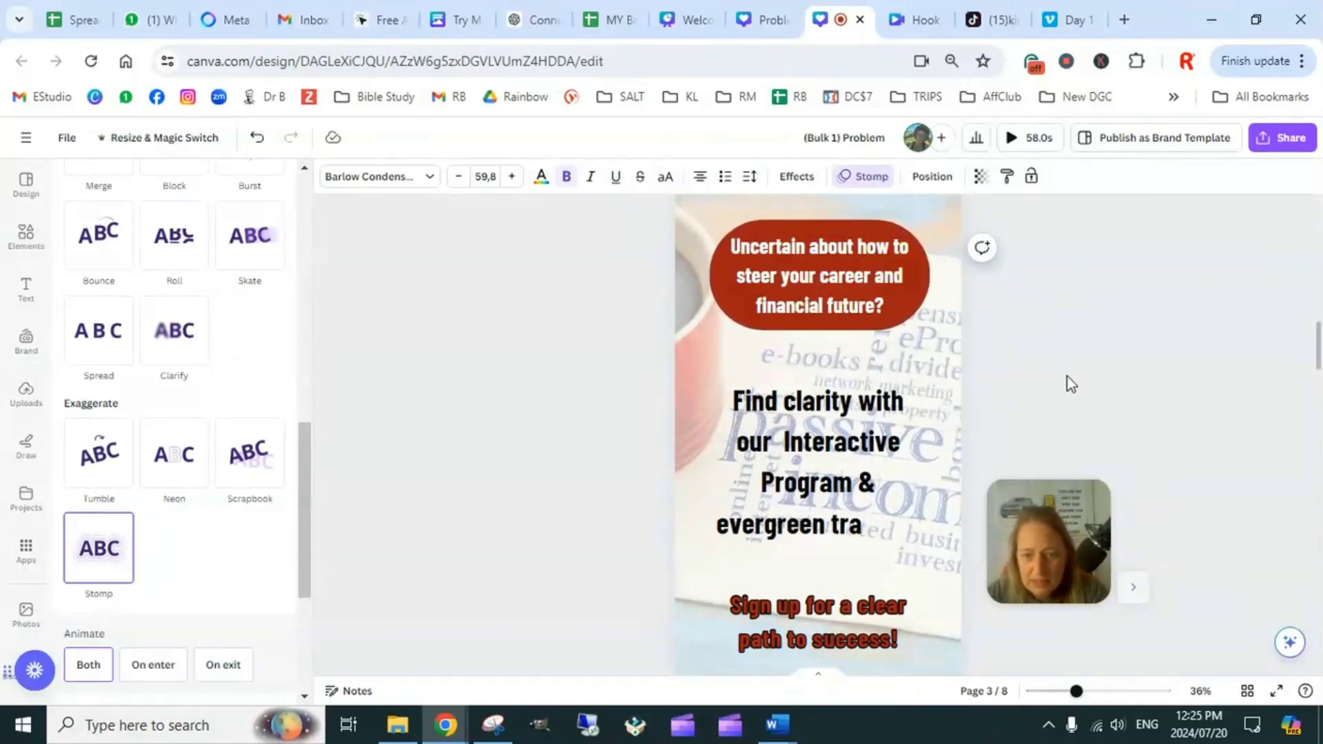
{"action": "scroll", "coordinate": [943, 444], "scroll_direction": "down", "scroll_amount": 3}
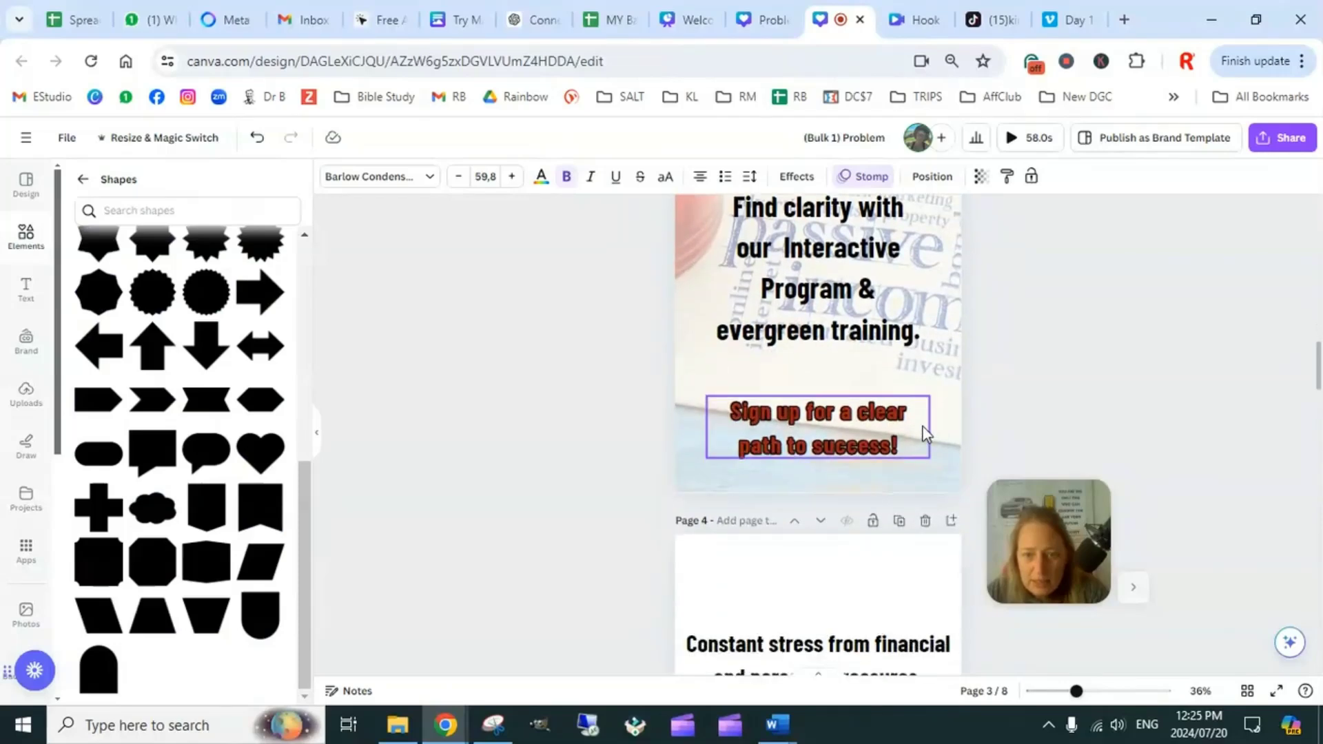
{"action": "left_click", "coordinate": [1027, 413]}
{"action": "scroll", "coordinate": [1033, 447], "scroll_direction": "up", "scroll_amount": 3}
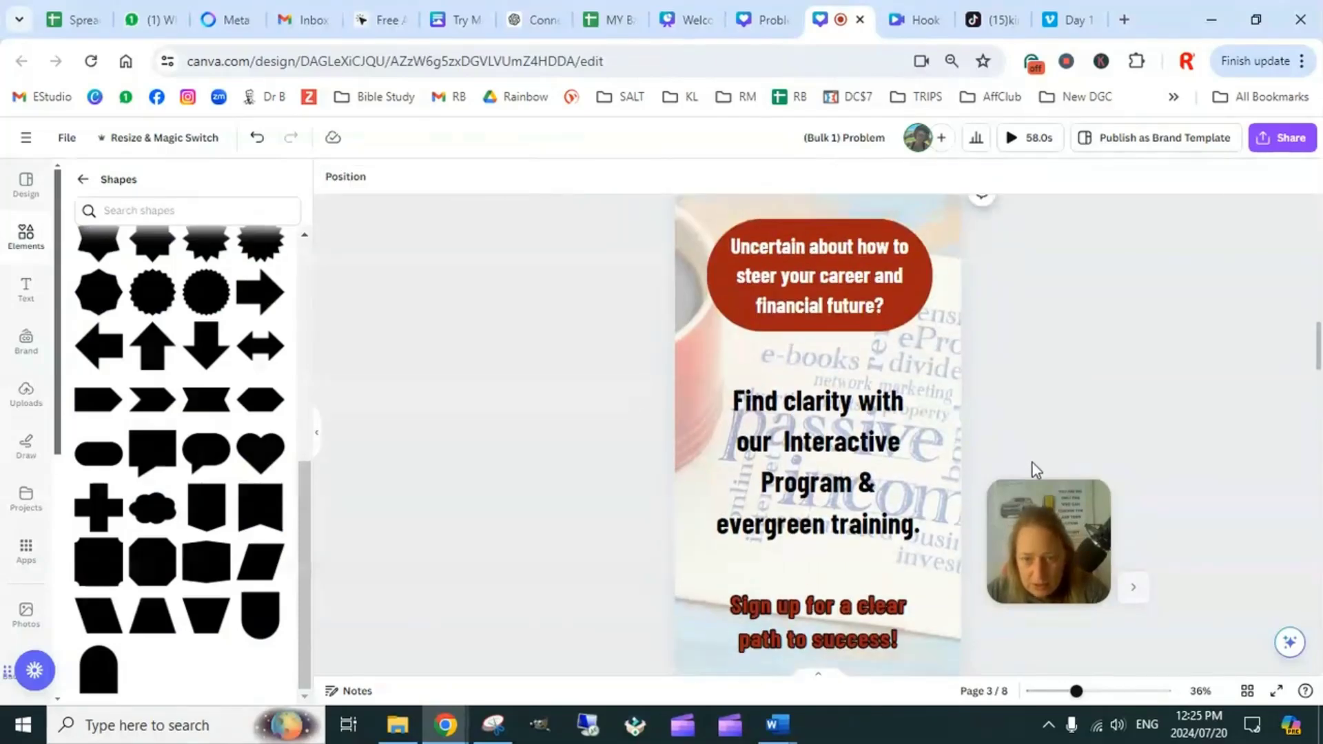
Search the elements library for "arrow" and show all matching graphics
{"action": "left_click_drag", "start_coordinate": [1039, 518], "coordinate": [1129, 320]}
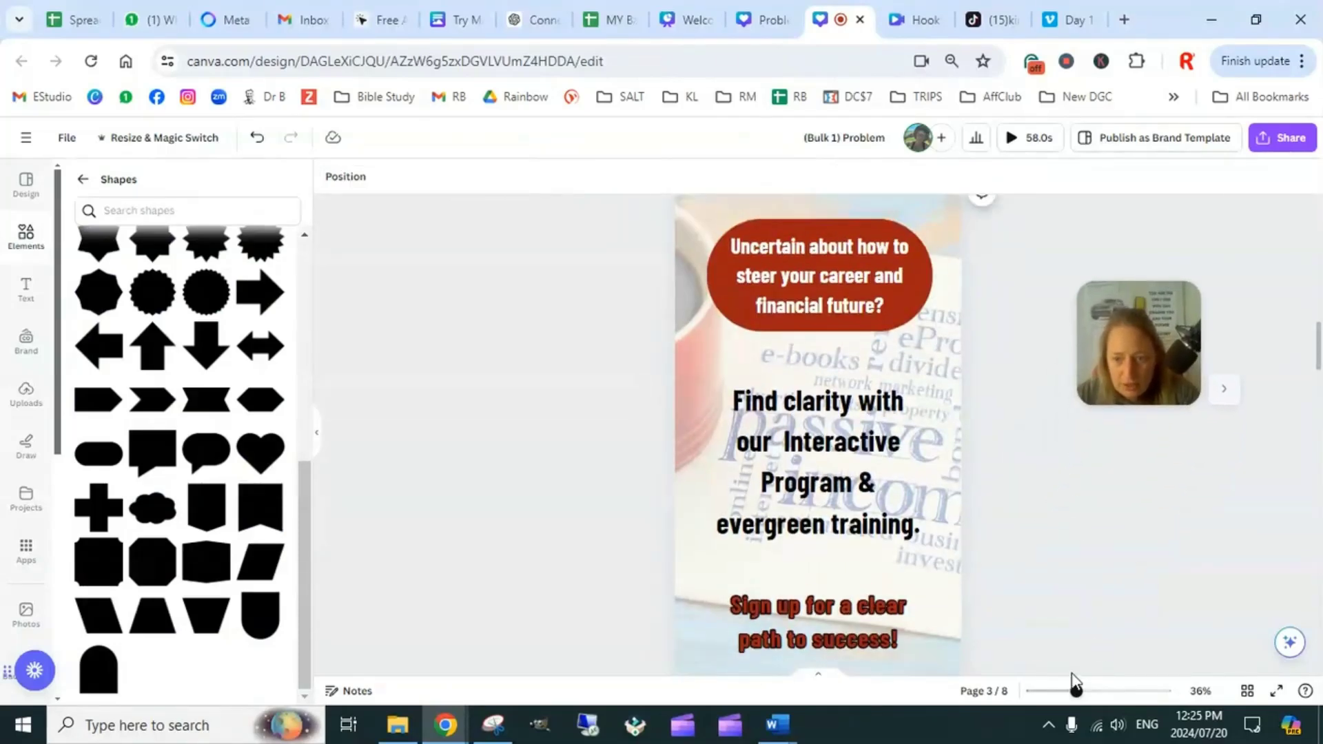
{"action": "left_click_drag", "start_coordinate": [1077, 693], "coordinate": [1070, 692]}
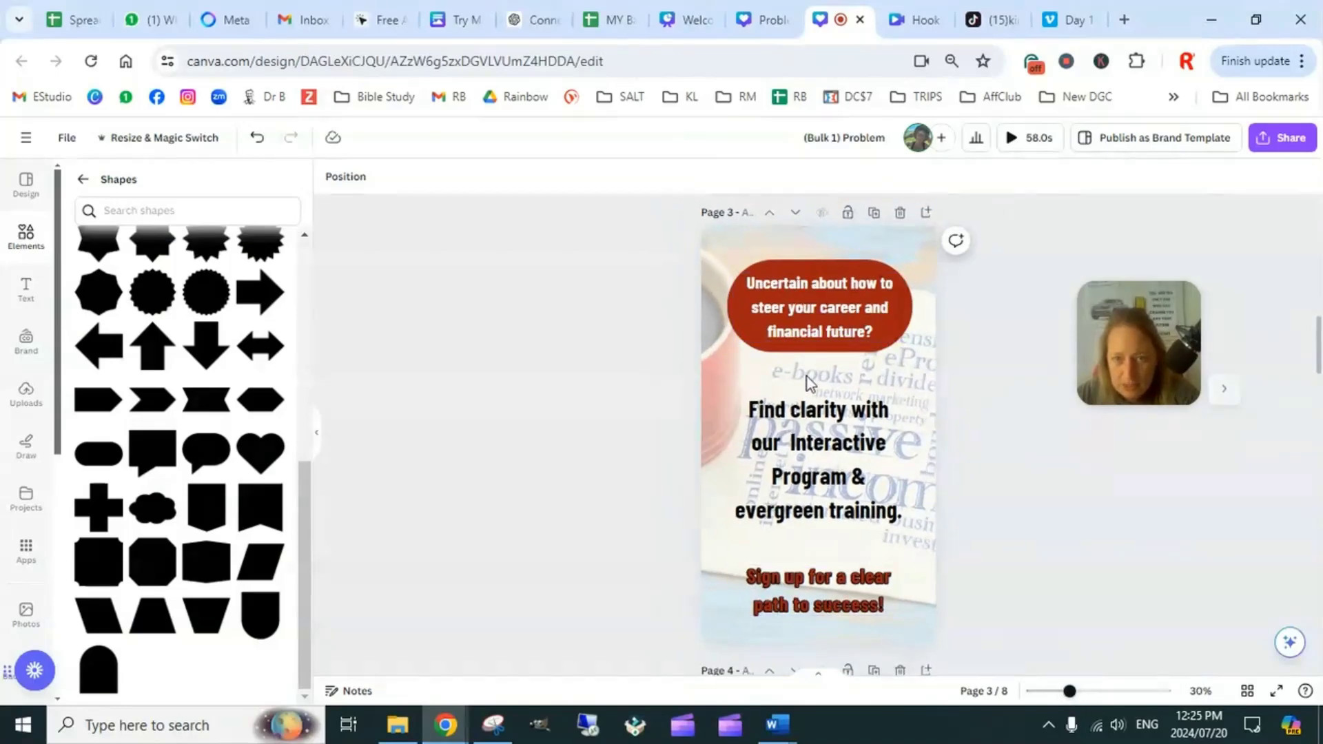
{"action": "left_click", "coordinate": [26, 237]}
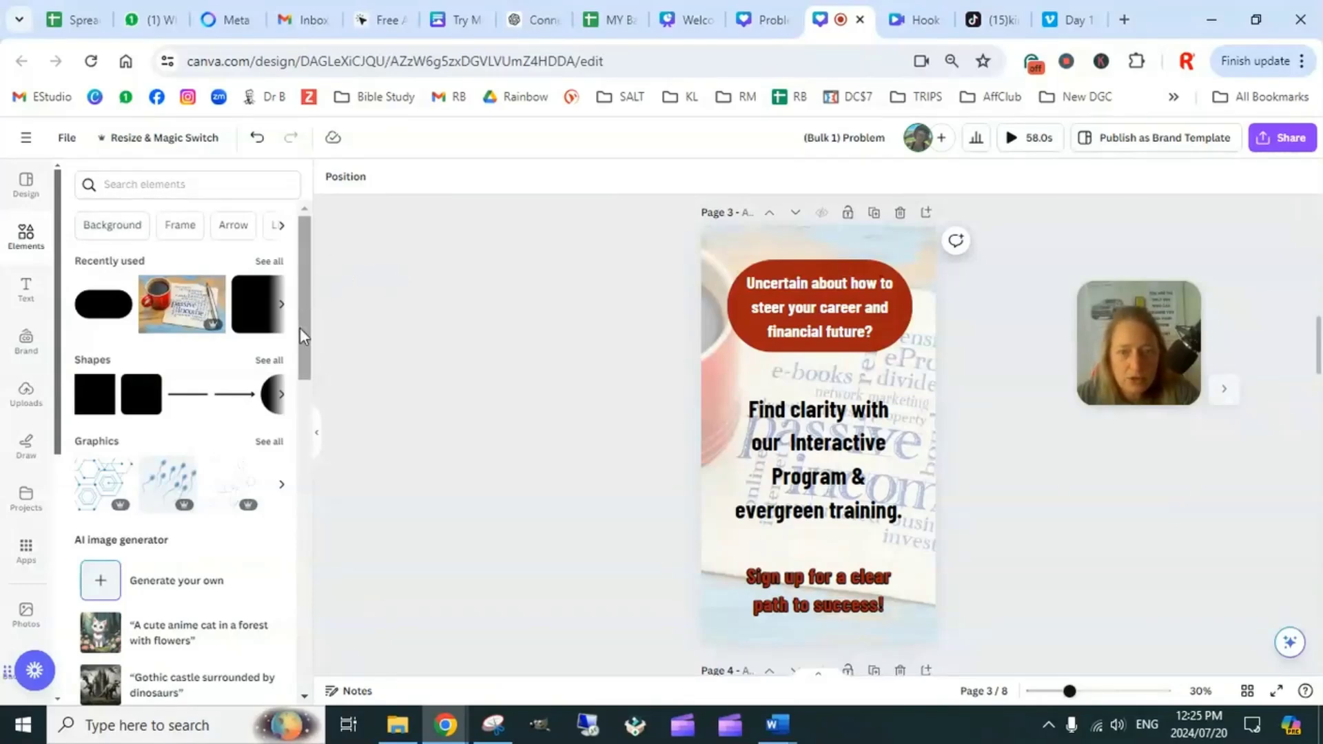
{"action": "left_click", "coordinate": [135, 183]}
{"action": "left_click", "coordinate": [137, 183]}
{"action": "type", "text": "arrow"}
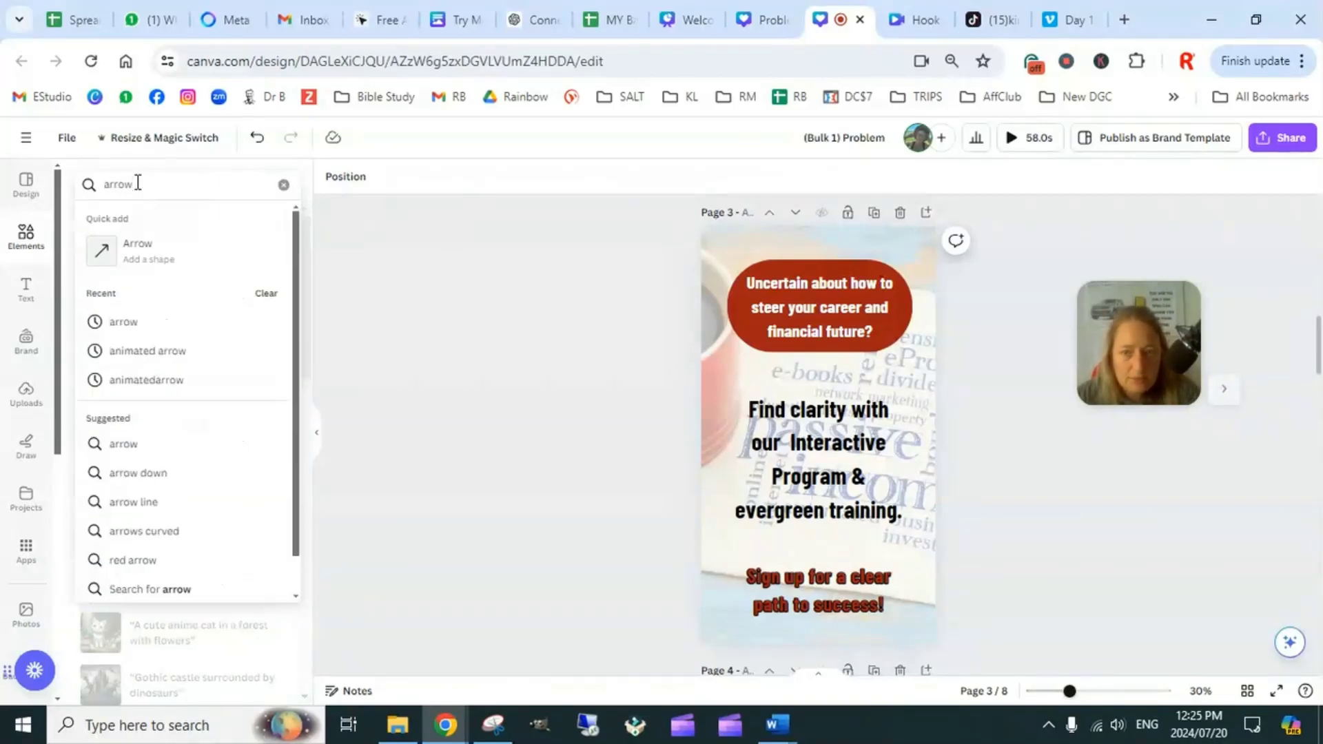
{"action": "key", "text": "Return"}
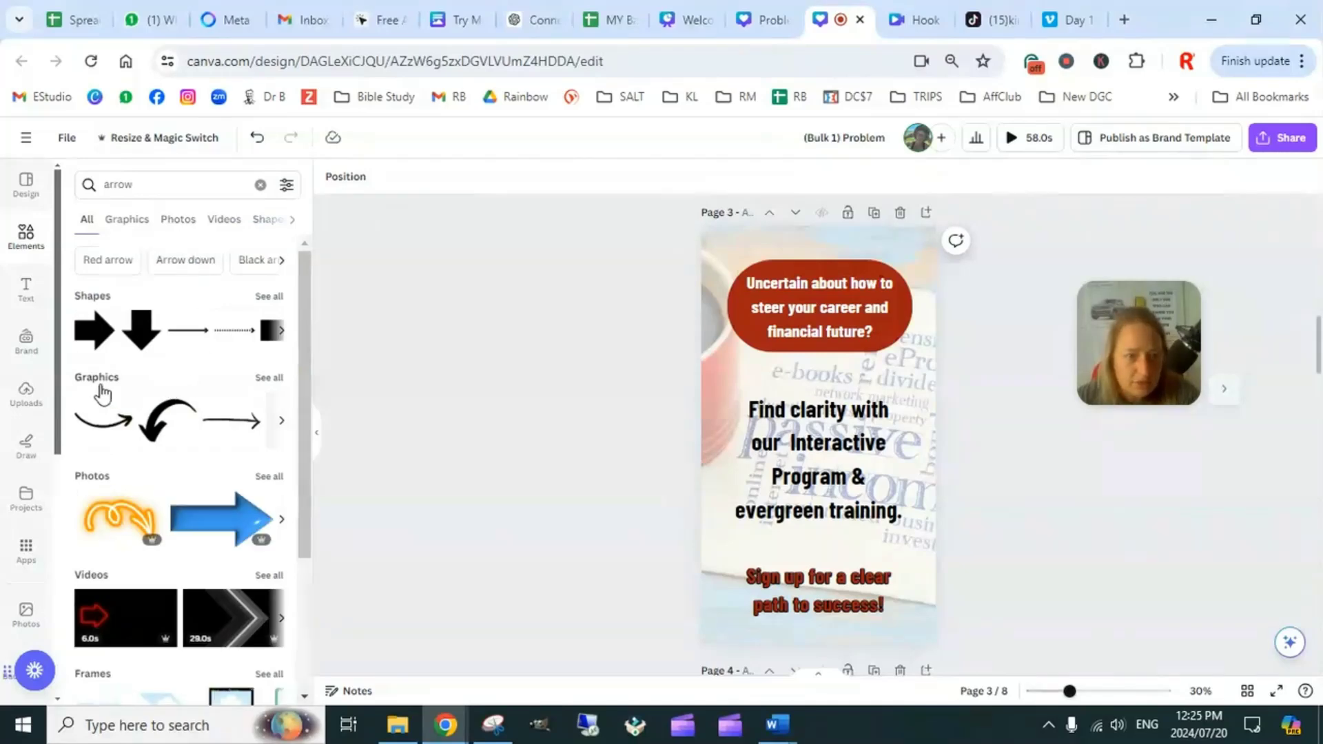
{"action": "scroll", "coordinate": [202, 460], "scroll_direction": "down", "scroll_amount": 3}
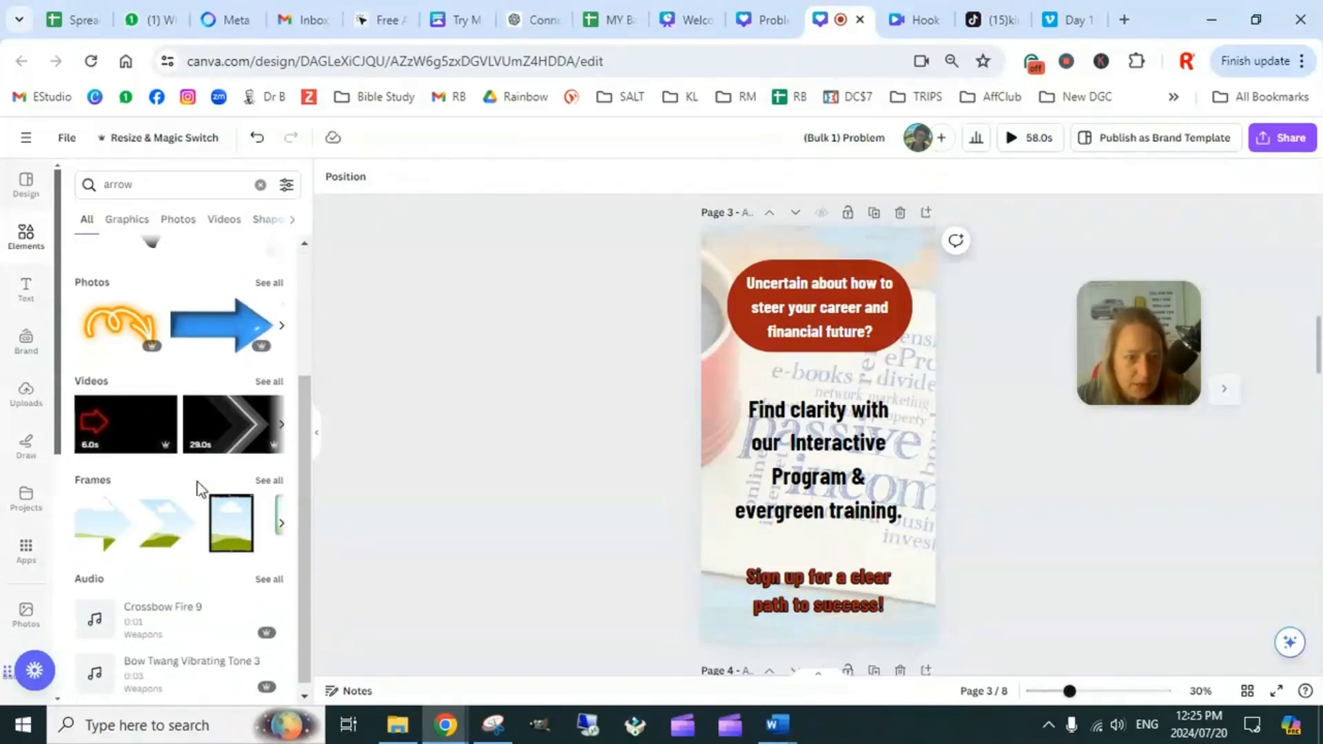
{"action": "scroll", "coordinate": [169, 544], "scroll_direction": "up", "scroll_amount": 3}
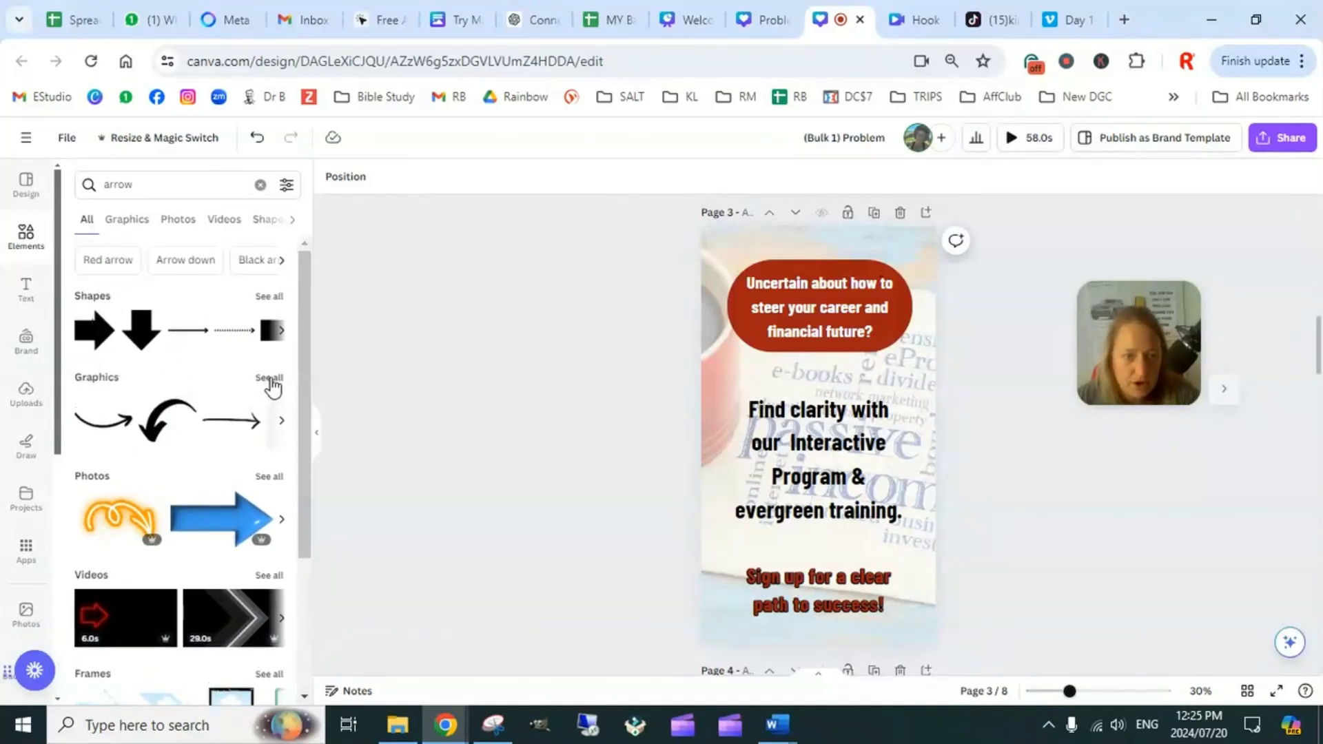
{"action": "left_click", "coordinate": [270, 379]}
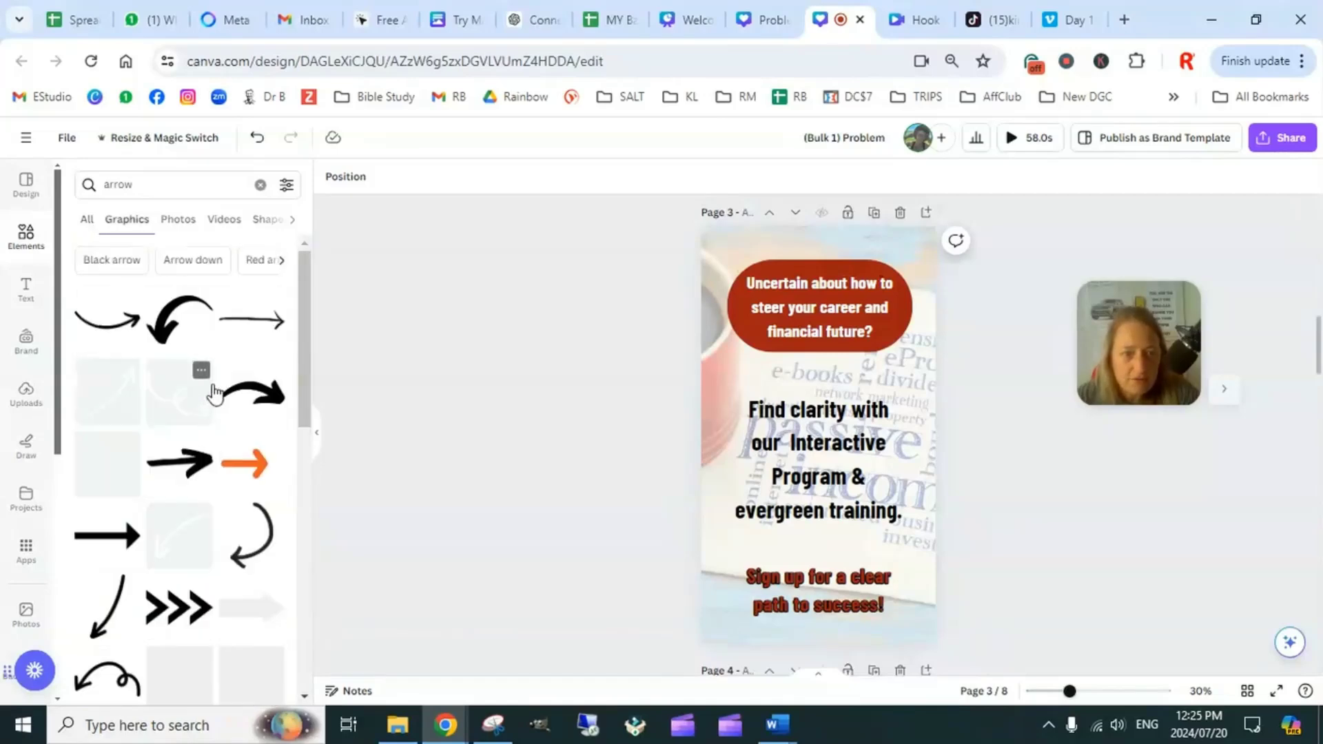
Add the yellow-and-orange downward double-chevron graphic to page 3 and scale it to about 223 by 250
{"action": "scroll", "coordinate": [201, 452], "scroll_direction": "down", "scroll_amount": 2}
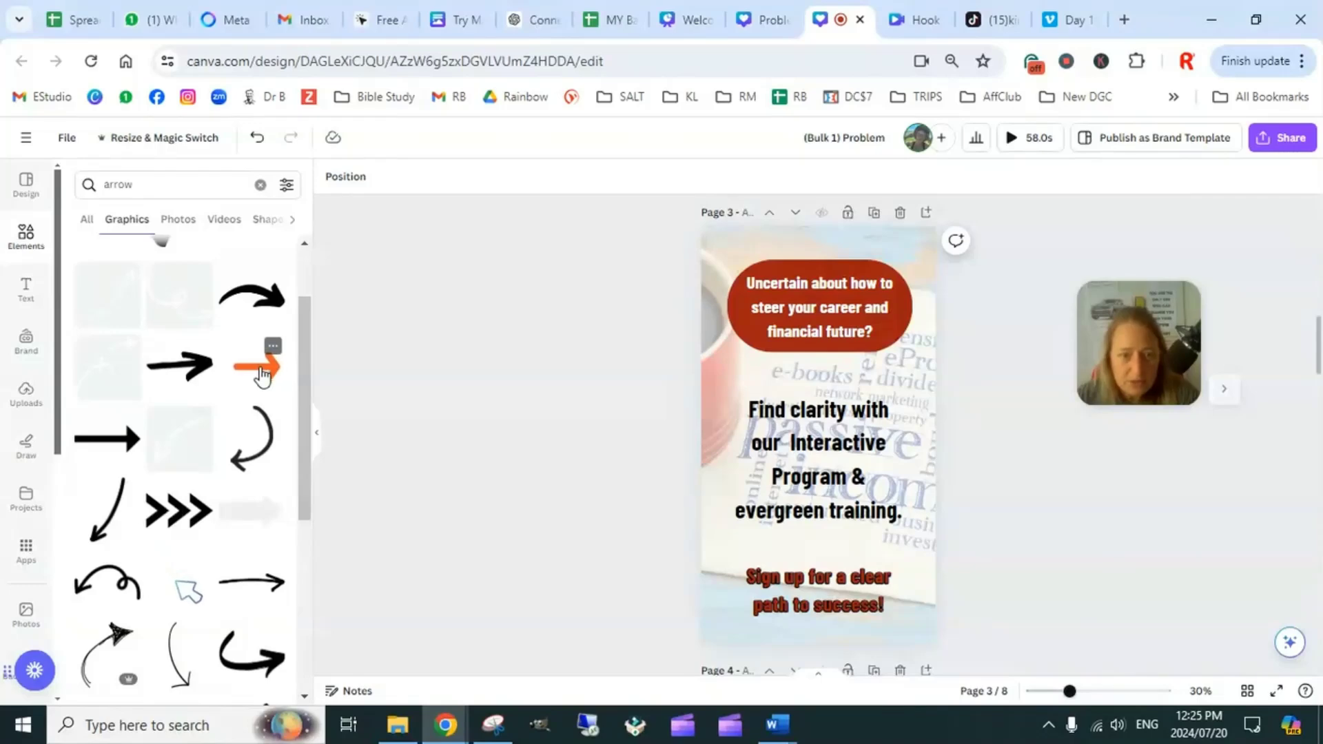
{"action": "scroll", "coordinate": [182, 451], "scroll_direction": "down", "scroll_amount": 3}
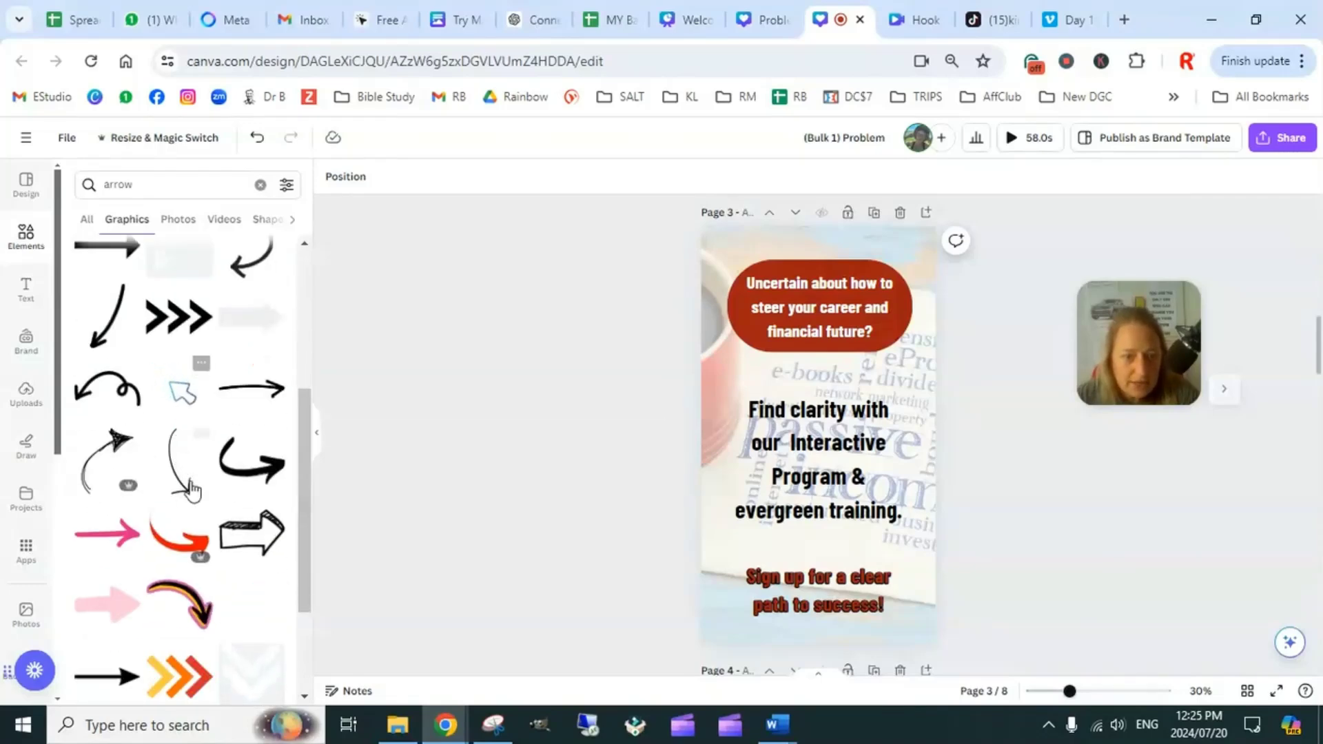
{"action": "scroll", "coordinate": [192, 490], "scroll_direction": "down", "scroll_amount": 4}
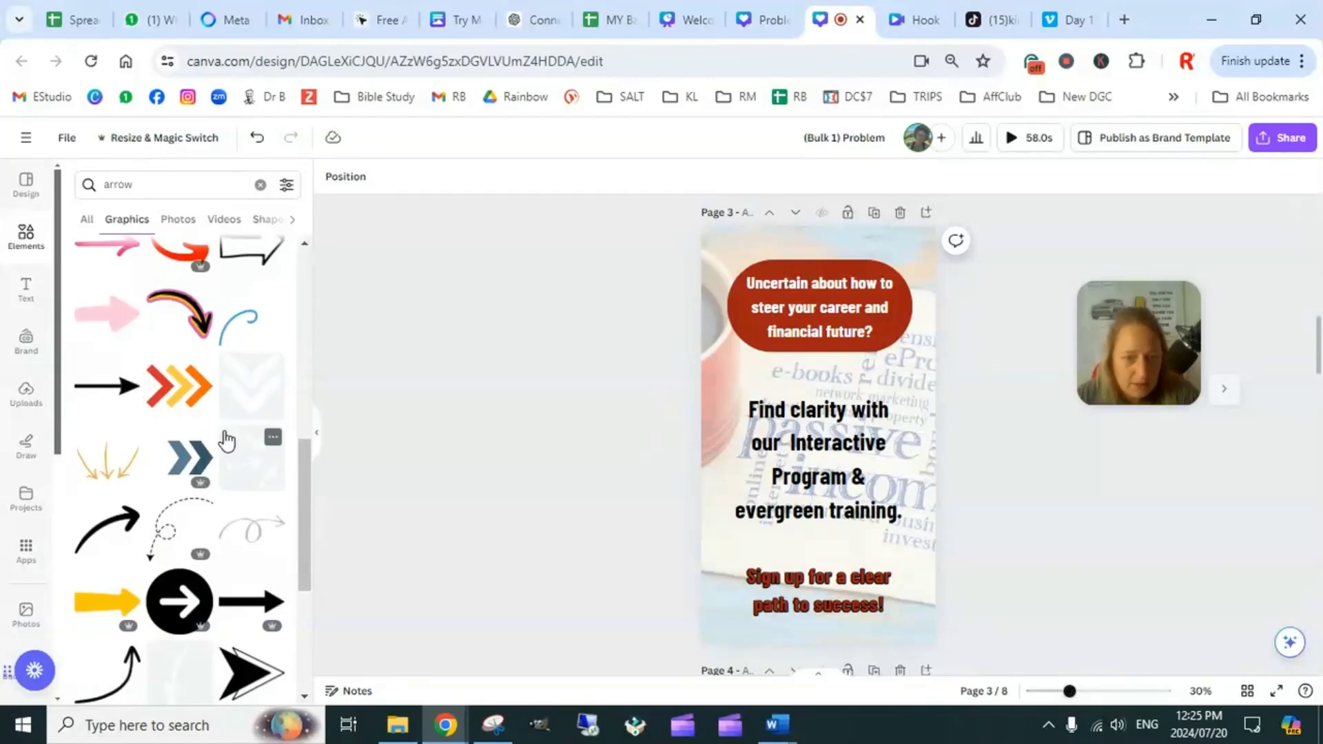
{"action": "scroll", "coordinate": [227, 441], "scroll_direction": "down", "scroll_amount": 4}
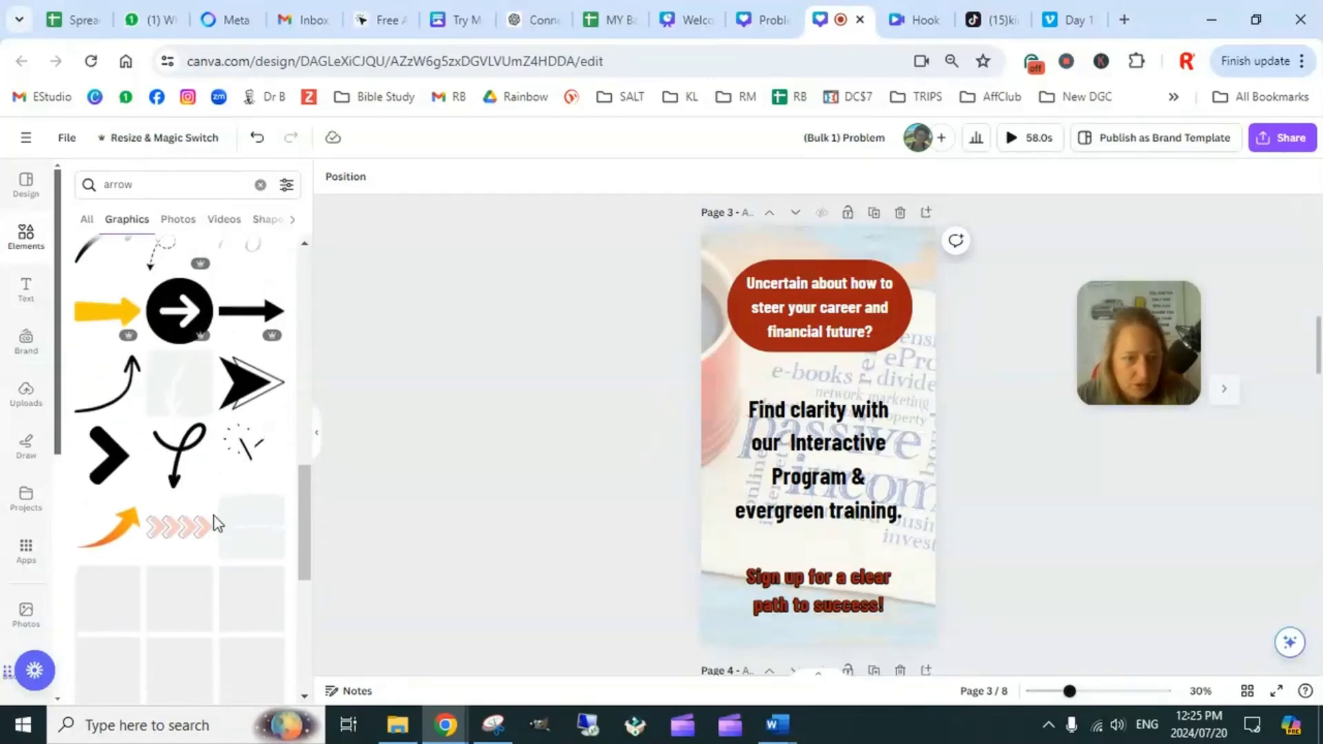
{"action": "scroll", "coordinate": [210, 520], "scroll_direction": "down", "scroll_amount": 3}
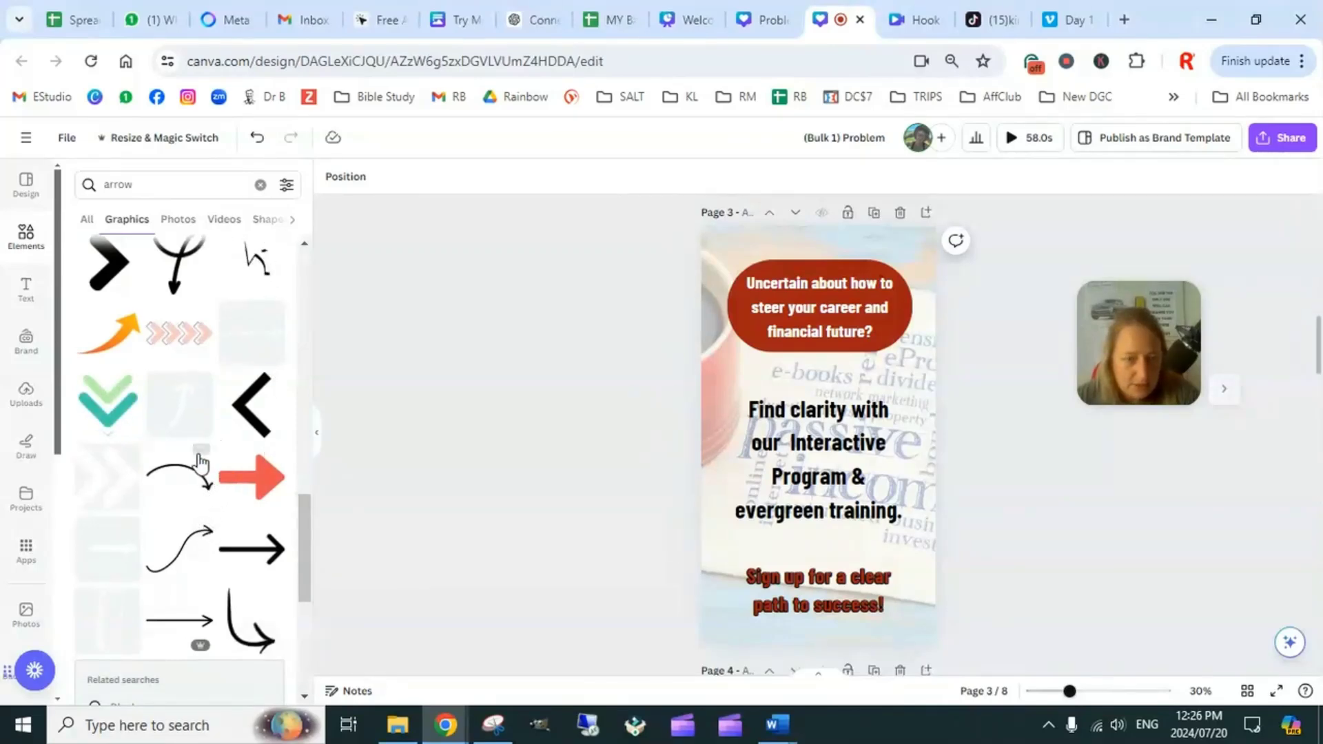
{"action": "scroll", "coordinate": [200, 465], "scroll_direction": "down", "scroll_amount": 4}
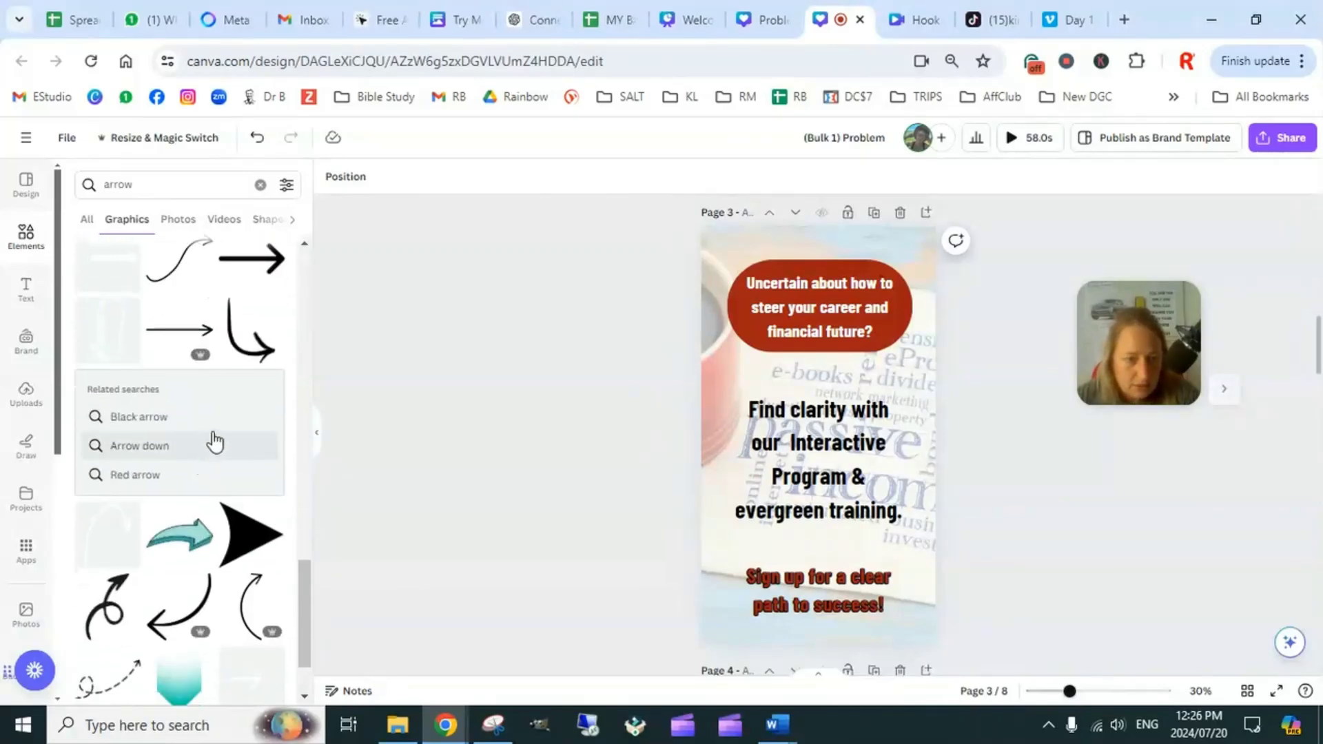
{"action": "scroll", "coordinate": [216, 442], "scroll_direction": "down", "scroll_amount": 6}
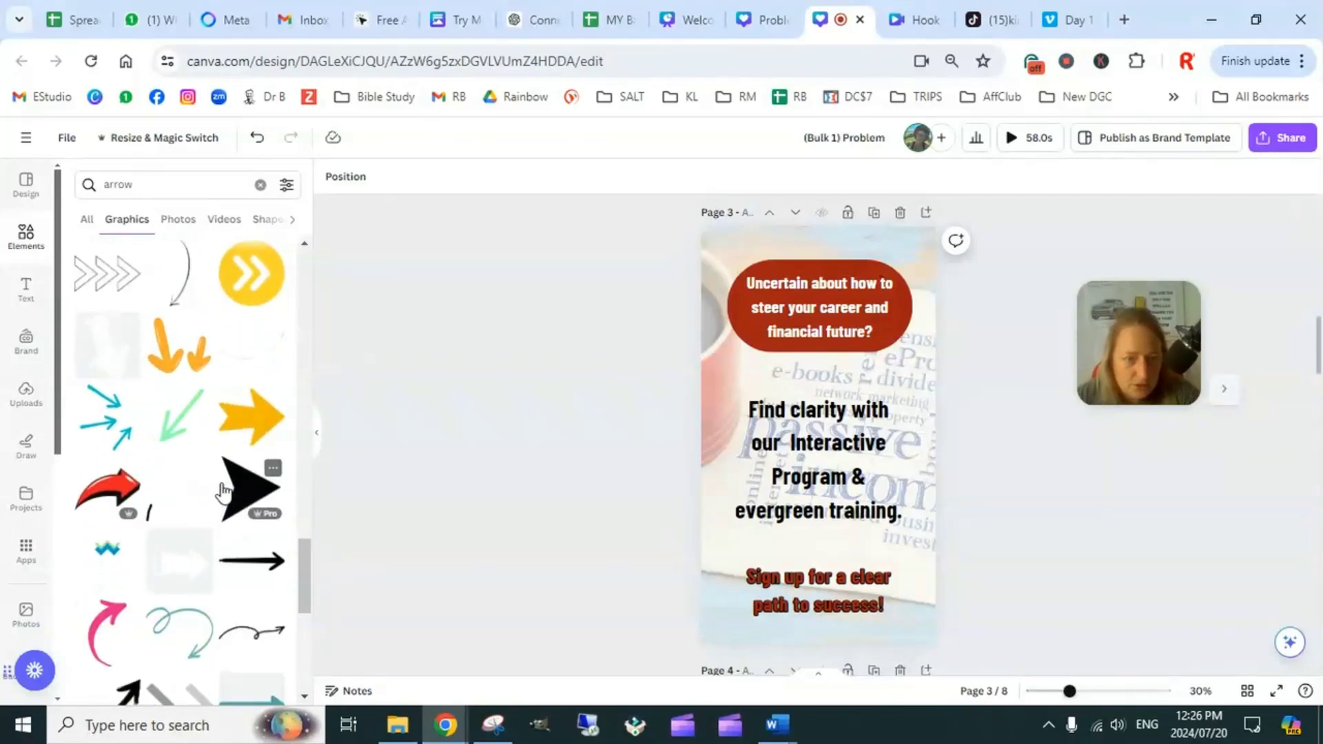
{"action": "scroll", "coordinate": [201, 490], "scroll_direction": "down", "scroll_amount": 5}
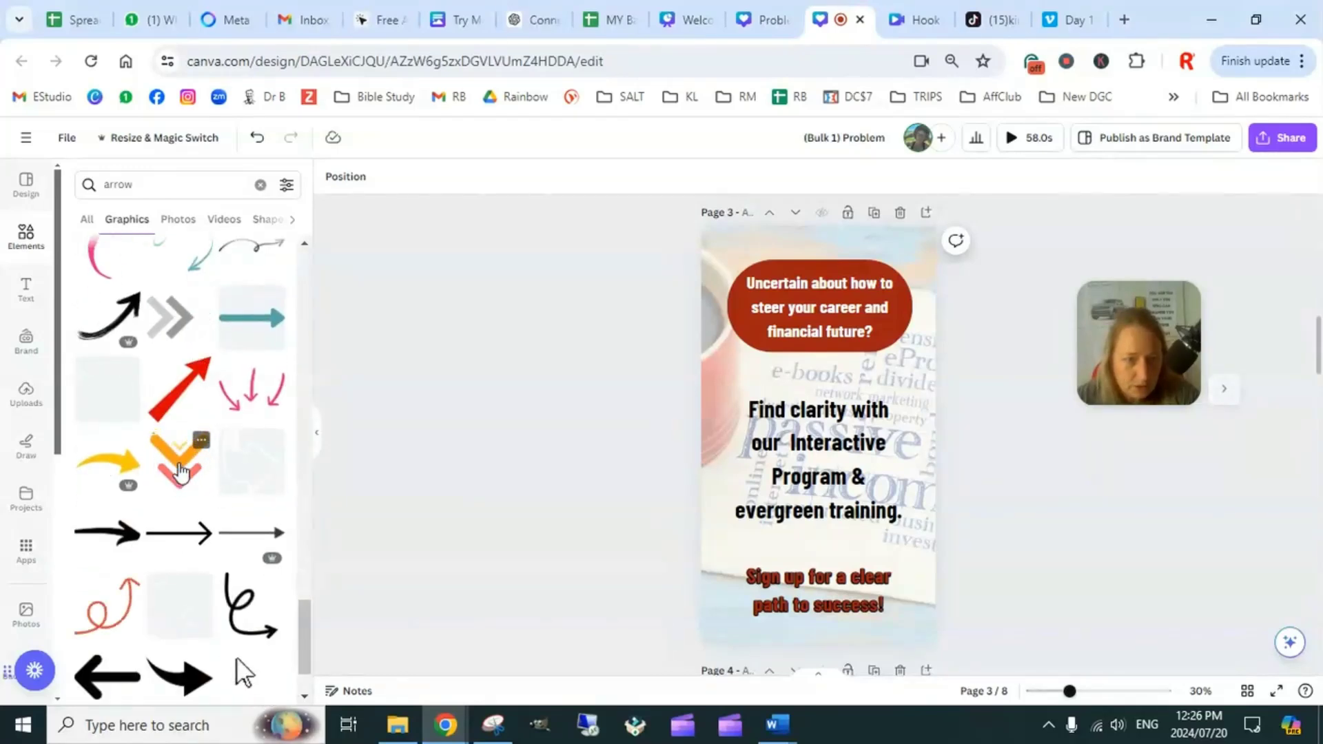
{"action": "left_click", "coordinate": [181, 472]}
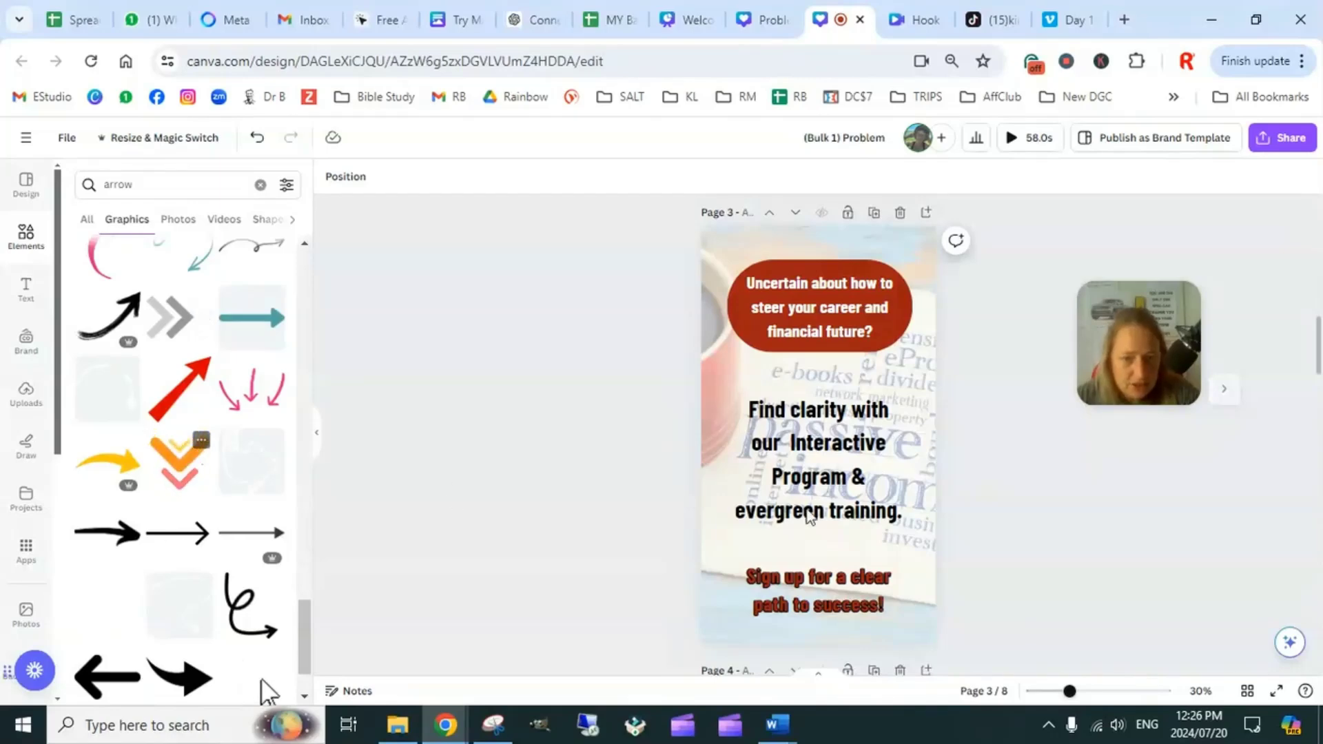
{"action": "left_click_drag", "start_coordinate": [913, 333], "coordinate": [816, 530]}
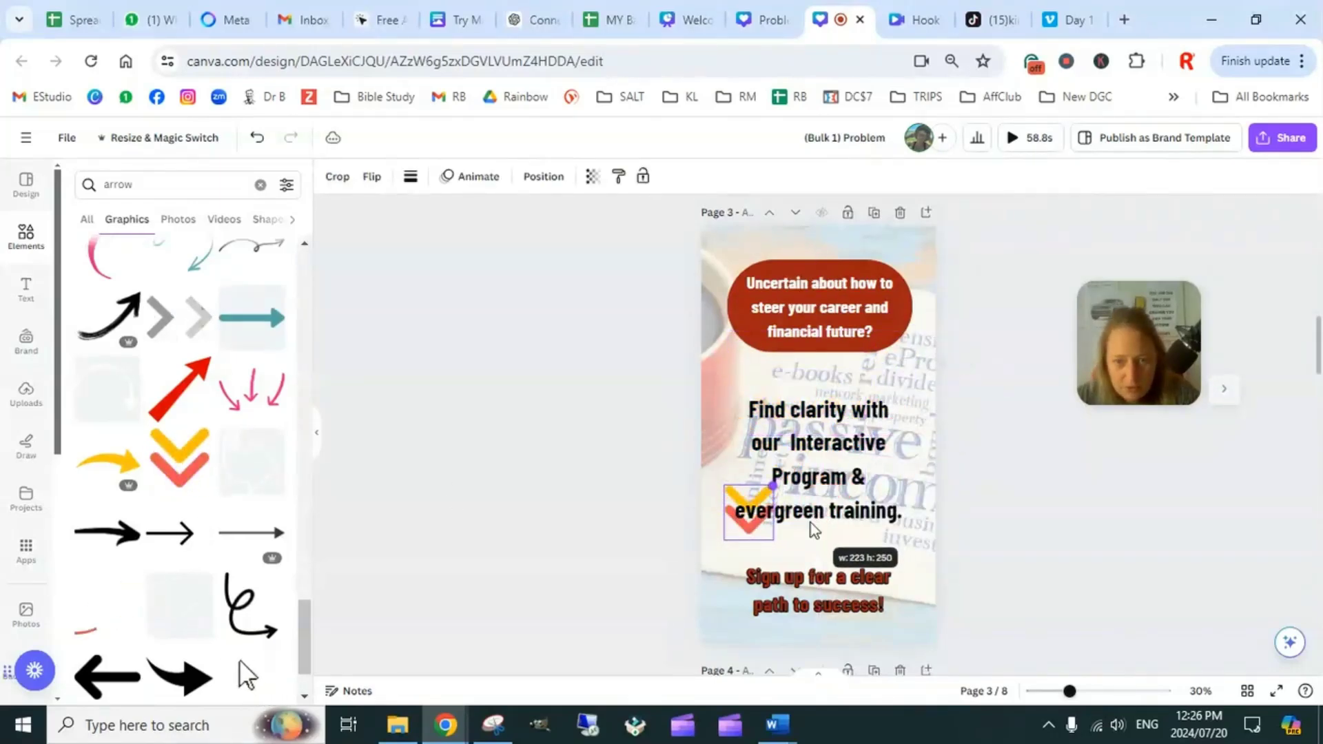
Move the "Find clarity" text up slightly and centre the chevron arrow between it and the "Sign up" text
{"action": "left_click", "coordinate": [852, 485]}
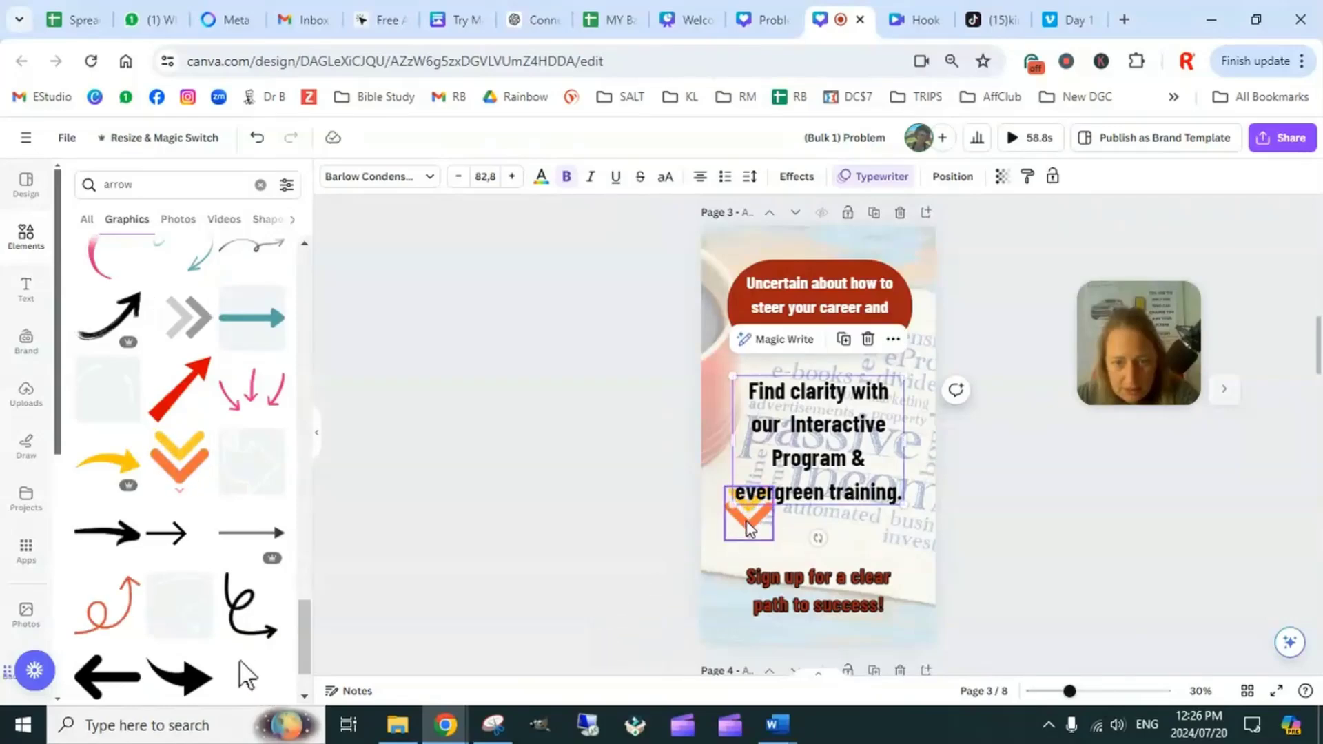
{"action": "left_click_drag", "start_coordinate": [749, 518], "coordinate": [824, 546]}
{"action": "left_click", "coordinate": [985, 571]}
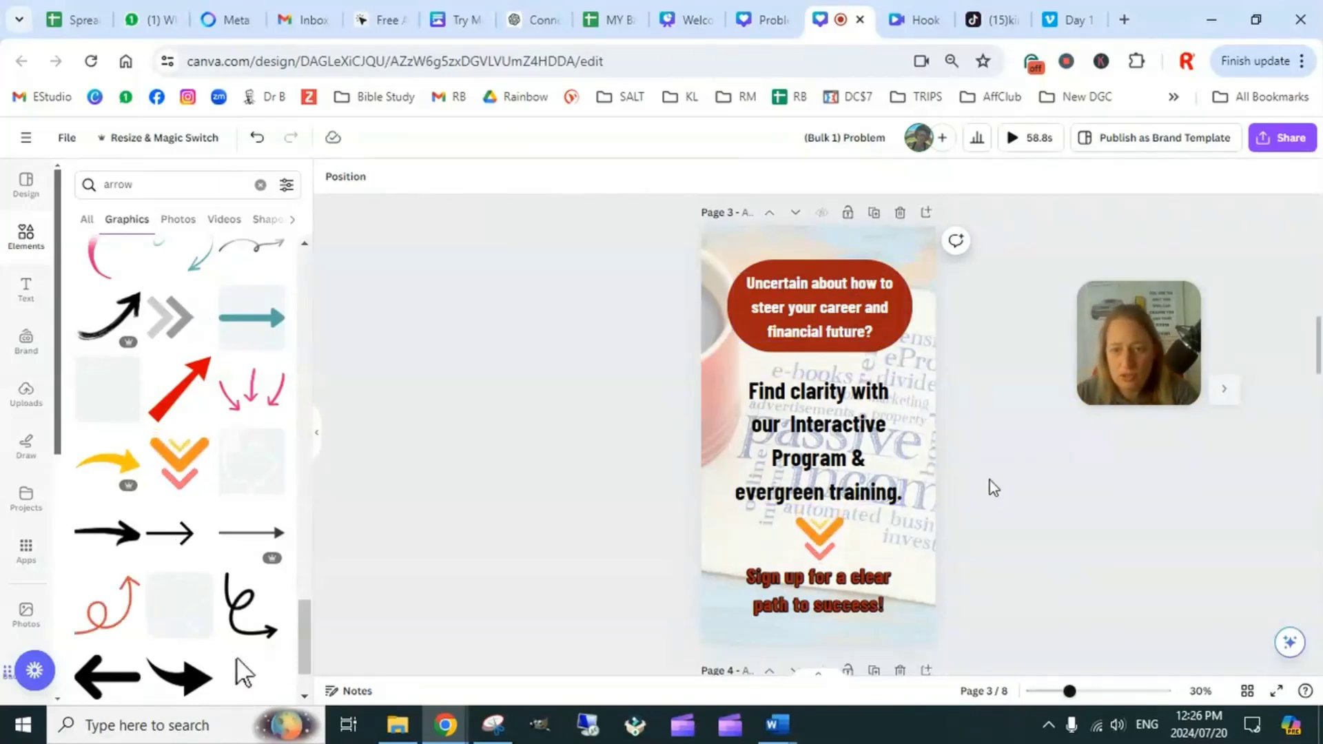
Review the layout, text styling and backgrounds of pages 1 to 3, including the arrow on page 3
{"action": "scroll", "coordinate": [986, 511], "scroll_direction": "up", "scroll_amount": 10}
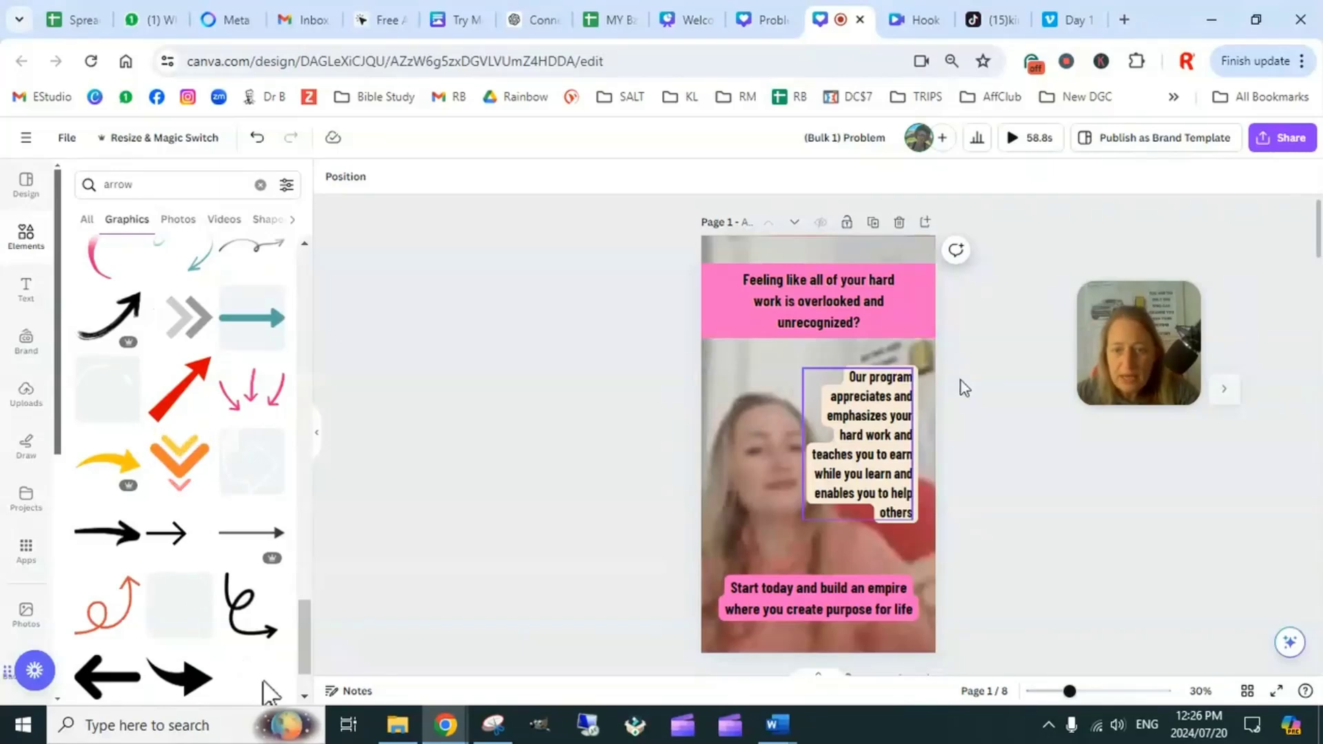
{"action": "scroll", "coordinate": [962, 414], "scroll_direction": "down", "scroll_amount": 5}
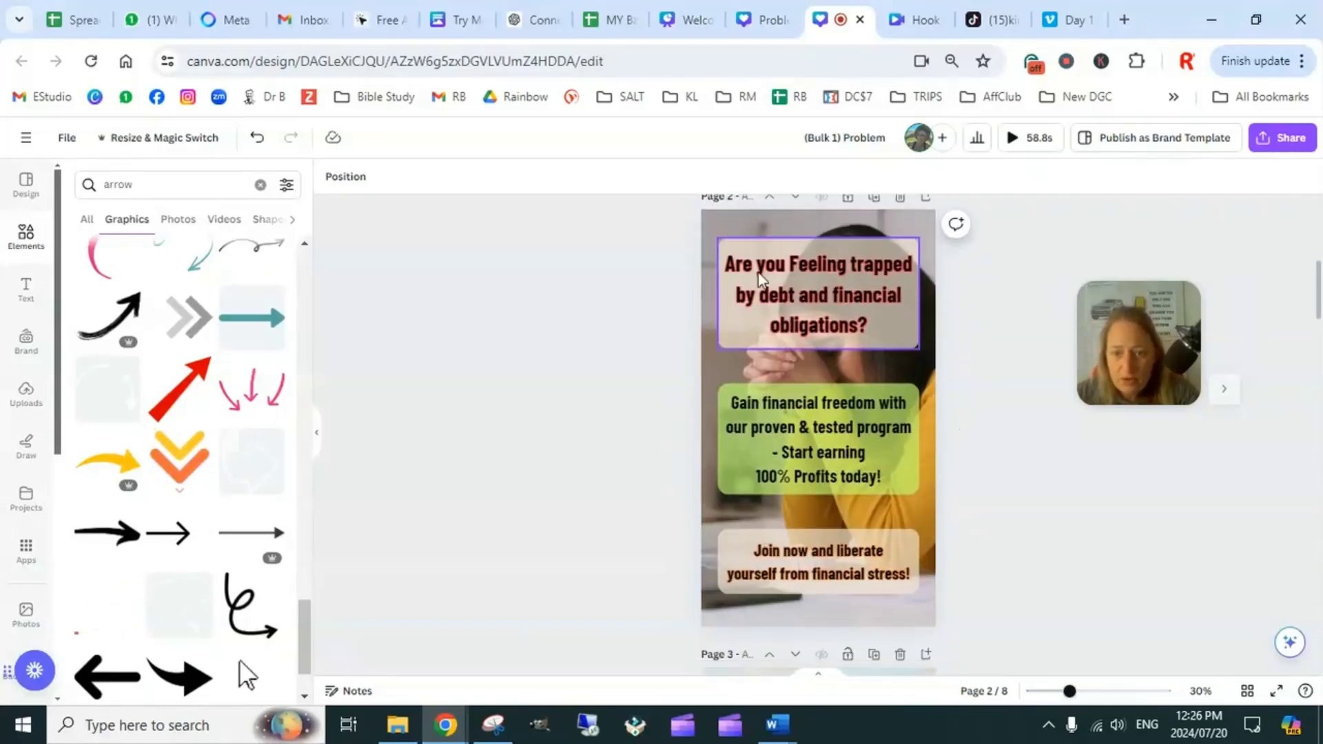
{"action": "left_click", "coordinate": [919, 378]}
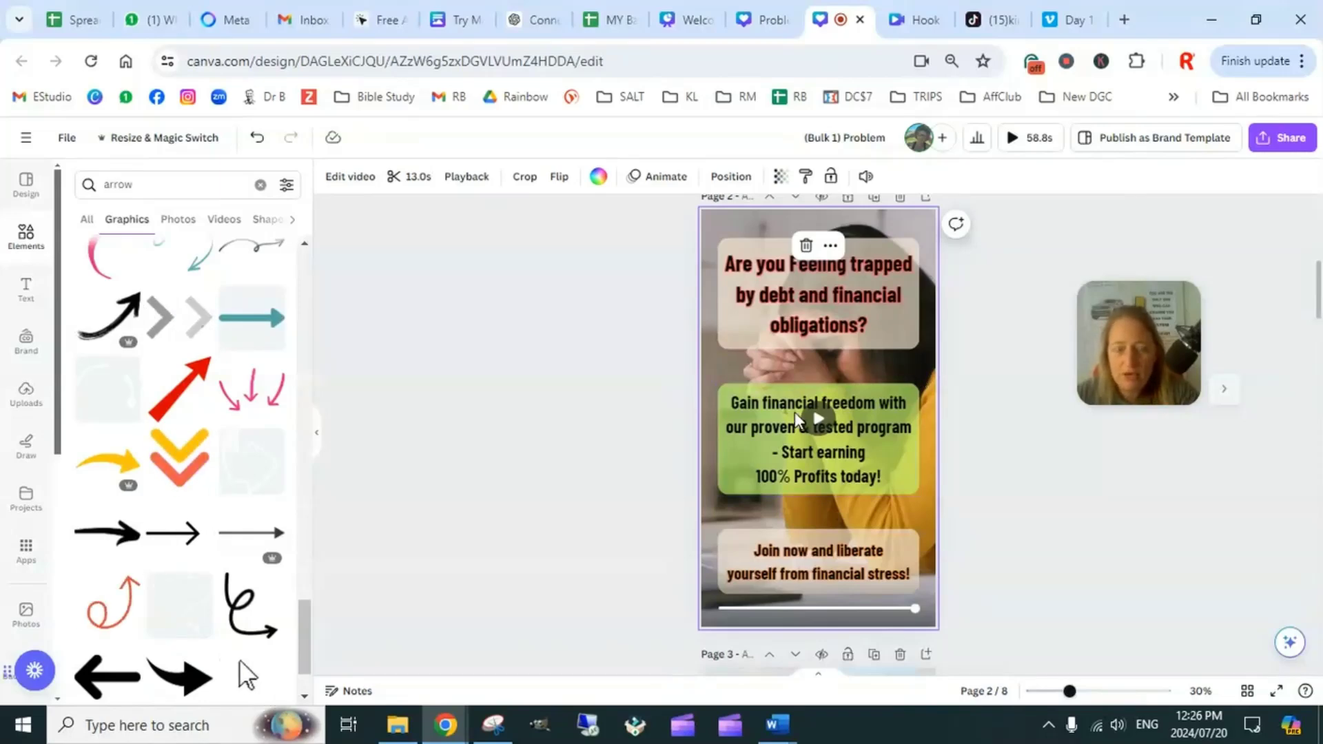
{"action": "scroll", "coordinate": [995, 478], "scroll_direction": "down", "scroll_amount": 5}
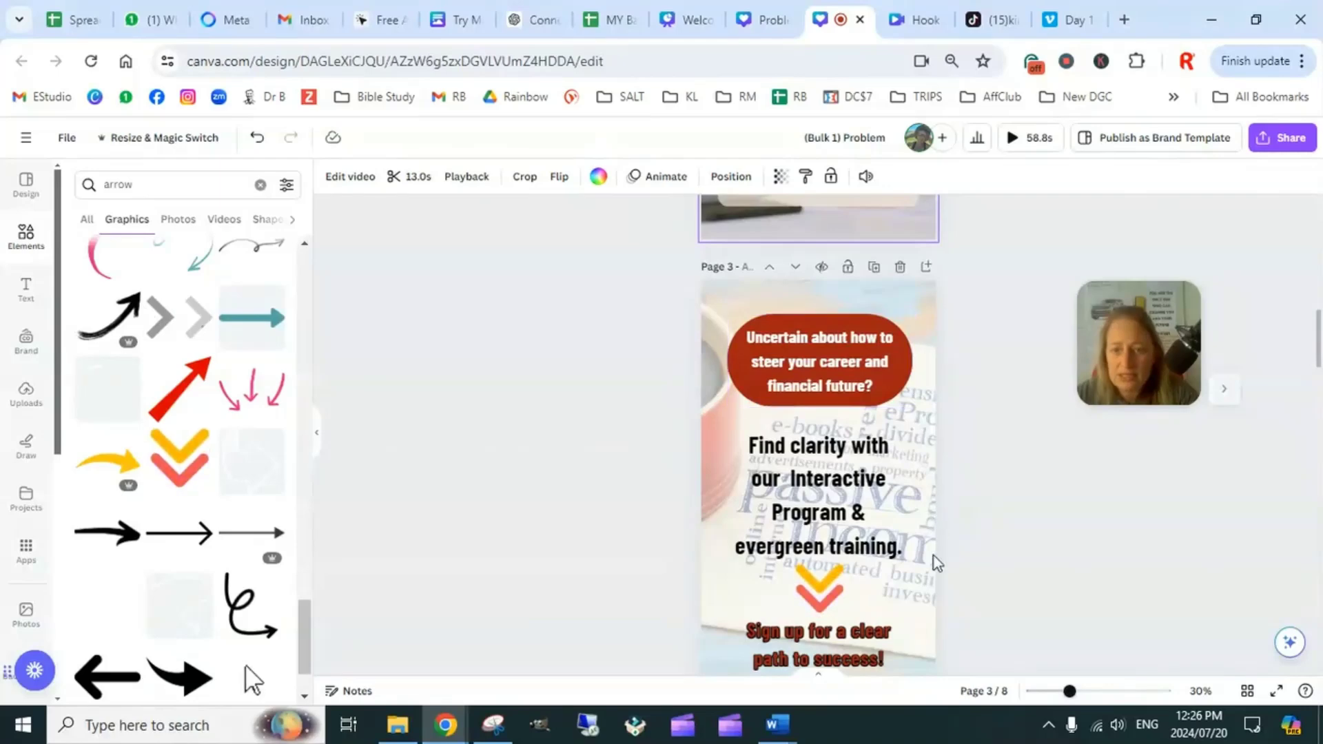
{"action": "left_click", "coordinate": [818, 599]}
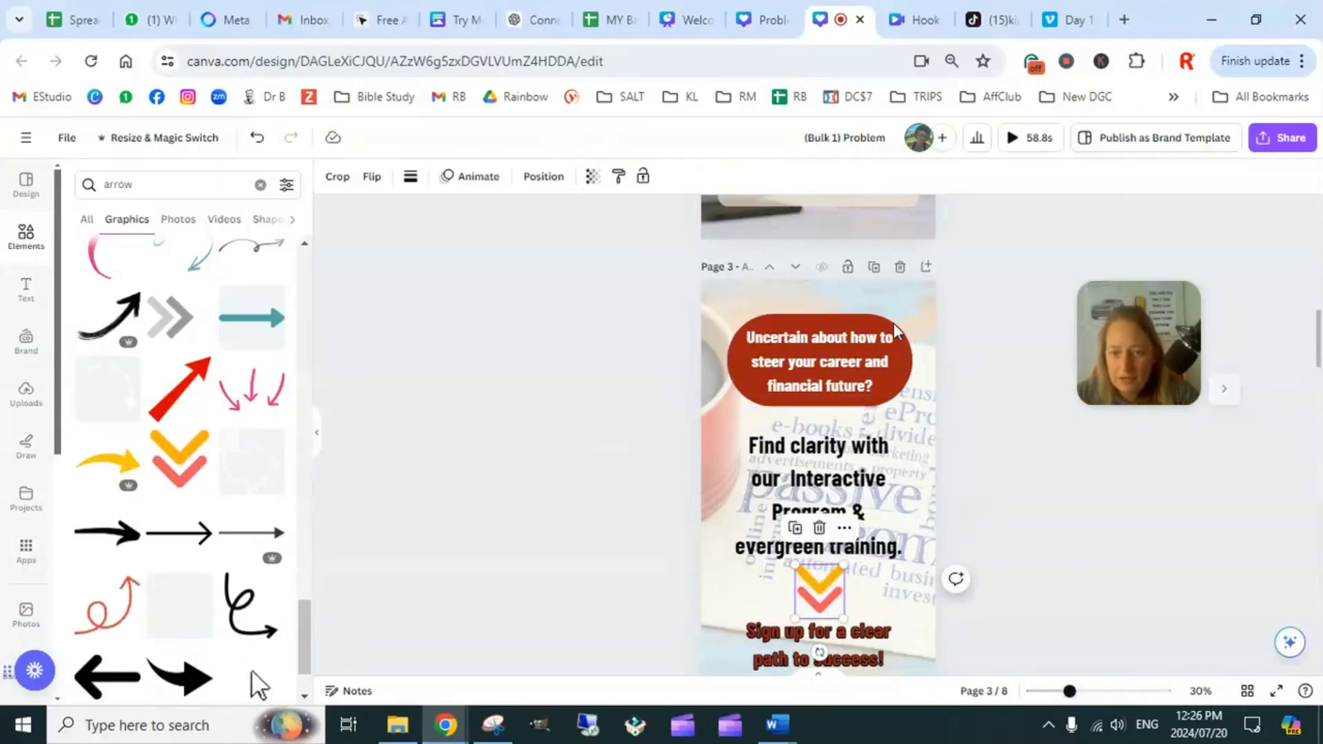
{"action": "scroll", "coordinate": [975, 452], "scroll_direction": "down", "scroll_amount": 3}
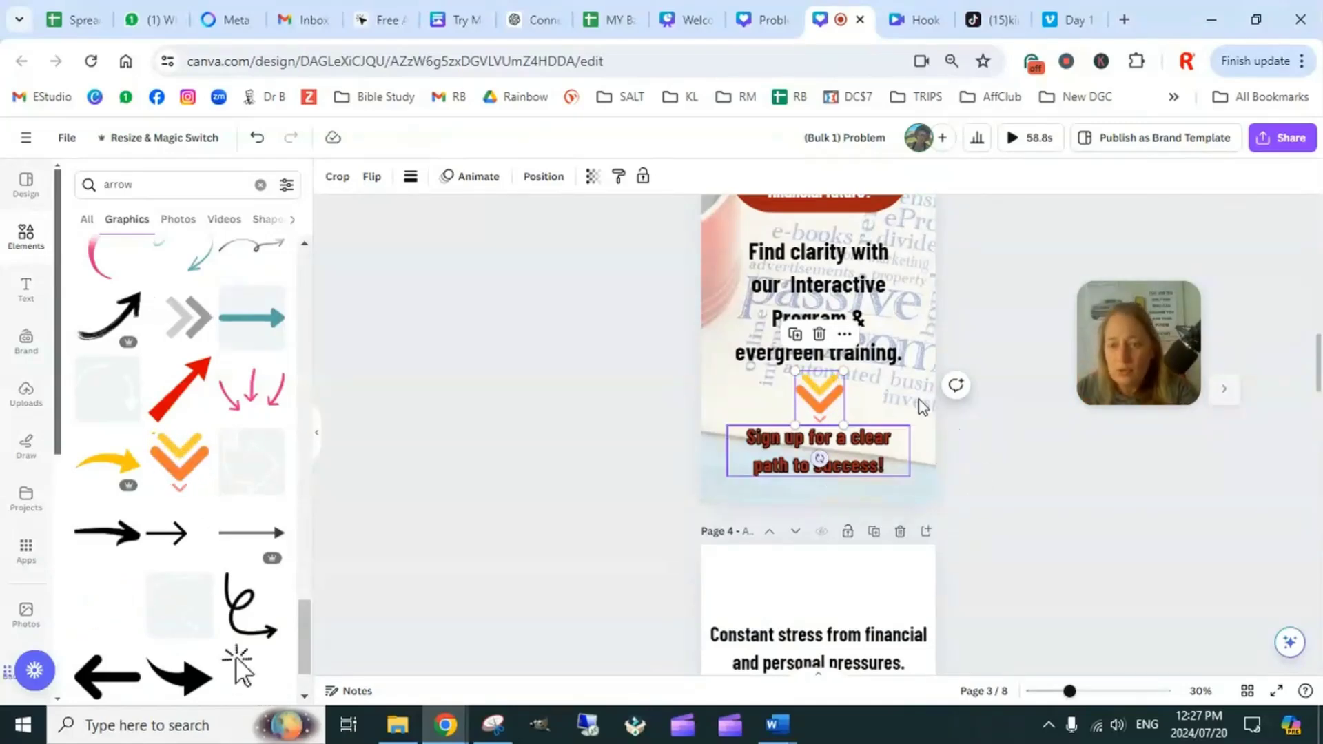
{"action": "left_click", "coordinate": [1021, 322]}
{"action": "scroll", "coordinate": [977, 475], "scroll_direction": "up", "scroll_amount": 5}
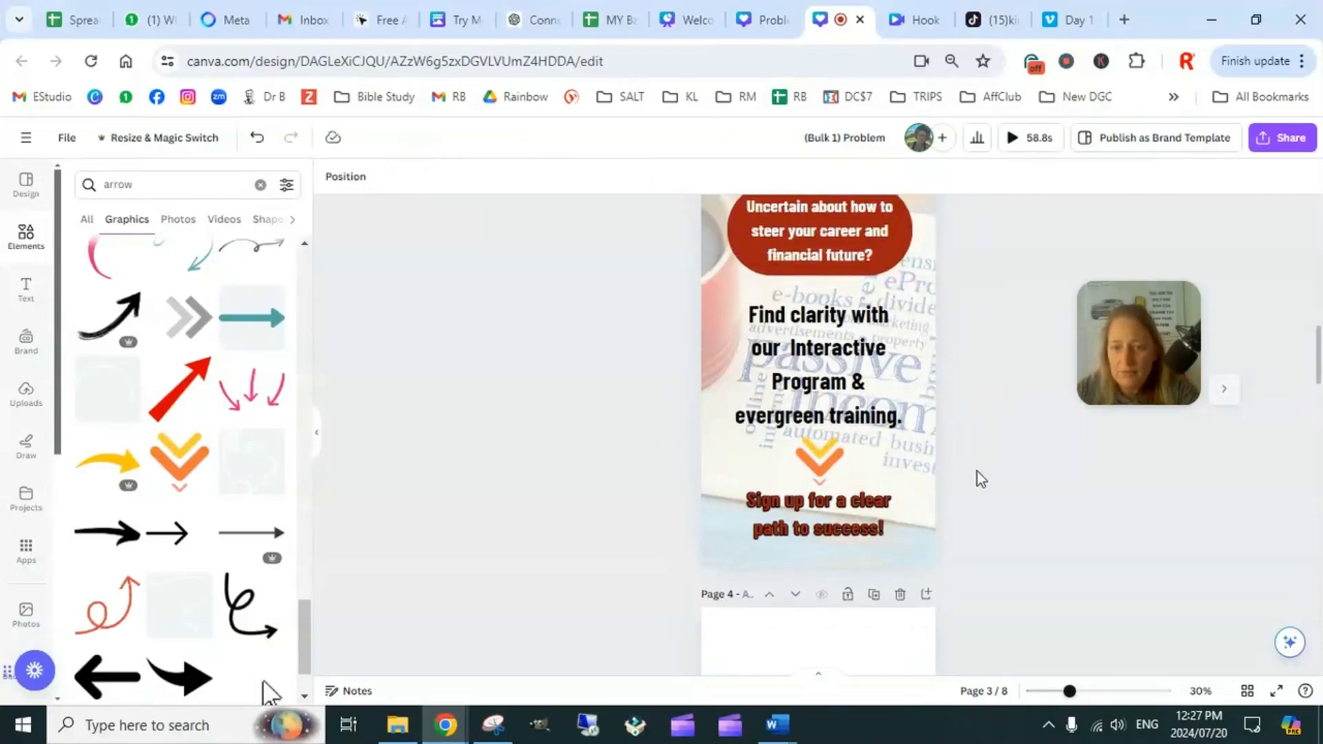
{"action": "scroll", "coordinate": [978, 486], "scroll_direction": "up", "scroll_amount": 8}
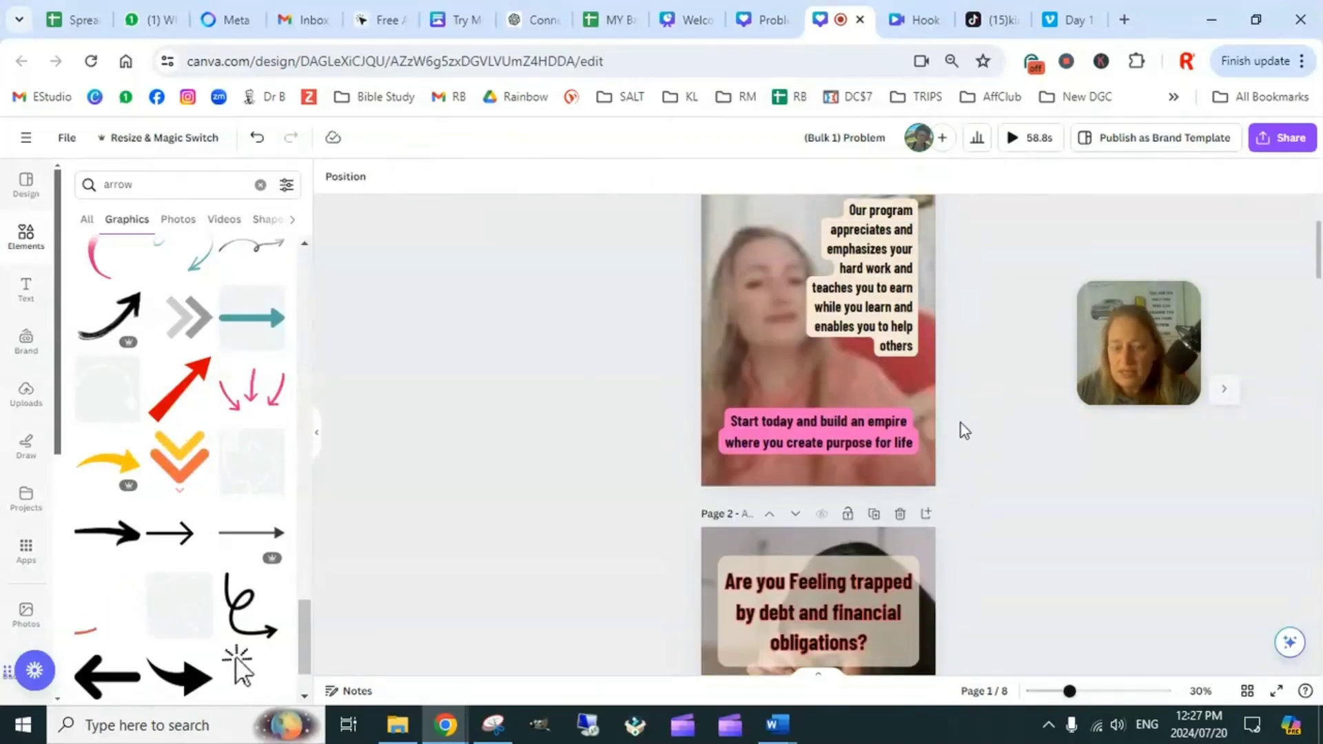
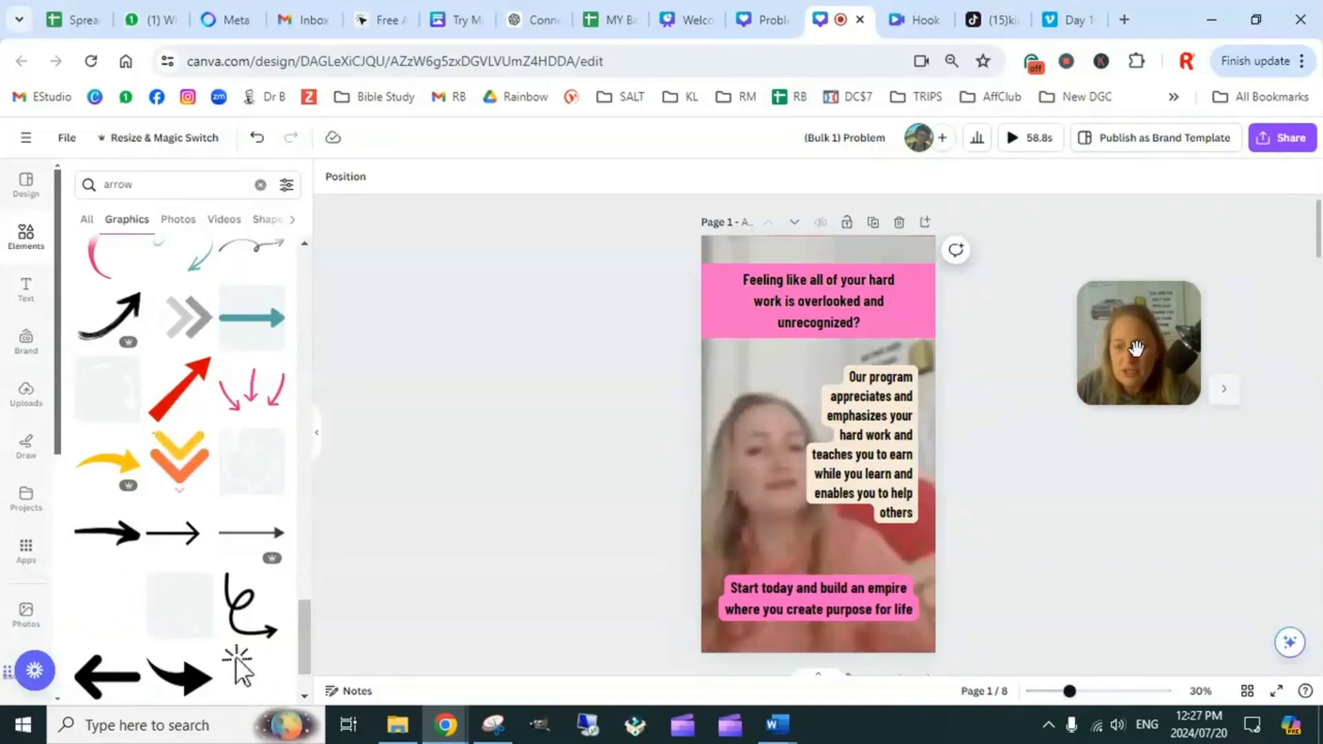
Look through the design's pages from the first one onward, including those after page 3
{"action": "left_click_drag", "start_coordinate": [1135, 348], "coordinate": [303, 265]}
{"action": "scroll", "coordinate": [813, 455], "scroll_direction": "down", "scroll_amount": 5}
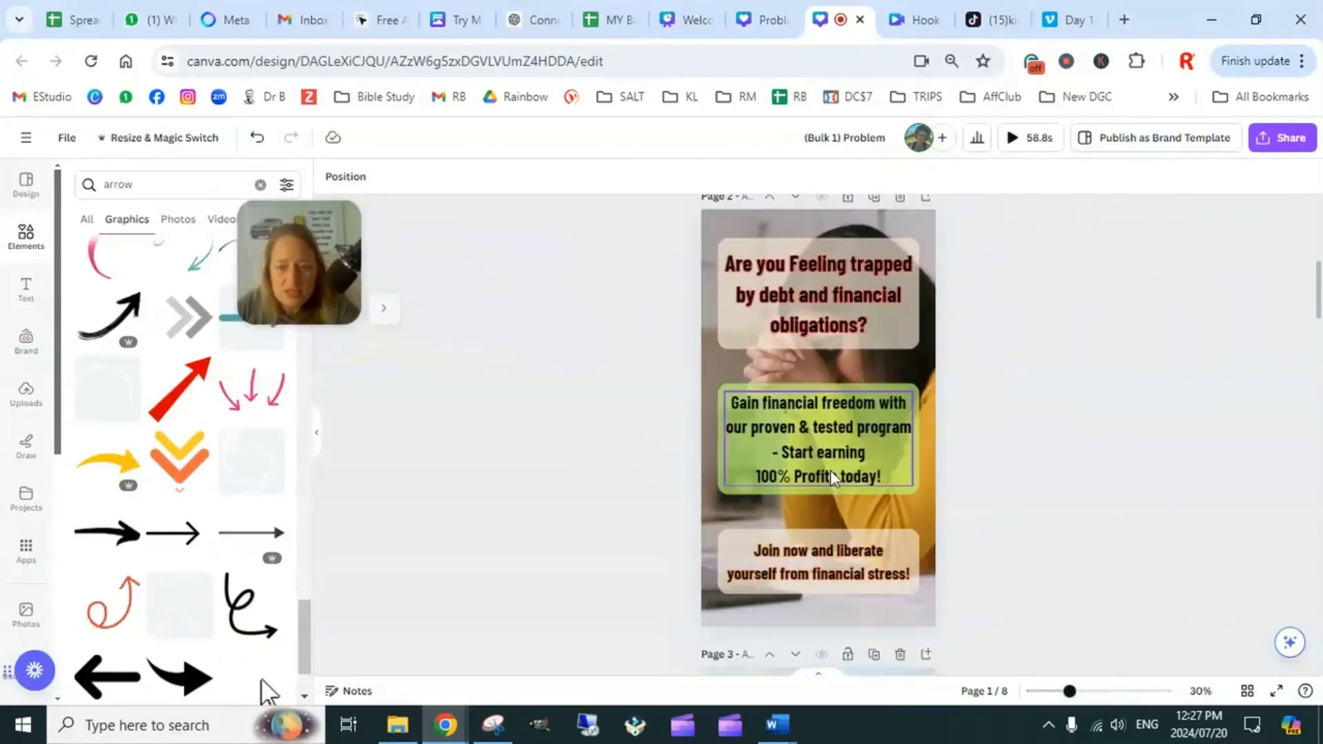
{"action": "scroll", "coordinate": [831, 477], "scroll_direction": "down", "scroll_amount": 20}
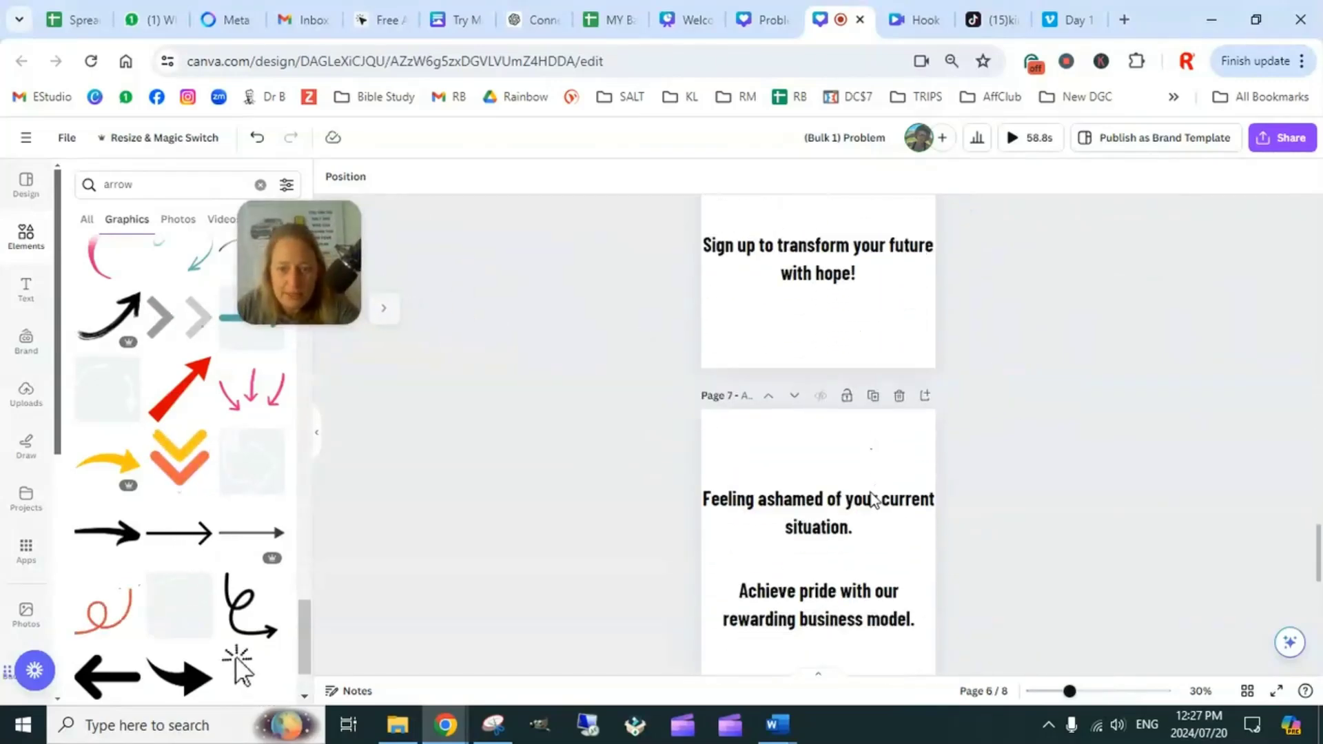
{"action": "scroll", "coordinate": [868, 475], "scroll_direction": "down", "scroll_amount": 4}
{"action": "scroll", "coordinate": [872, 458], "scroll_direction": "up", "scroll_amount": 20}
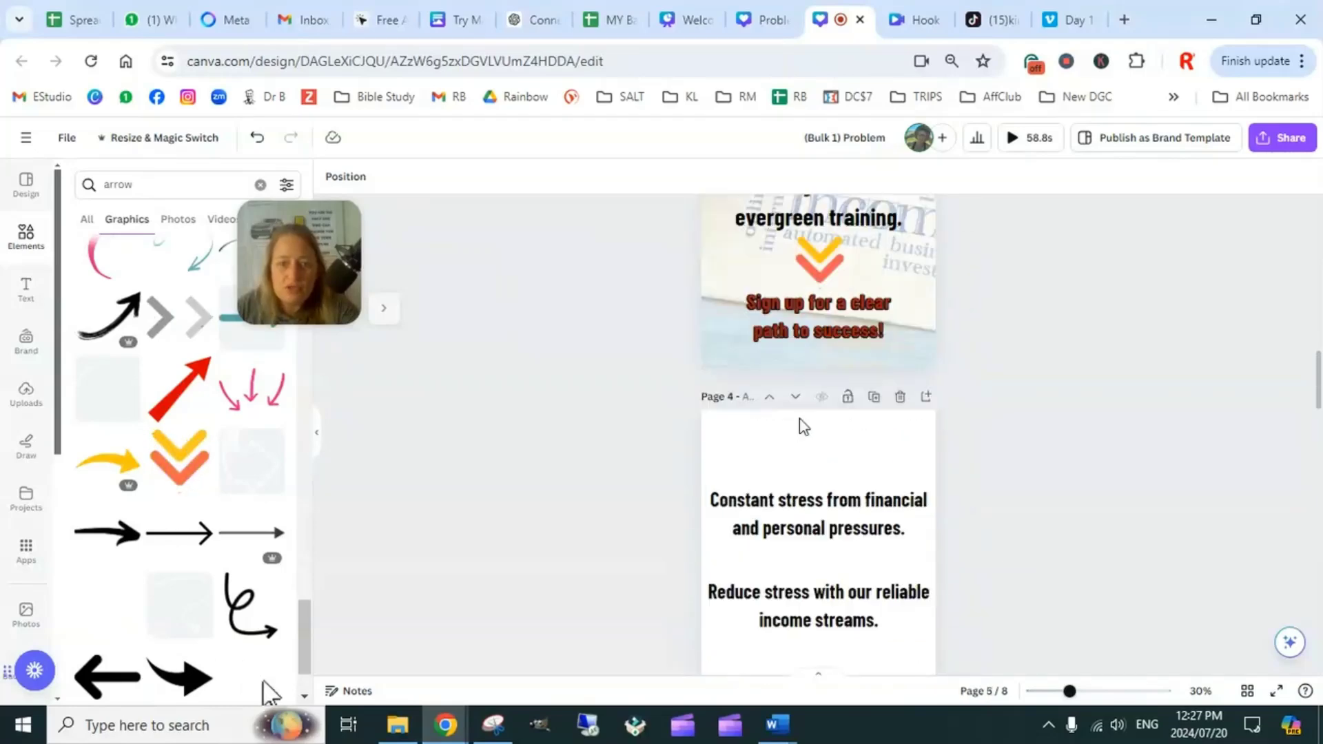
{"action": "scroll", "coordinate": [803, 426], "scroll_direction": "up", "scroll_amount": 5}
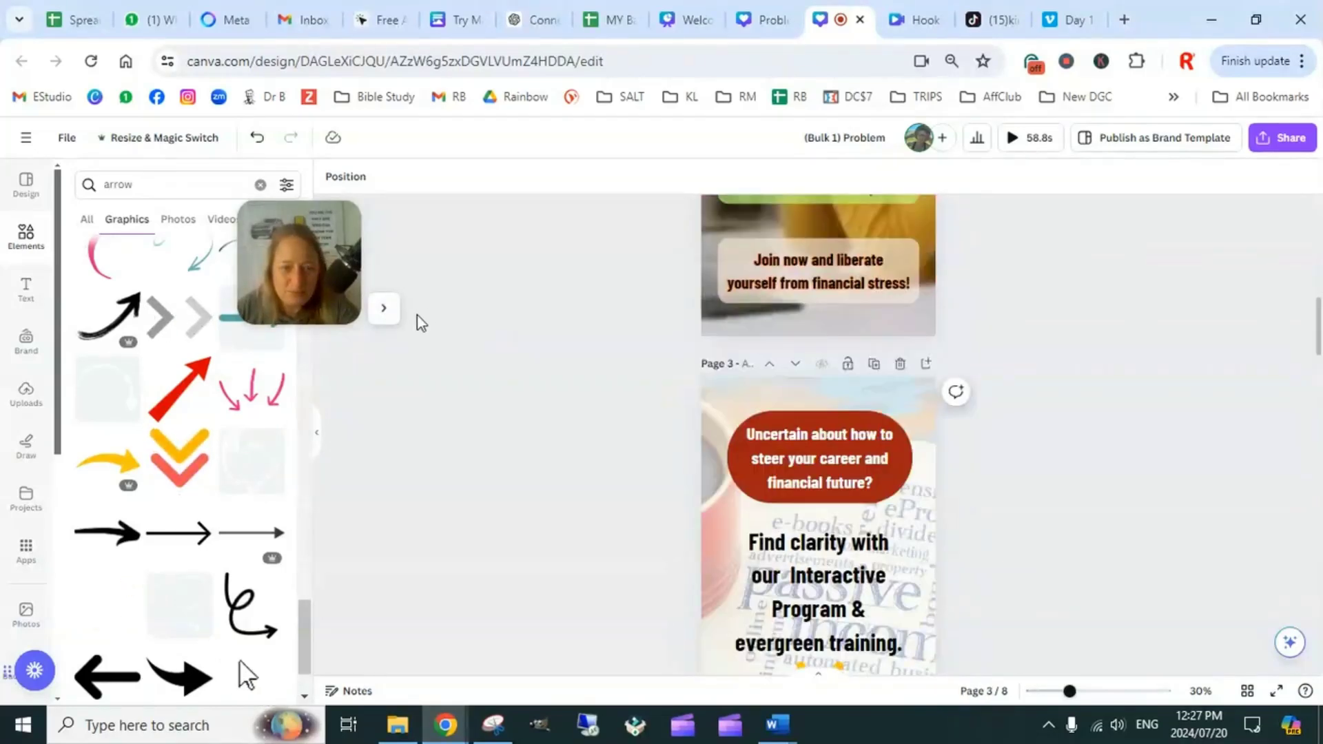
{"action": "left_click", "coordinate": [383, 308]}
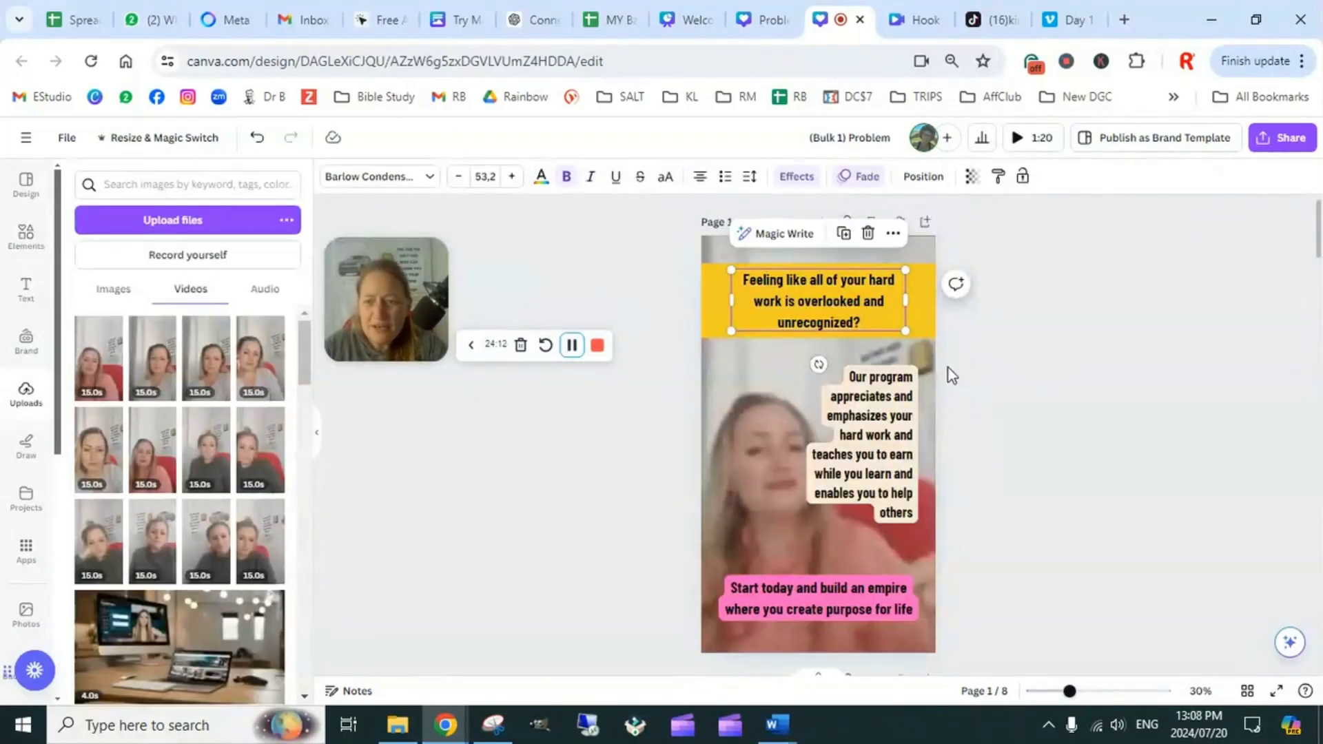
{"action": "scroll", "coordinate": [951, 414], "scroll_direction": "down", "scroll_amount": 12}
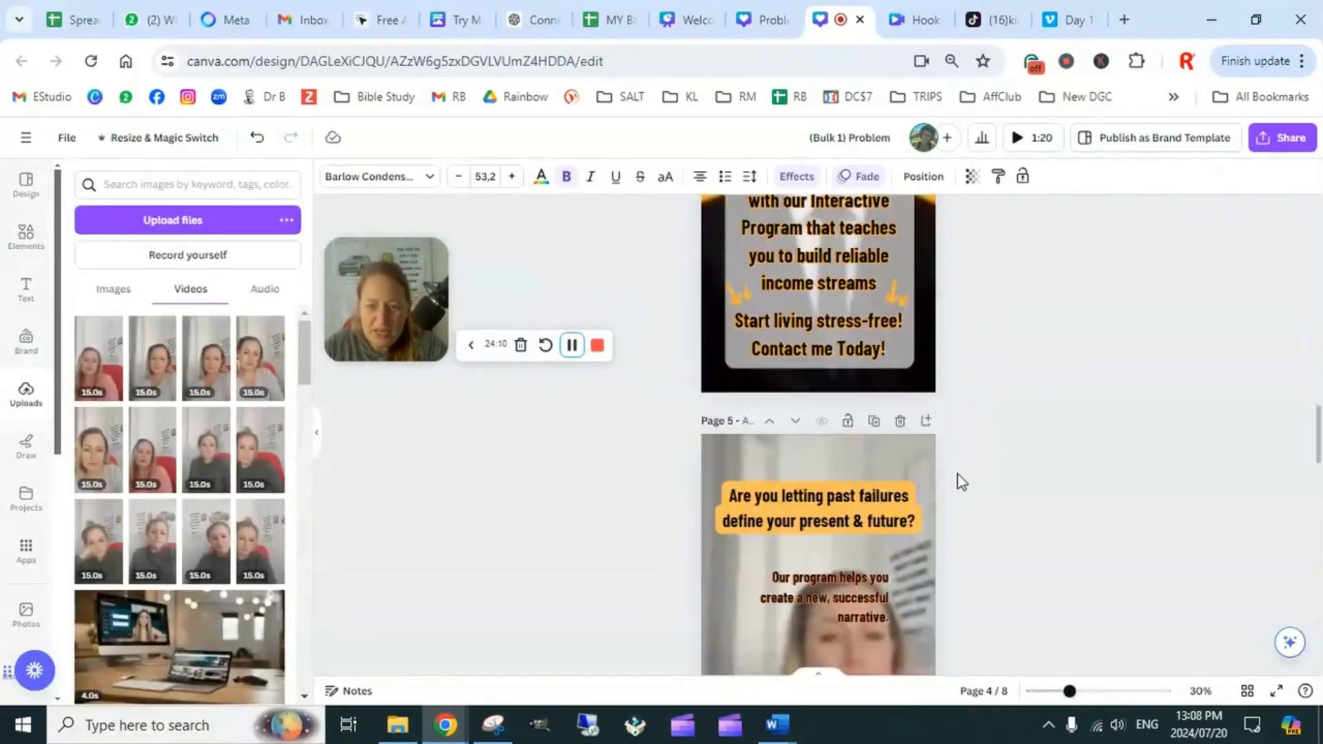
Download all eight pages of the Problem design as separate MP4 video files at 1080p, saving the download settings
{"action": "scroll", "coordinate": [961, 481], "scroll_direction": "down", "scroll_amount": 10}
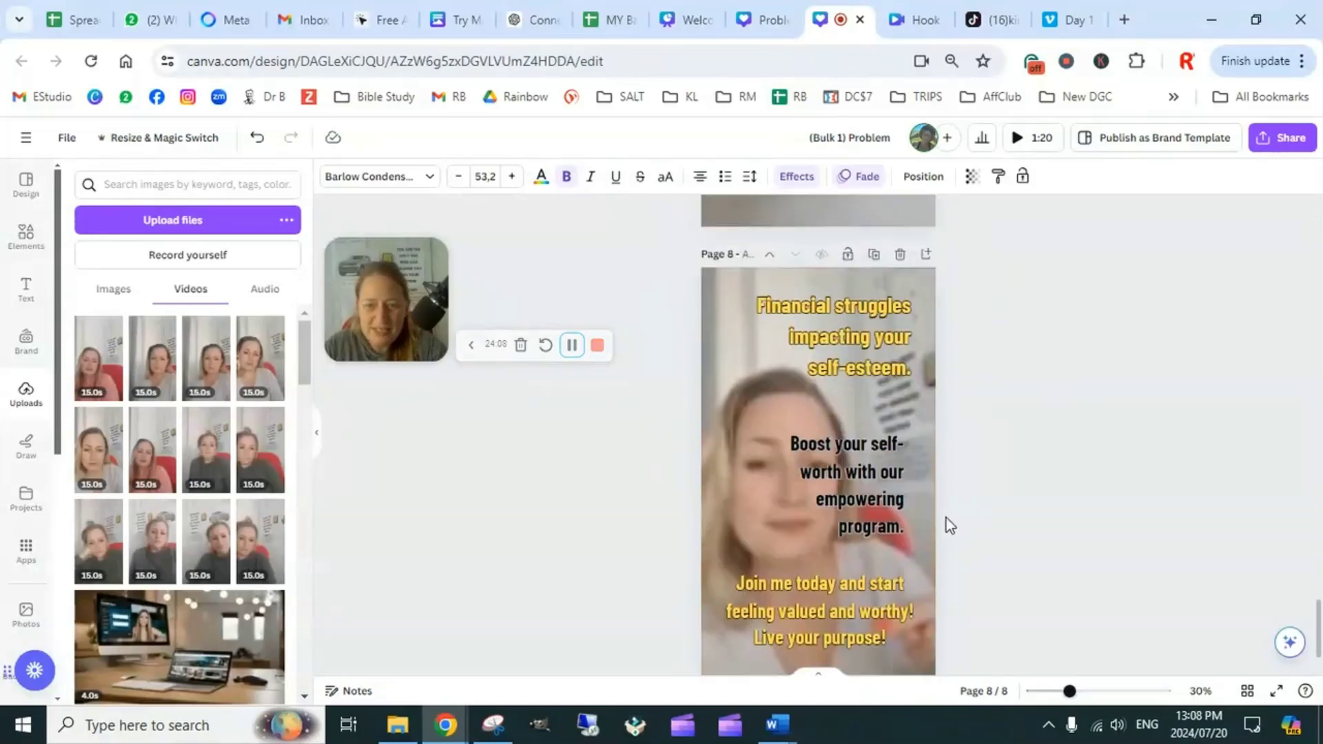
{"action": "scroll", "coordinate": [950, 523], "scroll_direction": "up", "scroll_amount": 20}
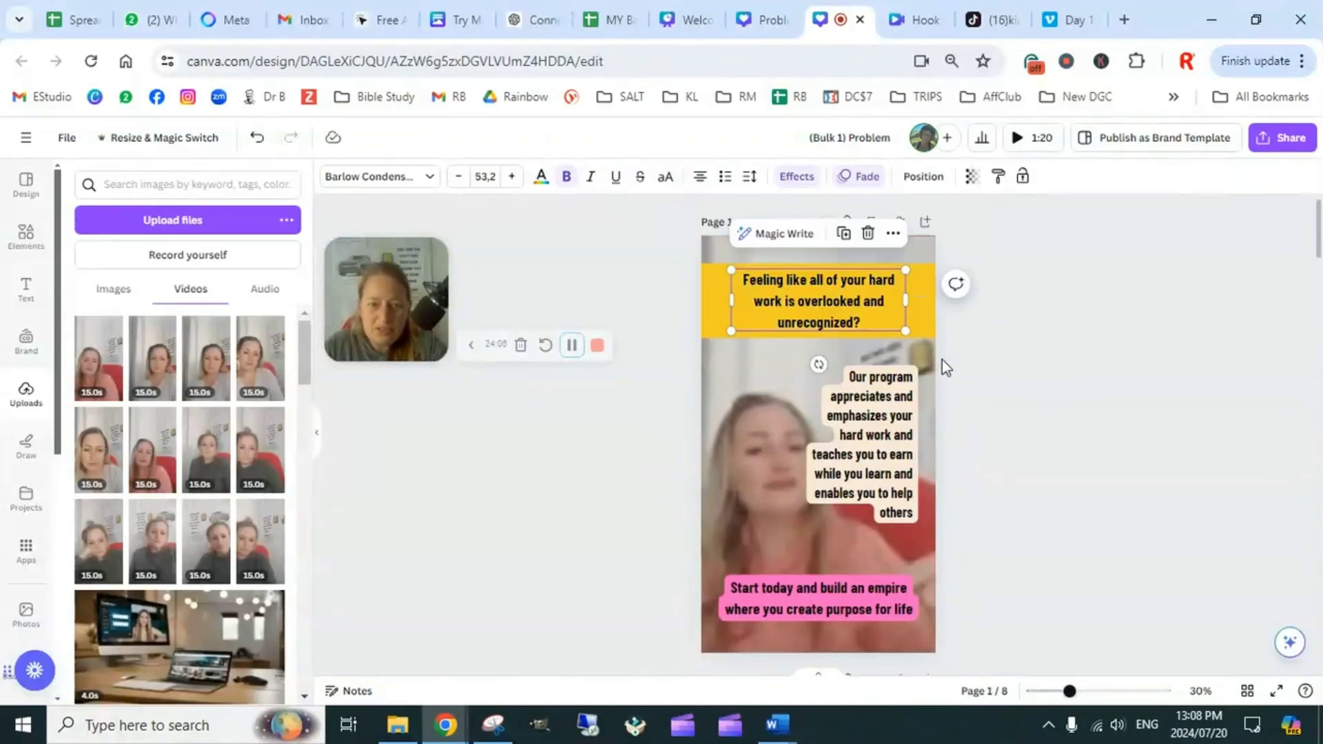
{"action": "left_click", "coordinate": [1271, 143]}
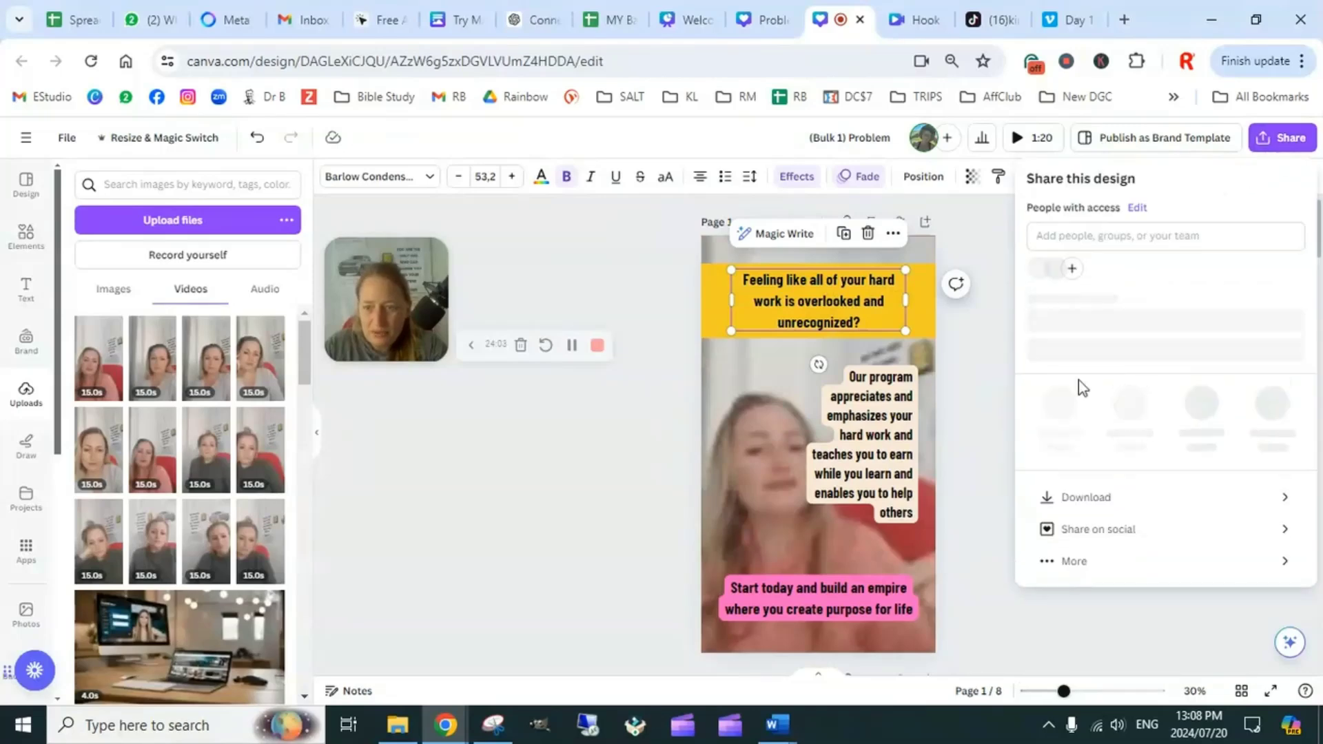
{"action": "left_click", "coordinate": [1112, 515]}
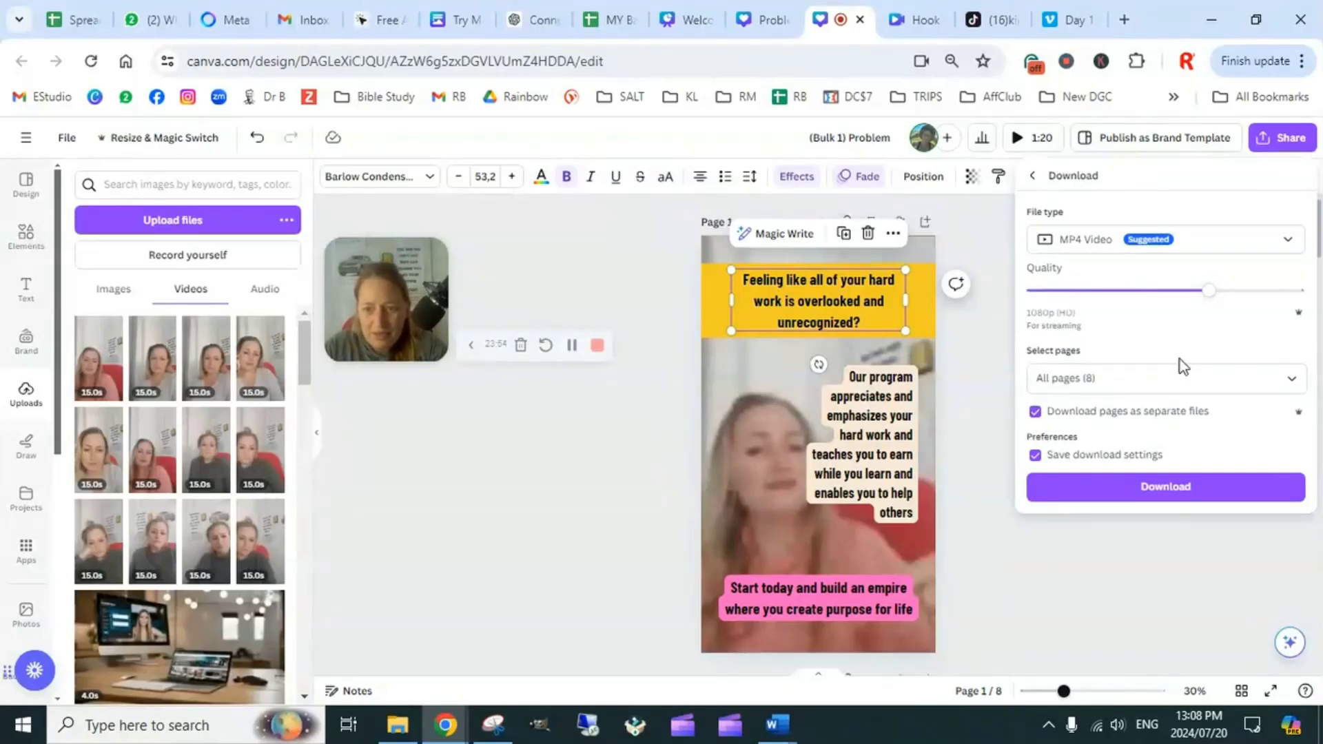
{"action": "left_click", "coordinate": [1159, 496]}
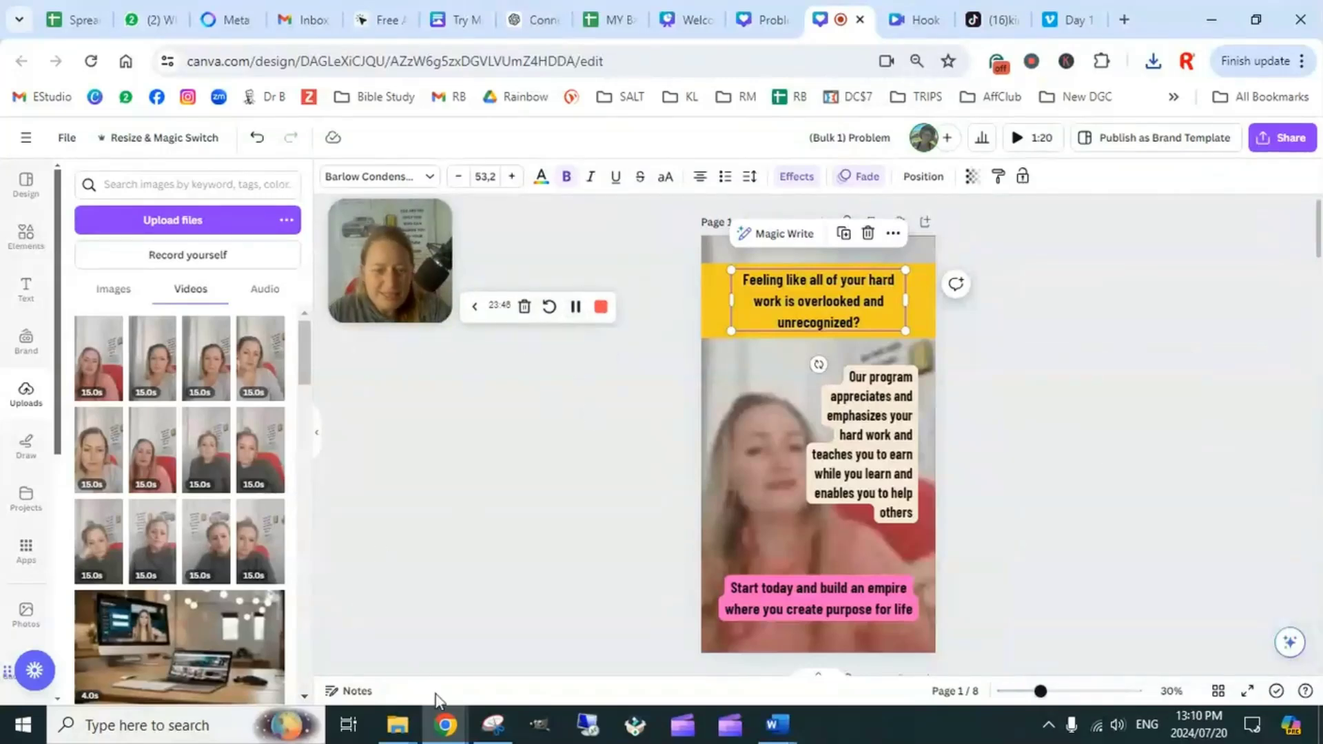
Switch to File Explorer to check the exported videos in the Faceless TT Tut folder, and return to the design
{"action": "mouse_move", "coordinate": [390, 734]}
{"action": "left_click", "coordinate": [363, 657]}
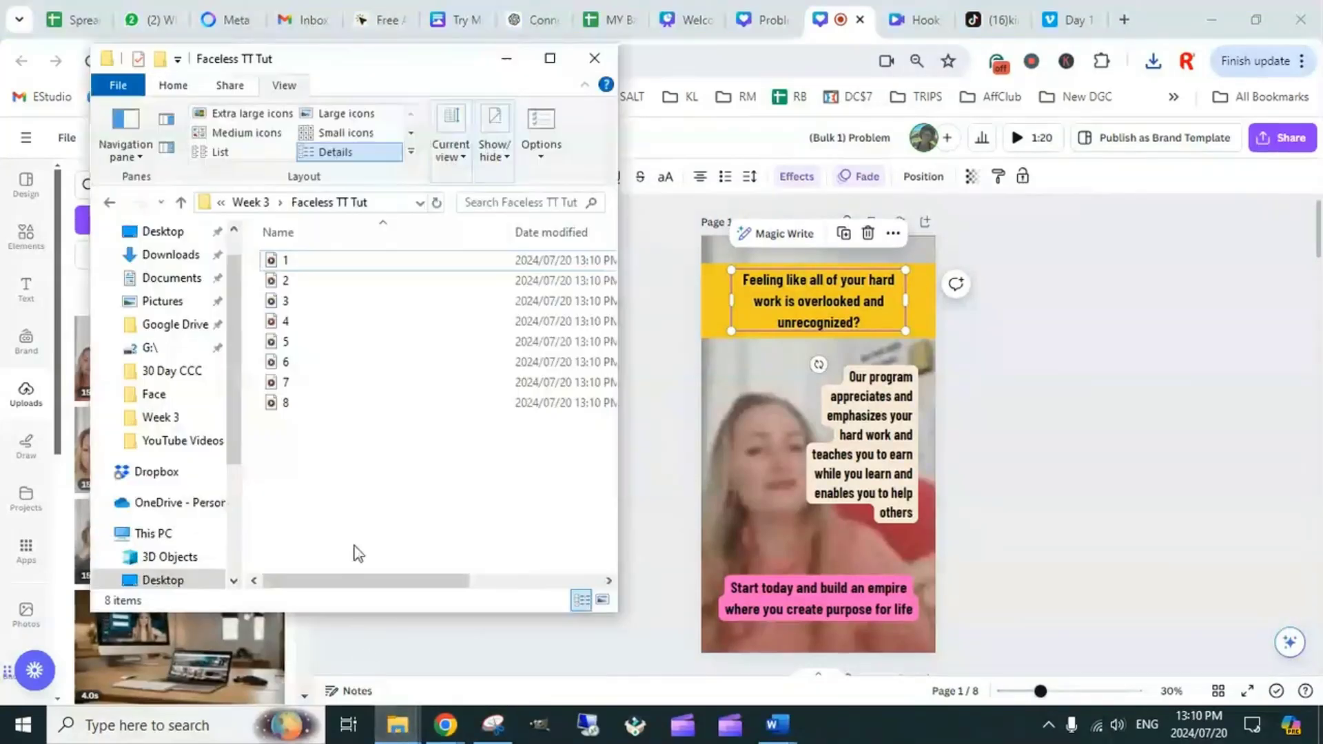
{"action": "left_click", "coordinate": [510, 63]}
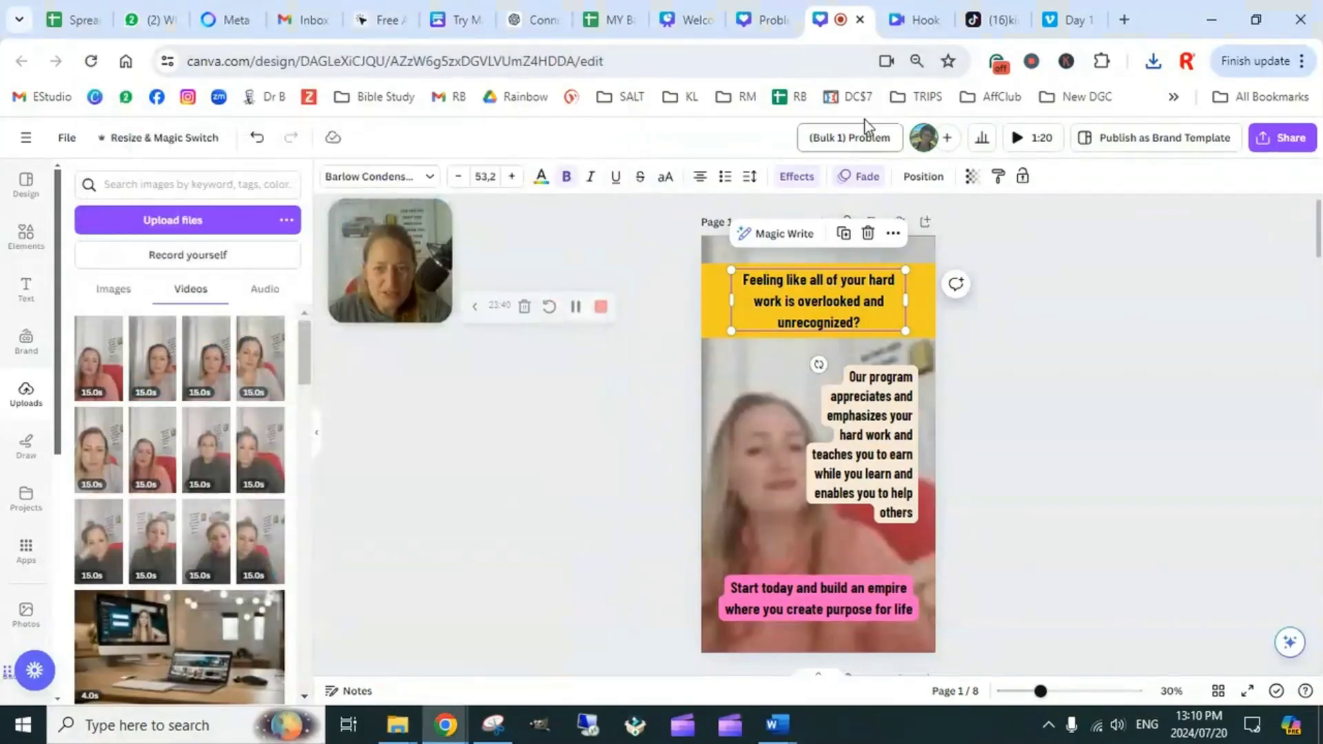
Copy the Hook column cells A1:A9 from the 150 Content sheet of the batch content calendar
{"action": "left_click", "coordinate": [925, 21]}
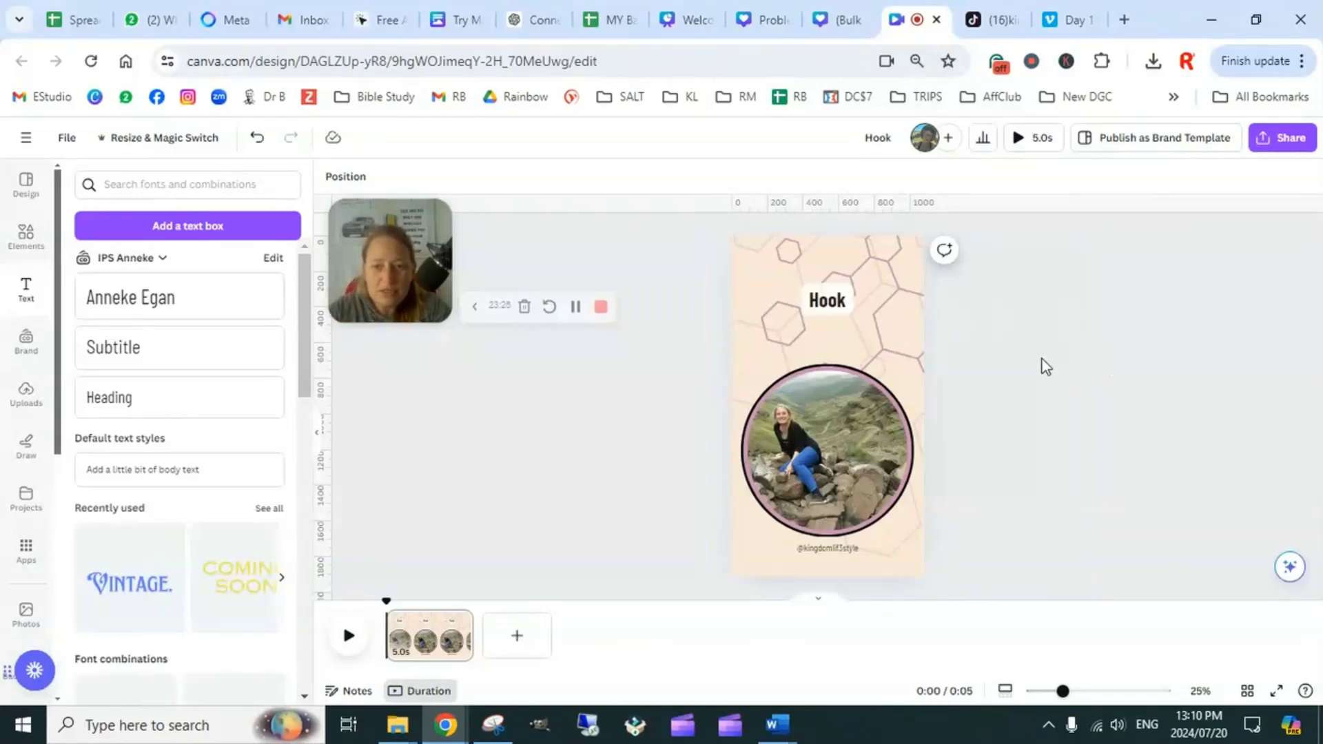
{"action": "left_click", "coordinate": [618, 21]}
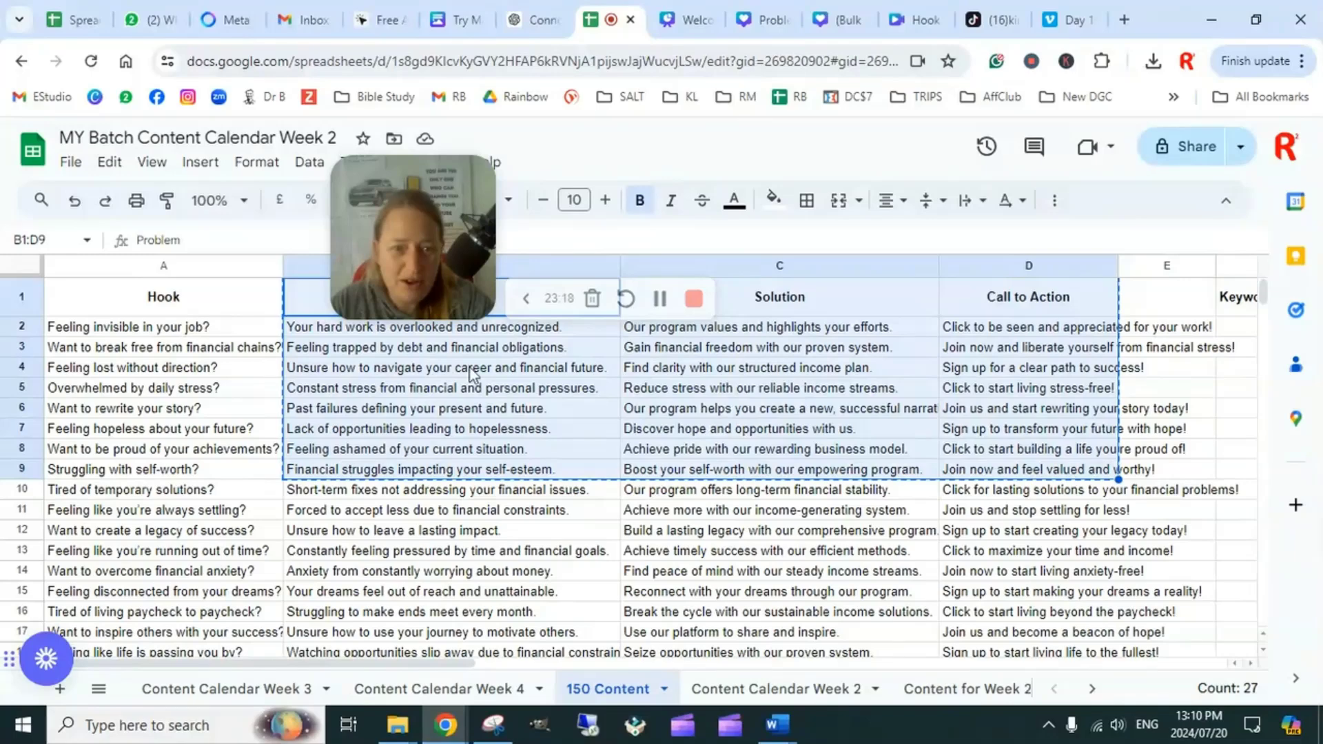
{"action": "left_click_drag", "start_coordinate": [200, 298], "coordinate": [204, 473]}
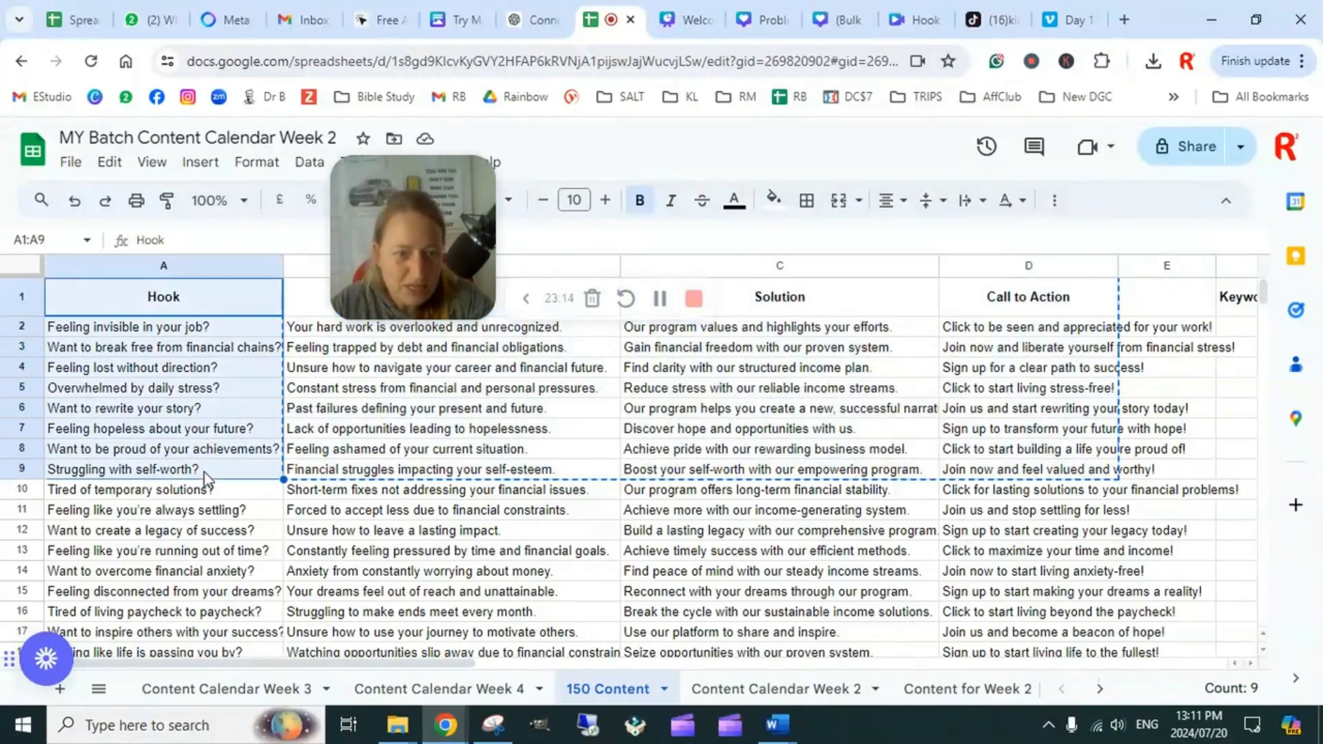
{"action": "key", "text": "ctrl+c"}
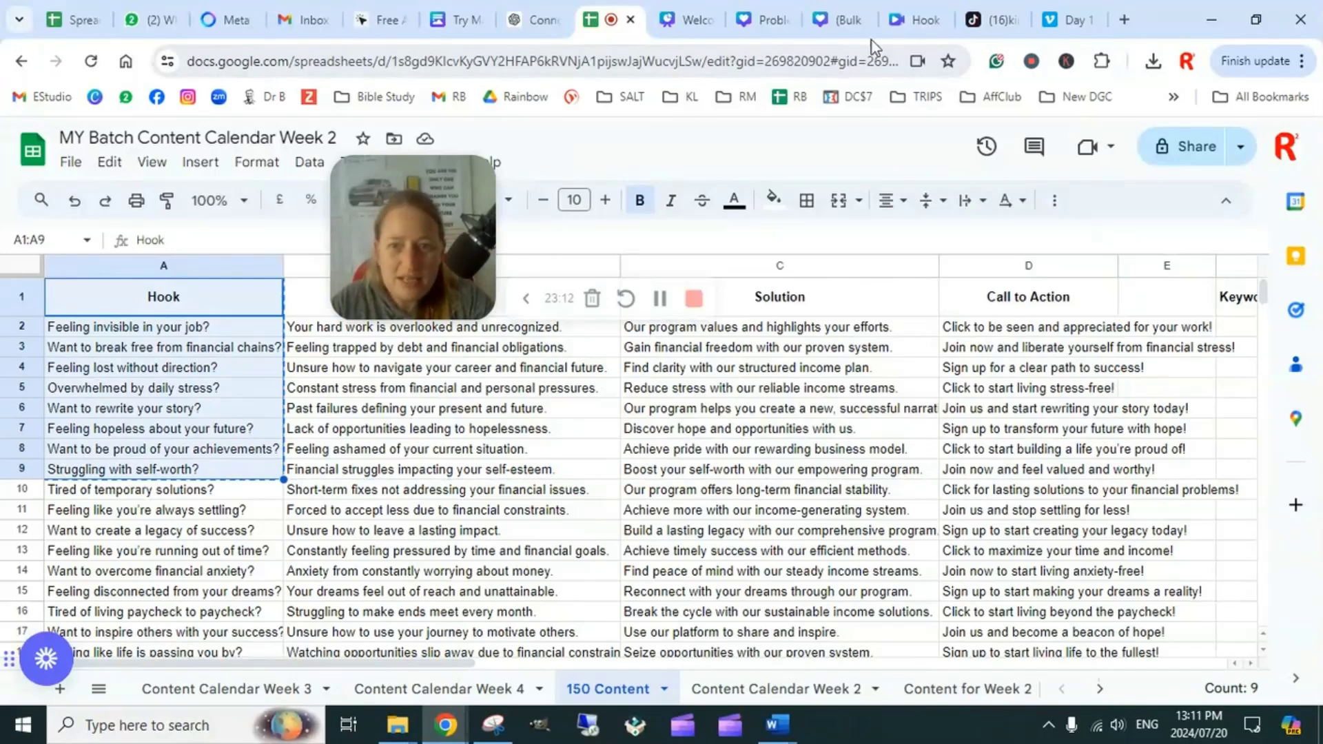
In the Hook design, shrink the circular photo slightly and centre it horizontally on the page
{"action": "left_click", "coordinate": [926, 22]}
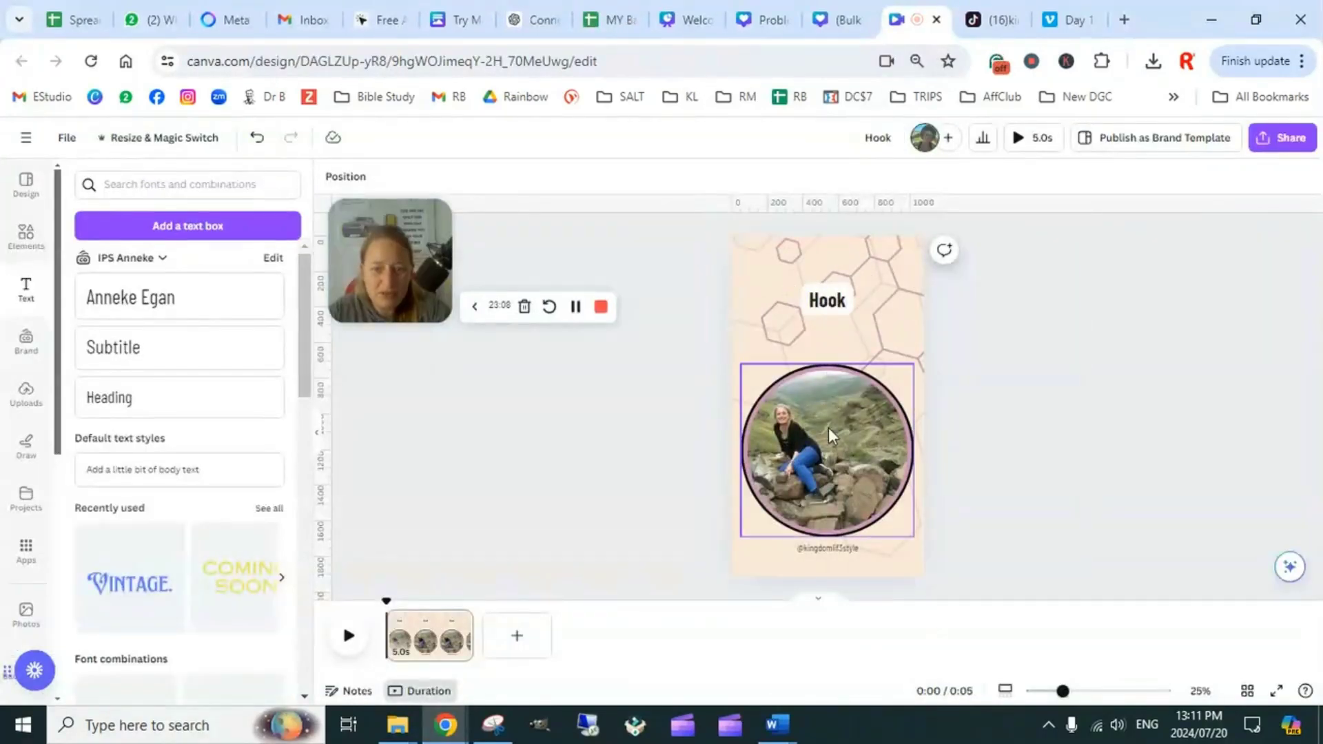
{"action": "left_click", "coordinate": [850, 429]}
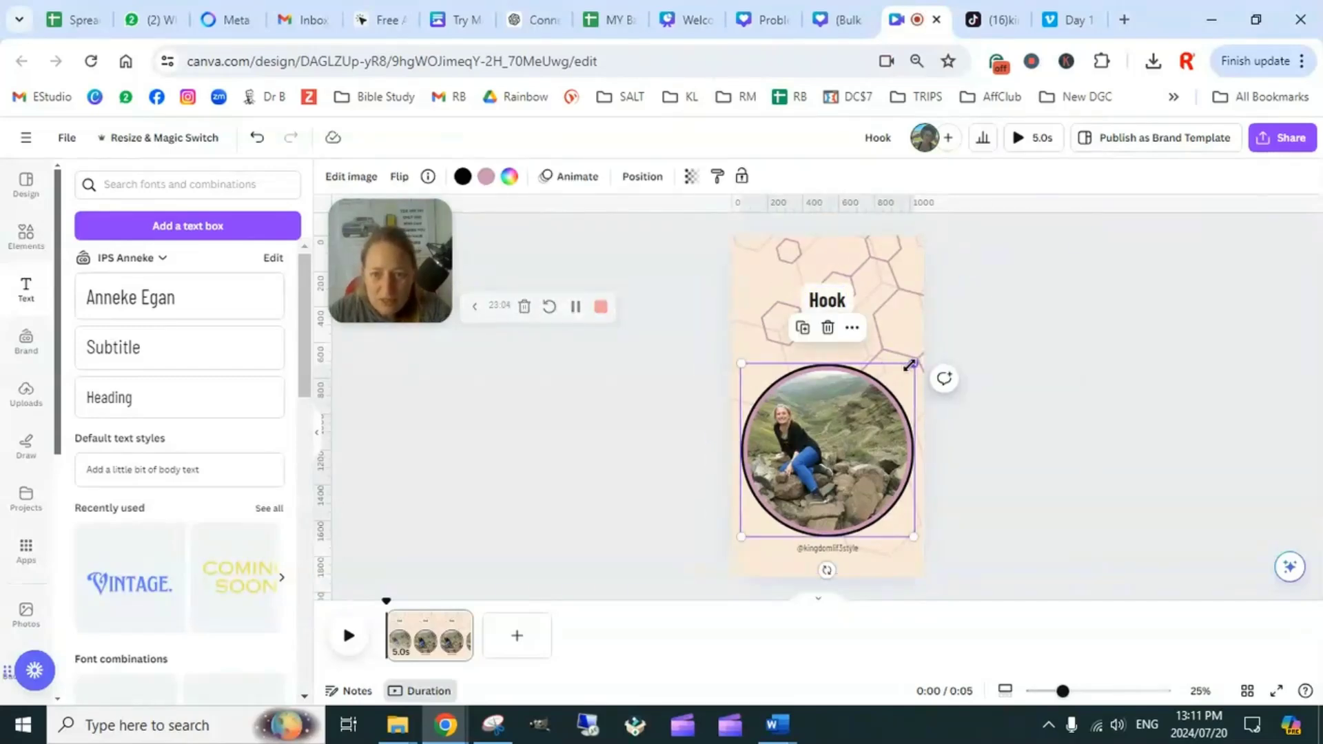
{"action": "left_click_drag", "start_coordinate": [909, 364], "coordinate": [895, 383]}
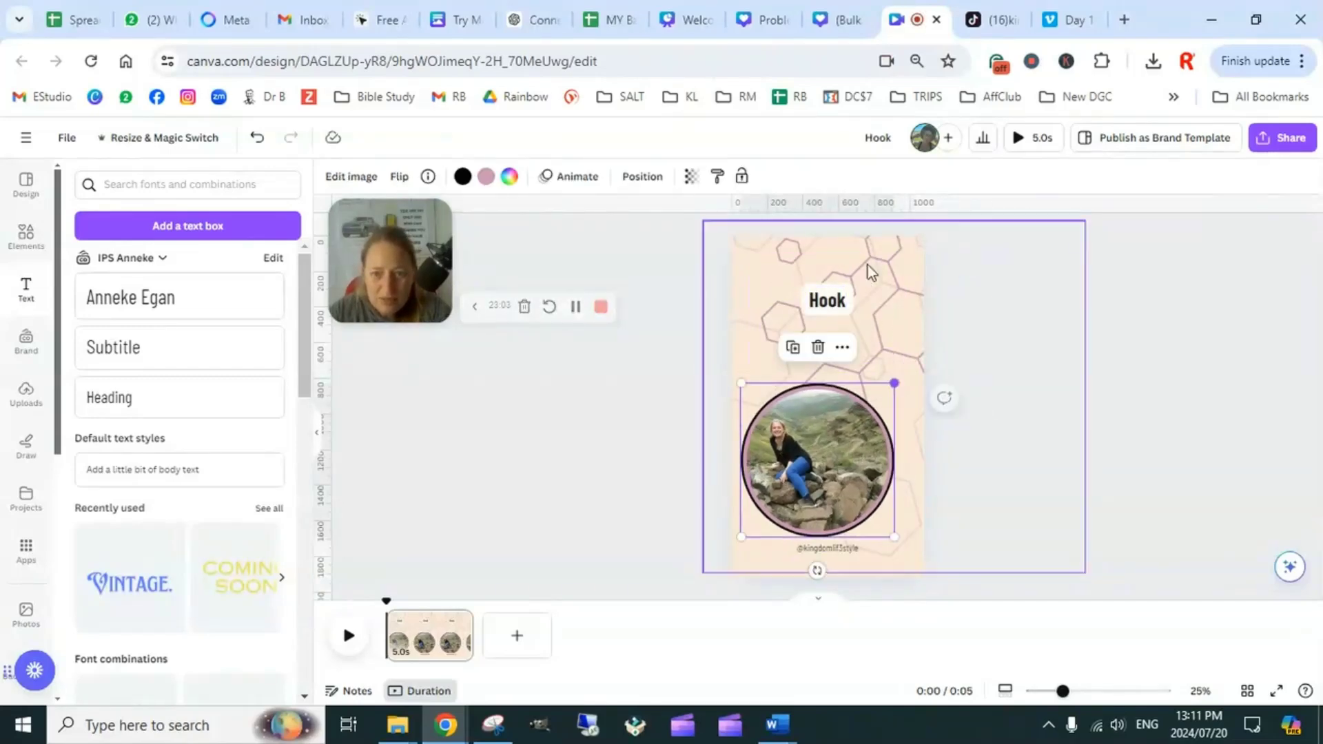
{"action": "left_click", "coordinate": [638, 179]}
{"action": "left_click", "coordinate": [226, 333]}
{"action": "left_click", "coordinate": [907, 480]}
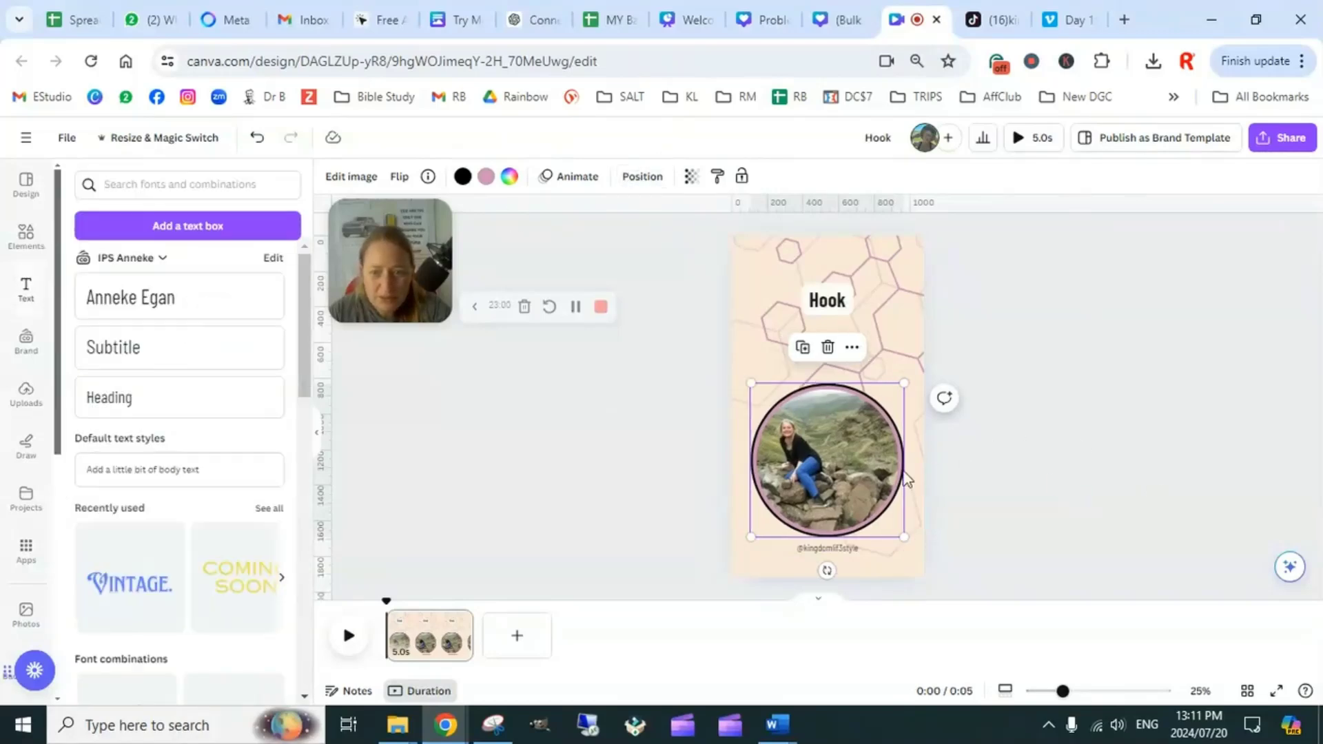
Move the circular photo and the handle text beneath it up together slightly
{"action": "left_click", "coordinate": [830, 548]}
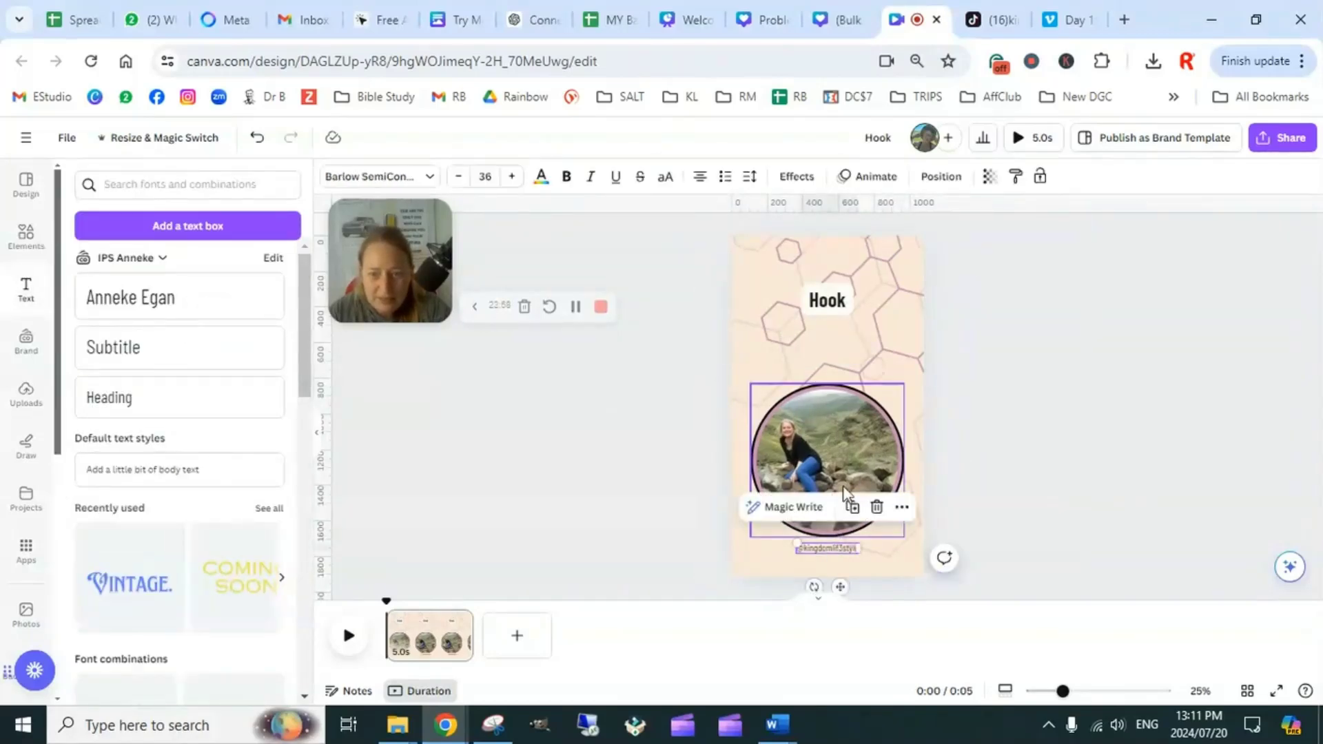
{"action": "key", "text": "Escape"}
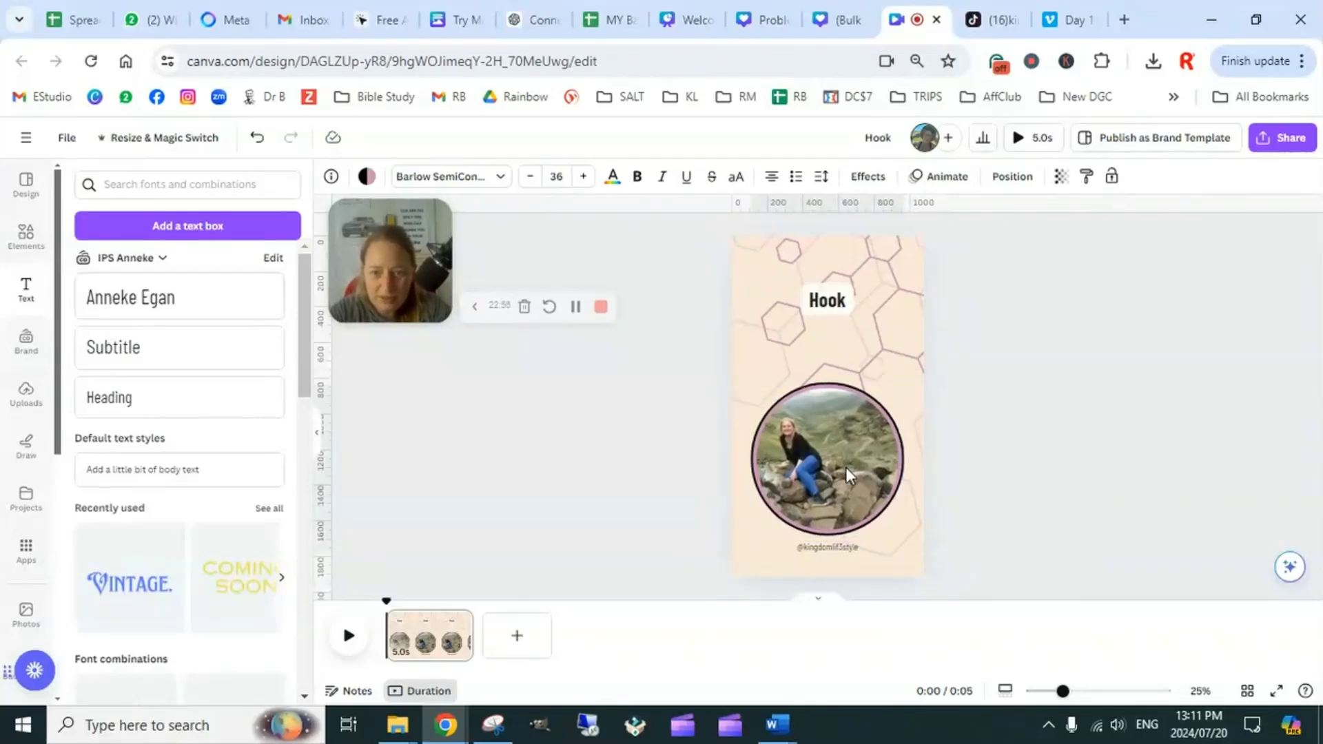
{"action": "key", "text": "Up"}
{"action": "key", "text": "Up"}
{"action": "key", "text": "Up"}
{"action": "key", "text": "Up"}
{"action": "key", "text": "Up"}
{"action": "key", "text": "Up"}
{"action": "key", "text": "Up"}
{"action": "key", "text": "Up"}
{"action": "key", "text": "Up"}
{"action": "key", "text": "Up"}
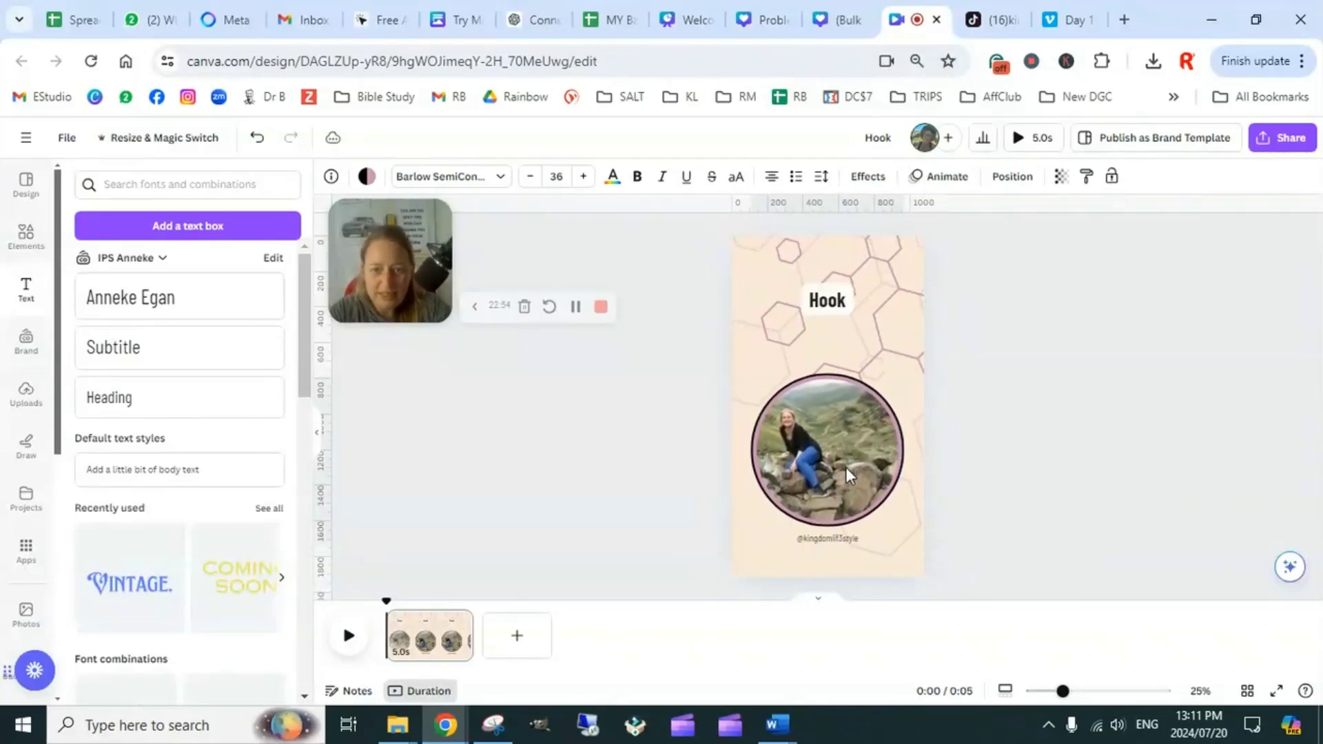
{"action": "left_click", "coordinate": [1007, 402]}
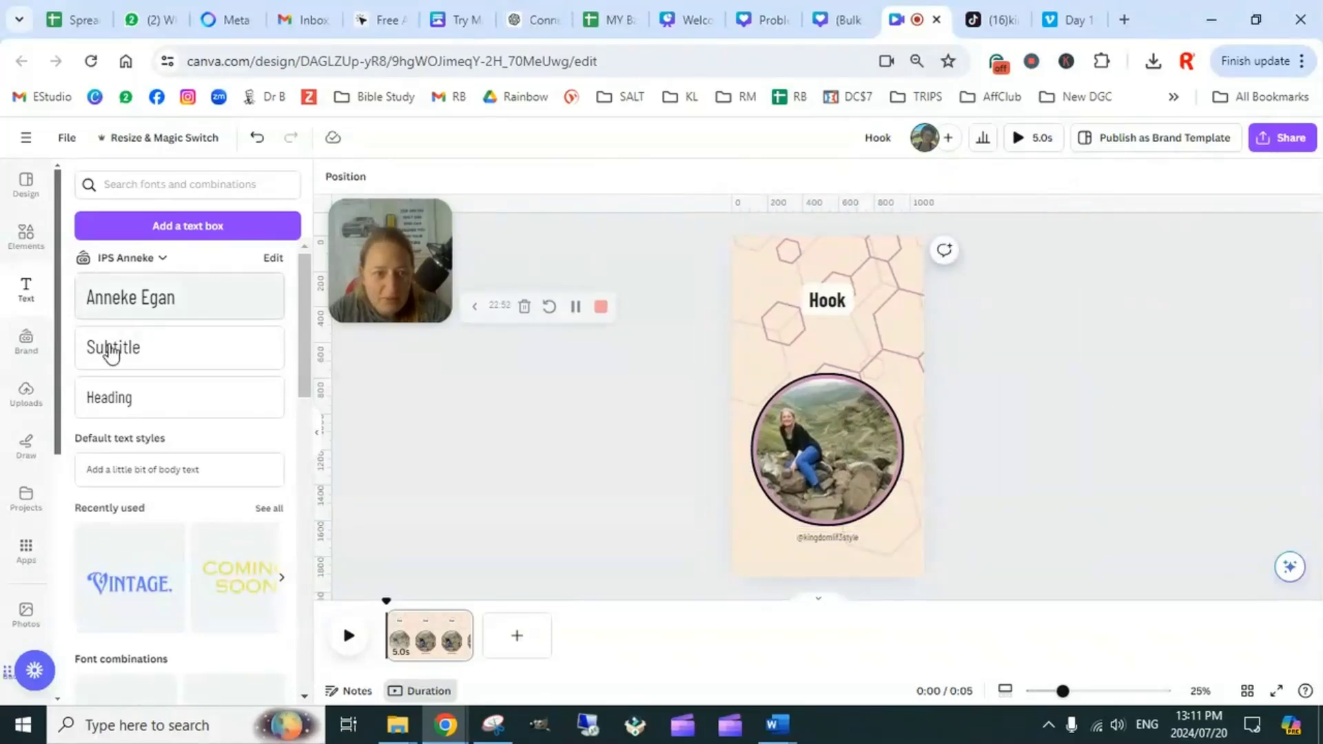
Start a bulk creation with manually entered data and paste the copied Hook column over the sample Name column
{"action": "scroll", "coordinate": [34, 461], "scroll_direction": "down", "scroll_amount": 4}
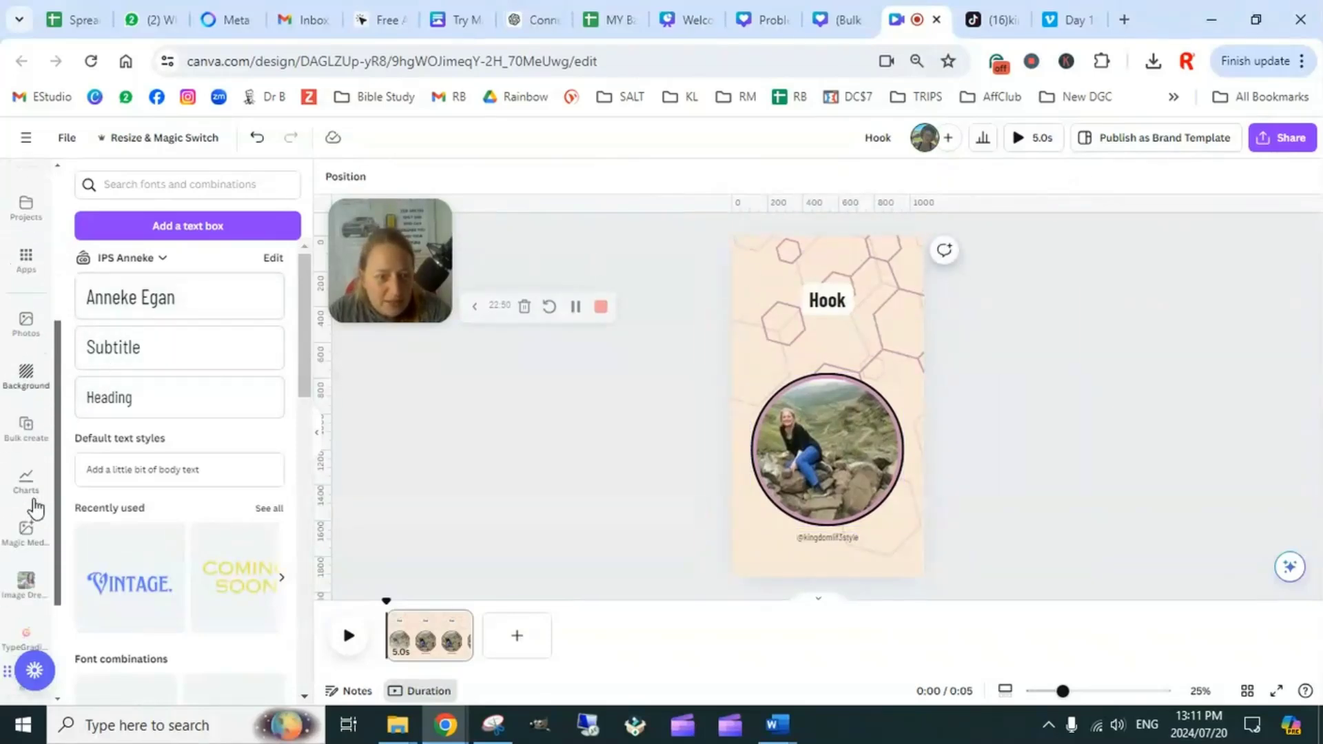
{"action": "scroll", "coordinate": [35, 463], "scroll_direction": "down", "scroll_amount": 1}
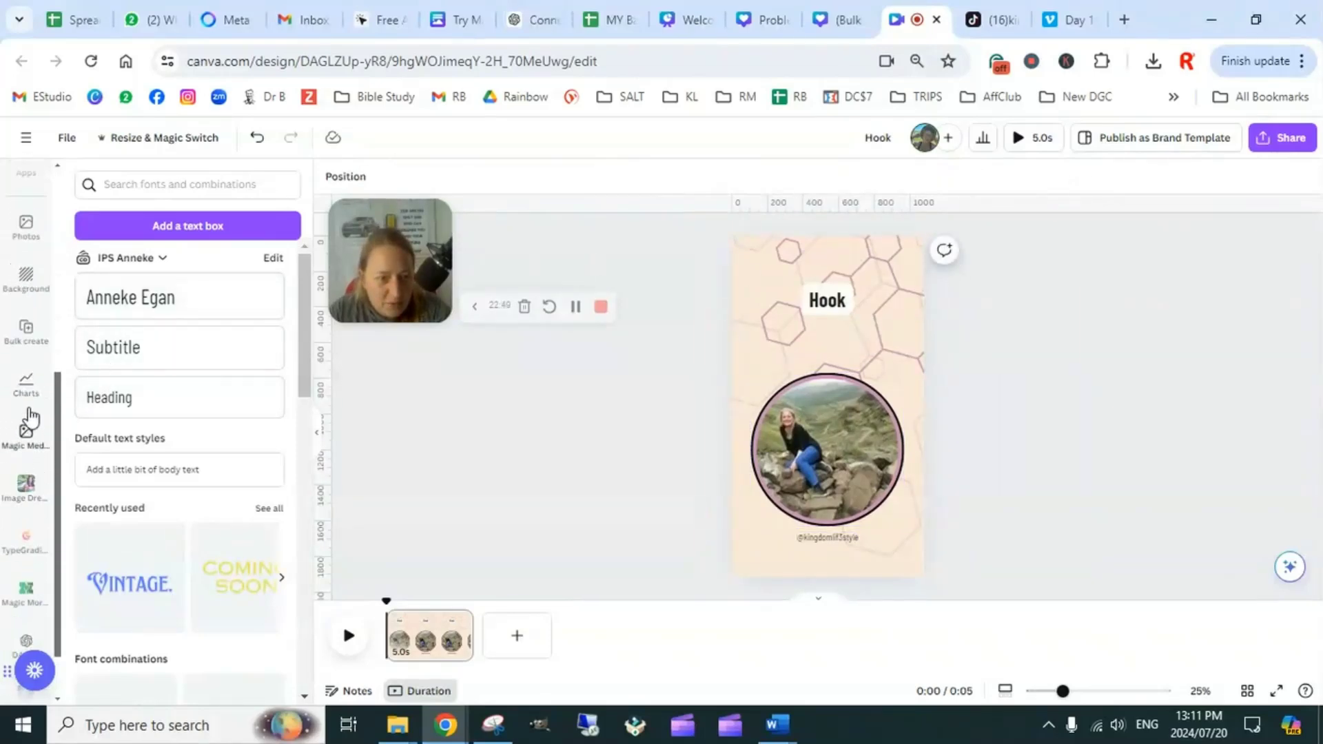
{"action": "left_click", "coordinate": [26, 334]}
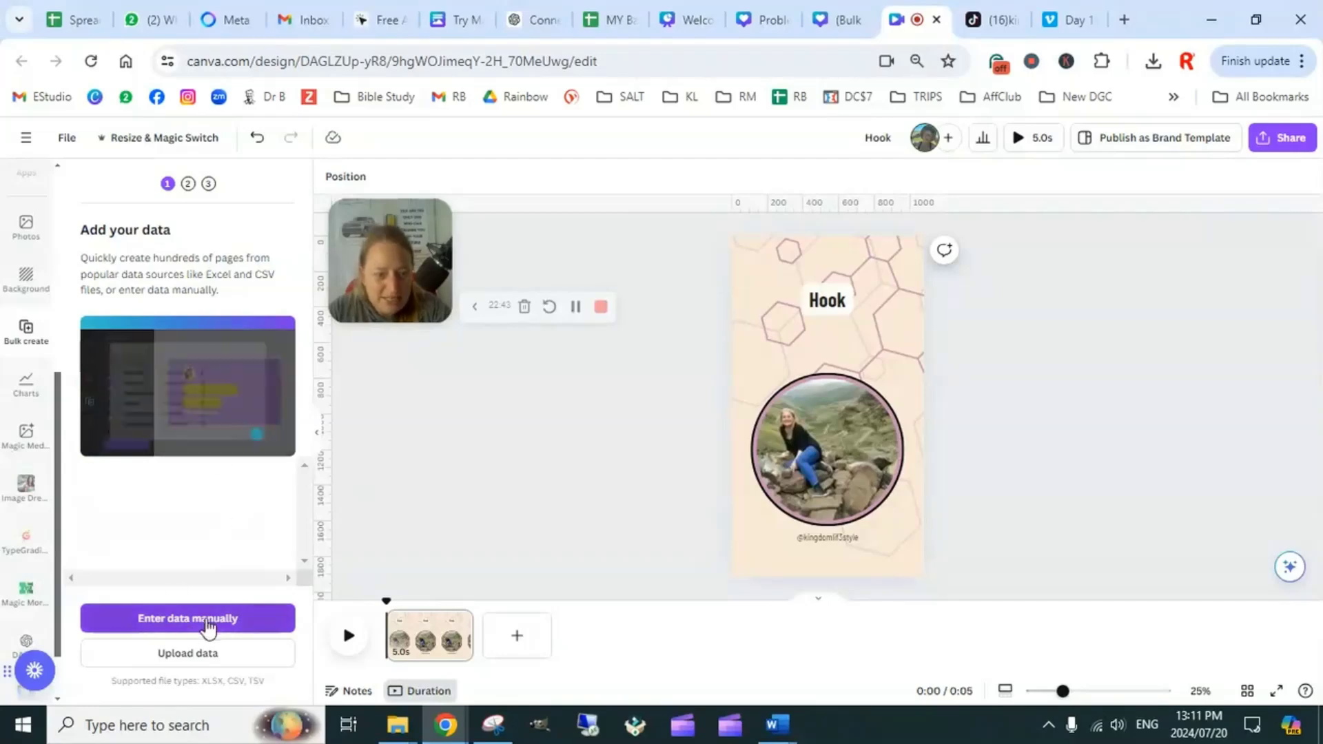
{"action": "left_click", "coordinate": [176, 625]}
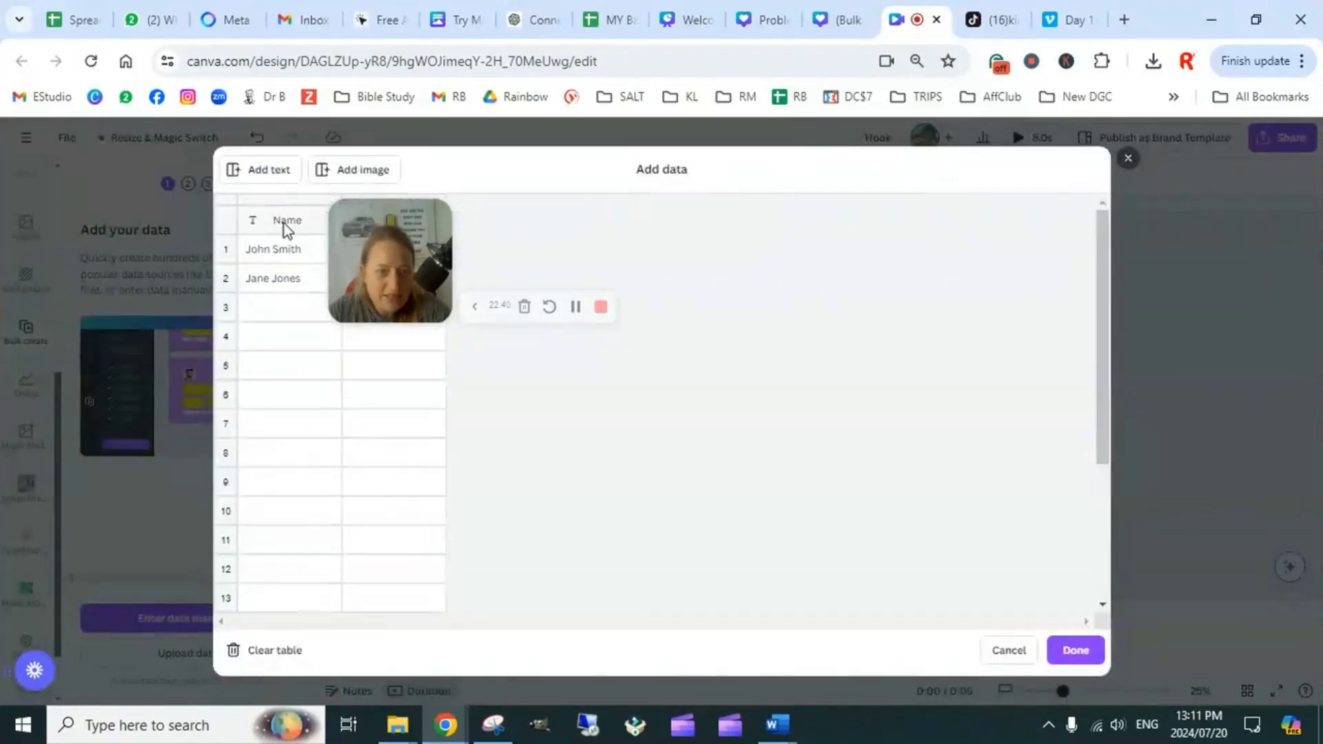
{"action": "left_click", "coordinate": [284, 224]}
{"action": "left_click_drag", "start_coordinate": [425, 246], "coordinate": [997, 228]}
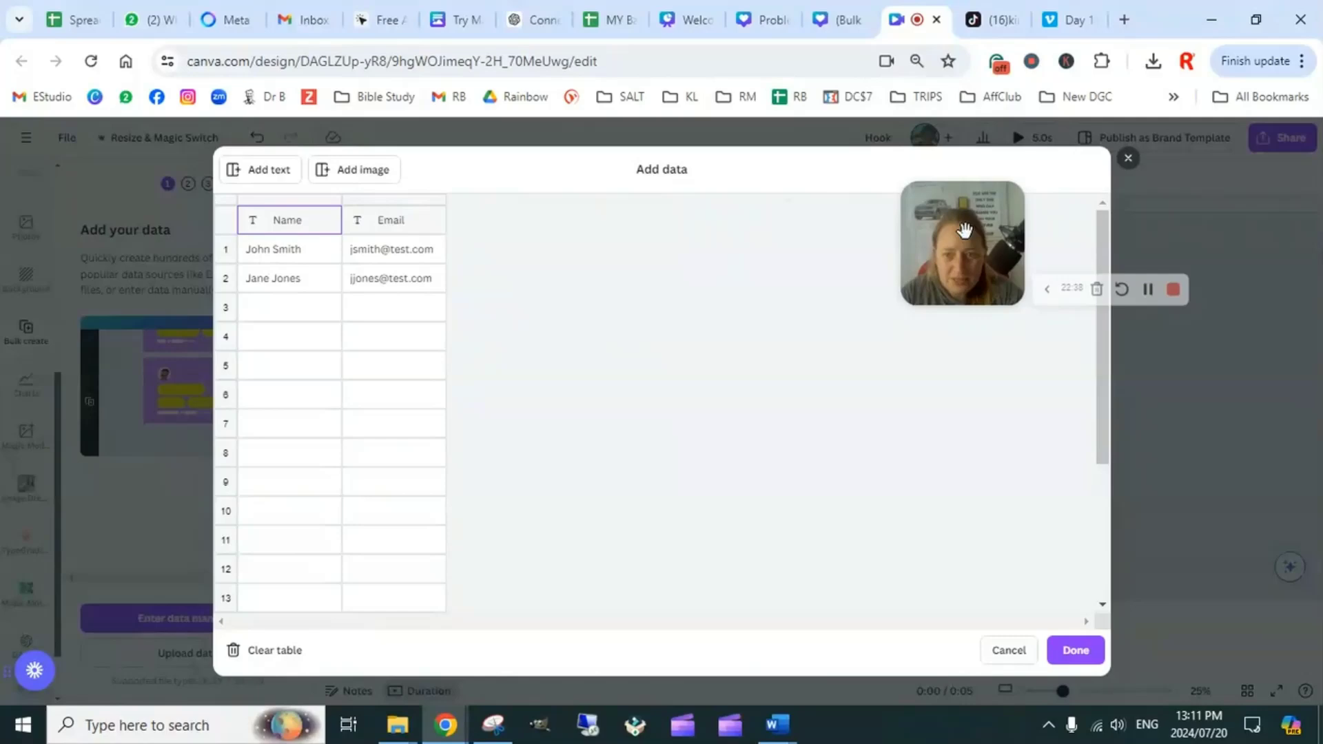
{"action": "left_click", "coordinate": [1047, 292]}
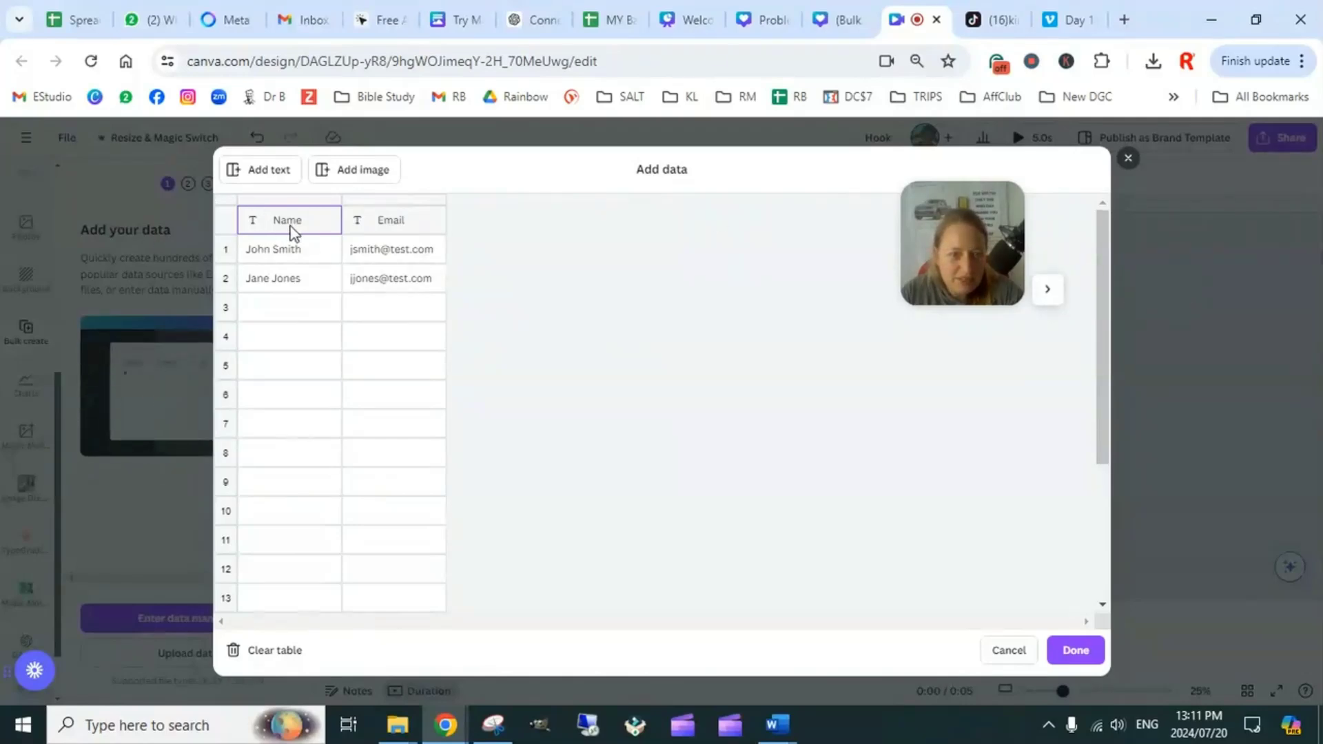
{"action": "key", "text": "ctrl+v"}
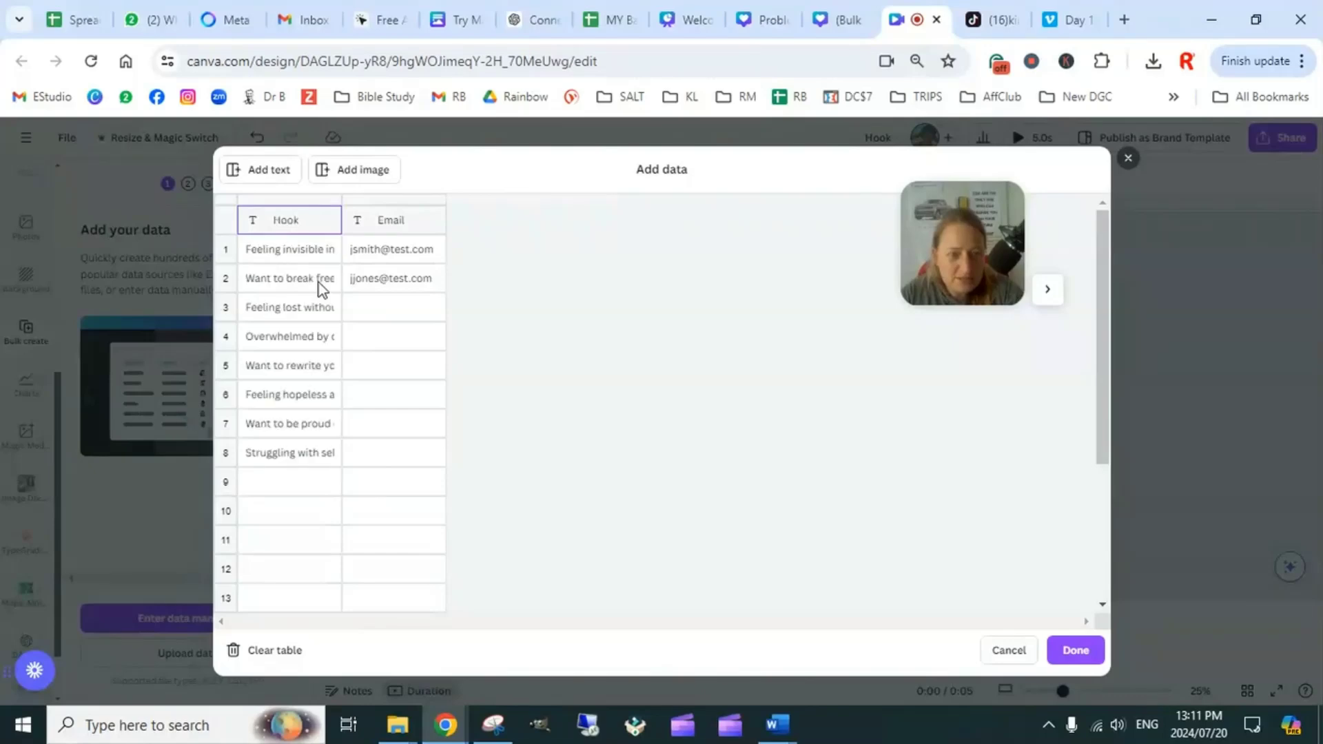
{"action": "left_click", "coordinate": [1075, 650]}
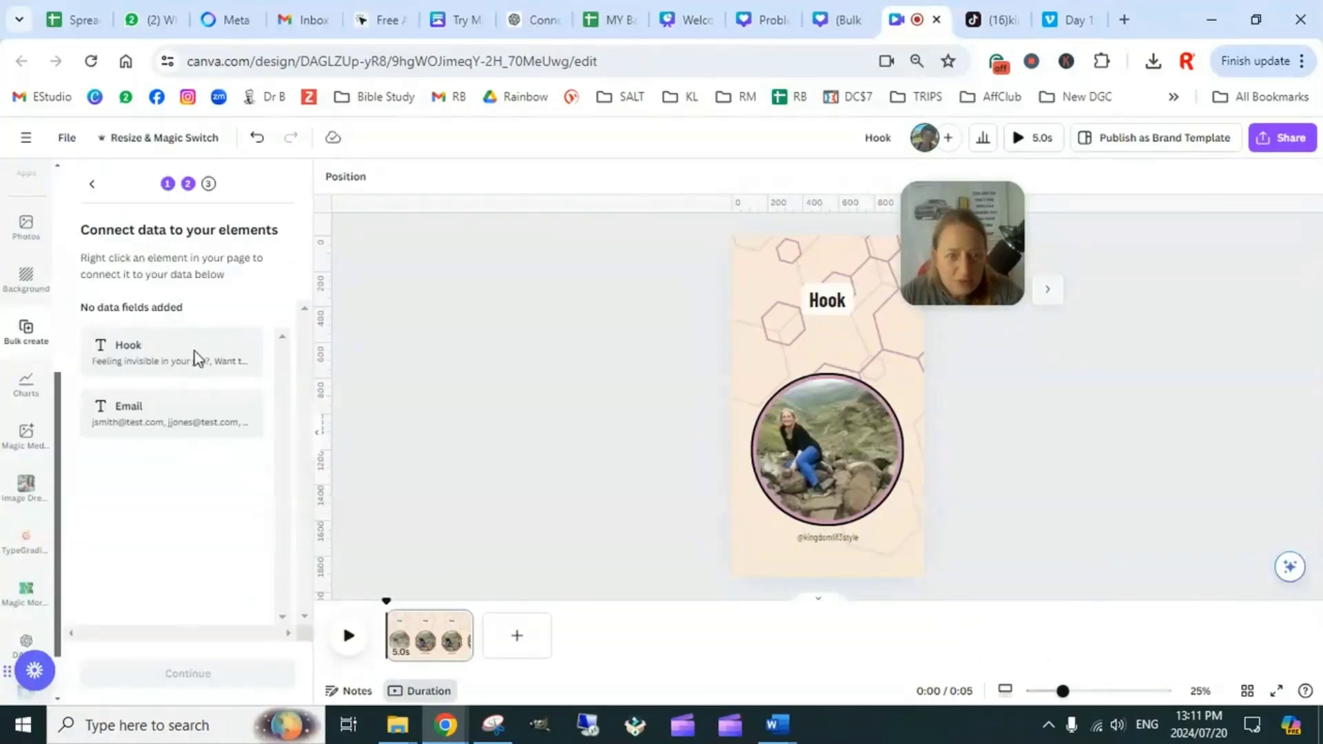
Connect the "Hook" text to the Hook data field and generate the designs for all eight rows
{"action": "left_click", "coordinate": [829, 305]}
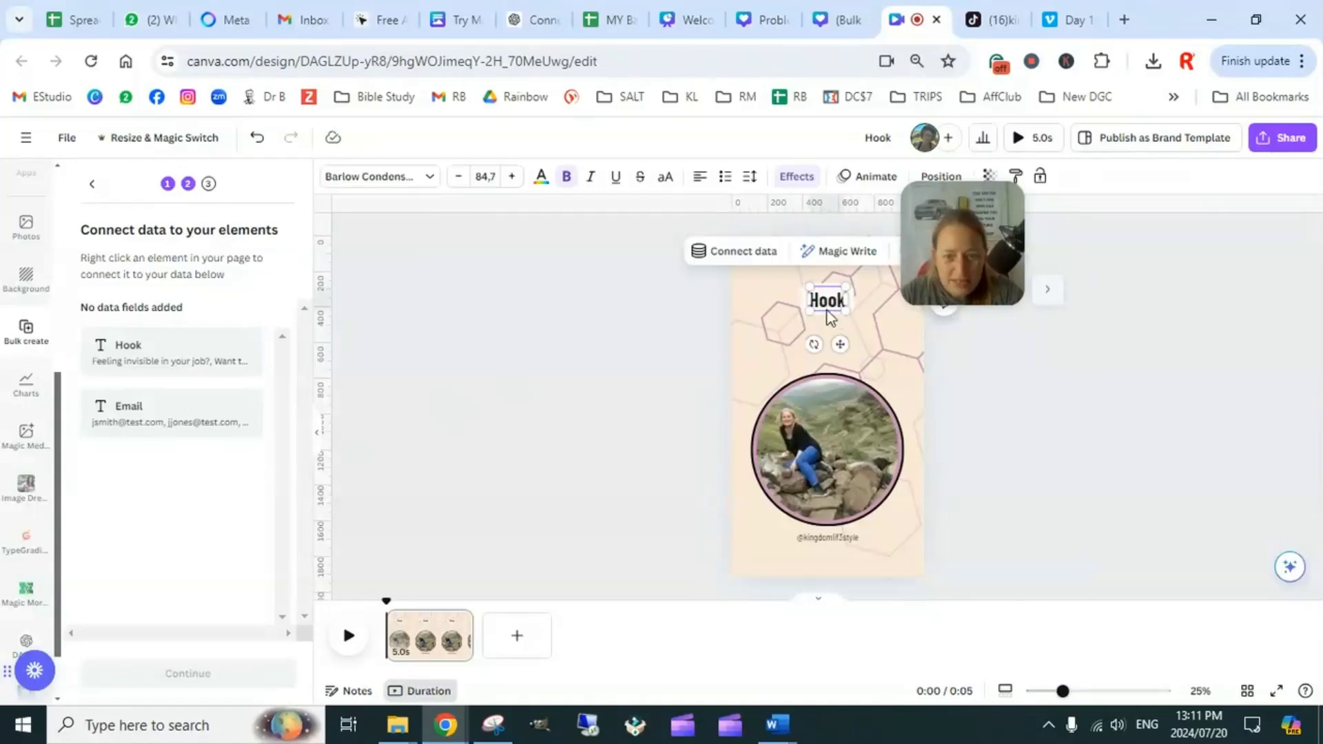
{"action": "left_click", "coordinate": [732, 255]}
{"action": "left_click", "coordinate": [758, 364]}
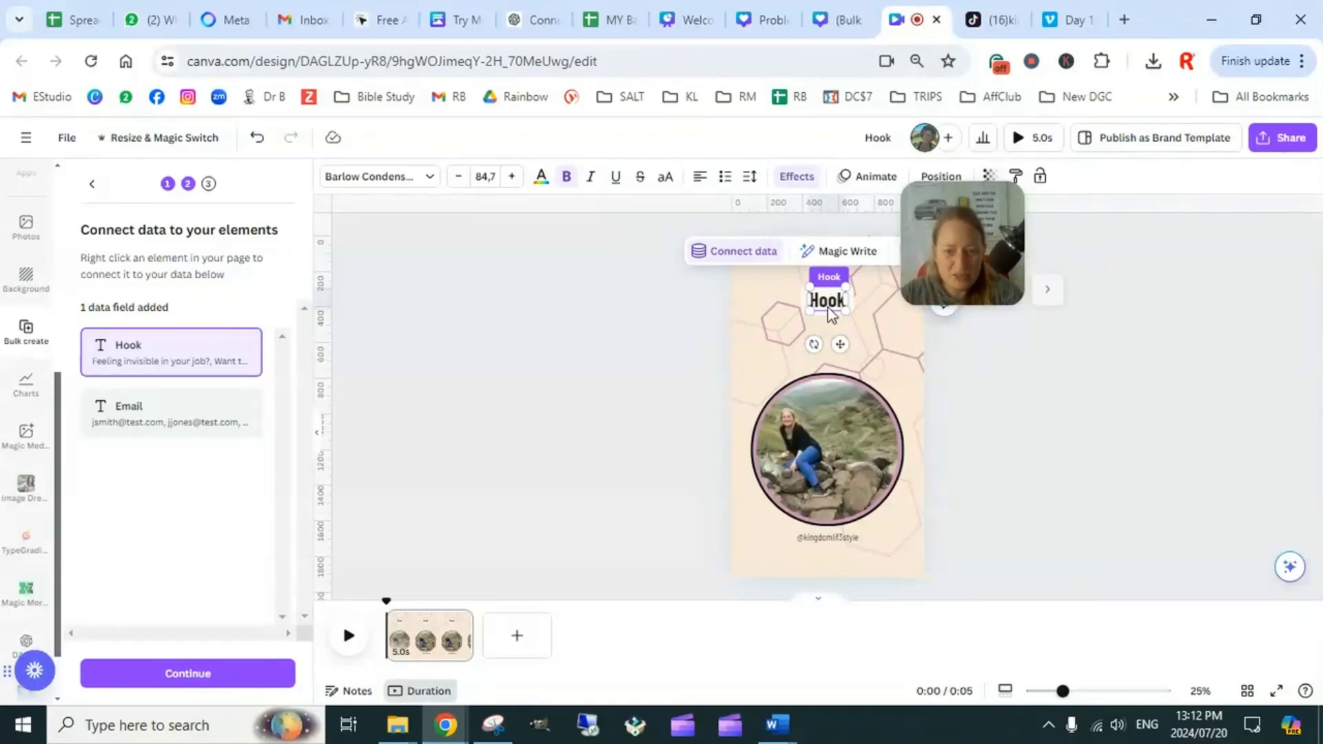
{"action": "left_click", "coordinate": [176, 678]}
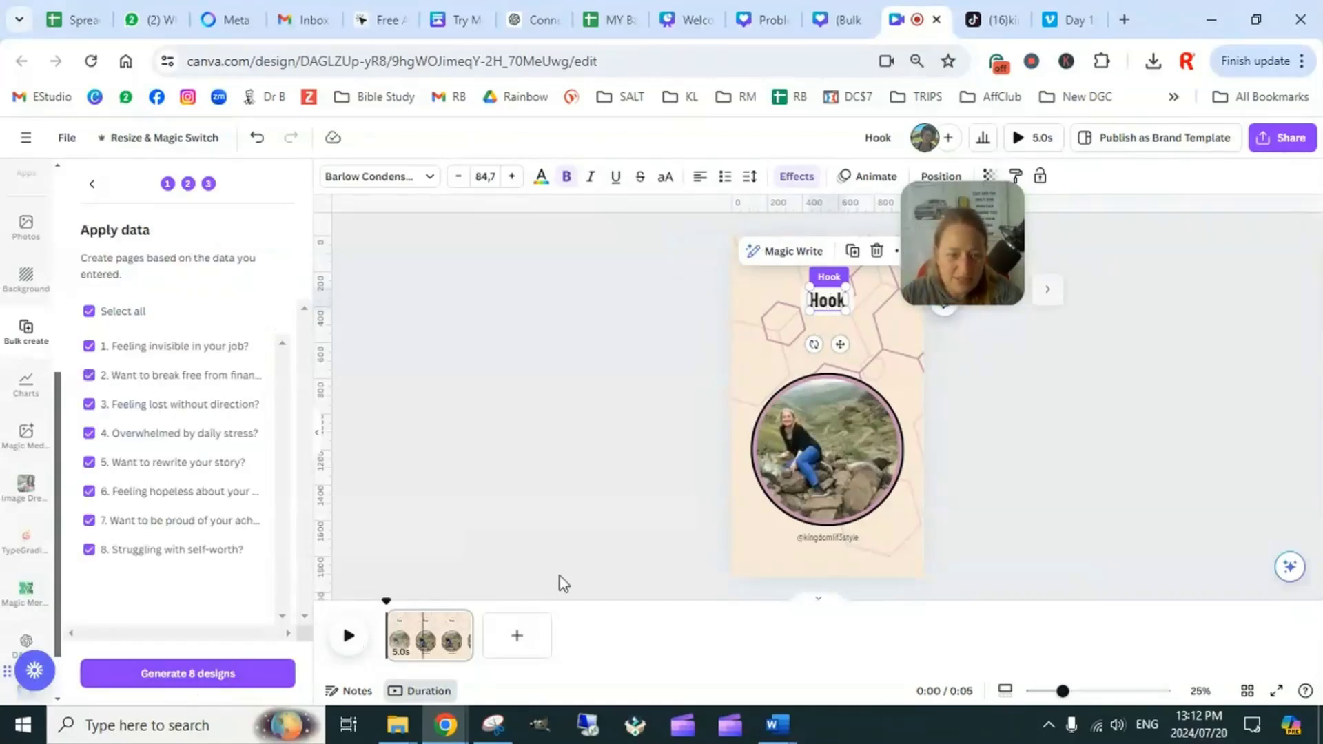
{"action": "left_click", "coordinate": [186, 678]}
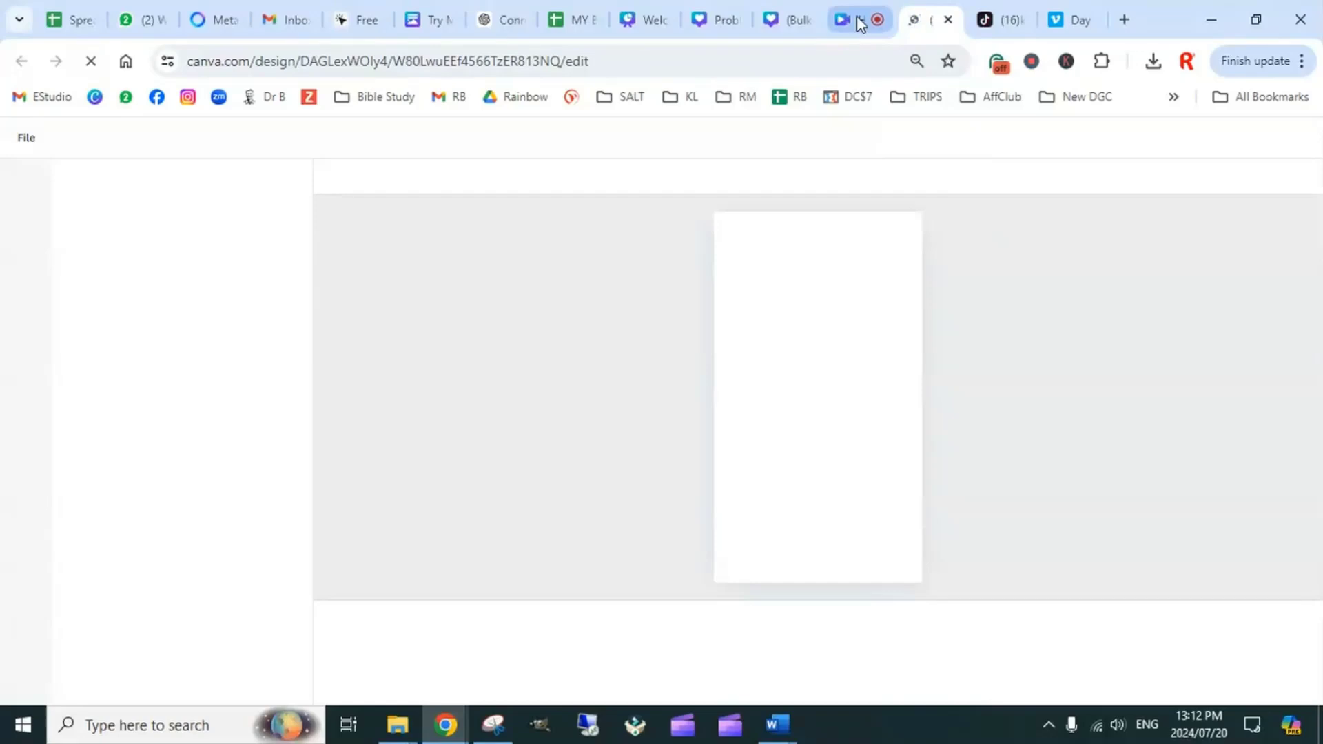
Centre-align the "Feeling invisible in your job?" text on page 1 of the generated Hook design
{"action": "mouse_move", "coordinate": [858, 29]}
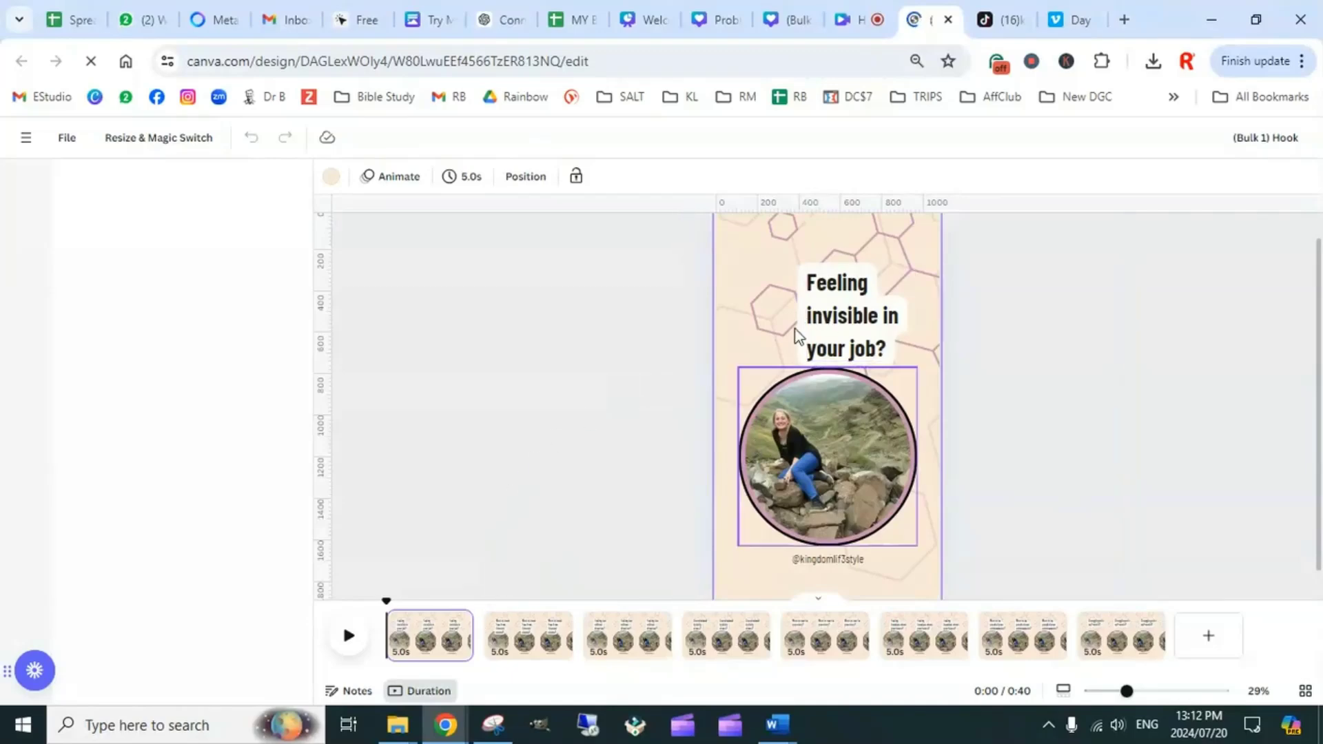
{"action": "left_click", "coordinate": [867, 317]}
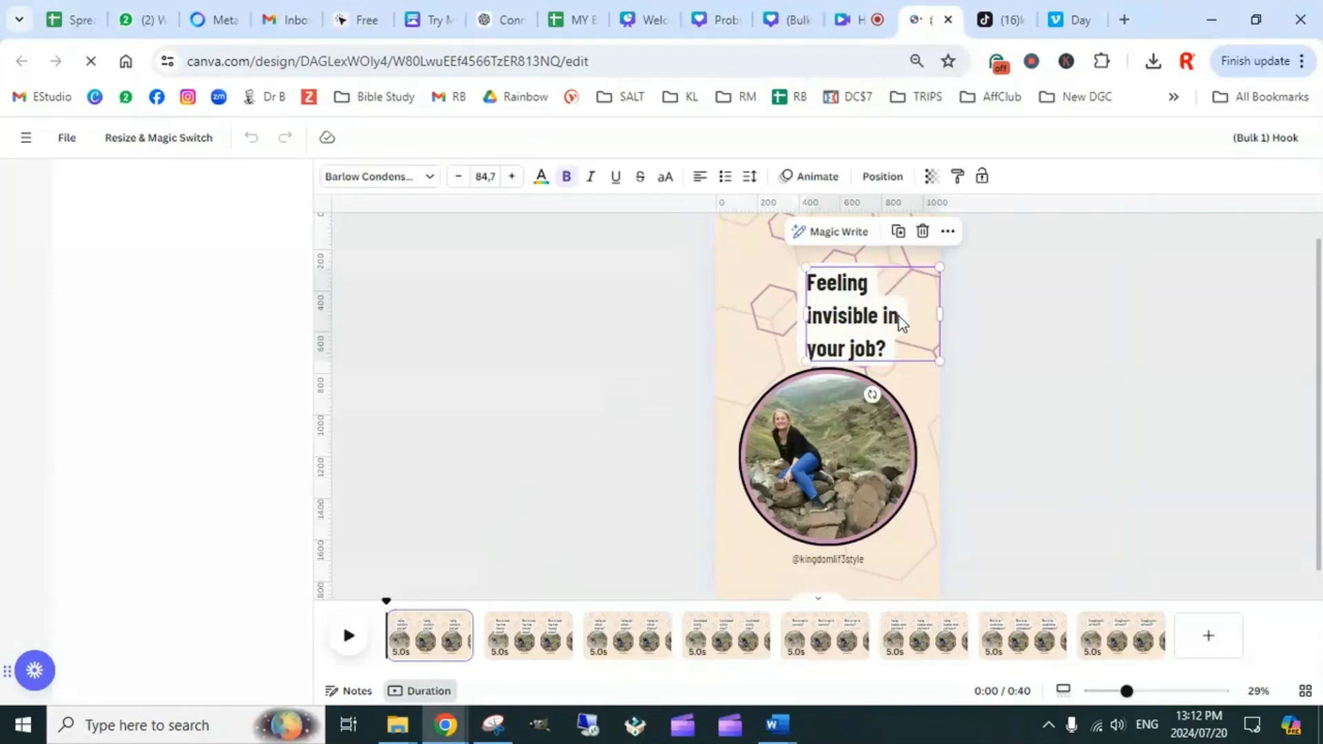
{"action": "left_click", "coordinate": [698, 180]}
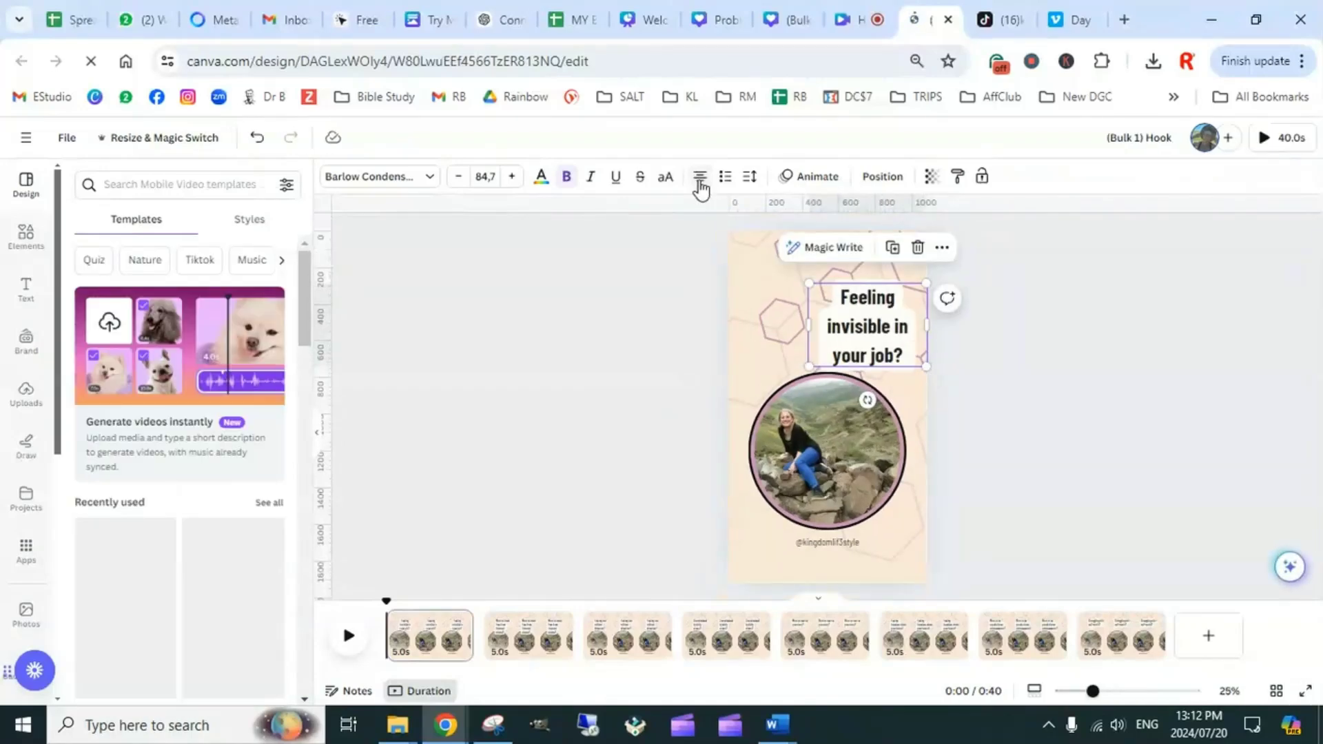
{"action": "left_click", "coordinate": [1164, 449]}
{"action": "left_click", "coordinate": [889, 307]}
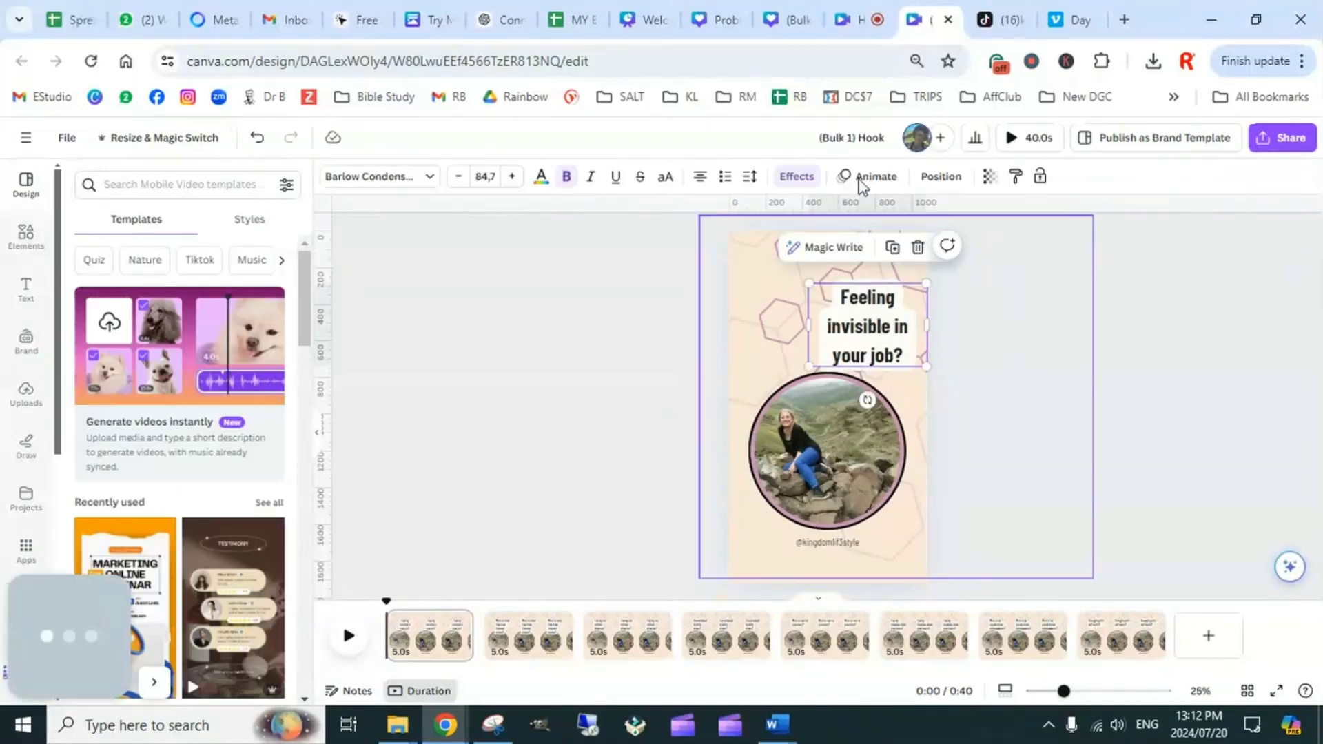
Centre the "Feeling invisible in your job?" text horizontally on page 1 and move it up to about 187 px from the page's upper edge
{"action": "left_click_drag", "start_coordinate": [967, 255], "coordinate": [461, 307]}
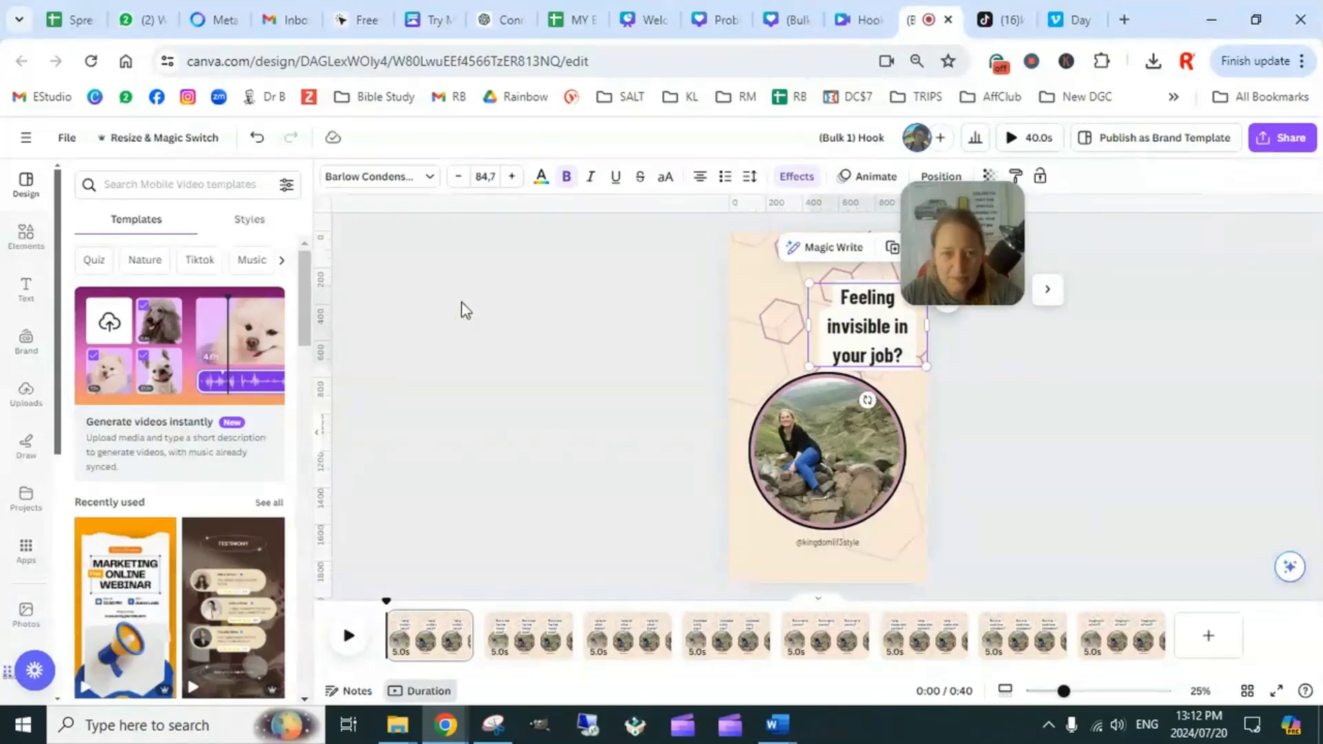
{"action": "left_click", "coordinate": [941, 177]}
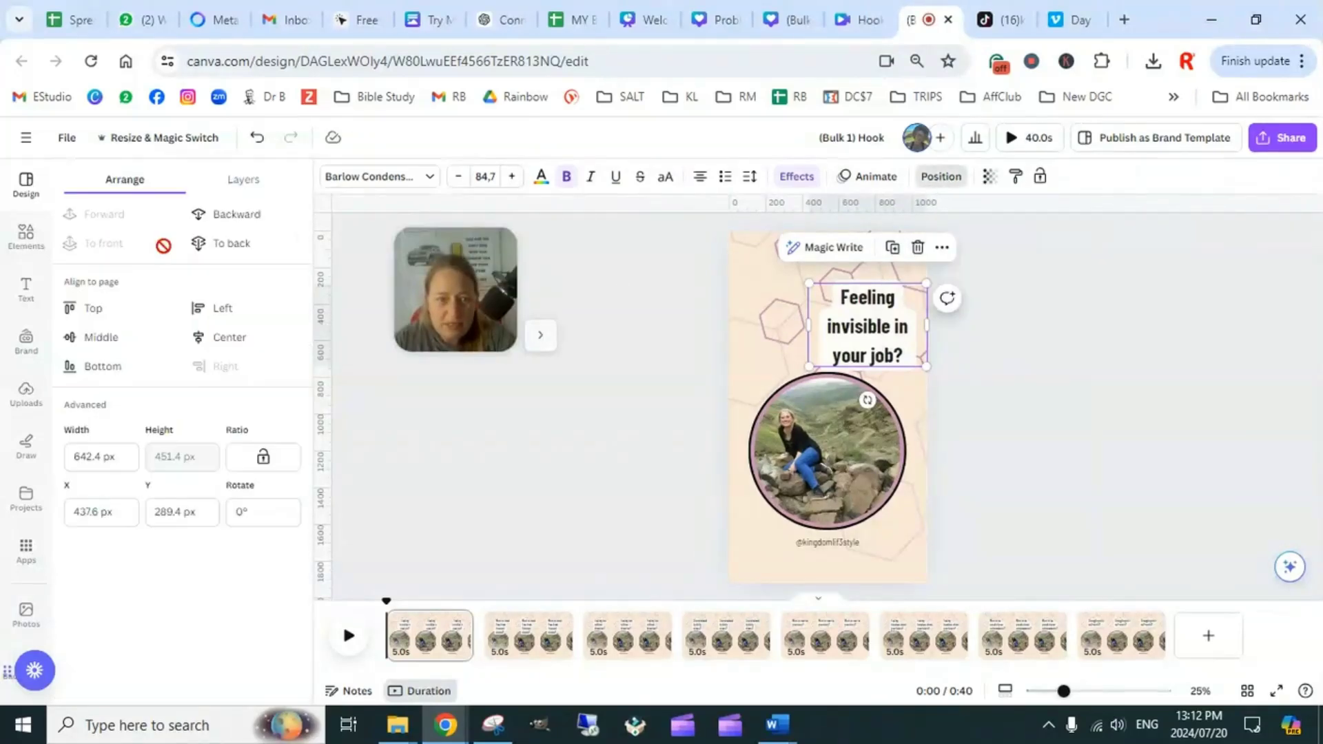
{"action": "left_click", "coordinate": [229, 337]}
{"action": "left_click", "coordinate": [990, 363]}
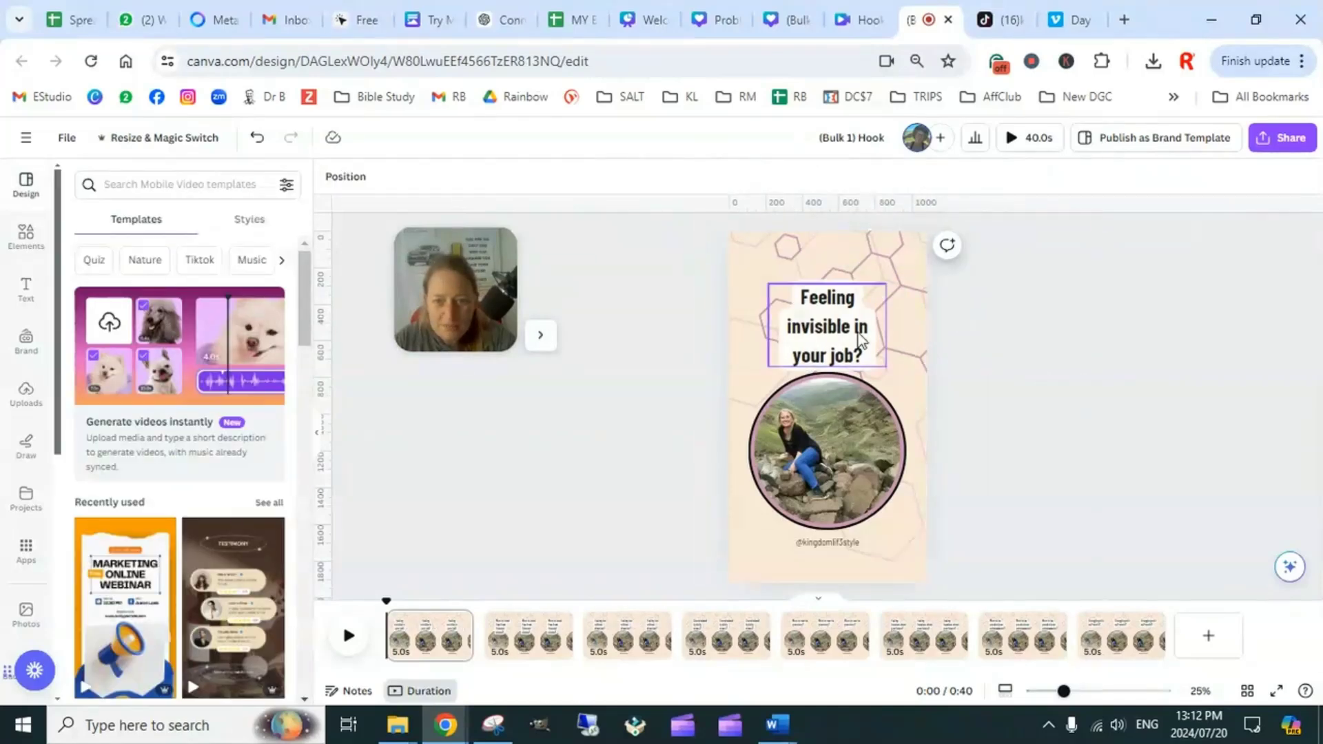
{"action": "left_click_drag", "start_coordinate": [861, 329], "coordinate": [859, 312]}
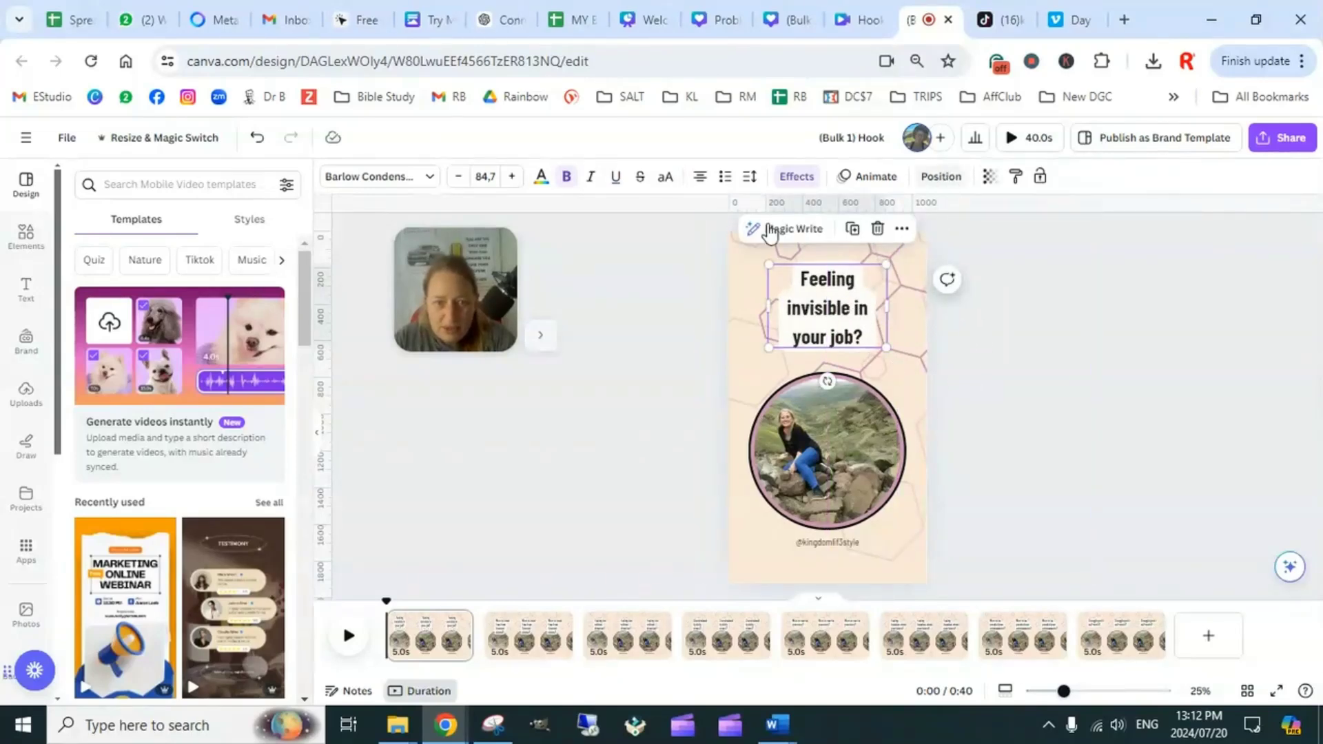
{"action": "left_click", "coordinate": [940, 177]}
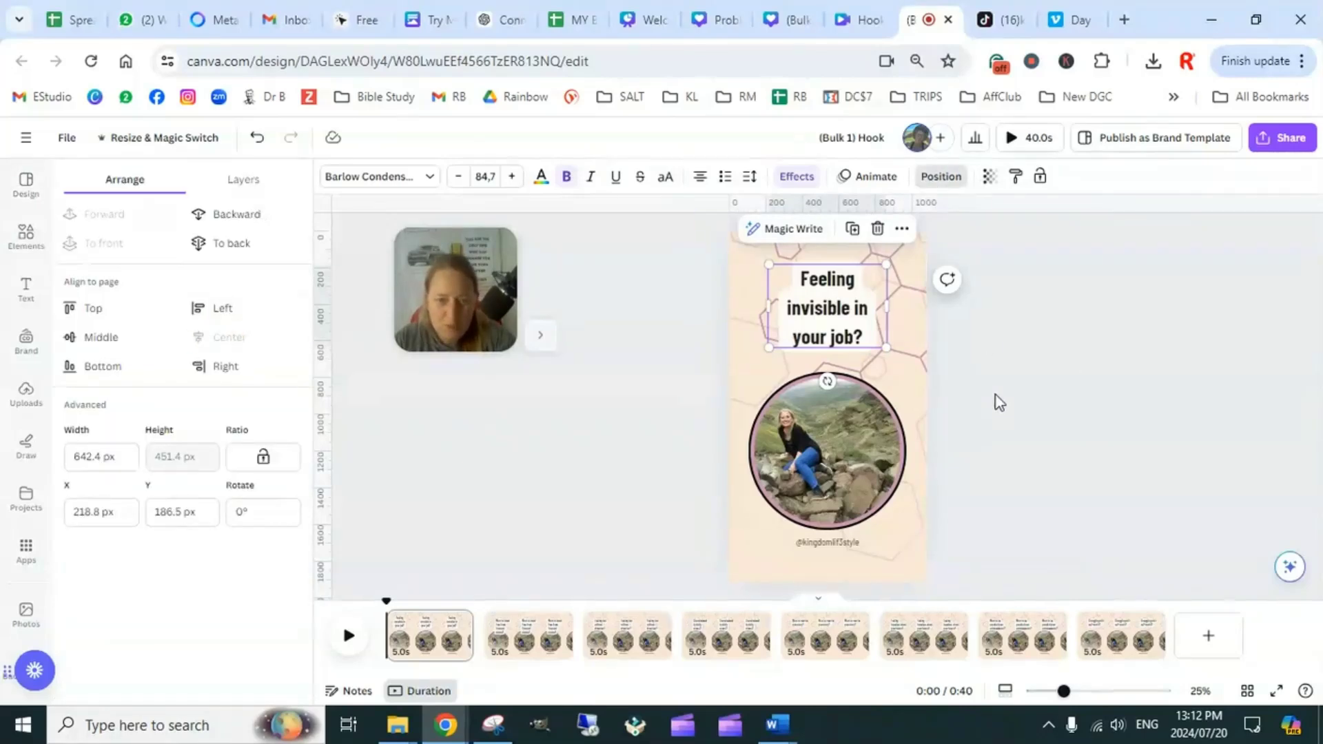
{"action": "left_click", "coordinate": [1052, 421]}
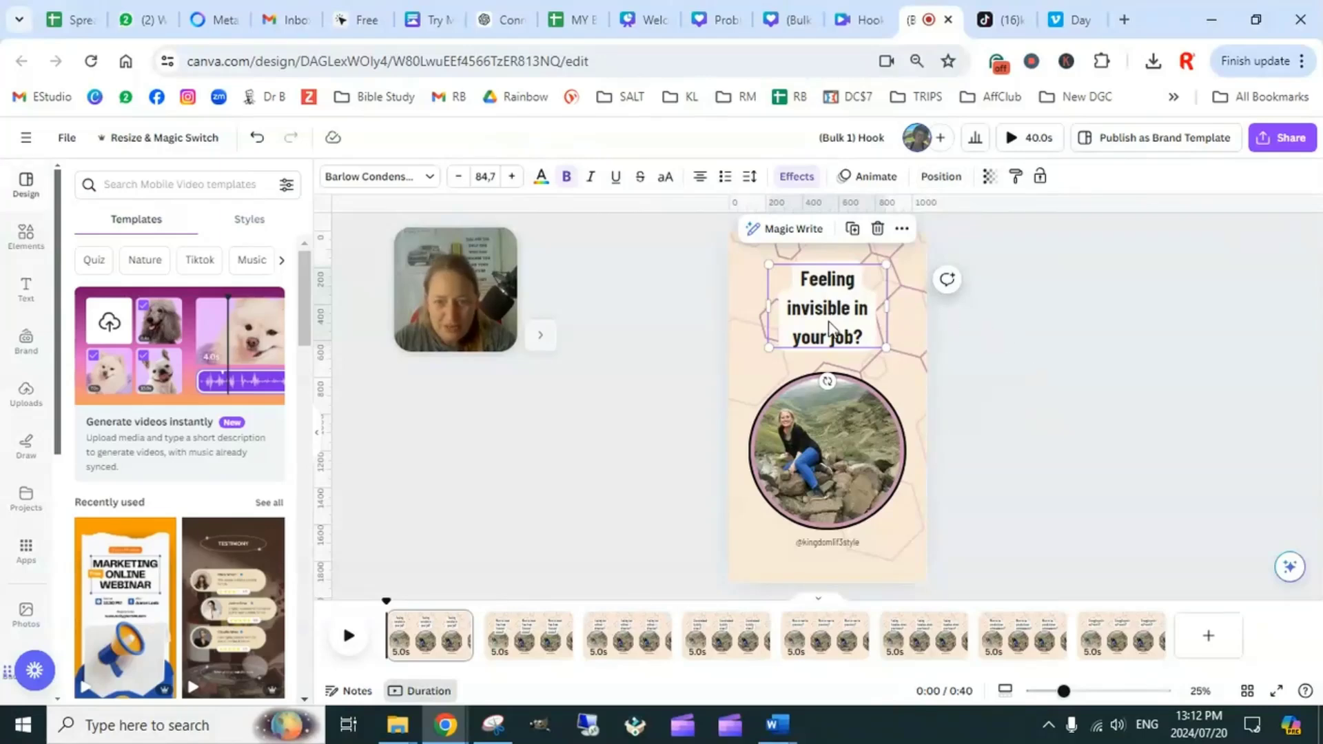
Enlarge the page 1 hook text to about font size 99.3 and re-centre it horizontally on the page
{"action": "left_click_drag", "start_coordinate": [886, 348], "coordinate": [908, 363]}
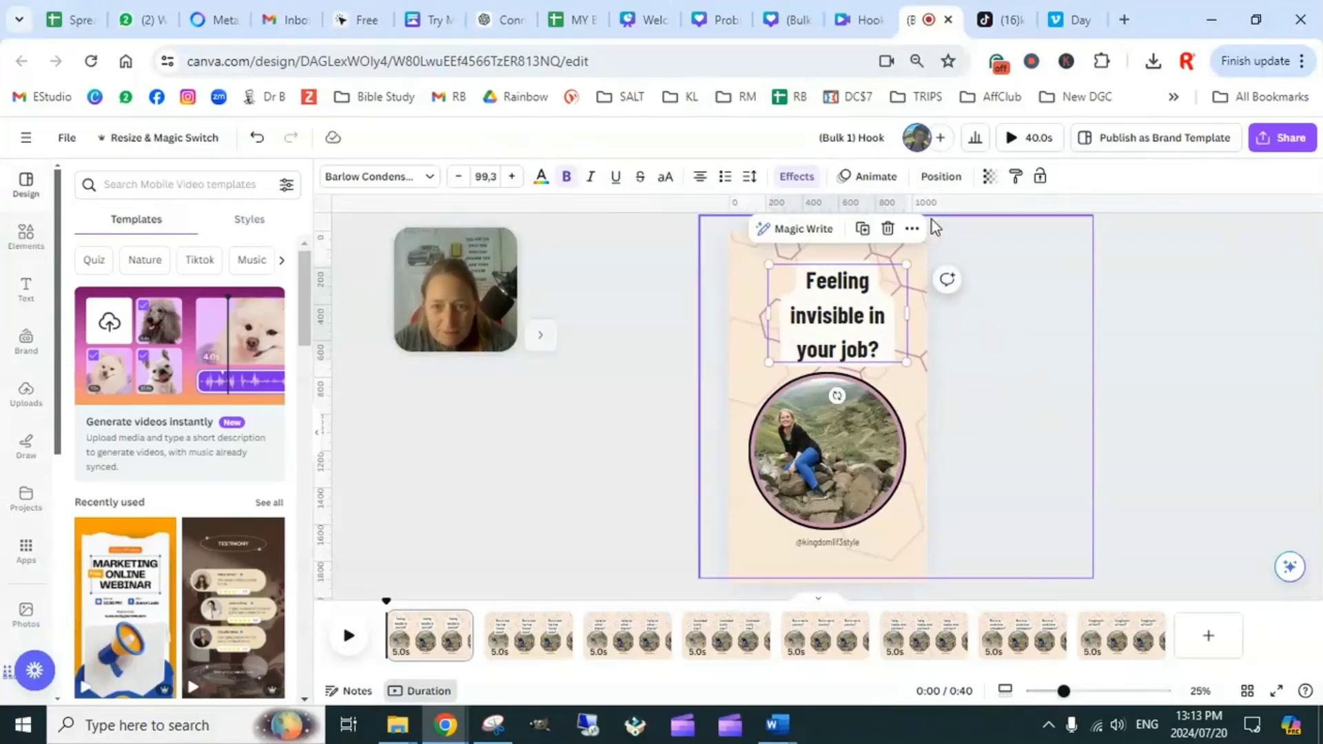
{"action": "left_click", "coordinate": [942, 177]}
{"action": "left_click", "coordinate": [229, 337]}
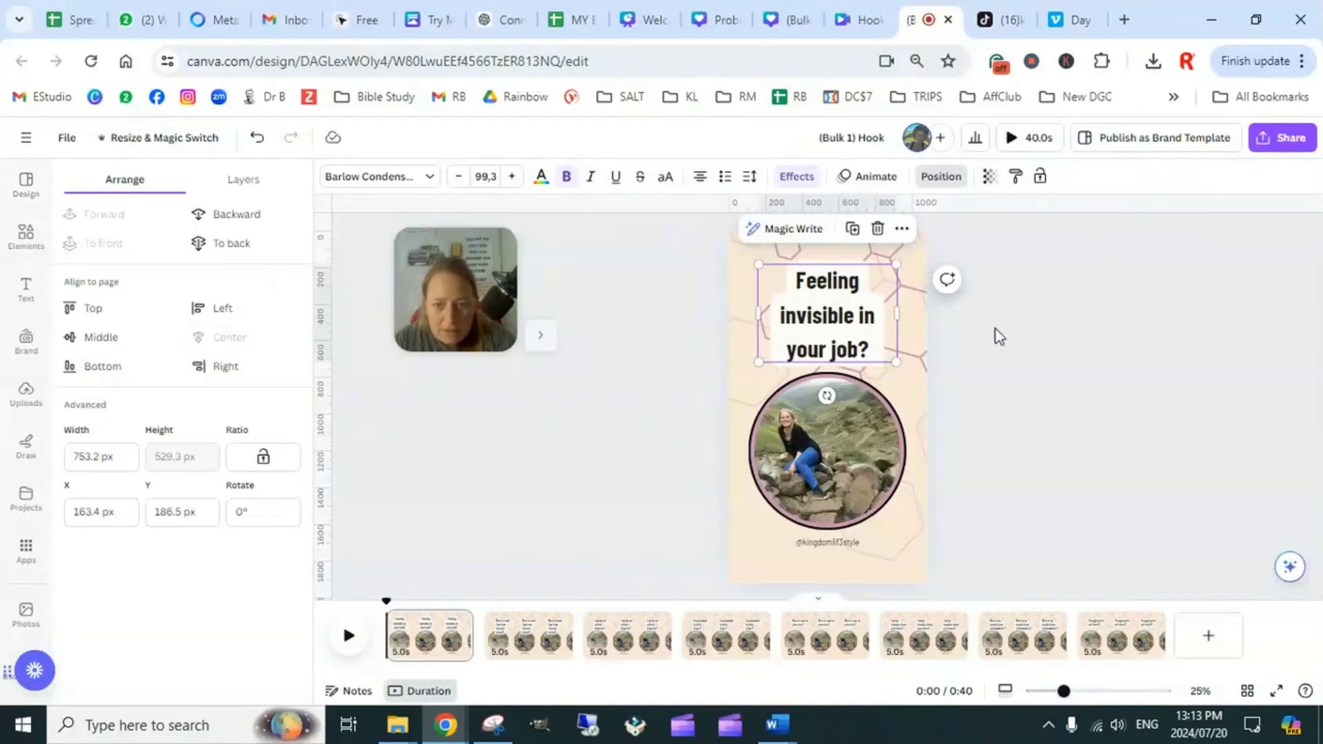
{"action": "left_click", "coordinate": [1057, 390]}
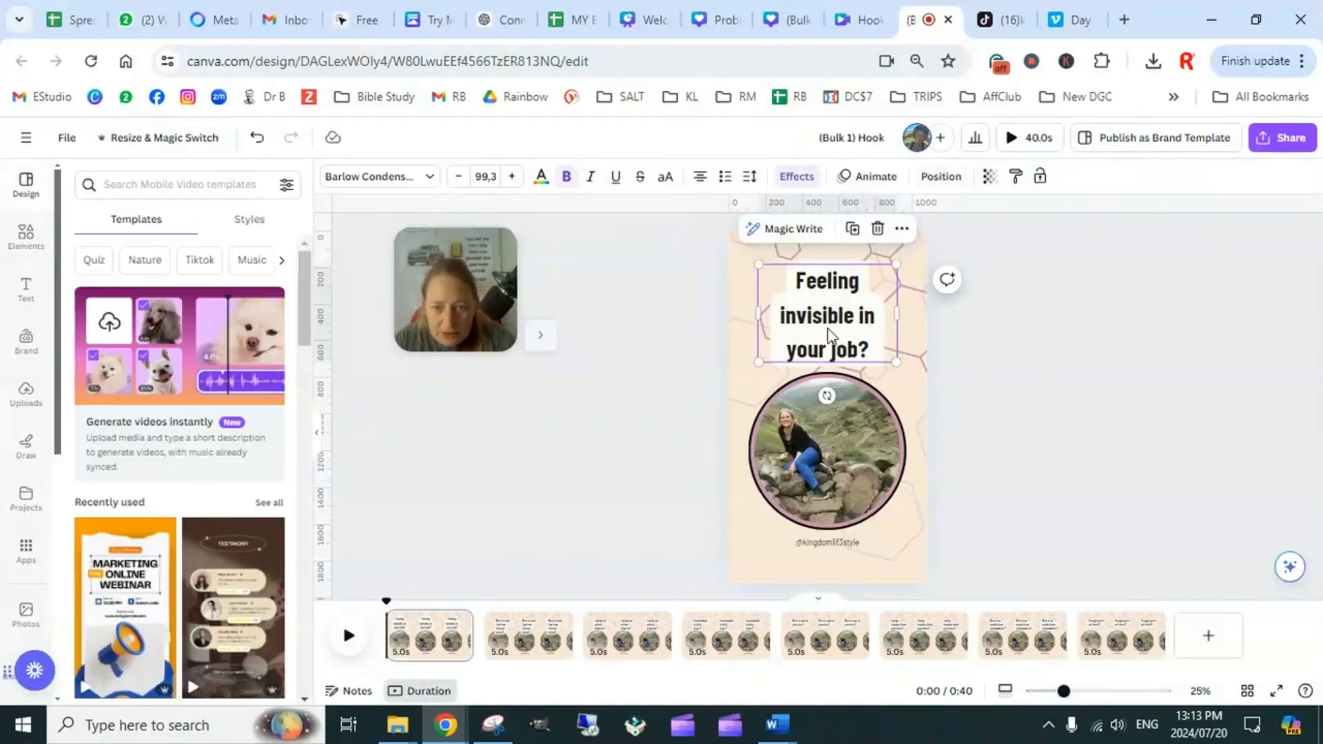
Reflow the page 1 hook into two lines, "Feeling invisible" and "in your job?", and move the text down slightly towards the photo
{"action": "double_click", "coordinate": [862, 325]}
{"action": "left_click", "coordinate": [1116, 384]}
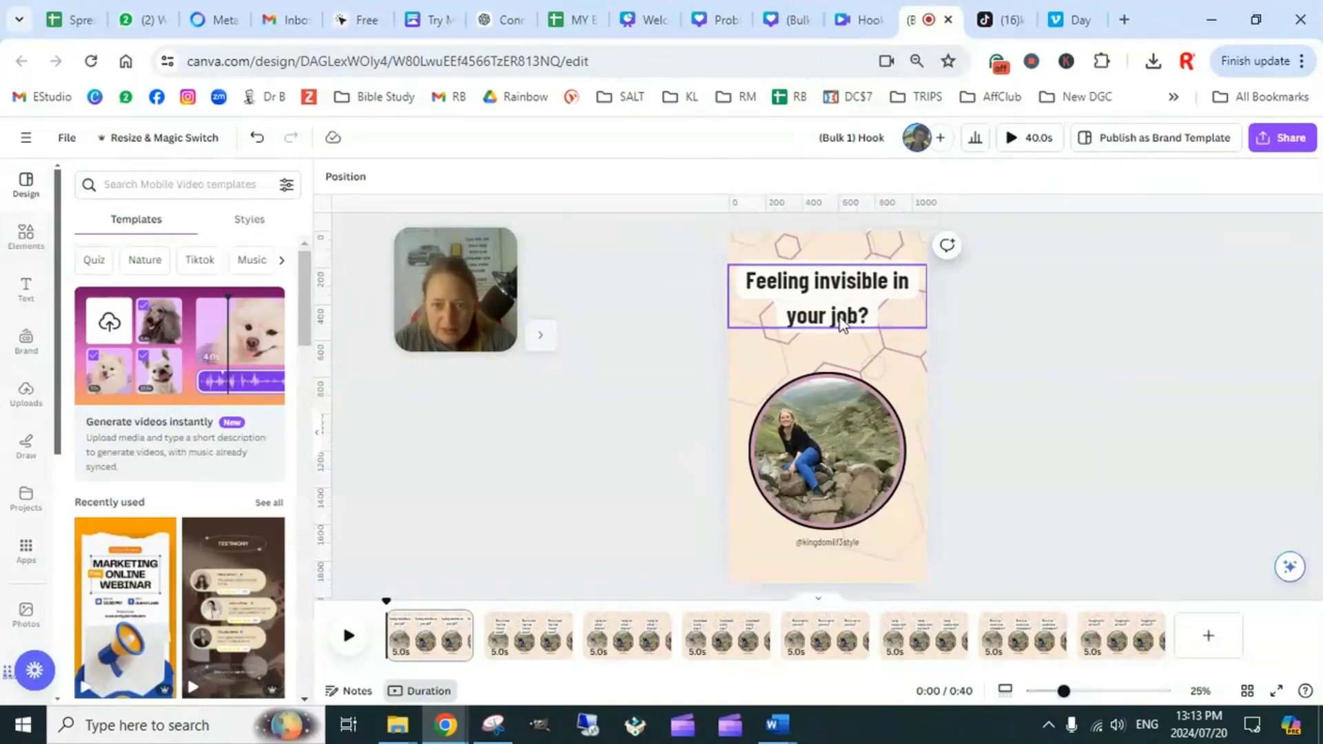
{"action": "left_click", "coordinate": [893, 287]}
{"action": "left_click", "coordinate": [894, 287]}
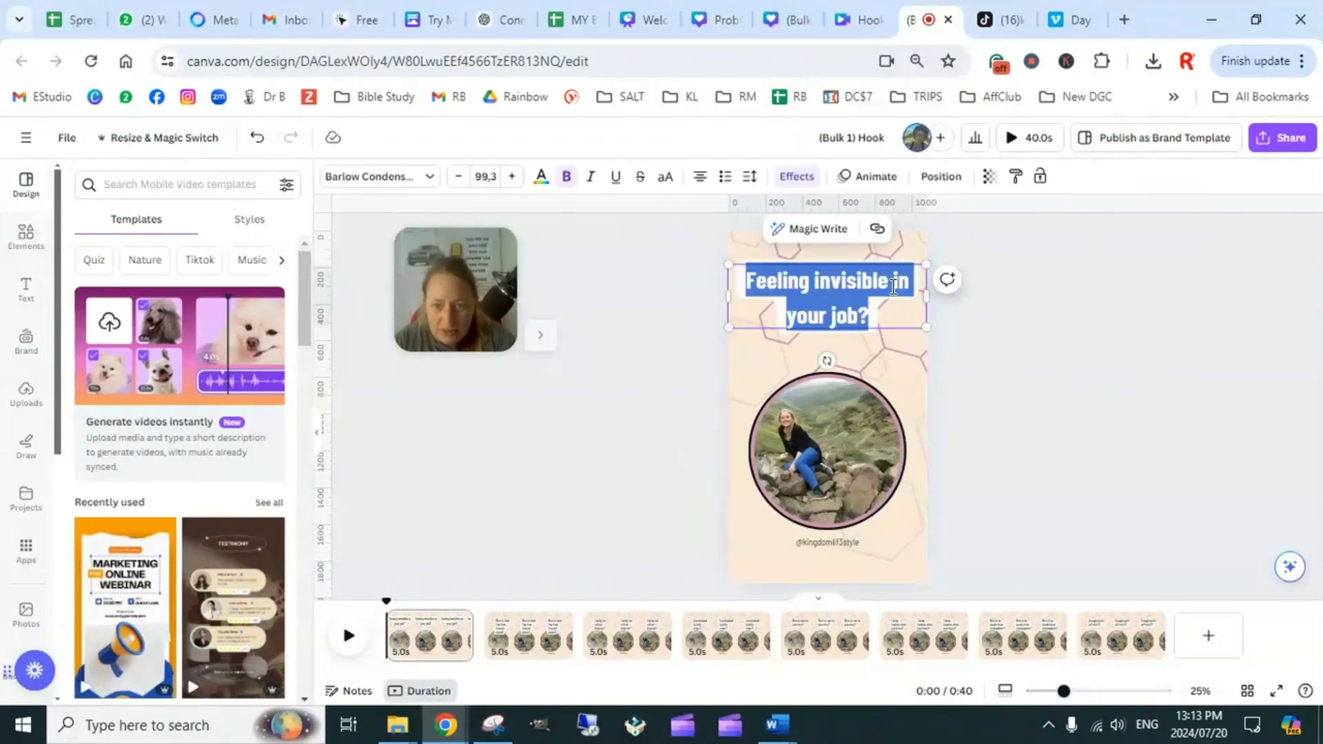
{"action": "left_click", "coordinate": [894, 288]}
{"action": "key", "text": "BackSpace"}
{"action": "key", "text": "Return"}
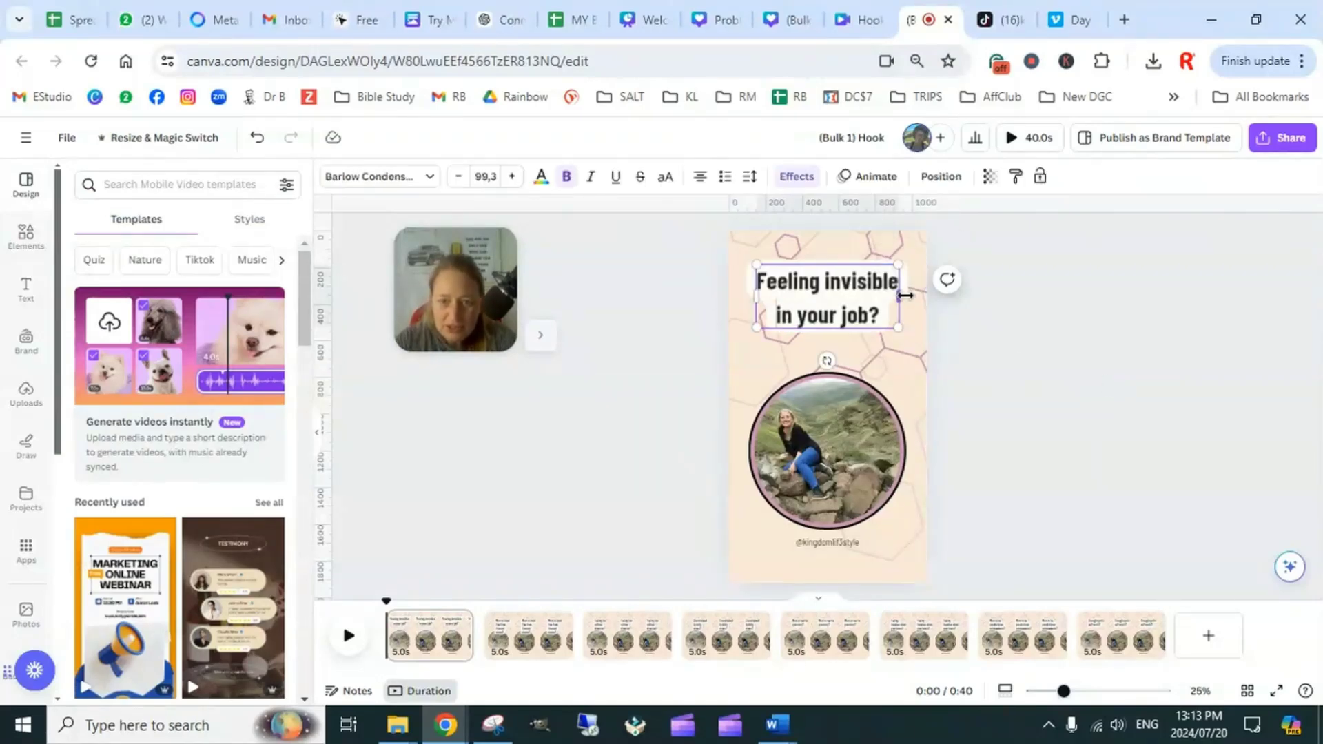
{"action": "left_click", "coordinate": [1126, 411]}
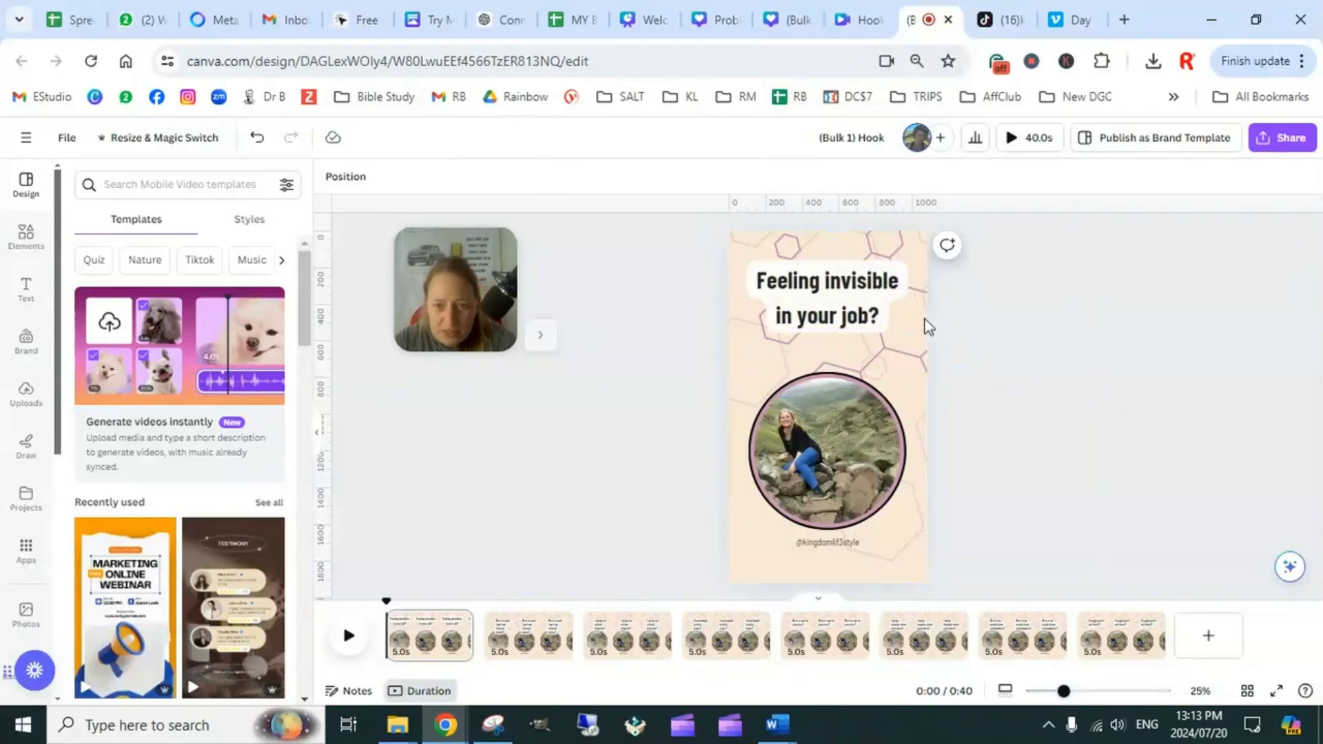
{"action": "left_click", "coordinate": [849, 320]}
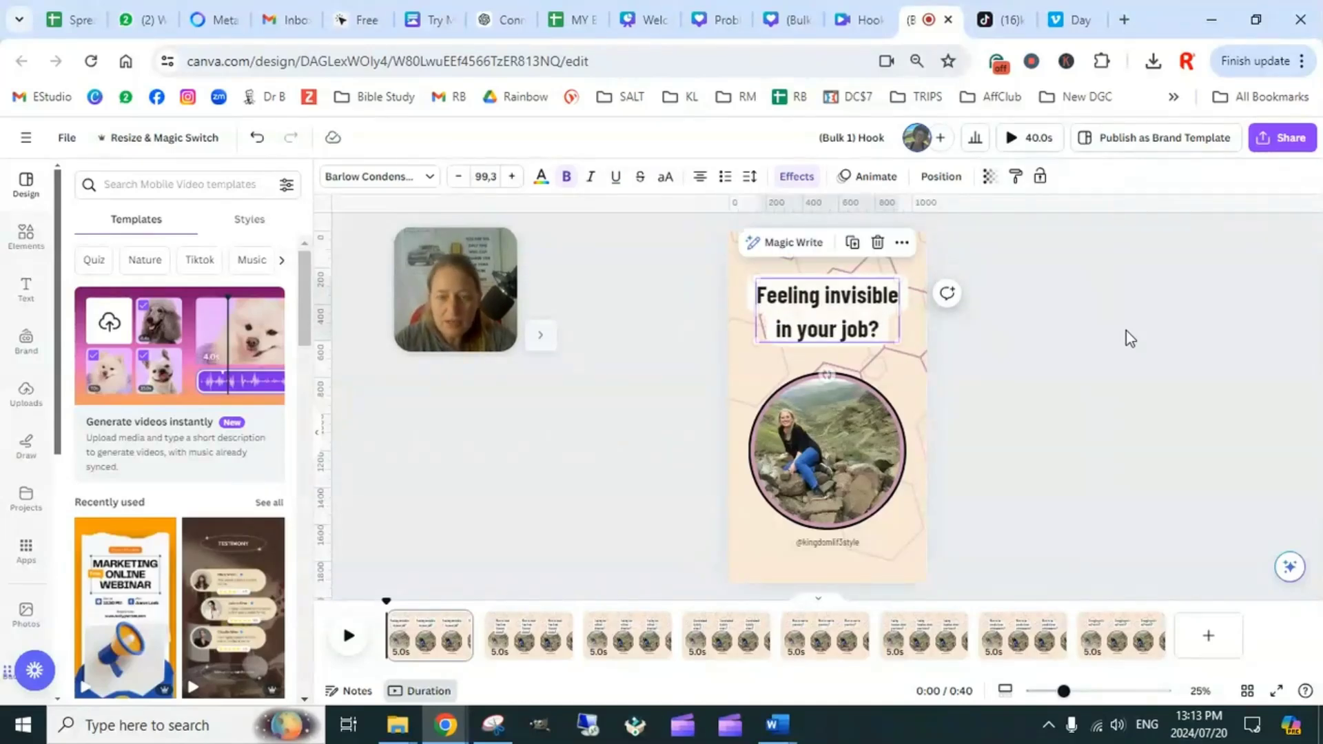
{"action": "left_click", "coordinate": [999, 369]}
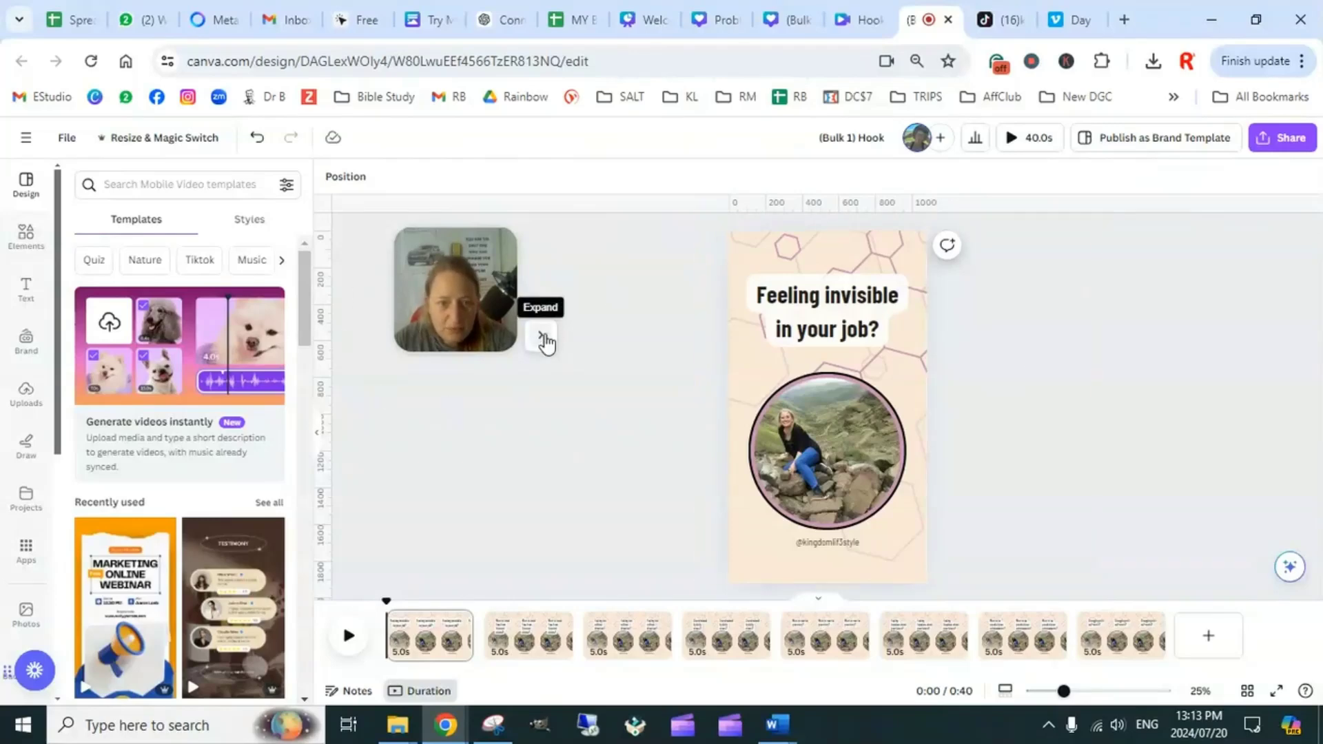
{"action": "left_click_drag", "start_coordinate": [474, 296], "coordinate": [368, 269]}
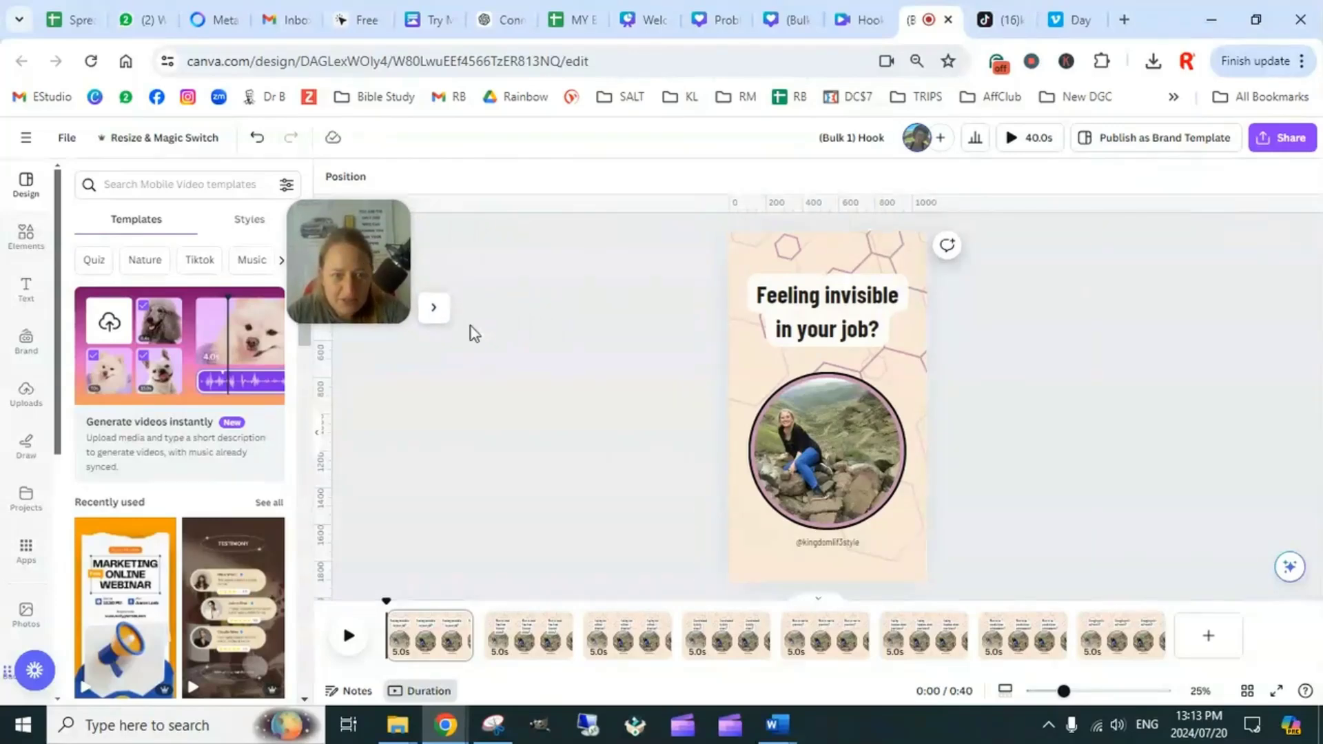
{"action": "left_click", "coordinate": [433, 312]}
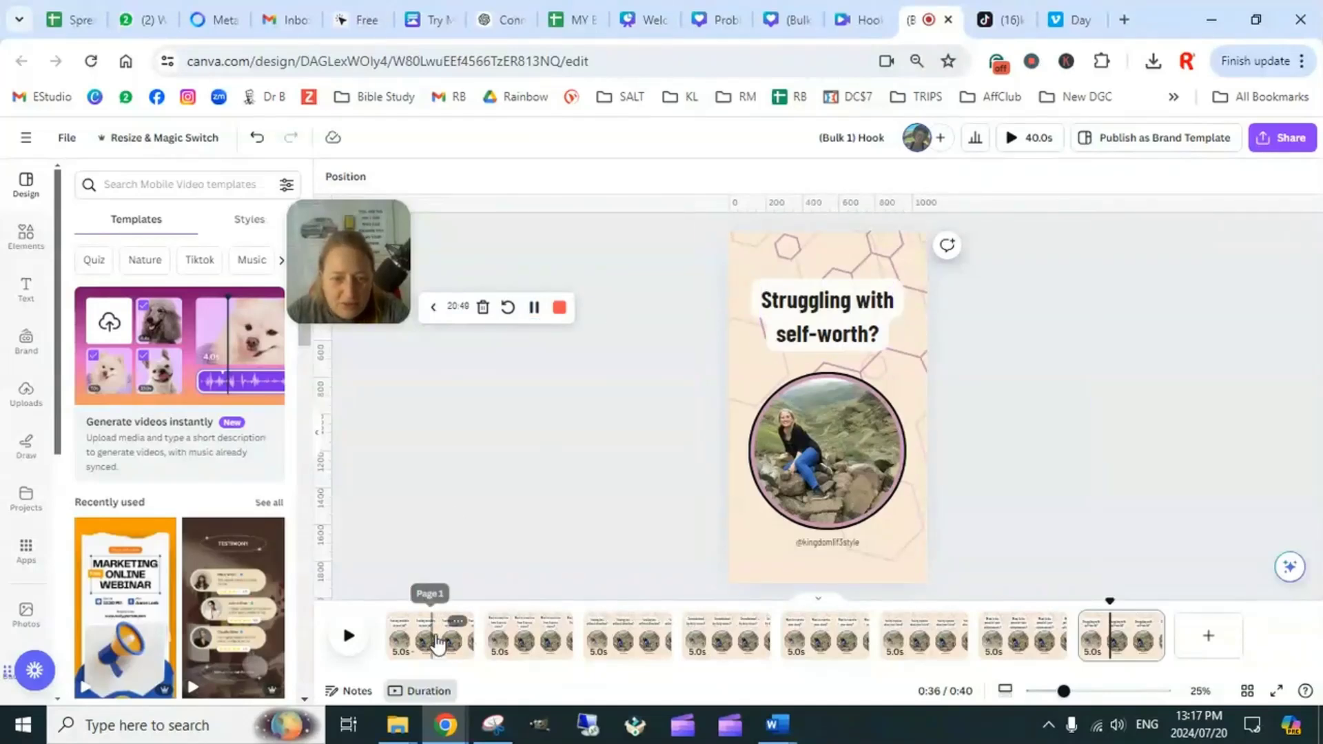
Review the hook text layout on each generated Hook page, from page 1 through page 8
{"action": "left_click", "coordinate": [430, 634]}
{"action": "left_click", "coordinate": [532, 634]}
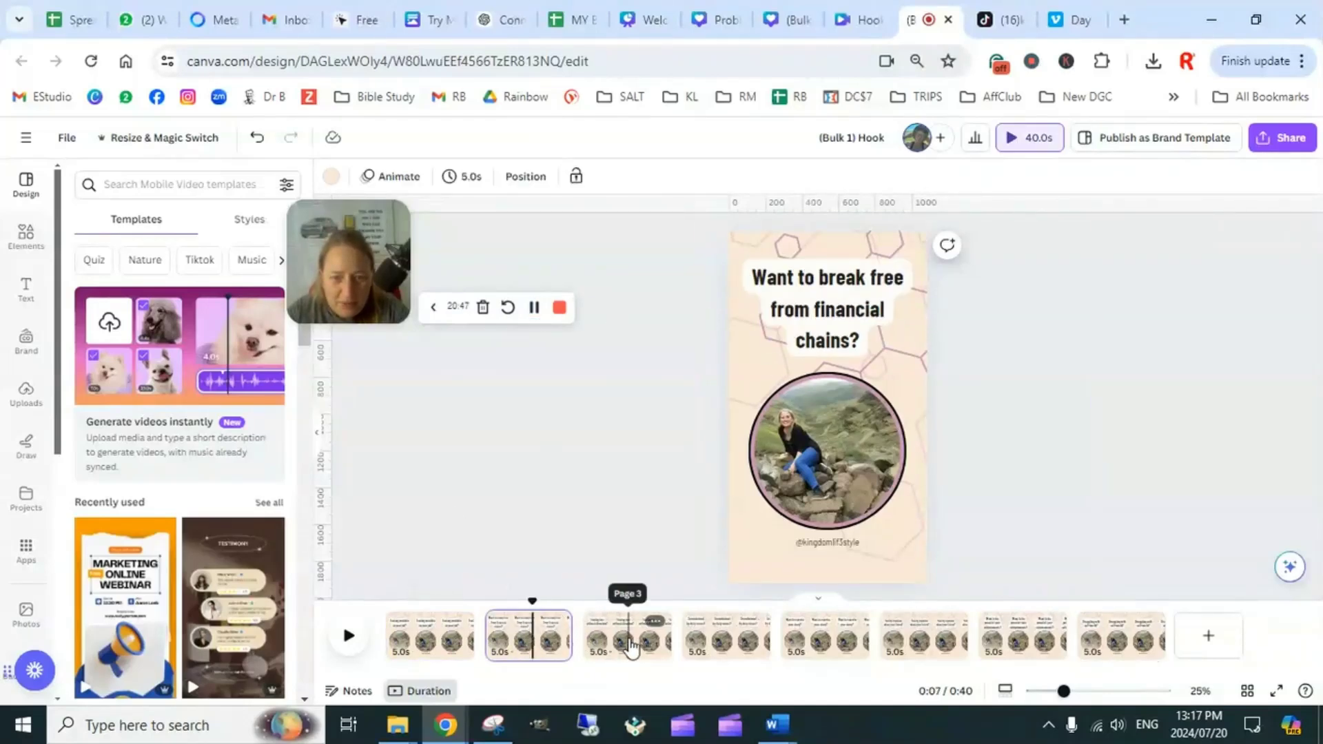
{"action": "left_click", "coordinate": [630, 645]}
{"action": "left_click", "coordinate": [724, 643]}
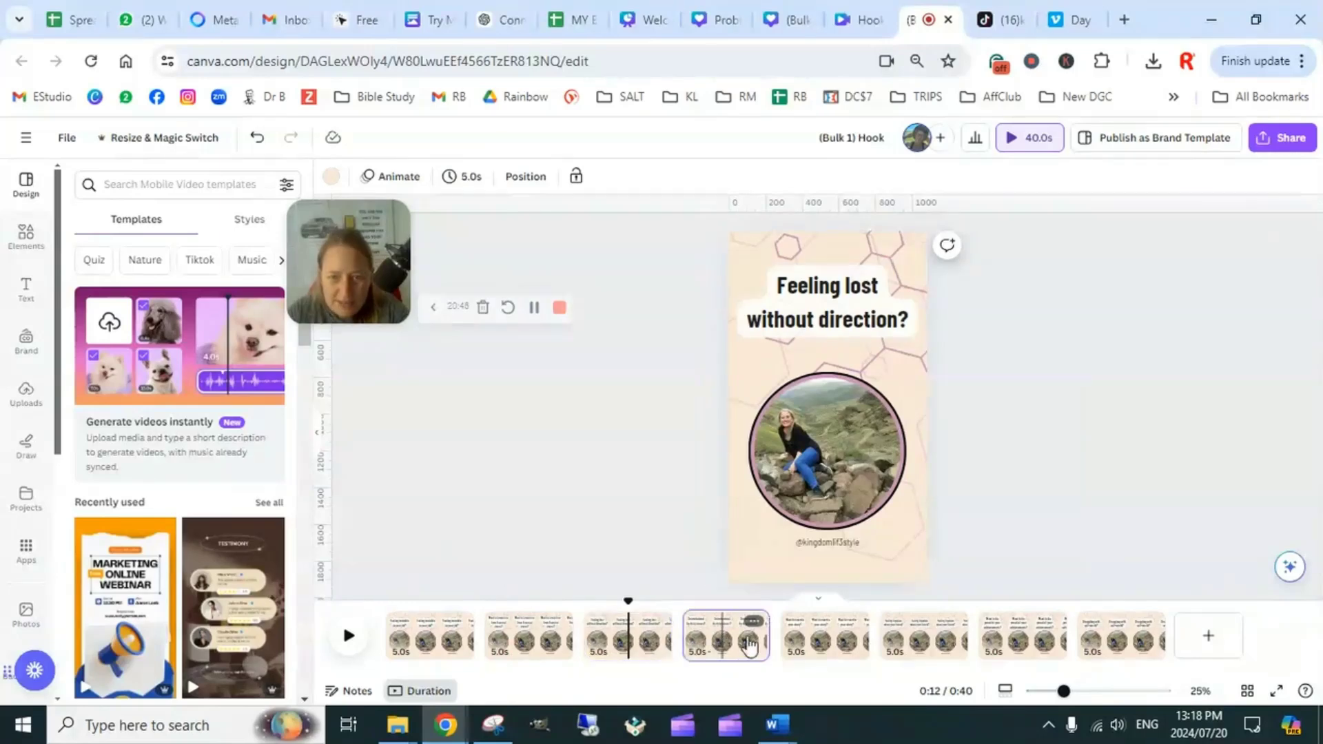
{"action": "left_click", "coordinate": [825, 641]}
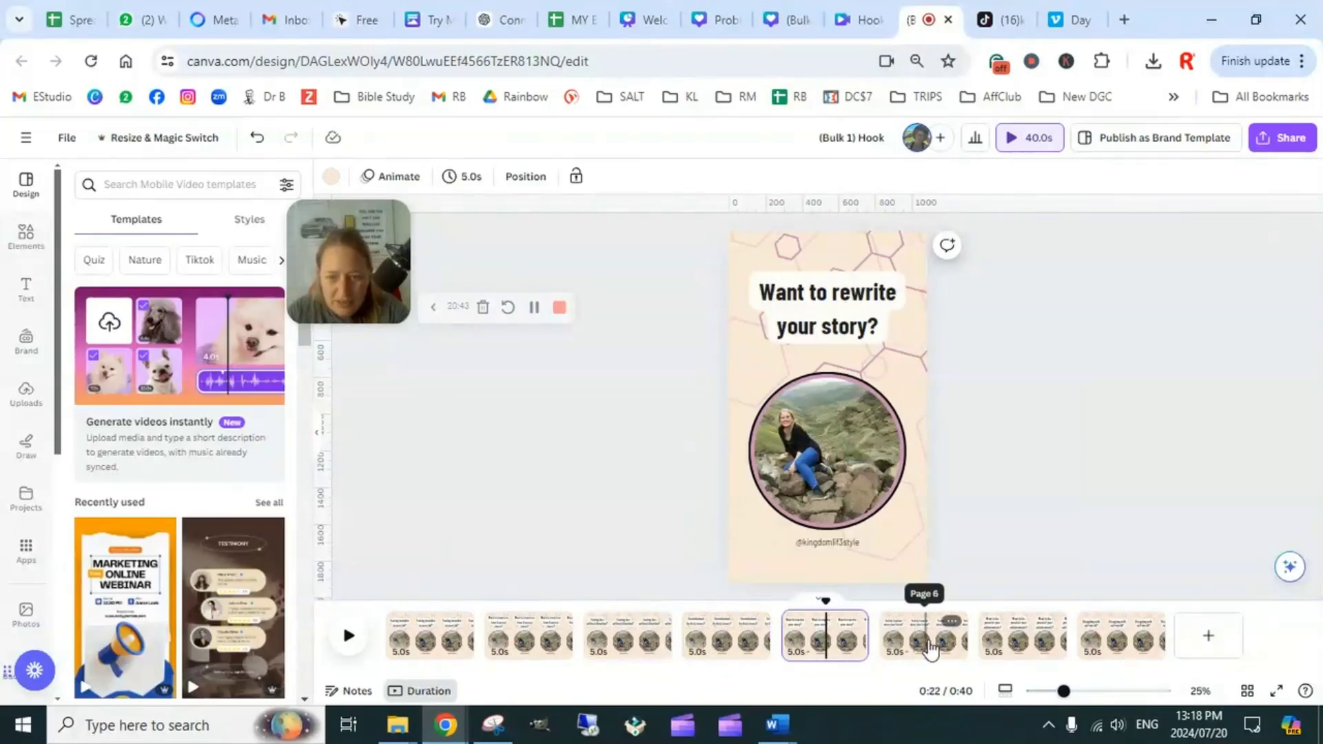
{"action": "left_click", "coordinate": [931, 647]}
{"action": "left_click", "coordinate": [1023, 644]}
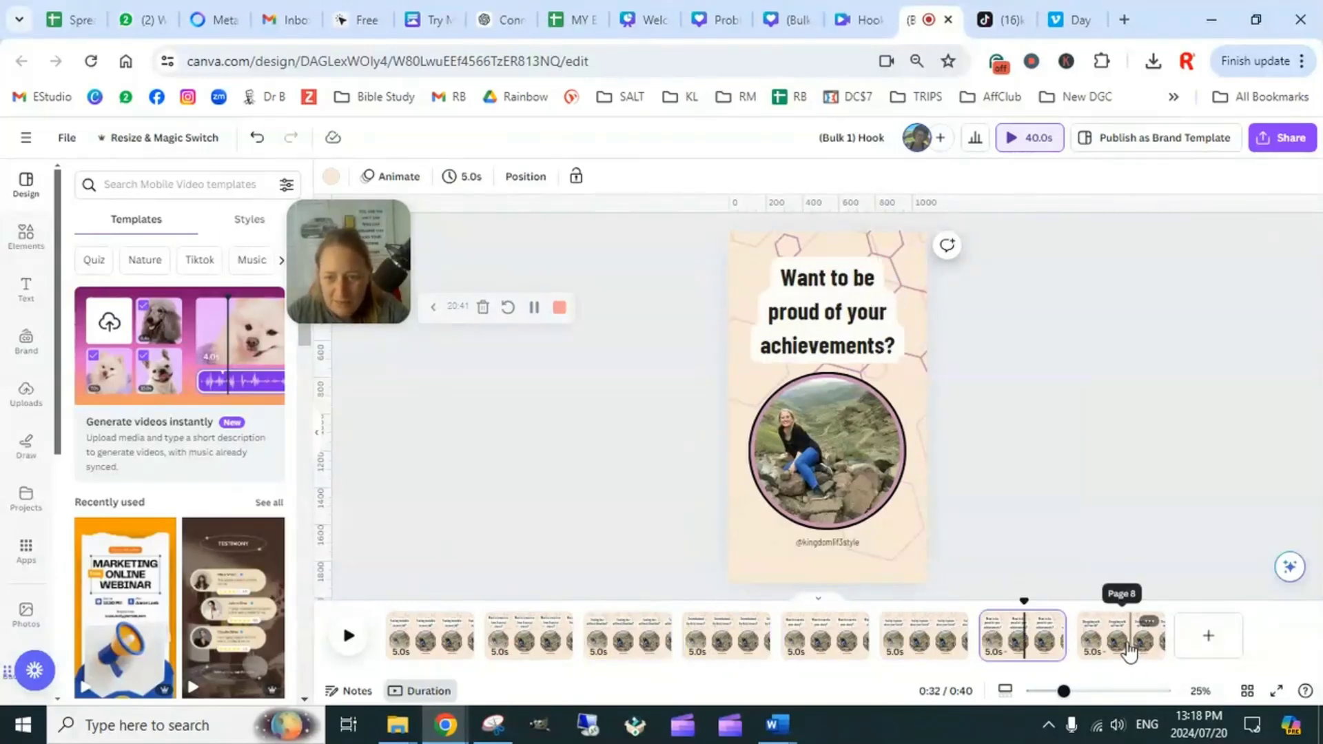
{"action": "left_click", "coordinate": [1126, 648]}
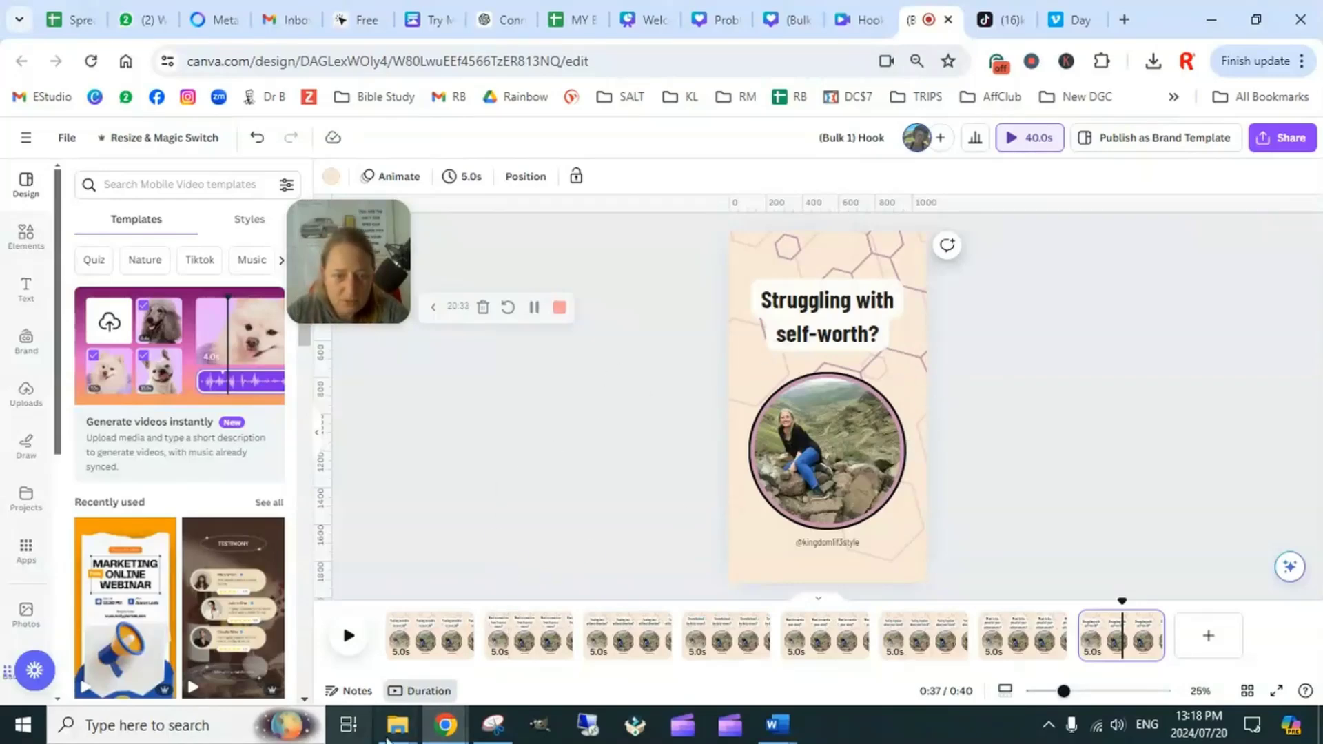
Switch to the File Explorer window of the "Faceless TT Tut" folder, maximize it, and show its files as extra large icons
{"action": "mouse_move", "coordinate": [397, 736]}
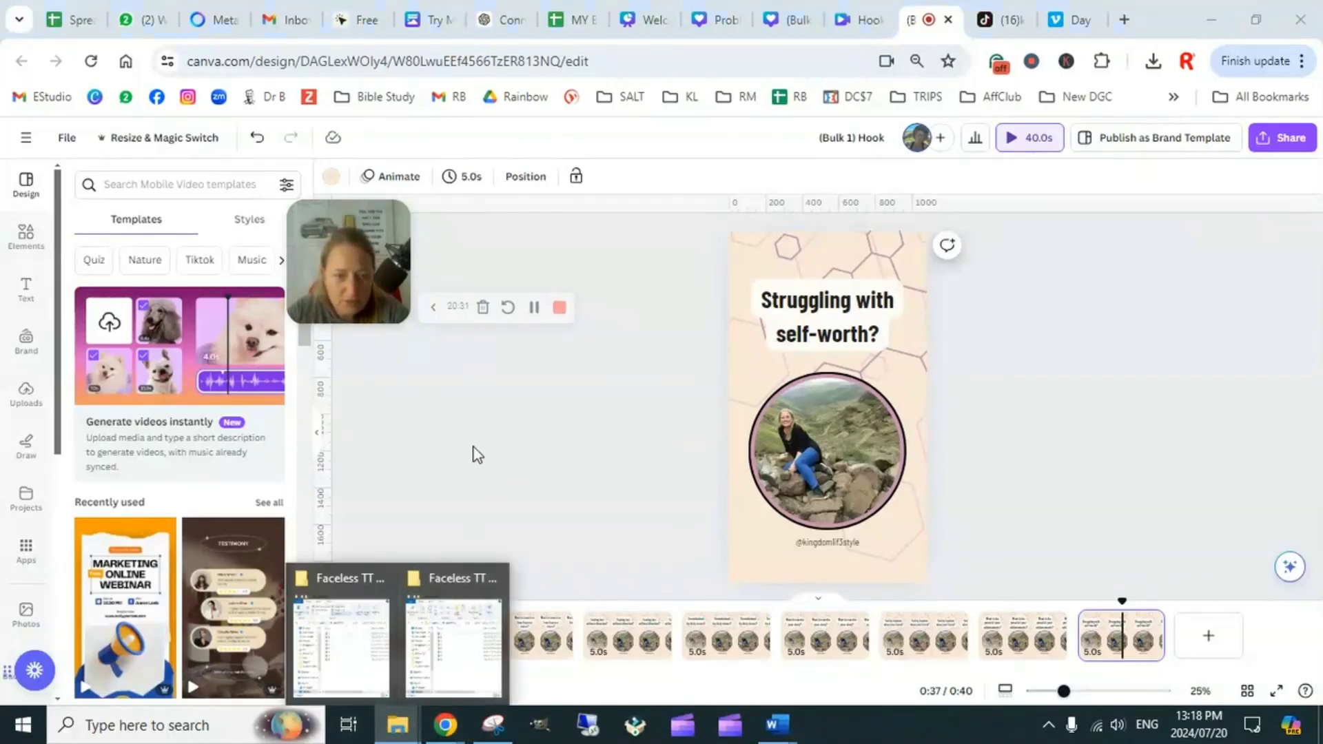
{"action": "left_click", "coordinate": [354, 665]}
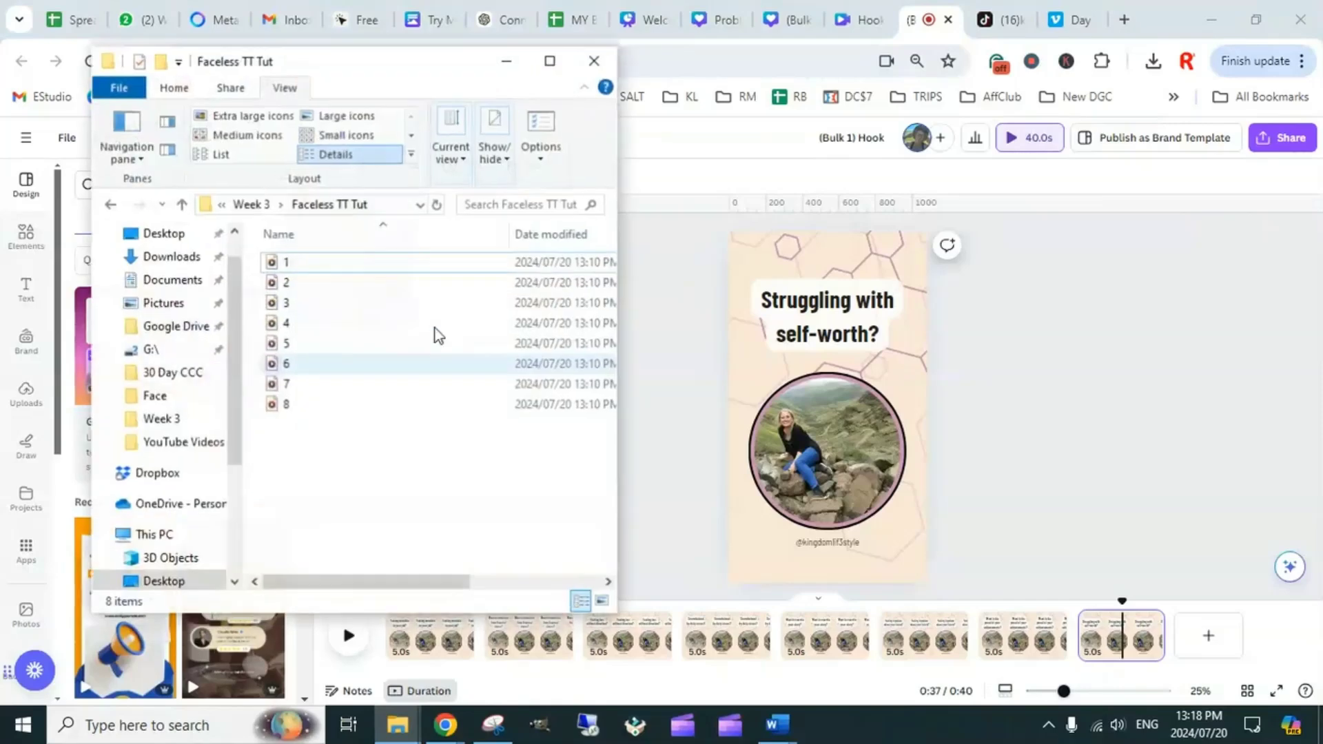
{"action": "left_click", "coordinate": [550, 58]}
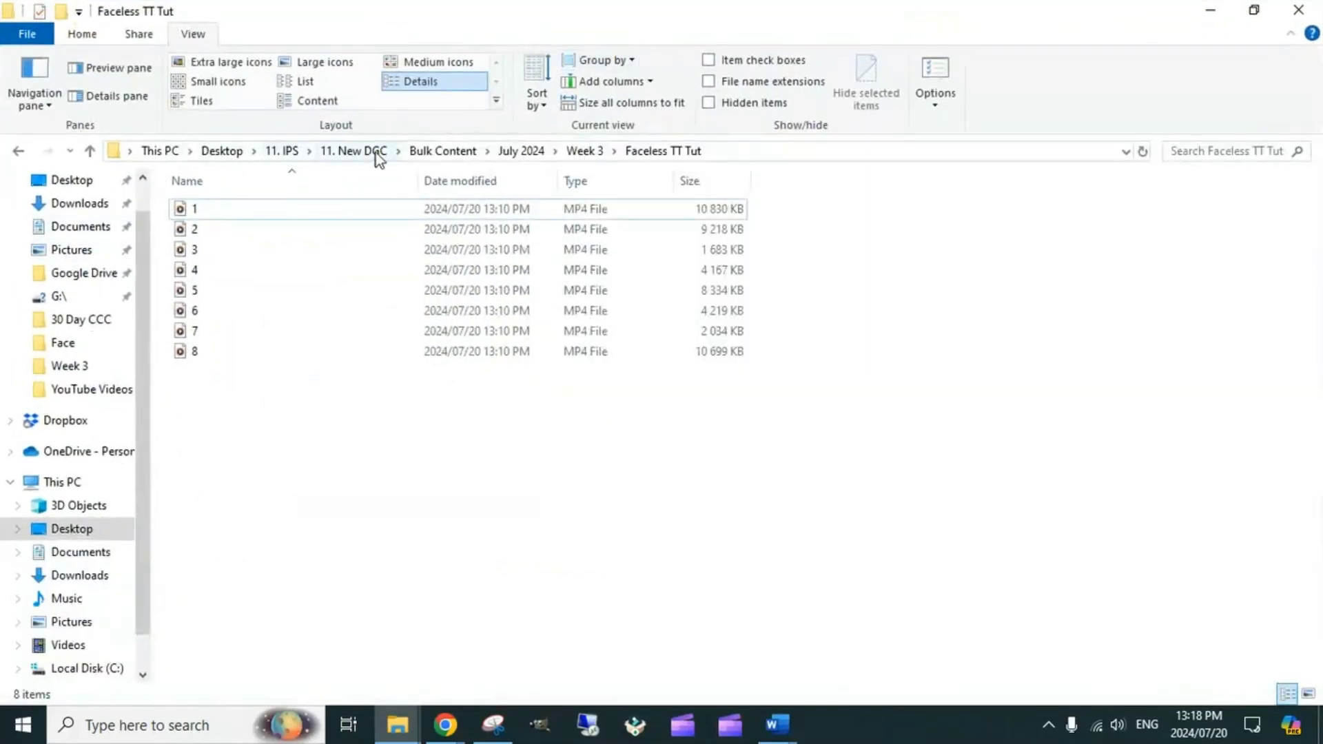
{"action": "left_click", "coordinate": [242, 63]}
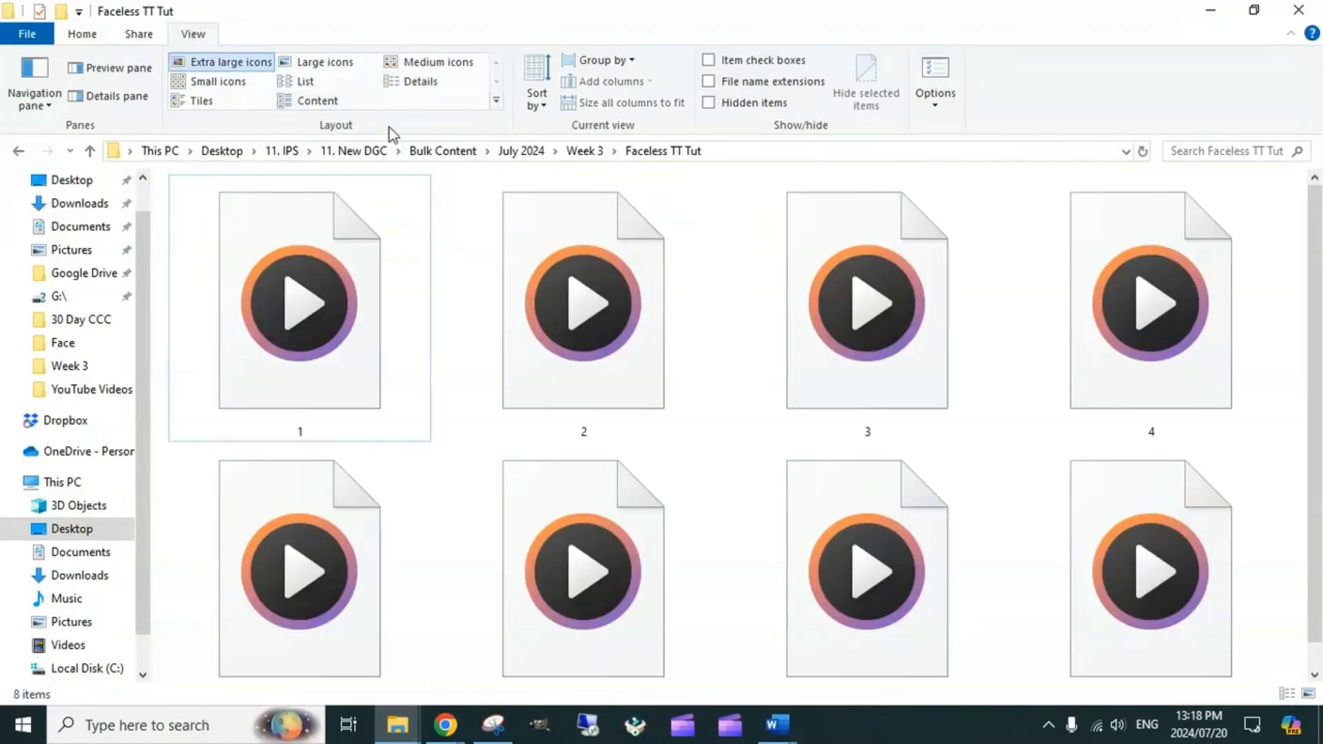